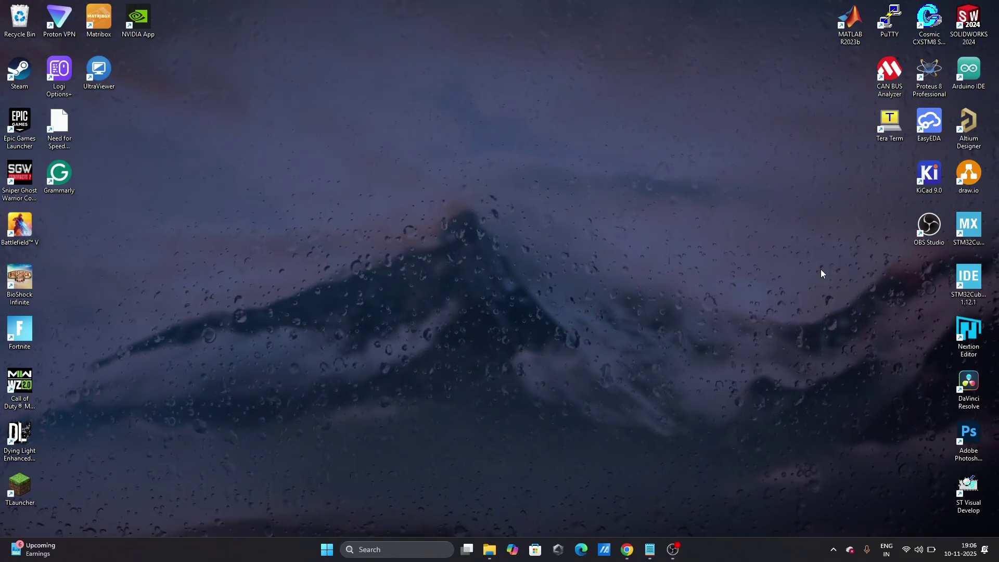
# - Open the board requirements note in Notepad and complete its first line as stm32f042, leaving the note minimized
pyautogui.click(651, 550)
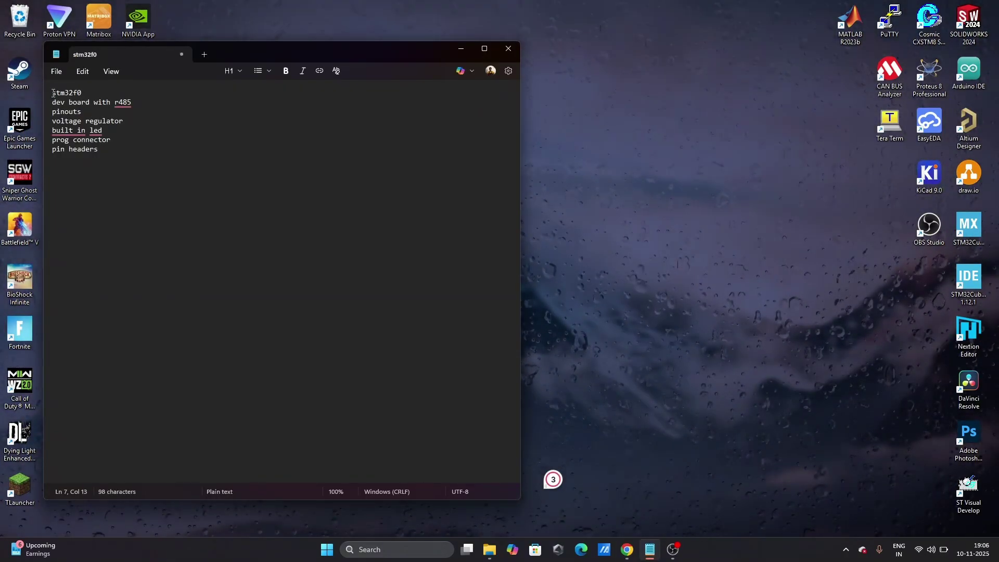
pyautogui.moveTo(52, 92); pyautogui.dragTo(82, 93)
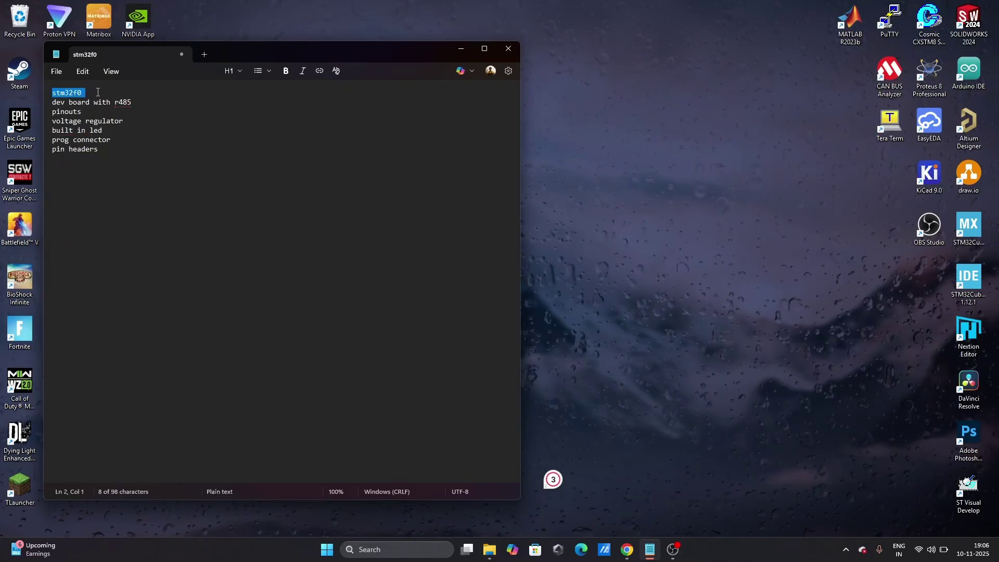
pyautogui.click(89, 94)
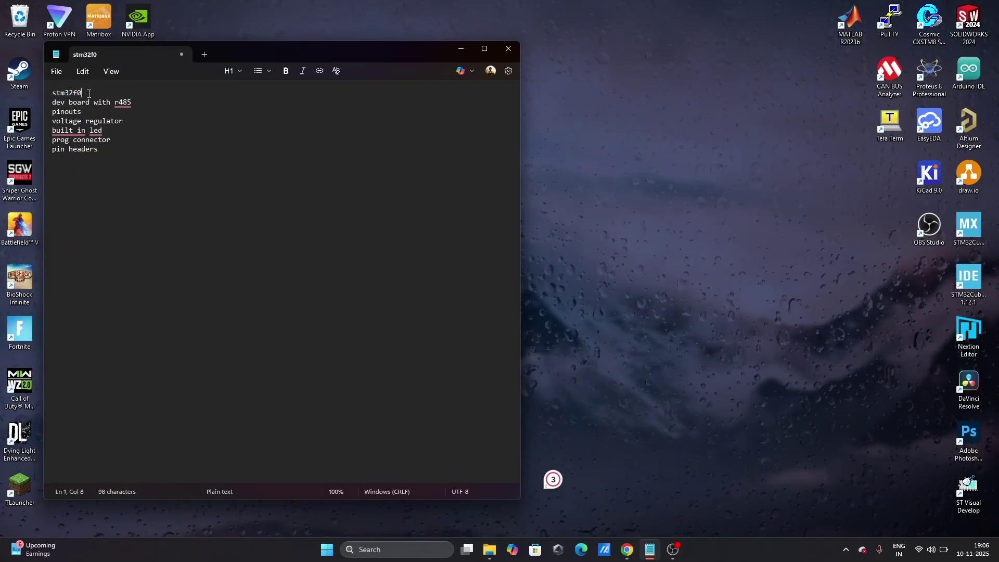
pyautogui.write('41')
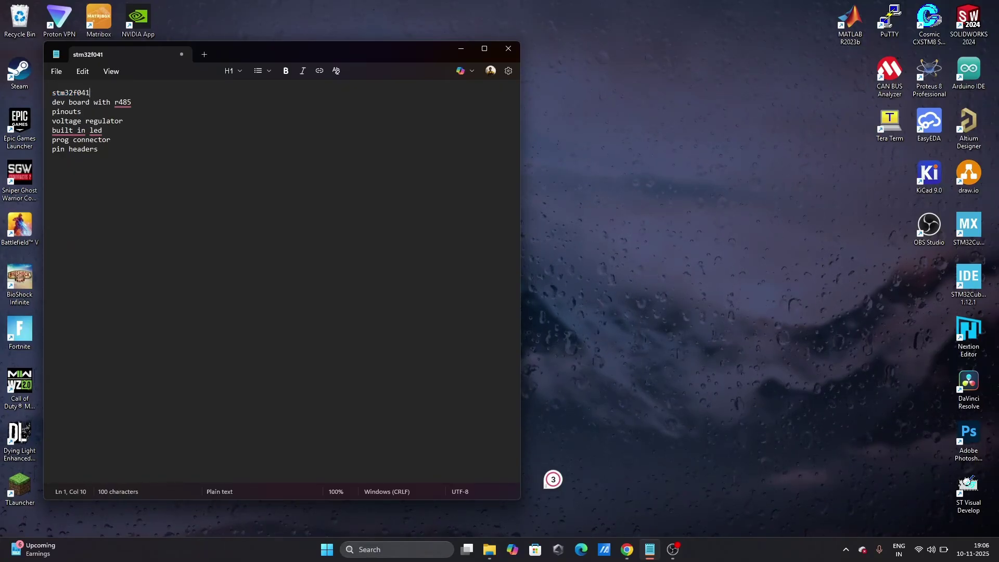
pyautogui.write('2')
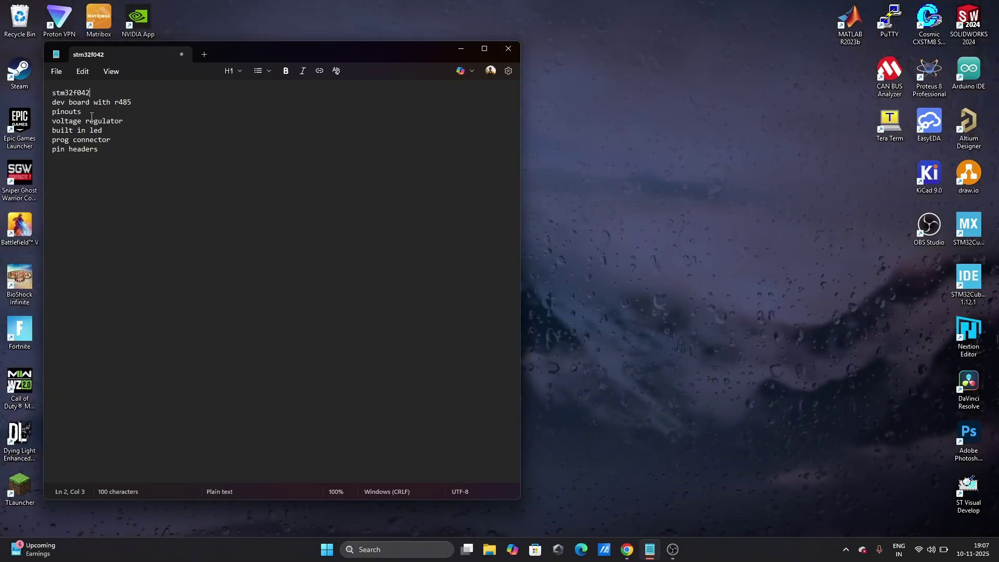
pyautogui.click(91, 115)
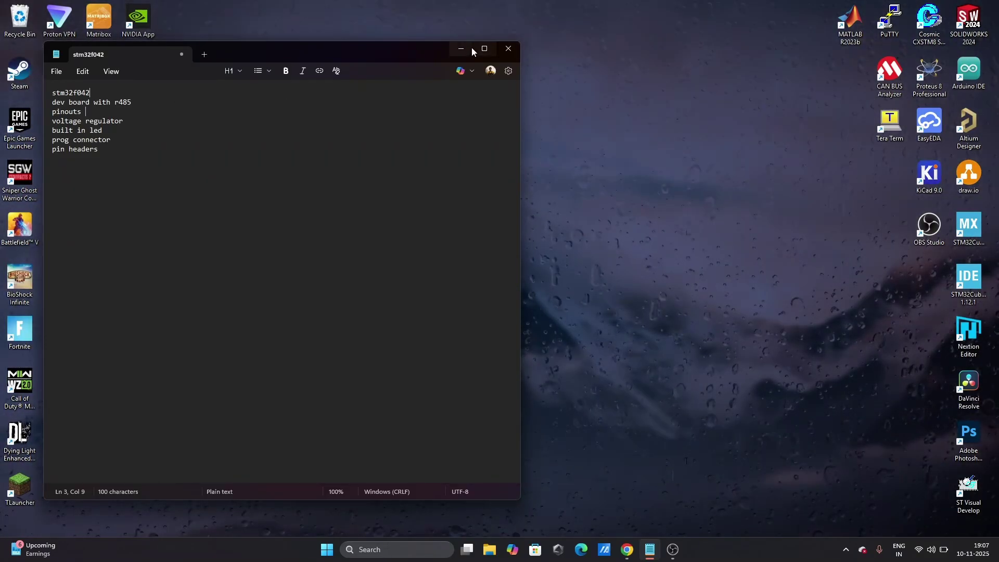
pyautogui.click(471, 47)
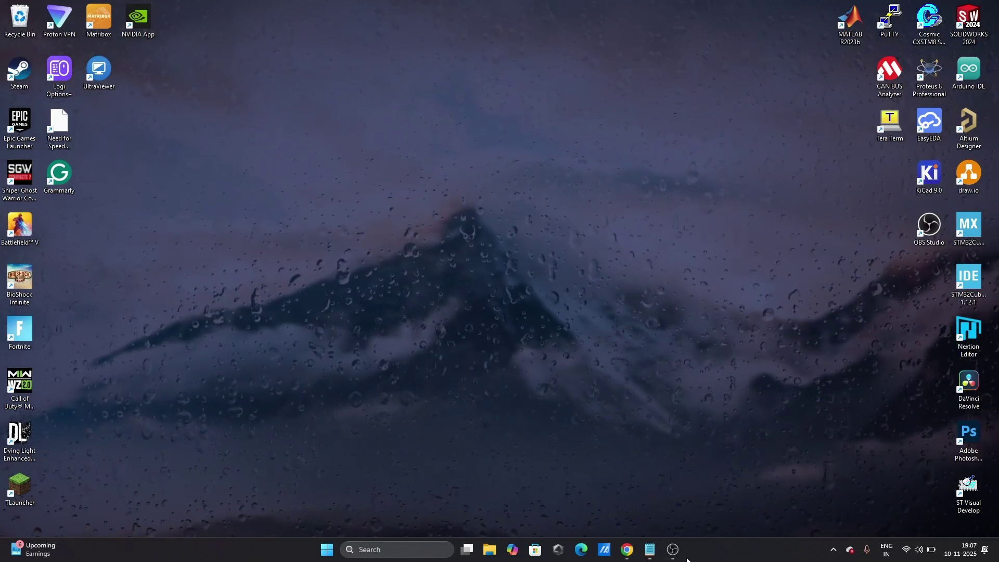
# - Launch KiCad 9.0 and open the schematic PCB 1S BMS.kicad_sch of the PCB 1S BMS project
pyautogui.doubleClick(939, 180)
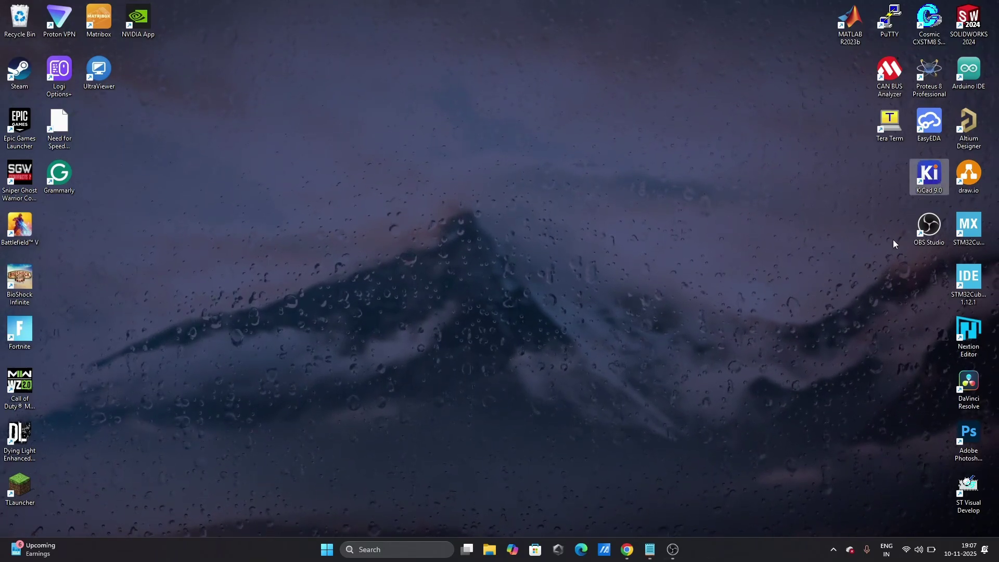
pyautogui.doubleClick(929, 192)
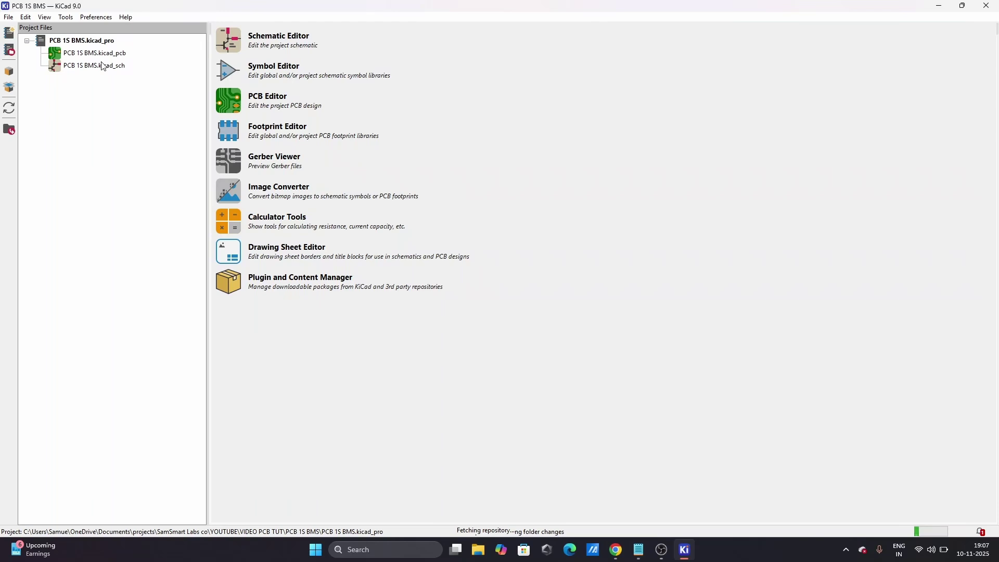
pyautogui.click(102, 67)
pyautogui.doubleClick(102, 69)
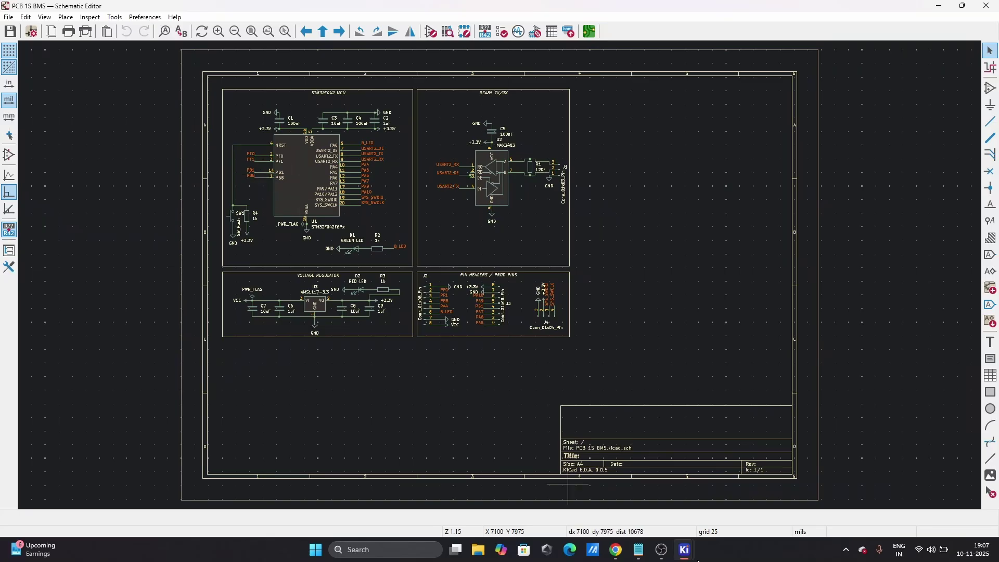
pyautogui.moveTo(616, 550)
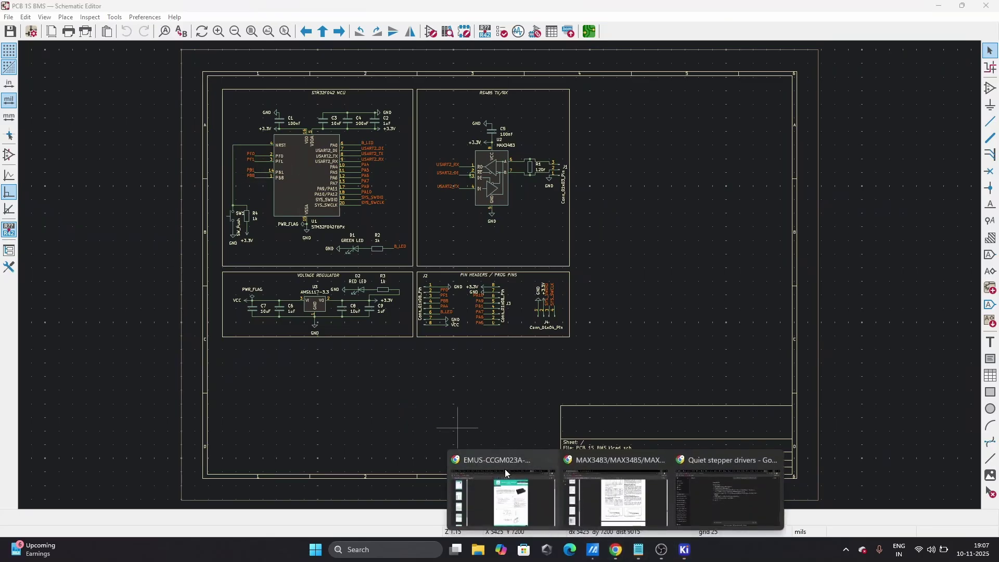
pyautogui.click(507, 490)
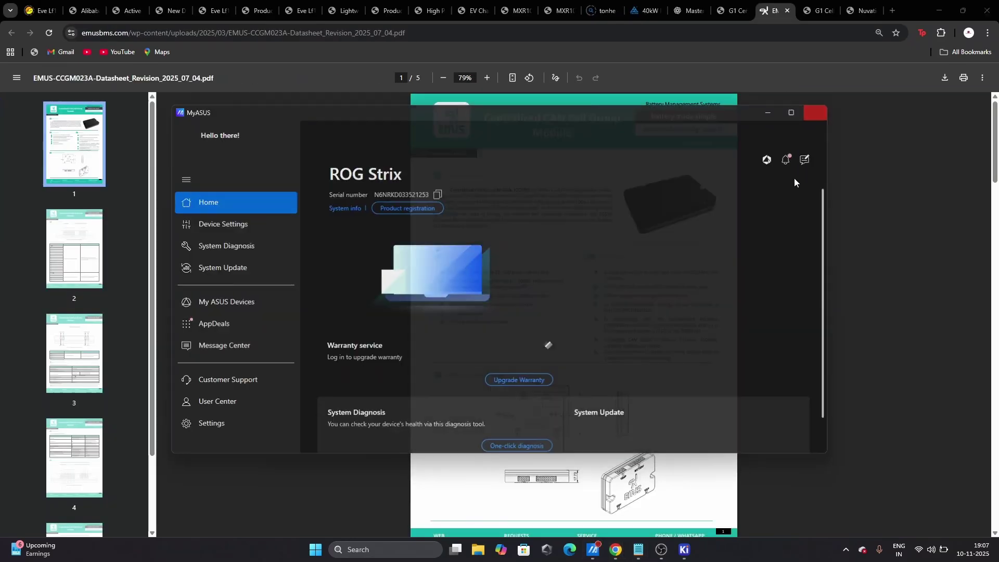
pyautogui.click(824, 111)
pyautogui.click(936, 9)
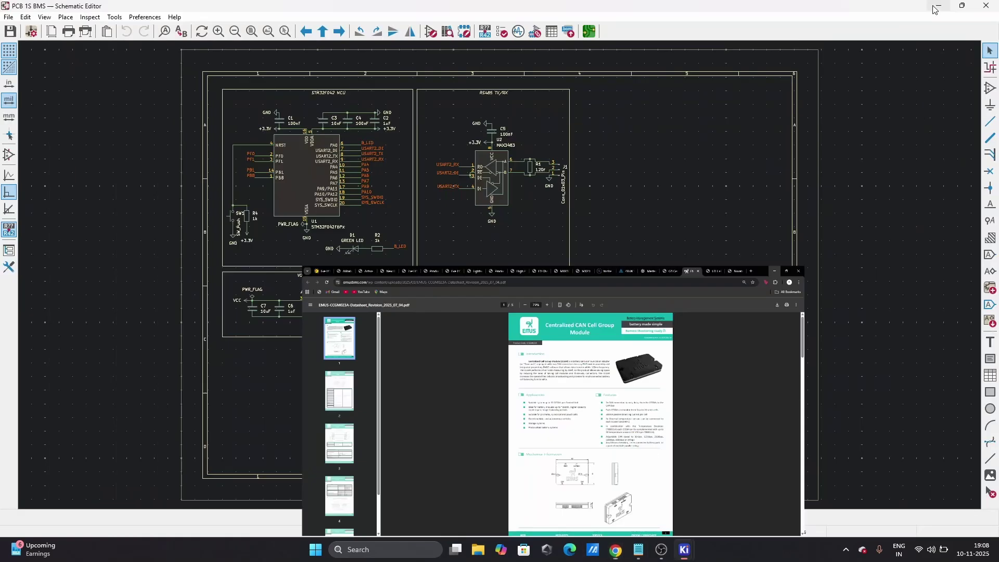
# - Switch to Chrome and review JLCPCB's rigid PCB specifications, traces and drilling capabilities, then return to the KiCad schematic
pyautogui.click(613, 551)
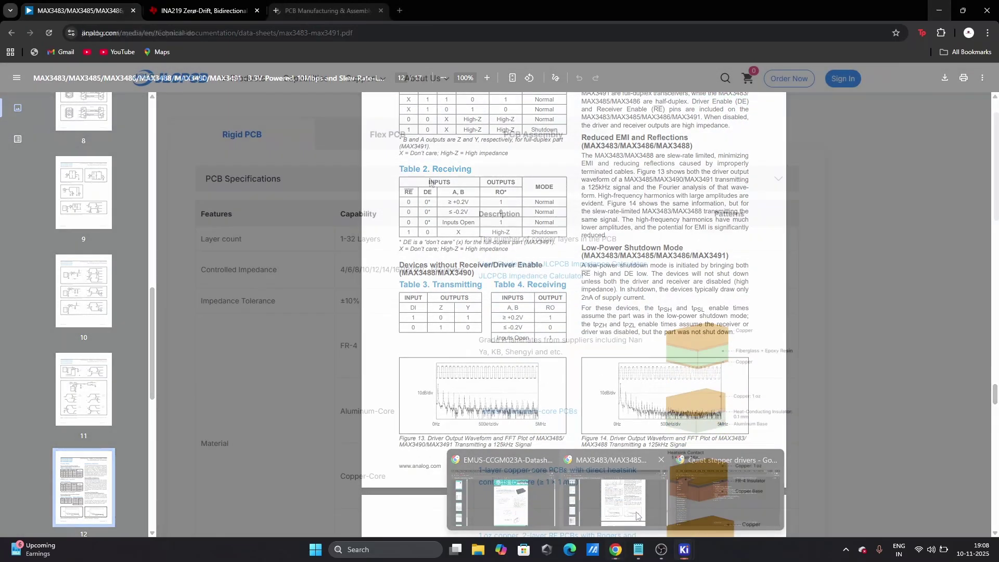
pyautogui.click(724, 492)
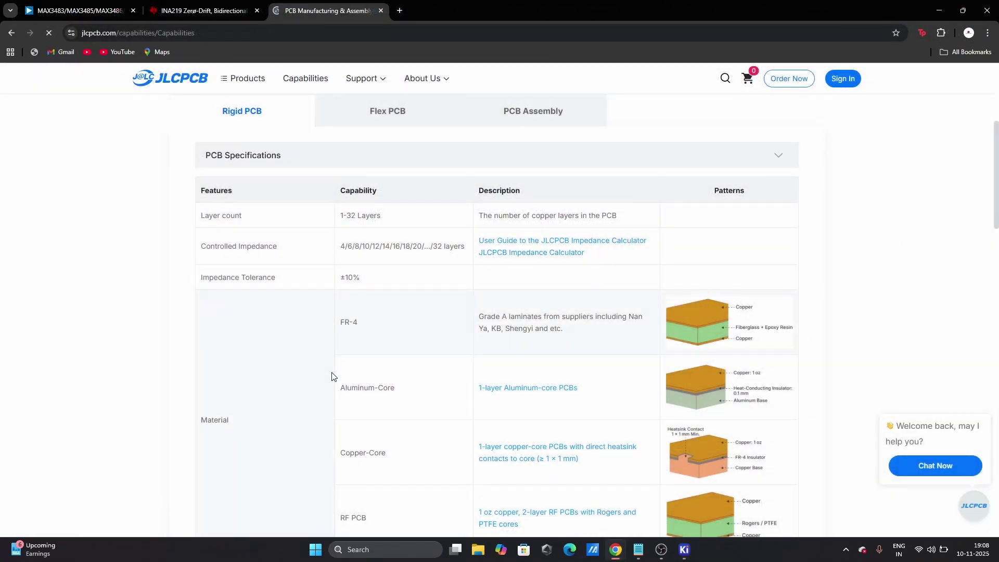
pyautogui.scroll(-6, 333, 374)
pyautogui.scroll(-9, 332, 377)
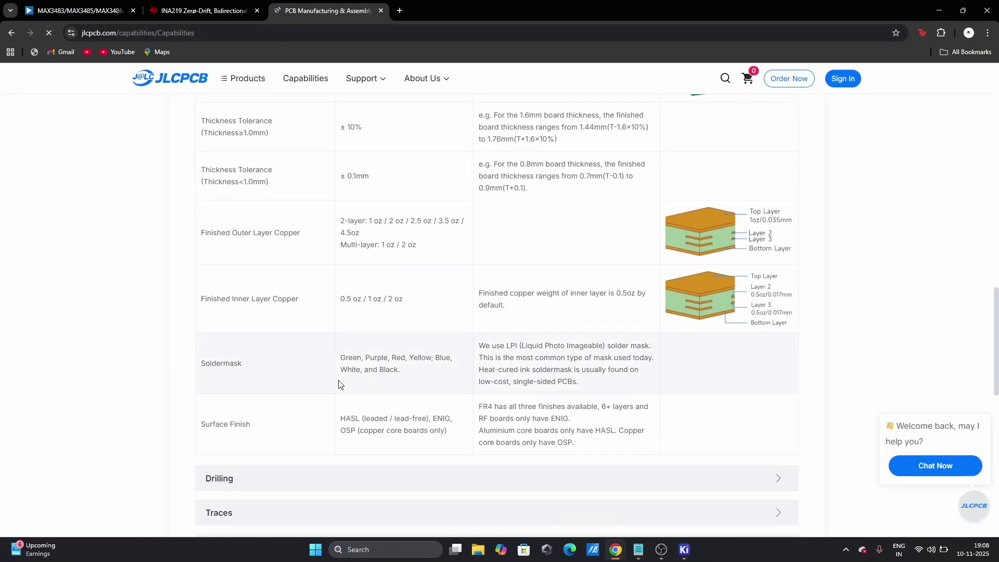
pyautogui.scroll(-7, 339, 384)
pyautogui.click(280, 152)
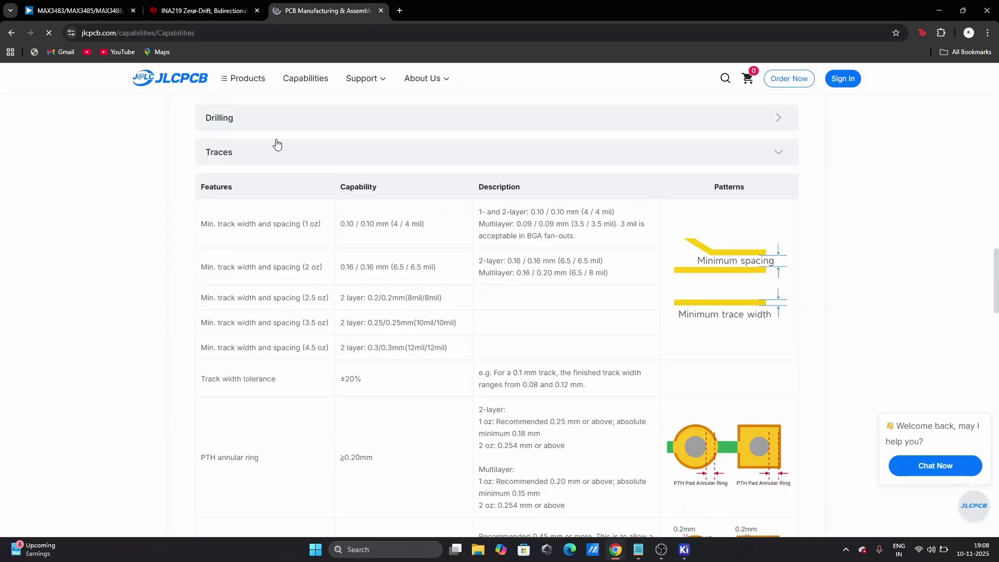
pyautogui.click(277, 119)
pyautogui.scroll(-9, 445, 313)
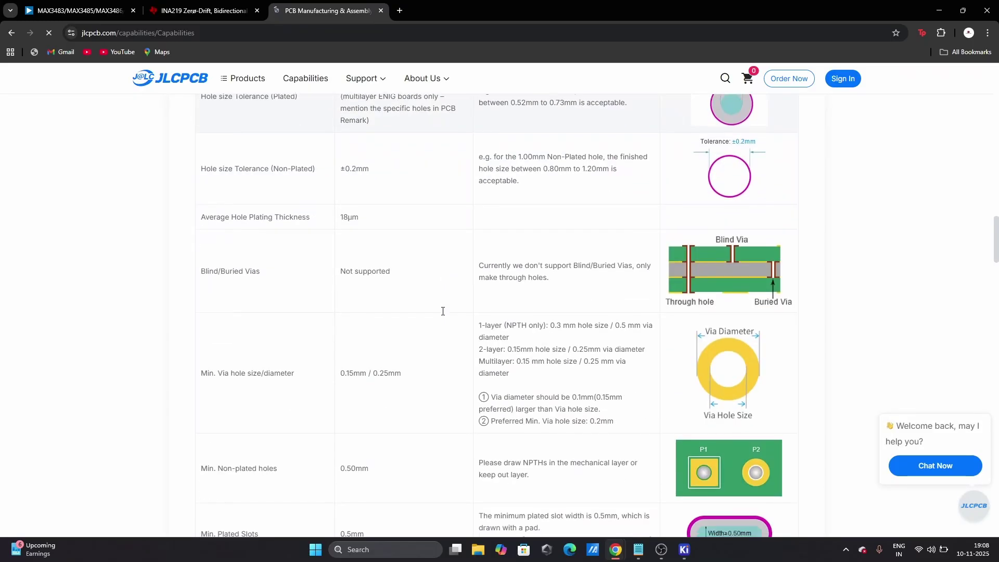
pyautogui.scroll(9, 446, 321)
pyautogui.moveTo(684, 550)
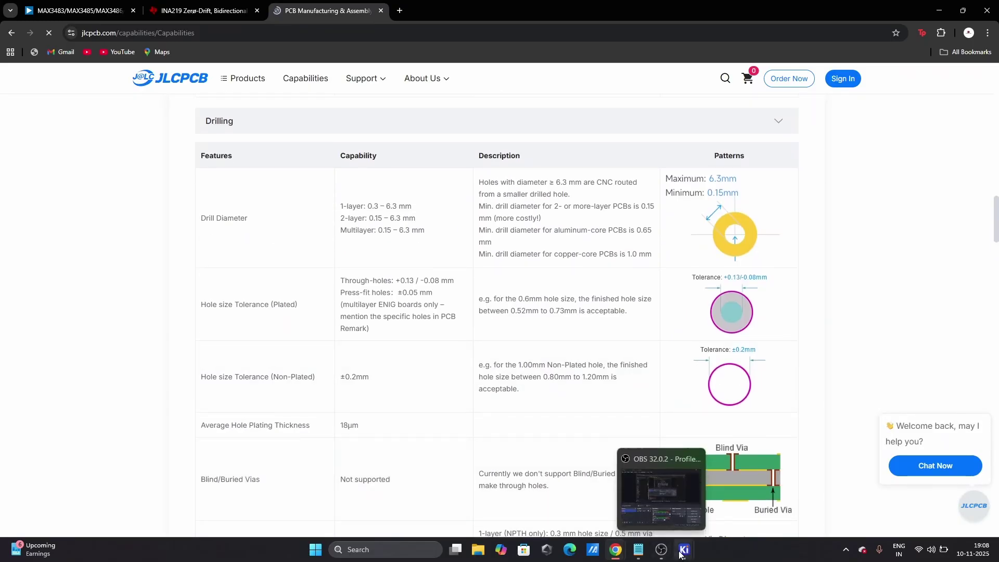
pyautogui.click(716, 499)
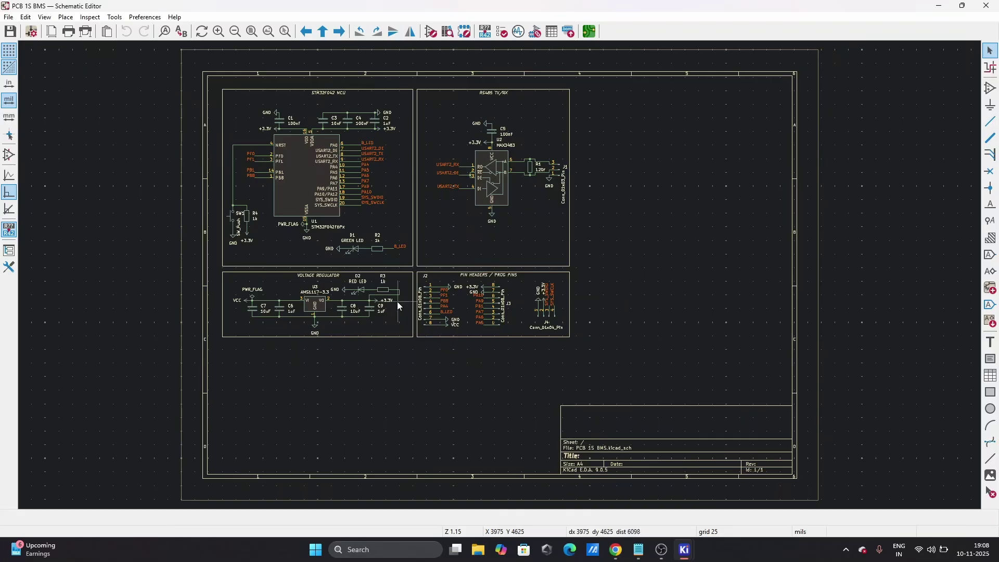
pyautogui.click(661, 549)
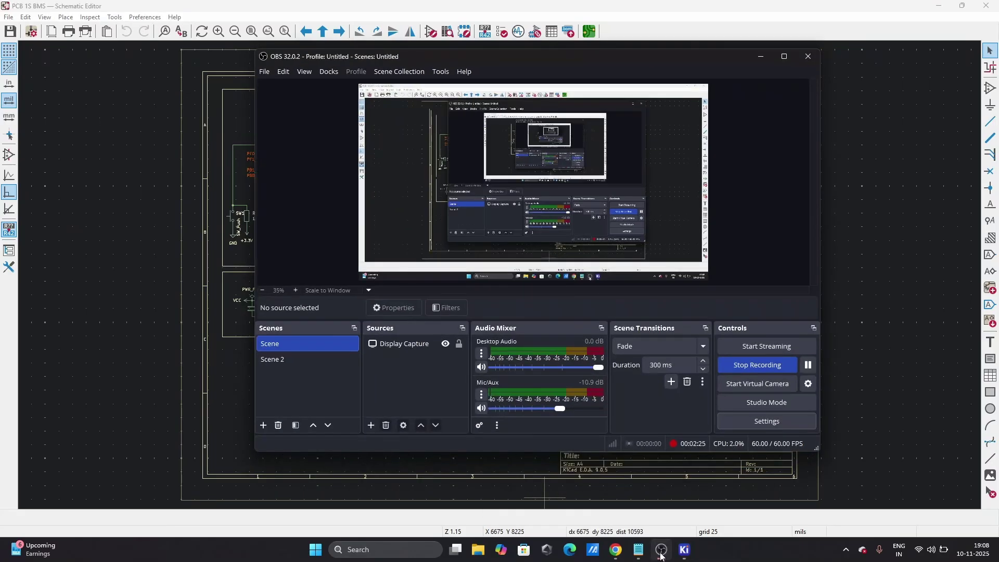
pyautogui.click(760, 56)
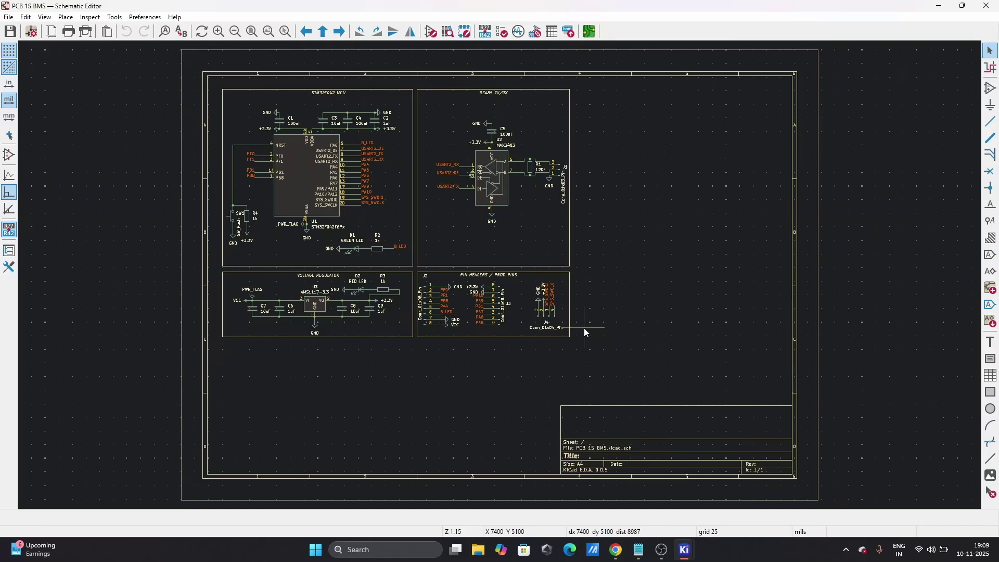
pyautogui.moveTo(661, 549)
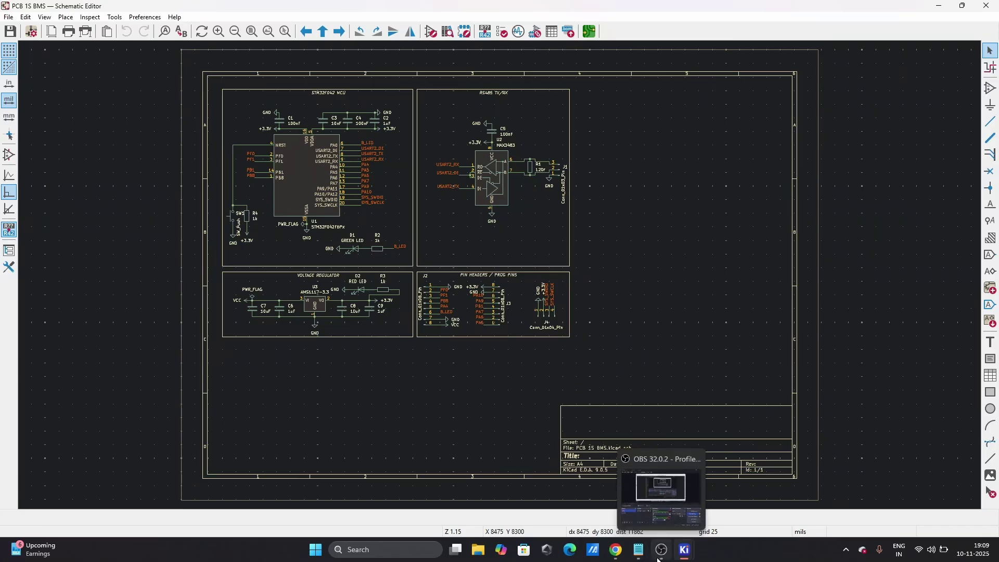
pyautogui.click(651, 497)
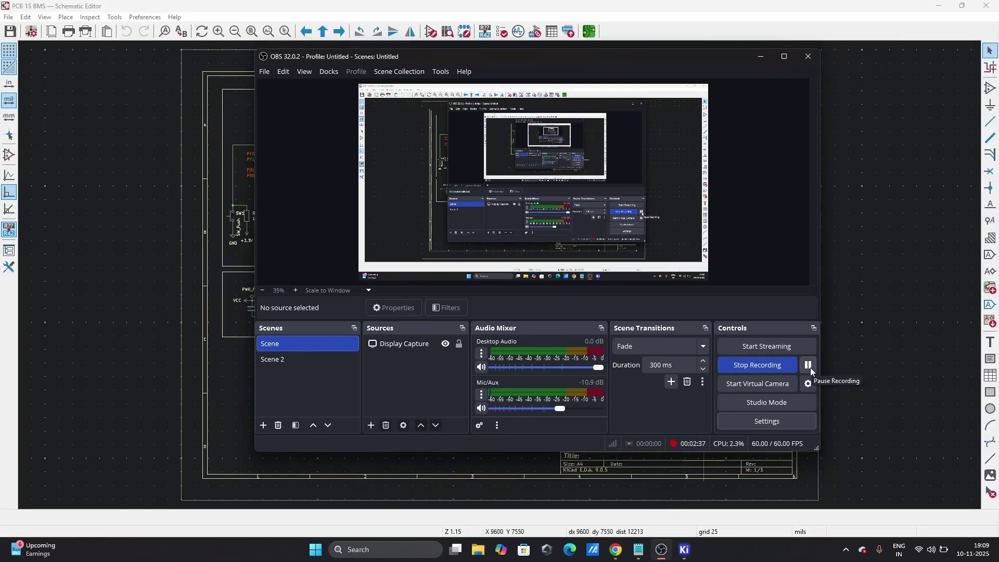
pyautogui.click(760, 57)
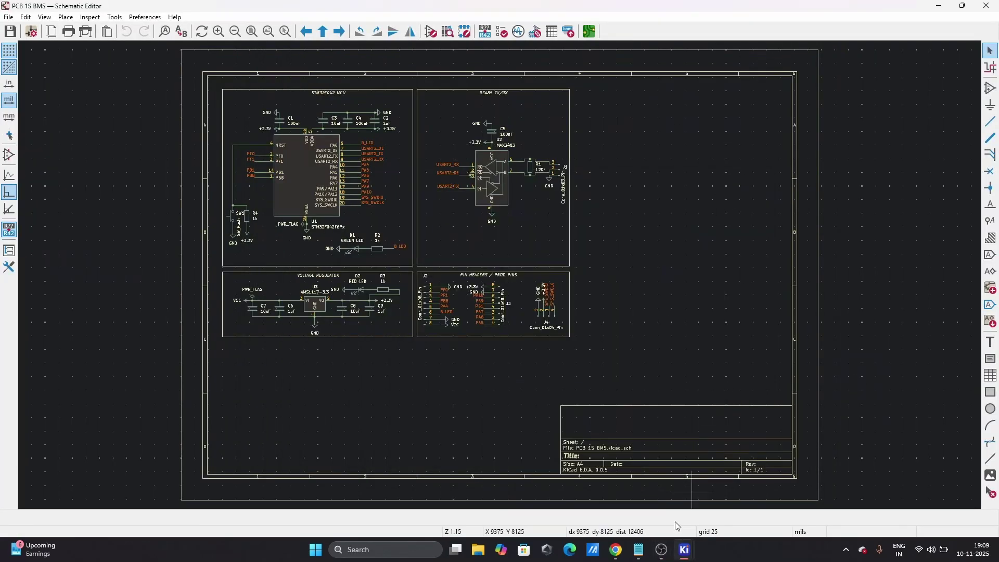
pyautogui.moveTo(628, 555)
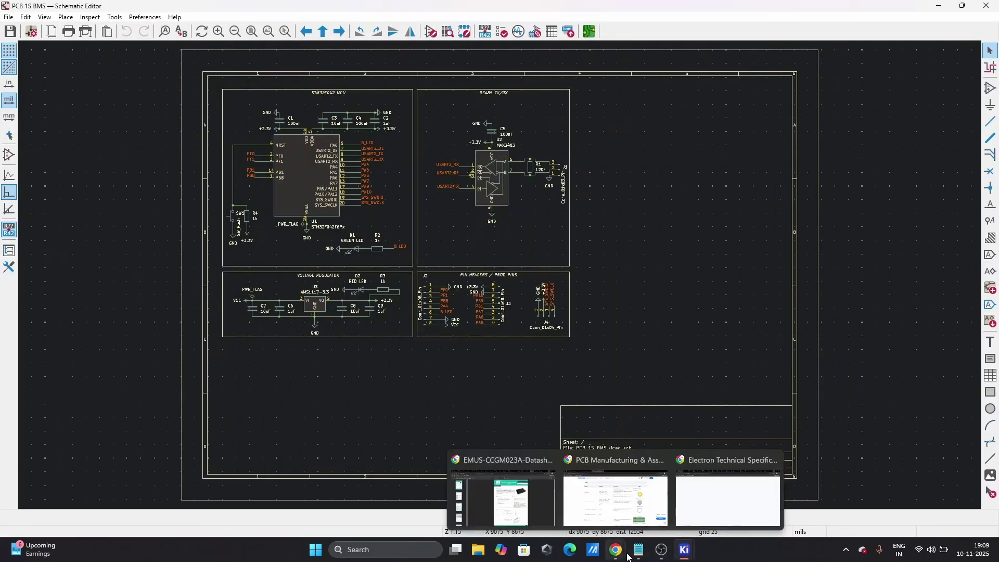
pyautogui.click(662, 549)
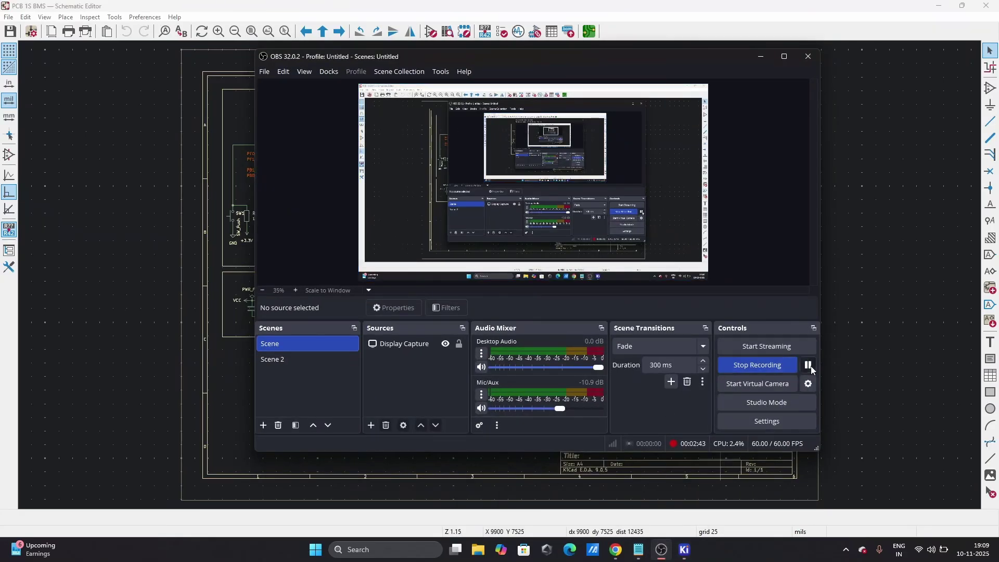
pyautogui.click(892, 379)
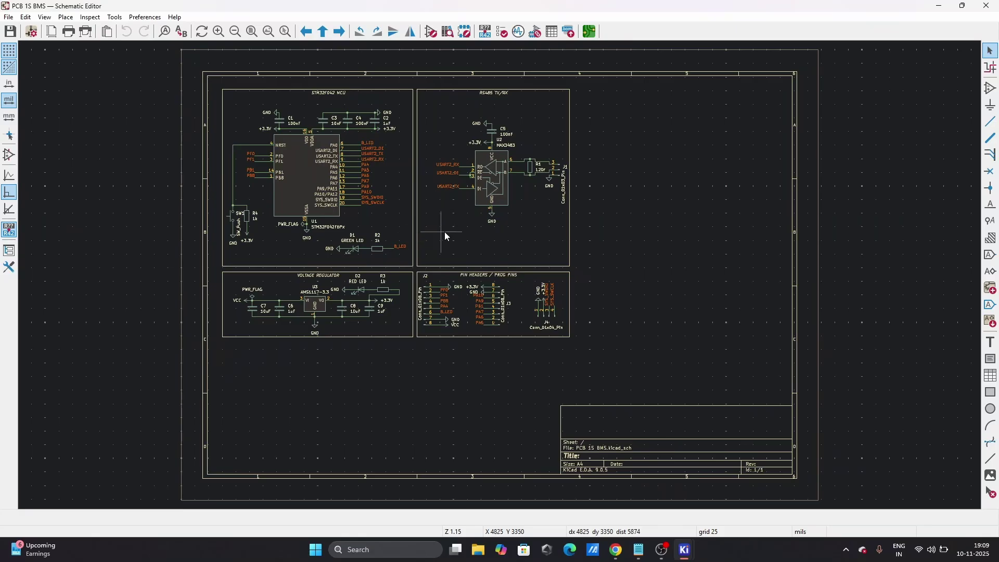
# - Examine the STM32F042 MCU section up close, including U1 and its PF0, PF1, PB1 and PB8 net labels
pyautogui.scroll(3, 270, 181)
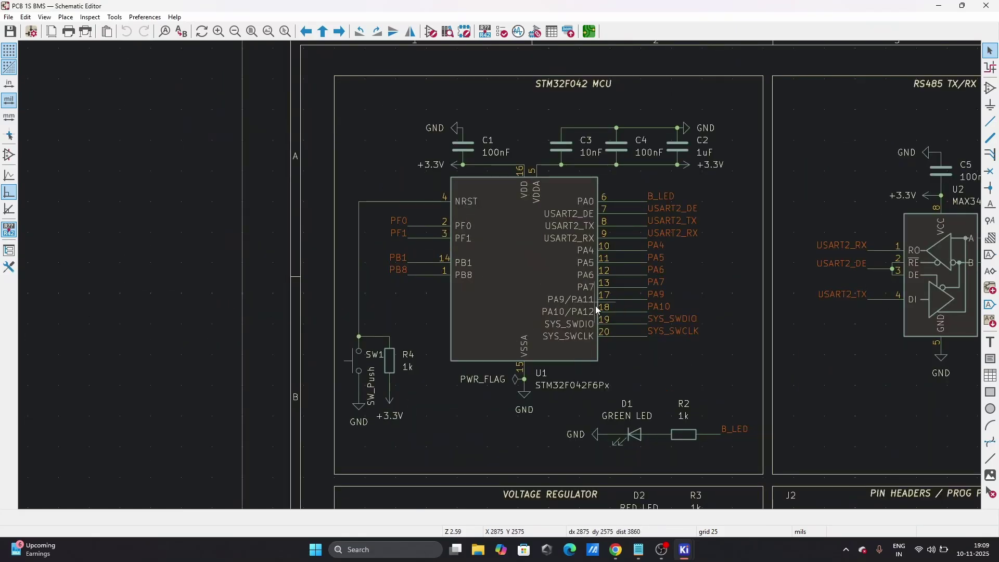
pyautogui.scroll(-2, 500, 276)
pyautogui.scroll(4, 482, 289)
pyautogui.click(437, 217)
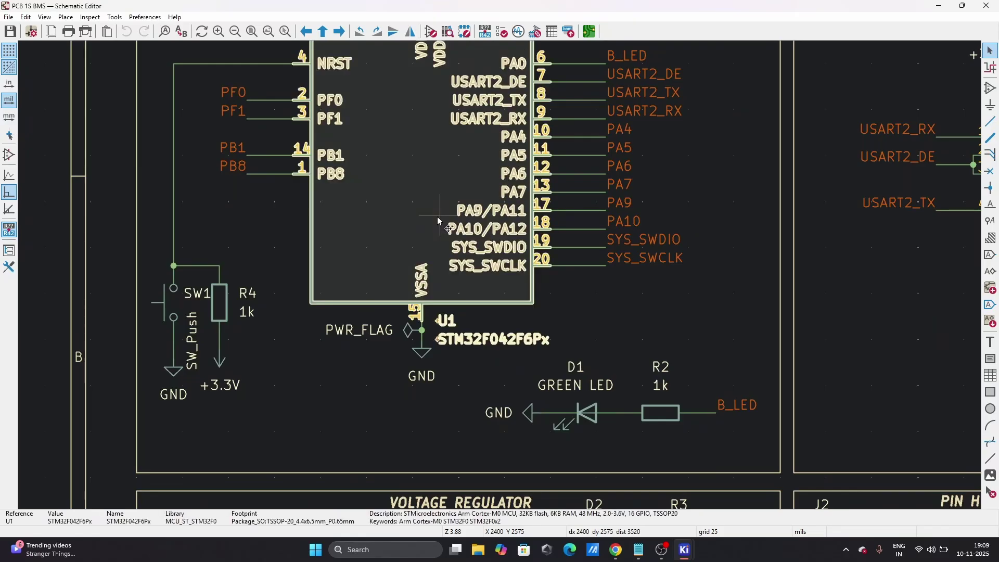
pyautogui.scroll(-2, 437, 217)
pyautogui.scroll(2, 553, 236)
pyautogui.click(577, 266)
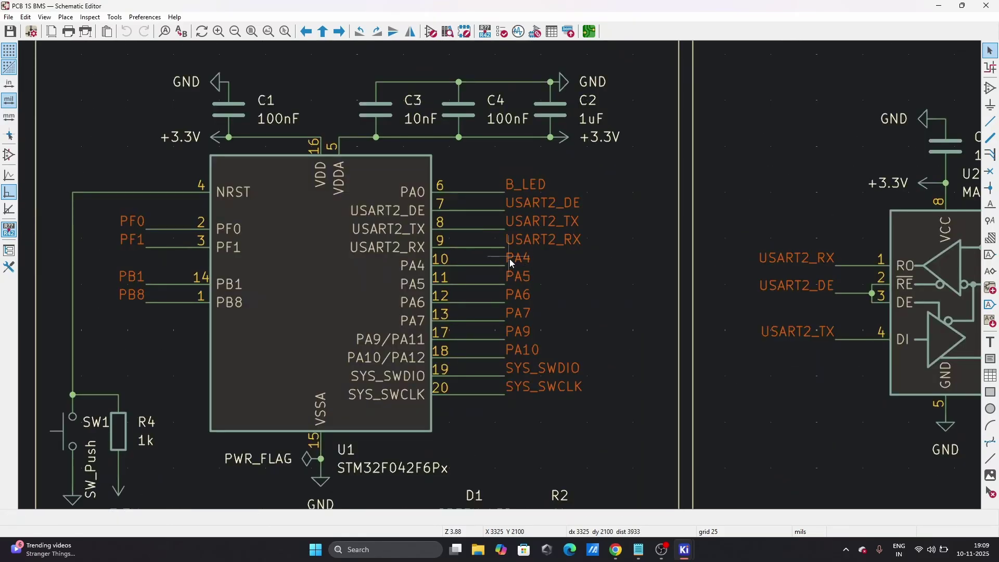
pyautogui.click(138, 223)
pyautogui.click(135, 240)
pyautogui.click(133, 277)
pyautogui.click(136, 295)
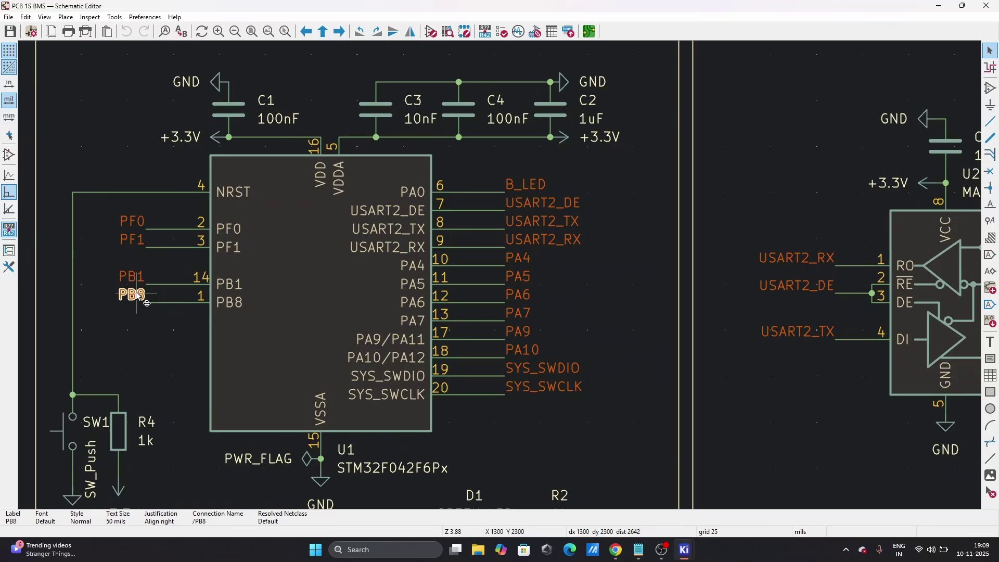
# - Examine the pin headers and voltage regulator sections of the schematic, including U3, its capacitors and the red LED circuit
pyautogui.scroll(-2, 364, 250)
pyautogui.scroll(-3, 543, 283)
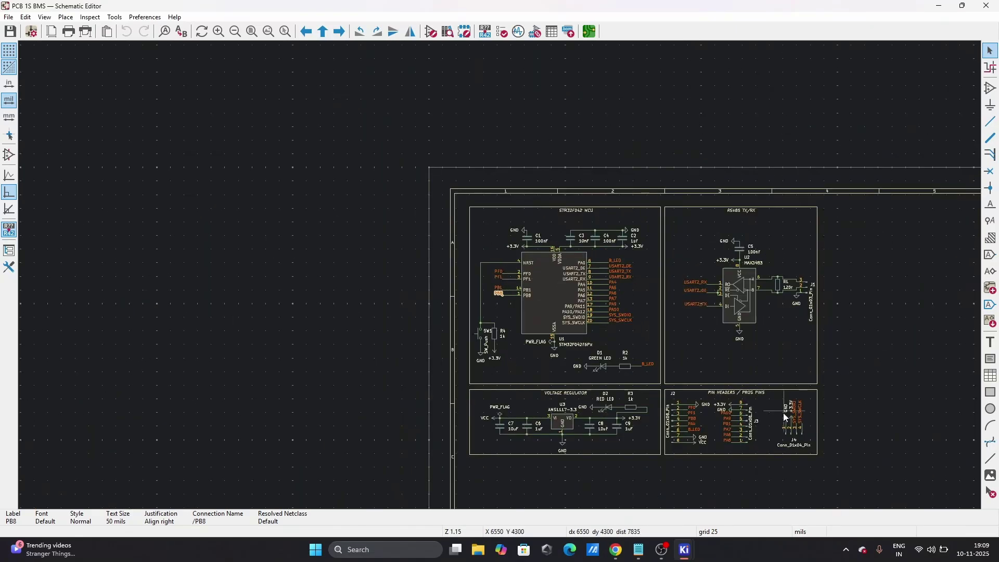
pyautogui.scroll(5, 787, 418)
pyautogui.scroll(-5, 229, 201)
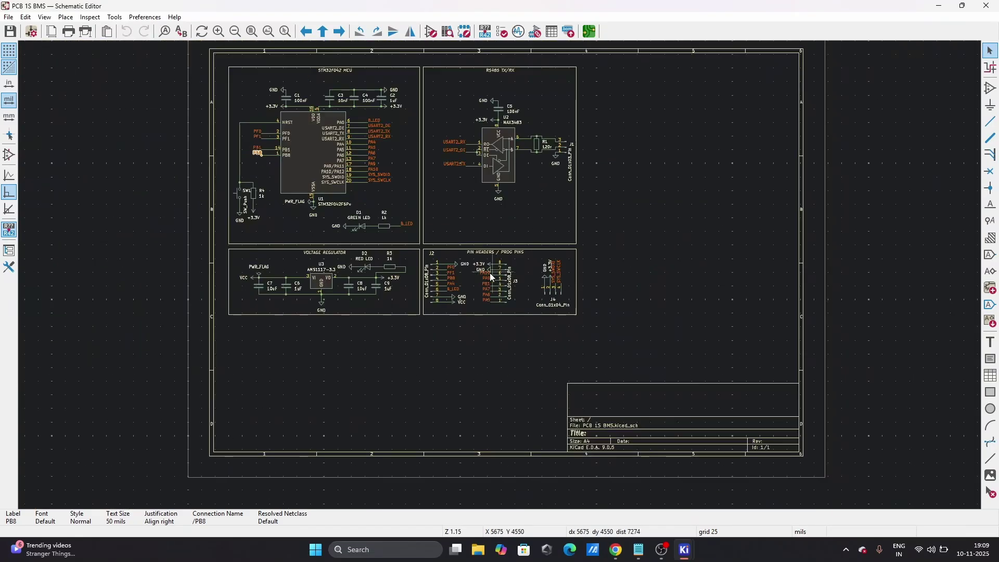
pyautogui.scroll(-1, 401, 261)
pyautogui.scroll(5, 487, 243)
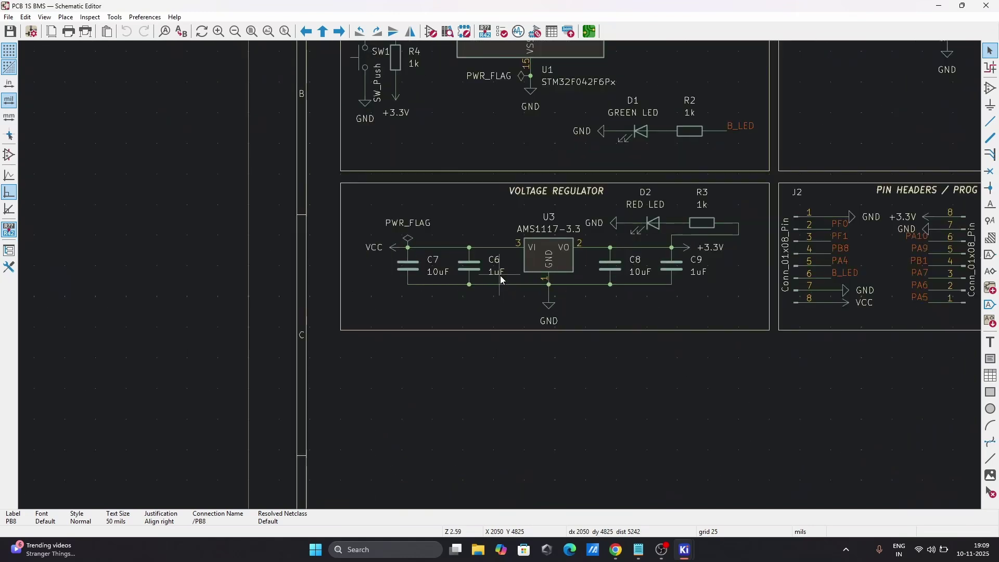
pyautogui.scroll(-2, 500, 276)
pyautogui.scroll(2, 480, 236)
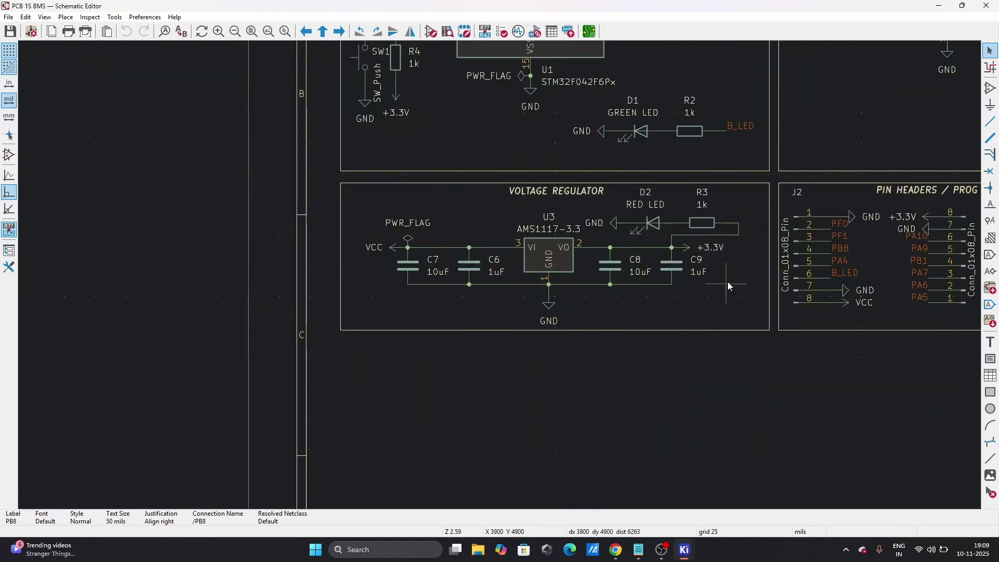
pyautogui.scroll(-3, 500, 276)
pyautogui.scroll(5, 500, 275)
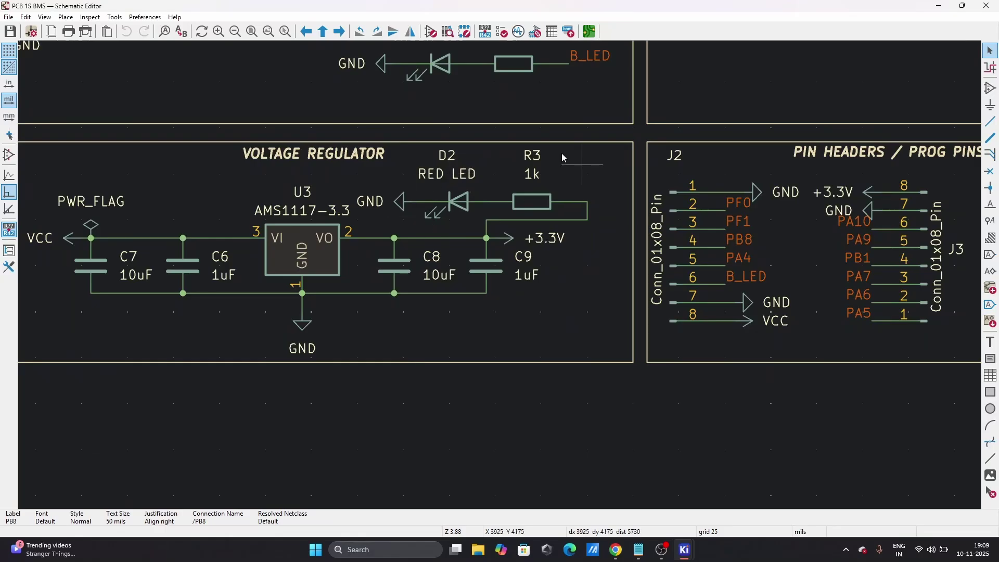
pyautogui.scroll(-5, 487, 186)
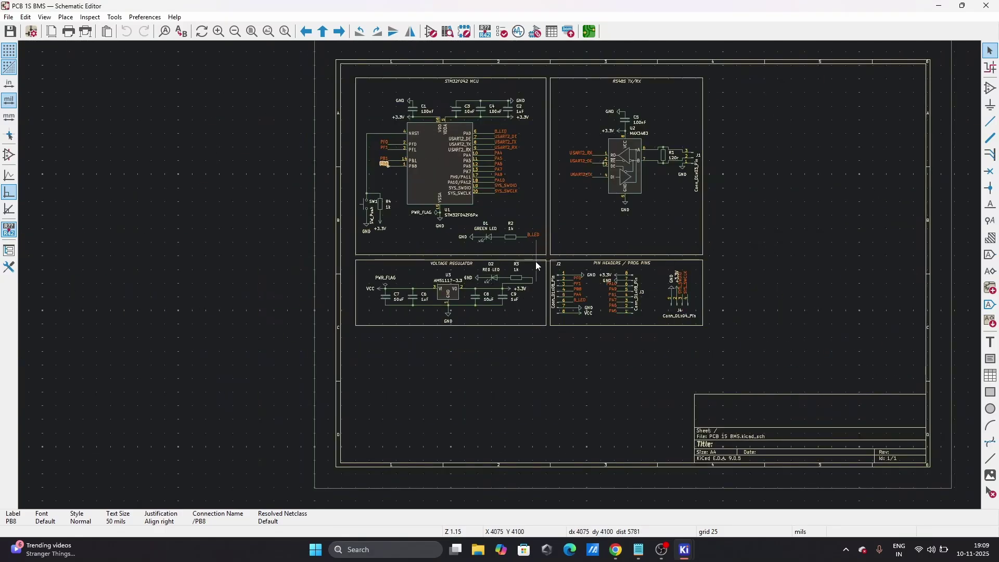
pyautogui.scroll(5, 473, 313)
pyautogui.scroll(-5, 500, 276)
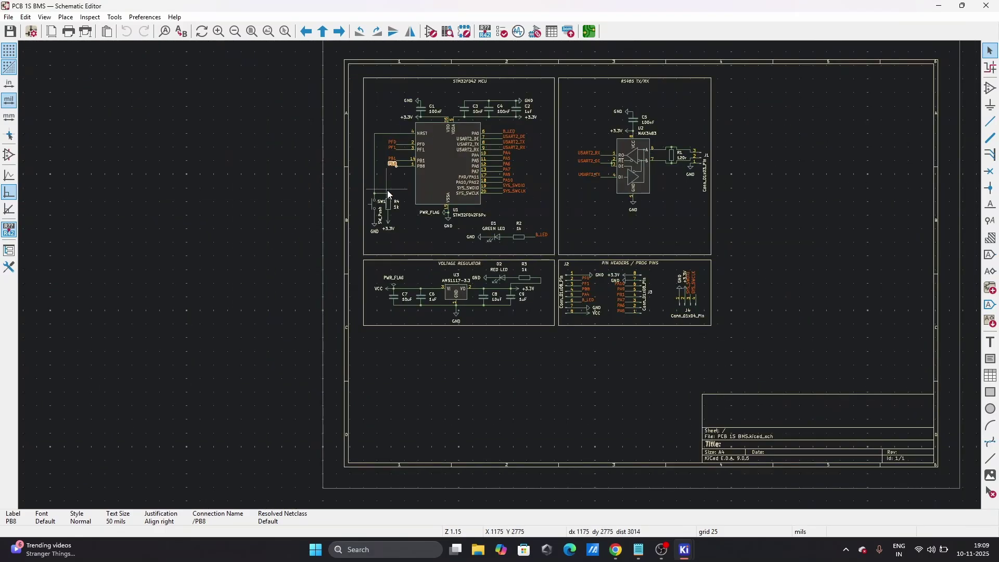
# - Examine the reset switch SW1 with R4, the decoupling capacitors C1 to C4, and the VDD and VDDA pins of U1
pyautogui.scroll(5, 387, 189)
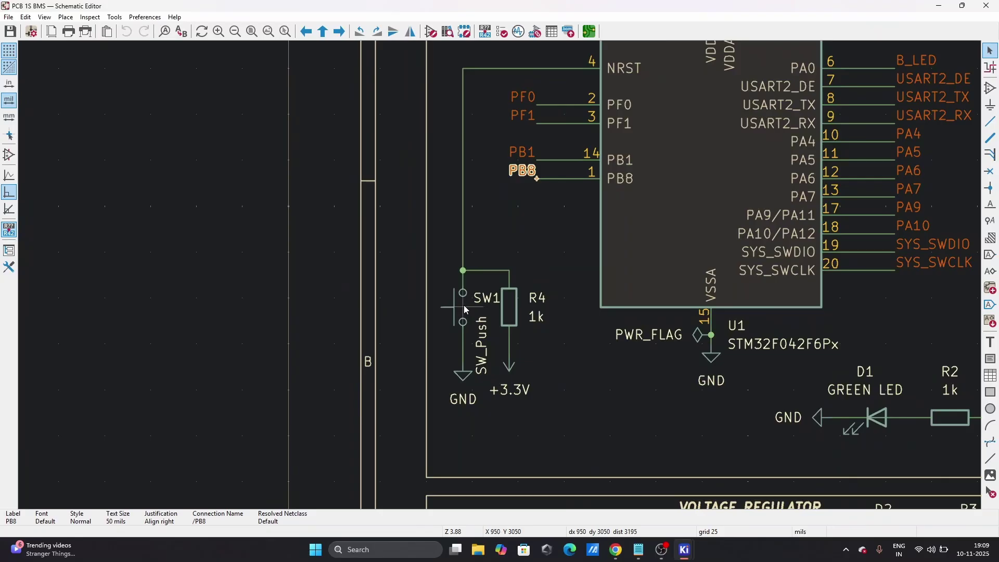
pyautogui.scroll(-5, 466, 310)
pyautogui.scroll(5, 500, 276)
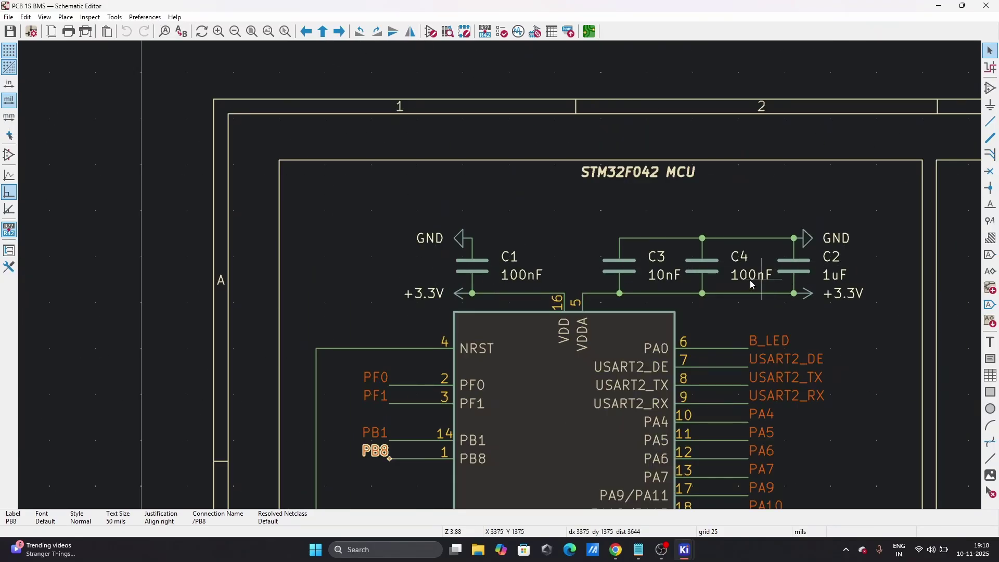
pyautogui.scroll(-4, 752, 284)
pyautogui.scroll(4, 499, 276)
pyautogui.click(433, 302)
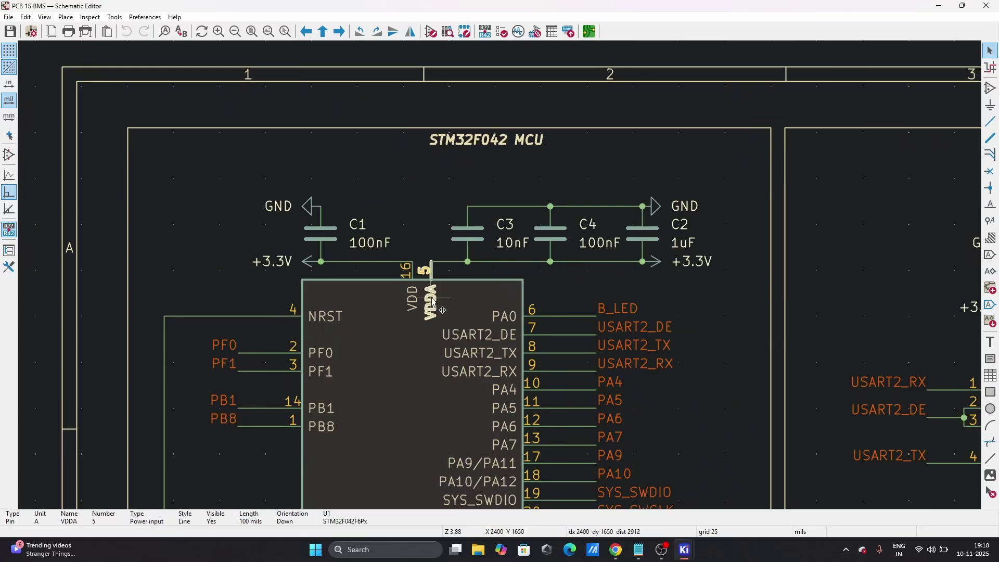
pyautogui.click(414, 299)
pyautogui.scroll(-5, 414, 299)
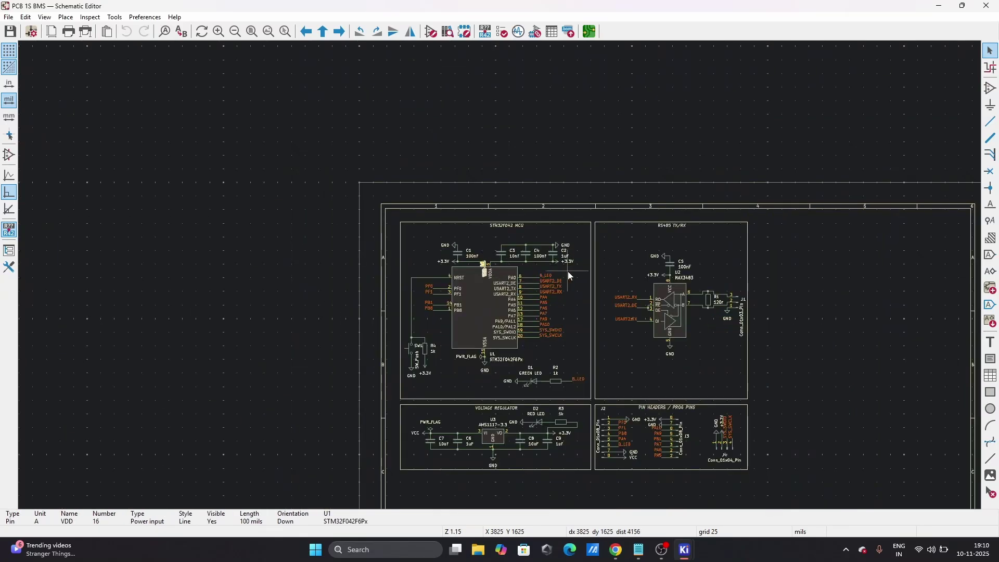
# - Examine the RS485 TX/RX section, including transceiver U2, its USART2 net labels, capacitor C5, resistor R1 and connector J1
pyautogui.scroll(4, 707, 351)
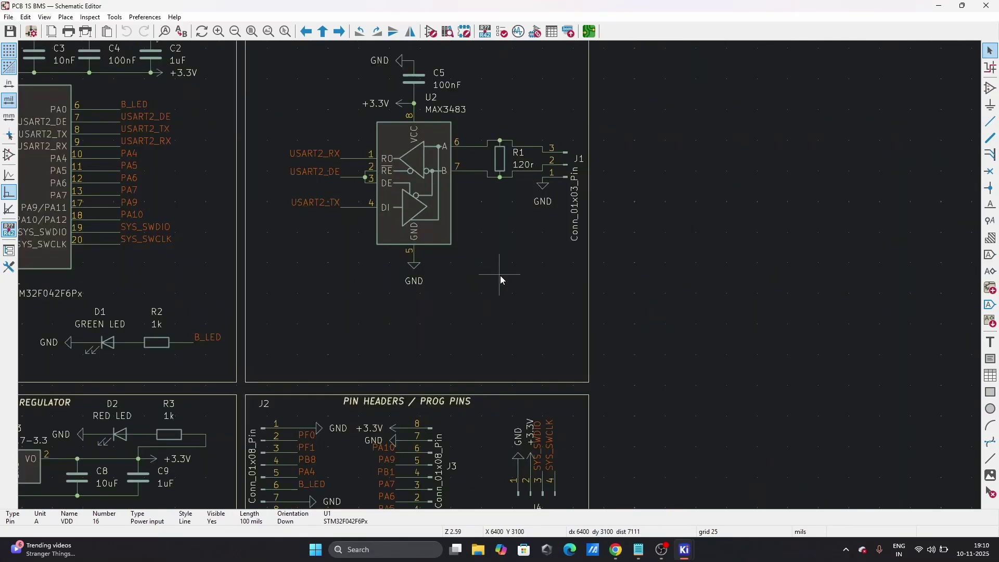
pyautogui.scroll(-2, 501, 276)
pyautogui.scroll(1, 501, 269)
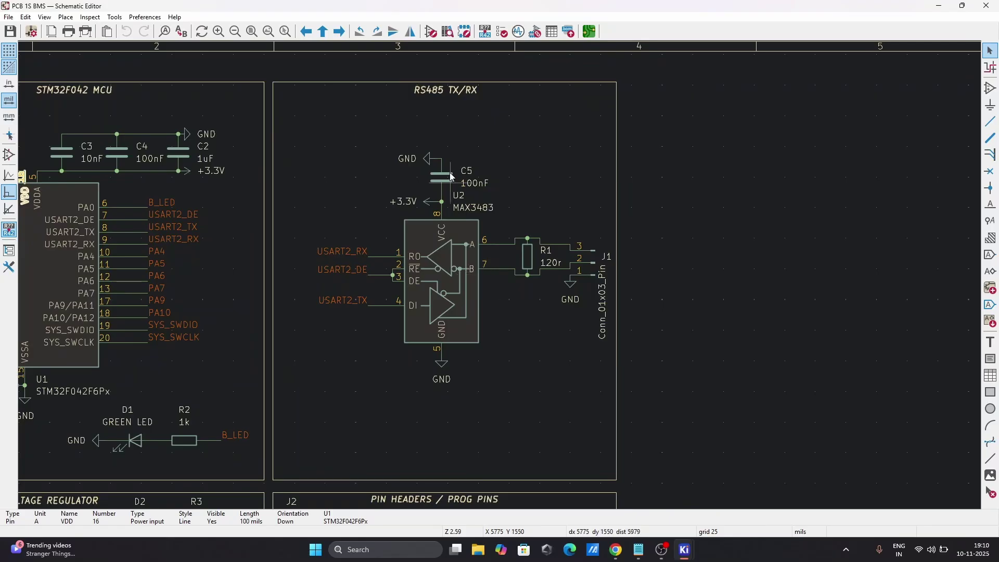
pyautogui.scroll(-4, 500, 276)
pyautogui.scroll(5, 501, 276)
pyautogui.scroll(-4, 501, 283)
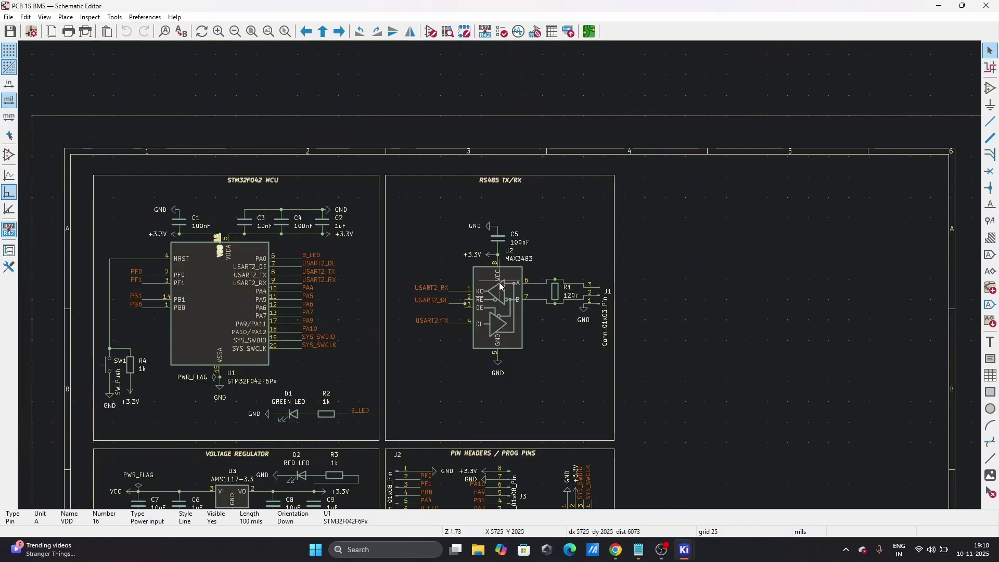
pyautogui.scroll(6, 451, 305)
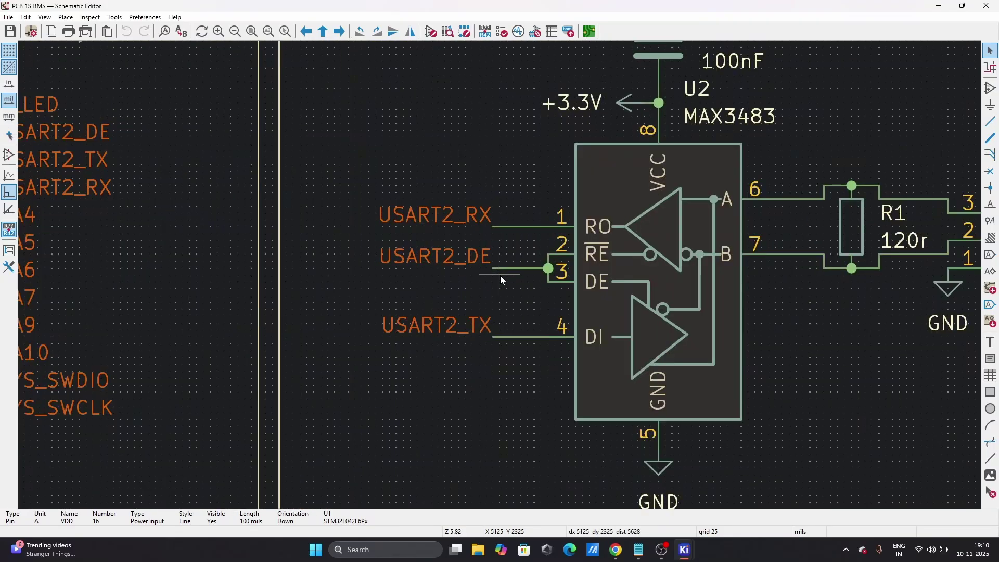
pyautogui.click(476, 226)
pyautogui.scroll(-2, 579, 239)
pyautogui.click(756, 221)
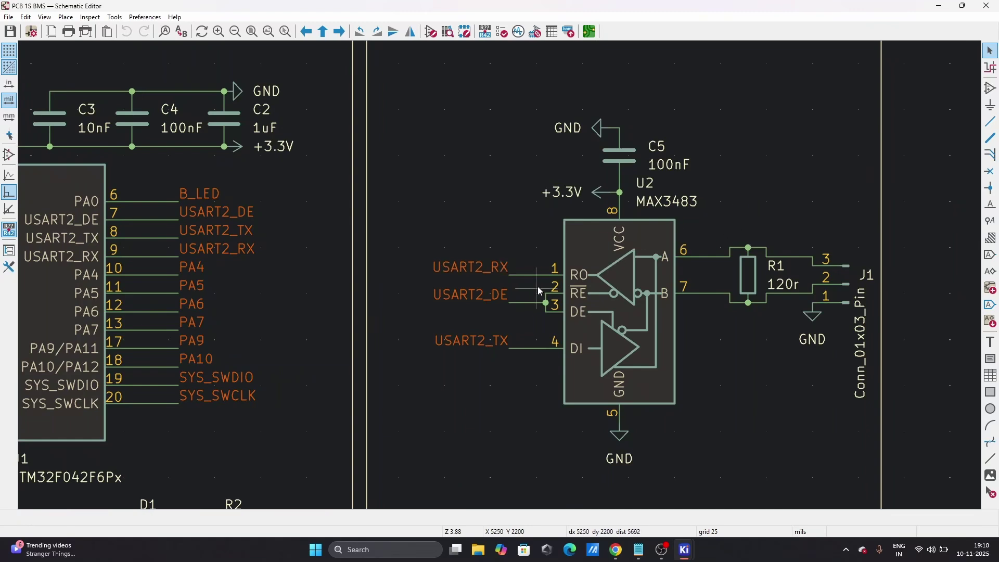
pyautogui.scroll(-2, 515, 286)
pyautogui.scroll(-3, 494, 281)
pyautogui.scroll(2, 500, 276)
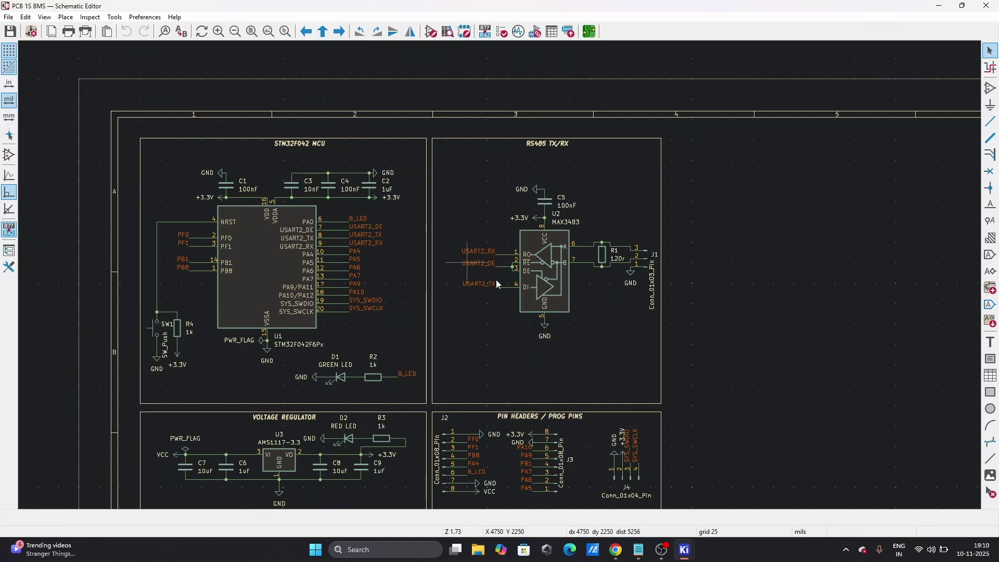
pyautogui.scroll(-3, 392, 260)
pyautogui.scroll(2, 501, 276)
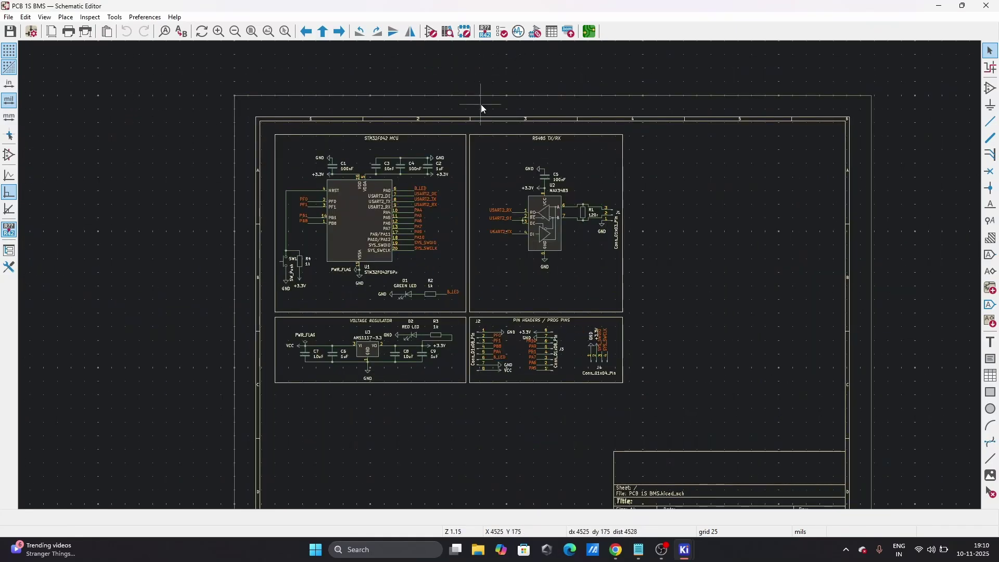
# - Check the schematic's footprint assignments, then open the footprint chooser from the properties of connector J4
pyautogui.click(535, 33)
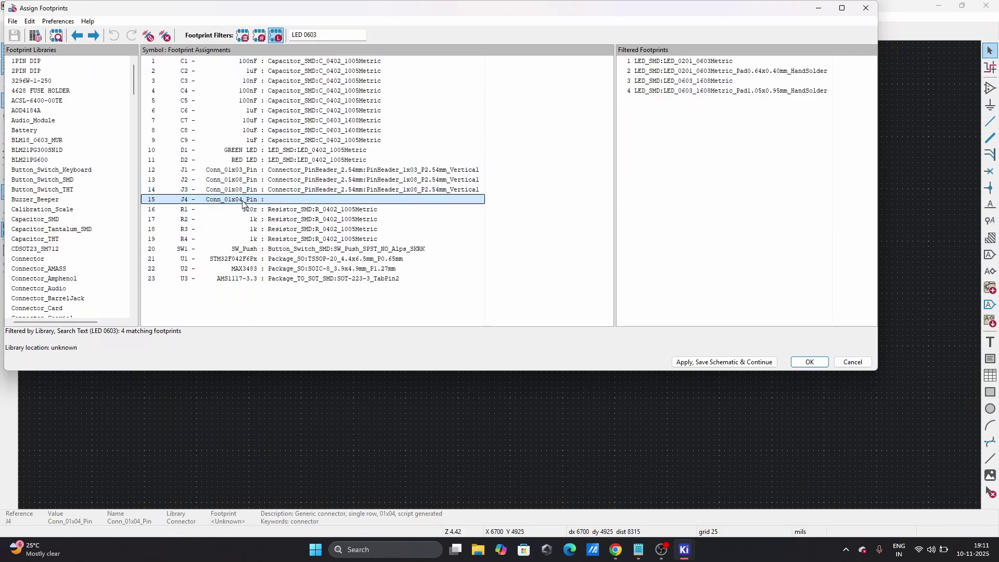
pyautogui.click(819, 9)
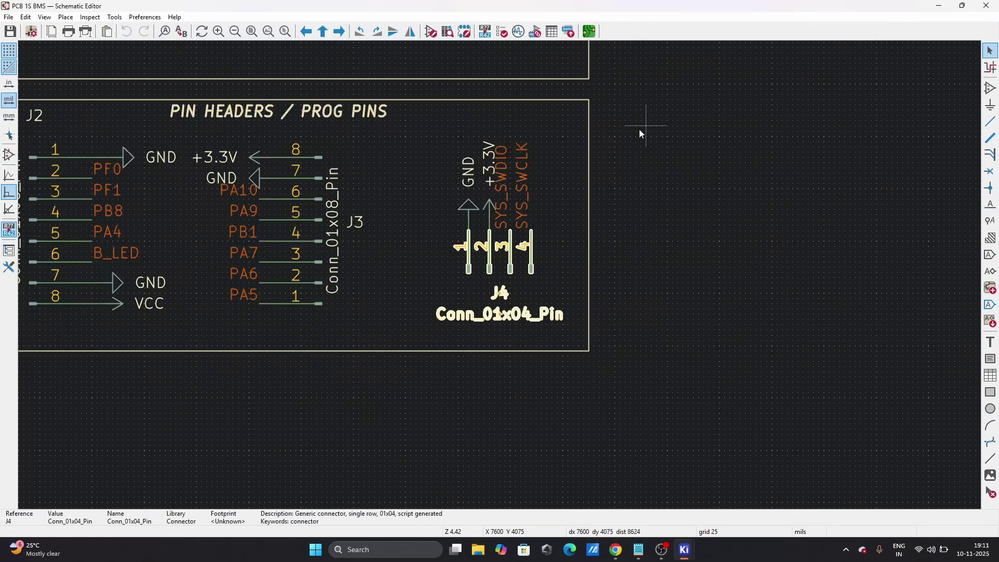
pyautogui.doubleClick(491, 268)
pyautogui.click(217, 131)
pyautogui.click(218, 131)
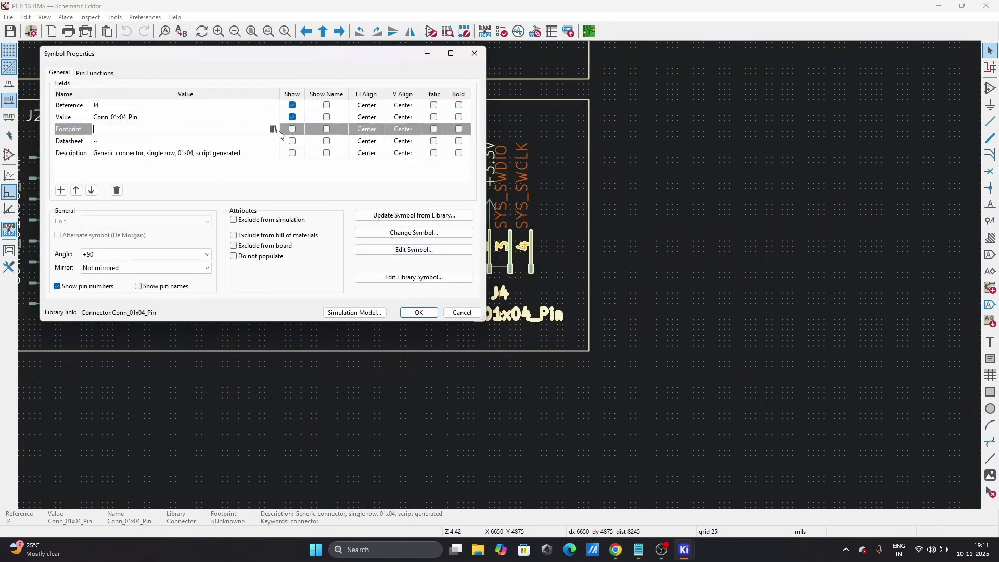
pyautogui.click(272, 129)
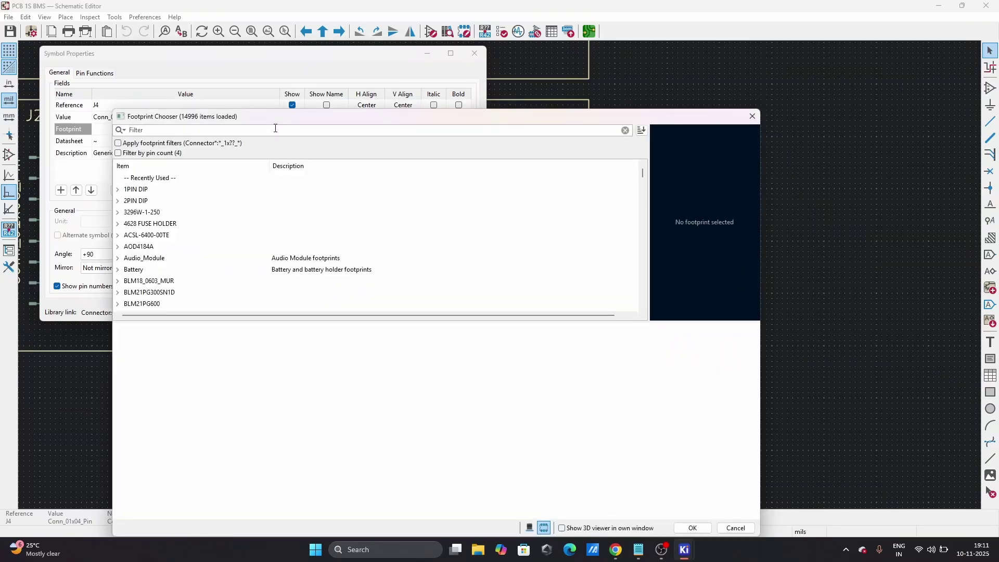
# - Filter the footprint library for "2.54 pin he"
pyautogui.click(163, 133)
pyautogui.write('2')
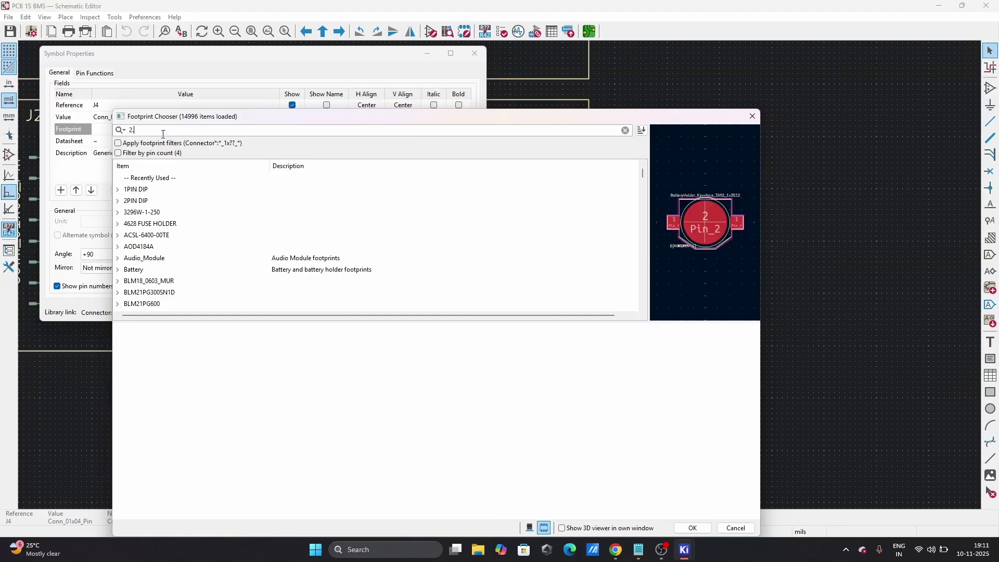
pyautogui.write('.54 ')
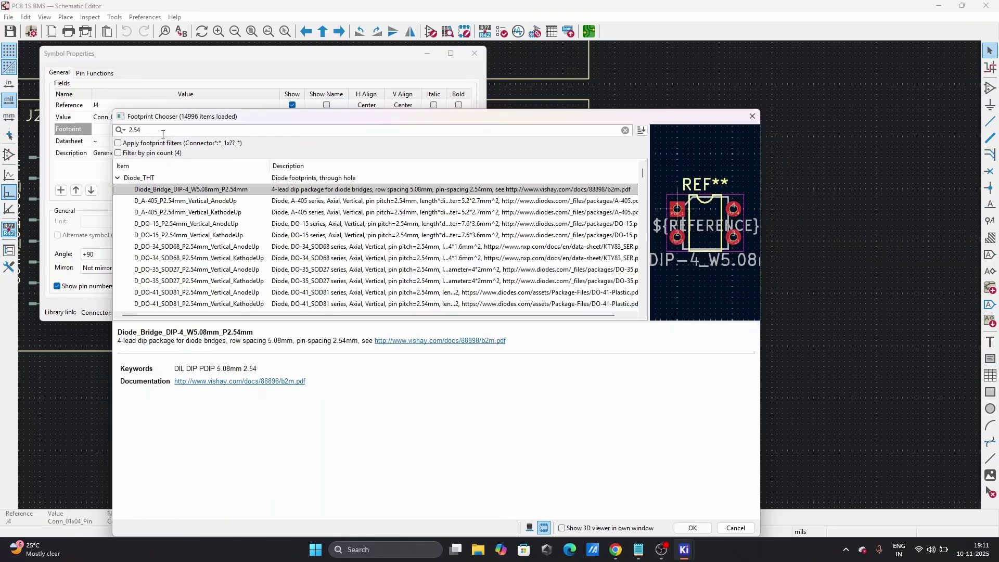
pyautogui.write('pin he')
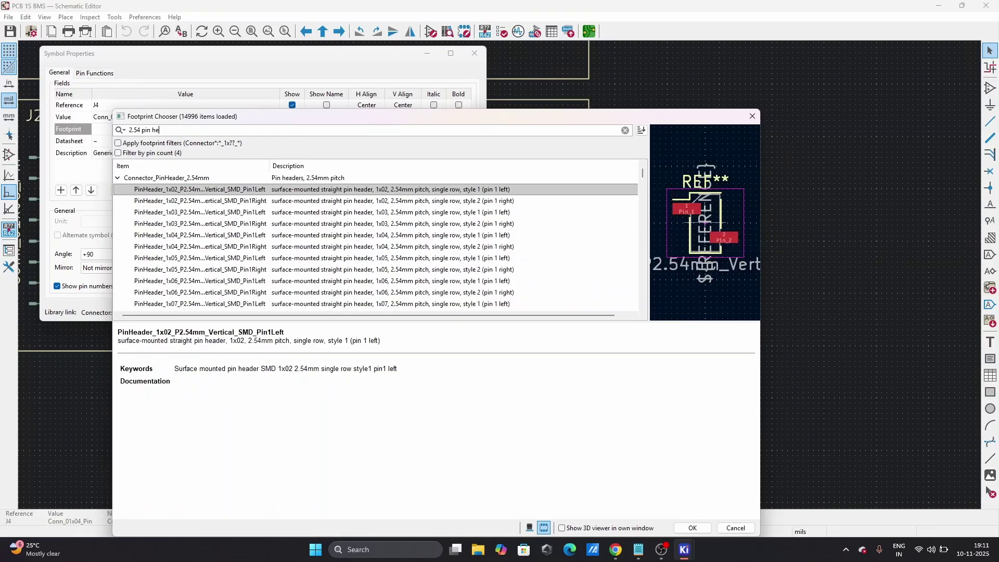
# - Assign the footprint PinHeader_1x04_P2.54mm_Horizontal to connector J4 and apply its symbol properties
pyautogui.scroll(-1, 240, 180)
pyautogui.scroll(-10, 225, 204)
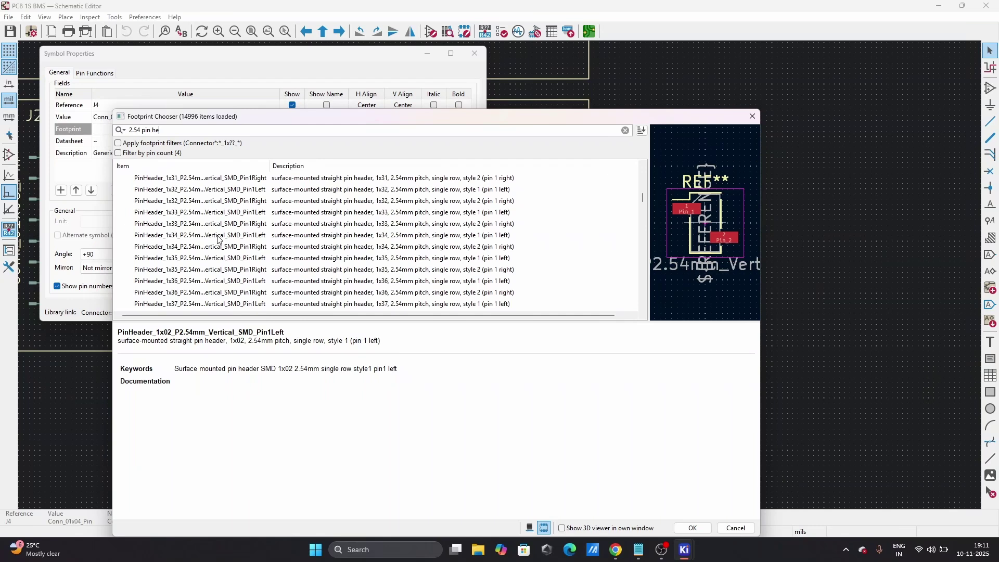
pyautogui.scroll(-15, 220, 234)
pyautogui.click(220, 238)
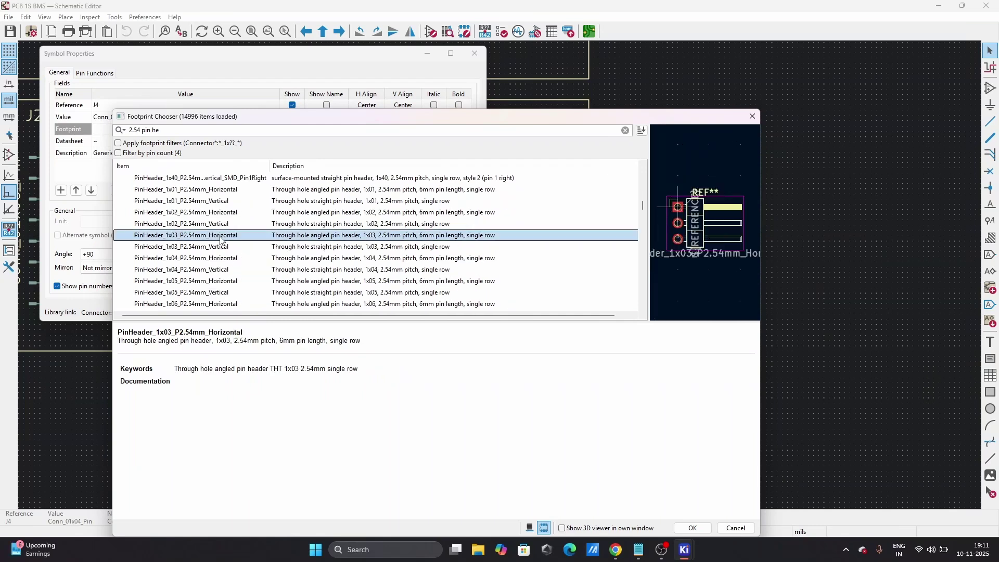
pyautogui.click(220, 271)
pyautogui.click(225, 259)
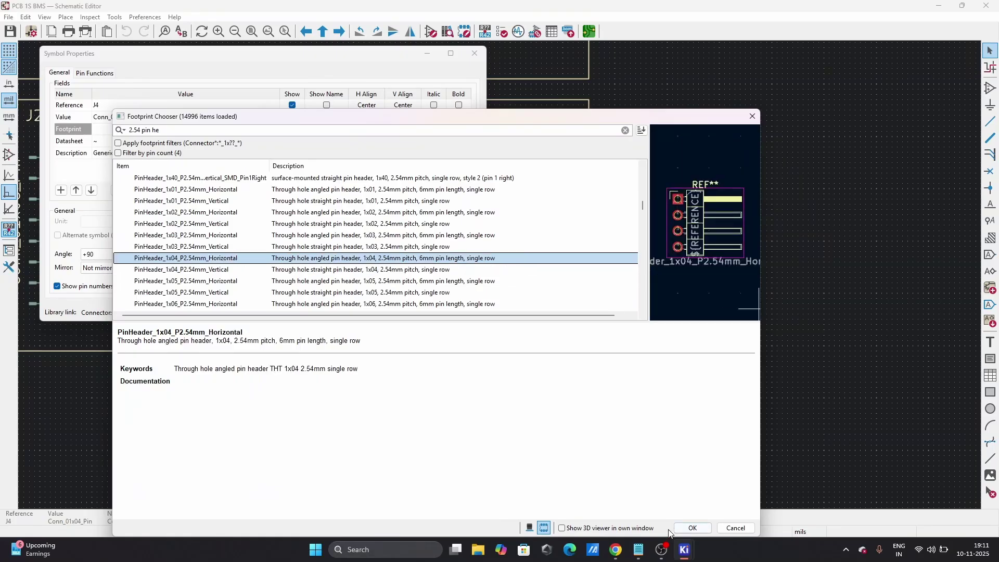
pyautogui.click(692, 528)
pyautogui.click(419, 312)
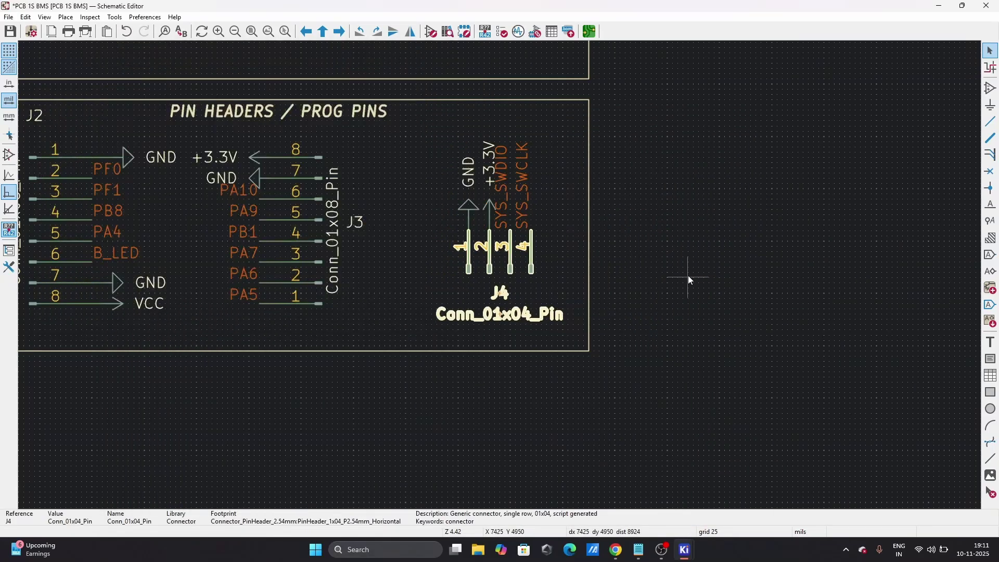
# - Save the schematic with the whole sheet in view
pyautogui.scroll(-7, 501, 276)
pyautogui.scroll(3, 500, 276)
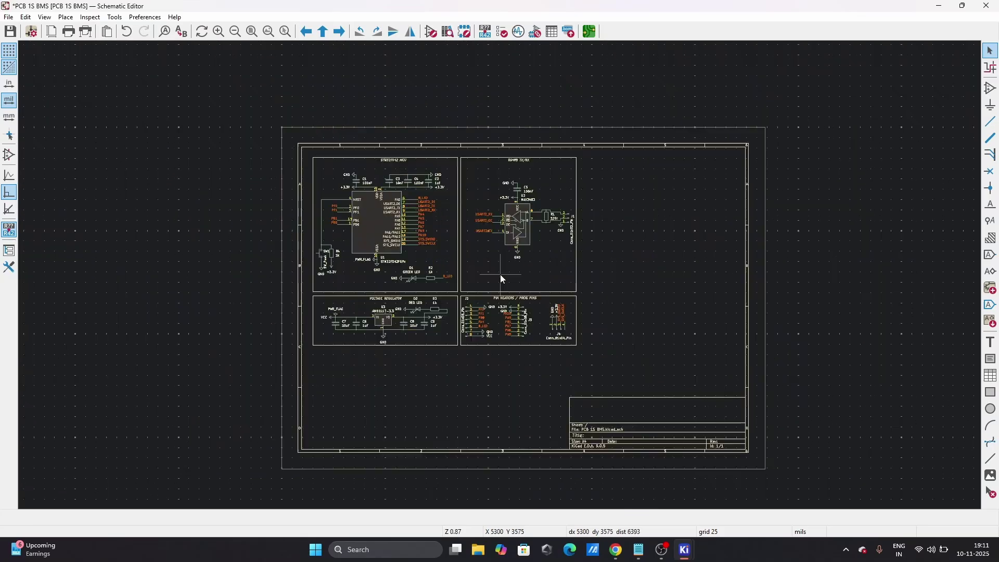
pyautogui.click(10, 31)
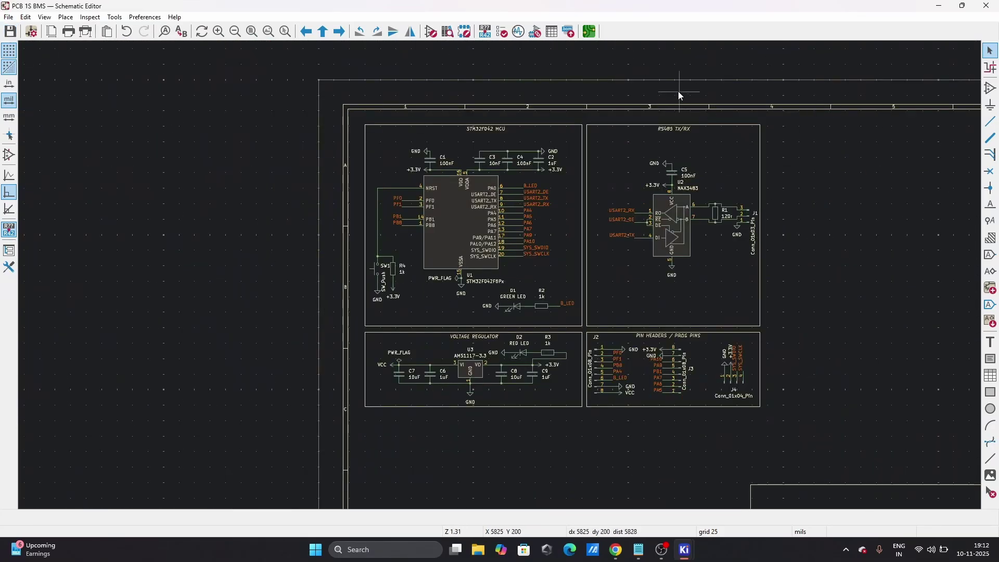
# - Open the PCB 1S BMS board in the PCB Editor and look over its empty sheet
pyautogui.click(590, 33)
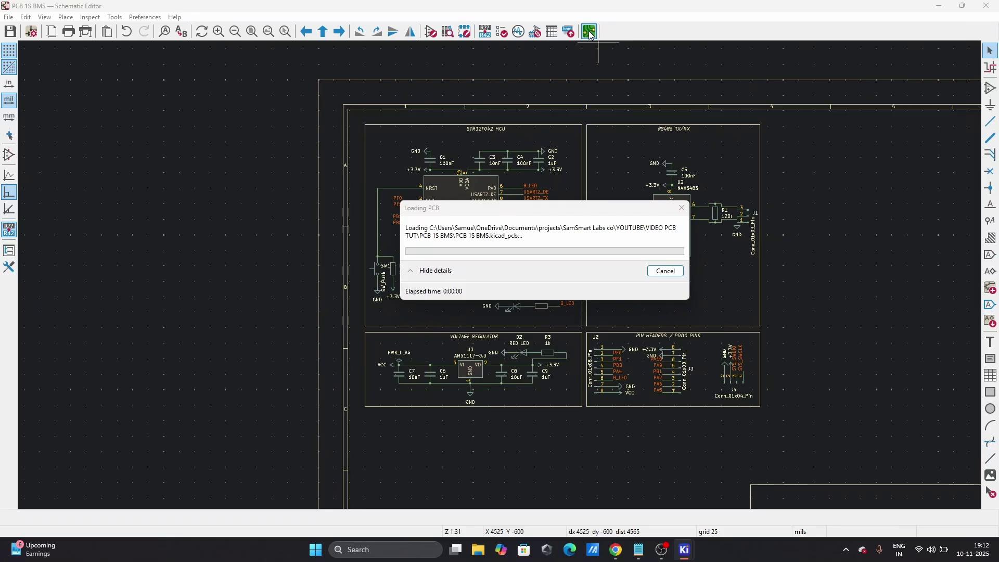
pyautogui.scroll(-3, 458, 323)
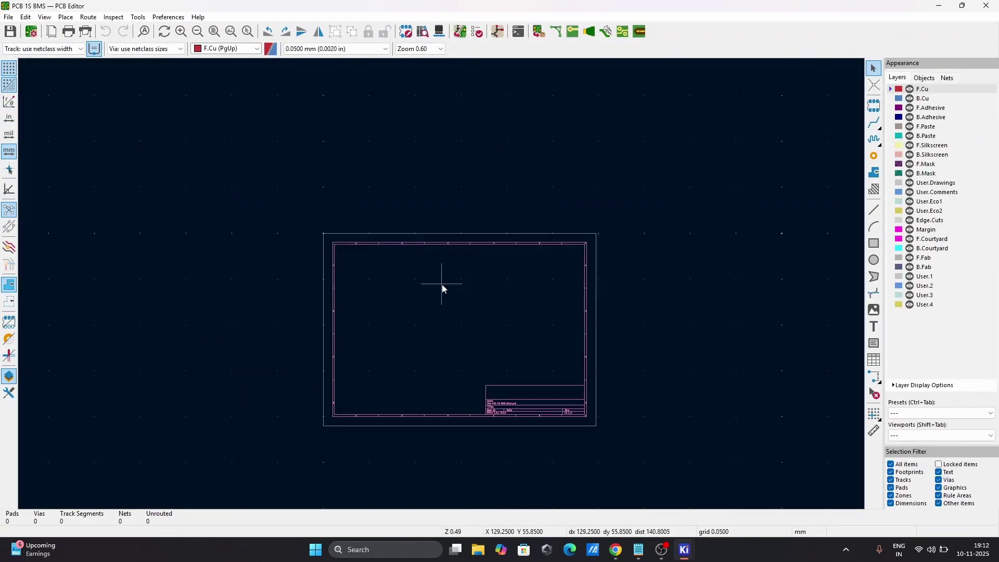
pyautogui.scroll(4, 441, 284)
pyautogui.scroll(-2, 442, 284)
pyautogui.scroll(2, 442, 283)
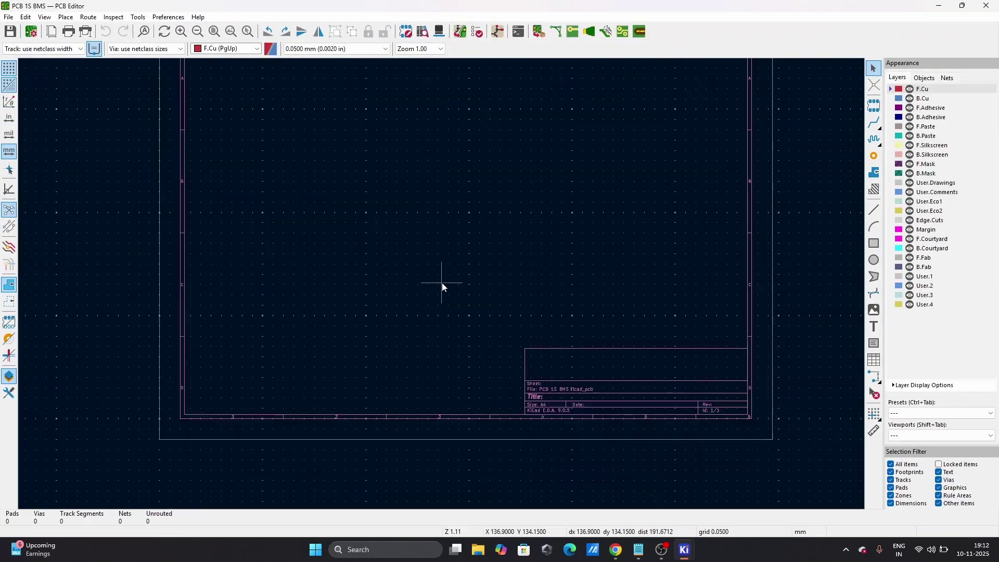
pyautogui.scroll(-2, 441, 283)
pyautogui.scroll(2, 436, 239)
pyautogui.scroll(-2, 442, 284)
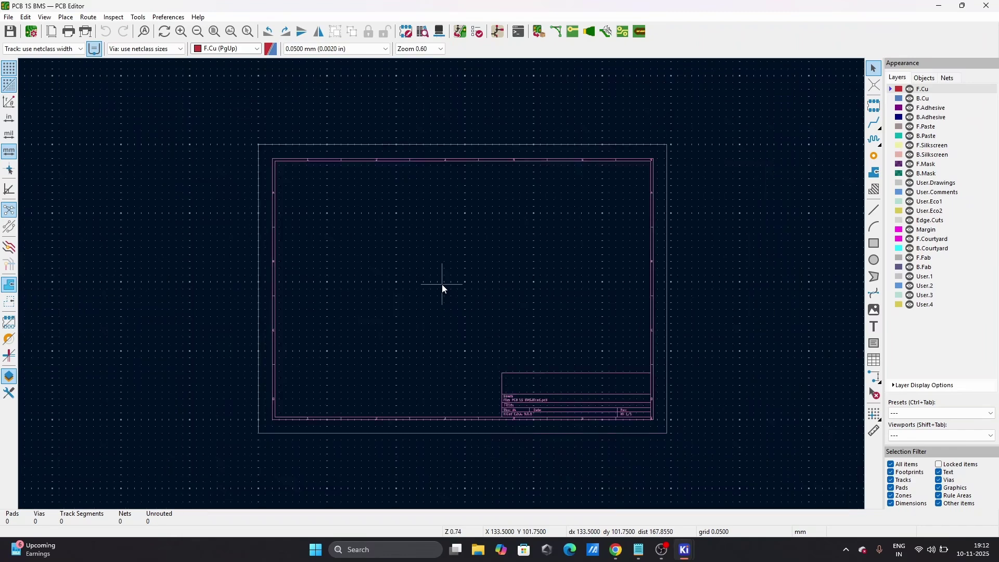
# - Update the PCB from the schematic, keeping the default update options, to import all component footprints
pyautogui.click(460, 32)
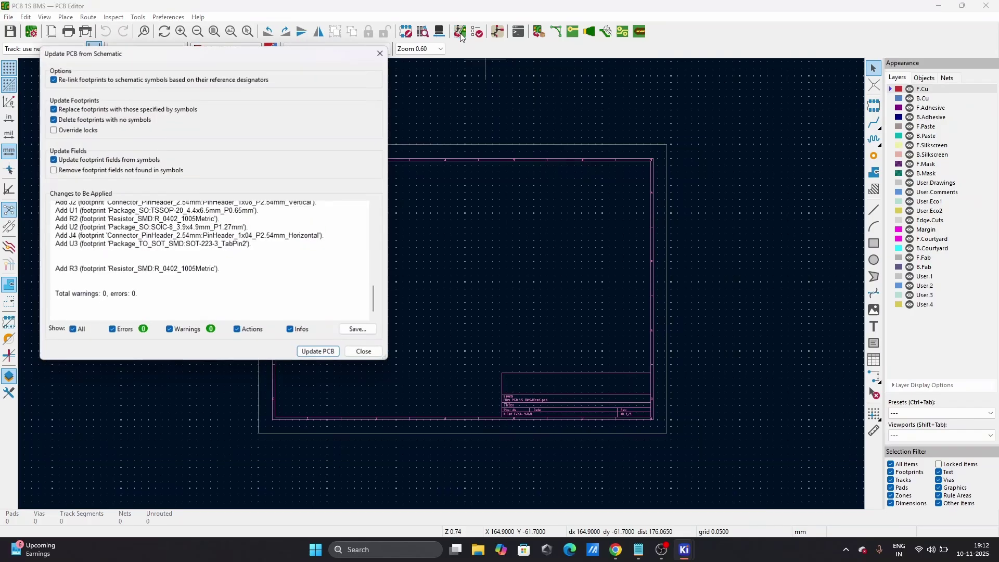
pyautogui.click(319, 351)
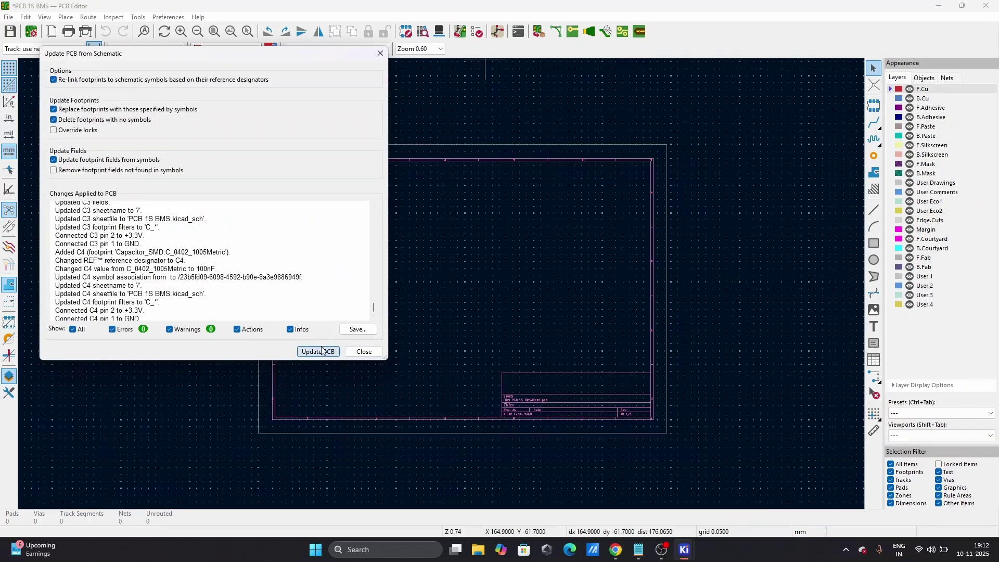
pyautogui.click(364, 351)
# - Place the imported group of footprints in the upper middle of the sheet and save the board
pyautogui.scroll(3, 442, 284)
pyautogui.scroll(-1, 442, 284)
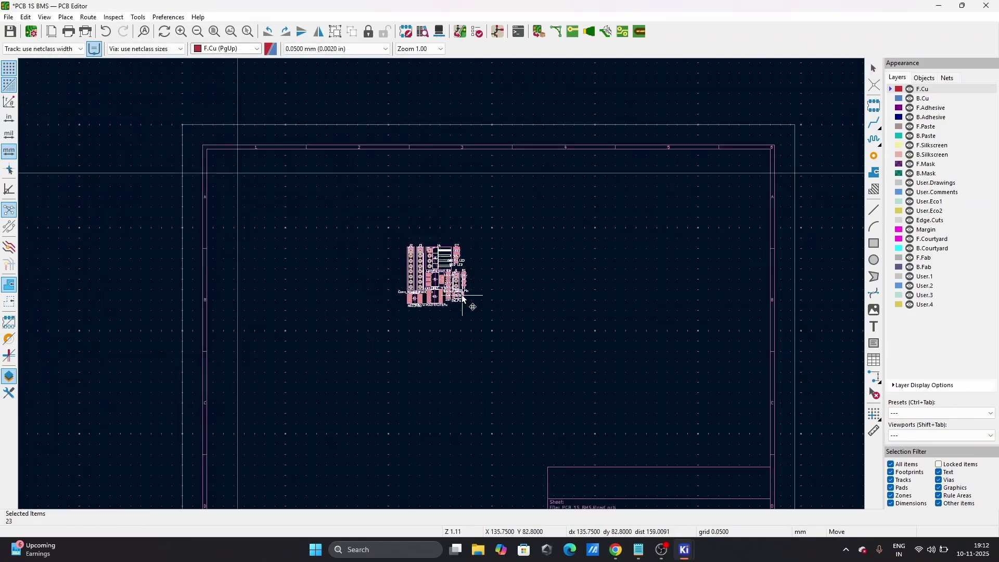
pyautogui.scroll(1, 442, 285)
pyautogui.scroll(-3, 442, 284)
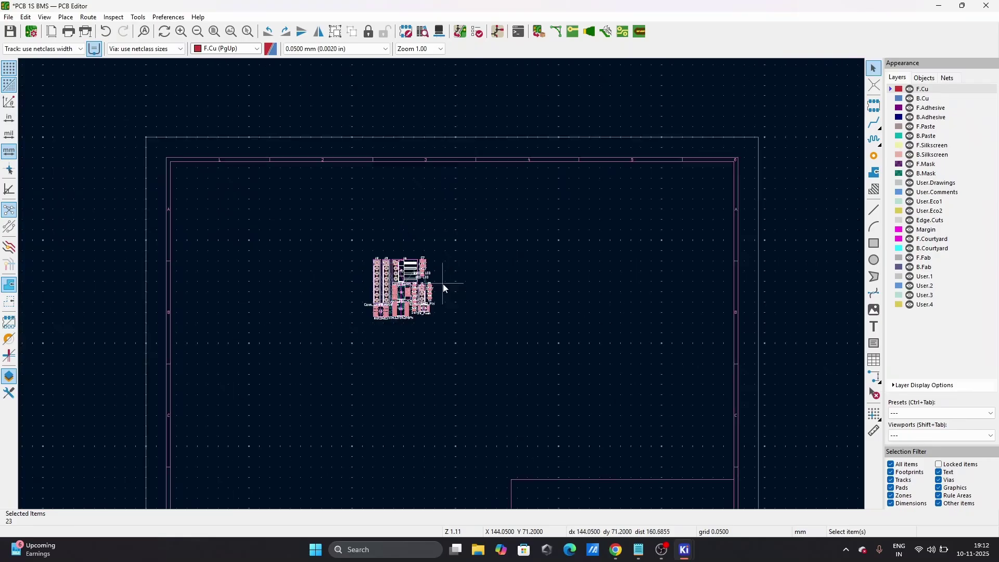
pyautogui.click(442, 284)
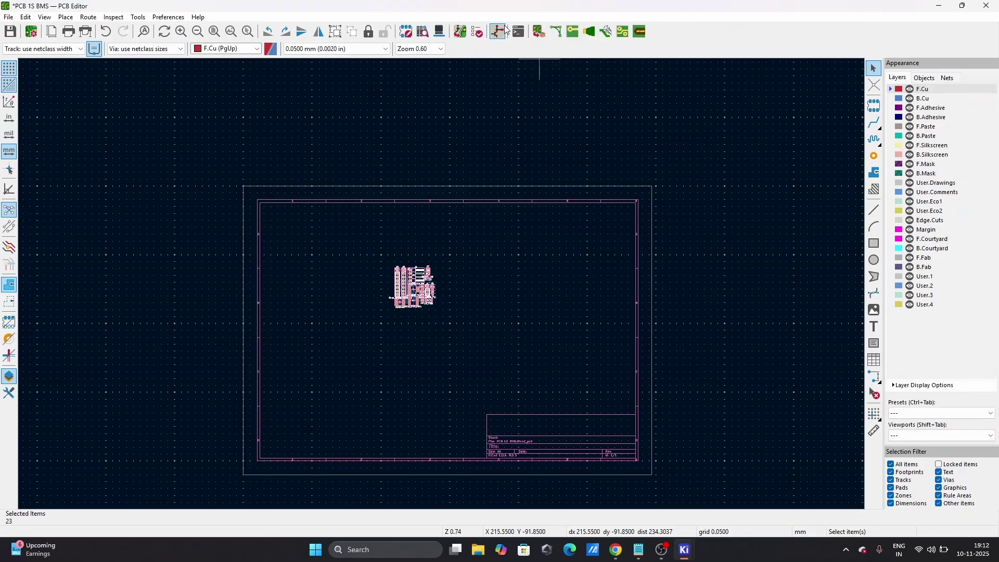
pyautogui.click(10, 32)
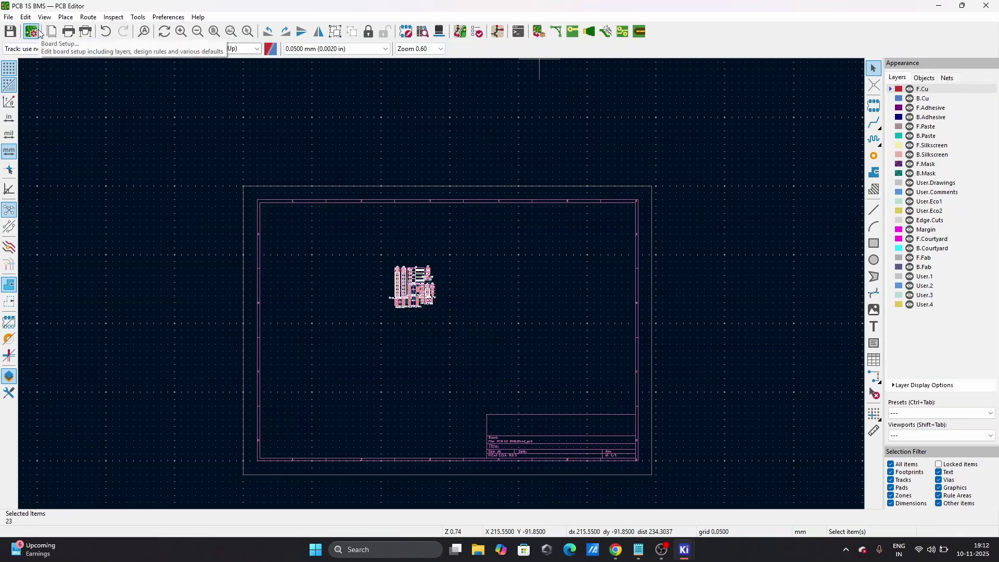
# - Review the Constraints and Pre-defined Sizes design rules in Board Setup and leave without changing them
pyautogui.click(37, 34)
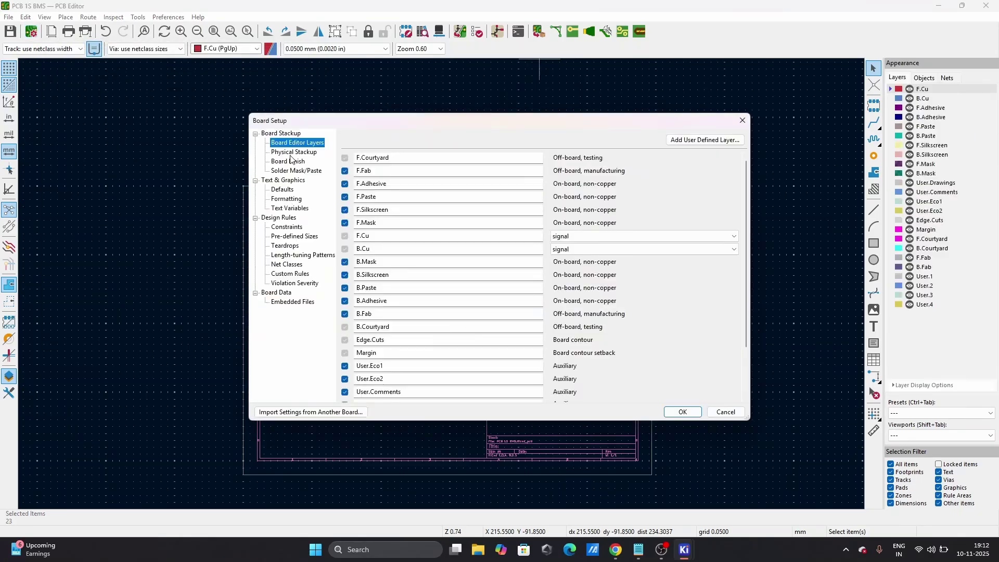
pyautogui.click(287, 227)
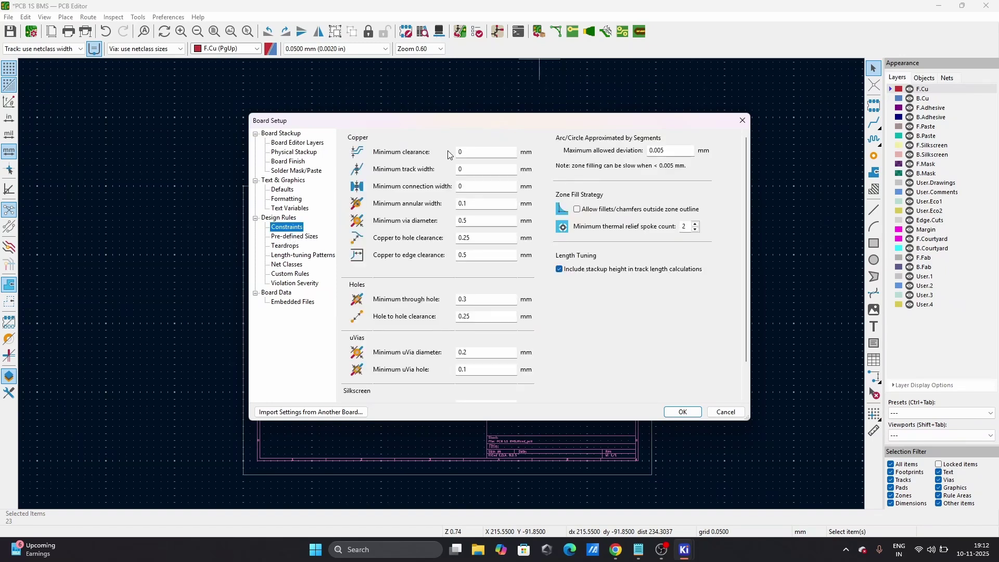
pyautogui.click(298, 235)
pyautogui.click(297, 228)
pyautogui.click(297, 237)
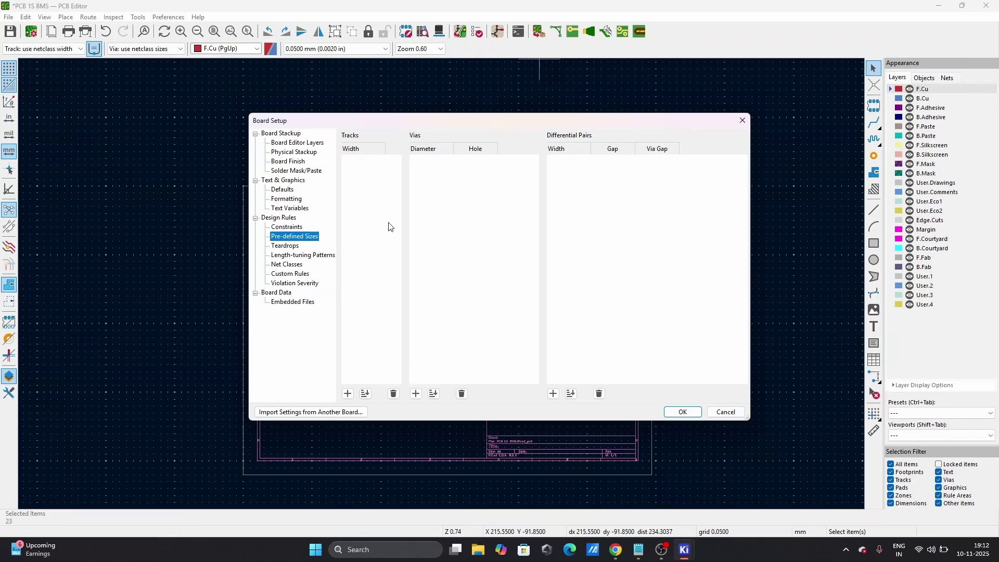
pyautogui.click(298, 227)
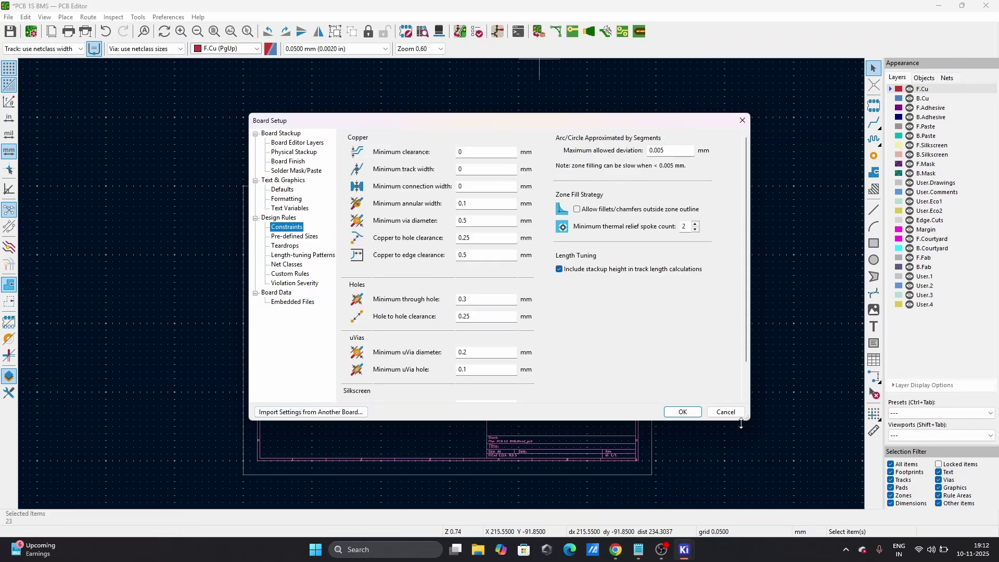
pyautogui.click(726, 412)
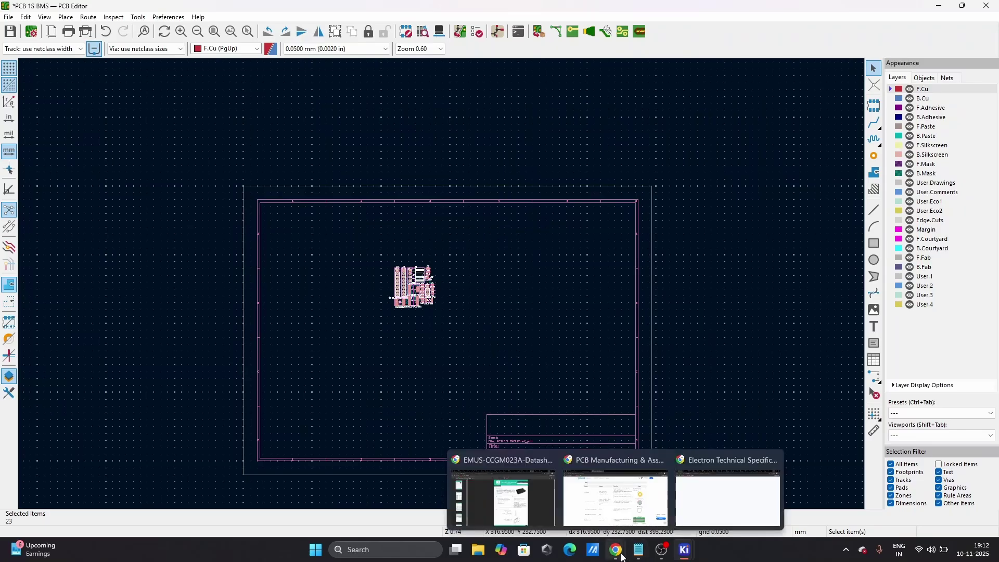
# - Switch to the JLCPCB capabilities page in Chrome and examine its copper, drill diameter, hole tolerance and via limits
pyautogui.moveTo(615, 549)
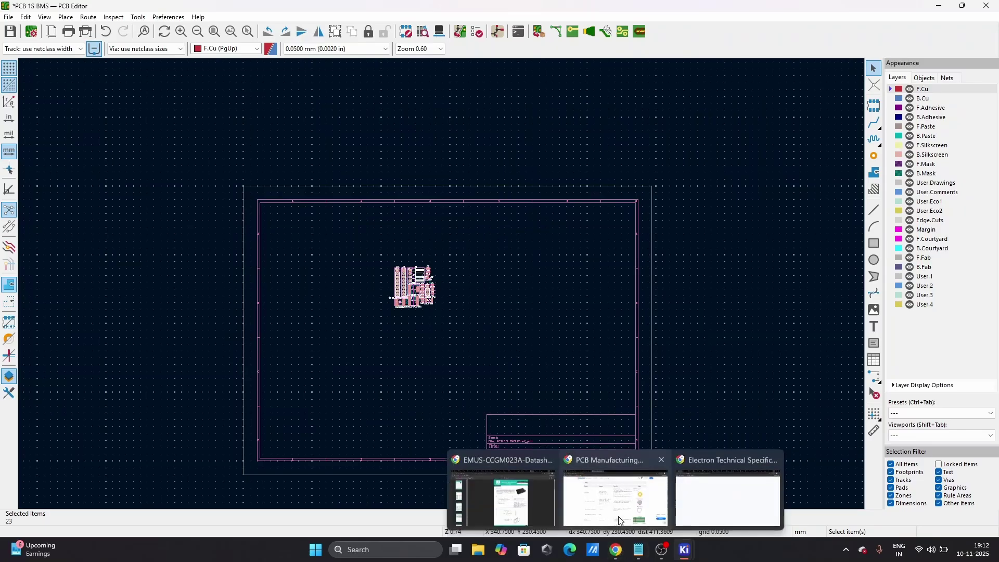
pyautogui.click(618, 517)
pyautogui.scroll(-2, 468, 250)
pyautogui.scroll(3, 475, 244)
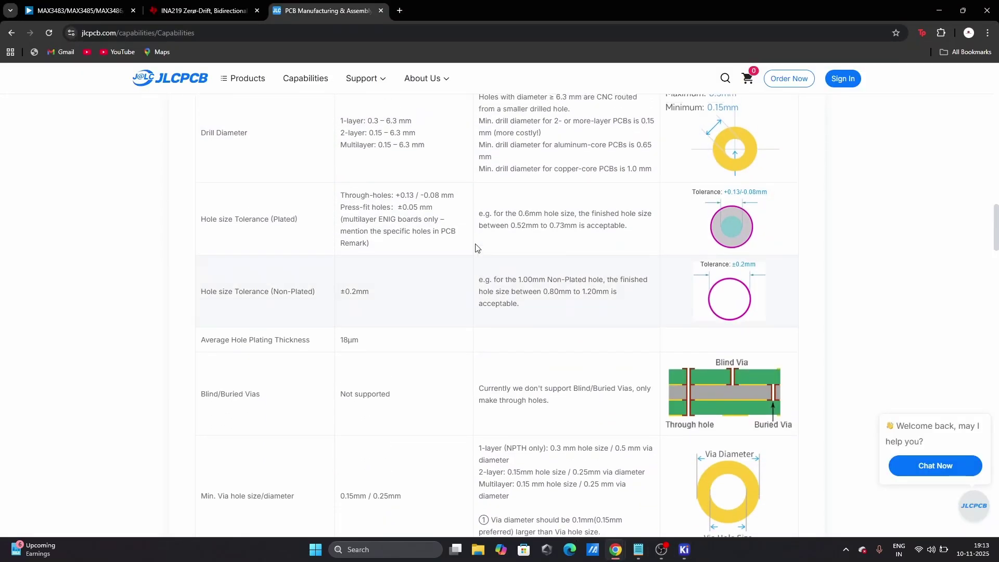
pyautogui.scroll(6, 470, 233)
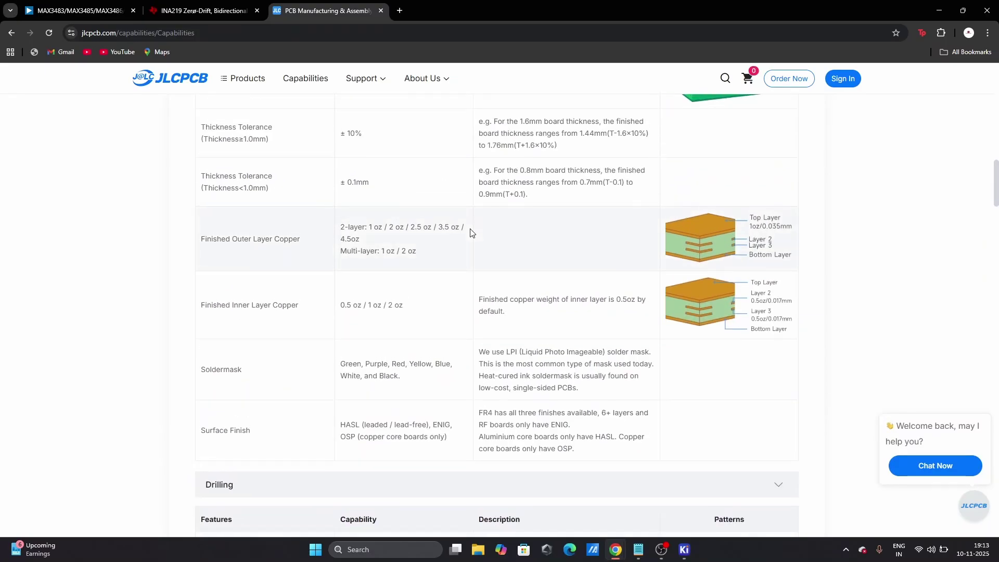
pyautogui.scroll(5, 470, 233)
pyautogui.scroll(-9, 470, 234)
pyautogui.scroll(-5, 470, 233)
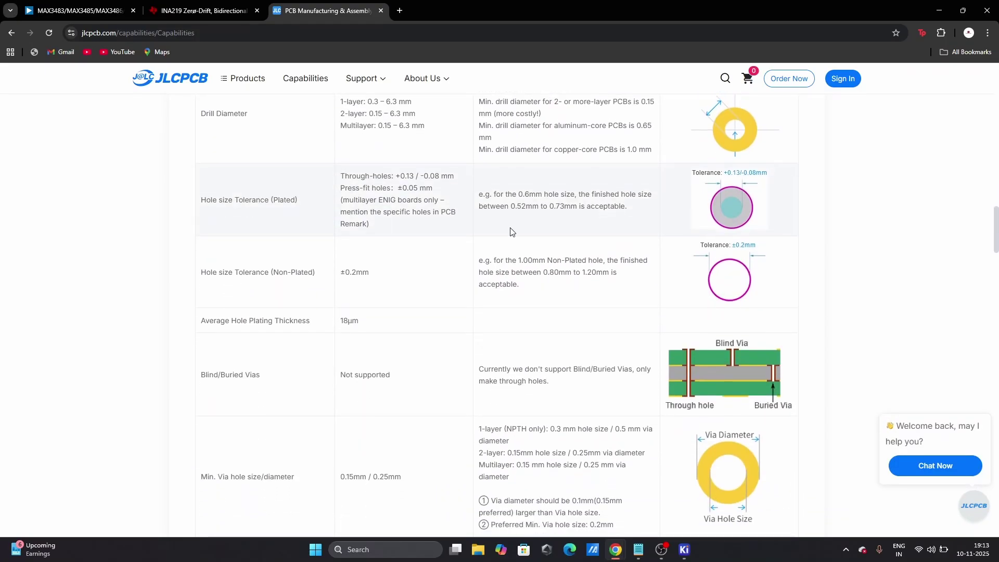
pyautogui.scroll(1, 510, 230)
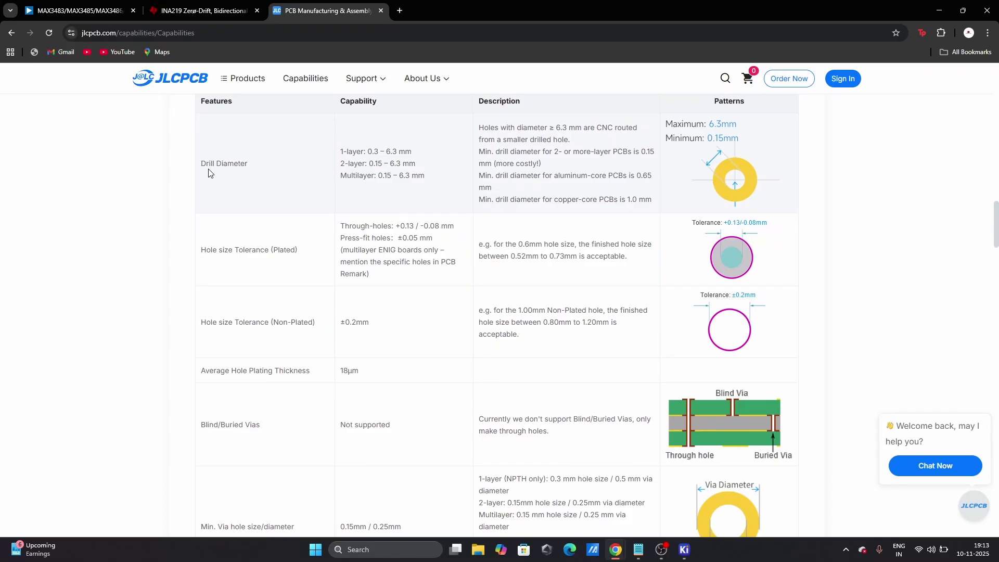
# - Return to the PCB Editor and compare the Board Setup constraints with the manufacturer's limits, leaving them as they are
pyautogui.moveTo(682, 553)
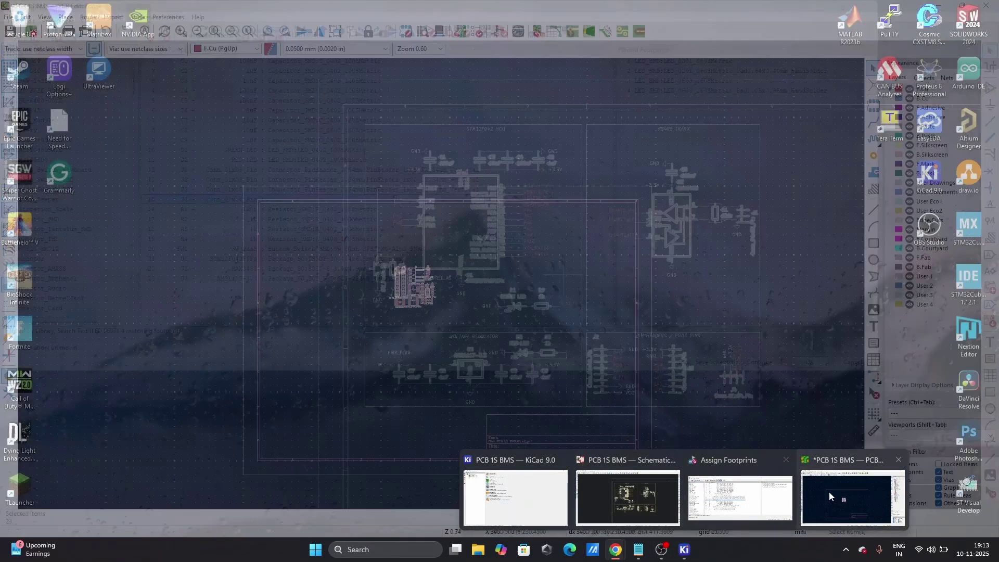
pyautogui.click(829, 492)
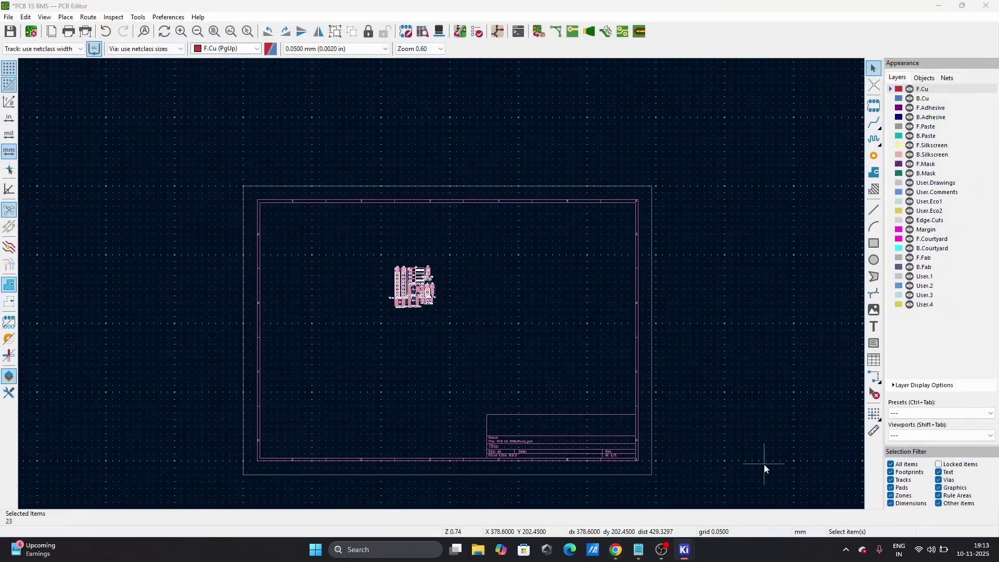
pyautogui.click(31, 32)
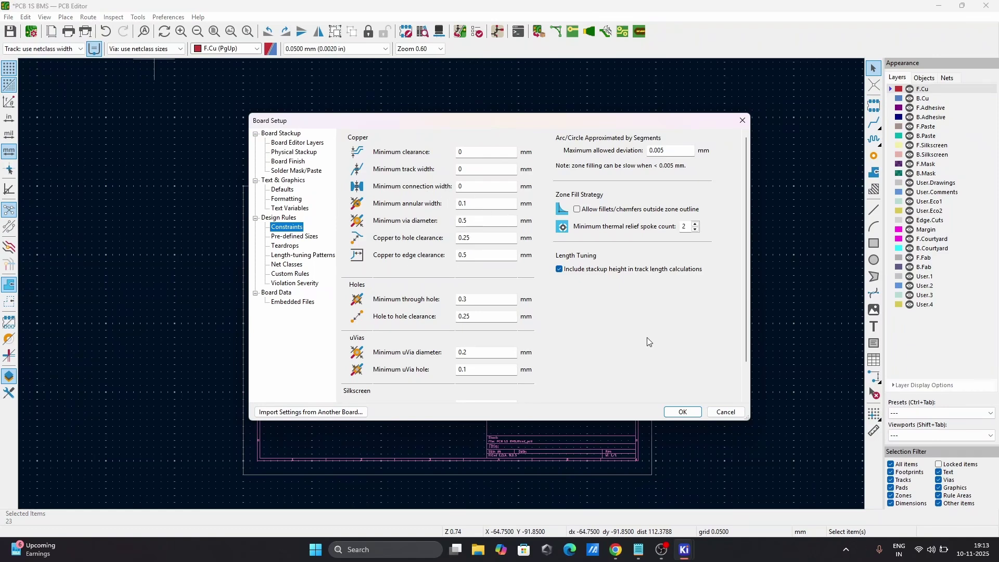
pyautogui.click(726, 412)
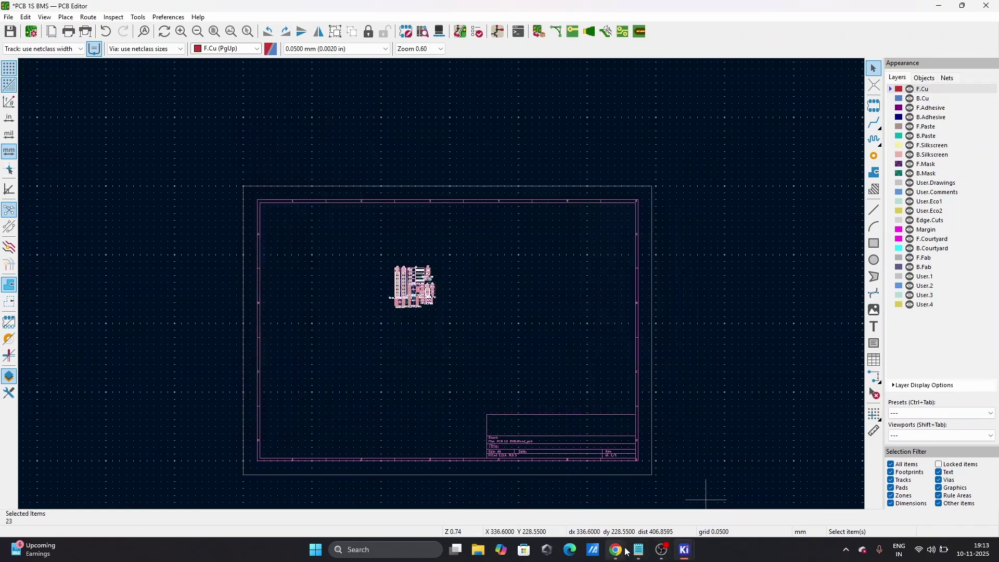
# - Check the minimum via hole size and diameter on the JLCPCB capabilities page in Chrome and return to the PCB Editor
pyautogui.moveTo(616, 550)
pyautogui.click(617, 499)
pyautogui.scroll(-1, 659, 303)
pyautogui.scroll(-3, 659, 303)
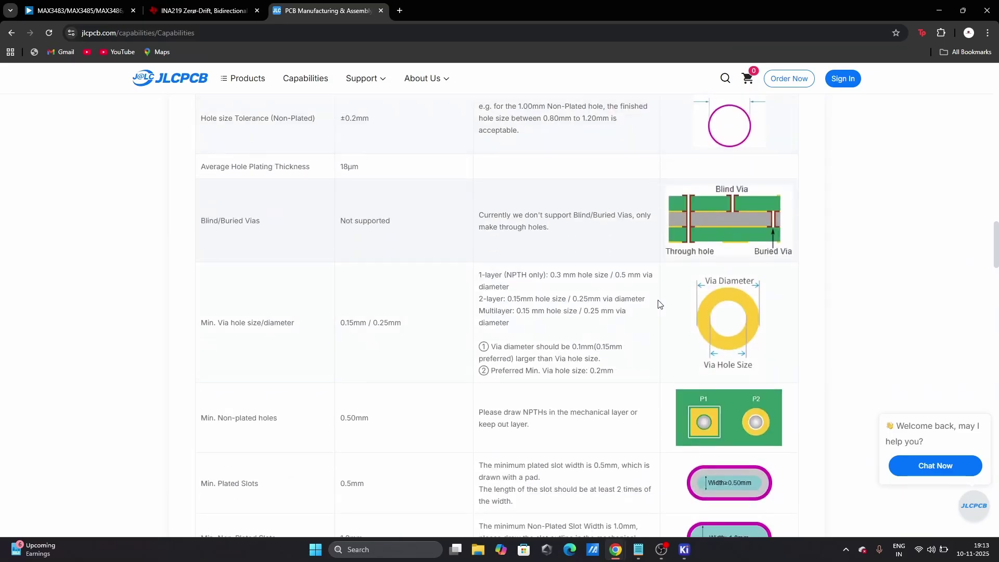
pyautogui.scroll(5, 659, 304)
pyautogui.moveTo(679, 550)
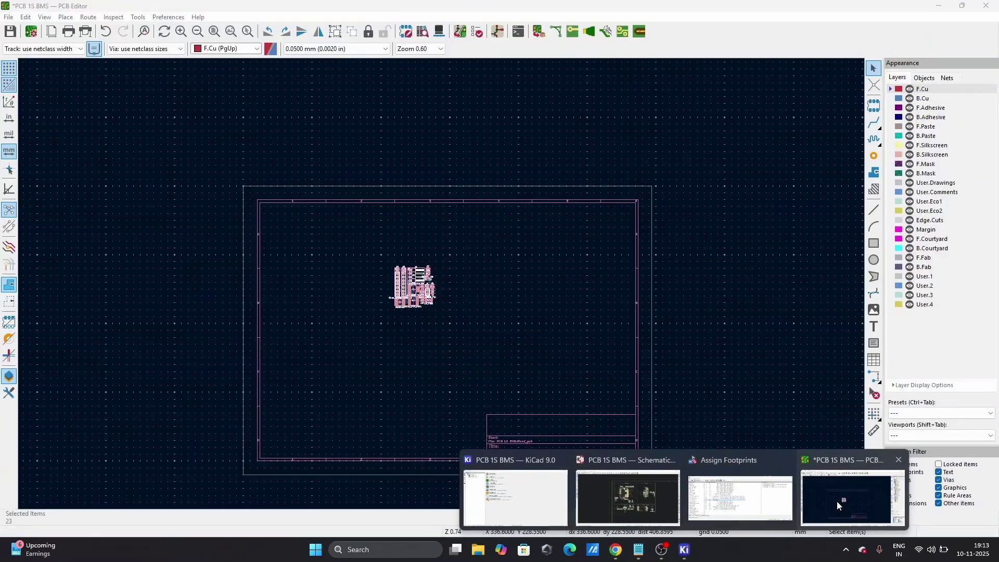
pyautogui.click(837, 501)
# - Set the PCB Editor grid to 2.5400 mm (0.1000 in)
pyautogui.scroll(3, 454, 336)
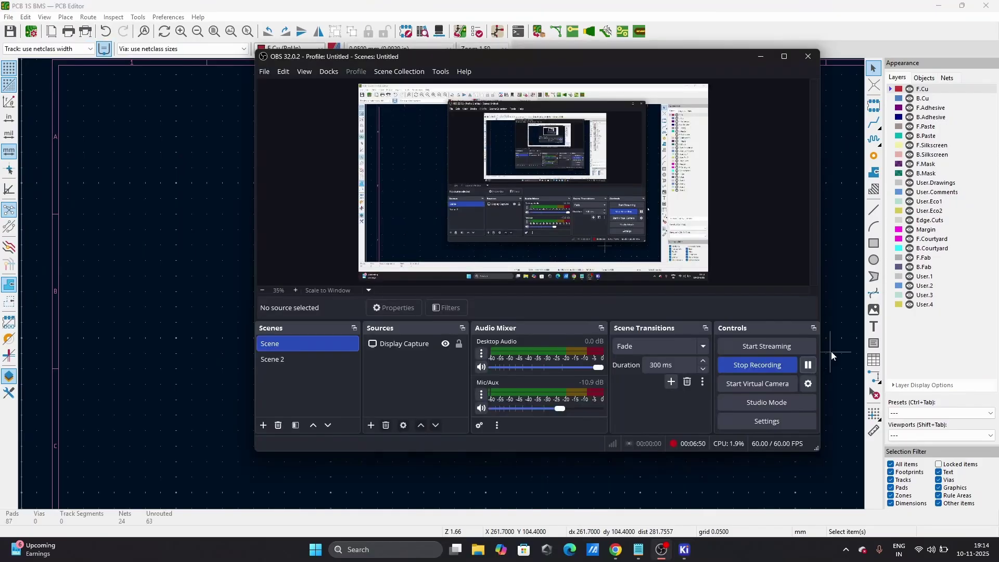
pyautogui.click(831, 352)
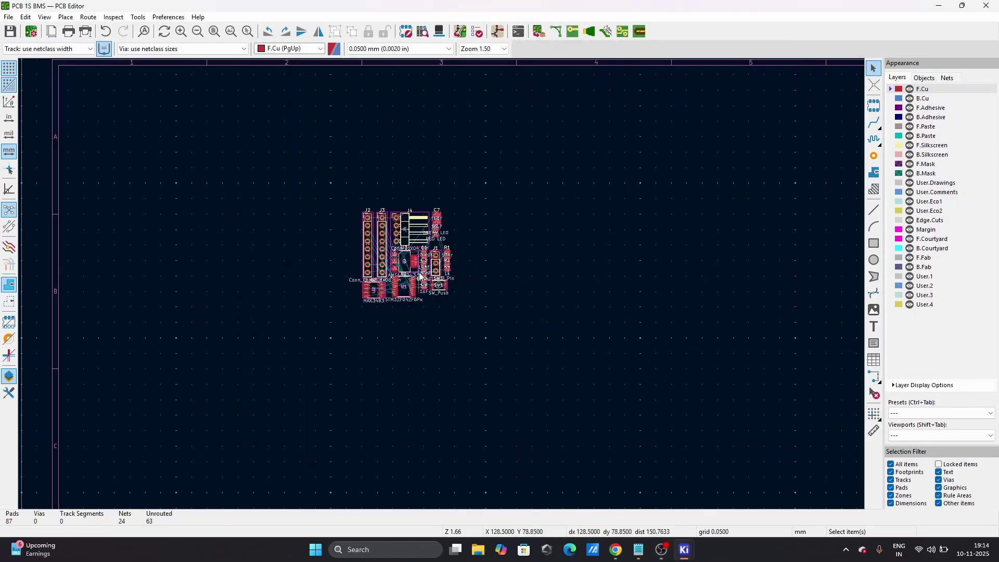
pyautogui.scroll(2, 441, 283)
pyautogui.scroll(2, 442, 283)
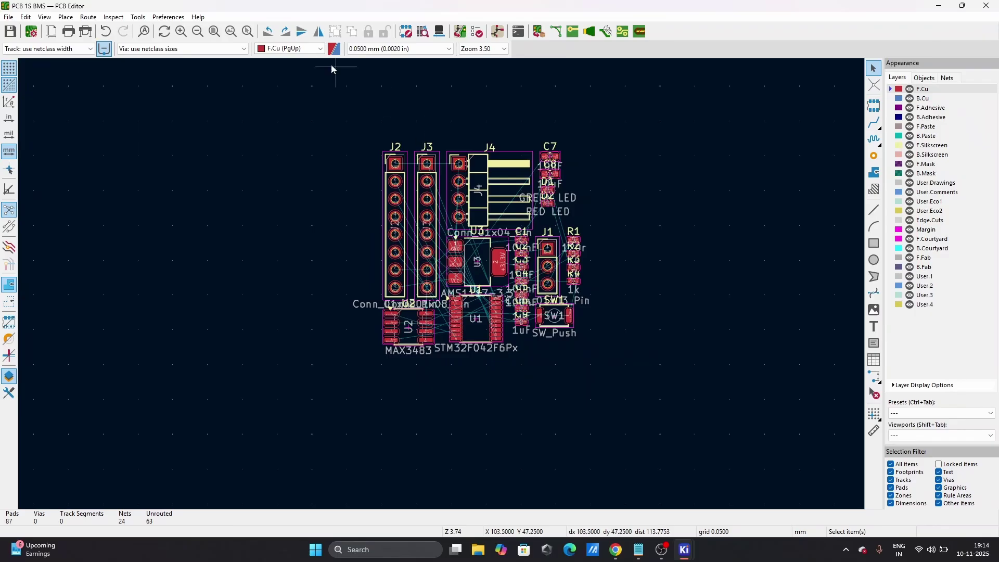
pyautogui.click(371, 49)
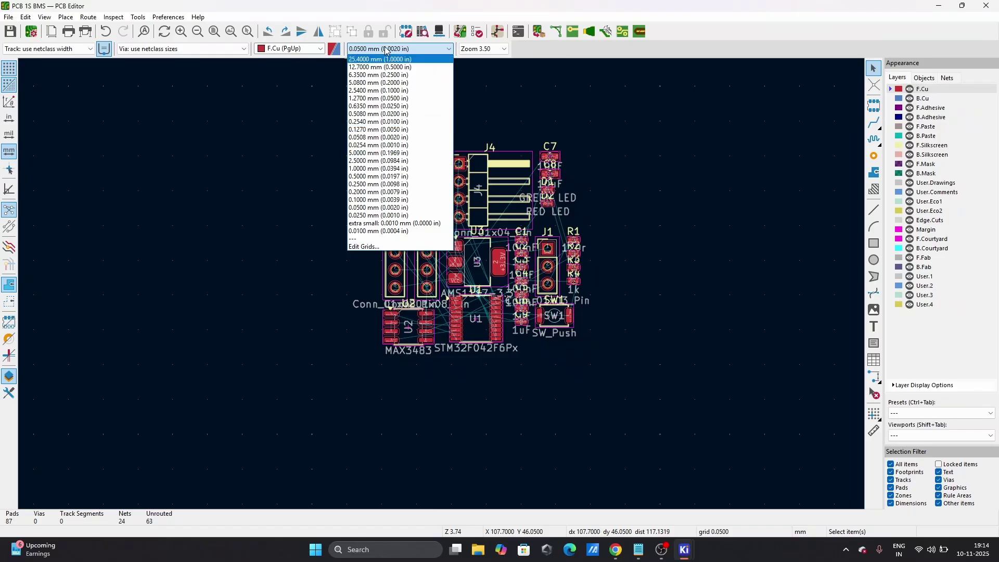
pyautogui.click(372, 93)
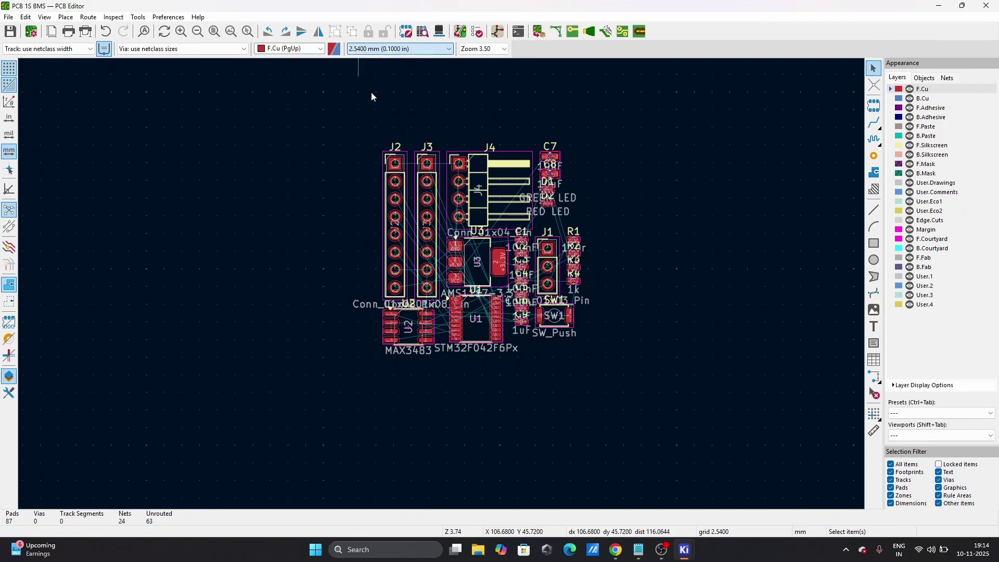
# - Move pin header J2 out of the footprint cluster into the empty area well to its left
pyautogui.click(403, 257)
pyautogui.press('m')
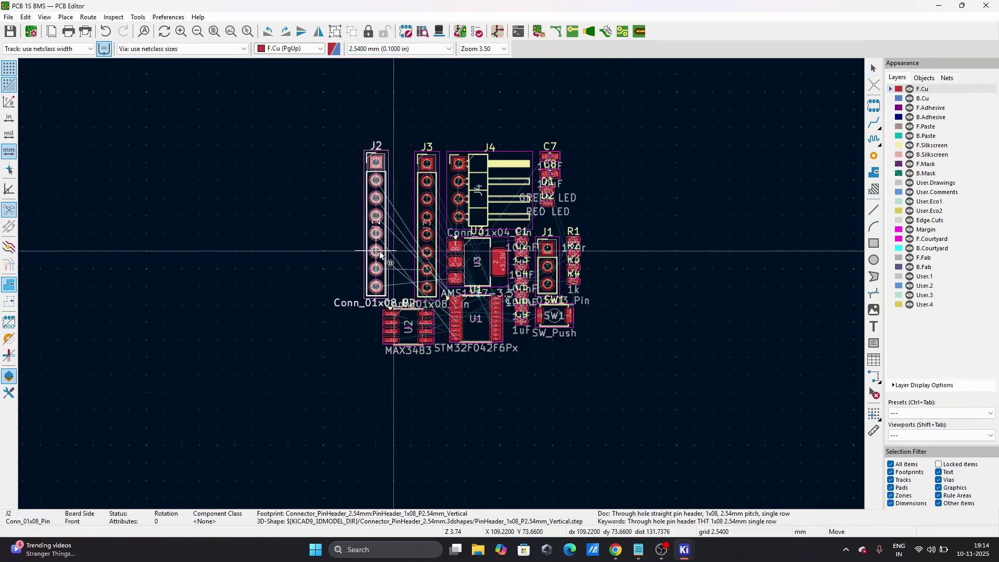
pyautogui.scroll(-3, 333, 420)
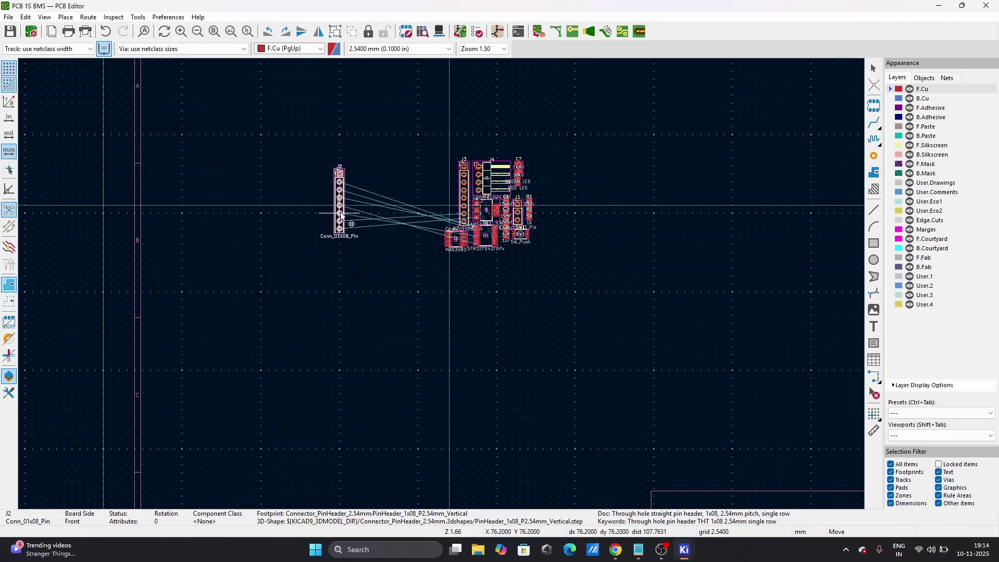
pyautogui.click(342, 213)
# - Rotate pin header J3 by 180 degrees and place it level with J2, between J2 and the remaining footprints
pyautogui.click(466, 198)
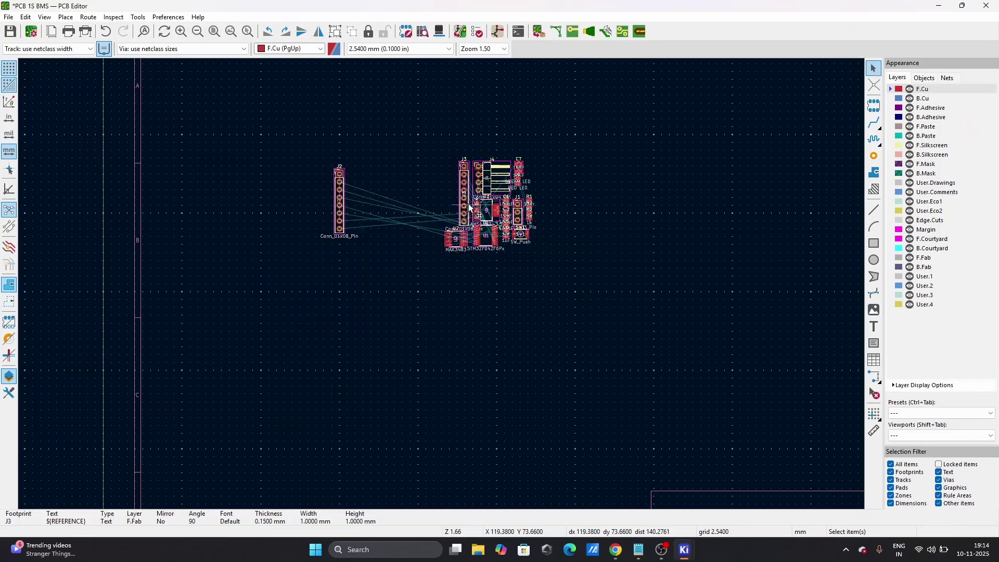
pyautogui.click(465, 206)
pyautogui.press('m')
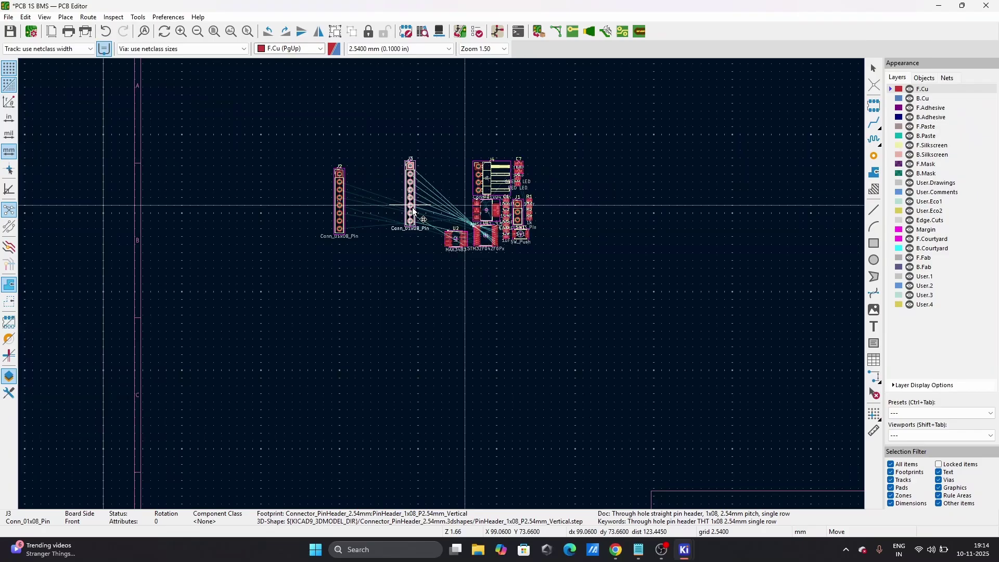
pyautogui.press('r')
pyautogui.press('r')
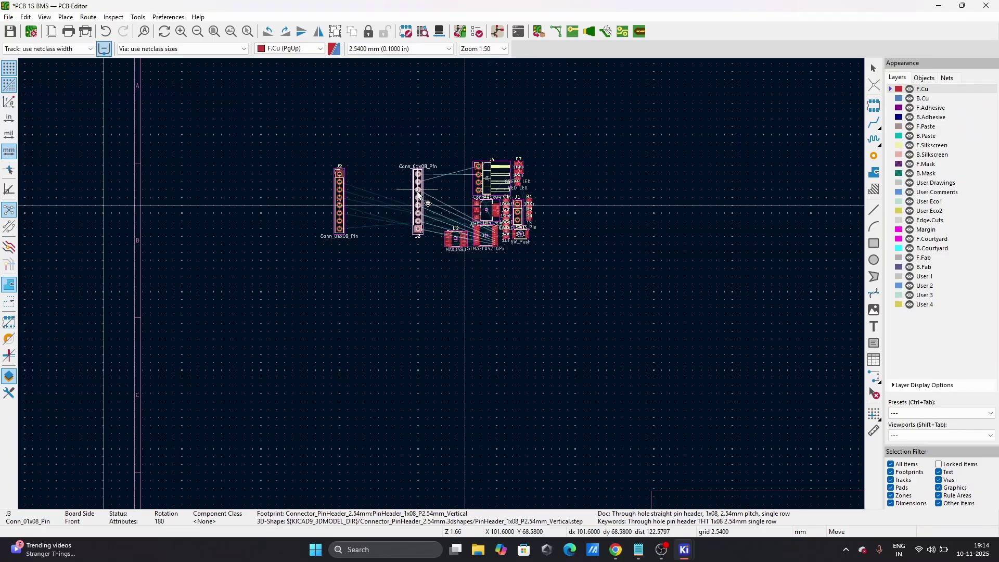
pyautogui.scroll(3, 418, 195)
pyautogui.click(425, 299)
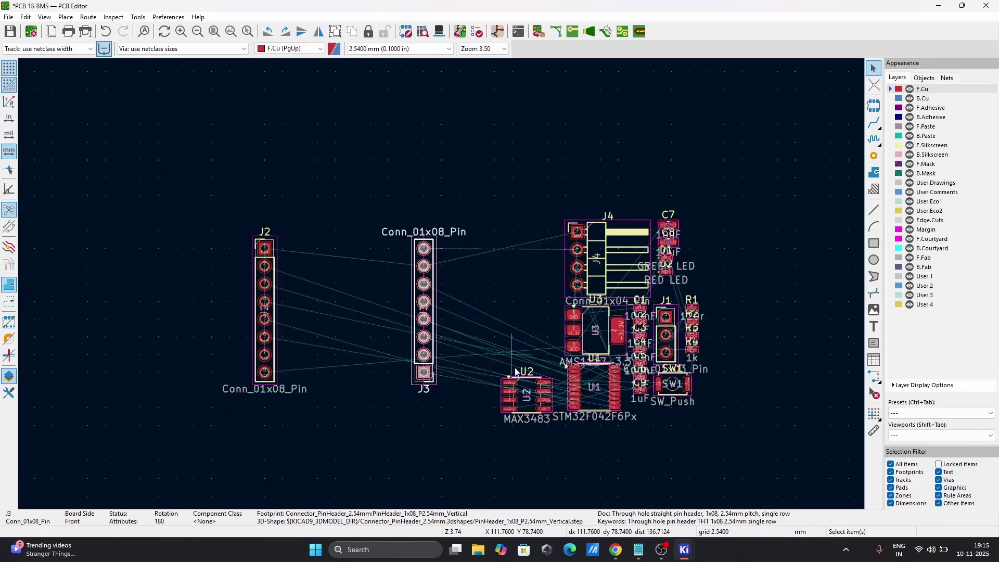
# - Move the STM32F042F6Px footprint U1 slightly below the cluster and apply the All Copper Layers visibility preset
pyautogui.click(595, 388)
pyautogui.moveTo(596, 388); pyautogui.dragTo(601, 426)
pyautogui.click(899, 413)
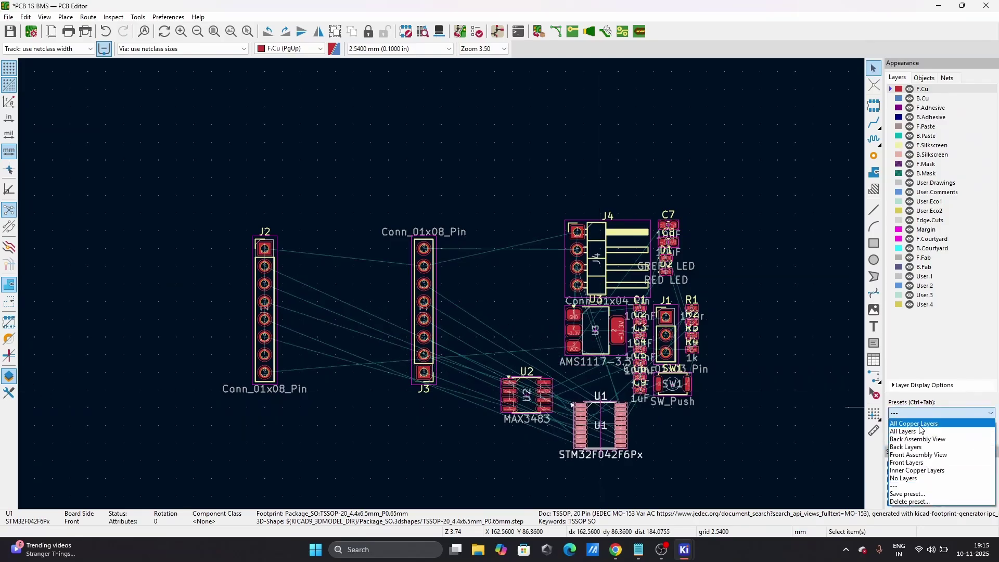
pyautogui.click(921, 428)
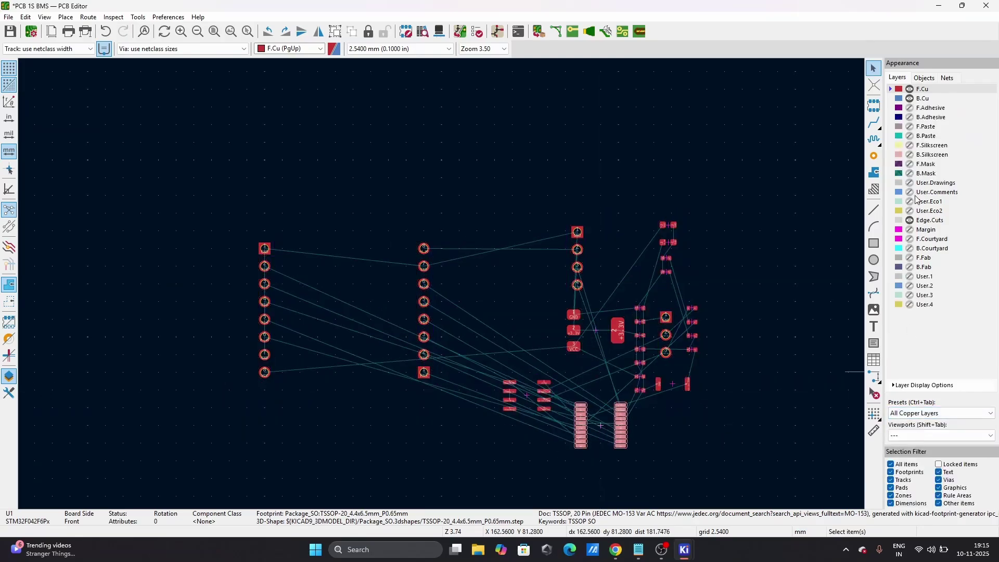
# - Show the F.Silkscreen and F.Courtyard layers in addition to the copper layers
pyautogui.click(910, 145)
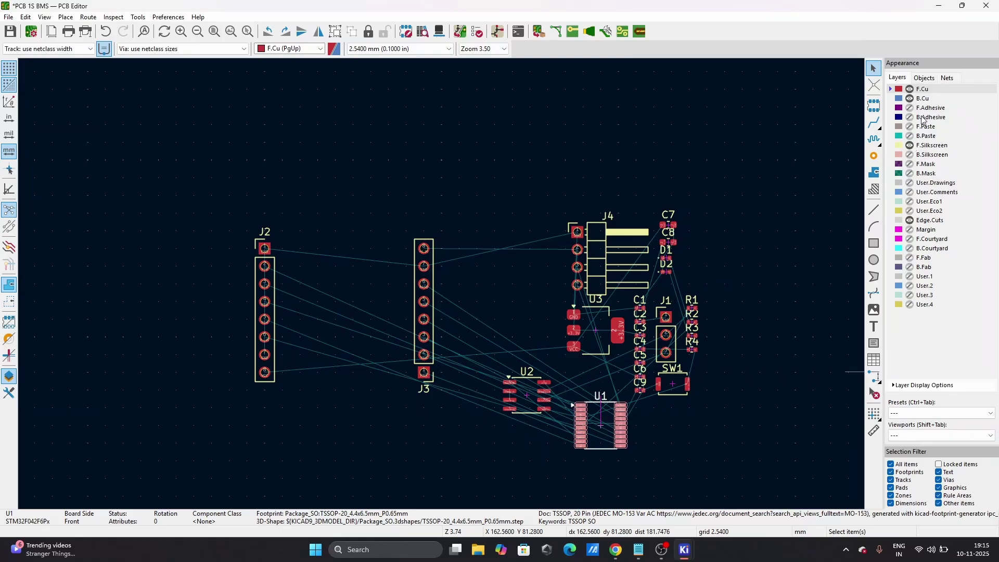
pyautogui.click(910, 238)
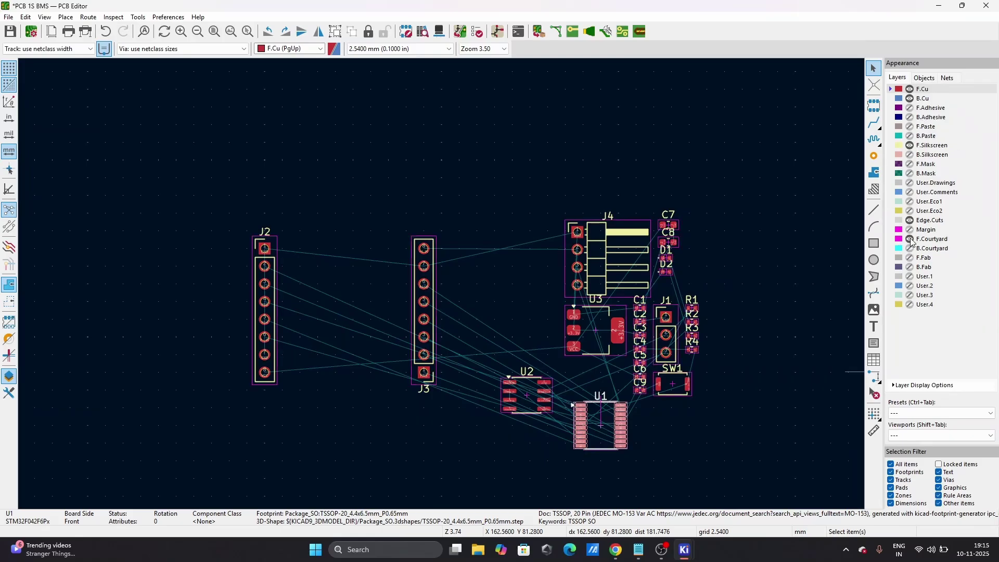
# - Place U1 between the upper ends of pin headers J2 and J3, and move U2 into the space below it
pyautogui.press('m')
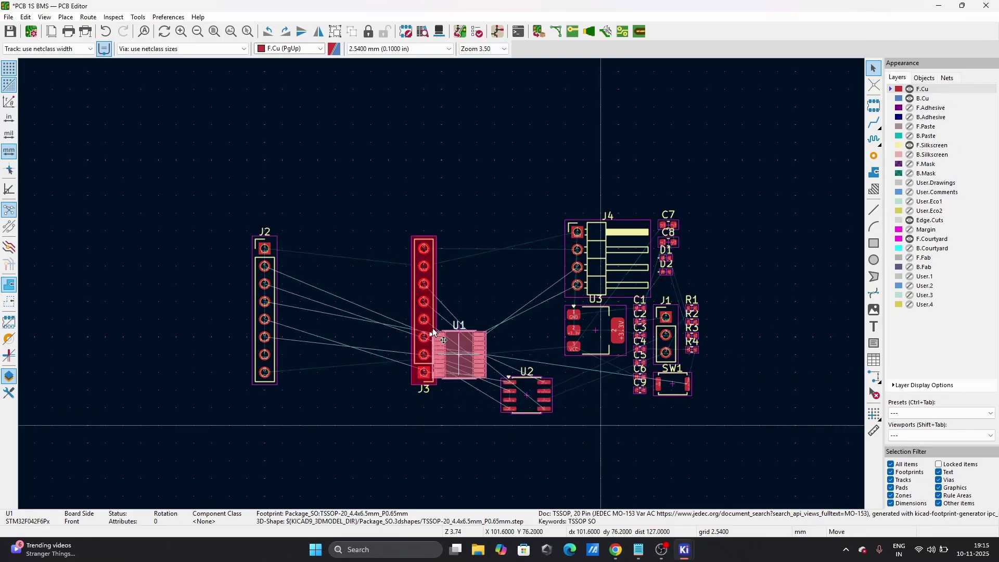
pyautogui.scroll(2, 334, 267)
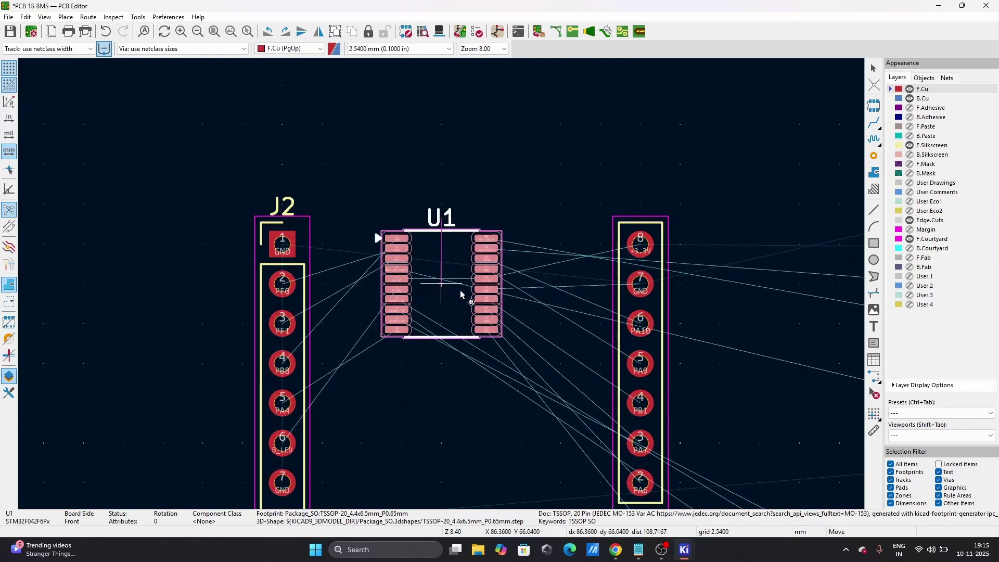
pyautogui.click(463, 294)
pyautogui.scroll(-3, 462, 294)
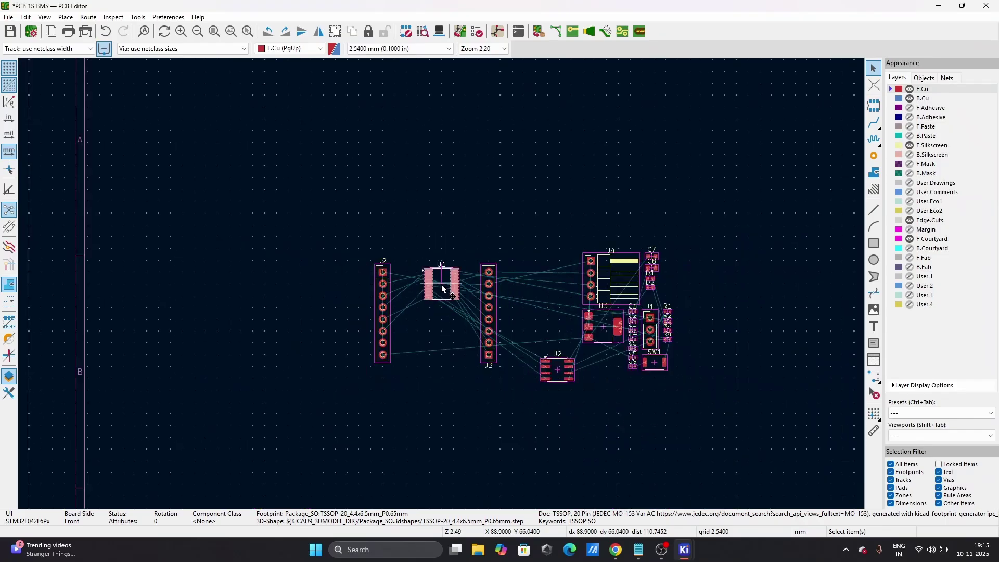
pyautogui.scroll(1, 601, 348)
pyautogui.moveTo(387, 320); pyautogui.dragTo(198, 277)
# - Move the 3-pin header J1 out of the footprint cluster and place it directly below J2, in line with its pins
pyautogui.click(531, 263)
pyautogui.moveTo(532, 263); pyautogui.dragTo(123, 355)
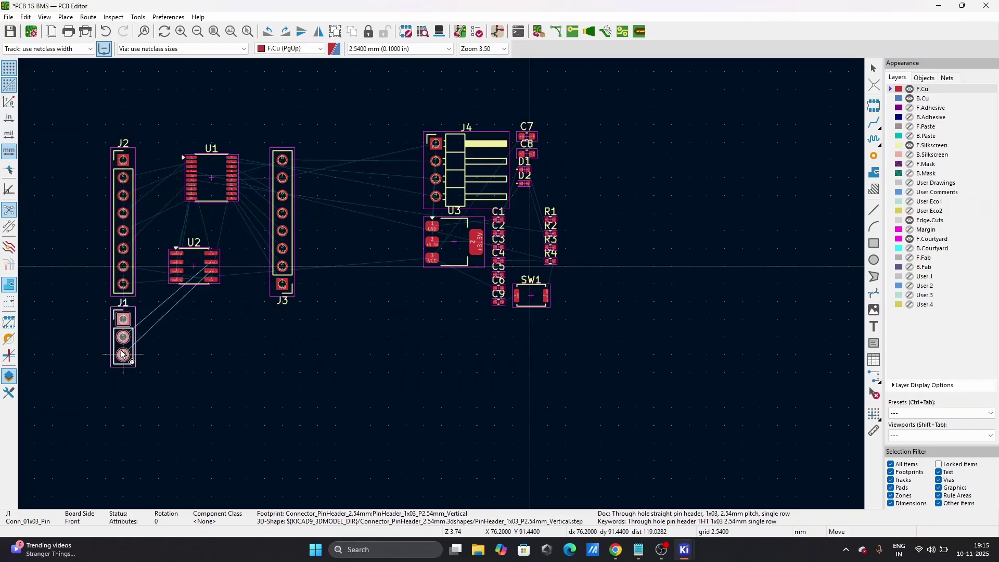
pyautogui.scroll(4, 123, 355)
pyautogui.scroll(-4, 442, 286)
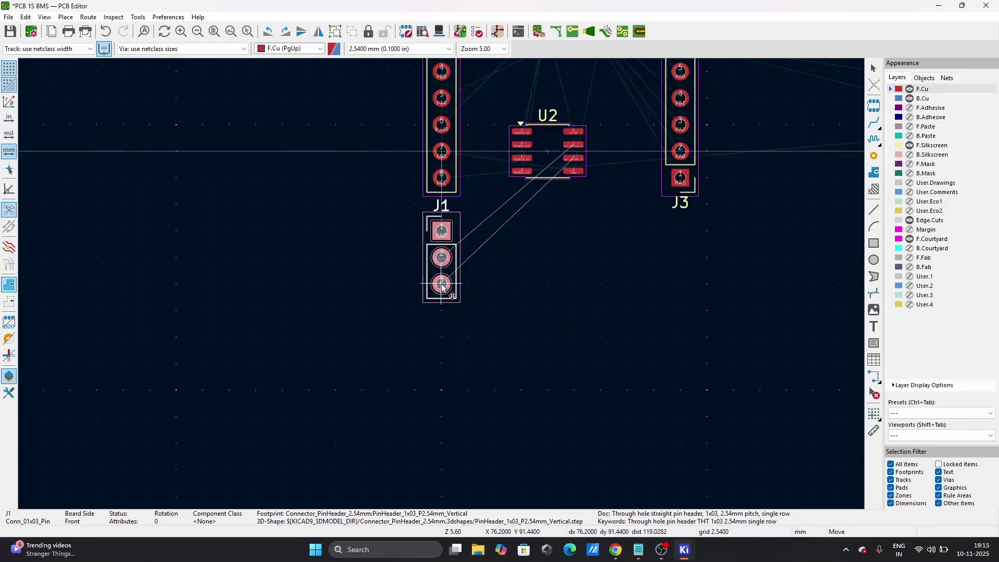
pyautogui.scroll(5, 441, 285)
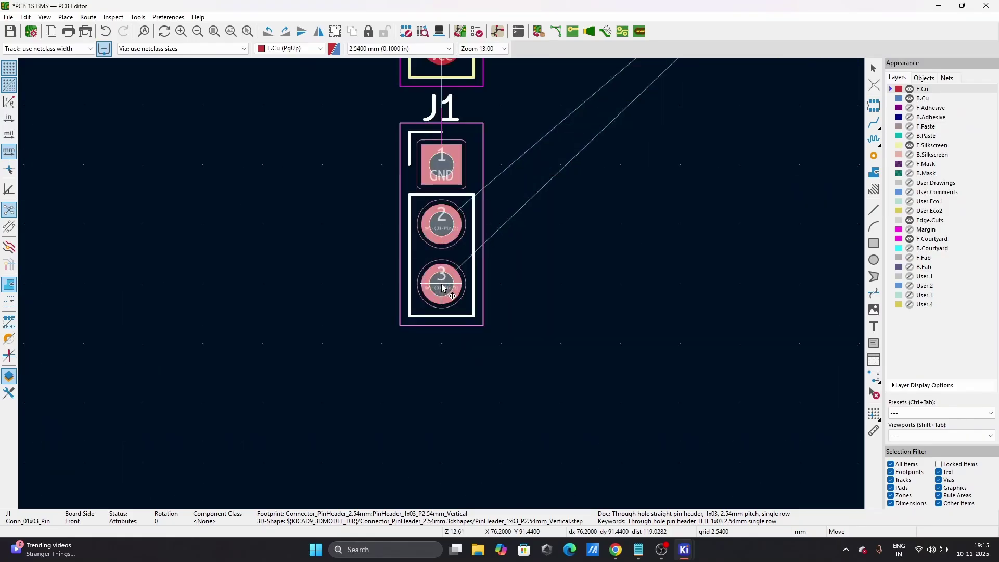
pyautogui.scroll(-5, 441, 286)
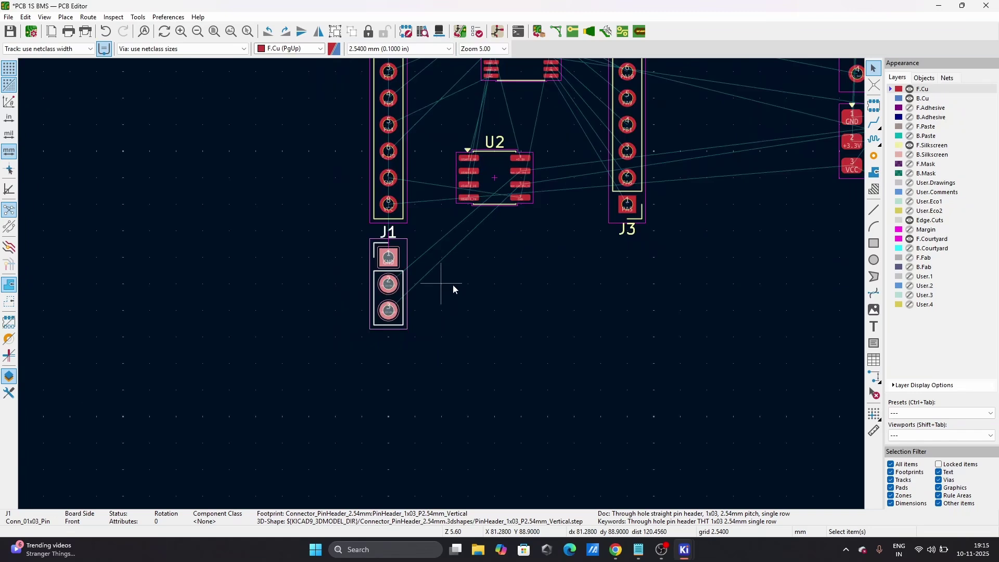
pyautogui.click(442, 284)
pyautogui.scroll(-3, 442, 284)
pyautogui.scroll(5, 432, 268)
pyautogui.scroll(-2, 442, 284)
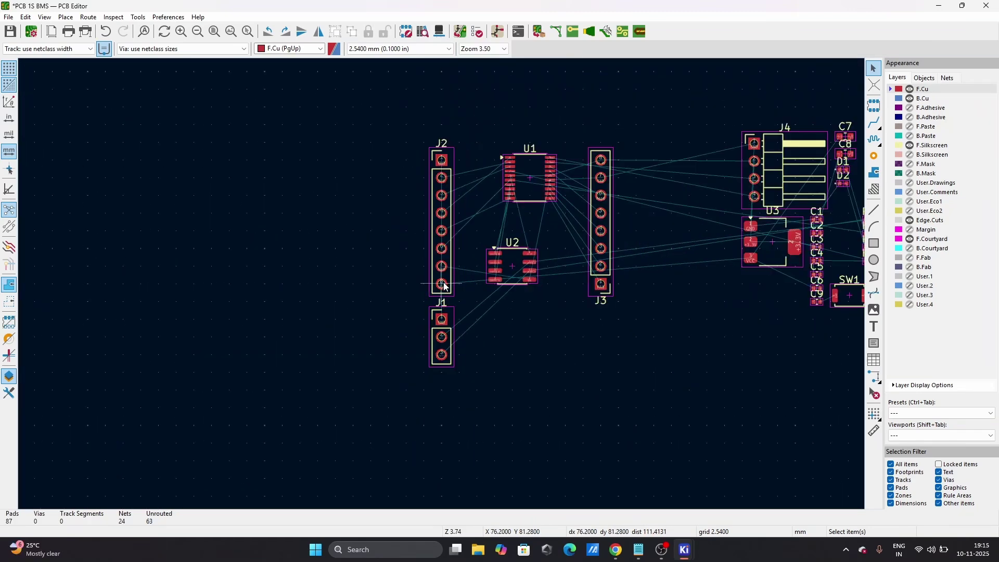
pyautogui.scroll(2, 442, 285)
pyautogui.scroll(-3, 562, 206)
pyautogui.scroll(2, 433, 247)
# - Move pin header J3 one 2.54 mm grid step closer to J2, keeping it level with J2
pyautogui.click(452, 270)
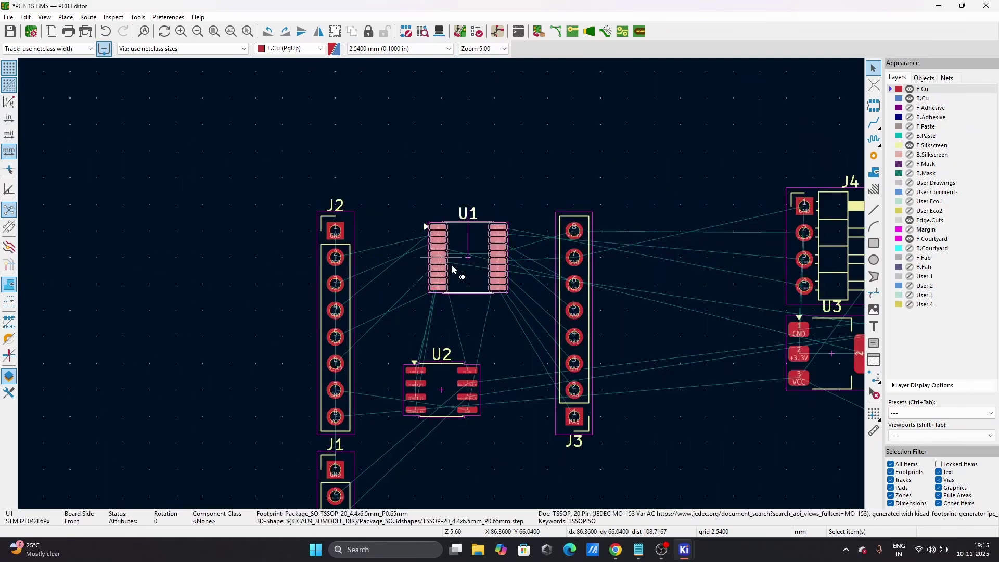
pyautogui.press('m')
pyautogui.click(478, 260)
pyautogui.click(572, 292)
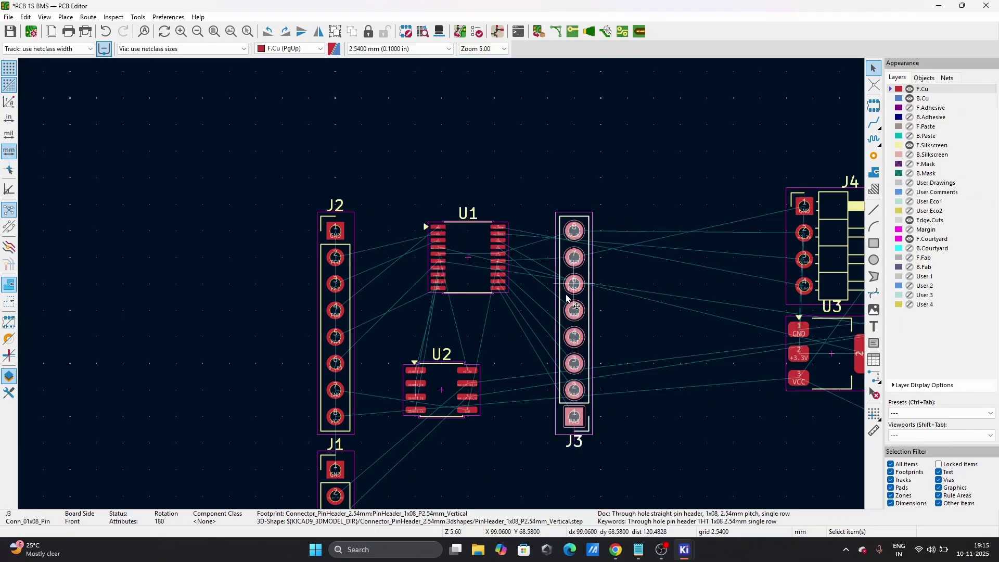
pyautogui.press('m')
pyautogui.click(548, 312)
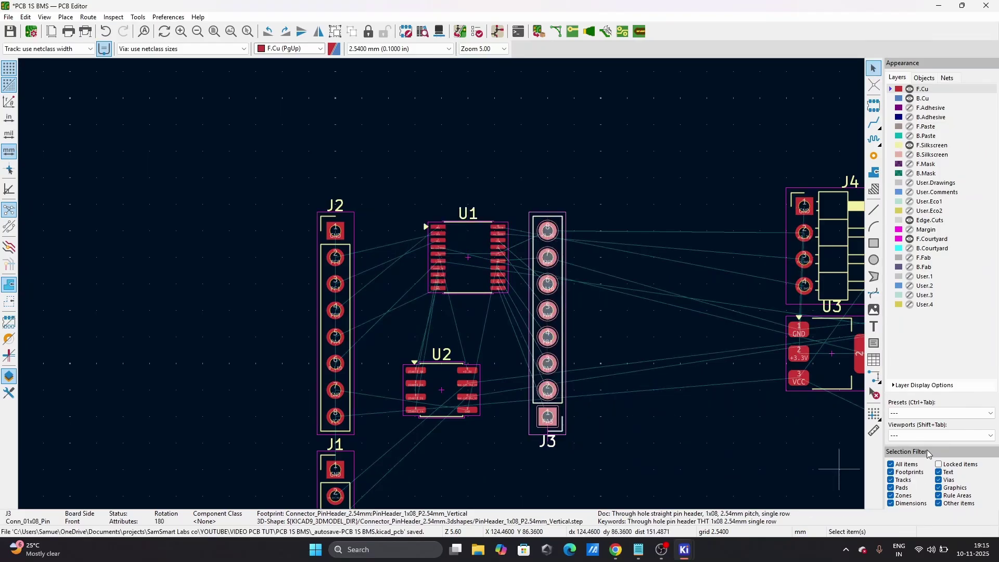
# - Measure the horizontal distance between the bottom pads of pin headers J2 and J3
pyautogui.click(874, 431)
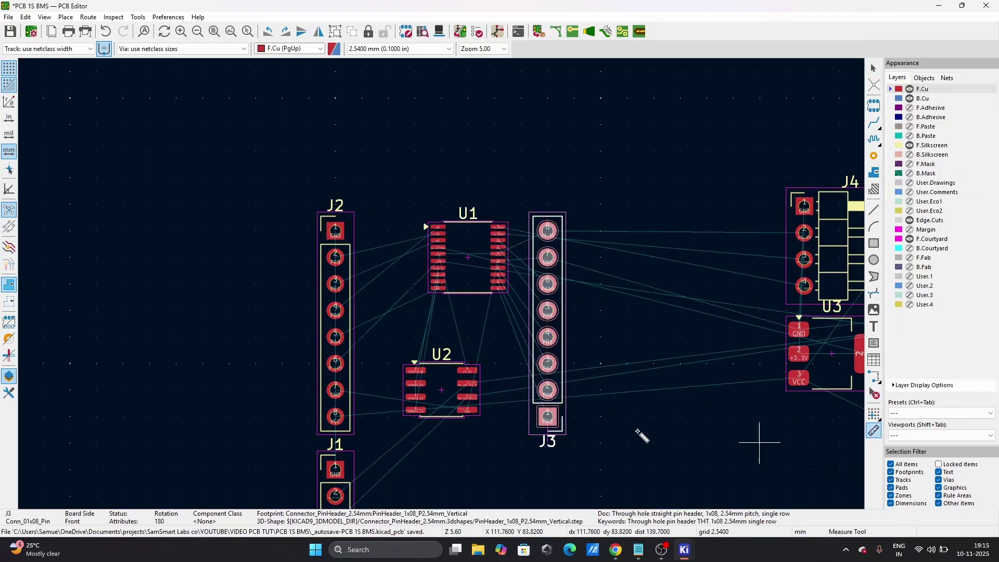
pyautogui.click(335, 416)
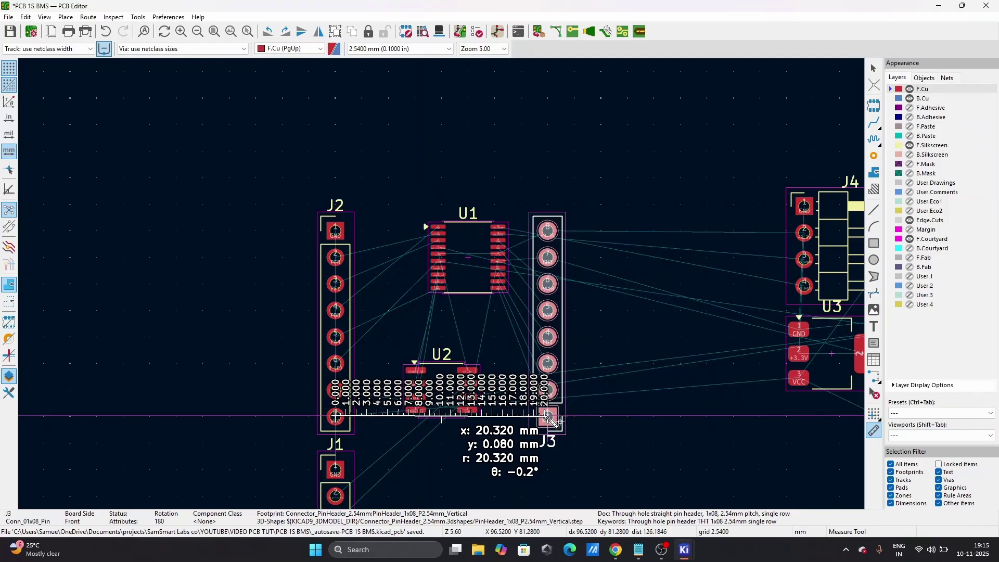
pyautogui.press('Escape')
pyautogui.press('Escape')
# - Shift U1 and pin header J3 each one more 2.54 mm grid step toward J2
pyautogui.scroll(-5, 440, 284)
pyautogui.scroll(3, 445, 286)
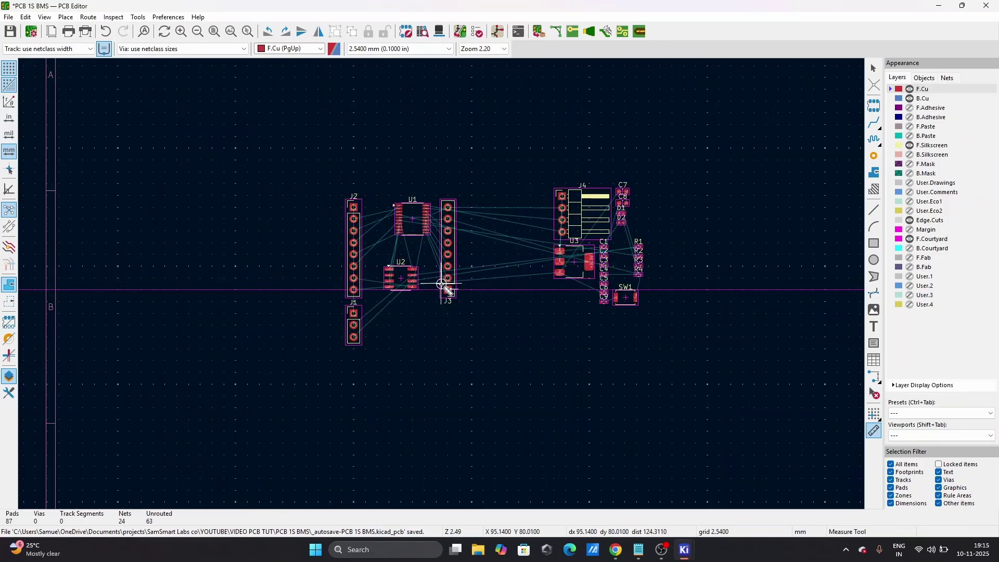
pyautogui.scroll(5, 438, 284)
pyautogui.scroll(-5, 441, 281)
pyautogui.scroll(5, 439, 283)
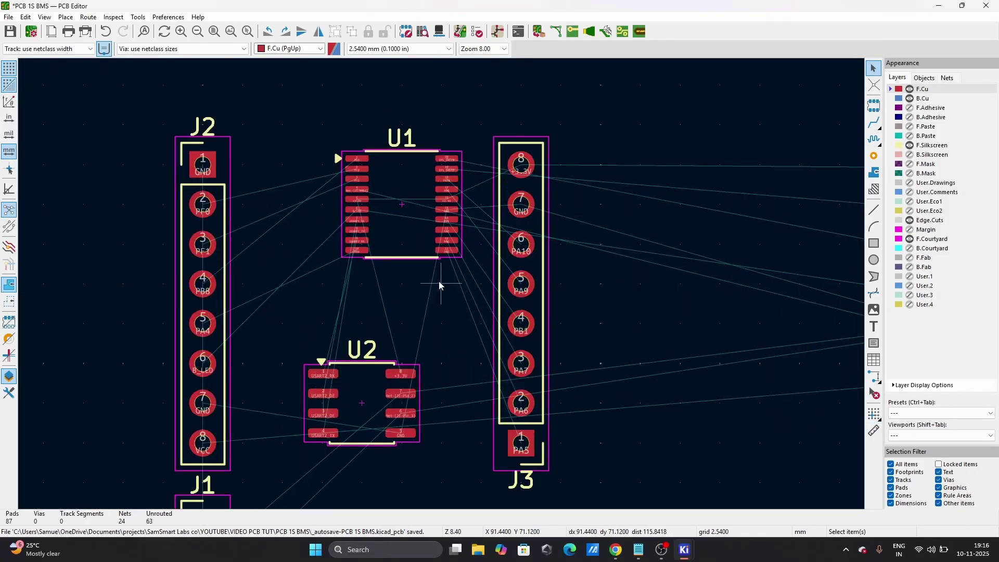
pyautogui.click(400, 217)
pyautogui.moveTo(397, 241); pyautogui.dragTo(357, 241)
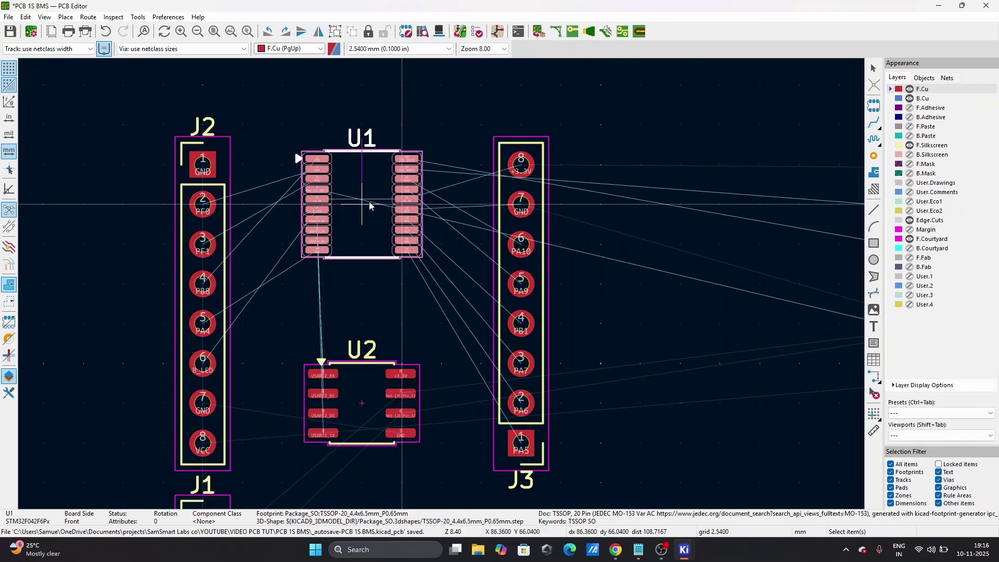
pyautogui.click(503, 283)
pyautogui.moveTo(503, 283); pyautogui.dragTo(464, 283)
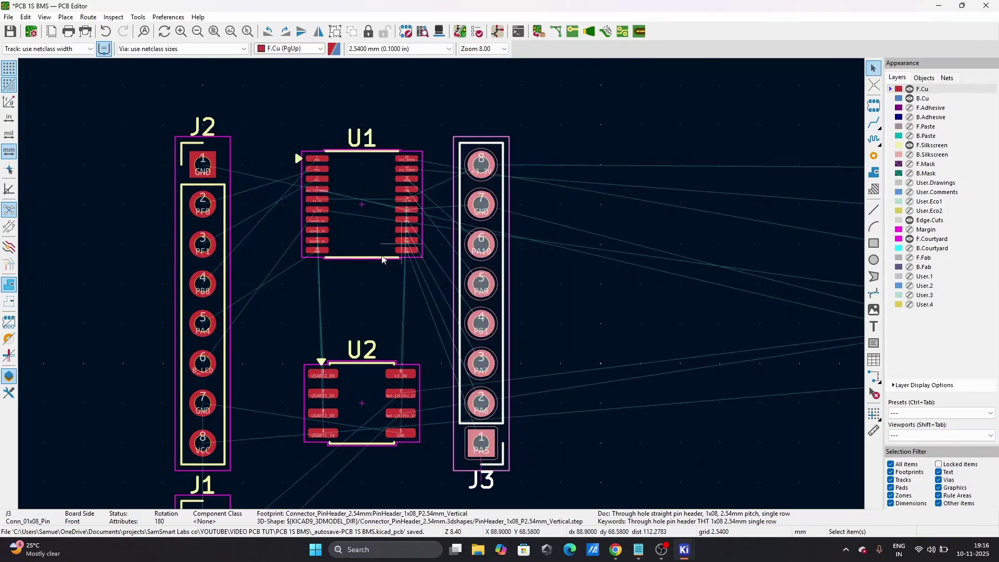
pyautogui.click(365, 222)
pyautogui.moveTo(365, 222)
pyautogui.mouseDown()
pyautogui.moveTo(341, 206)
pyautogui.moveTo(356, 209)
pyautogui.mouseUp()
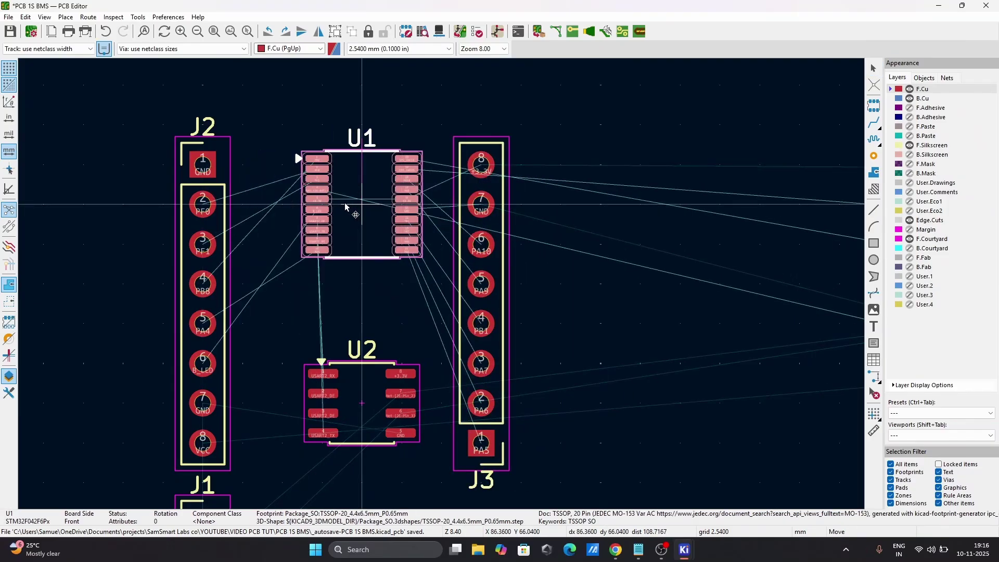
# - Rotate the angled pin header J4 by 90 degrees and place it above U1 with its pins pointing upward
pyautogui.scroll(-3, 472, 328)
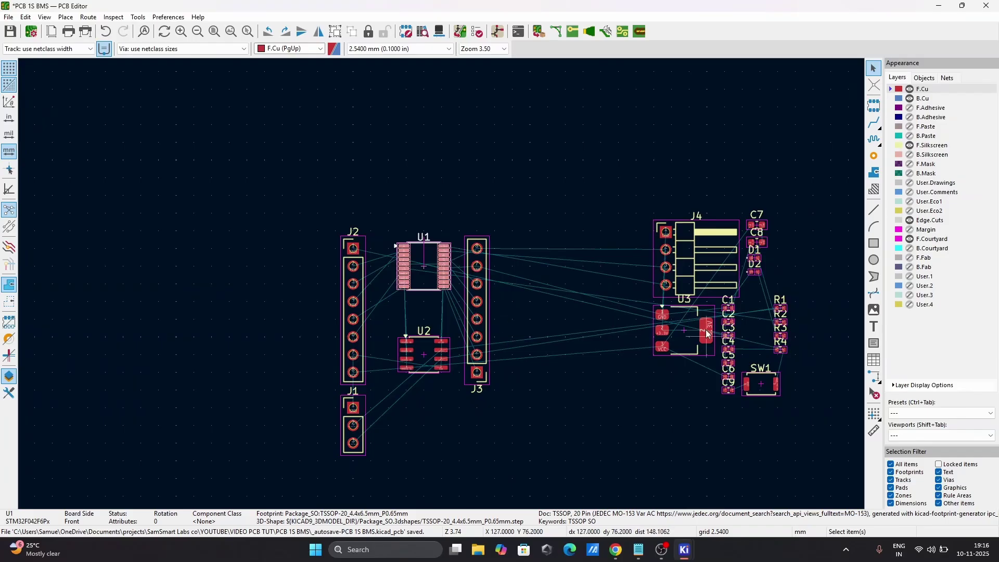
pyautogui.moveTo(722, 276); pyautogui.dragTo(419, 191)
pyautogui.press('r')
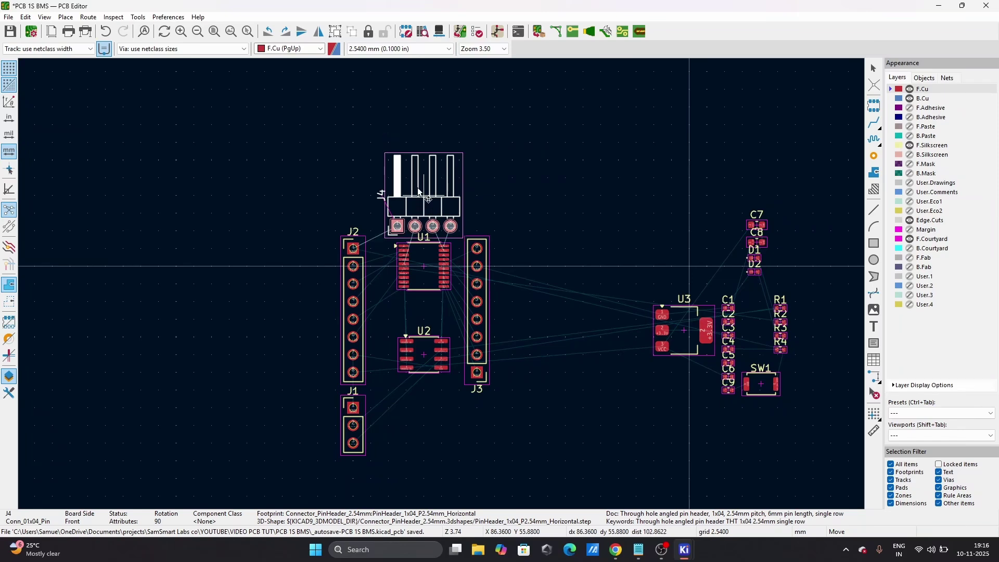
pyautogui.click(418, 192)
# - Move U1 down between the headers, away from J4 and closer to U2
pyautogui.click(424, 269)
pyautogui.press('m')
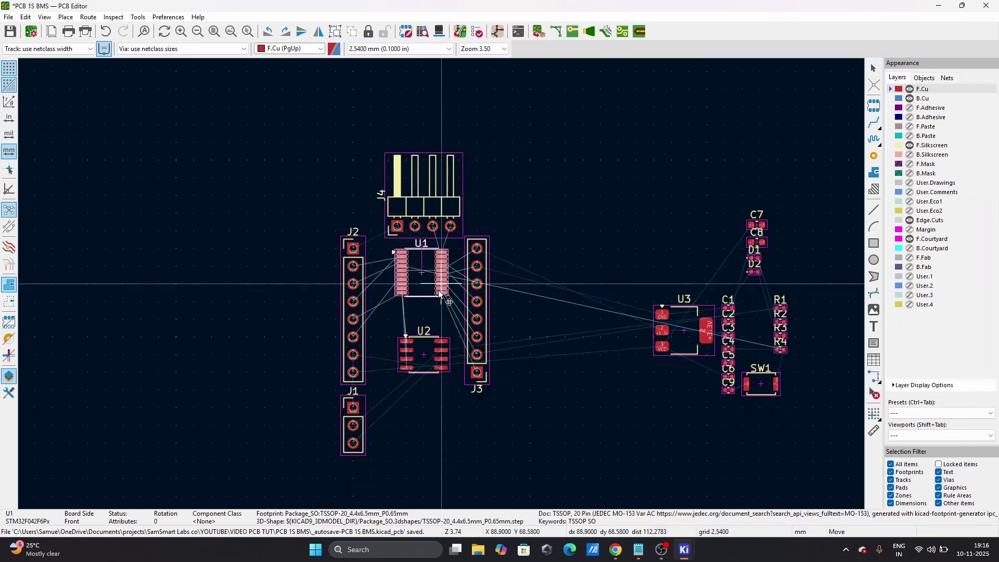
pyautogui.click(440, 312)
# - Rotate regulator U3 by 90 degrees, flip it to the back side and place it just to the right of J3
pyautogui.click(686, 342)
pyautogui.press('m')
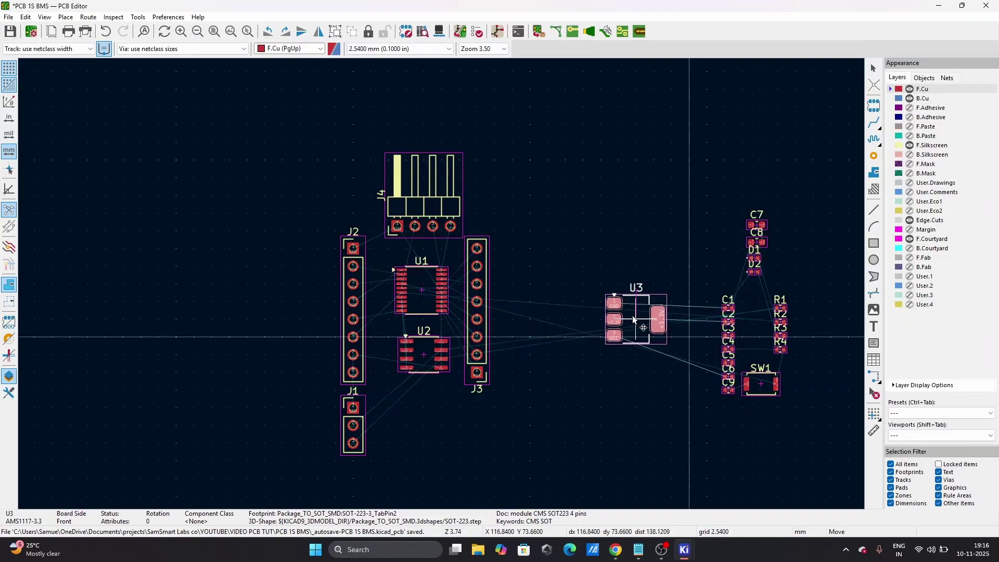
pyautogui.press('r')
pyautogui.press('f')
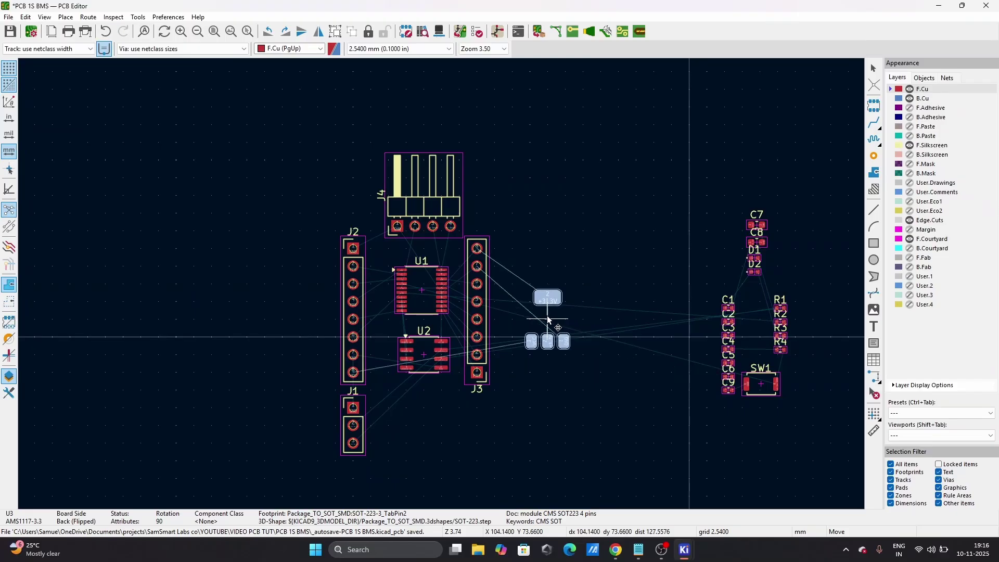
pyautogui.click(548, 303)
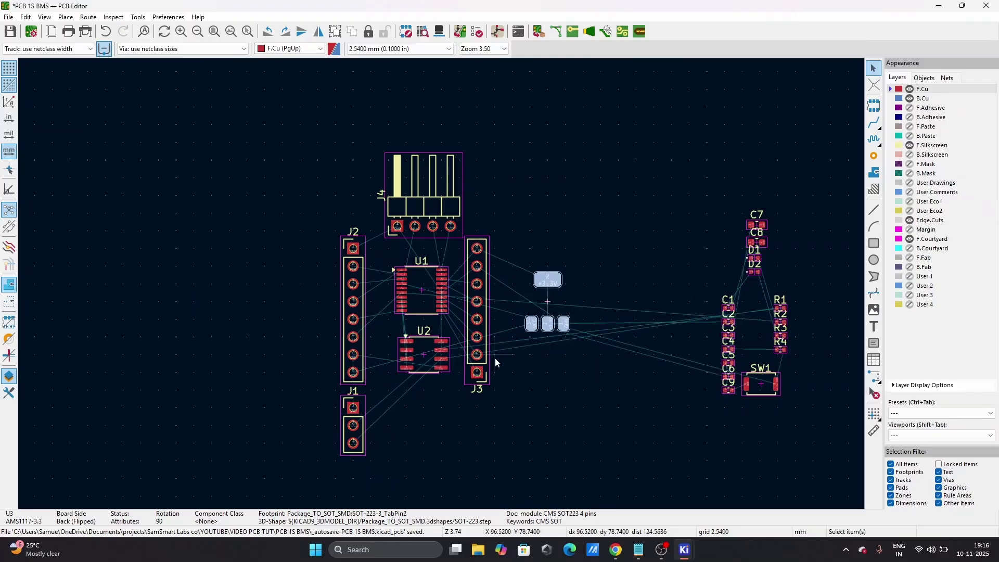
# - Examine the placement and ratsnest connections of J1, U2, J4 and the remaining unplaced capacitors, resistors and switch SW1
pyautogui.scroll(3, 354, 408)
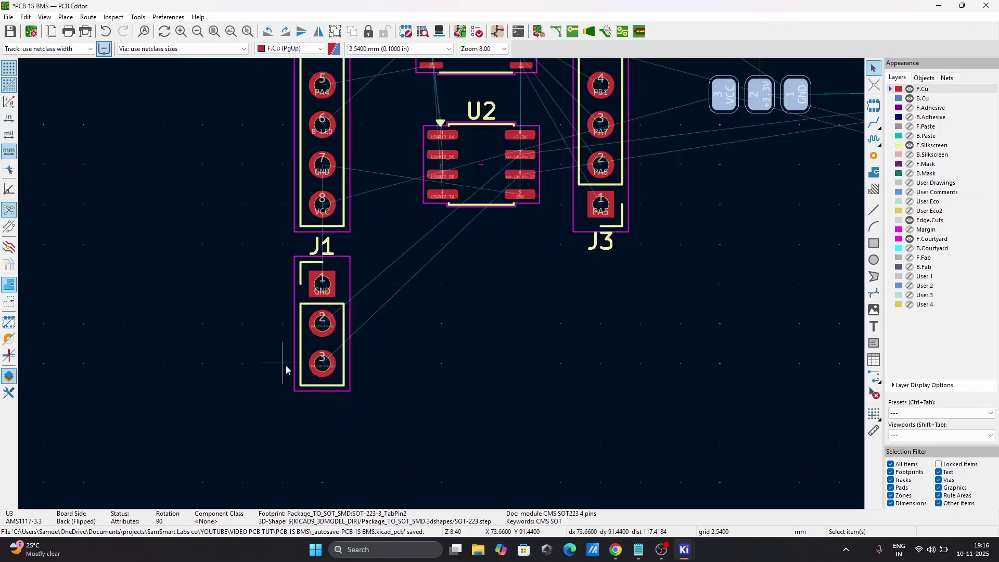
pyautogui.scroll(4, 322, 363)
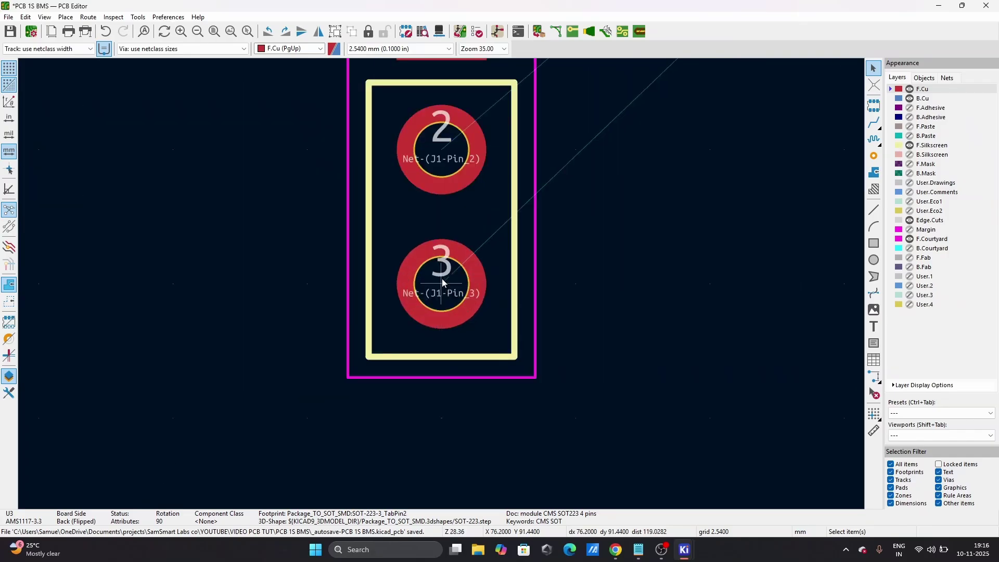
pyautogui.scroll(-4, 436, 139)
pyautogui.scroll(-1, 443, 289)
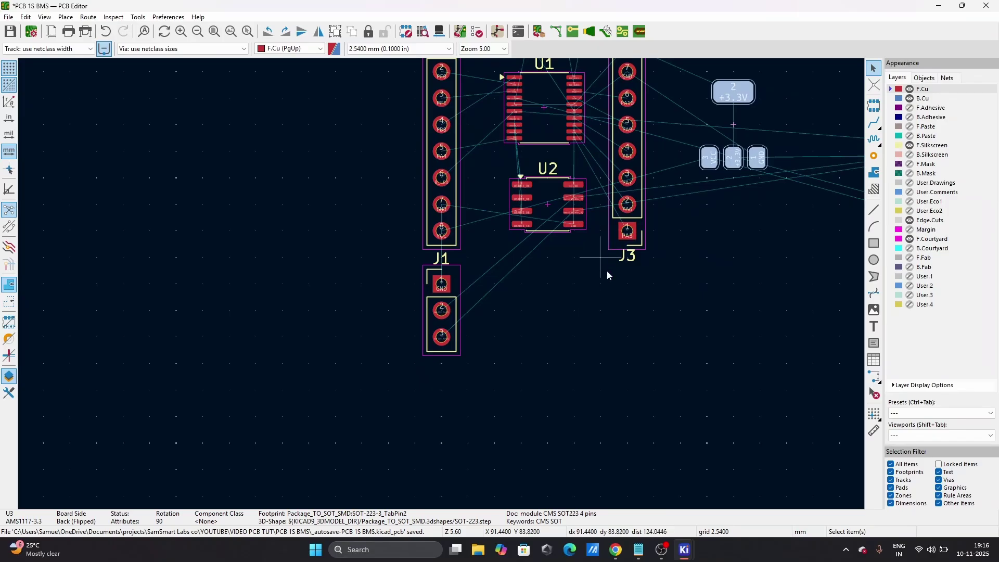
pyautogui.scroll(-1, 607, 272)
pyautogui.click(407, 243)
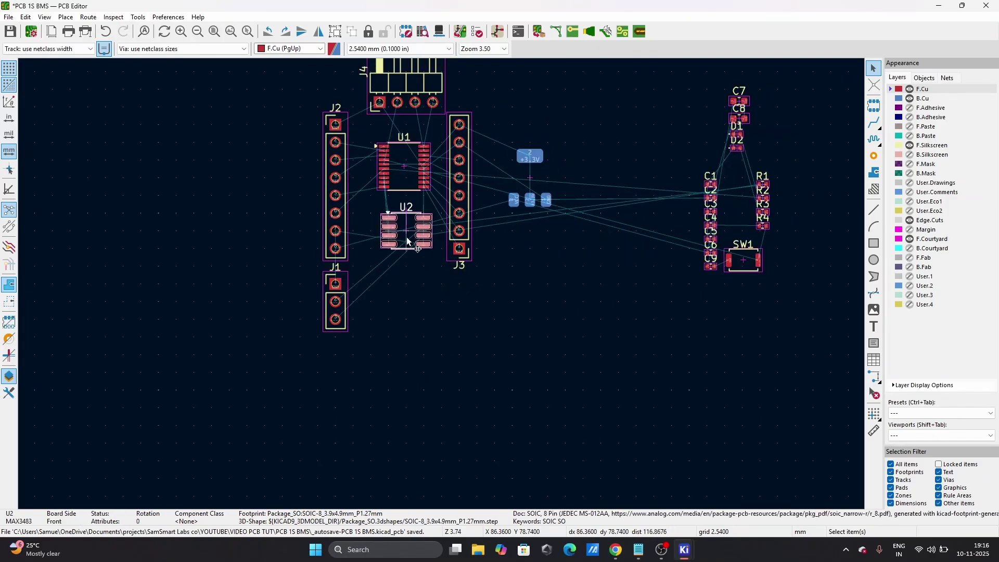
pyautogui.scroll(5, 335, 284)
pyautogui.scroll(-3, 442, 301)
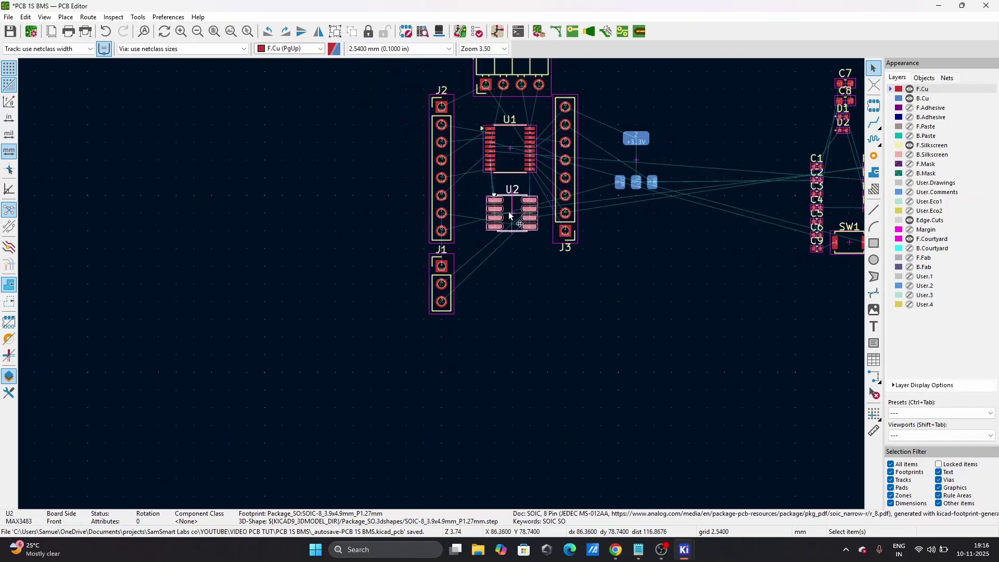
pyautogui.scroll(-2, 738, 258)
pyautogui.scroll(3, 489, 264)
pyautogui.scroll(4, 444, 288)
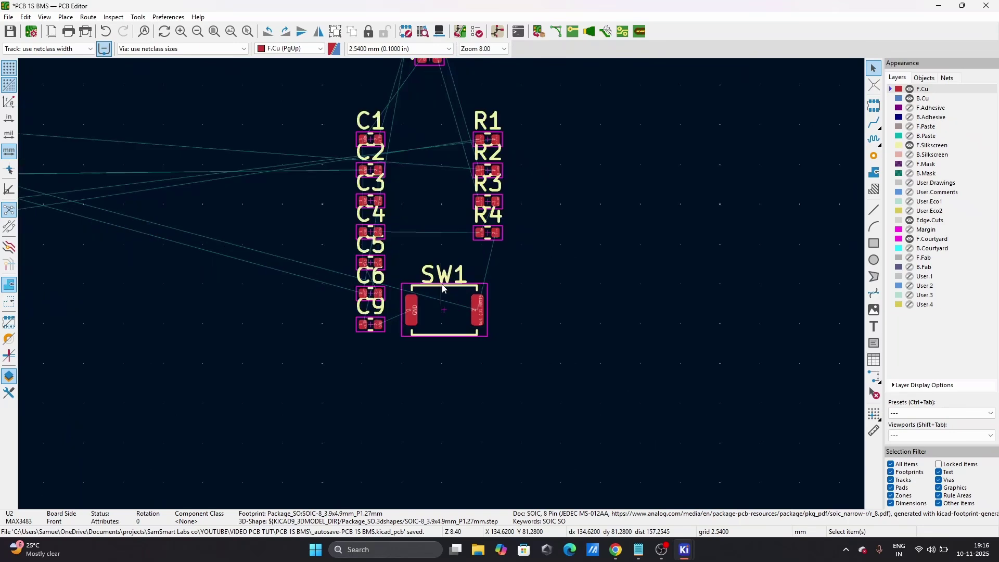
pyautogui.scroll(-7, 442, 286)
pyautogui.scroll(5, 191, 234)
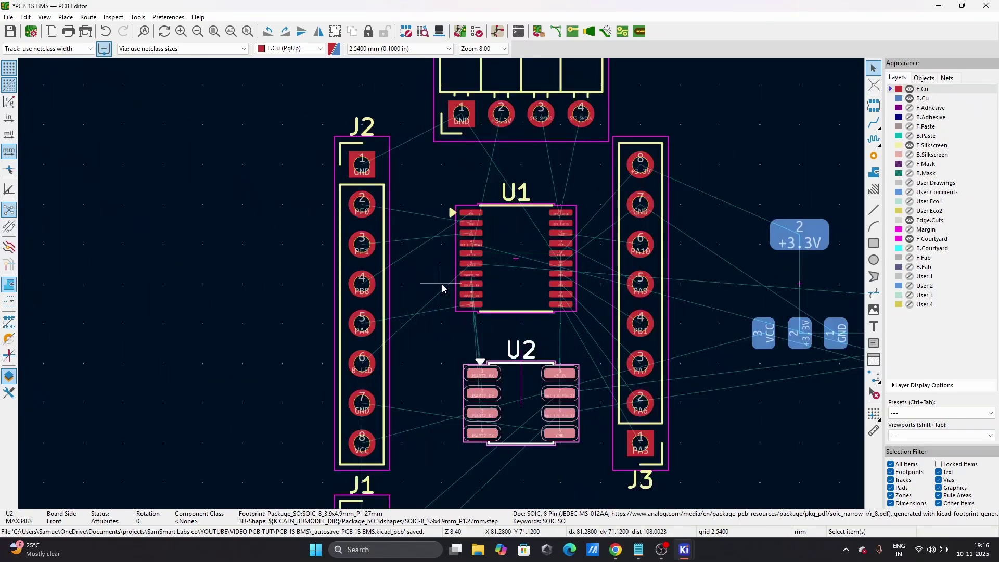
pyautogui.scroll(3, 442, 284)
pyautogui.scroll(-6, 442, 285)
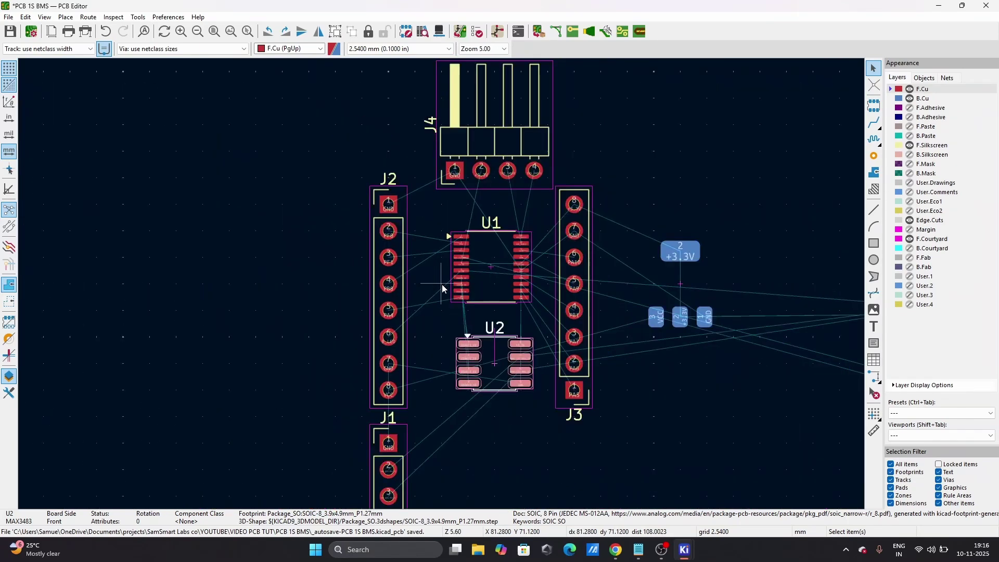
pyautogui.click(472, 211)
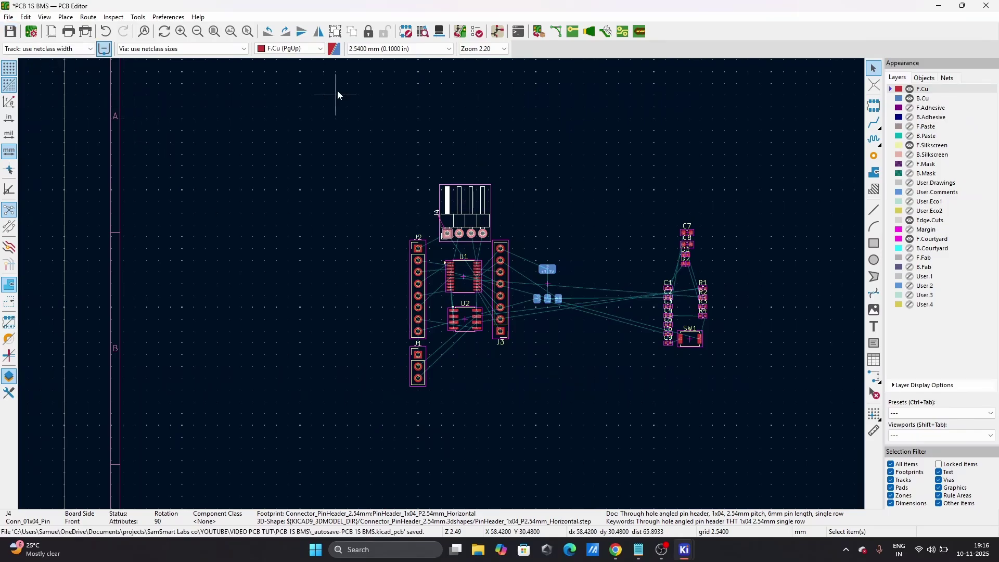
# - Switch to the Schematic Editor and place a copy of three-pin connector J1 in the lower part of the RS485 TX/RX block
pyautogui.click(497, 32)
pyautogui.click(589, 244)
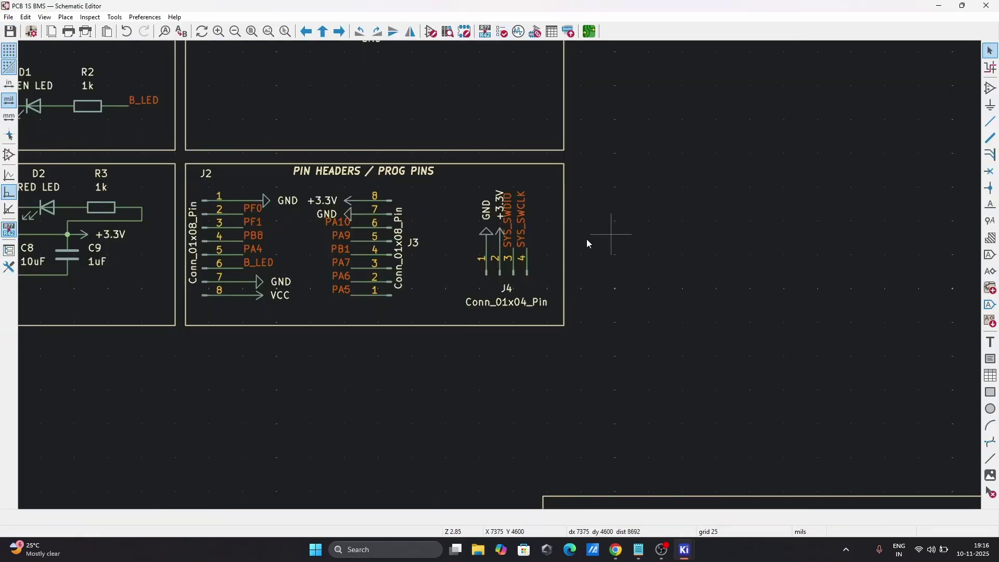
pyautogui.scroll(-2, 479, 314)
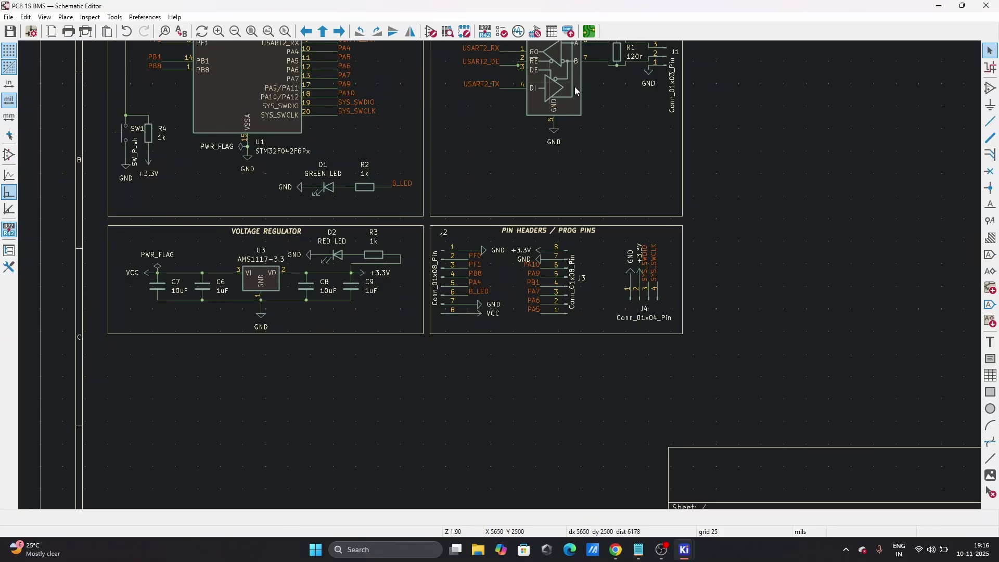
pyautogui.scroll(-3, 576, 91)
pyautogui.scroll(3, 503, 276)
pyautogui.click(375, 265)
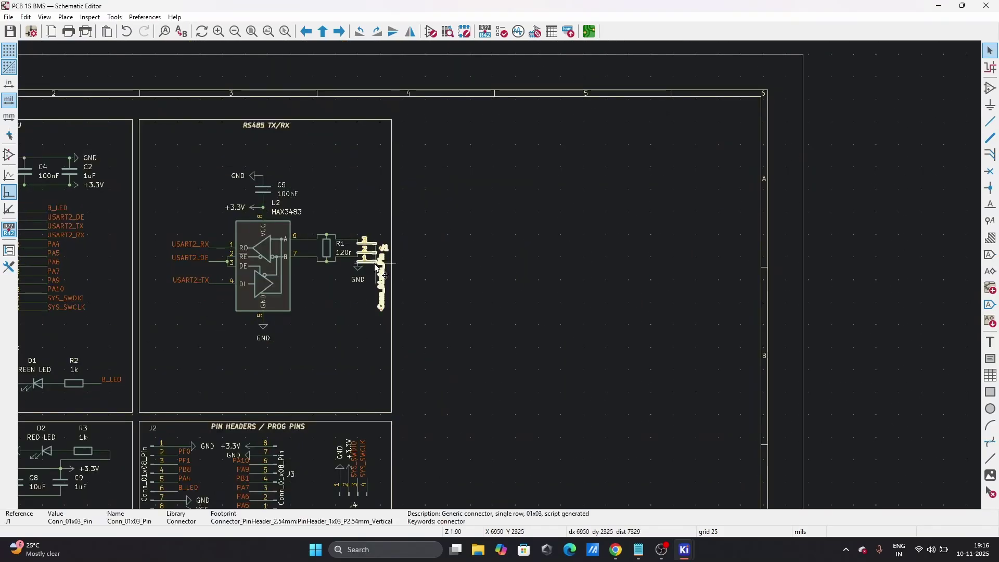
pyautogui.hotkey('ctrl', 'v')
pyautogui.scroll(3, 320, 387)
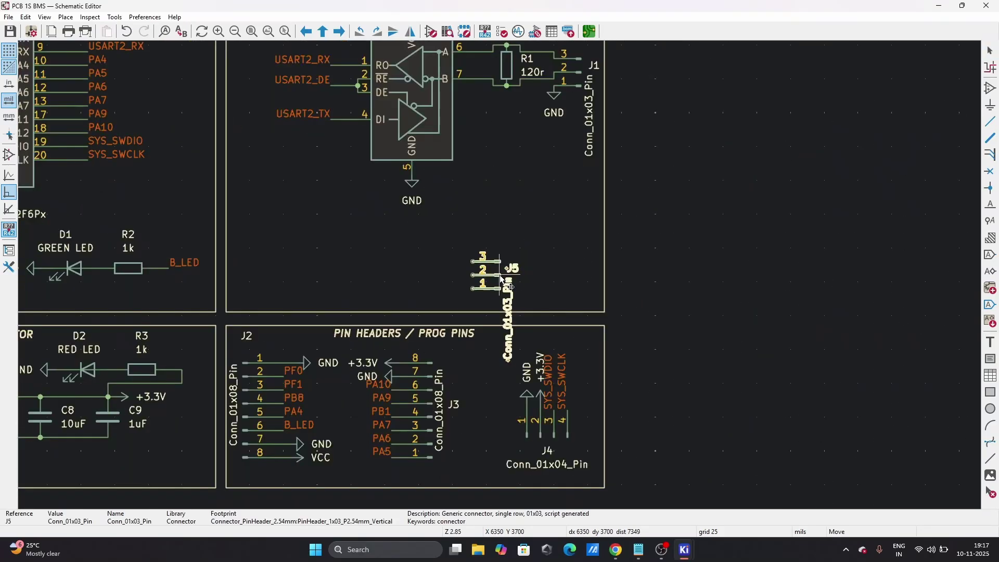
pyautogui.scroll(-3, 500, 277)
pyautogui.scroll(-2, 500, 278)
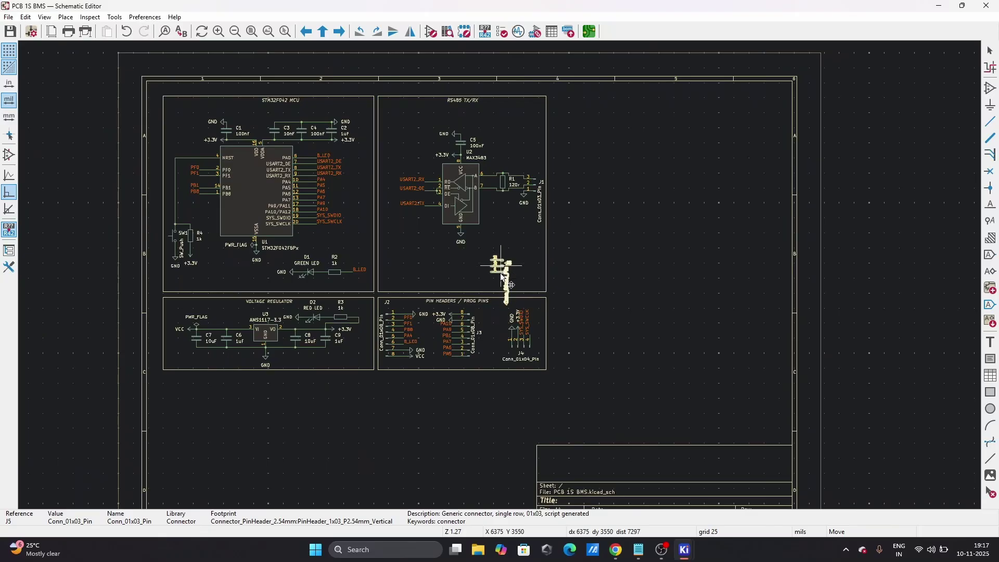
pyautogui.scroll(-1, 500, 278)
pyautogui.scroll(1, 501, 277)
pyautogui.scroll(3, 500, 278)
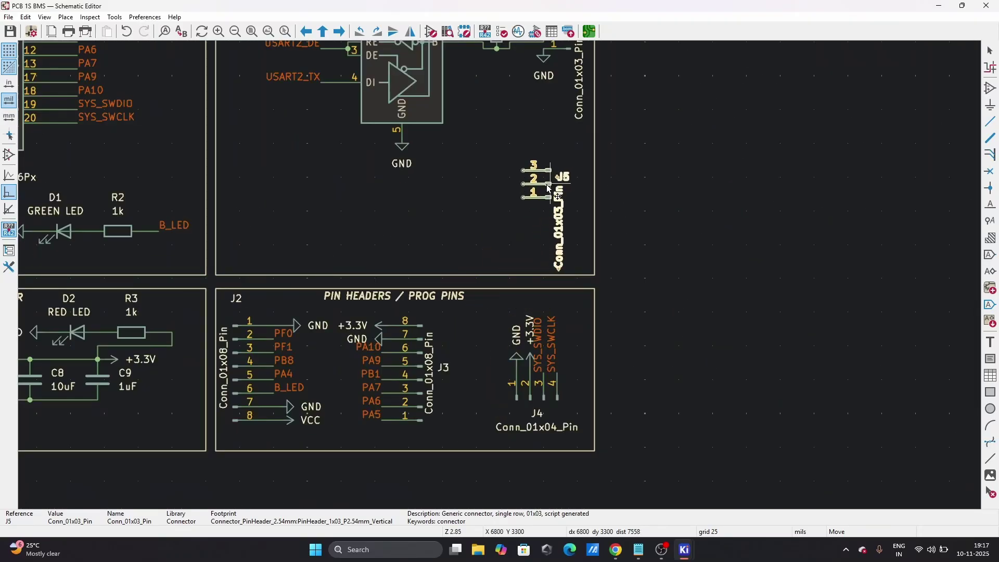
pyautogui.click(542, 189)
# - Move J5's value text clear of its reference label and shift the whole connector slightly down
pyautogui.click(552, 229)
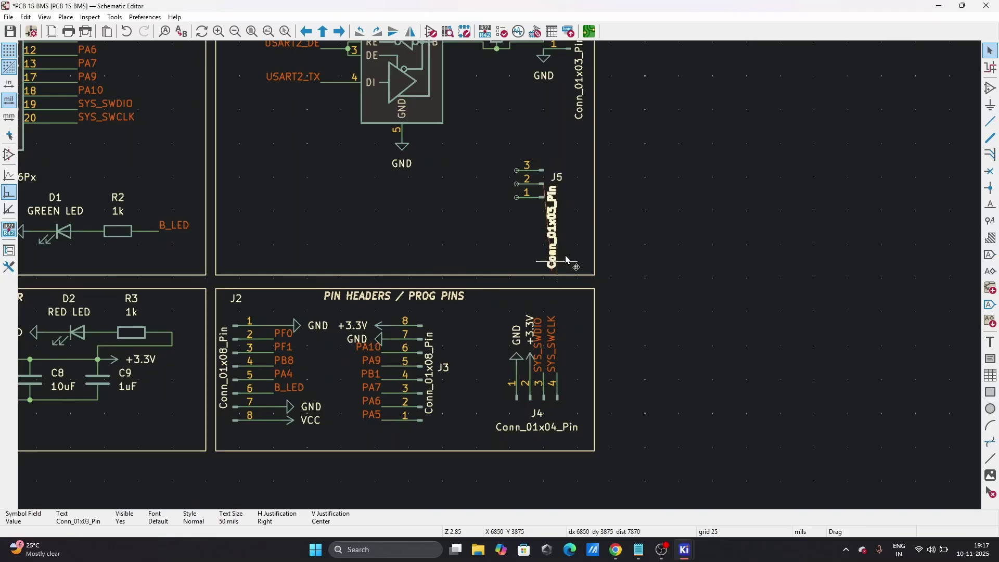
pyautogui.moveTo(567, 260); pyautogui.dragTo(590, 226)
pyautogui.click(516, 223)
pyautogui.click(541, 195)
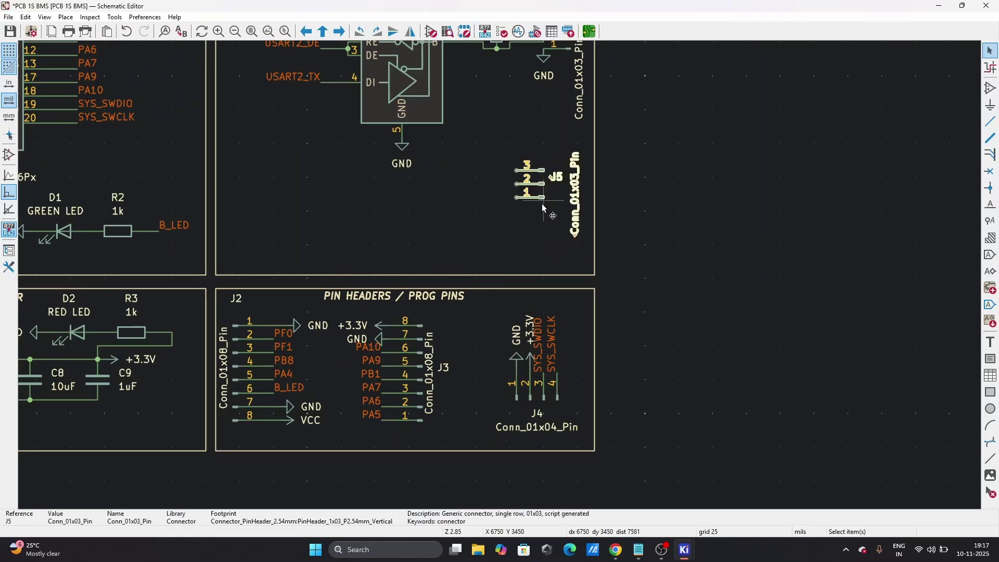
pyautogui.press('m')
pyautogui.click(545, 221)
pyautogui.click(506, 208)
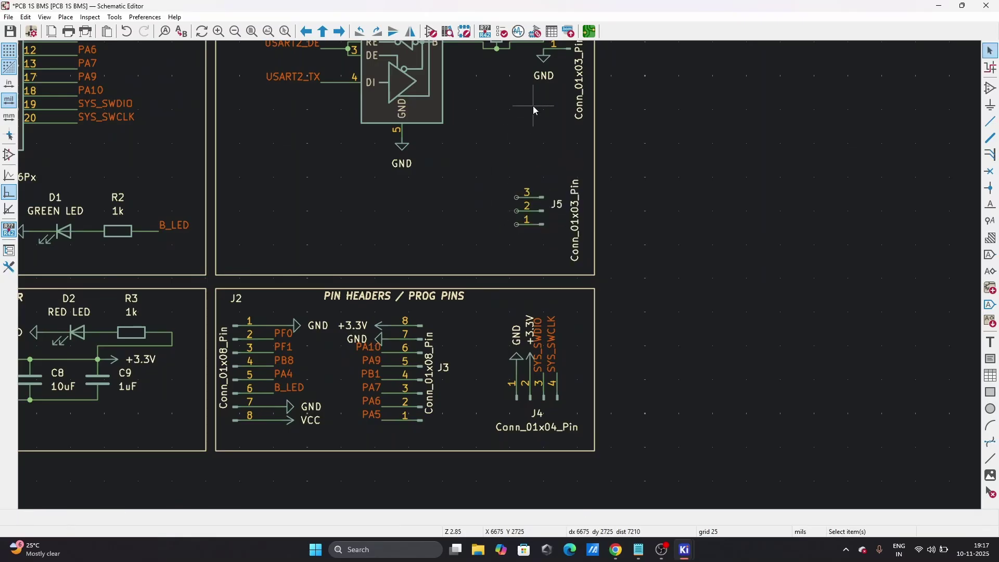
# - Copy the GND symbol from J1, rotate it to point left and attach it to pin 1 of J5
pyautogui.click(544, 60)
pyautogui.hotkey('ctrl', 'c')
pyautogui.hotkey('ctrl', 'v')
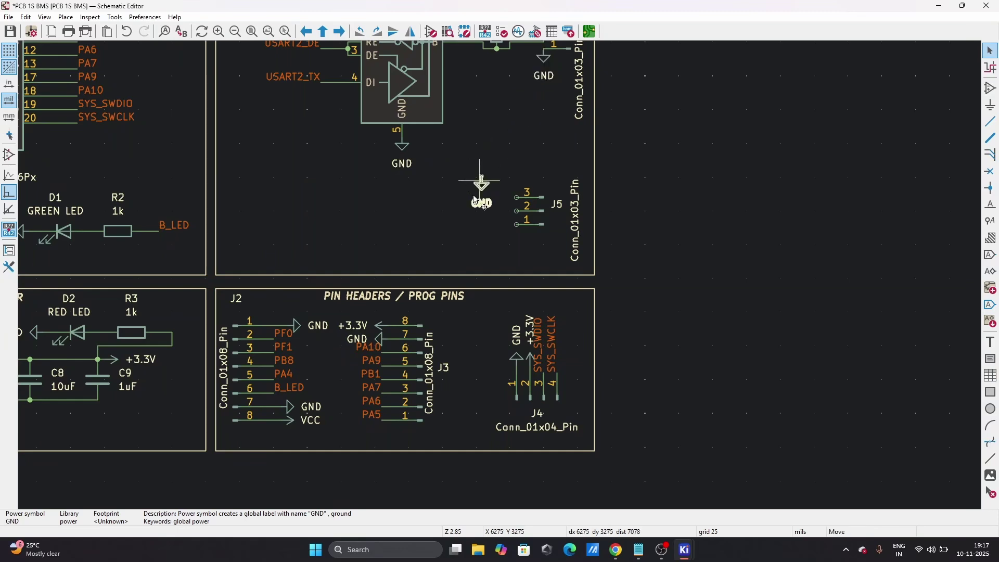
pyautogui.press('r')
pyautogui.press('r')
pyautogui.press('r')
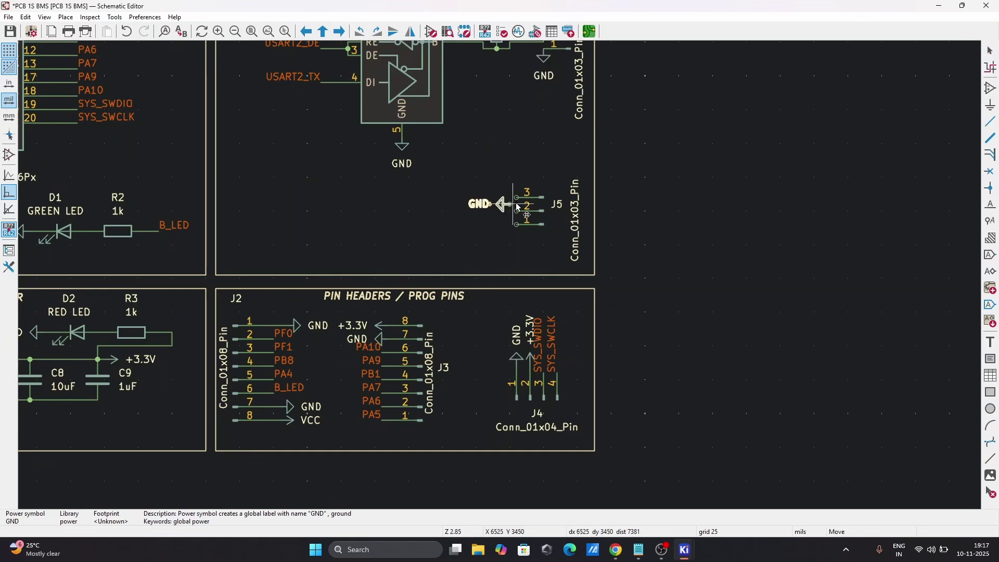
pyautogui.click(492, 242)
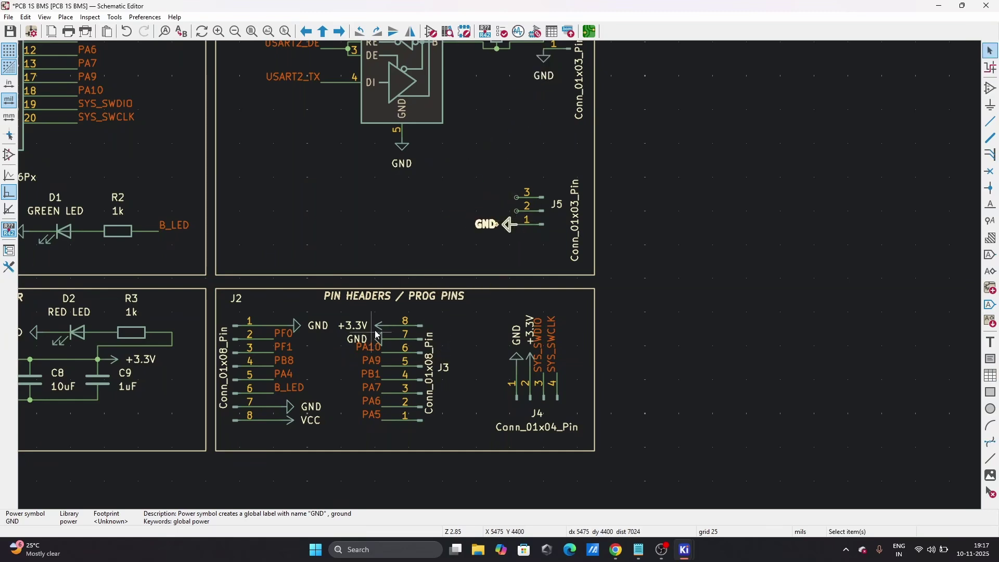
# - Duplicate the +3.3V symbol from J3 onto pins 3 and 2 of J5
pyautogui.click(380, 325)
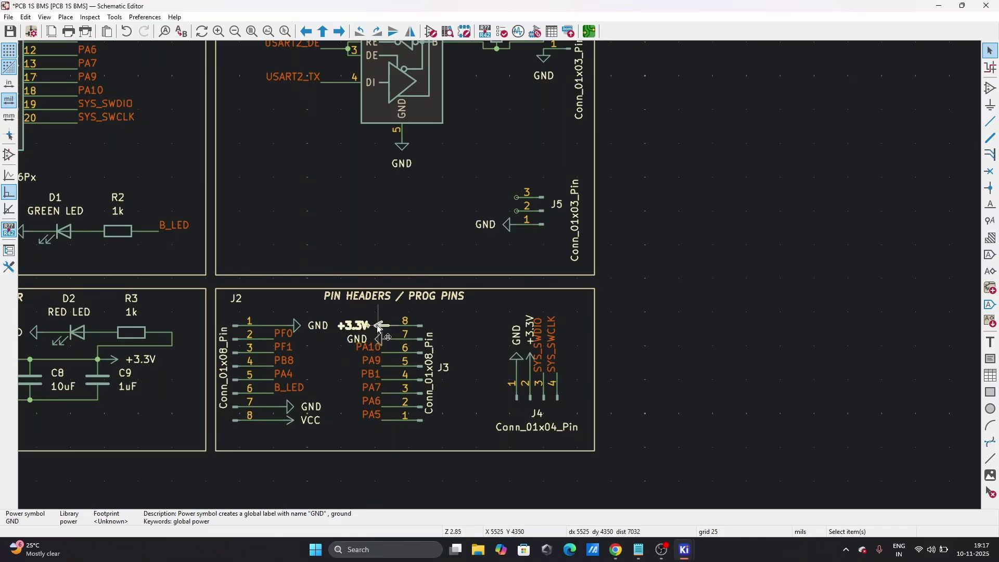
pyautogui.hotkey('ctrl', 'd')
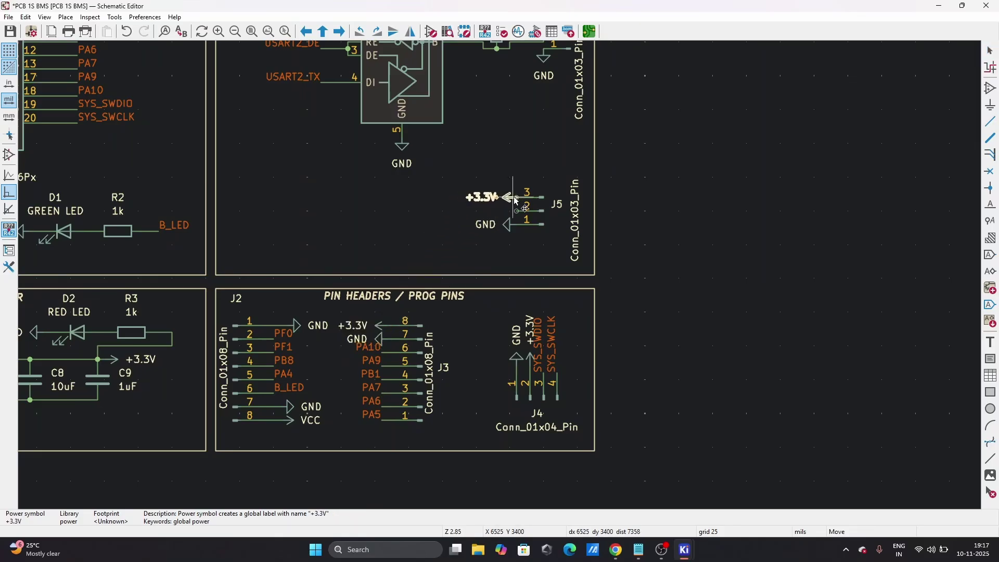
pyautogui.click(513, 203)
pyautogui.hotkey('ctrl', 'd')
pyautogui.click(516, 211)
pyautogui.click(446, 216)
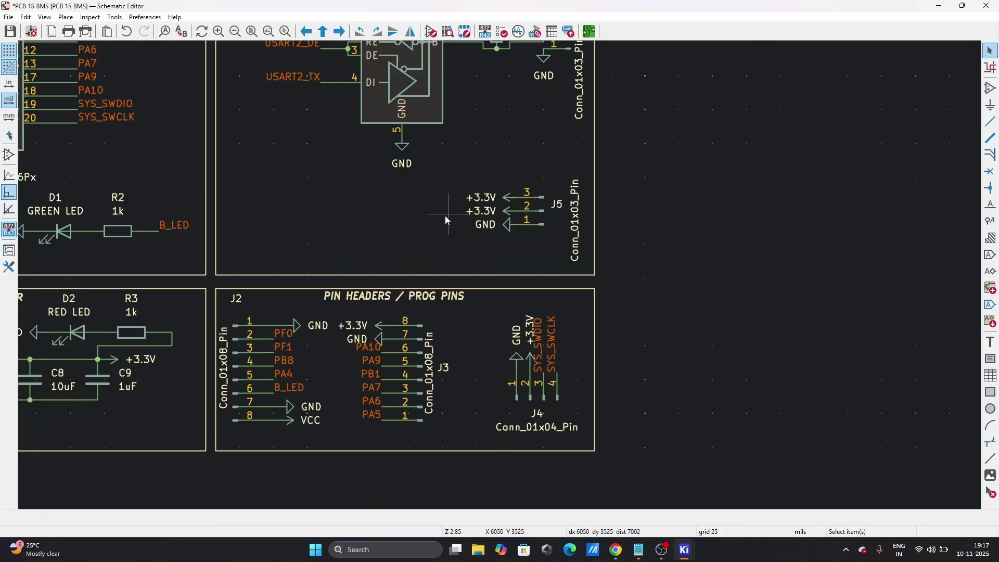
# - Save the schematic, switch to the PCB Editor, save the board and update it from the schematic to import J5
pyautogui.click(11, 32)
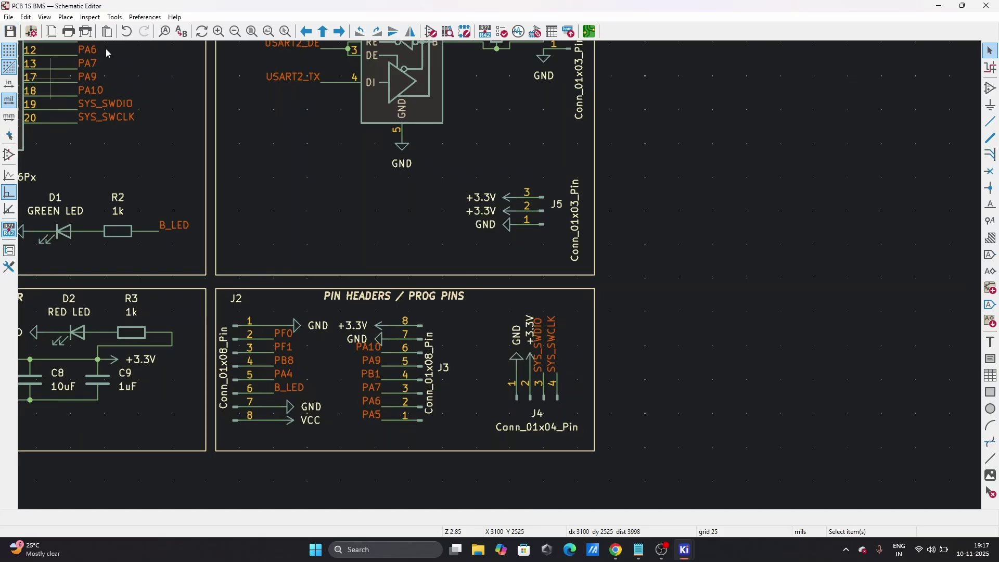
pyautogui.scroll(-2, 501, 276)
pyautogui.scroll(2, 495, 277)
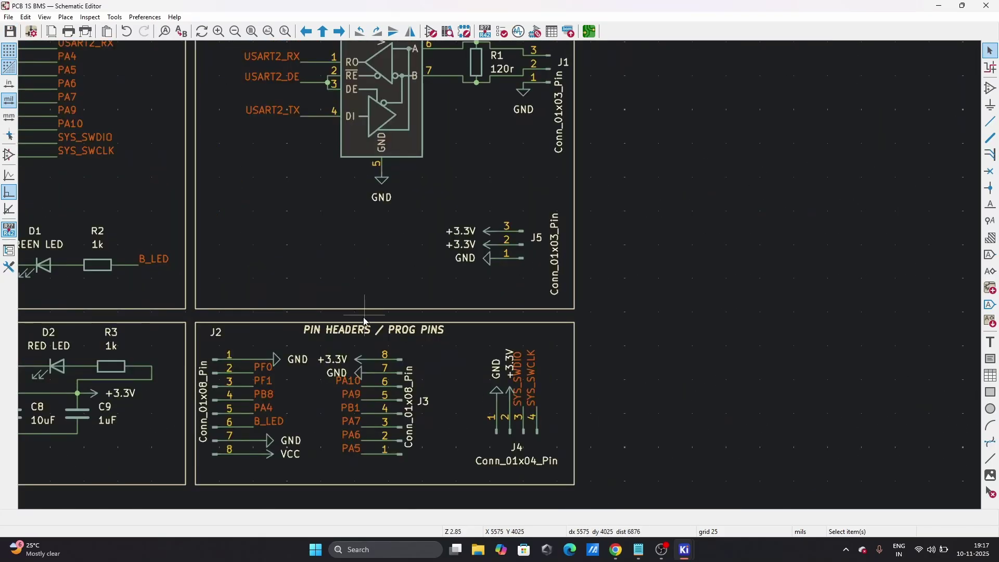
pyautogui.click(588, 31)
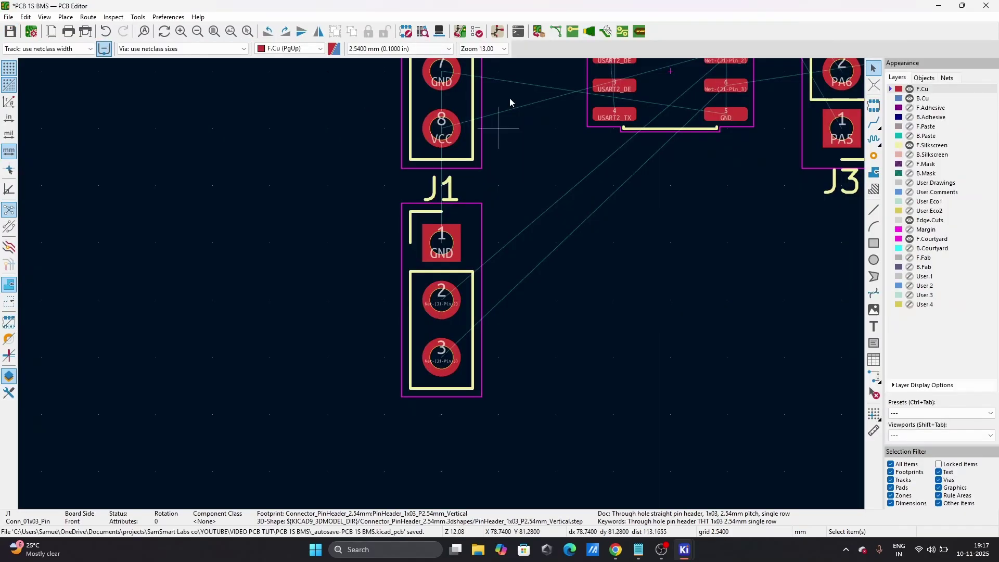
pyautogui.click(501, 33)
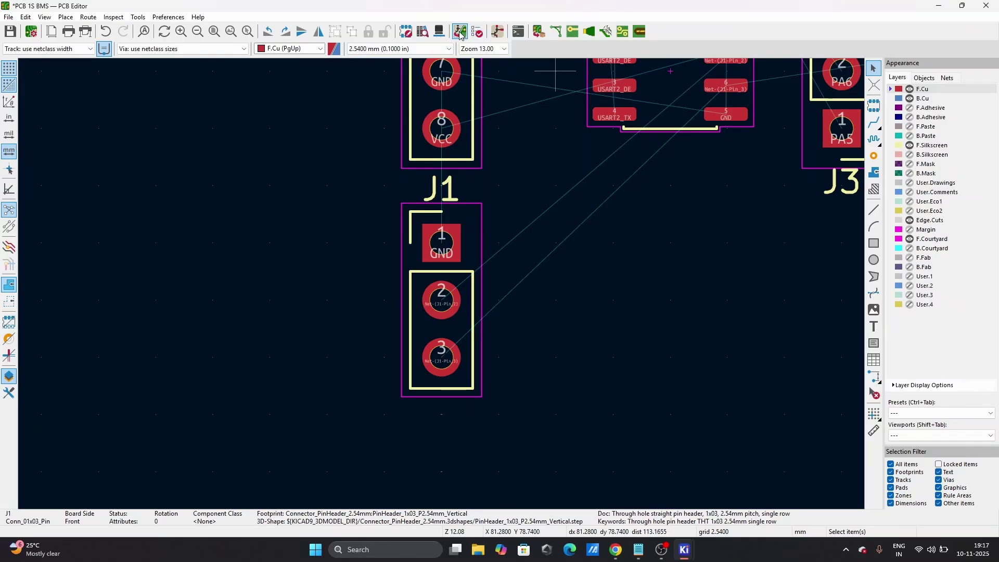
pyautogui.click(318, 352)
pyautogui.click(363, 352)
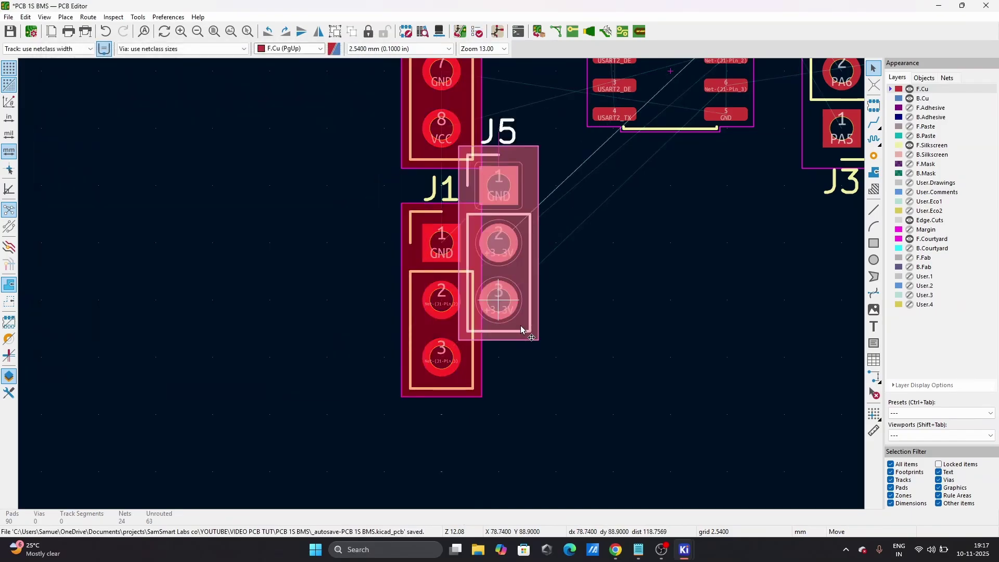
# - Place header J5 directly below J3, level with J1
pyautogui.scroll(-5, 525, 302)
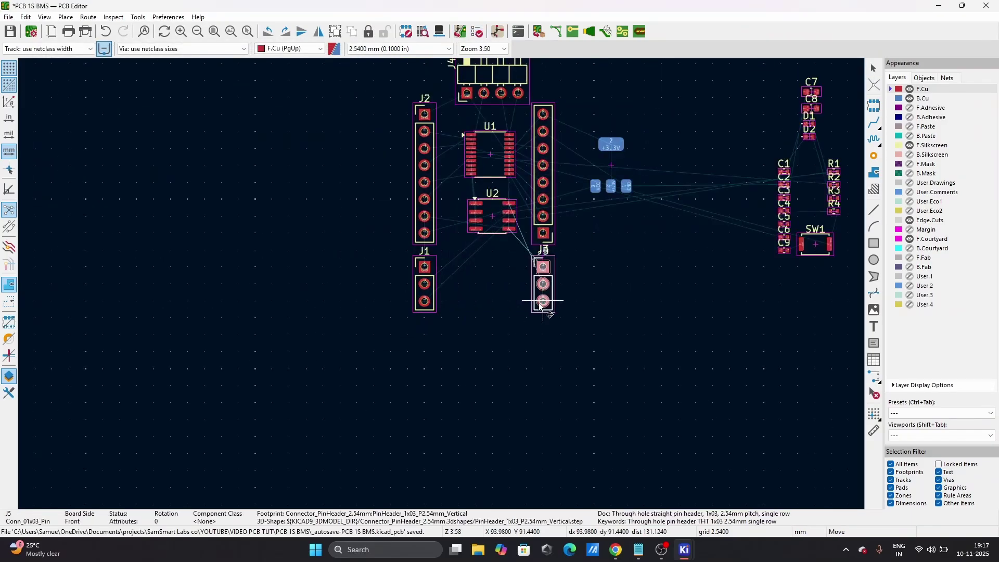
pyautogui.click(541, 306)
pyautogui.scroll(7, 543, 286)
pyautogui.scroll(-10, 440, 283)
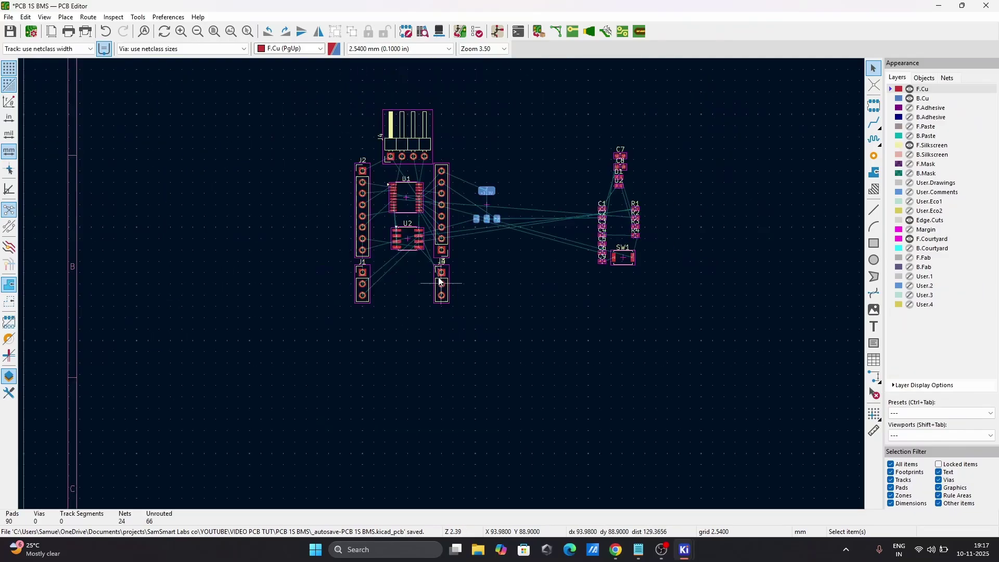
# - Examine the placement and ratsnest connections of U1 and U2 between the two header columns
pyautogui.scroll(3, 442, 284)
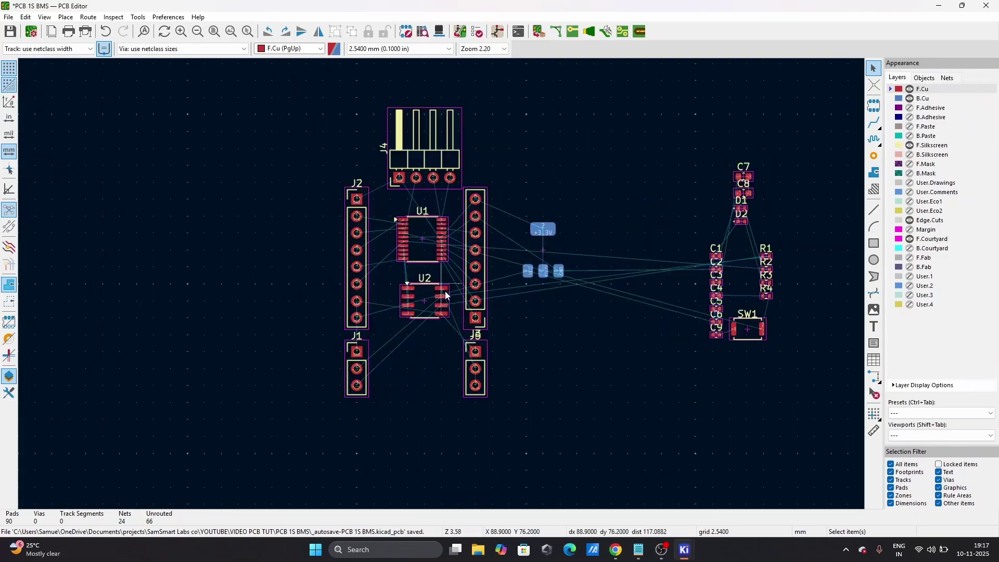
pyautogui.scroll(3, 442, 284)
pyautogui.scroll(-2, 442, 284)
pyautogui.scroll(2, 442, 284)
pyautogui.scroll(-6, 441, 284)
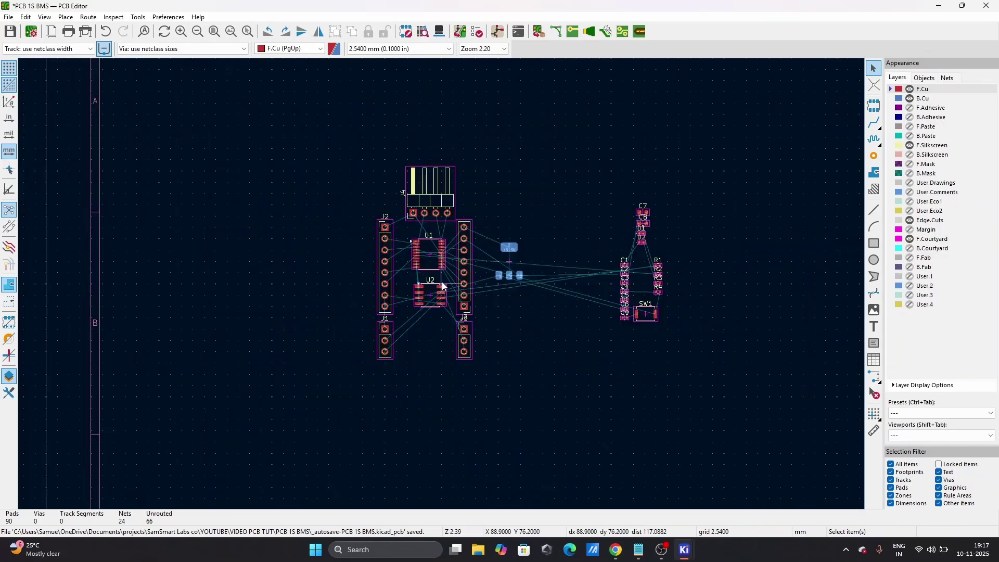
pyautogui.scroll(4, 442, 284)
pyautogui.scroll(-1, 442, 285)
pyautogui.scroll(-1, 443, 288)
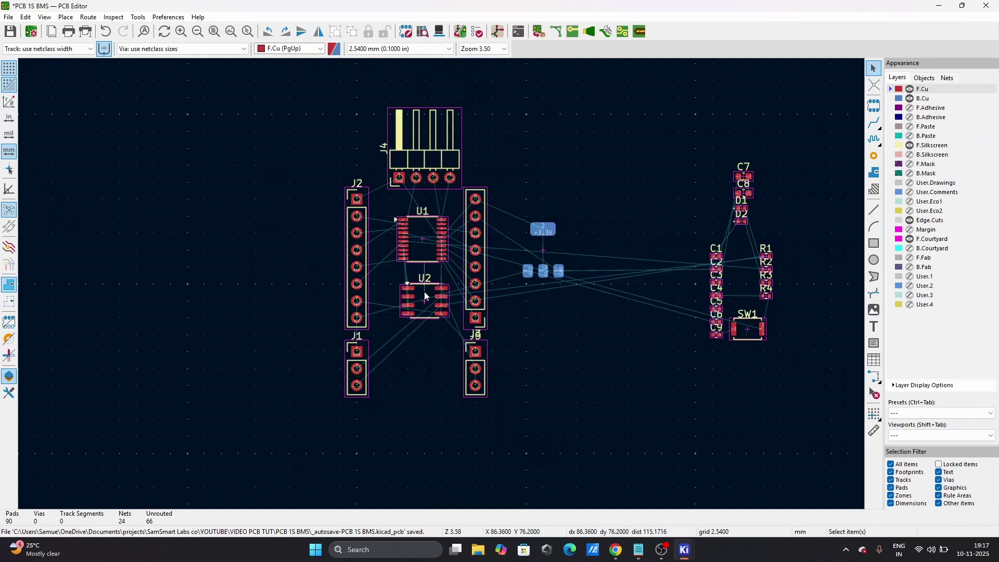
# - Lock the eight-pin headers J2 and J3 in position
pyautogui.click(367, 327)
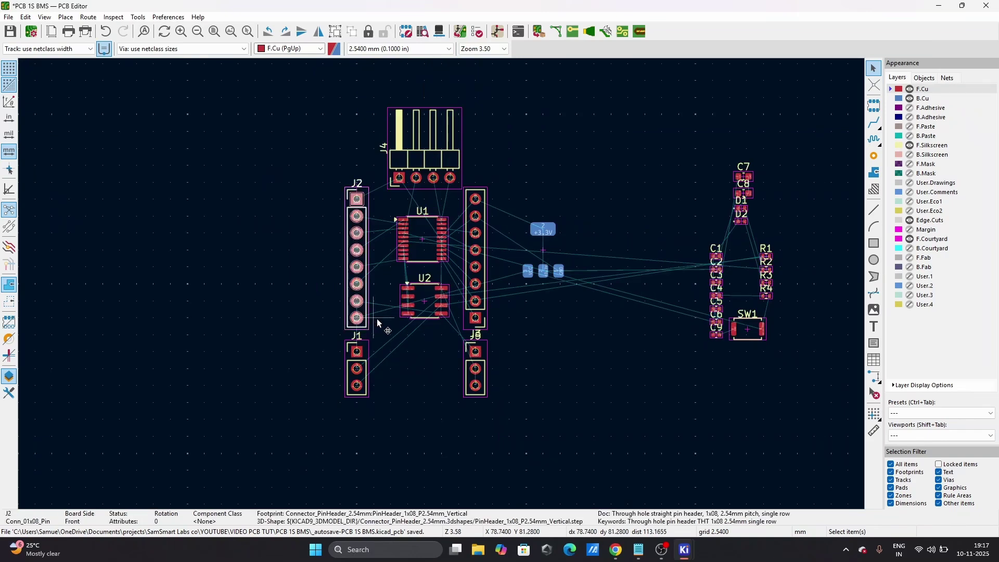
pyautogui.press('l')
pyautogui.click(466, 320)
pyautogui.press('l')
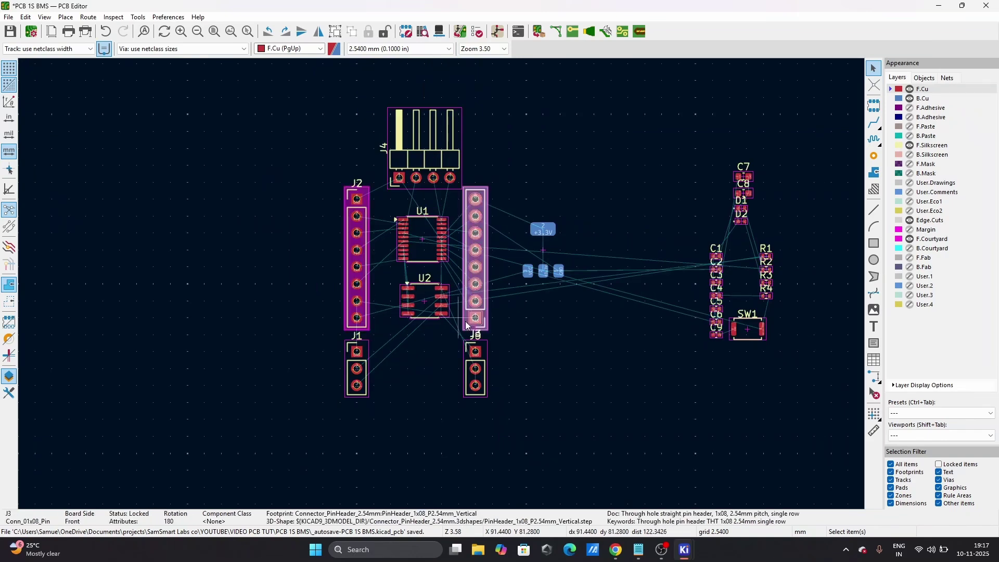
# - Set the grid to 0.2500 mm and nudge U1 slightly to the right between J2 and J3
pyautogui.scroll(-3, 457, 303)
pyautogui.click(438, 136)
pyautogui.click(449, 49)
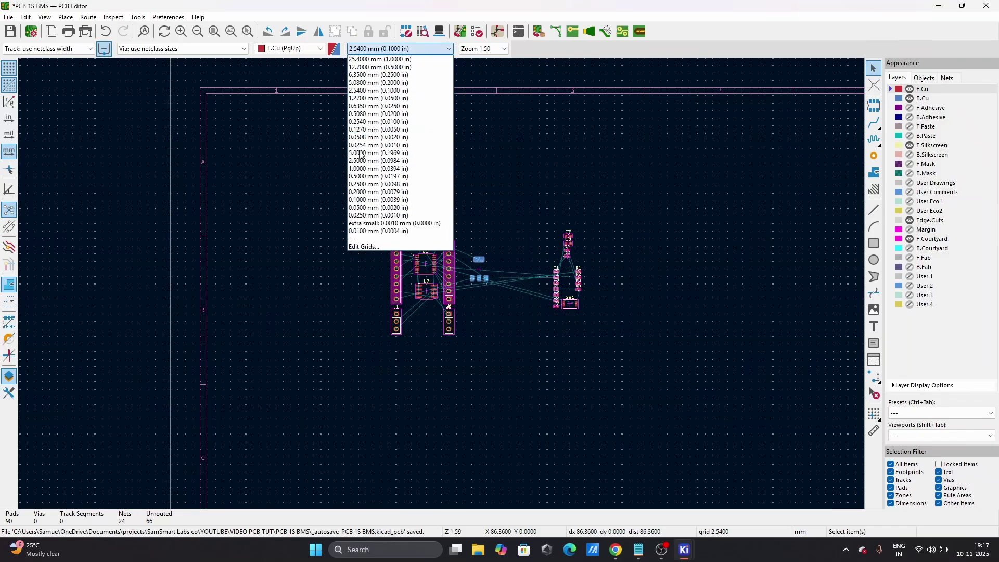
pyautogui.click(378, 184)
pyautogui.scroll(5, 425, 276)
pyautogui.click(430, 223)
pyautogui.press('m')
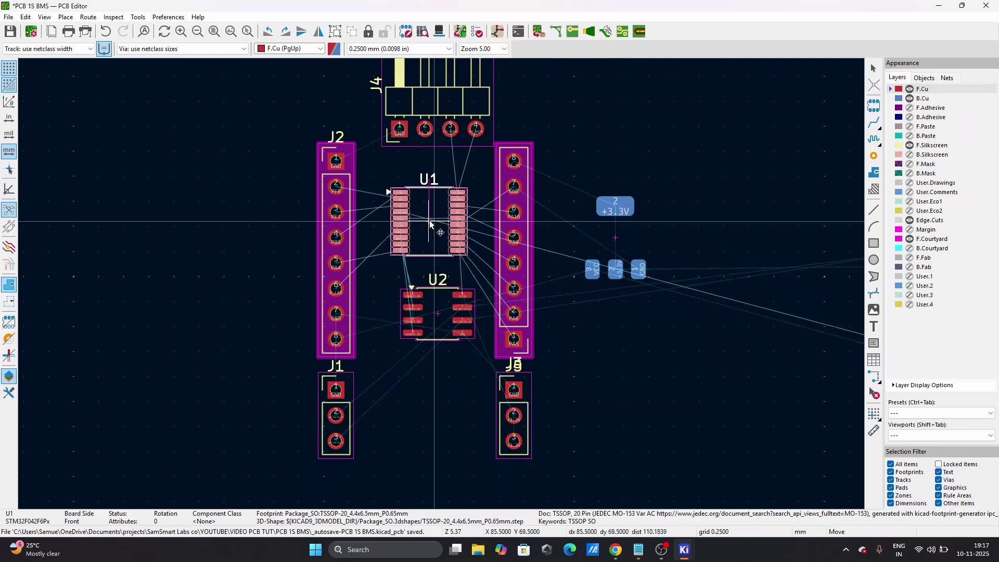
pyautogui.click(431, 224)
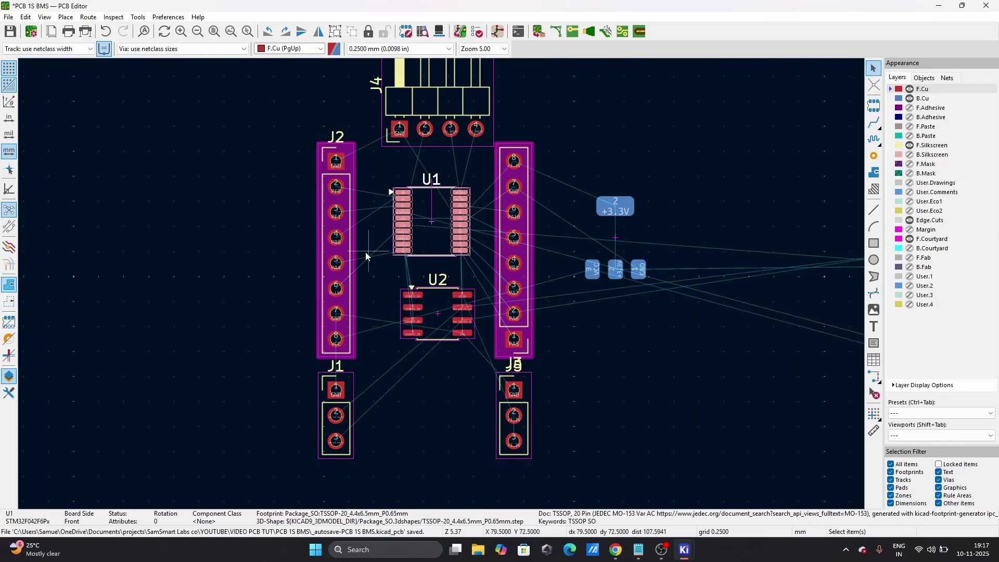
# - Allow locked items to be selected and group headers J2 and J3 together
pyautogui.click(347, 272)
pyautogui.click(937, 465)
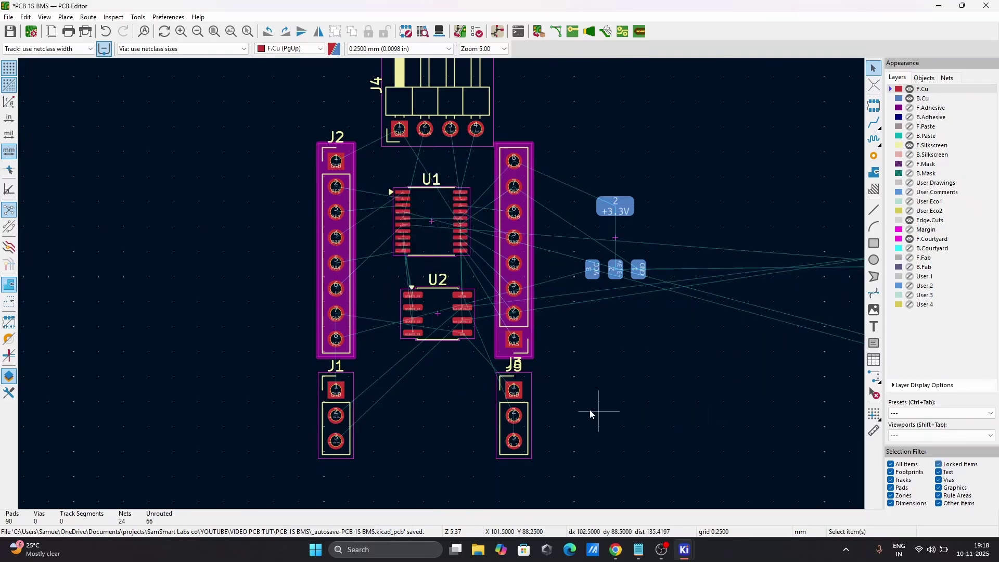
pyautogui.click(351, 304)
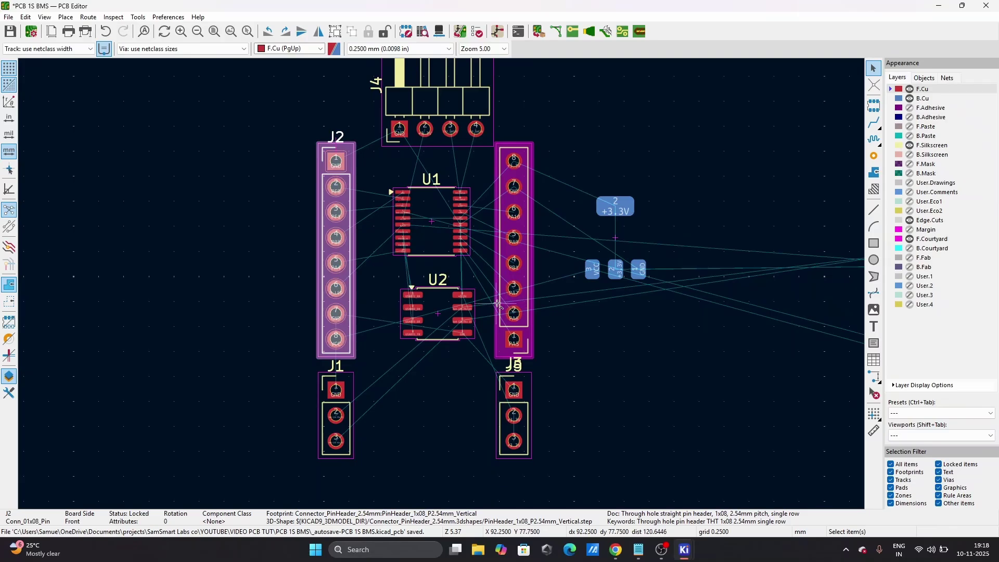
pyautogui.keyDown('shift'); pyautogui.click(507, 306); pyautogui.keyUp('shift')
pyautogui.rightClick(500, 306)
pyautogui.moveTo(569, 341)
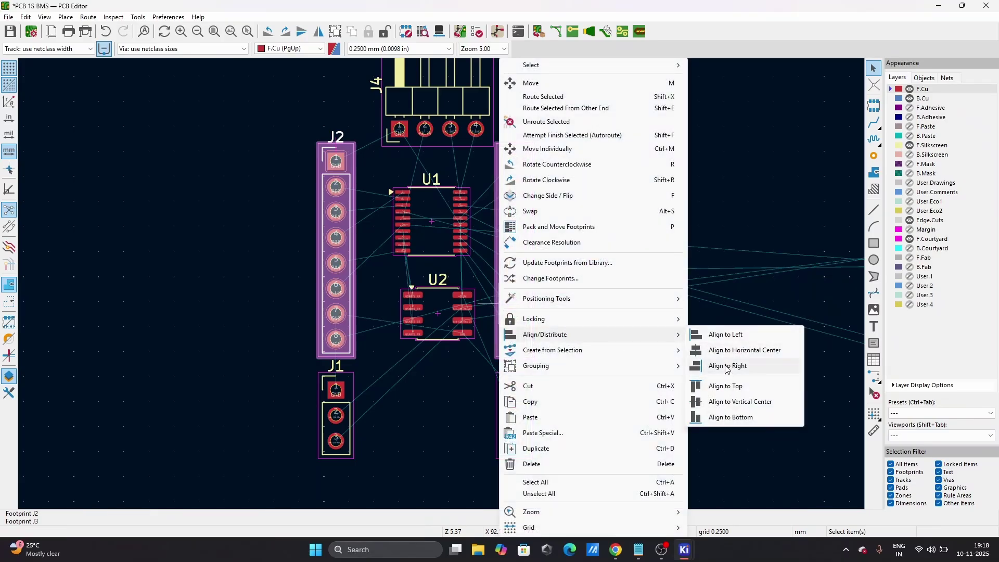
pyautogui.moveTo(588, 366)
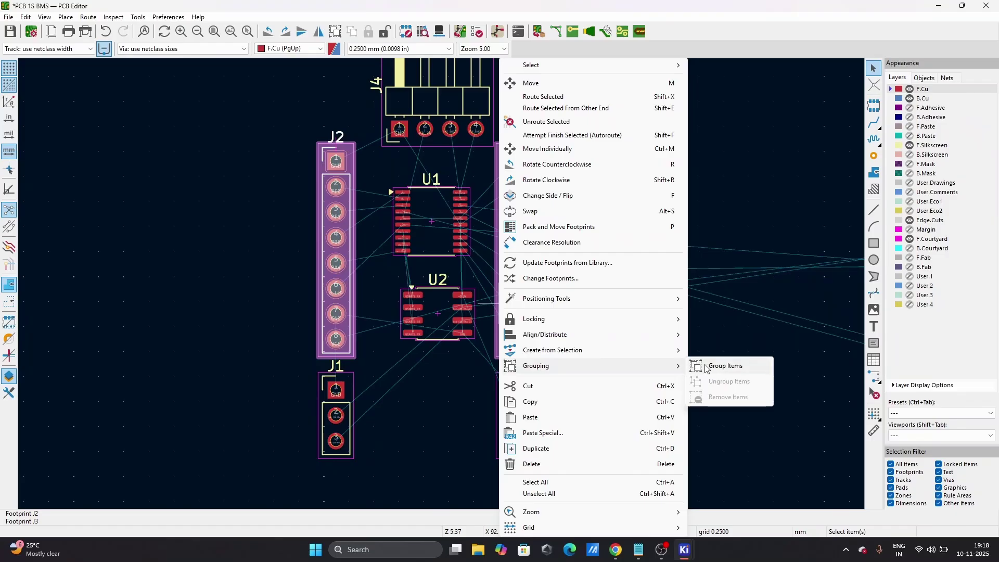
pyautogui.click(724, 366)
pyautogui.click(353, 289)
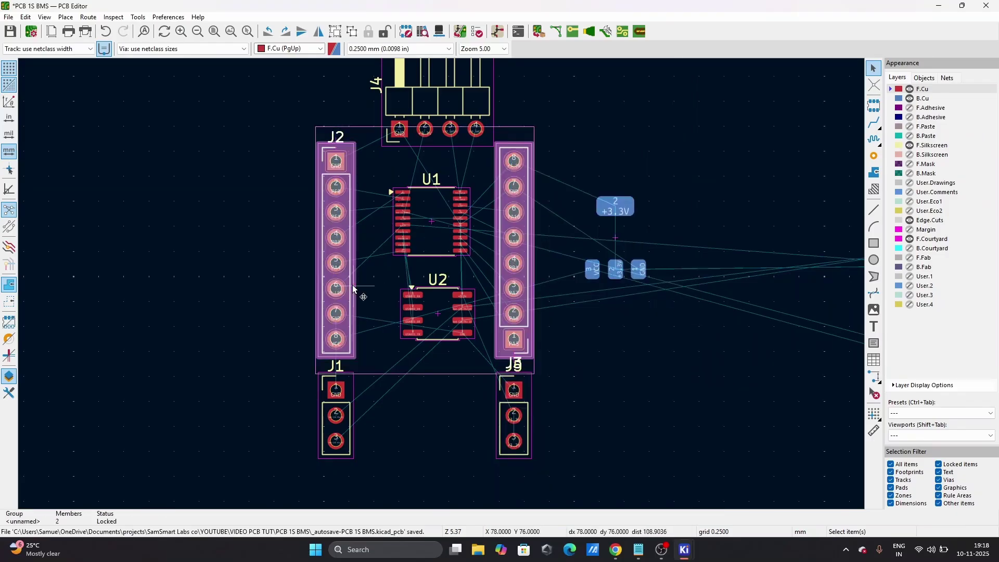
# - Align U1 to the horizontal center of the grouped headers J2 and J3
pyautogui.keyDown('shift'); pyautogui.click(432, 254); pyautogui.keyUp('shift')
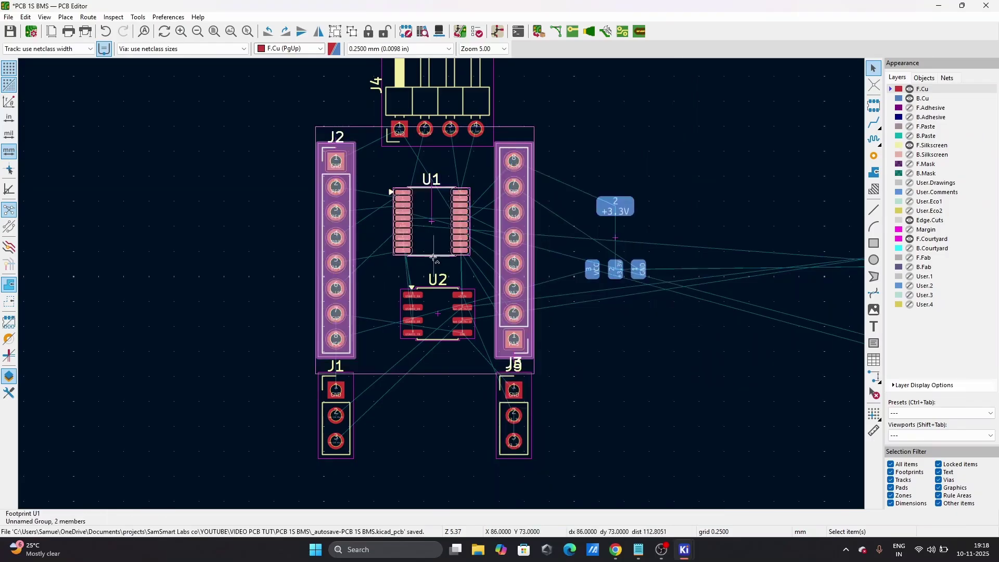
pyautogui.rightClick(438, 291)
pyautogui.moveTo(491, 365)
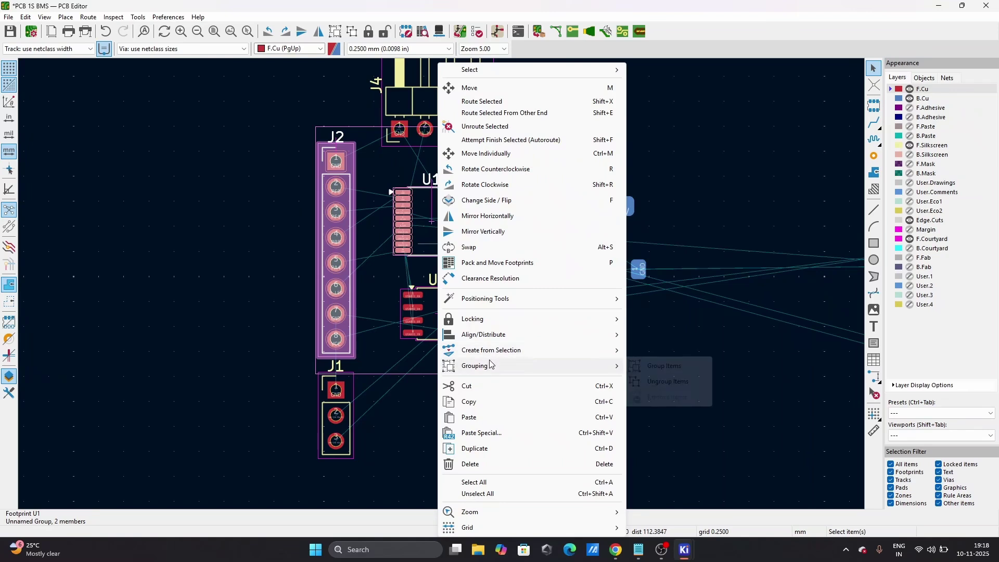
pyautogui.moveTo(535, 335)
pyautogui.click(650, 346)
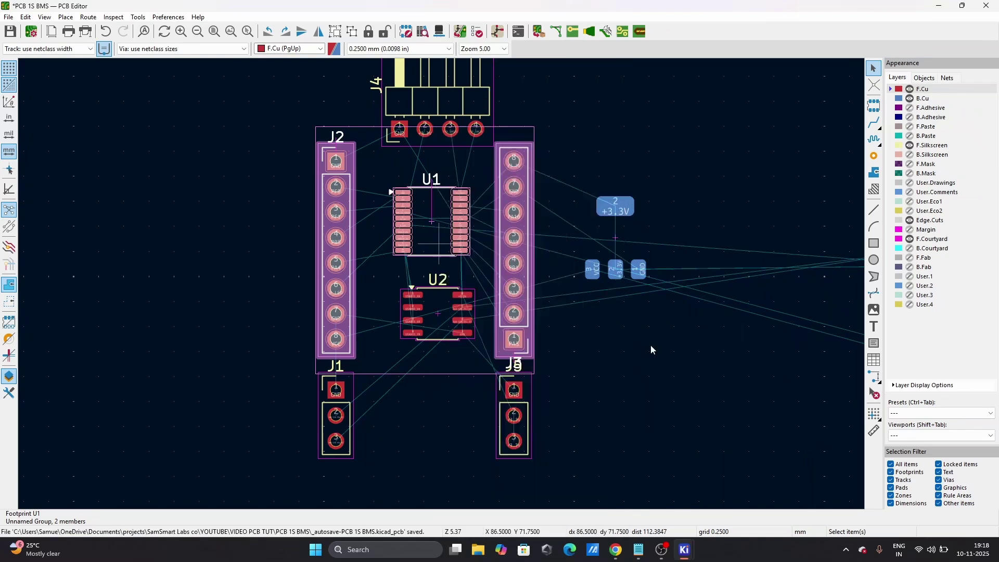
# - Move the four-pin header J4 down close above U1 and align it to the horizontal center of the J2 and J3 group
pyautogui.scroll(-2, 651, 232)
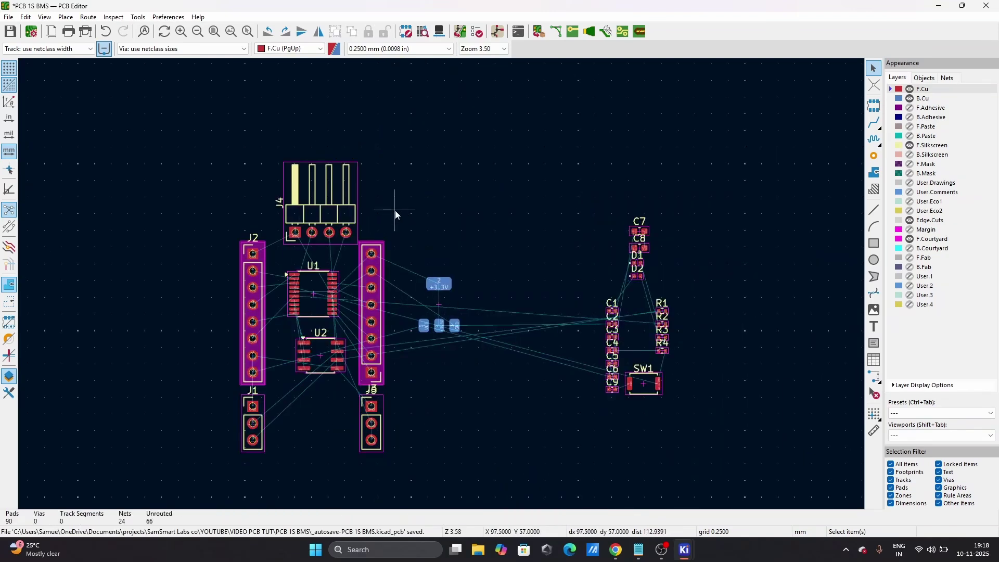
pyautogui.click(345, 211)
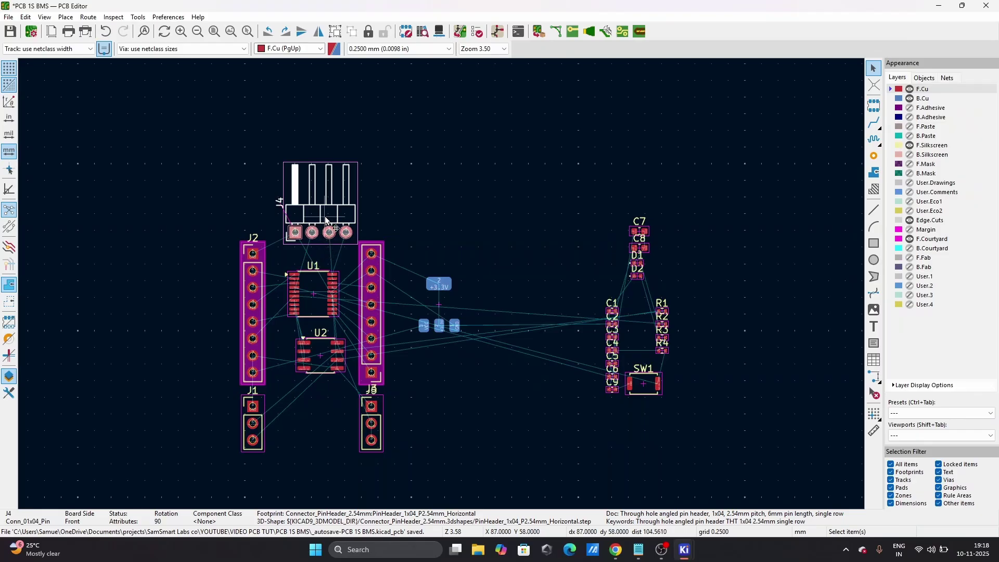
pyautogui.press('m')
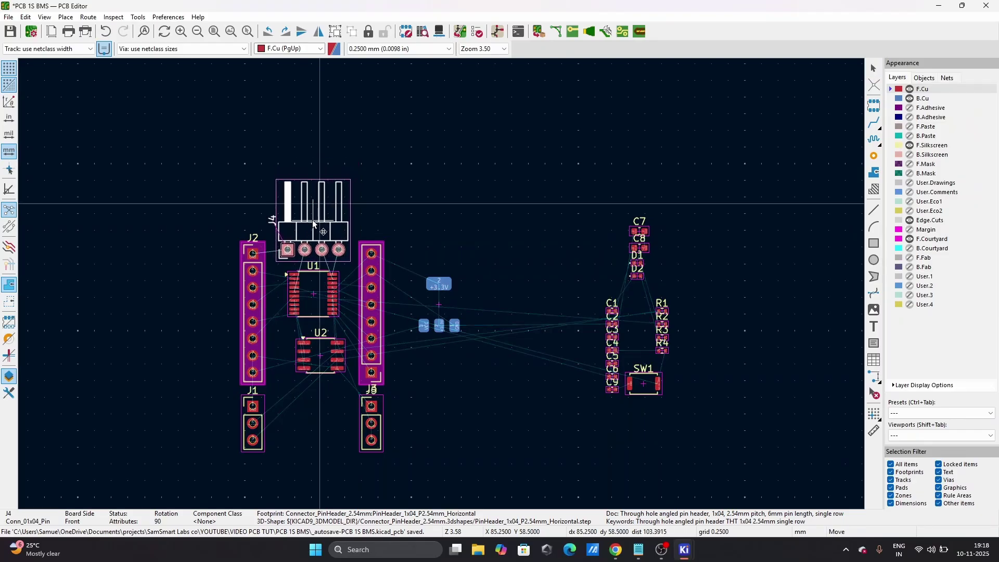
pyautogui.click(314, 225)
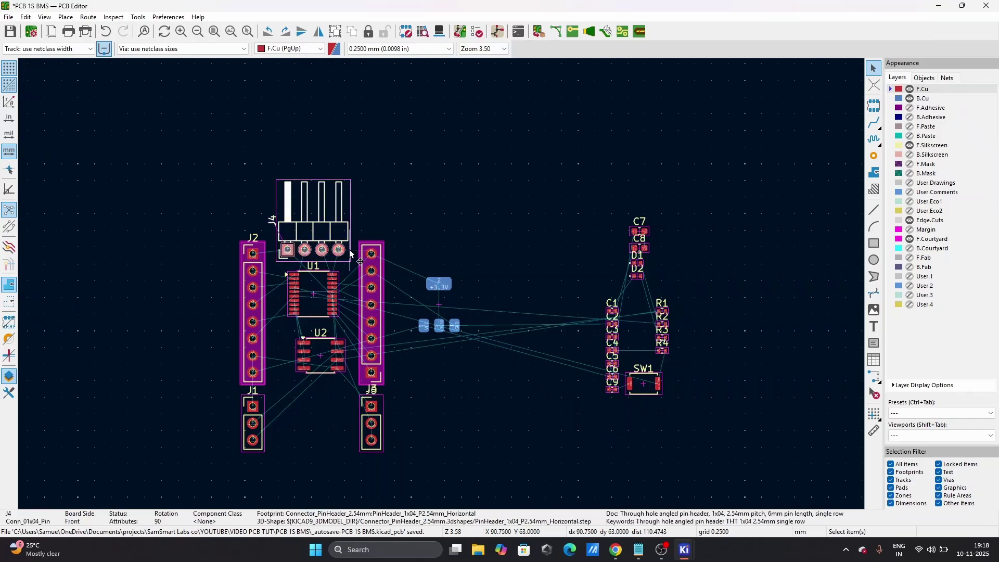
pyautogui.click(362, 256)
pyautogui.rightClick(363, 256)
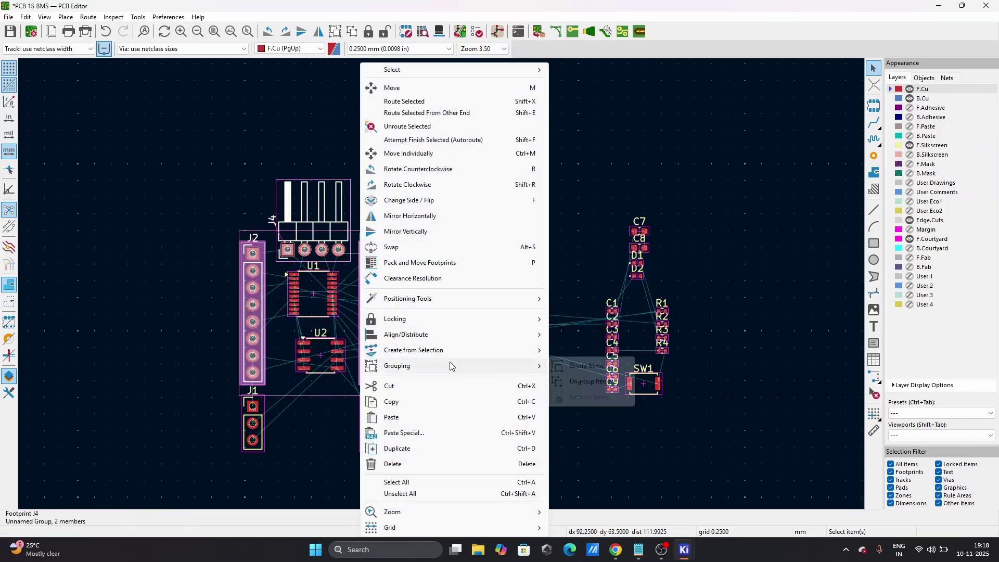
pyautogui.moveTo(517, 336)
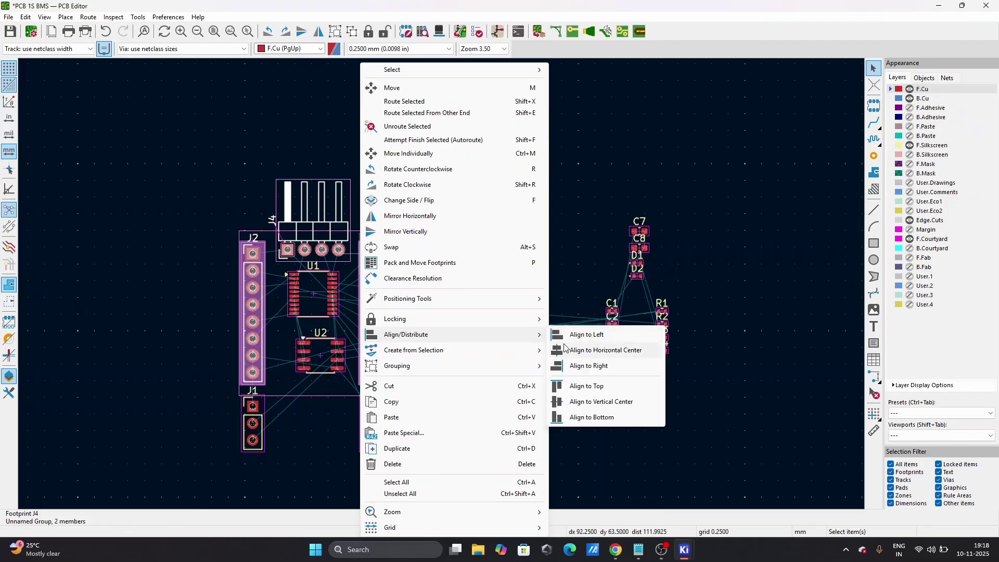
pyautogui.click(566, 350)
pyautogui.click(463, 178)
# - Move the three-pin header J1 up so it sits directly beneath J2
pyautogui.scroll(-4, 347, 284)
pyautogui.scroll(8, 440, 291)
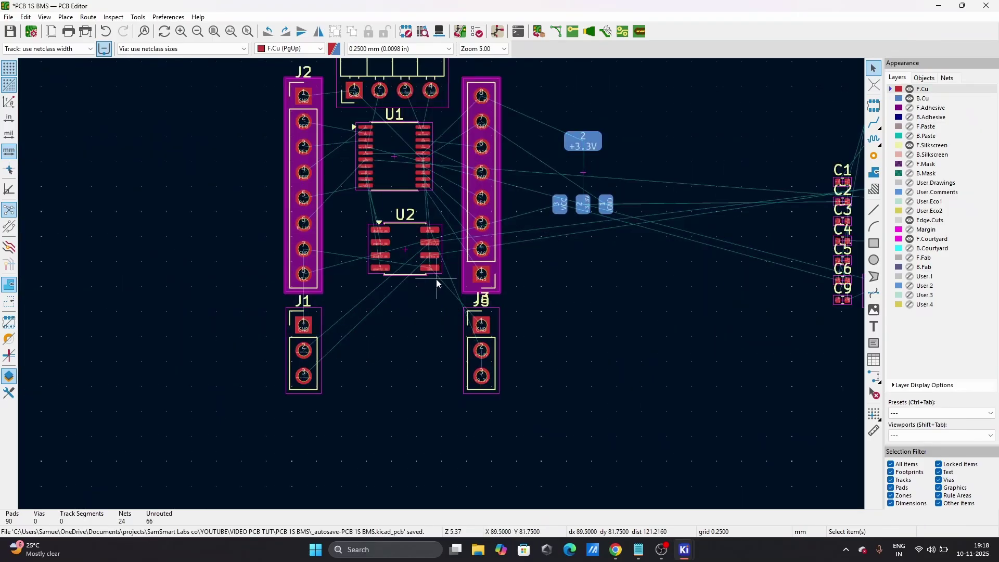
pyautogui.click(289, 305)
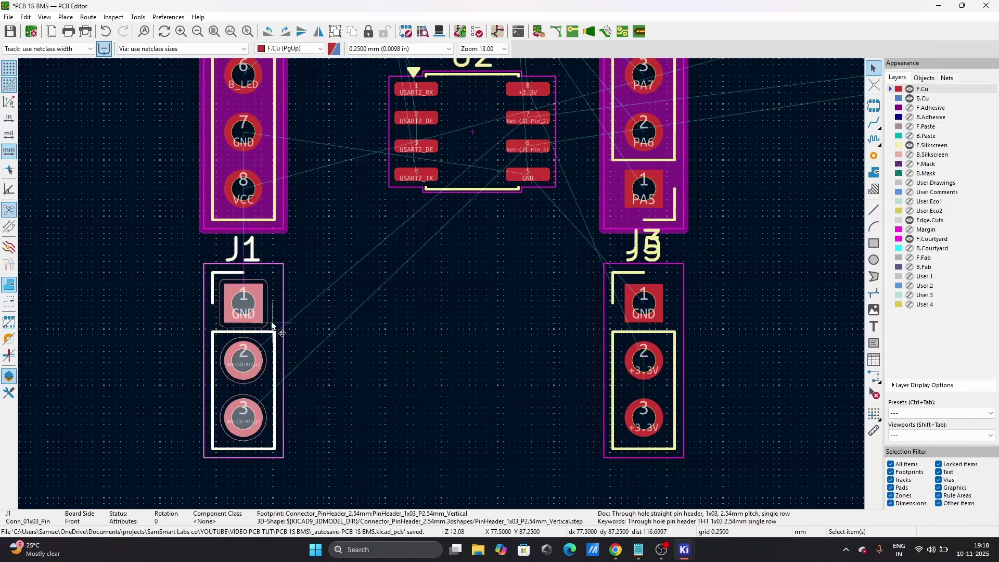
pyautogui.press('m')
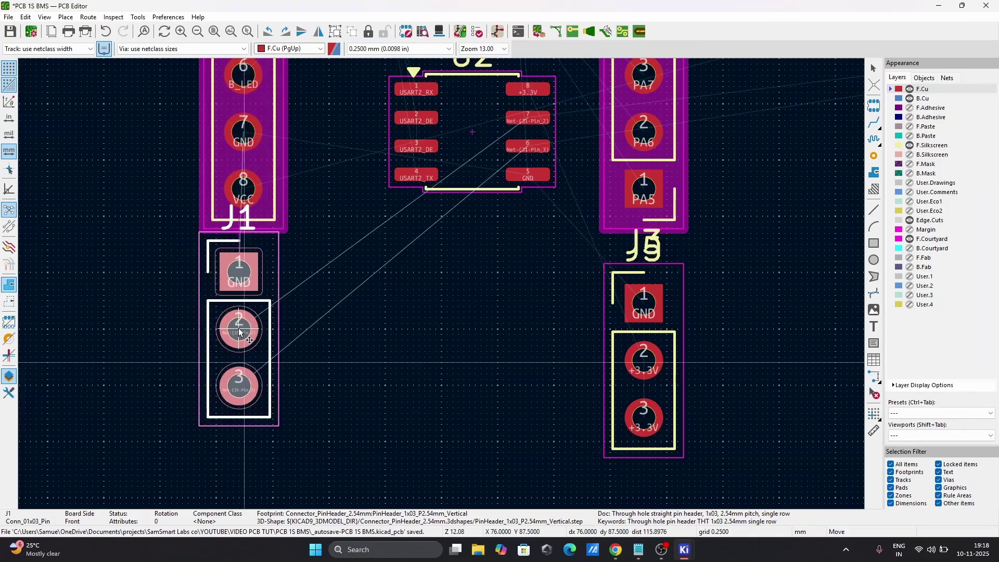
pyautogui.click(240, 333)
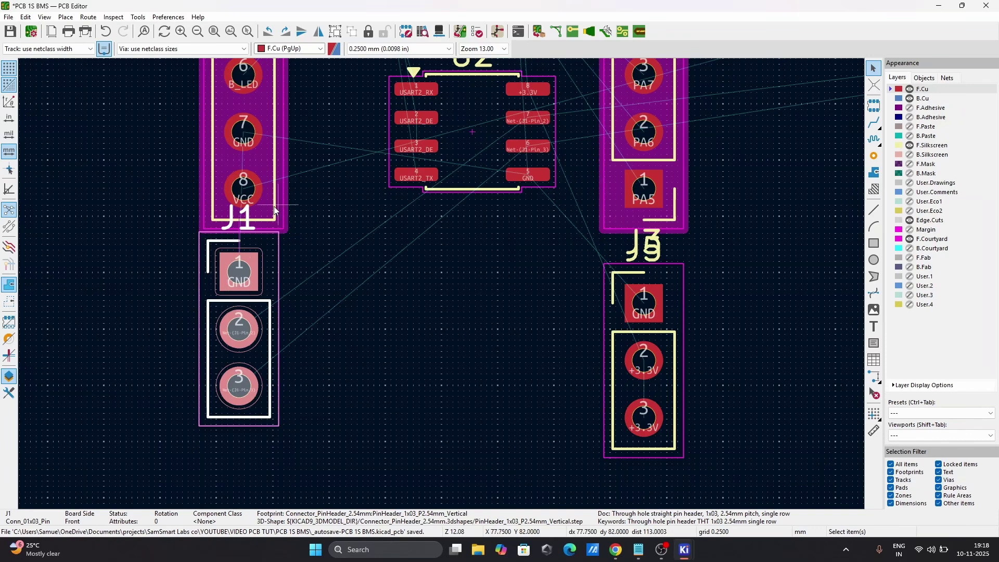
# - Ungroup headers J2 and J3 so each can be selected on its own
pyautogui.click(292, 232)
pyautogui.rightClick(429, 258)
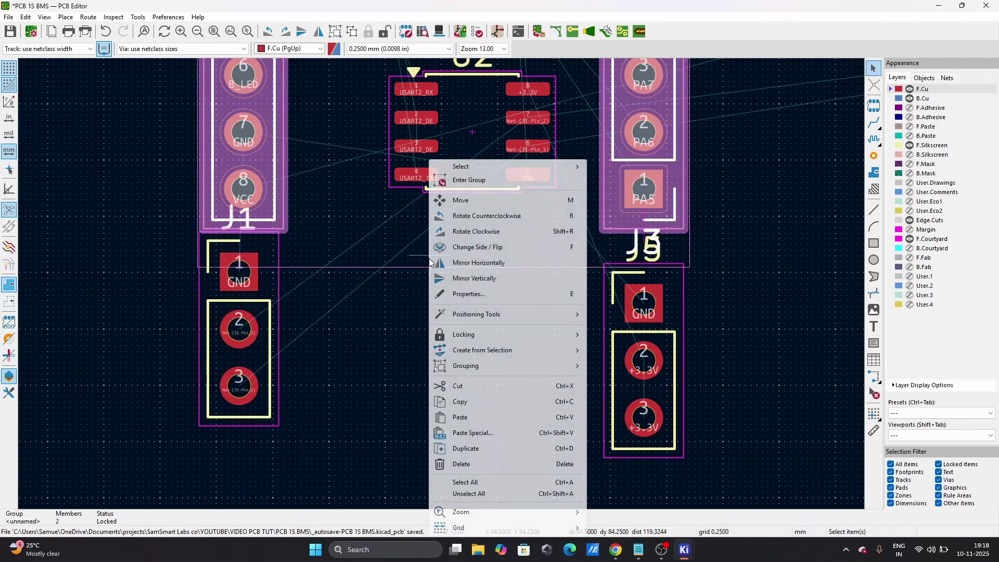
pyautogui.moveTo(495, 367)
pyautogui.click(611, 385)
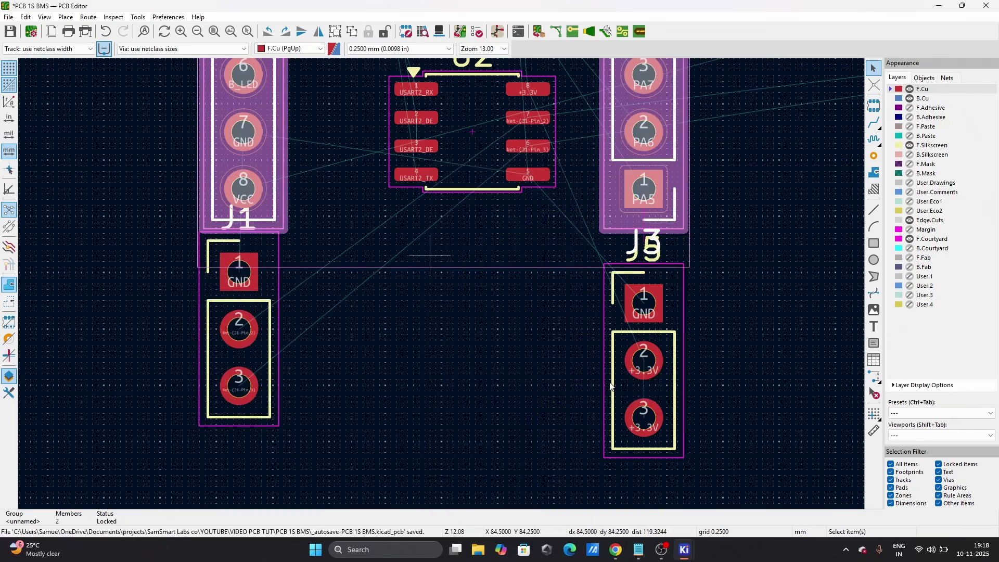
pyautogui.click(250, 195)
pyautogui.click(276, 273)
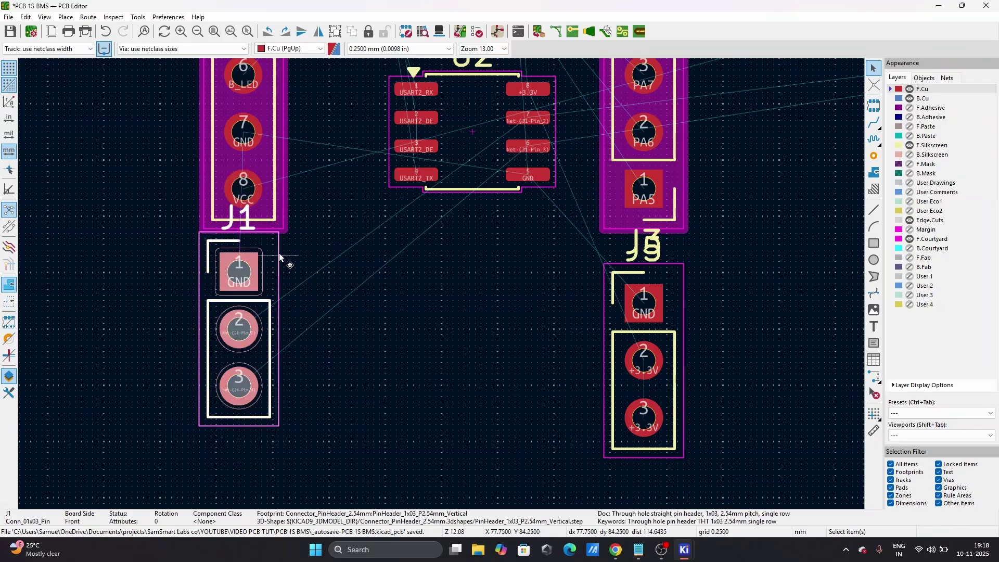
# - Align J1 to the horizontal center of J2 and lock J1 in position
pyautogui.click(272, 214)
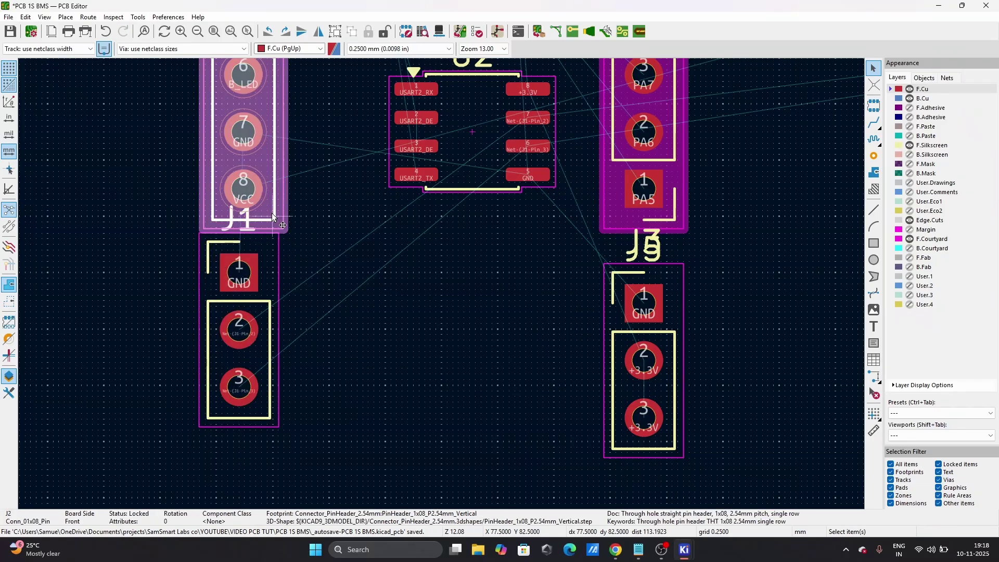
pyautogui.keyDown('shift'); pyautogui.click(276, 291); pyautogui.keyUp('shift')
pyautogui.rightClick(330, 291)
pyautogui.moveTo(372, 336)
pyautogui.click(520, 351)
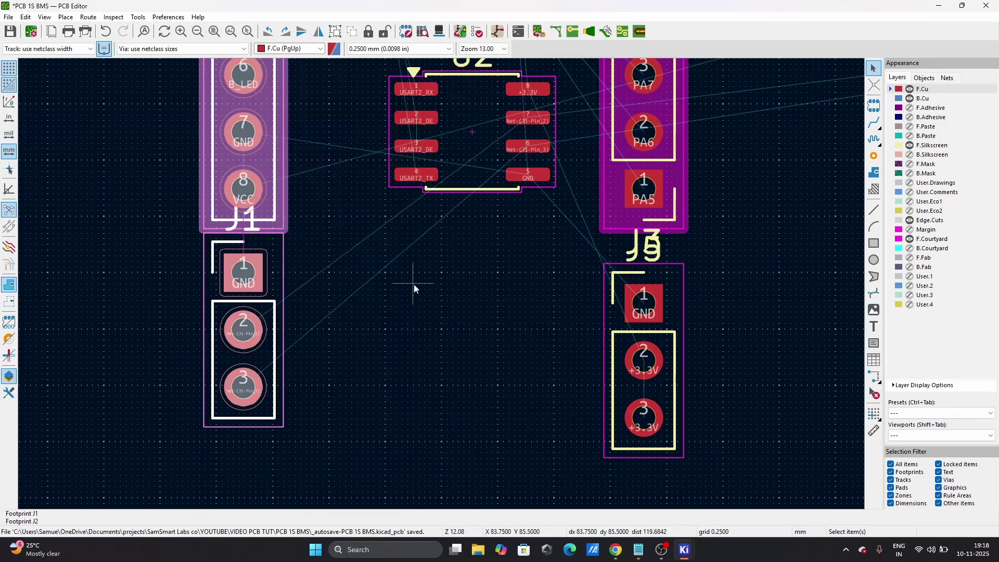
pyautogui.click(414, 283)
pyautogui.click(286, 287)
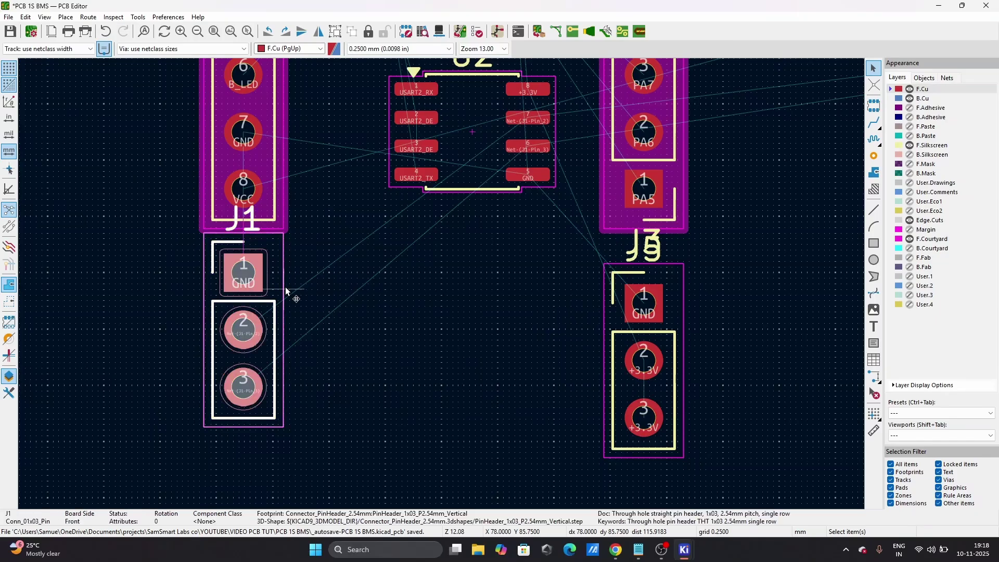
# - Align the three-pin header J5 to the vertical center of the locked header J1
pyautogui.click(618, 329)
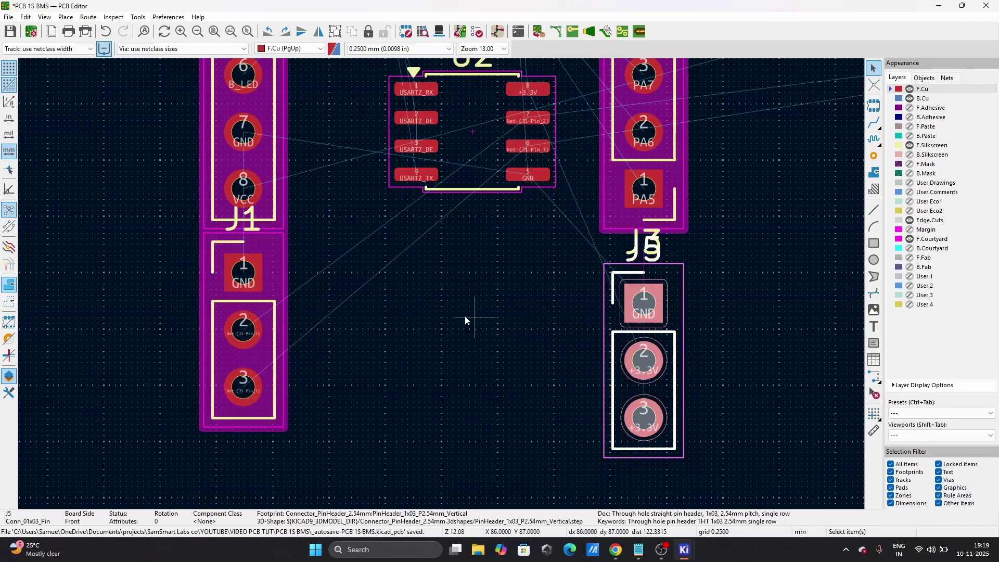
pyautogui.keyDown('shift'); pyautogui.click(256, 323); pyautogui.keyUp('shift')
pyautogui.rightClick(262, 323)
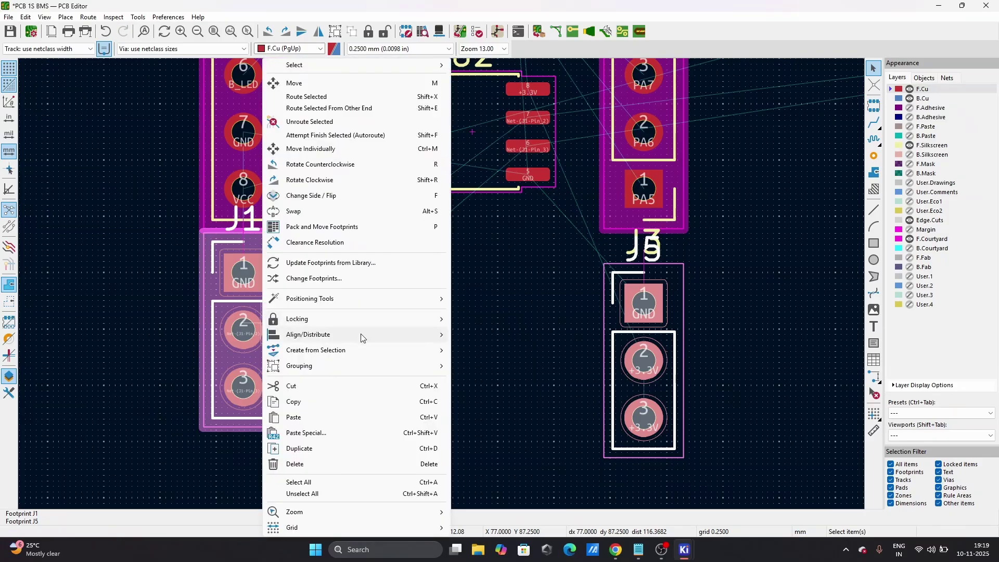
pyautogui.moveTo(359, 350)
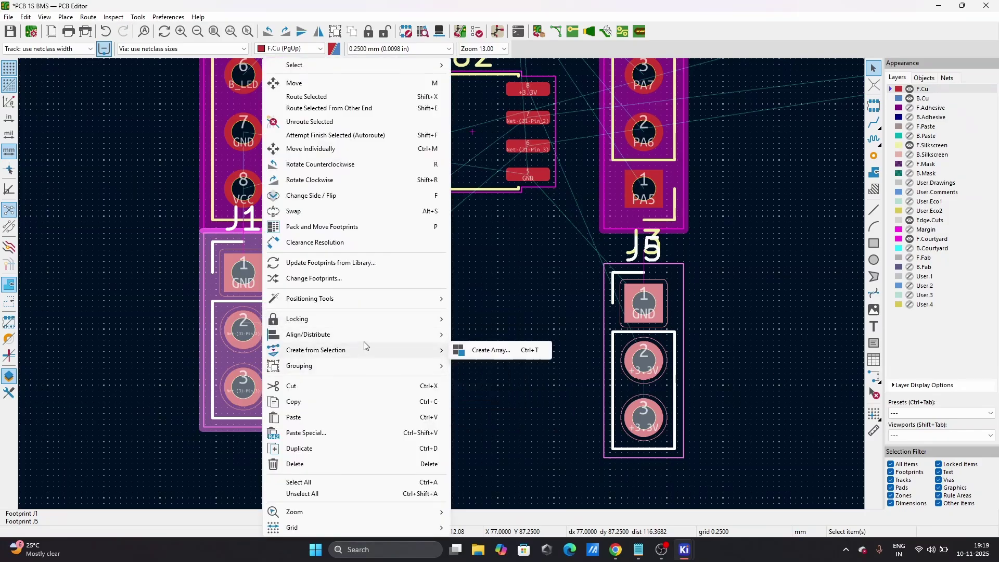
pyautogui.click(476, 400)
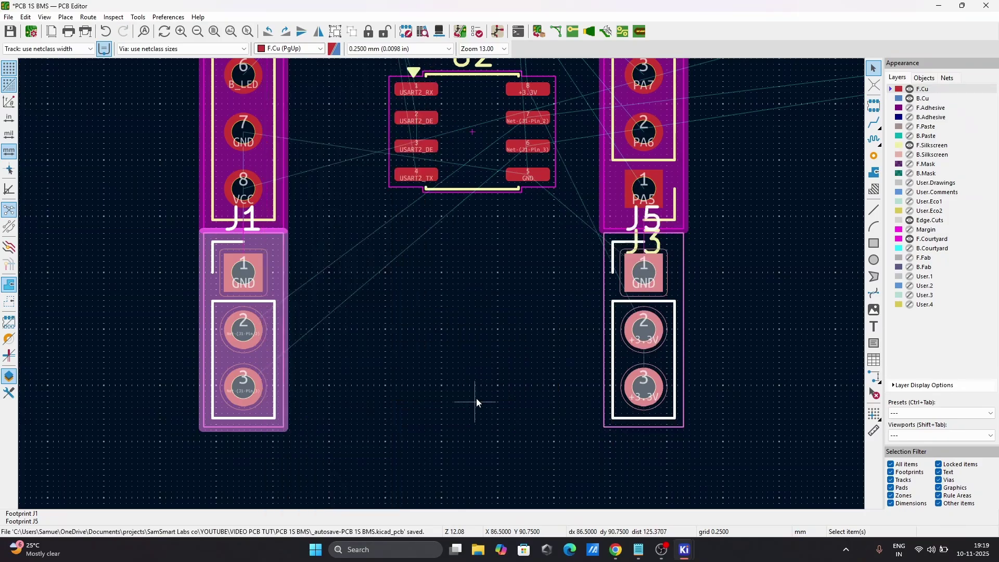
pyautogui.click(522, 367)
# - Align J5 to the horizontal center of the locked header J3 above it
pyautogui.click(607, 298)
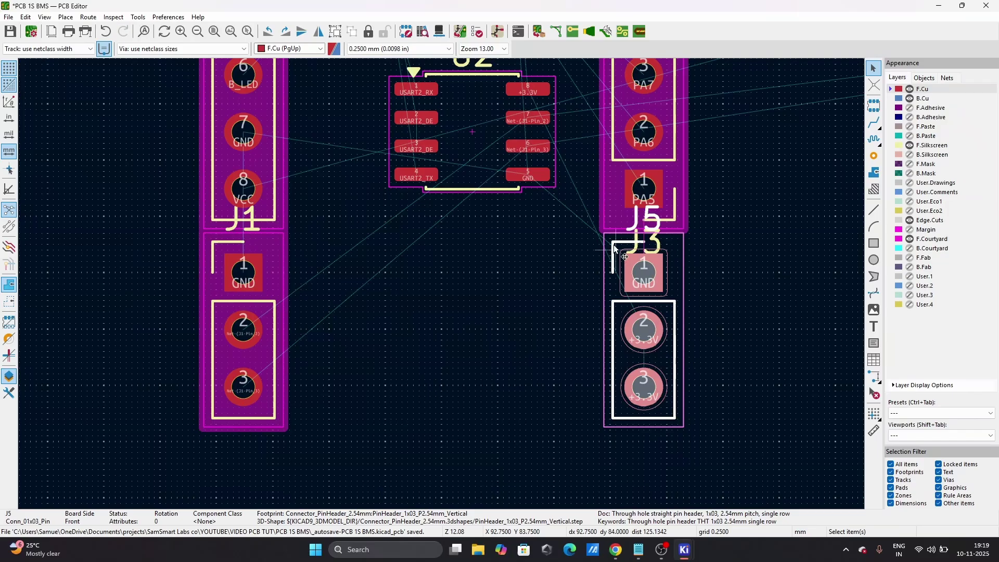
pyautogui.keyDown('shift'); pyautogui.click(613, 204); pyautogui.keyUp('shift')
pyautogui.rightClick(612, 204)
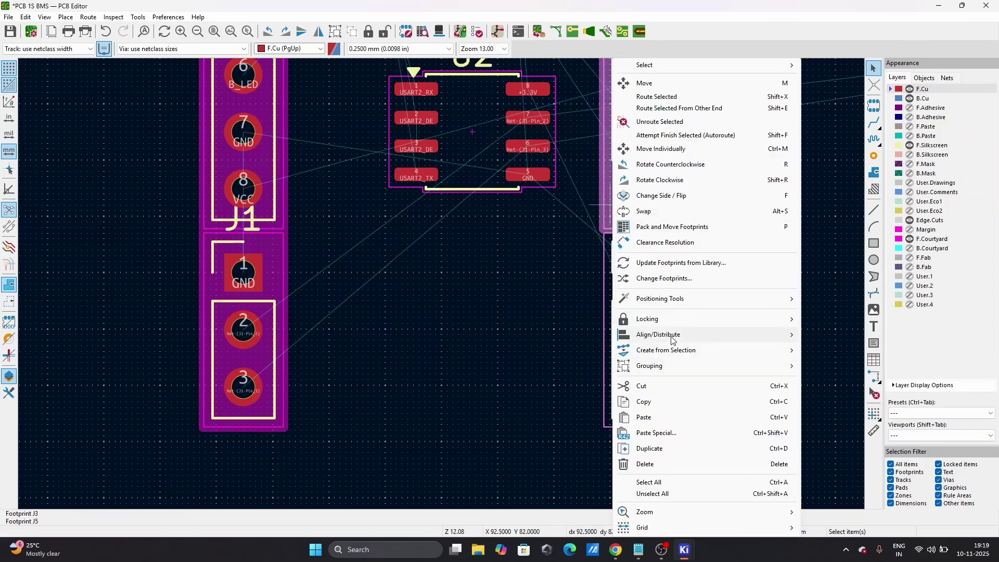
pyautogui.moveTo(671, 340)
pyautogui.click(843, 350)
pyautogui.click(558, 317)
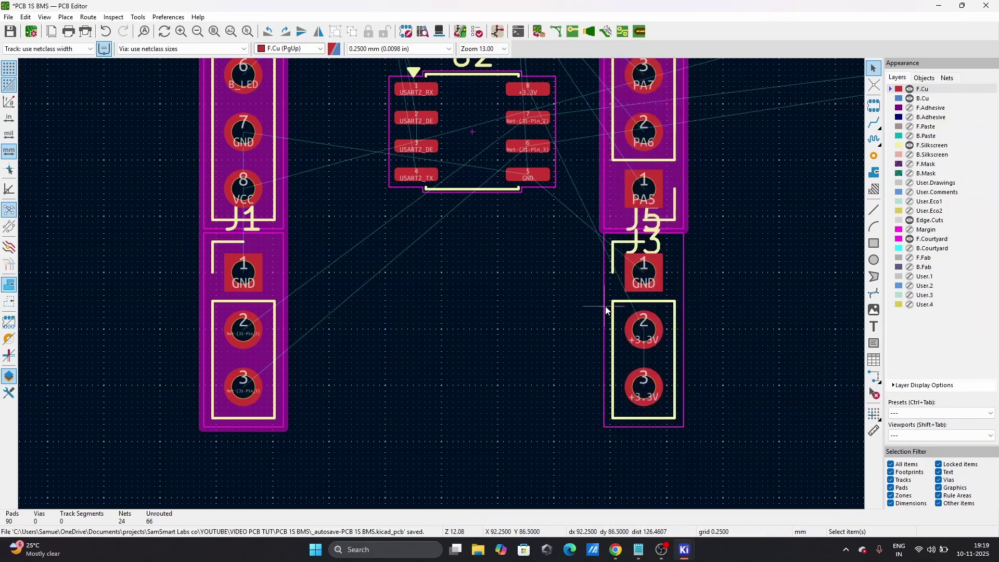
# - Delete the silkscreen reference texts of headers J3, J5, J1 and J2
pyautogui.click(606, 311)
pyautogui.click(647, 231)
pyautogui.click(807, 257)
pyautogui.click(654, 243)
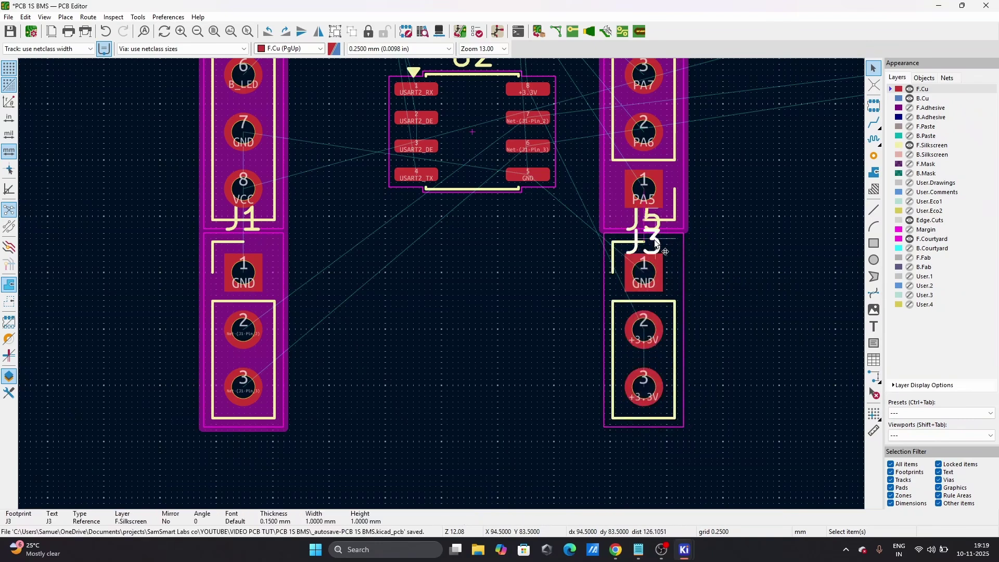
pyautogui.press('Delete')
pyautogui.click(648, 226)
pyautogui.press('Delete')
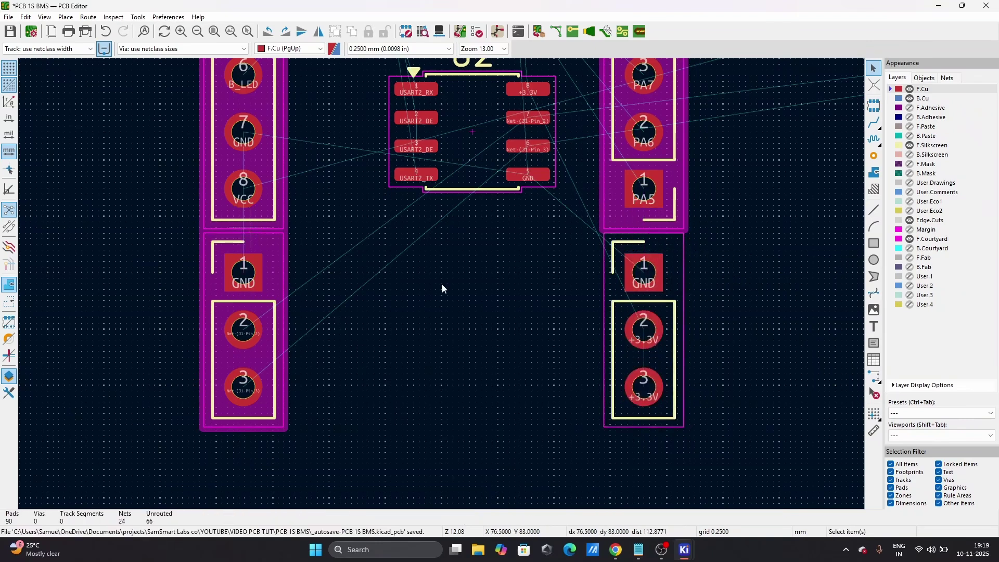
pyautogui.scroll(-4, 443, 284)
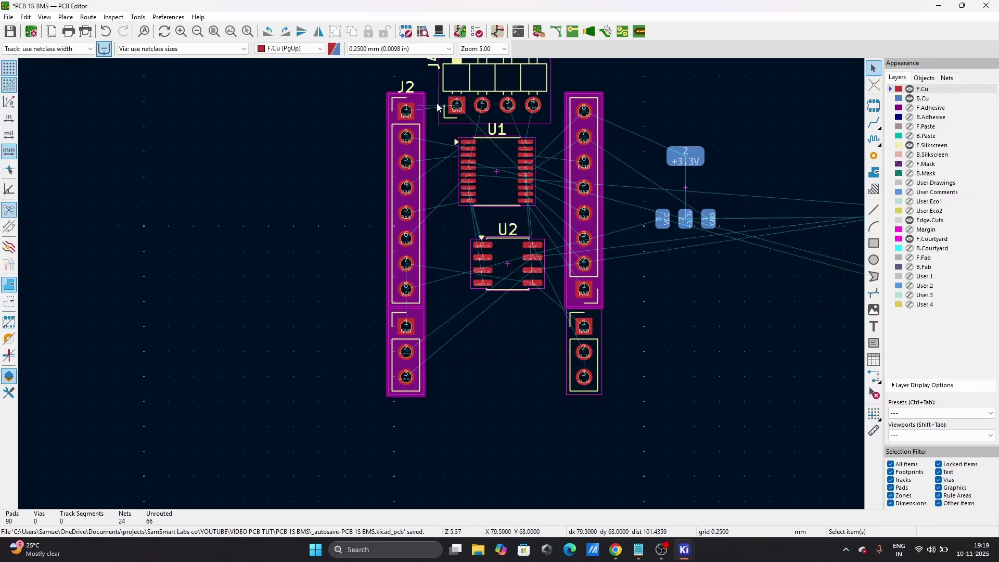
pyautogui.click(410, 87)
pyautogui.press('Delete')
# - Lock the three-pin header J5 in position beneath J3
pyautogui.click(570, 325)
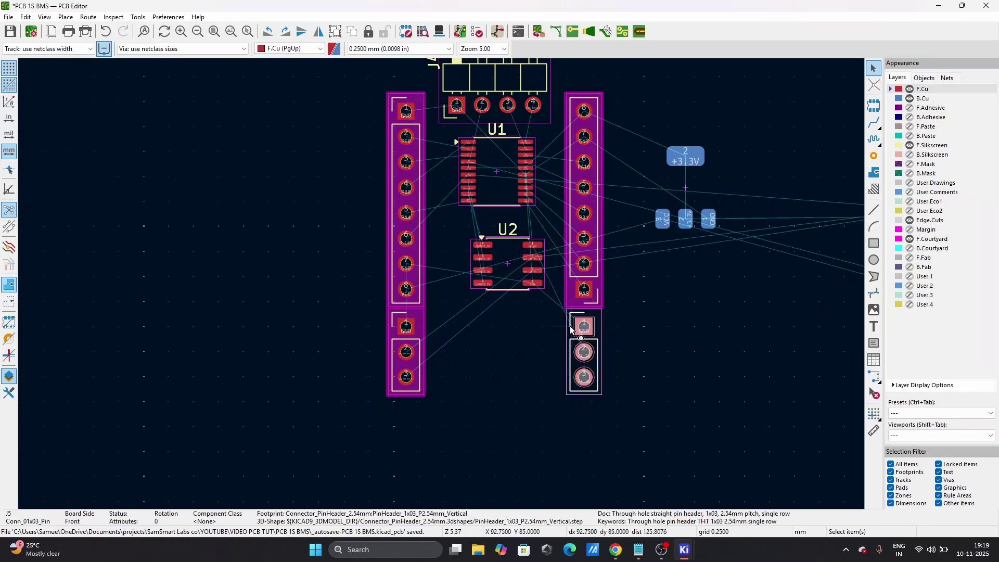
pyautogui.press('l')
pyautogui.click(639, 332)
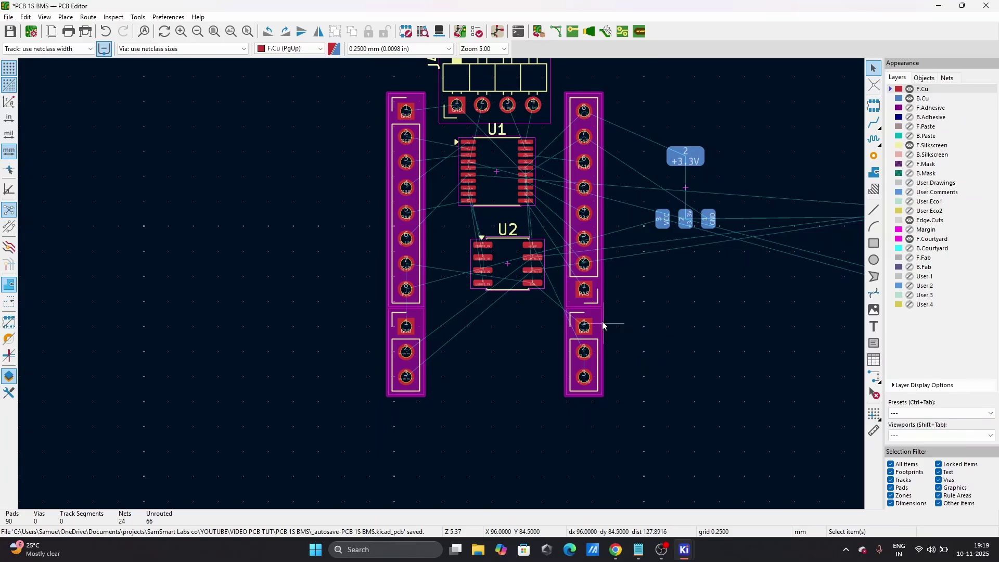
# - Examine the placement of the headers, U1 and U2 on the board in the 3D Viewer from several angles
pyautogui.scroll(-3, 442, 284)
pyautogui.scroll(3, 442, 284)
pyautogui.scroll(-1, 444, 282)
pyautogui.scroll(3, 444, 282)
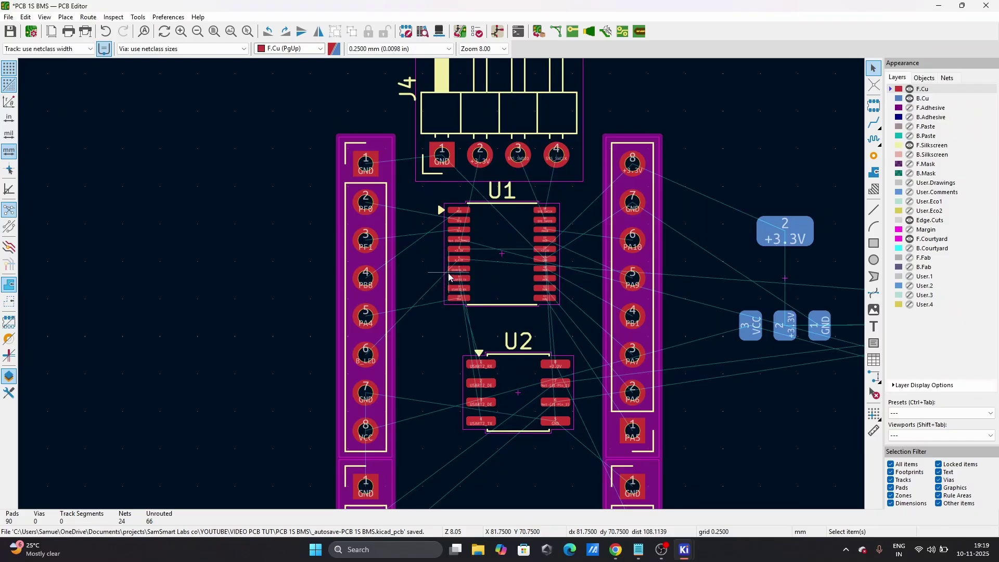
pyautogui.hotkey('alt', '3')
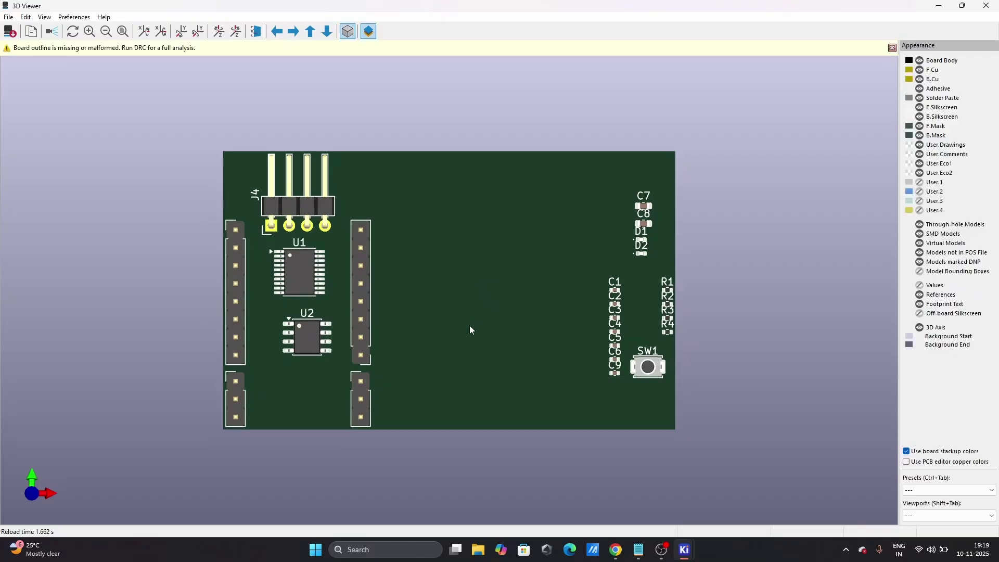
pyautogui.moveTo(462, 230); pyautogui.dragTo(370, 309)
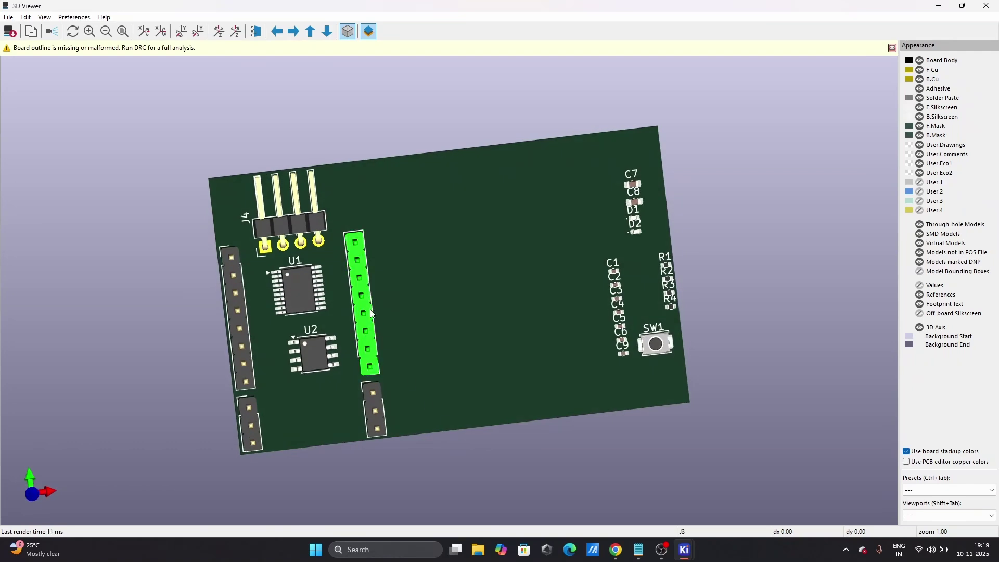
pyautogui.moveTo(602, 312); pyautogui.dragTo(834, 97)
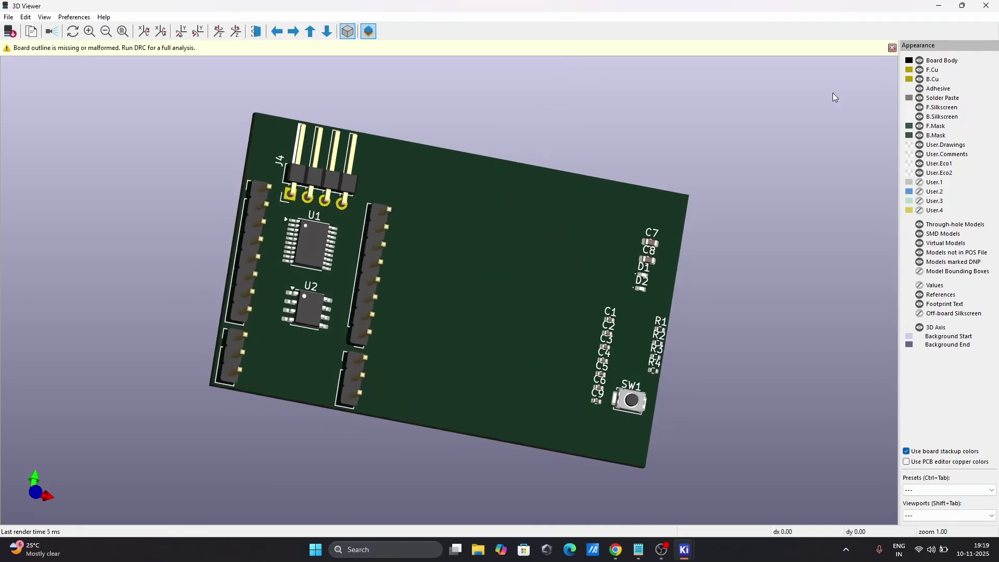
# - Close the 3D Viewer and draw a 22 × 31 mm rectangular board outline on Edge.Cuts around the side headers, using a 1 mm grid
pyautogui.click(985, 8)
pyautogui.scroll(-4, 444, 286)
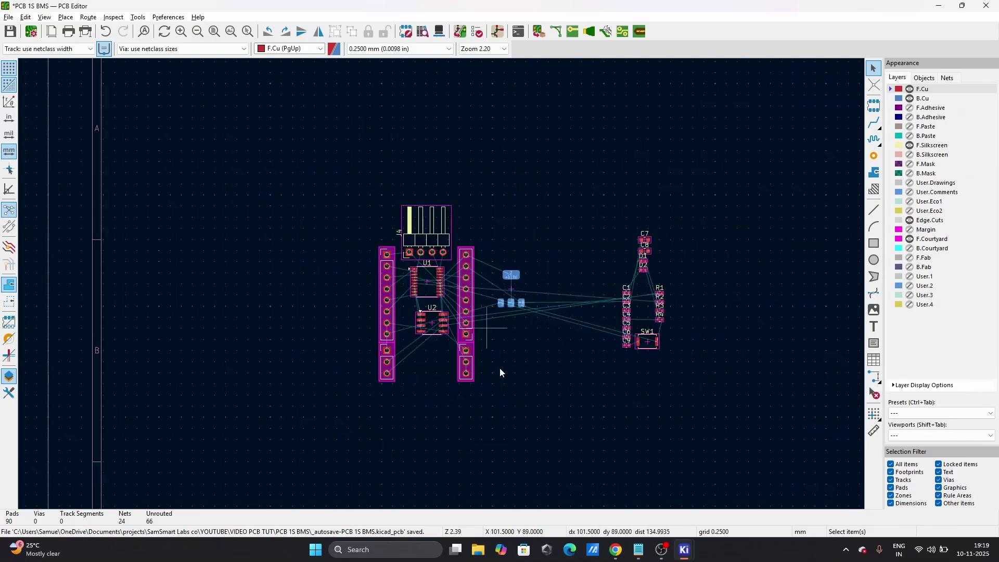
pyautogui.click(874, 242)
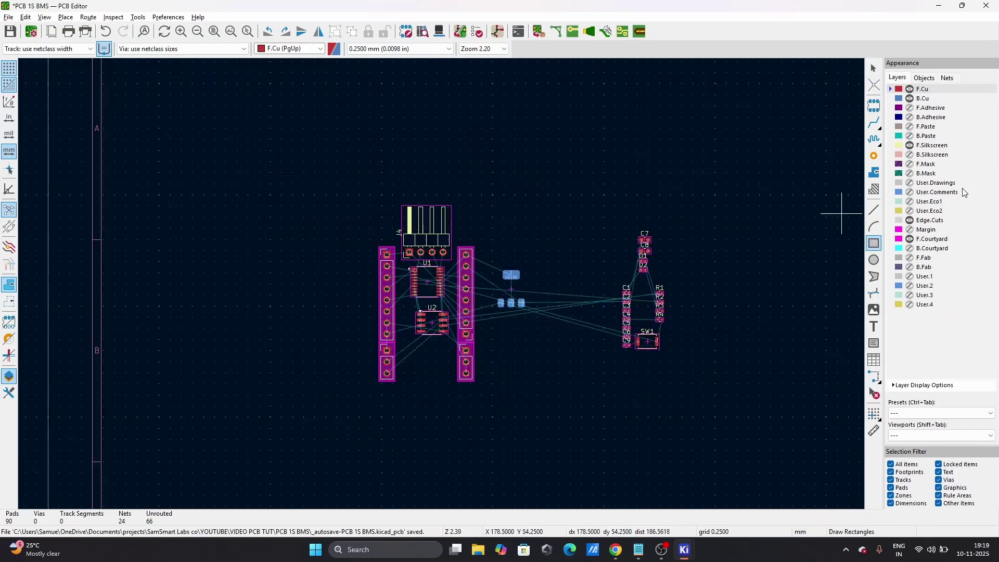
pyautogui.click(902, 221)
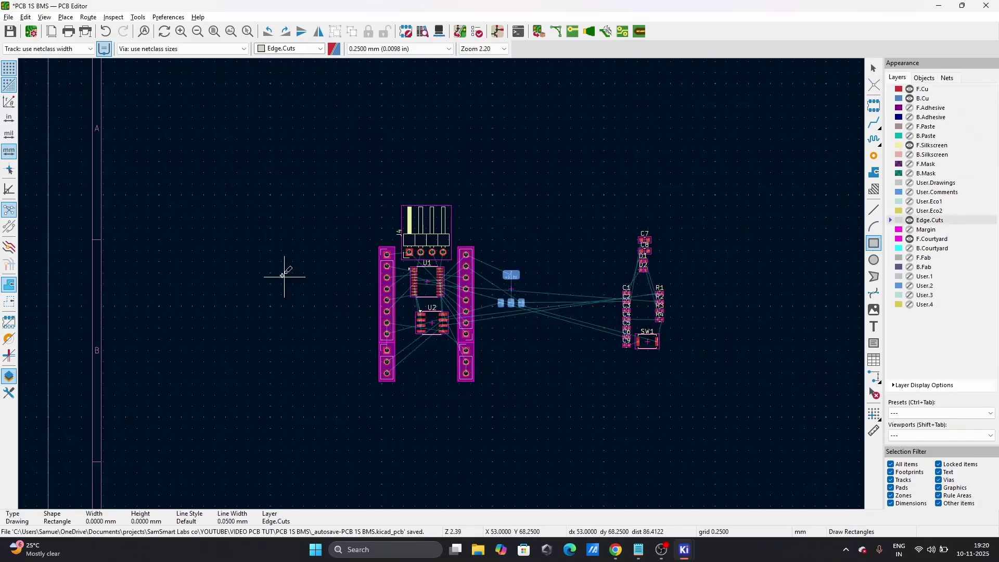
pyautogui.scroll(4, 323, 270)
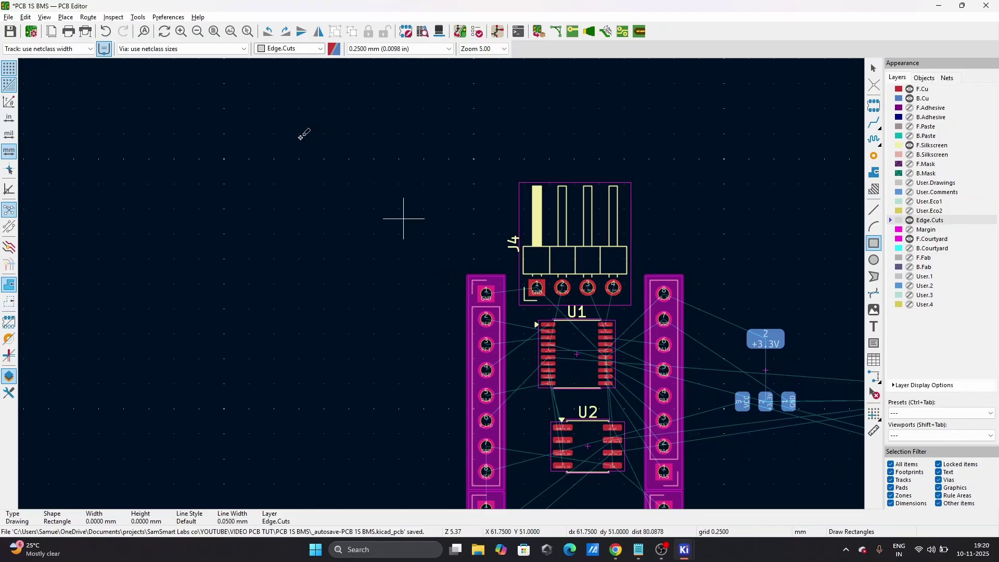
pyautogui.click(385, 48)
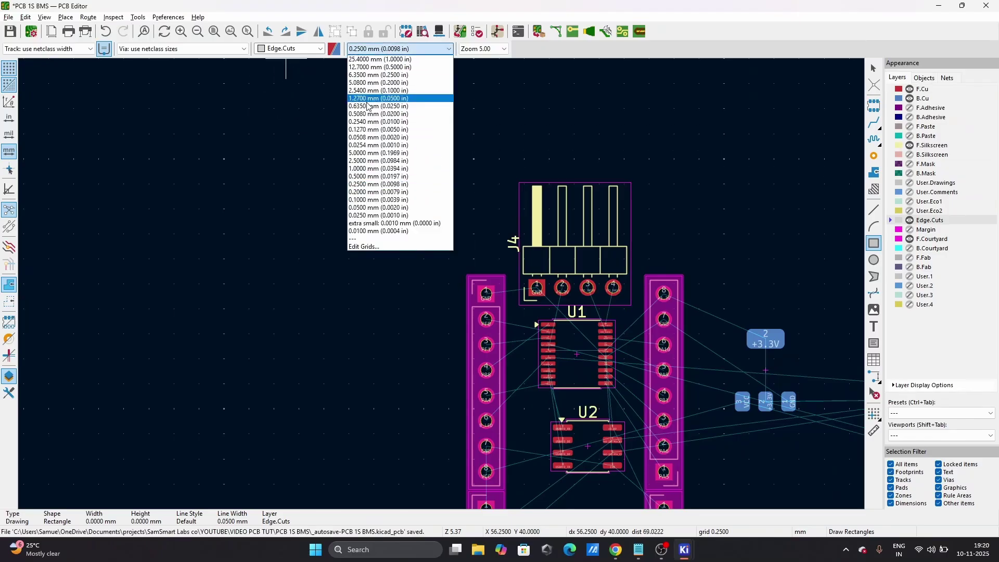
pyautogui.click(369, 168)
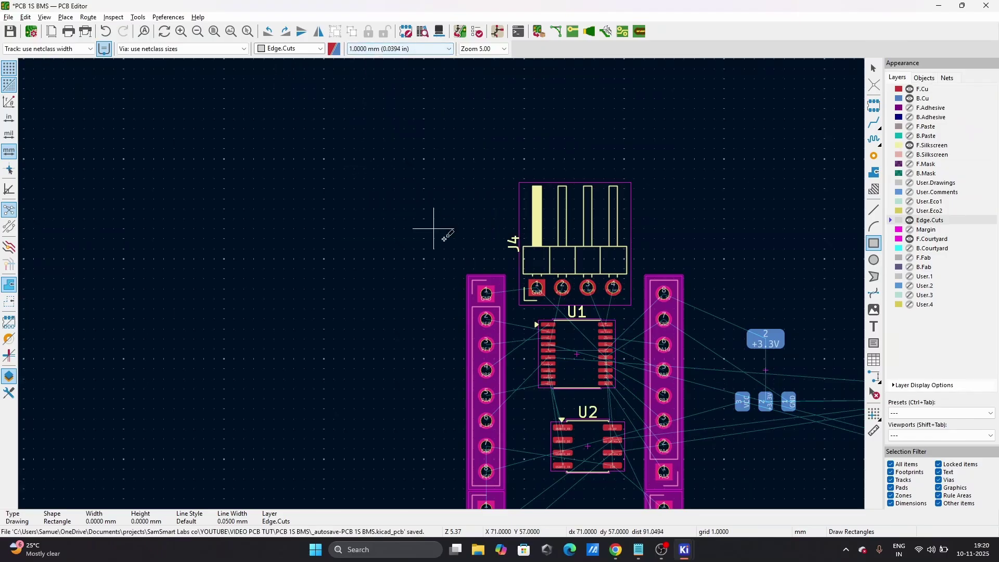
pyautogui.click(463, 268)
pyautogui.scroll(-2, 590, 429)
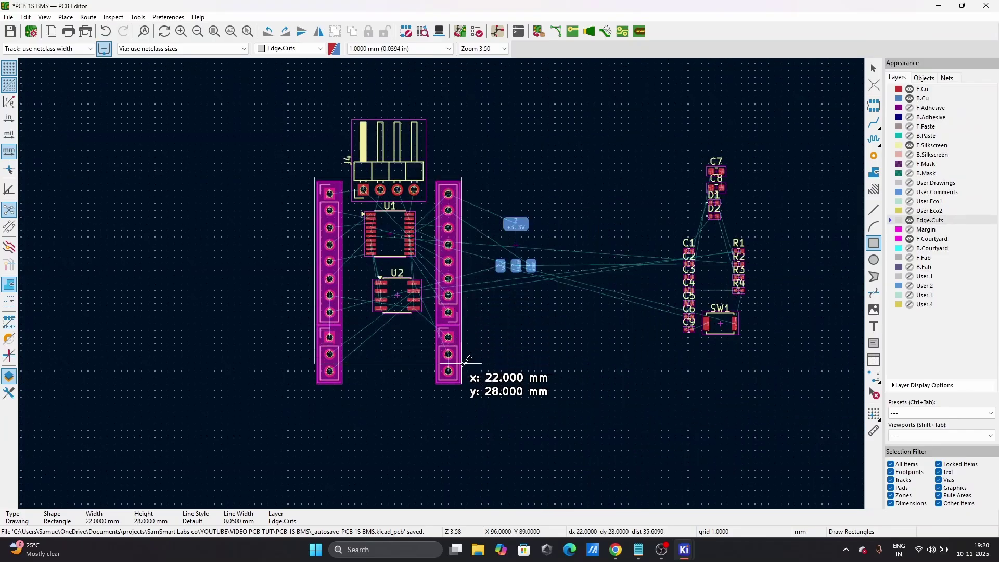
pyautogui.click(462, 384)
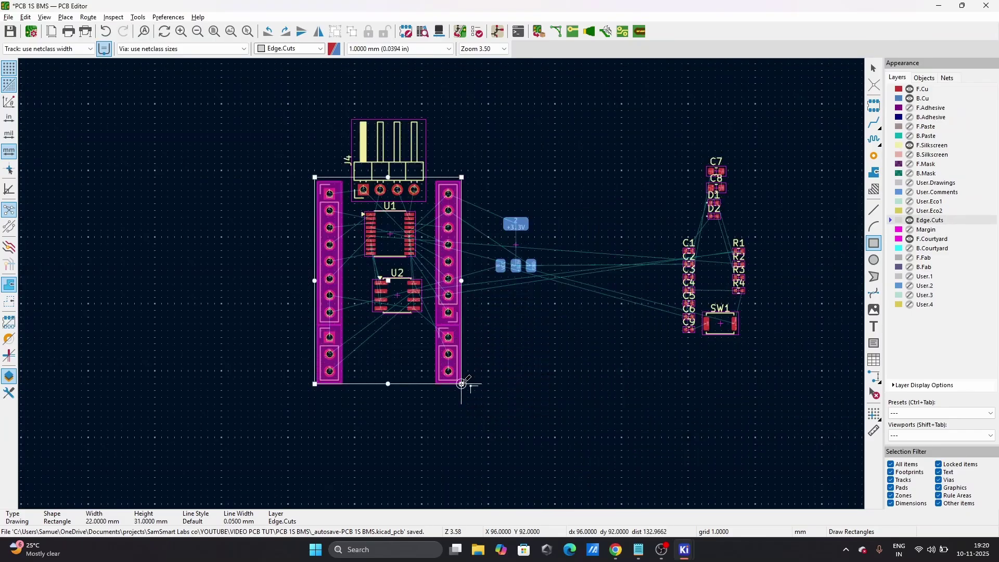
pyautogui.scroll(3, 344, 190)
pyautogui.press('Escape')
# - Set the grid to 0.1 mm and move the board outline's left edge inward to make the outline 21.4 mm wide
pyautogui.scroll(2, 328, 274)
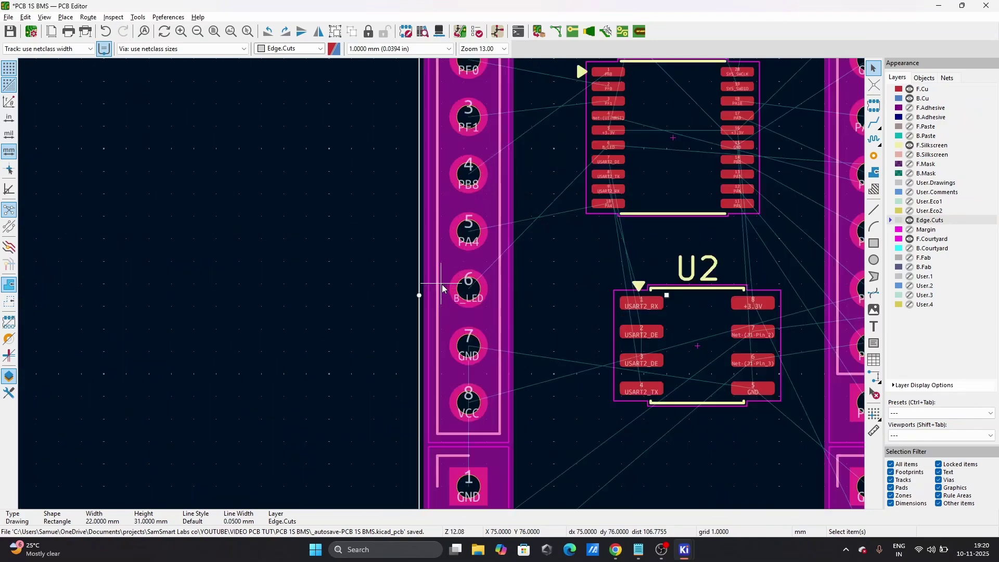
pyautogui.click(408, 264)
pyautogui.click(420, 296)
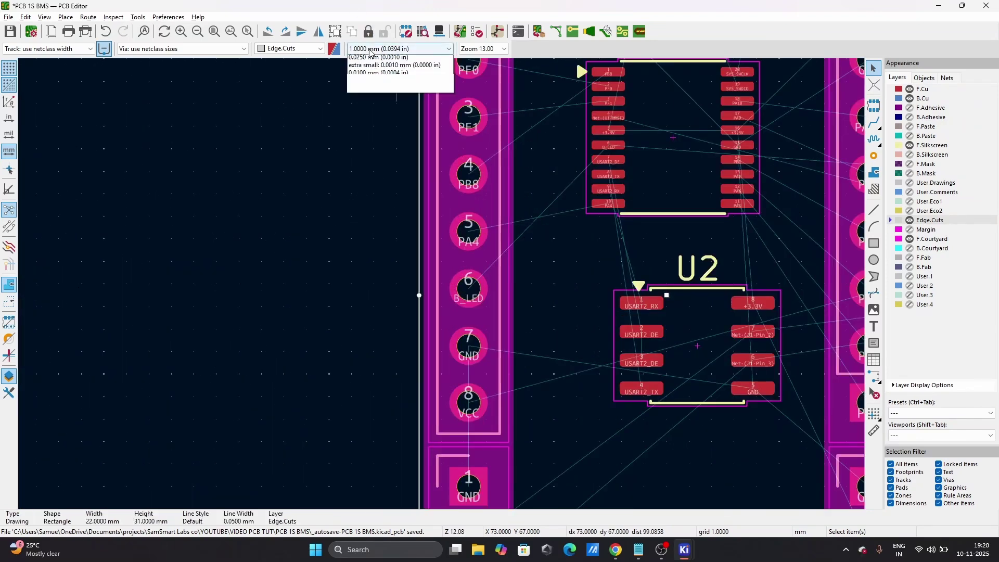
pyautogui.click(401, 48)
pyautogui.click(398, 206)
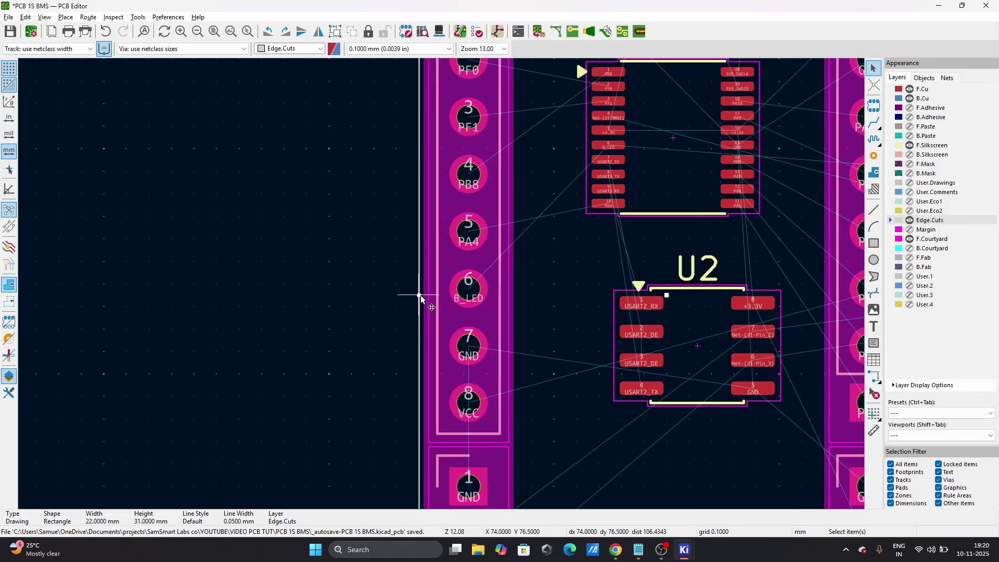
pyautogui.moveTo(420, 295); pyautogui.dragTo(432, 299)
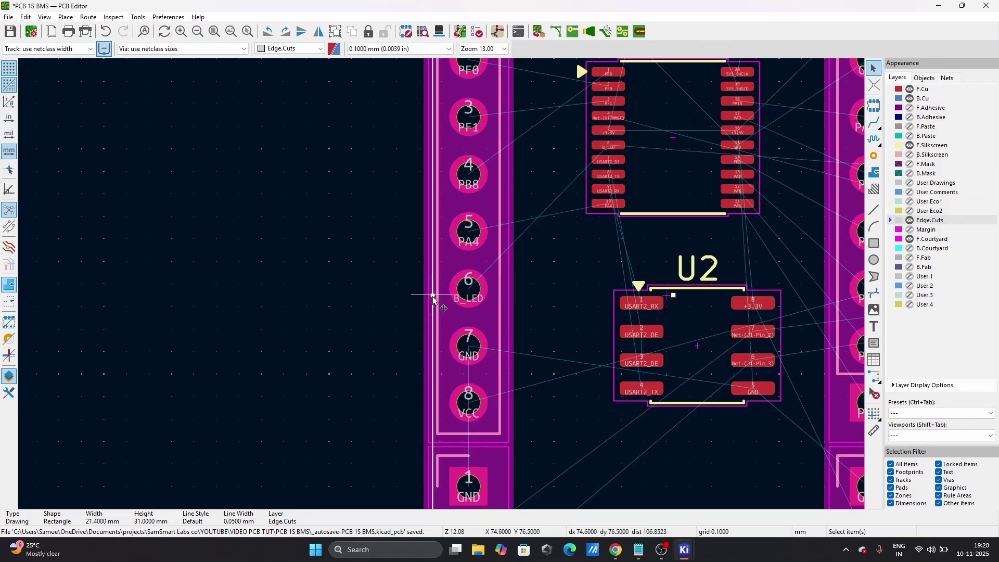
# - Move the board outline's right edge inward over the header courtyards to make the outline 21 mm wide
pyautogui.scroll(-5, 398, 271)
pyautogui.scroll(5, 562, 291)
pyautogui.click(510, 243)
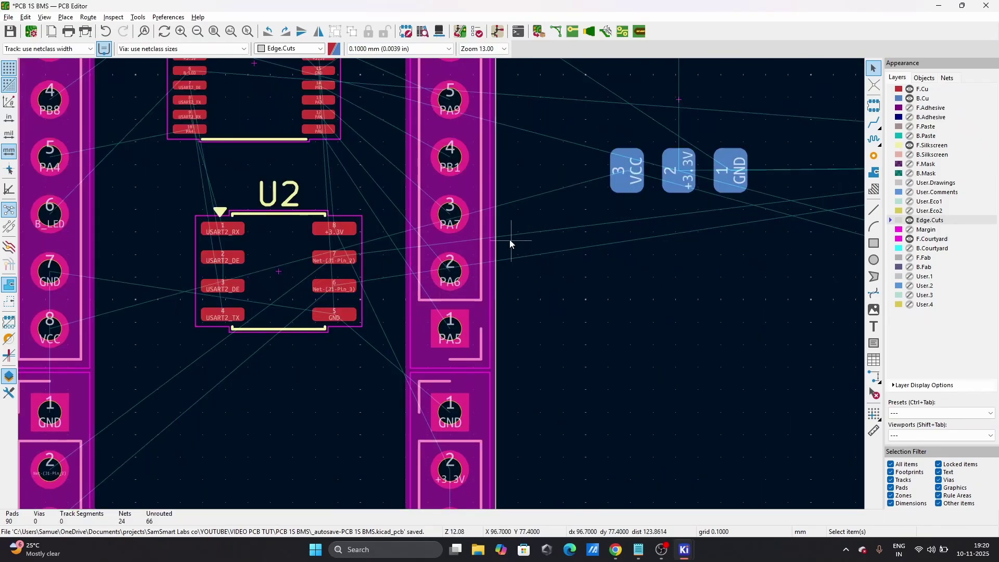
pyautogui.click(495, 228)
pyautogui.moveTo(495, 223); pyautogui.dragTo(487, 223)
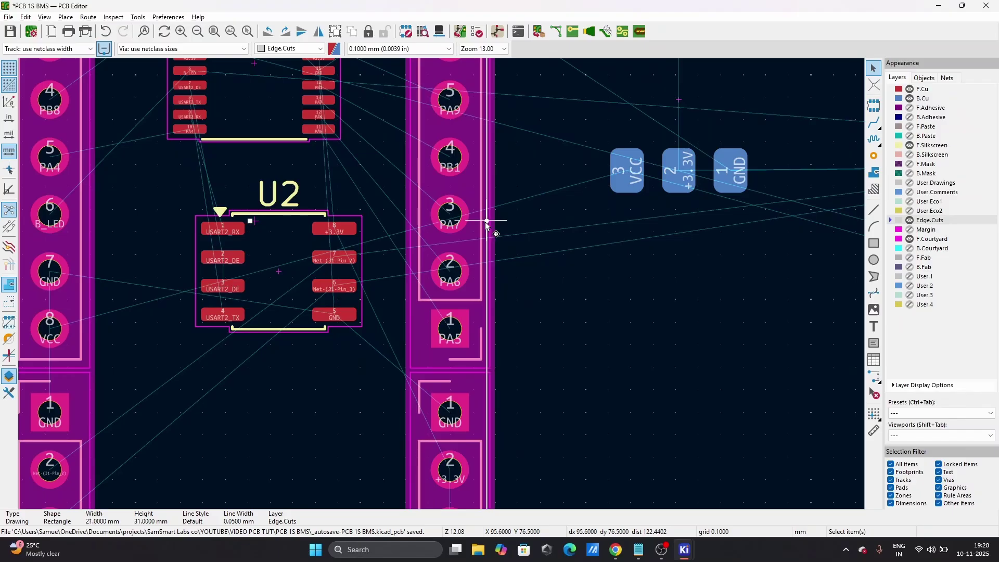
pyautogui.press('Escape')
# - Lower the board outline's top edge to the upper end of the side headers, making the outline 30.1 mm high
pyautogui.scroll(-1, 365, 238)
pyautogui.scroll(3, 237, 300)
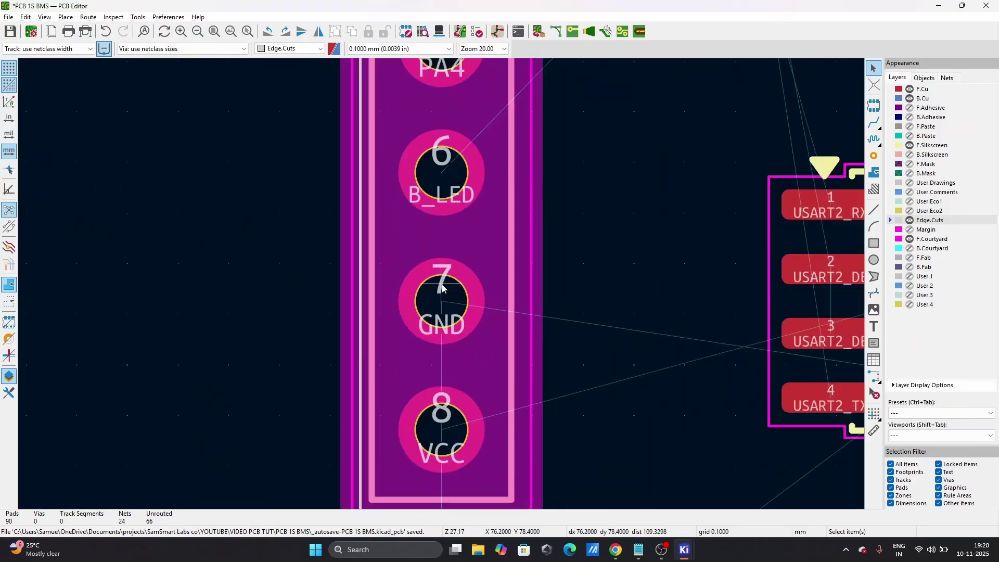
pyautogui.scroll(-3, 447, 265)
pyautogui.scroll(5, 463, 281)
pyautogui.click(467, 290)
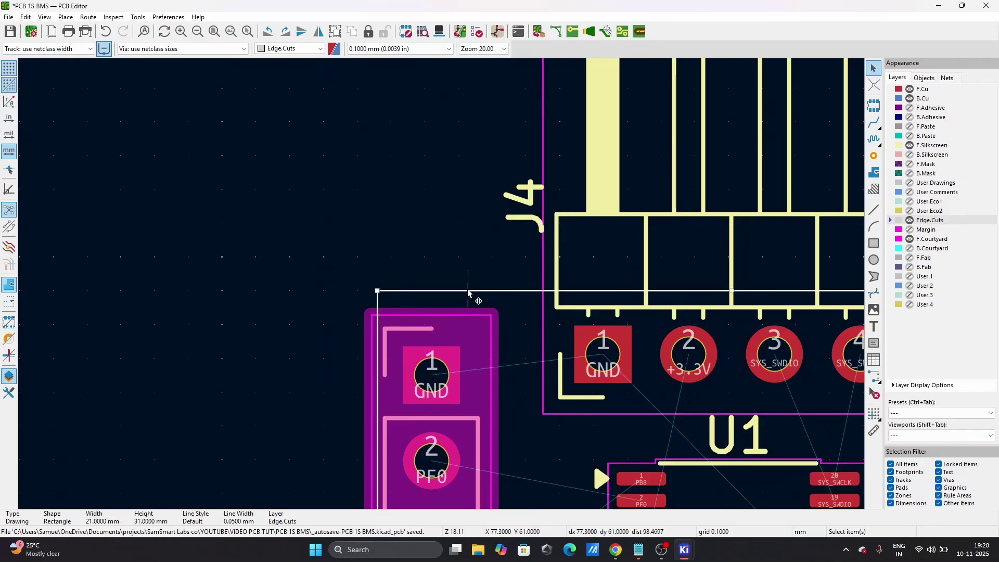
pyautogui.scroll(-1, 486, 297)
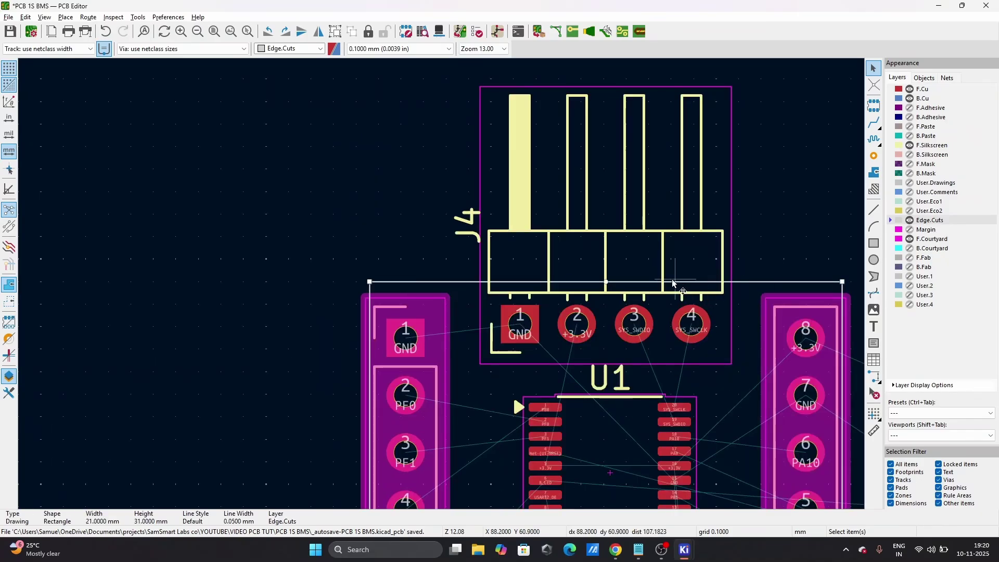
pyautogui.moveTo(606, 282); pyautogui.dragTo(605, 302)
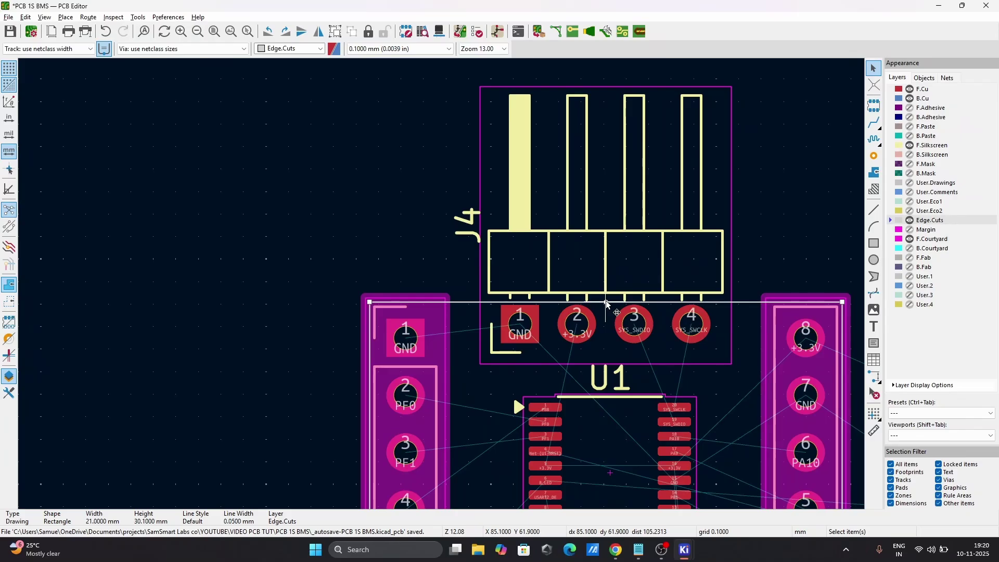
# - Raise the board outline's bottom edge to make the outline 29.8 mm high
pyautogui.scroll(-6, 605, 304)
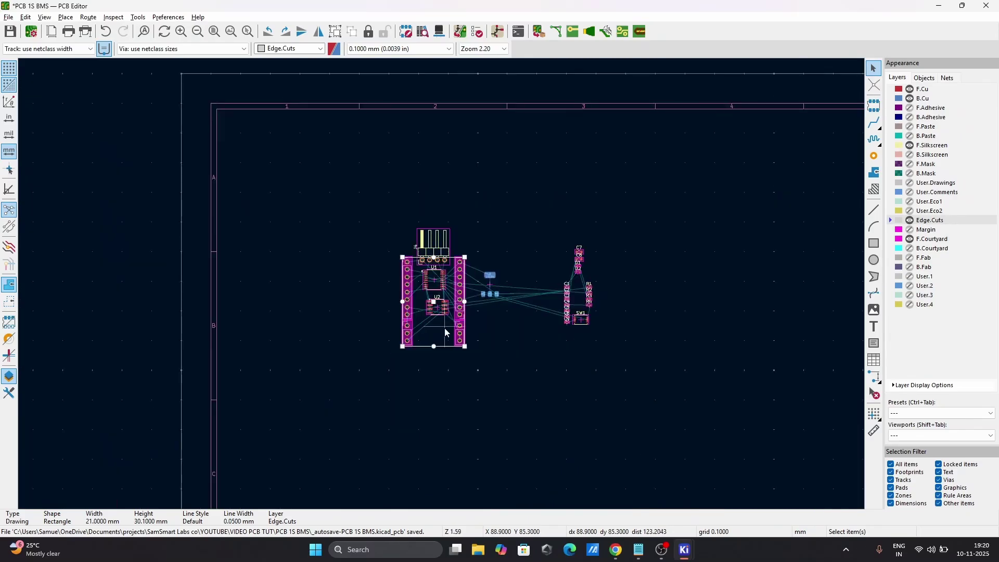
pyautogui.scroll(8, 442, 286)
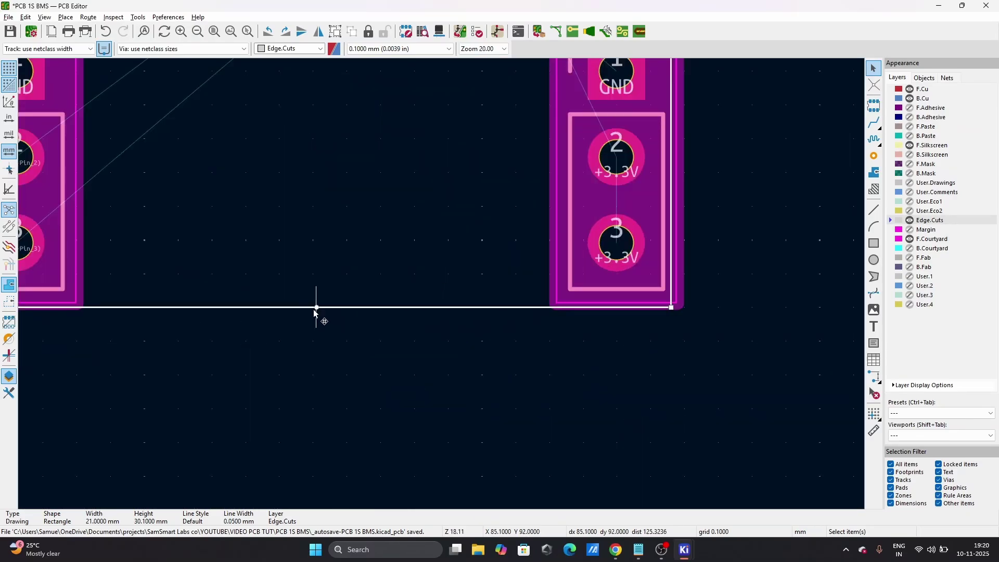
pyautogui.moveTo(316, 308); pyautogui.dragTo(318, 298)
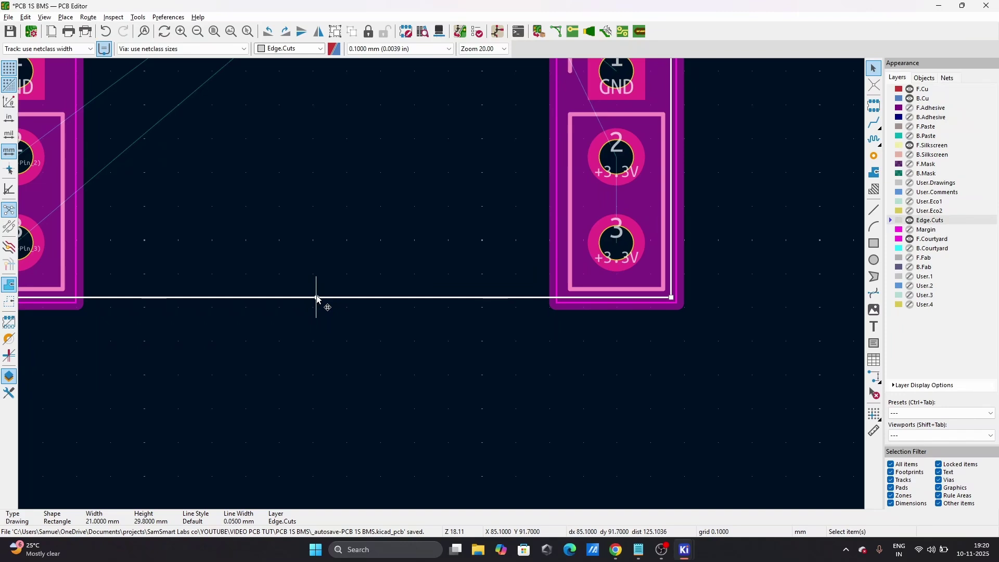
pyautogui.click(328, 345)
# - Rotate U2 to -90° and place it below U1, between the two header columns, with its USART2 pads facing U1
pyautogui.scroll(-6, 328, 346)
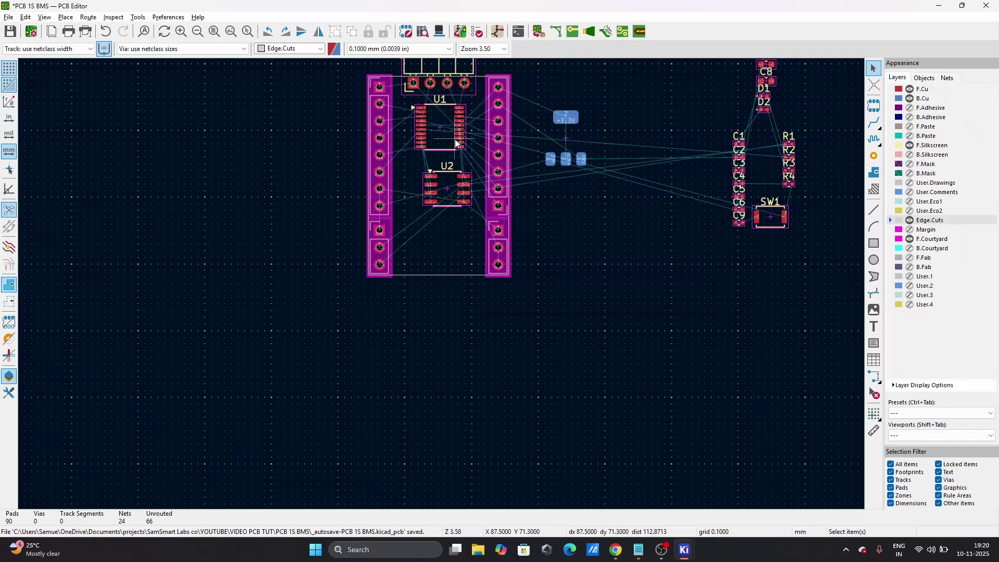
pyautogui.scroll(-3, 455, 139)
pyautogui.scroll(6, 437, 298)
pyautogui.moveTo(450, 308); pyautogui.dragTo(402, 345)
pyautogui.press('r')
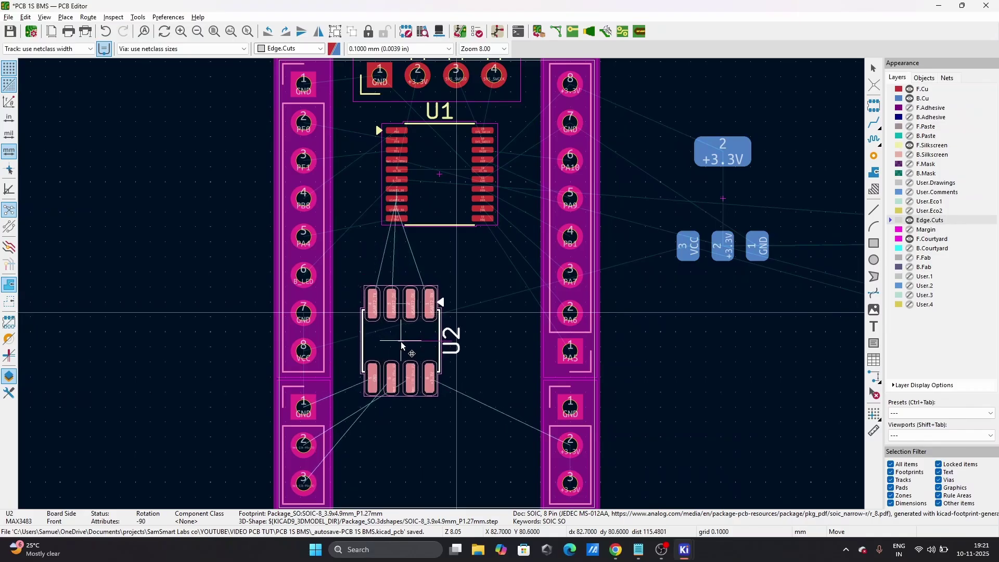
pyautogui.scroll(-3, 402, 345)
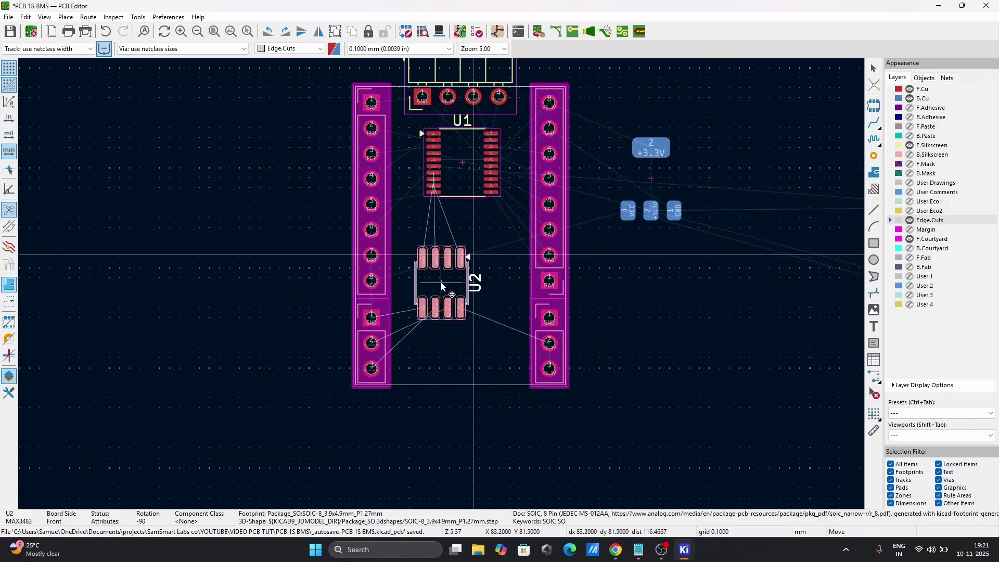
pyautogui.click(441, 284)
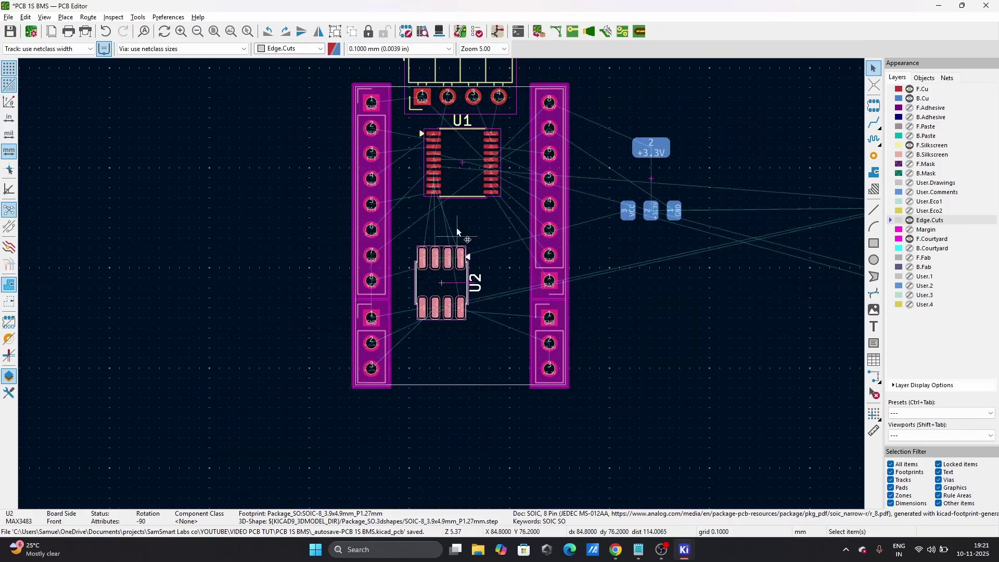
pyautogui.click(467, 190)
pyautogui.press('m')
pyautogui.click(491, 194)
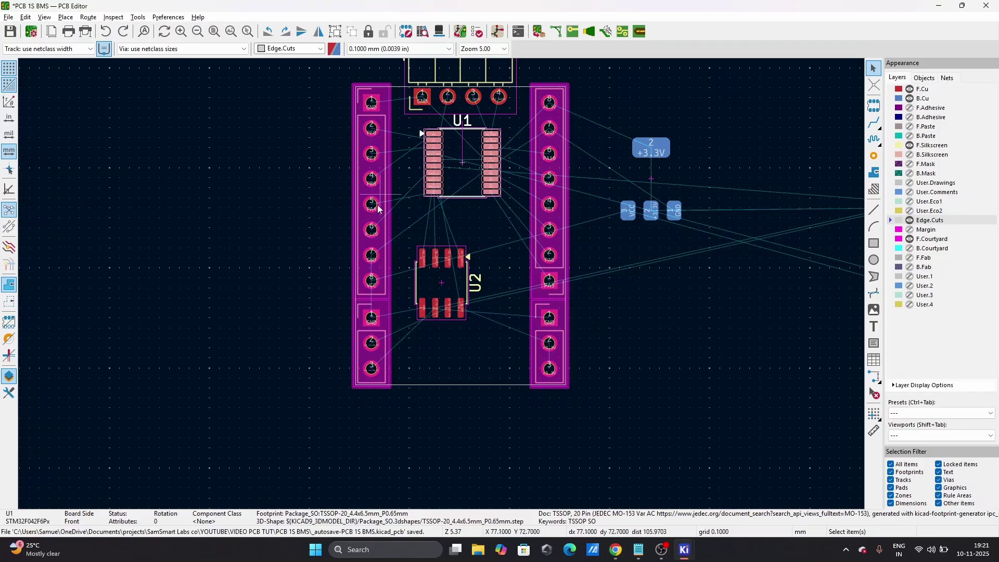
# - Try to group the four locked side headers J1, J2, J3 and J5
pyautogui.click(371, 281)
pyautogui.click(387, 297)
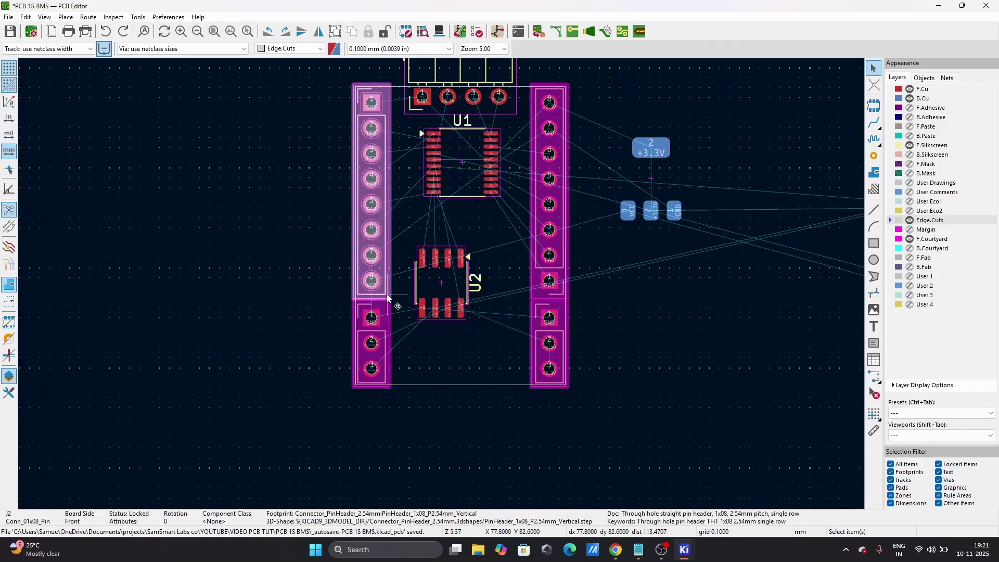
pyautogui.keyDown('shift'); pyautogui.click(391, 328); pyautogui.keyUp('shift')
pyautogui.keyDown('shift'); pyautogui.click(531, 321); pyautogui.keyUp('shift')
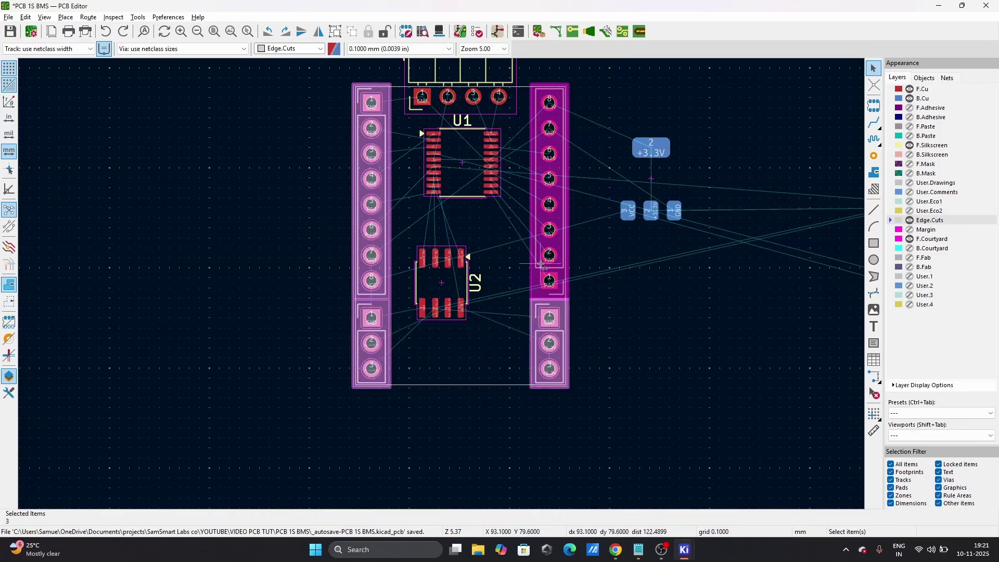
pyautogui.keyDown('shift'); pyautogui.click(533, 265); pyautogui.keyUp('shift')
pyautogui.rightClick(534, 264)
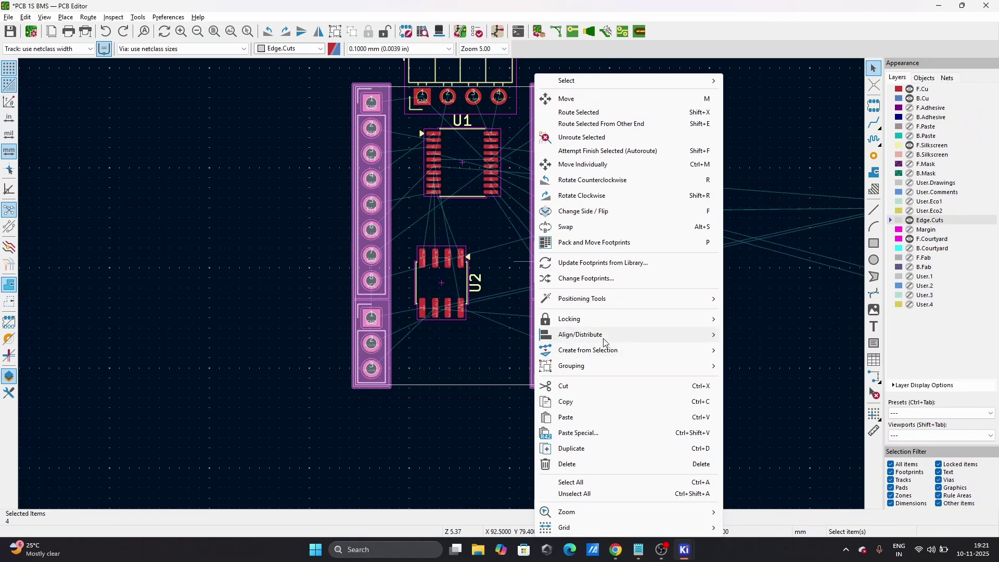
pyautogui.moveTo(677, 367)
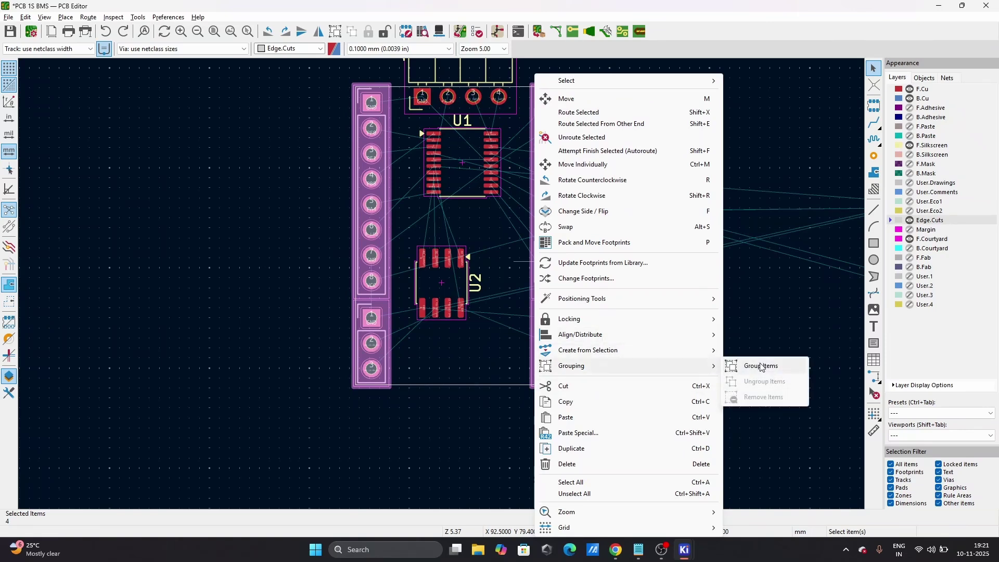
pyautogui.click(738, 368)
# - Combine the locked headers J1, J2, J3 and J5 into one group
pyautogui.keyDown('shift'); pyautogui.click(533, 290); pyautogui.keyUp('shift')
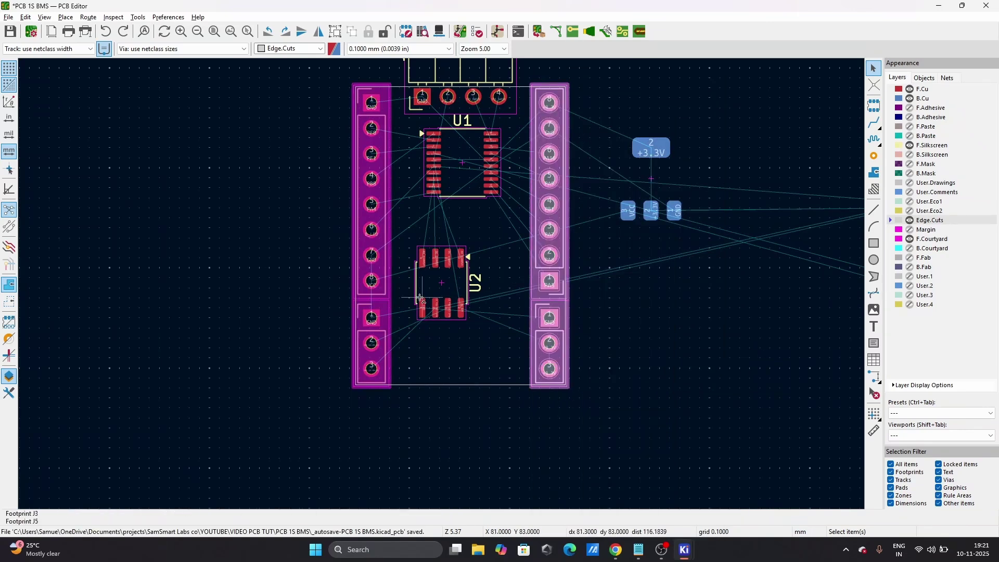
pyautogui.keyDown('shift'); pyautogui.click(379, 273); pyautogui.keyUp('shift')
pyautogui.keyDown('shift'); pyautogui.click(386, 308); pyautogui.keyUp('shift')
pyautogui.rightClick(389, 308)
pyautogui.moveTo(530, 321)
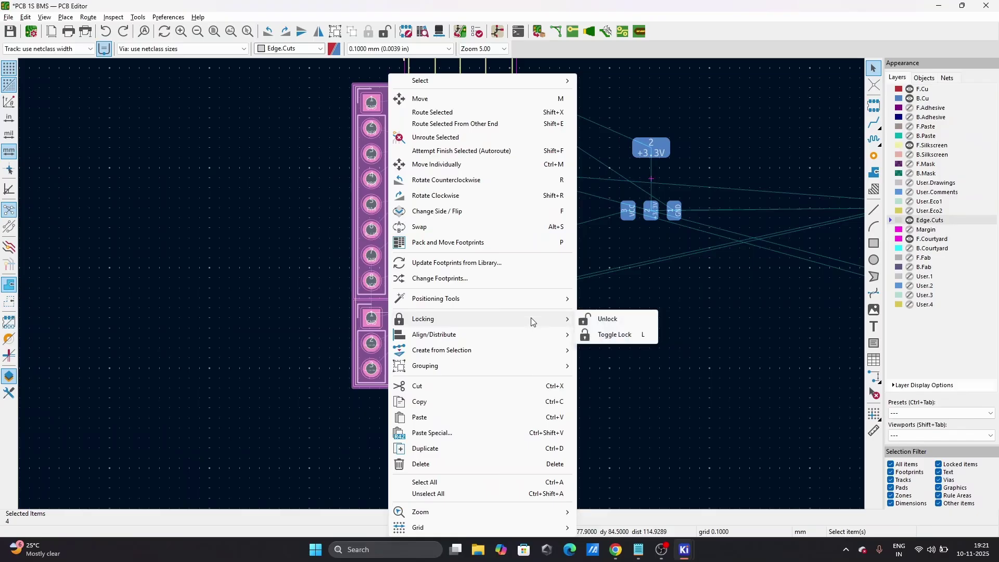
pyautogui.moveTo(551, 369)
pyautogui.click(601, 370)
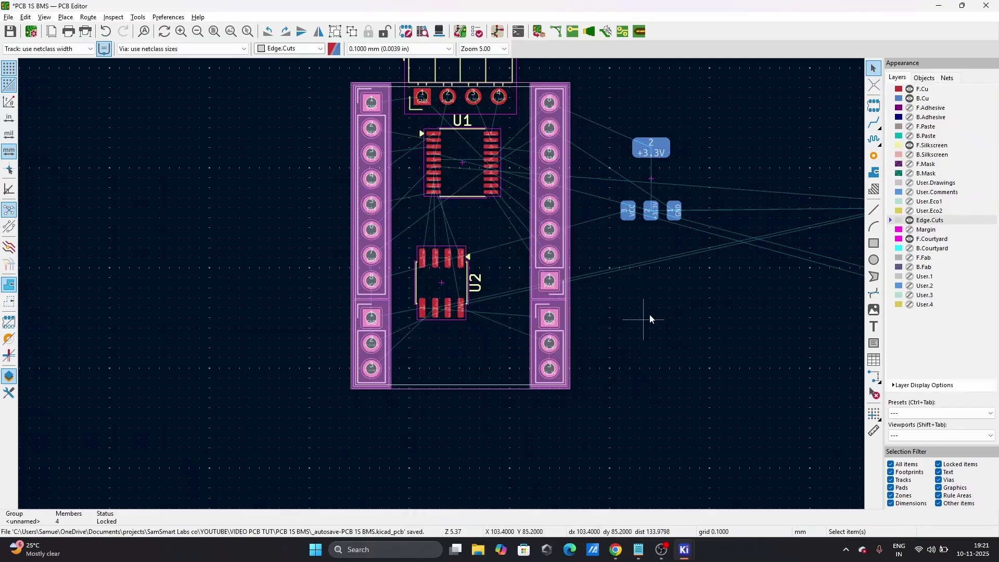
pyautogui.scroll(-2, 639, 299)
pyautogui.scroll(4, 441, 284)
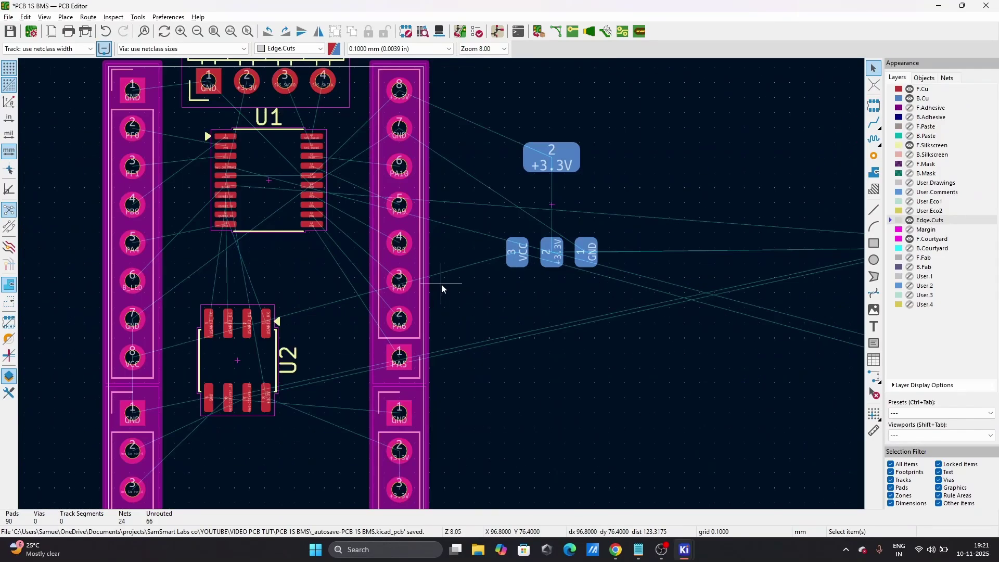
pyautogui.scroll(-4, 441, 284)
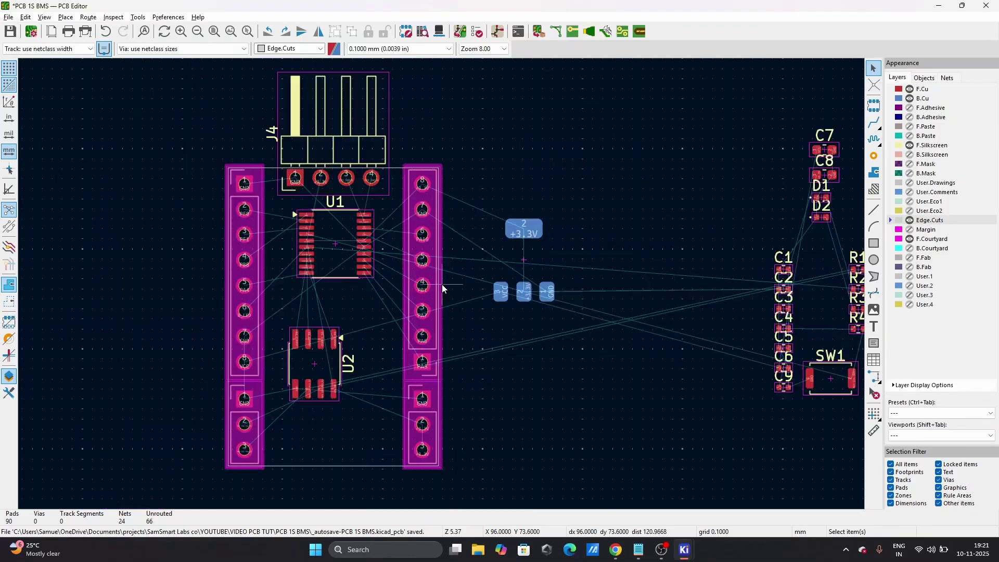
# - Examine the net names on U2's J1-side pads, the J1 header pins and U1's USART2 pads
pyautogui.scroll(3, 441, 286)
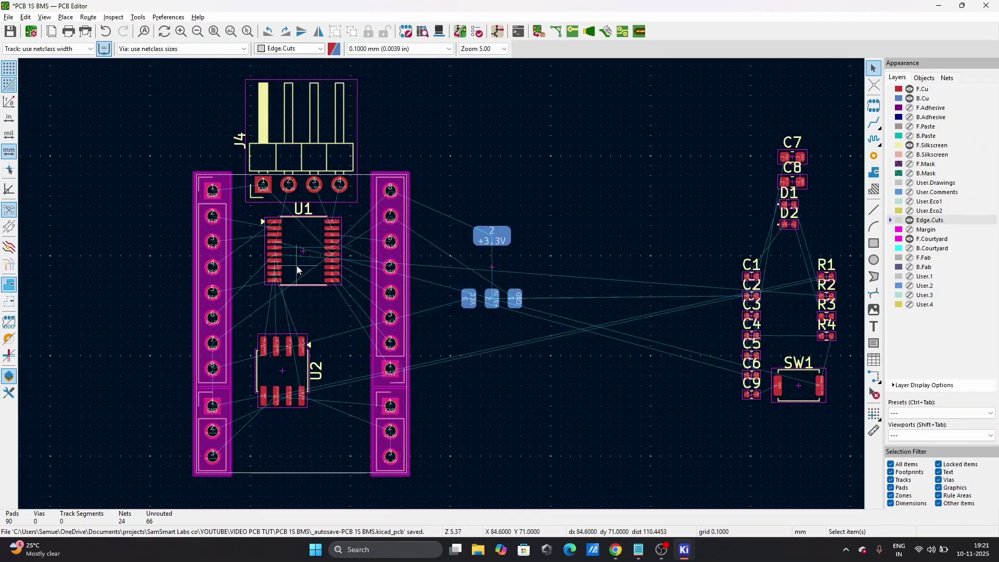
pyautogui.scroll(2, 460, 287)
pyautogui.scroll(-3, 458, 288)
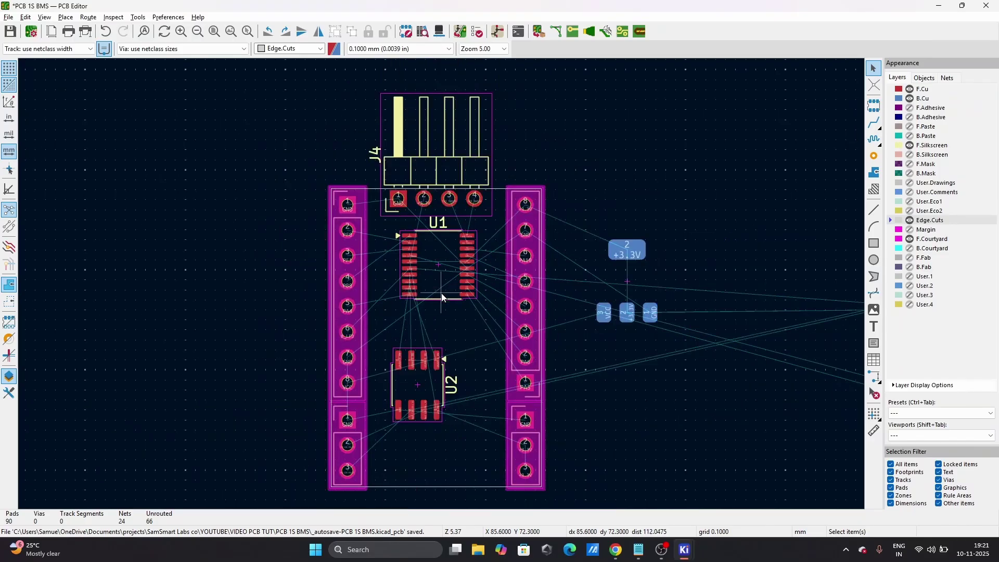
pyautogui.scroll(3, 442, 283)
pyautogui.scroll(4, 442, 283)
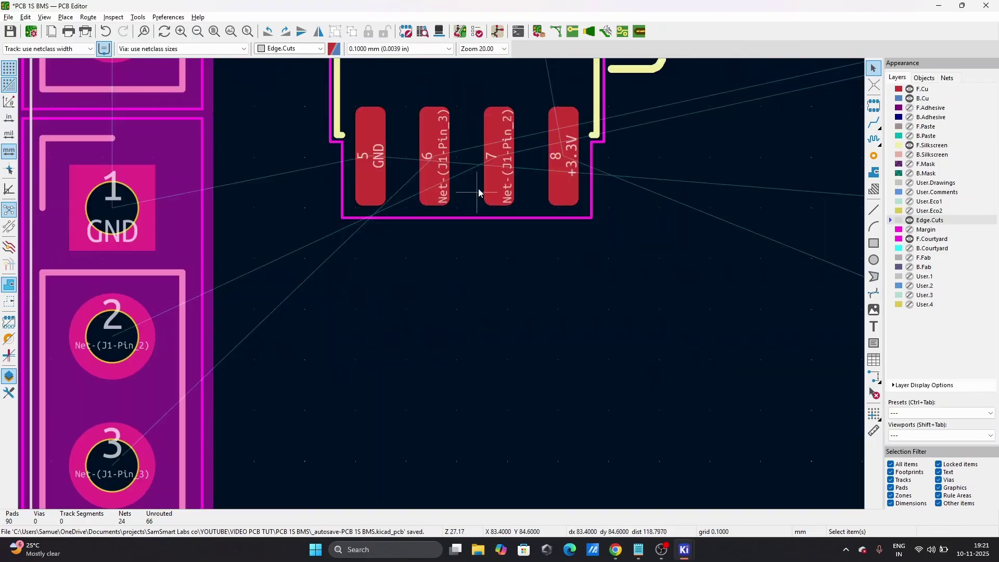
pyautogui.scroll(-4, 506, 166)
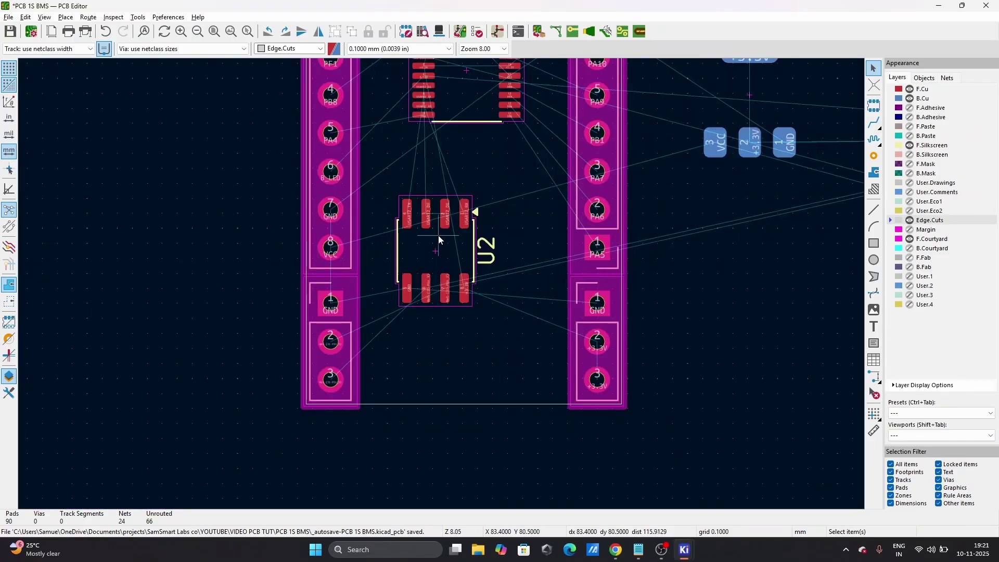
pyautogui.scroll(4, 425, 150)
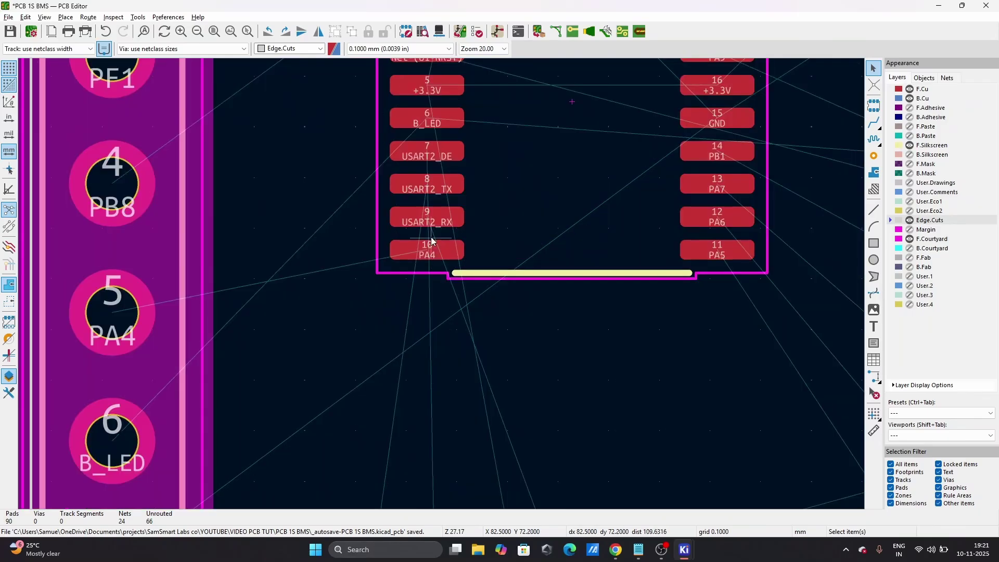
pyautogui.scroll(-4, 450, 317)
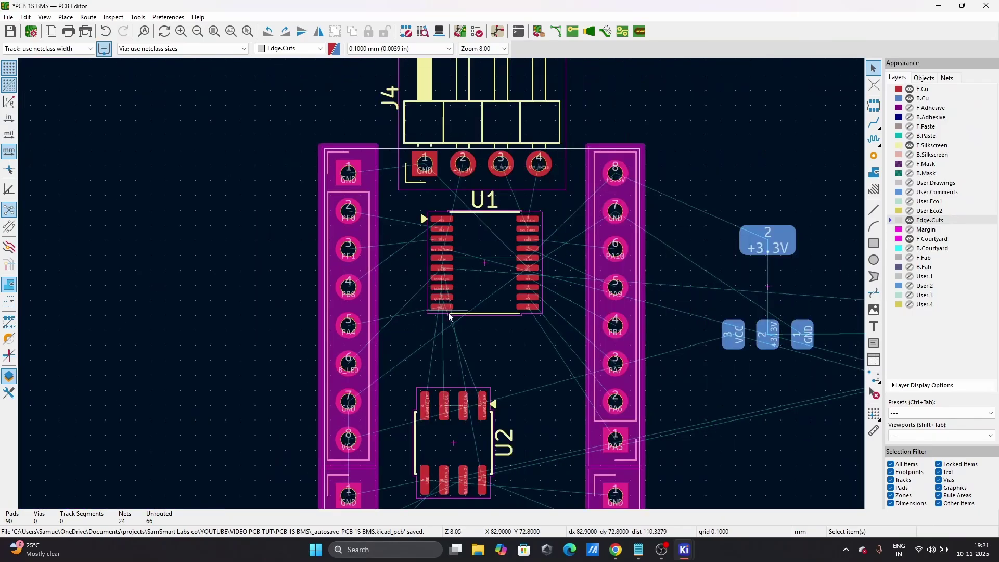
# - Move U2 up between the header columns, closer to U1
pyautogui.scroll(2, 452, 338)
pyautogui.moveTo(445, 472); pyautogui.dragTo(428, 409)
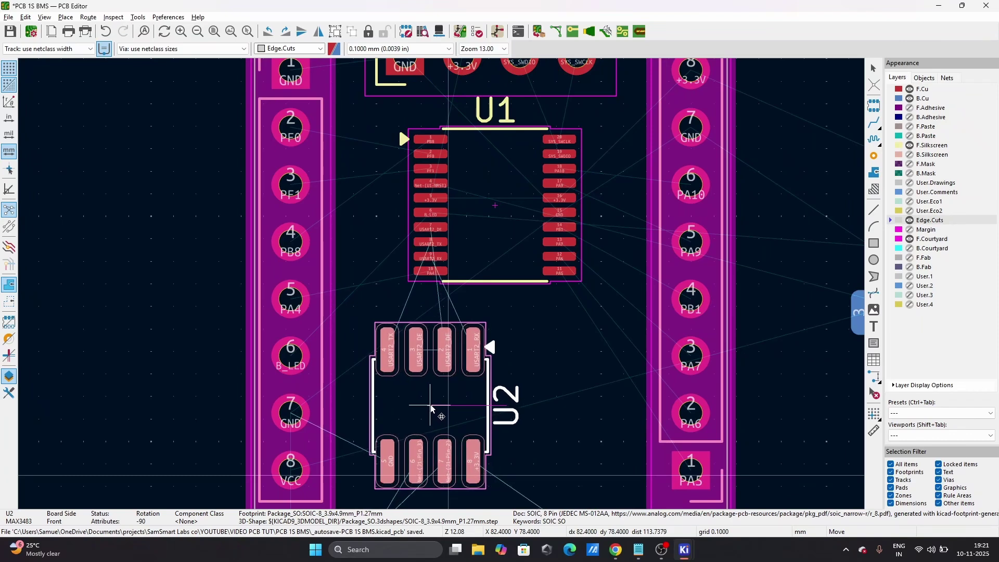
pyautogui.scroll(-2, 430, 408)
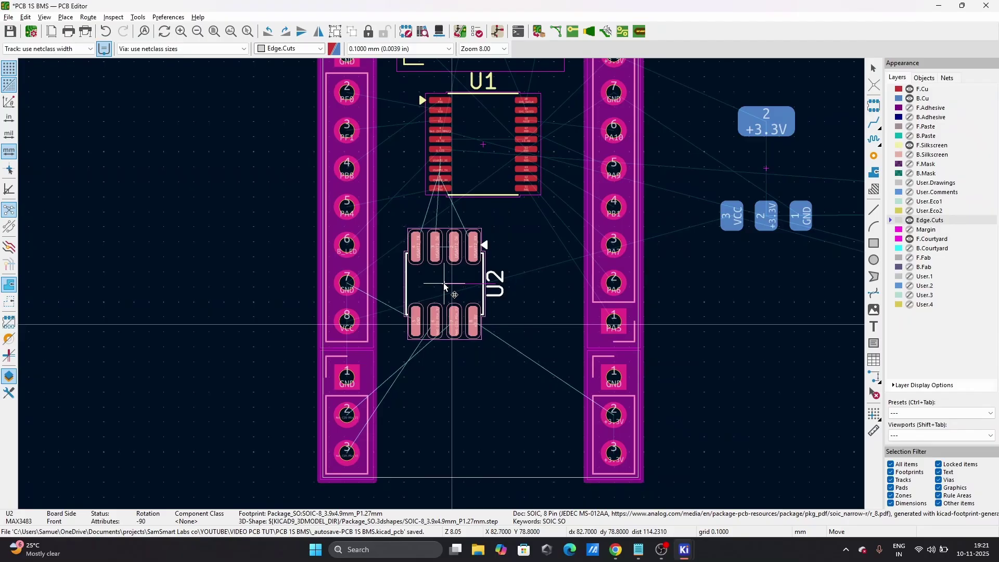
pyautogui.click(446, 286)
pyautogui.click(718, 317)
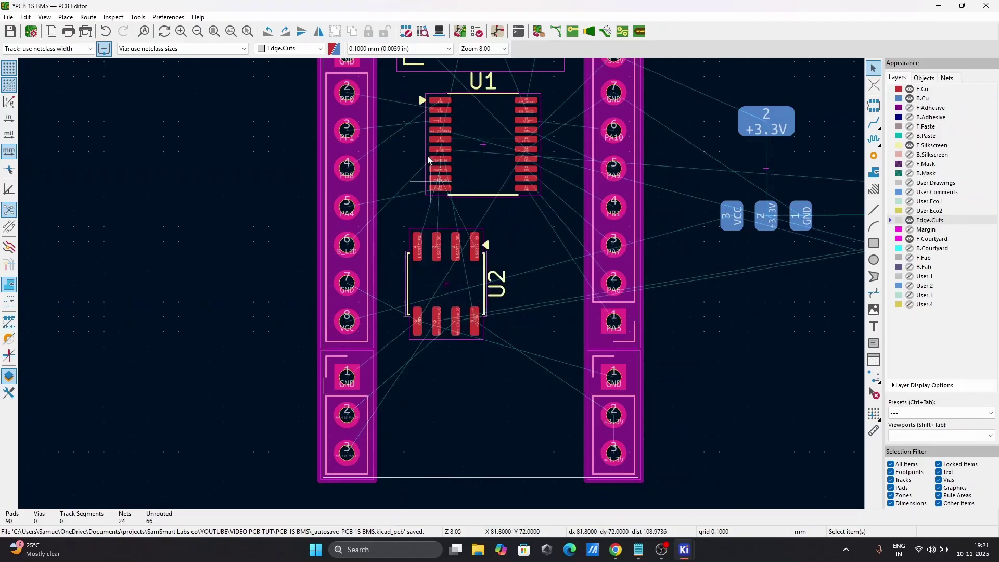
# - Switch to the Schematic Editor and rotate connector J1 by 180° to reverse its pin order
pyautogui.click(498, 32)
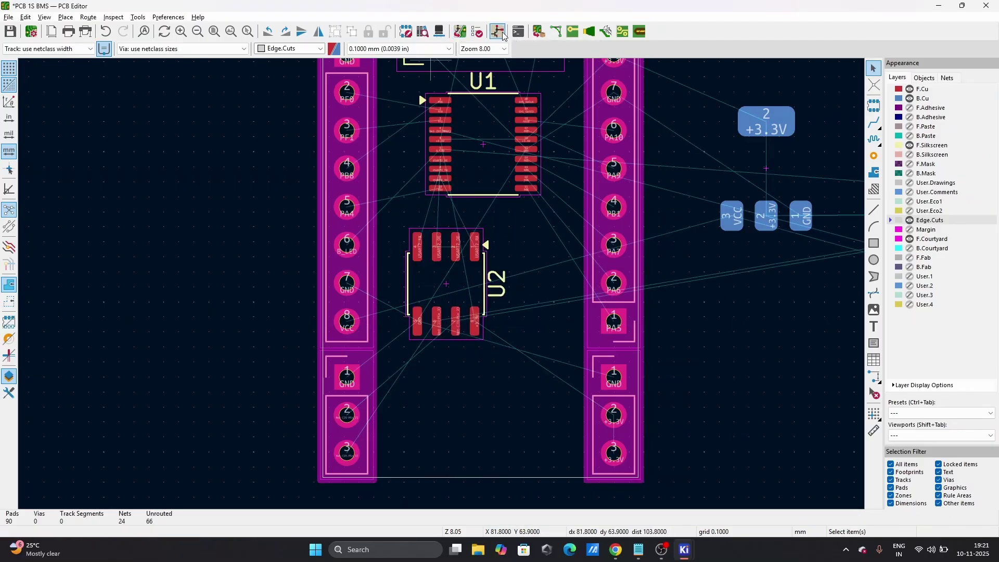
pyautogui.scroll(3, 489, 267)
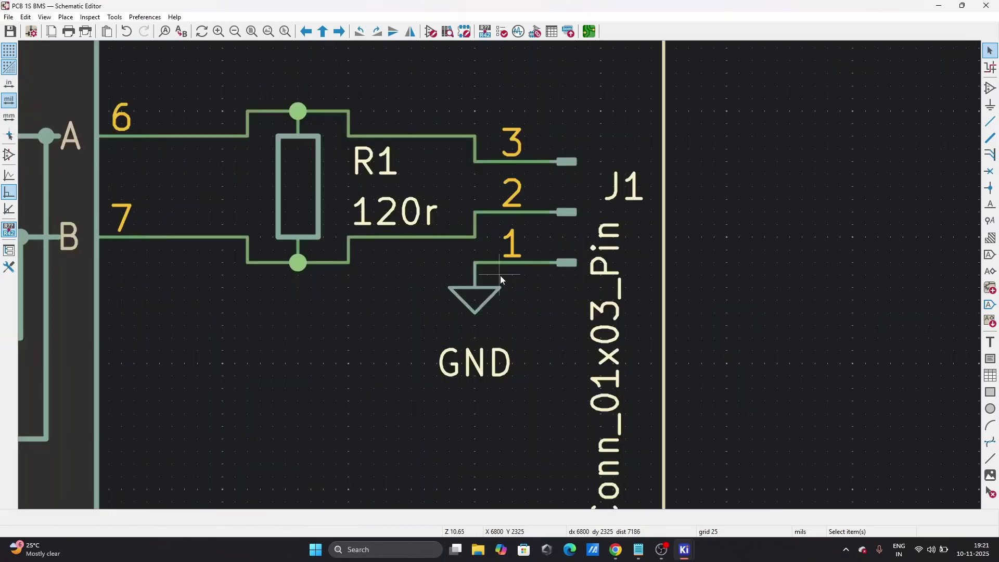
pyautogui.click(566, 211)
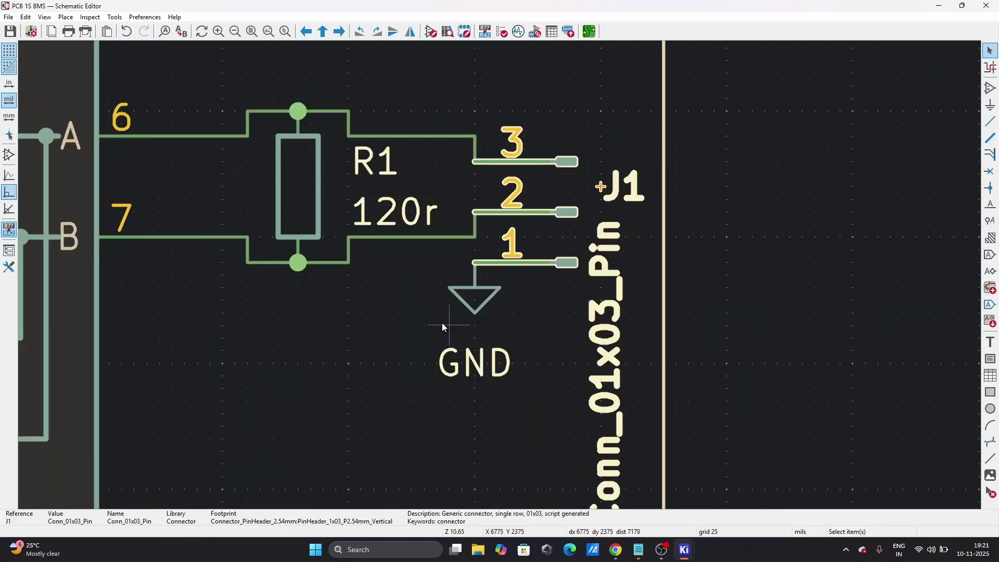
pyautogui.click(311, 358)
pyautogui.scroll(-3, 541, 252)
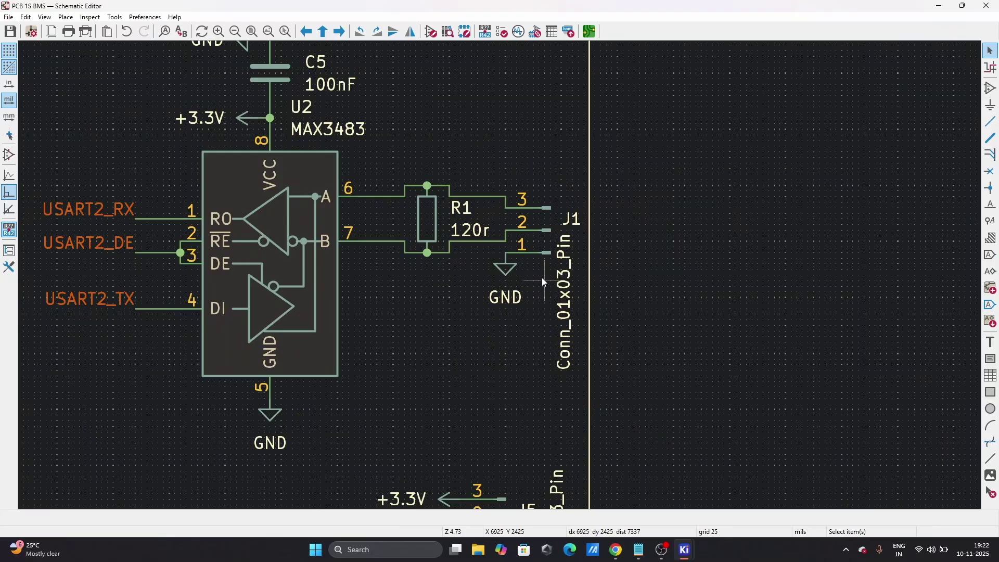
pyautogui.click(545, 234)
pyautogui.press('r')
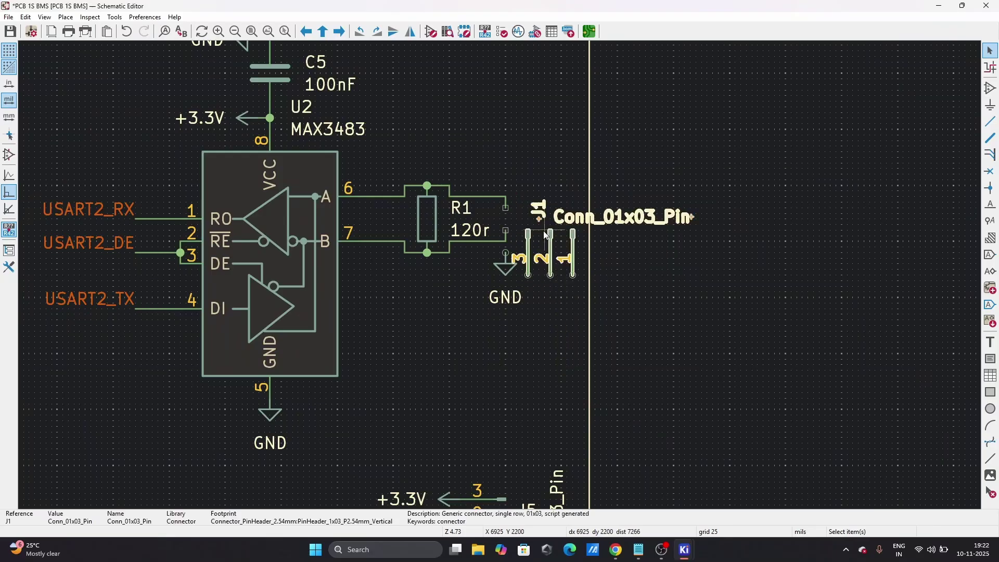
pyautogui.press('r')
# - Move J1's Conn_01x03_Pin value text above the connector pins, clear of the wire ends
pyautogui.moveTo(561, 240); pyautogui.dragTo(511, 229)
pyautogui.click(538, 180)
pyautogui.click(509, 187)
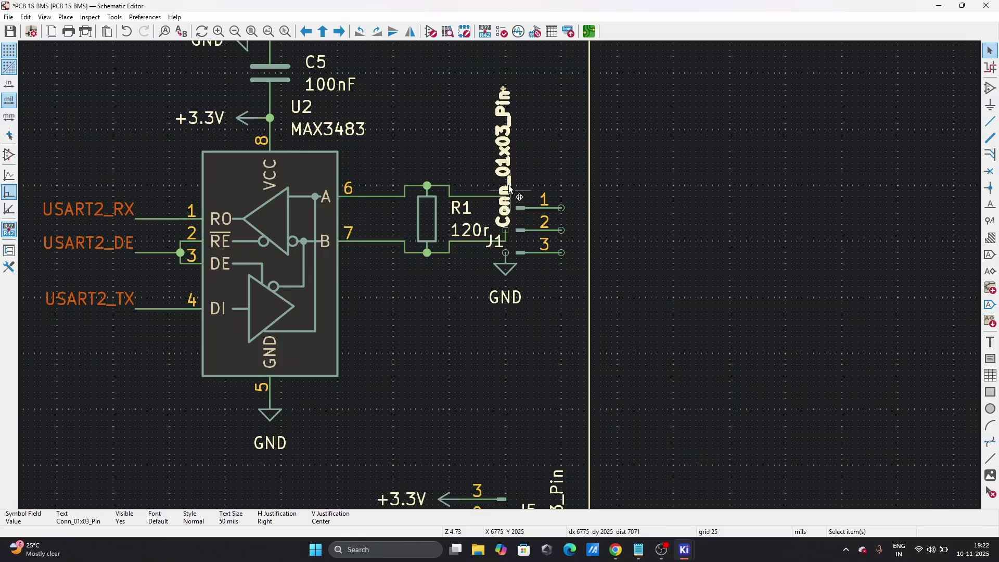
pyautogui.moveTo(509, 186); pyautogui.dragTo(544, 59)
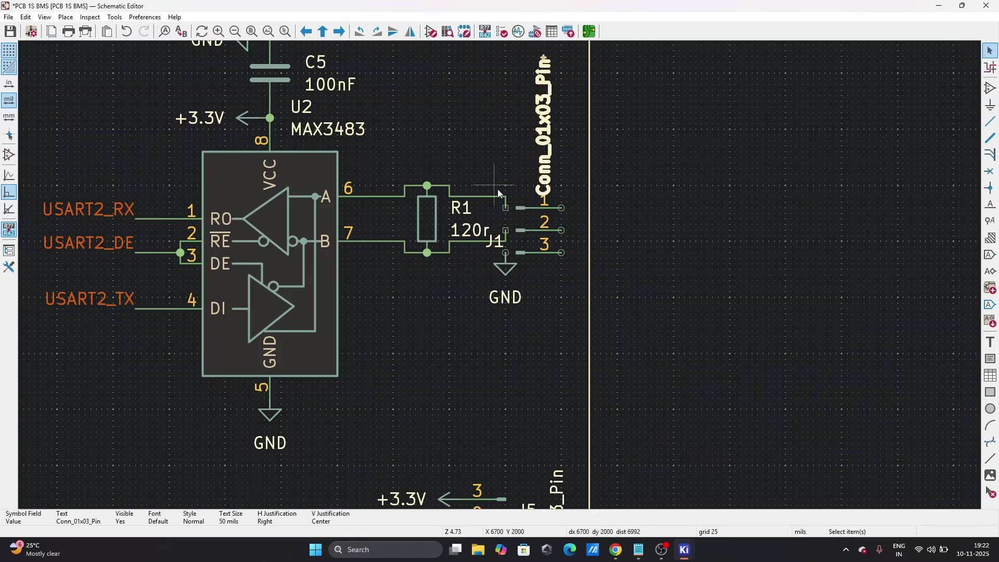
# - Wire the transceiver's A line to J1 pin 1 and B line to pin 2, and move the GND symbol to pin 3
pyautogui.click(506, 207)
pyautogui.click(562, 208)
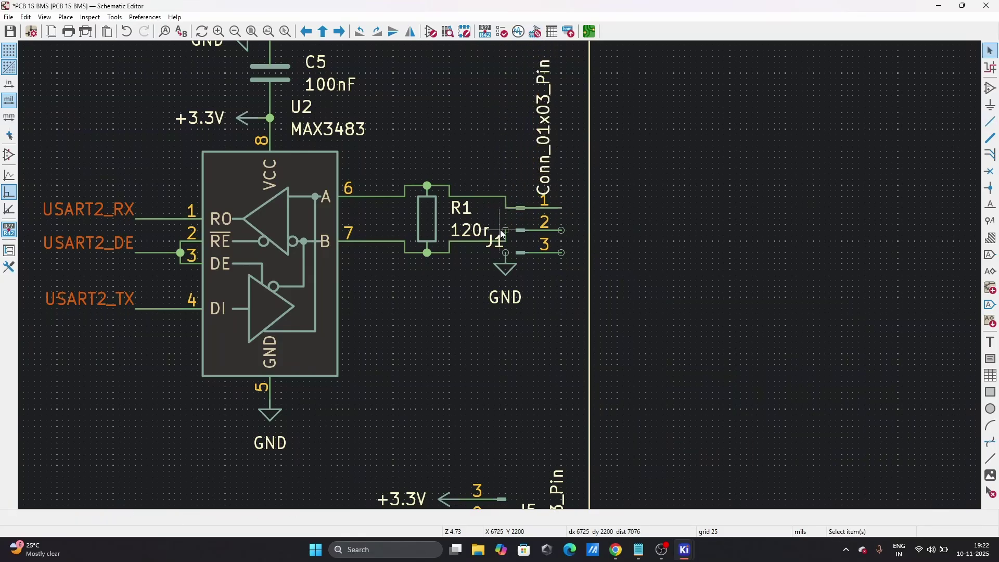
pyautogui.click(504, 230)
pyautogui.click(561, 229)
pyautogui.press('Escape')
pyautogui.moveTo(505, 278); pyautogui.dragTo(562, 253)
pyautogui.click(508, 285)
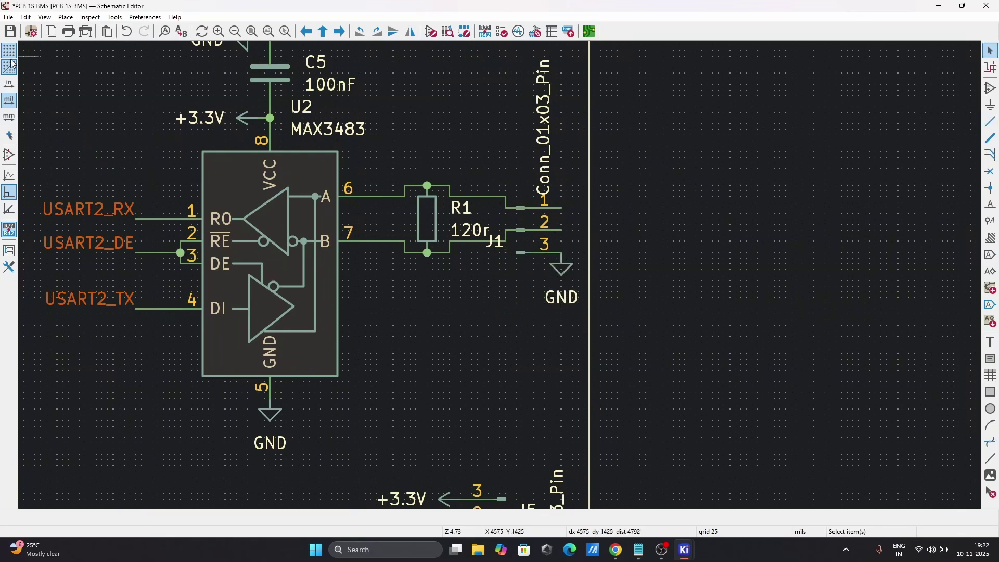
# - Save the schematic and update the PCB with the changed J1 connections
pyautogui.click(10, 32)
pyautogui.click(554, 32)
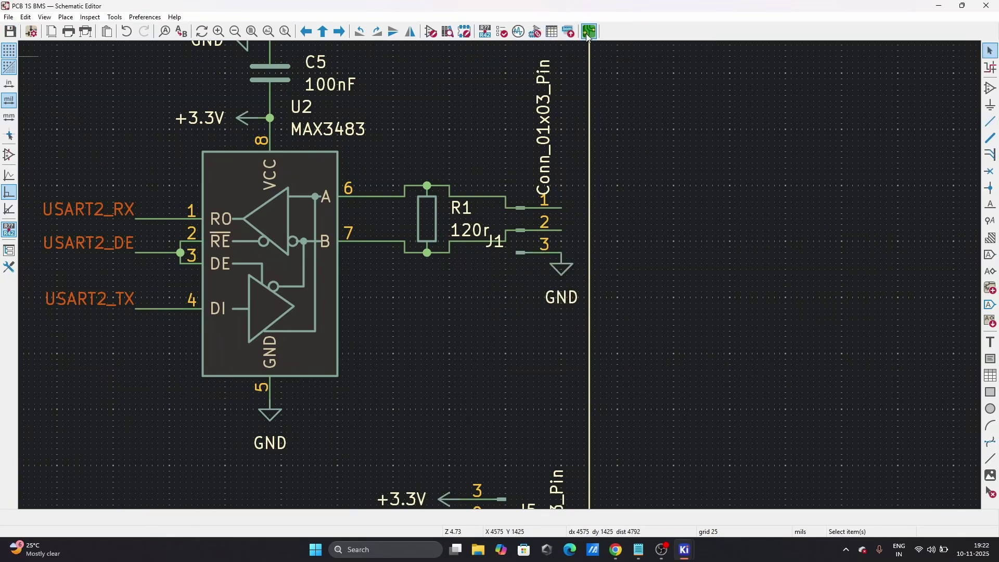
pyautogui.click(460, 32)
pyautogui.click(331, 350)
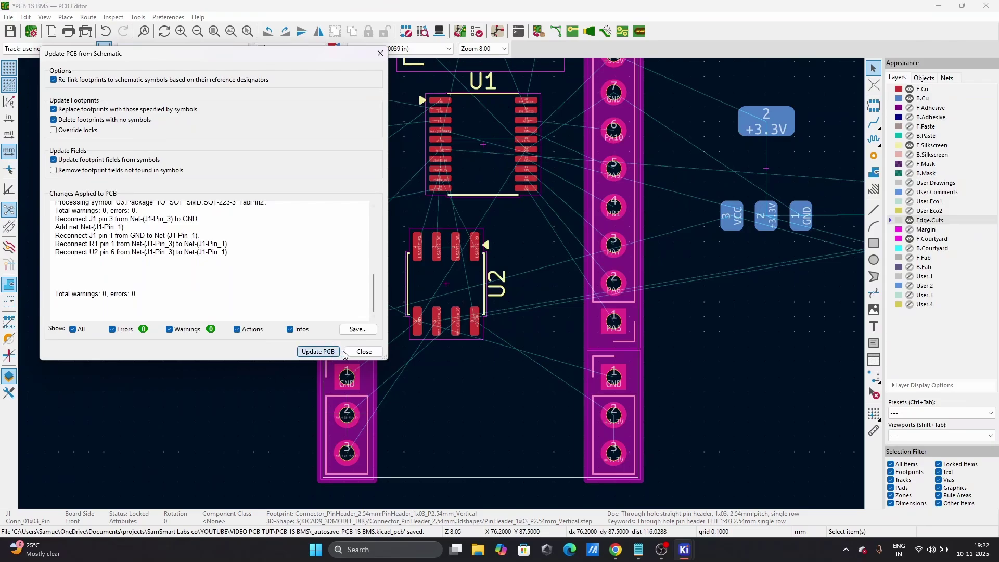
pyautogui.click(372, 351)
# - Check the updated nets on J1's pins against U2's pads 5 to 8 on the board
pyautogui.scroll(-2, 414, 351)
pyautogui.moveTo(415, 350); pyautogui.dragTo(442, 284, button='middle')
pyautogui.scroll(5, 442, 285)
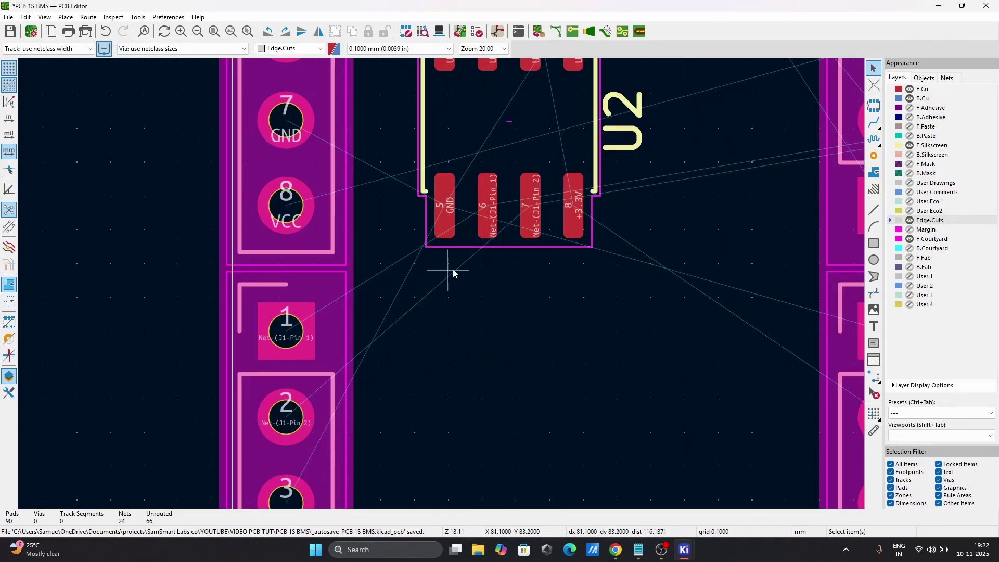
pyautogui.scroll(-3, 442, 285)
pyautogui.scroll(3, 442, 284)
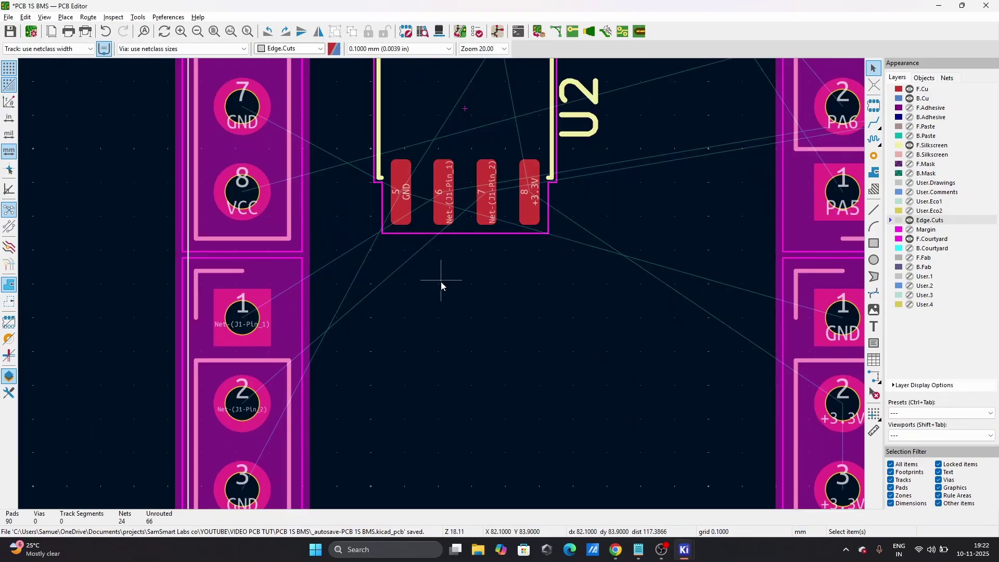
pyautogui.scroll(-1, 451, 226)
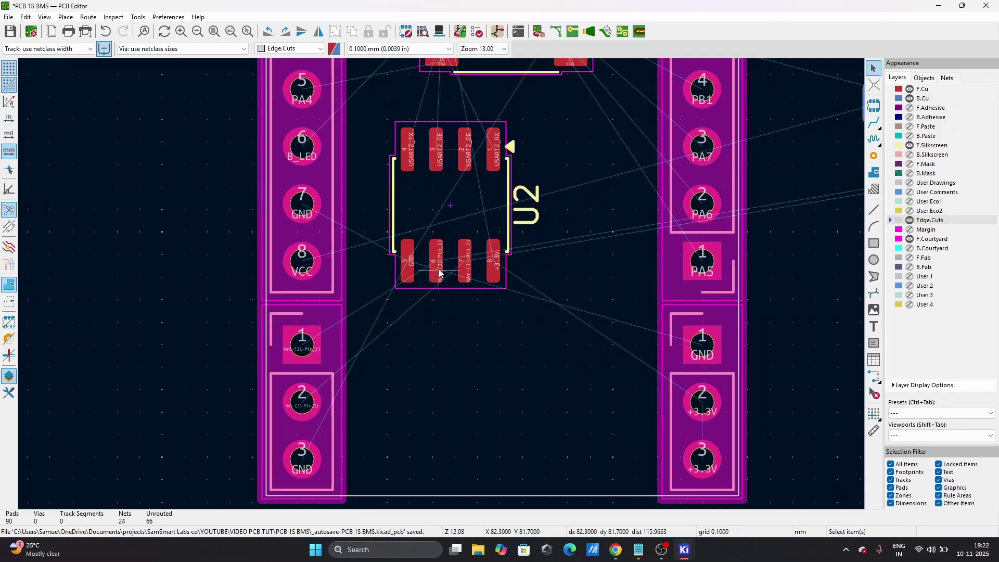
pyautogui.scroll(-3, 460, 290)
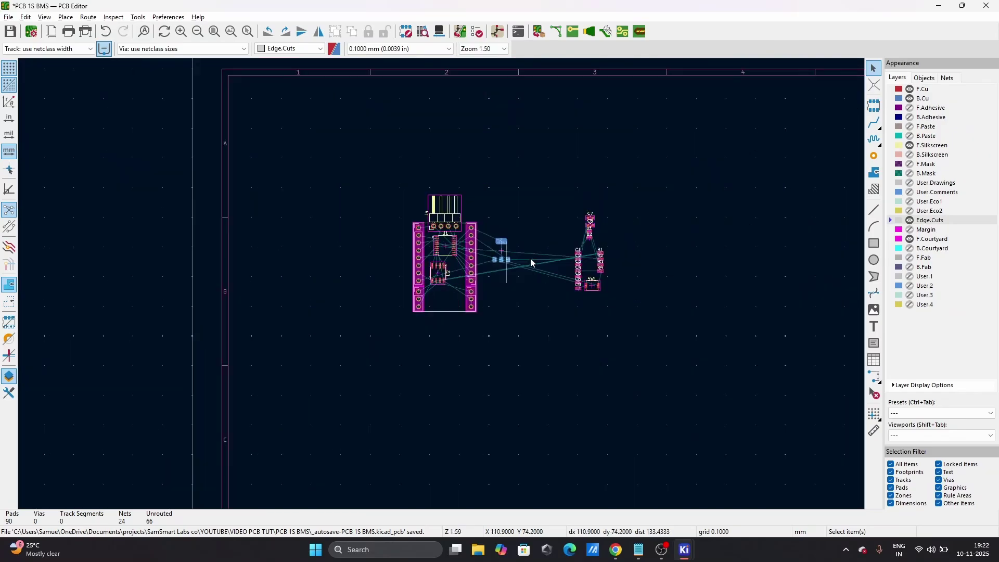
# - Move R1 from the unplaced parts to just below U2's pads 6 and 7
pyautogui.scroll(5, 442, 284)
pyautogui.click(512, 240)
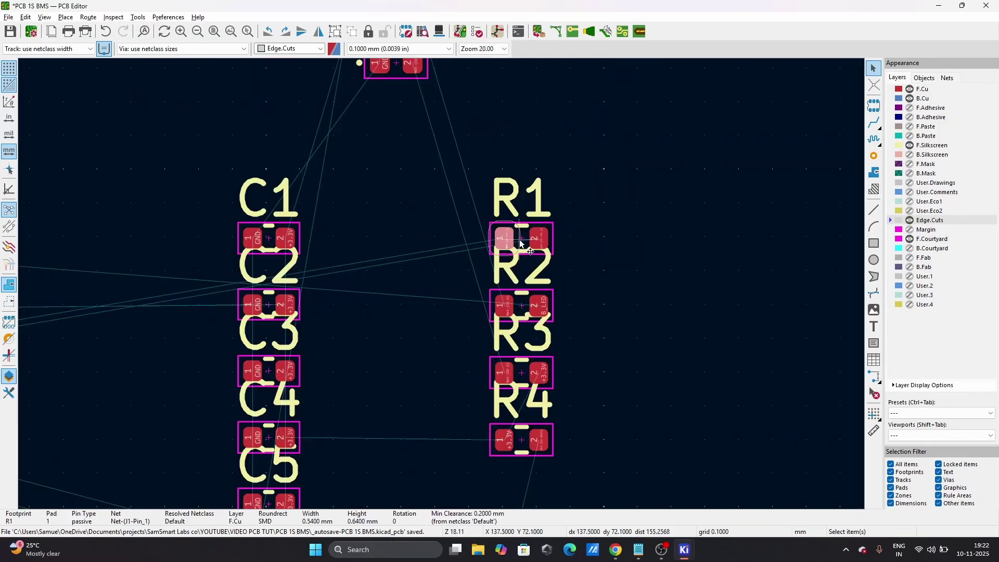
pyautogui.click(523, 243)
pyautogui.press('m')
pyautogui.scroll(-5, 306, 338)
pyautogui.scroll(5, 287, 320)
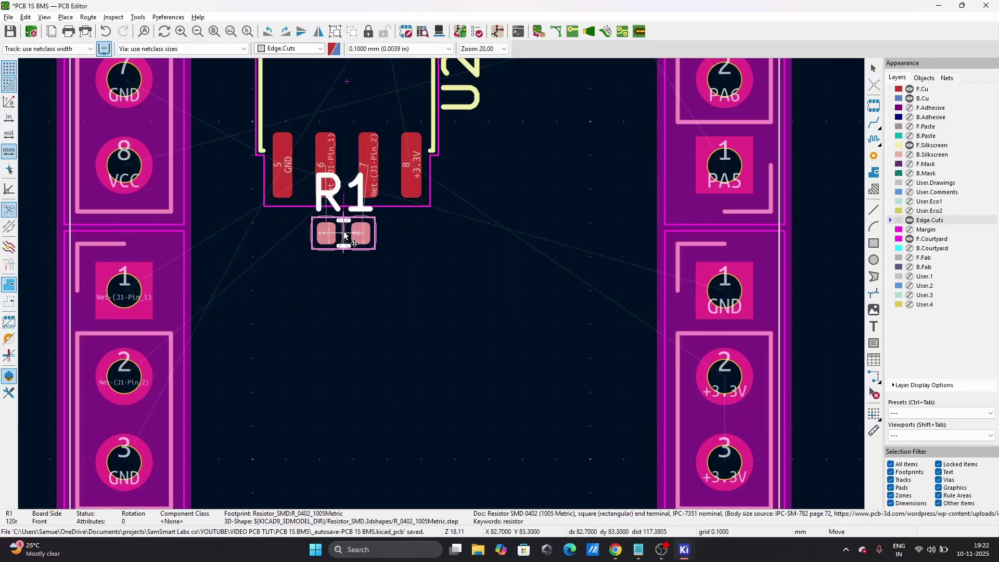
pyautogui.click(341, 236)
pyautogui.click(340, 235)
# - Rotate R1 to -90° and place it beside J1 at X 78.9, Y 86.3, with its pads facing pins 1 and 2
pyautogui.click(342, 235)
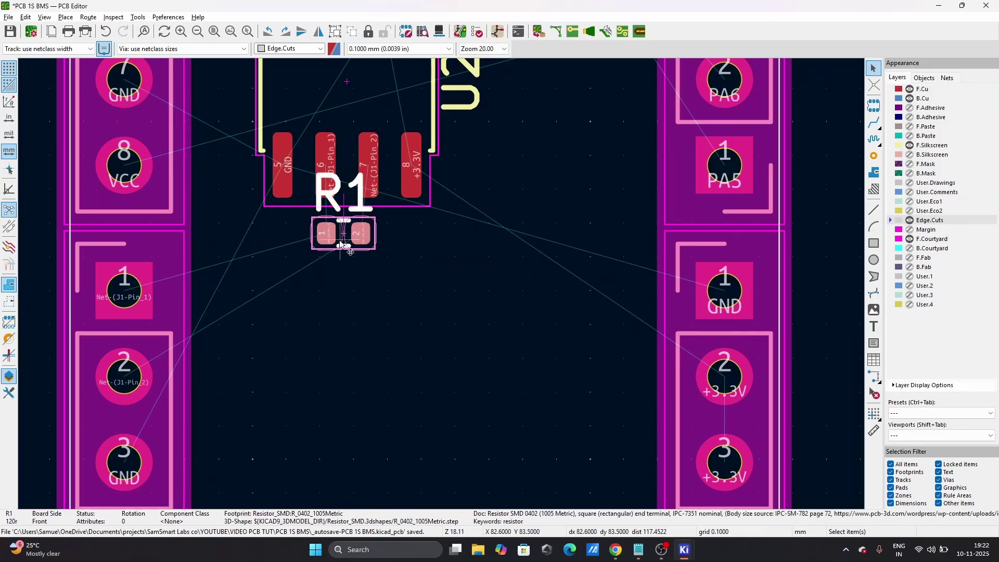
pyautogui.press('m')
pyautogui.press('r')
pyautogui.press('r')
pyautogui.press('r')
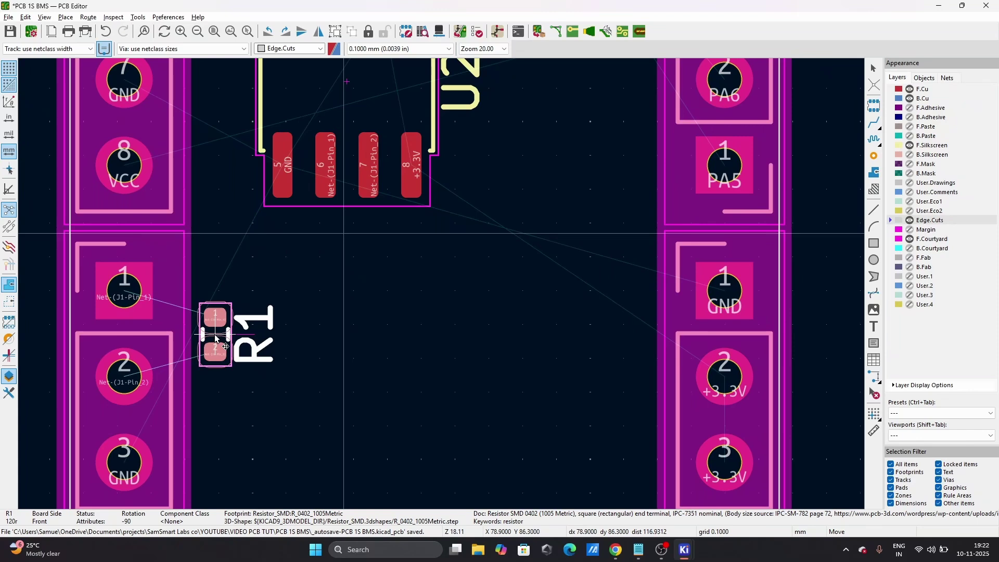
pyautogui.click(215, 337)
pyautogui.scroll(-3, 215, 337)
pyautogui.scroll(4, 442, 284)
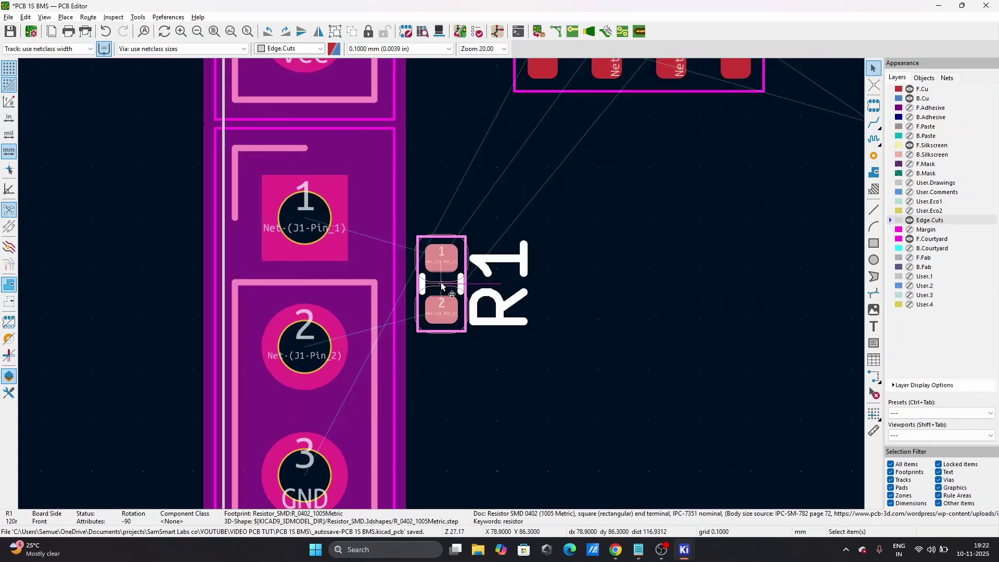
pyautogui.scroll(-2, 441, 284)
# - Move U2 down and slightly toward J1, to about X 82.2, Y 80.5, just above R1
pyautogui.click(338, 278)
pyautogui.click(558, 127)
pyautogui.press('m')
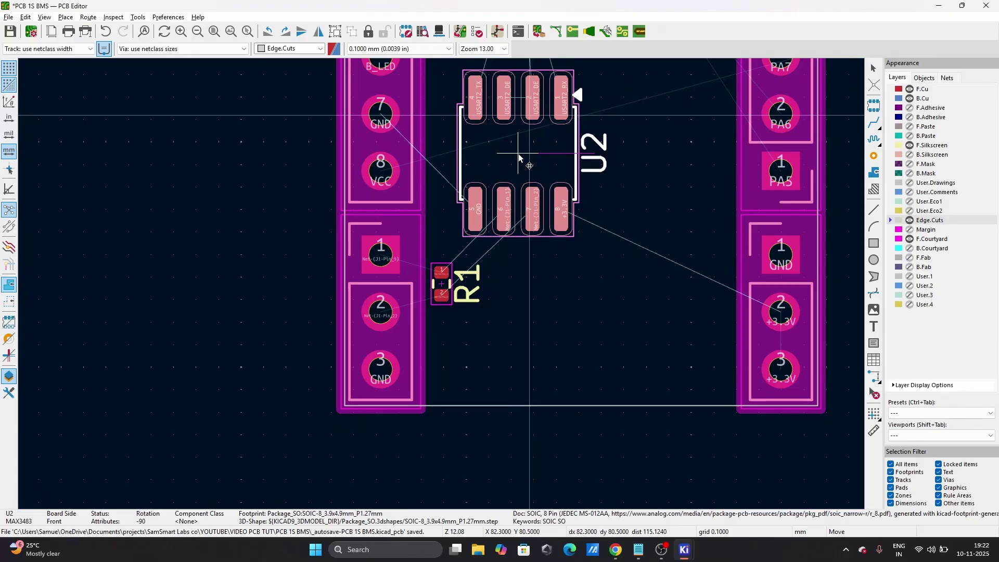
pyautogui.click(516, 157)
# - Examine the unplaced capacitors and U2's supply pad, and look up U2's decoupling capacitor in the schematic
pyautogui.scroll(-4, 516, 156)
pyautogui.scroll(3, 441, 289)
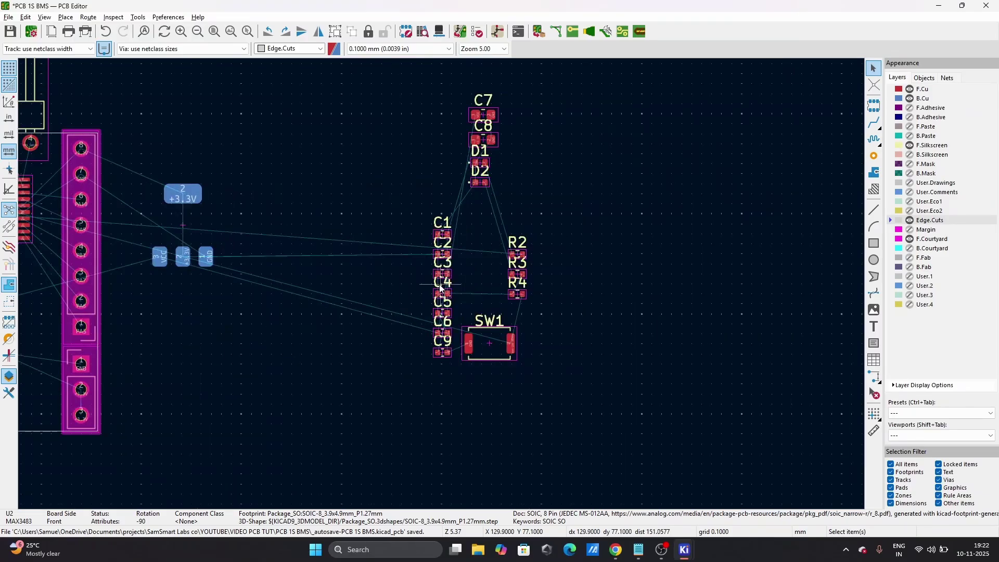
pyautogui.click(427, 284)
pyautogui.scroll(4, 395, 298)
pyautogui.scroll(-4, 717, 213)
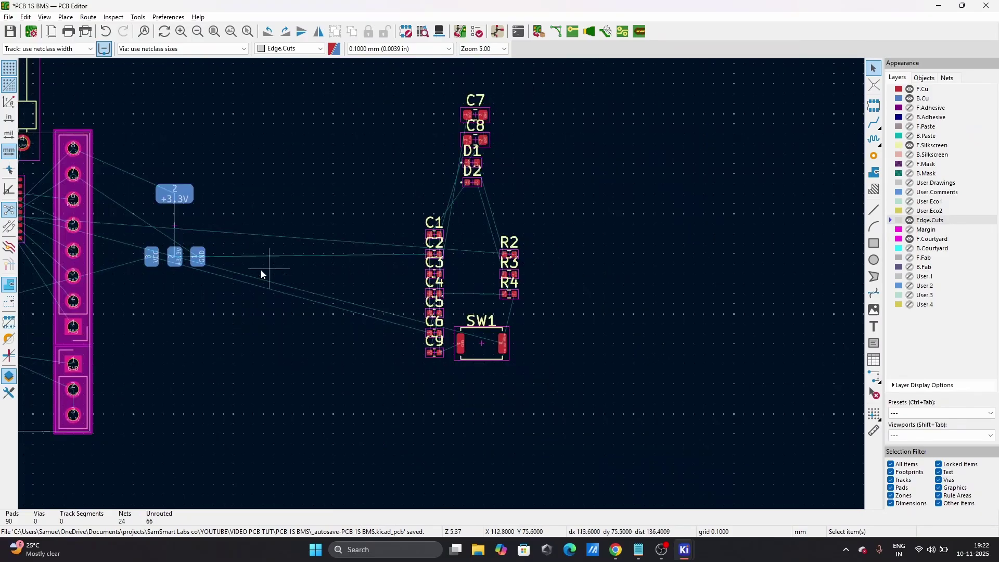
pyautogui.scroll(-4, 261, 269)
pyautogui.scroll(6, 351, 258)
pyautogui.scroll(-3, 380, 284)
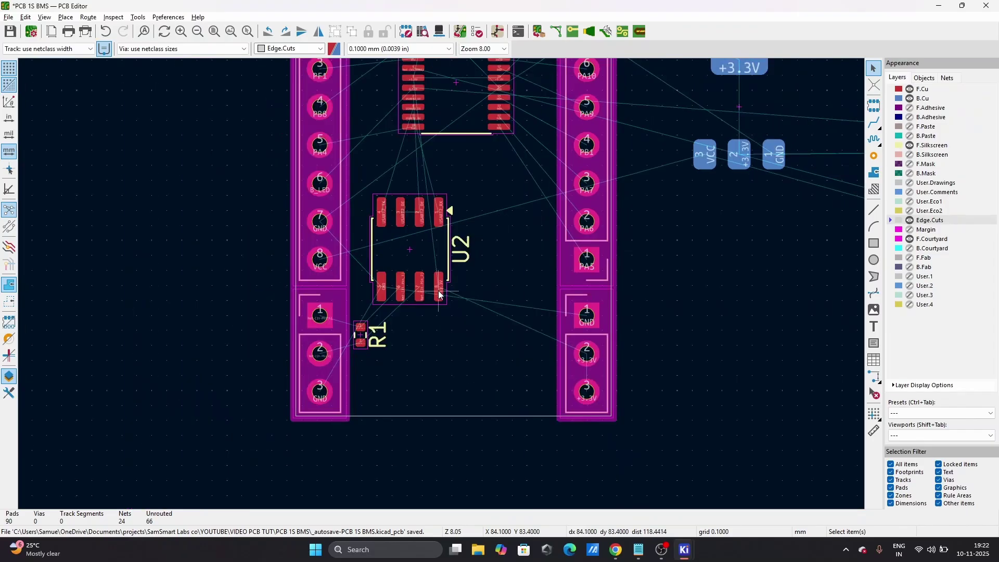
pyautogui.scroll(2, 411, 280)
pyautogui.scroll(-2, 441, 283)
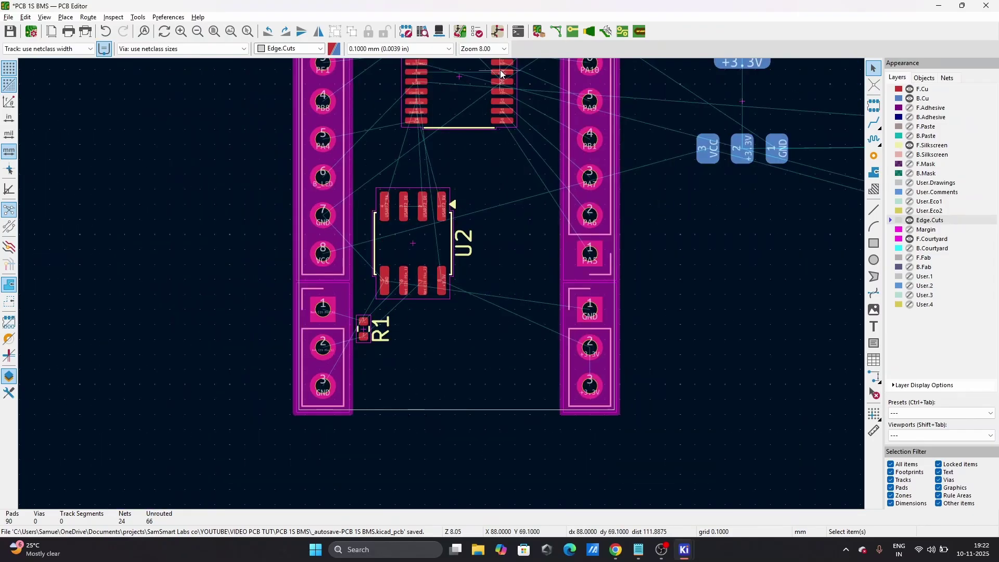
pyautogui.click(500, 33)
pyautogui.click(465, 348)
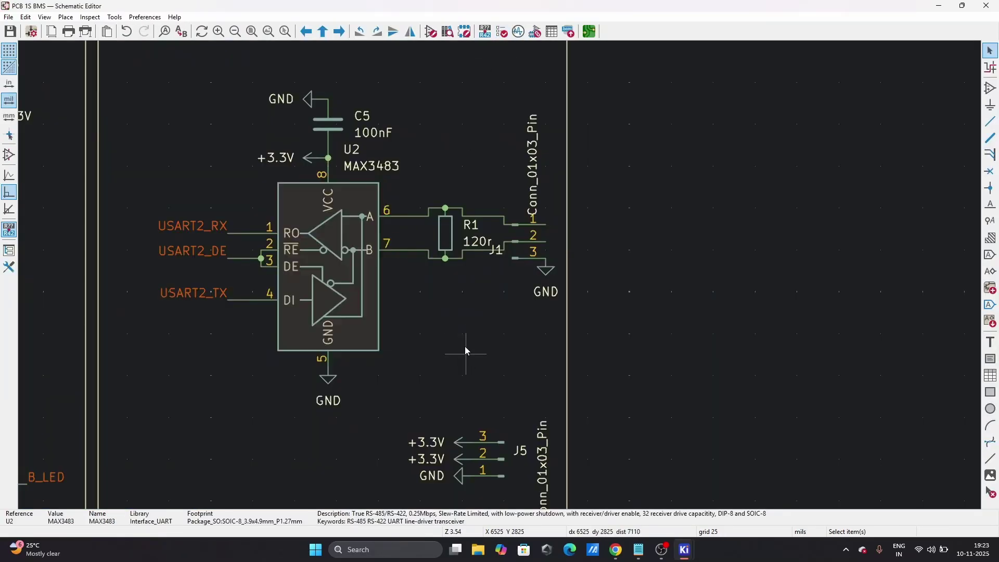
# - Select U2's decoupling capacitor C5 in the schematic and switch to the PCB editor
pyautogui.click(328, 129)
pyautogui.scroll(-3, 544, 244)
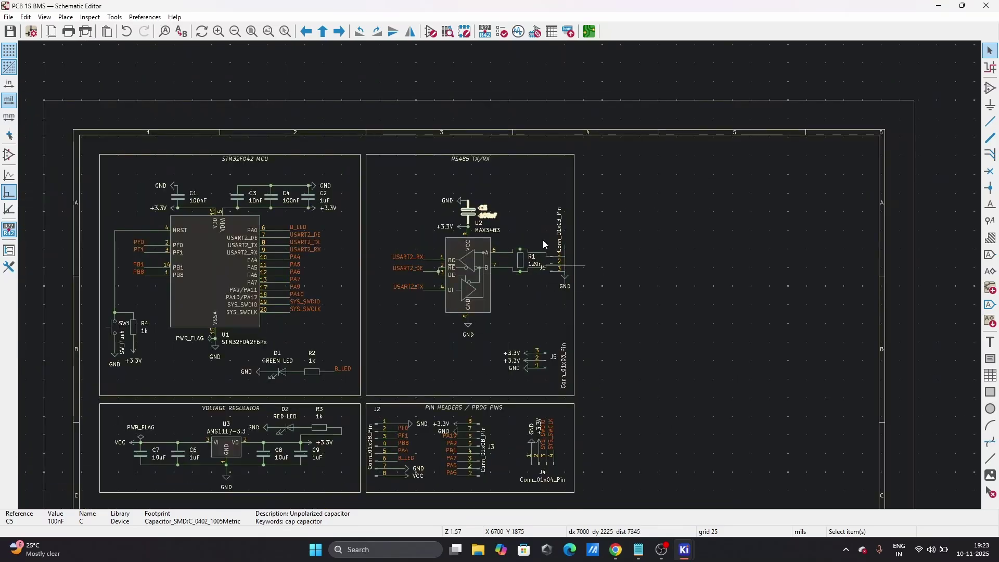
pyautogui.scroll(3, 466, 234)
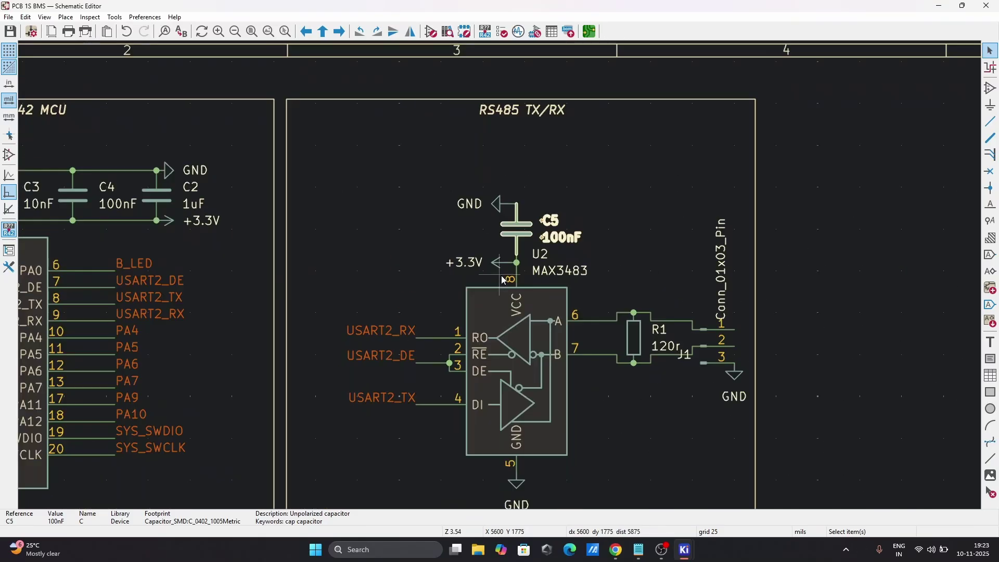
pyautogui.click(591, 32)
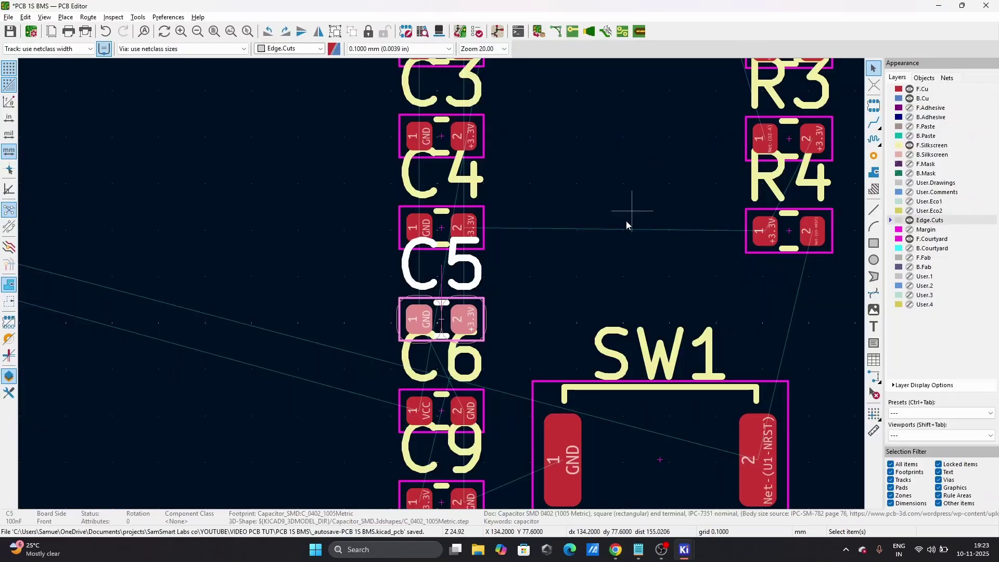
# - Rotate C5 to 90° and place it directly below U2's pad 8 at about X 84.1, Y 85.3, with its +3.3V pad facing U2
pyautogui.scroll(-3, 442, 286)
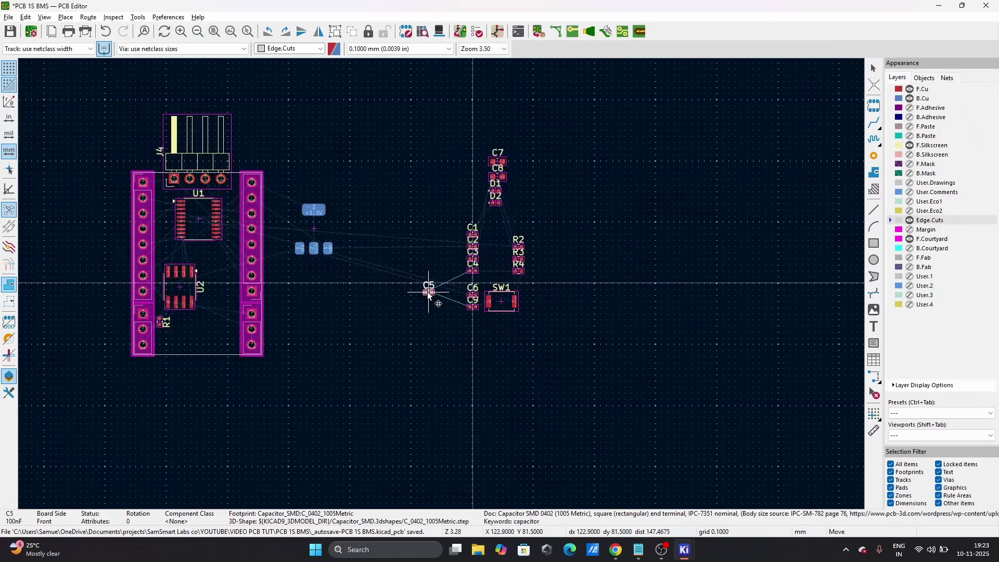
pyautogui.scroll(8, 154, 307)
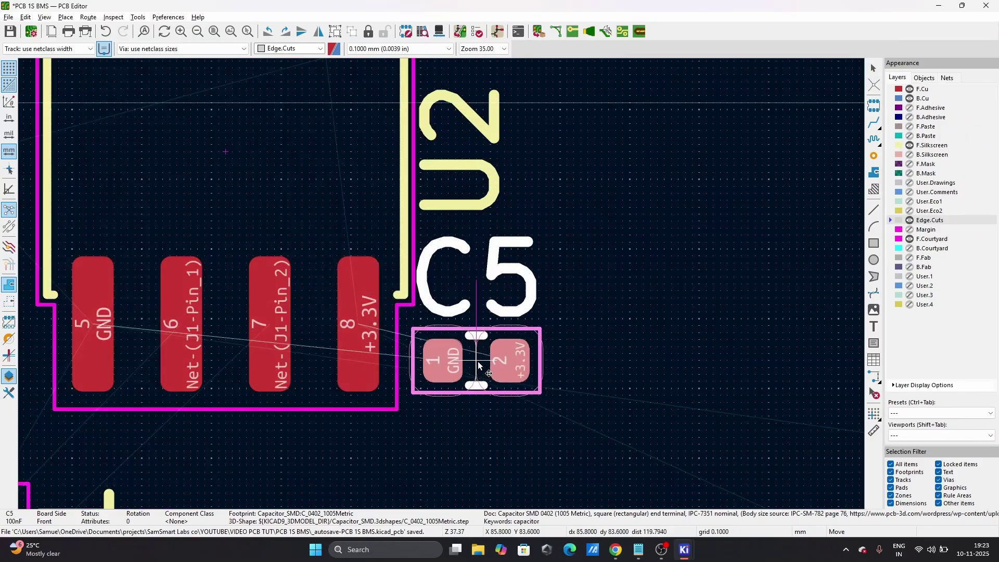
pyautogui.press('r')
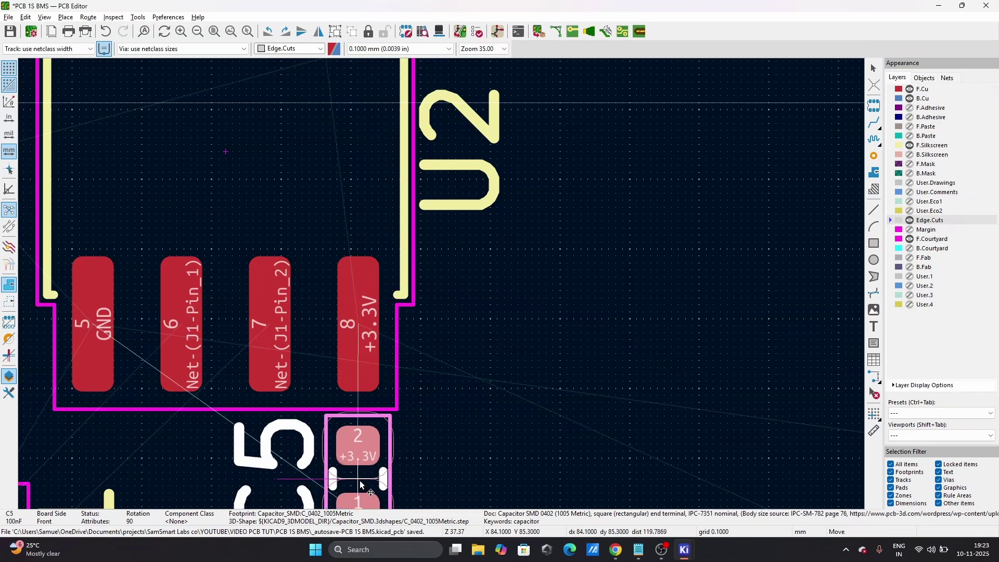
pyautogui.click(355, 479)
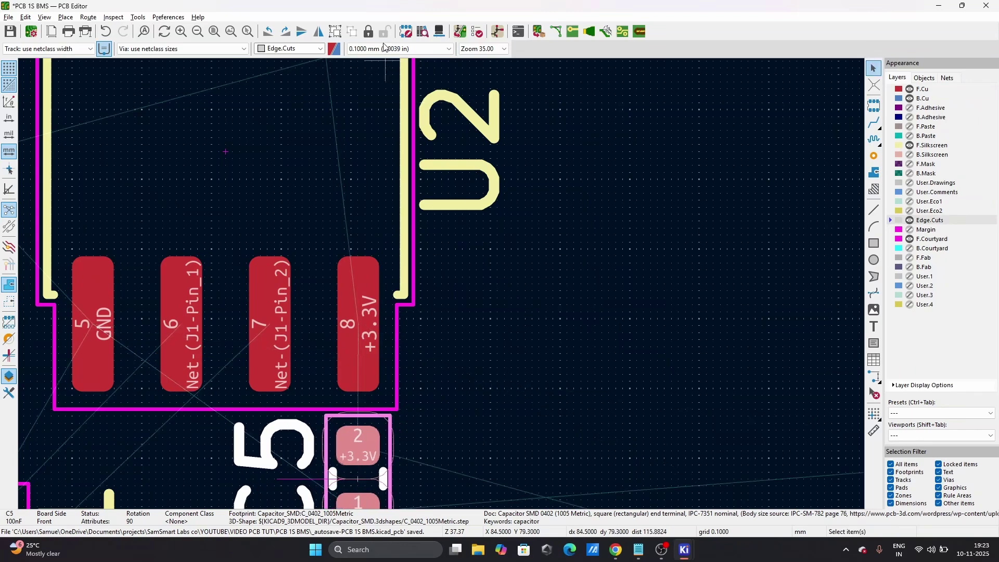
# - Set the grid to 0.0500 mm and lock U2 in place
pyautogui.click(408, 48)
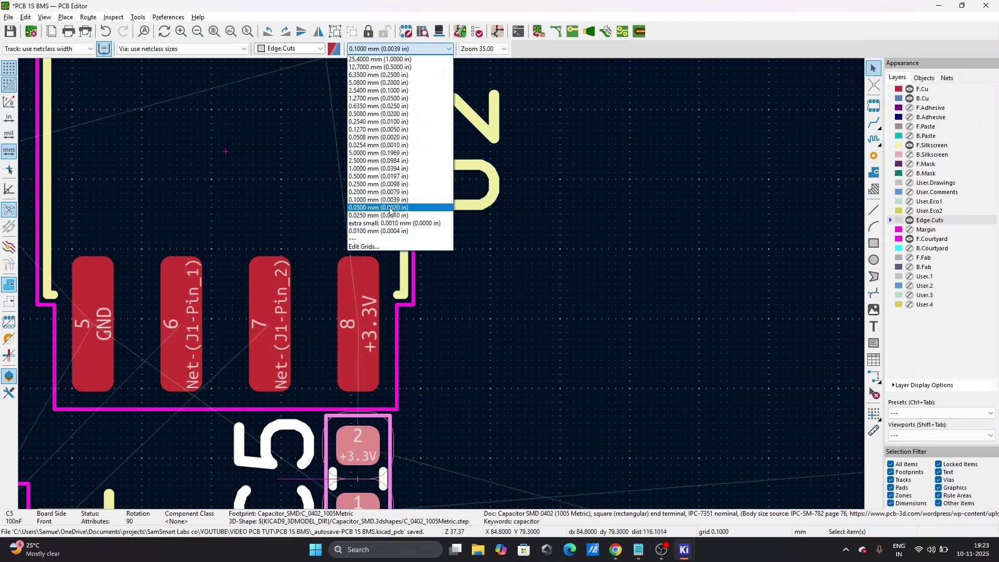
pyautogui.click(401, 206)
pyautogui.scroll(4, 439, 285)
pyautogui.scroll(-8, 439, 285)
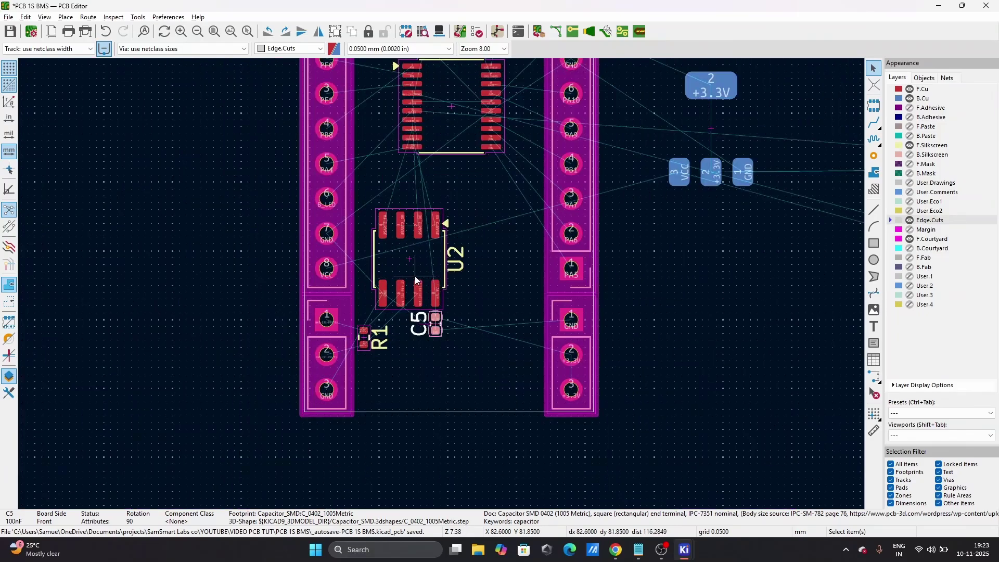
pyautogui.click(408, 261)
pyautogui.press('l')
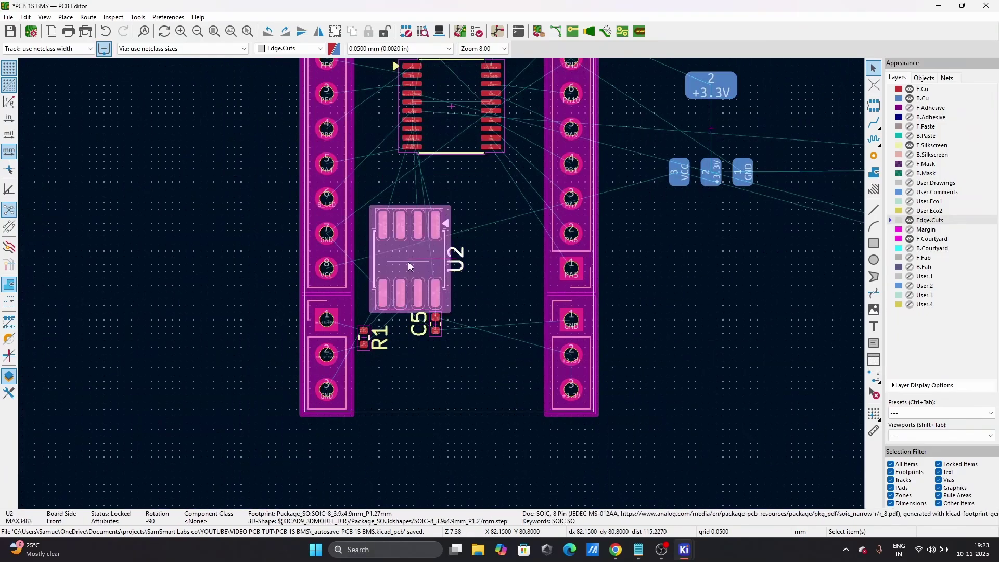
# - Align C5's +3.3V pad to the horizontal center of U2's pad 8
pyautogui.scroll(-1, 422, 269)
pyautogui.click(295, 287)
pyautogui.scroll(2, 436, 332)
pyautogui.scroll(3, 443, 283)
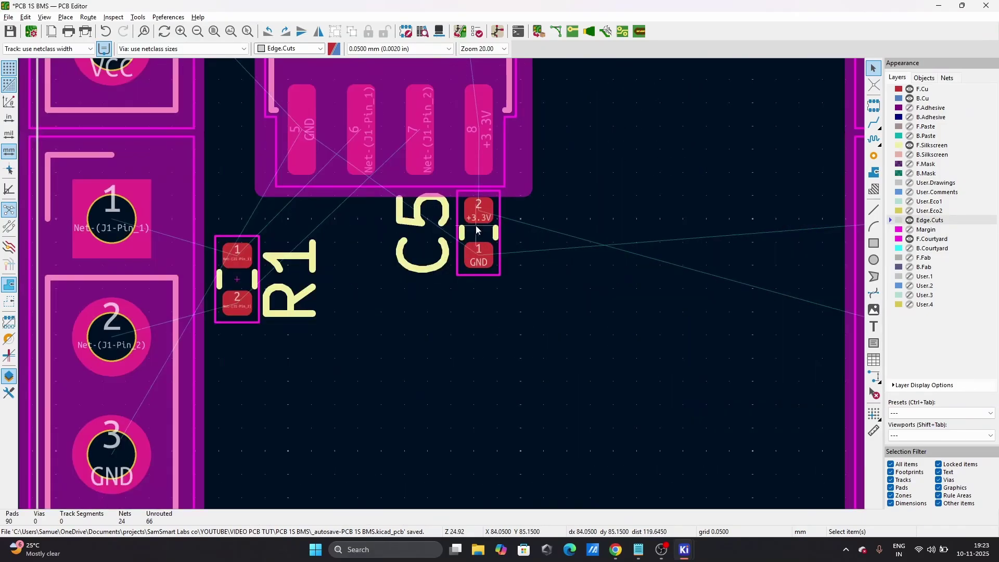
pyautogui.click(475, 214)
pyautogui.keyDown('shift'); pyautogui.click(475, 167); pyautogui.keyUp('shift')
pyautogui.rightClick(481, 172)
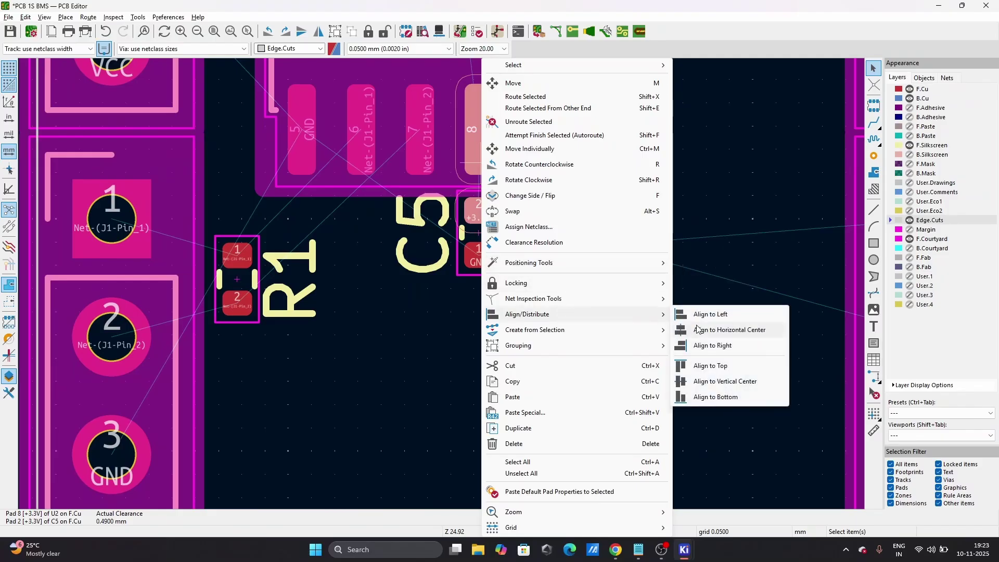
pyautogui.click(464, 285)
# - Inspect the placement of U1, U2, R1 and C5 between the headers from several angles in the 3D viewer
pyautogui.scroll(-6, 293, 273)
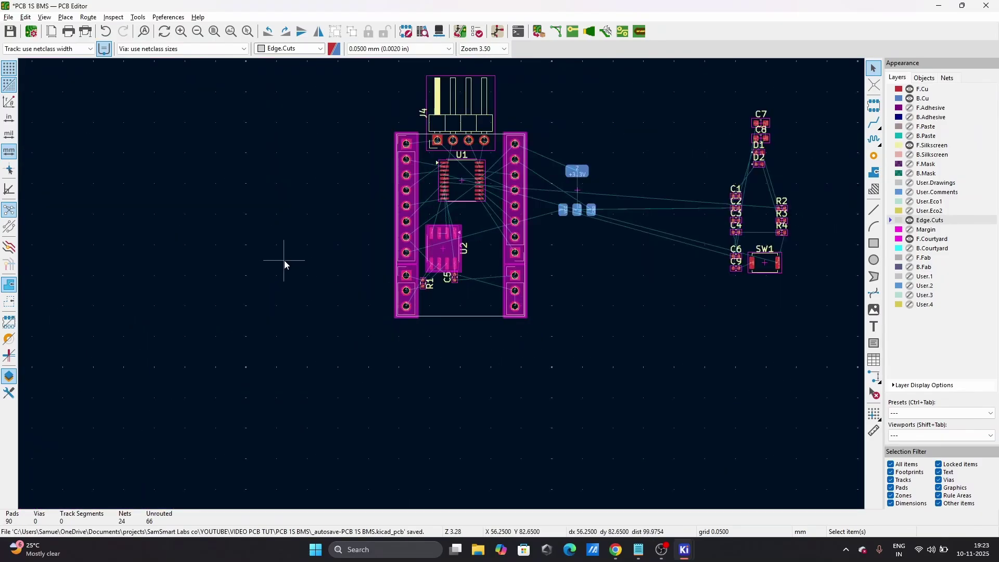
pyautogui.hotkey('alt', '3')
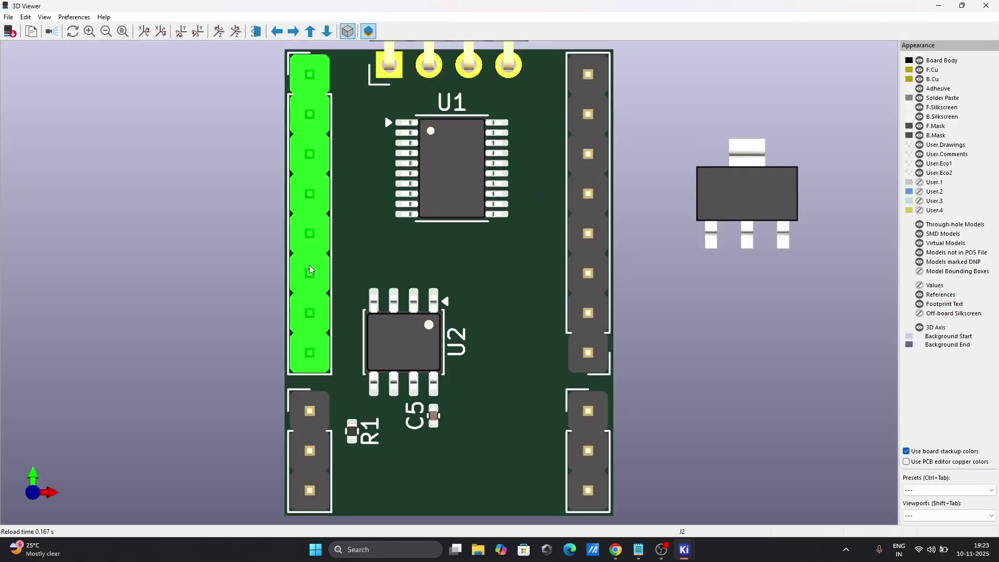
pyautogui.moveTo(310, 269); pyautogui.dragTo(468, 208)
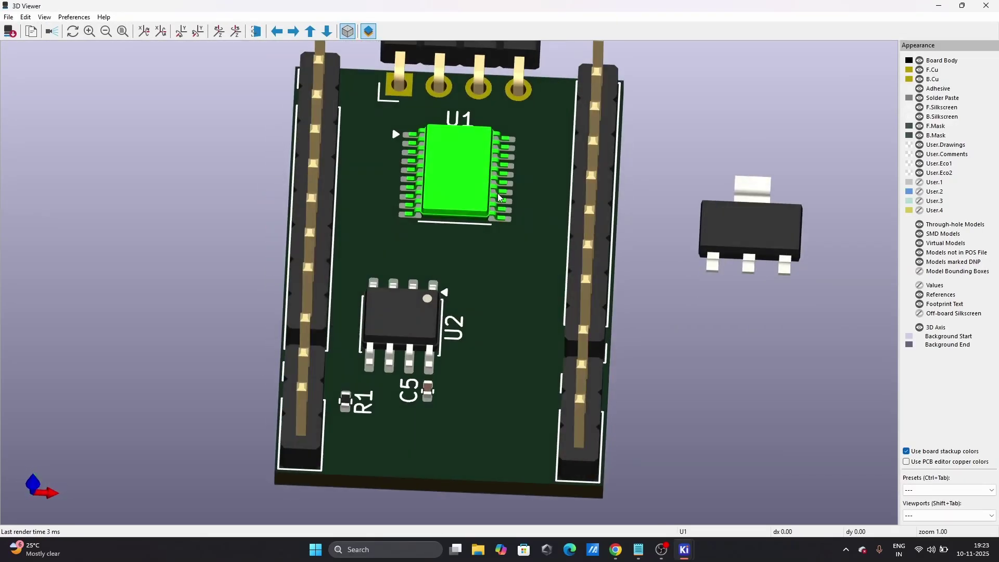
pyautogui.scroll(-2, 495, 267)
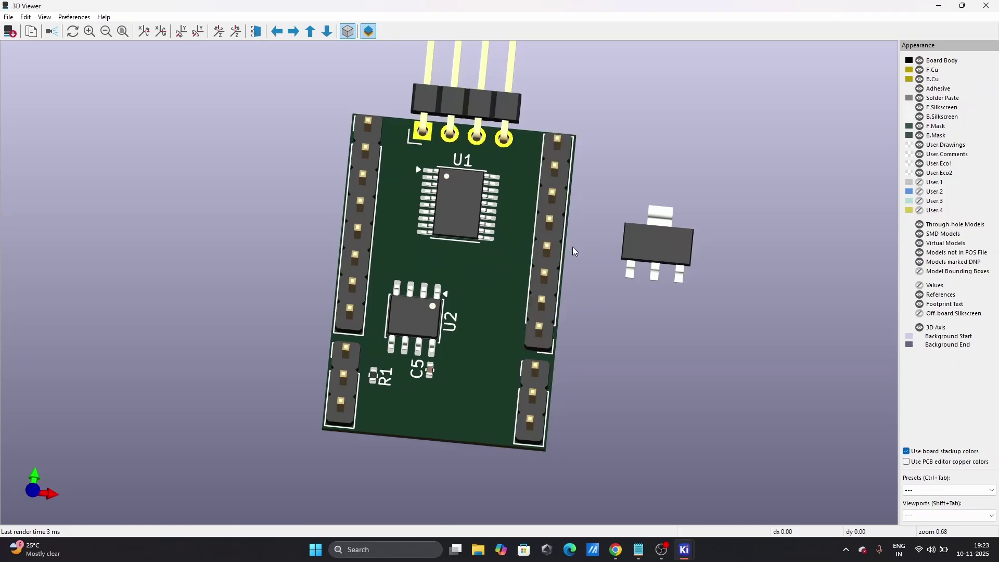
pyautogui.moveTo(572, 247); pyautogui.dragTo(680, 229)
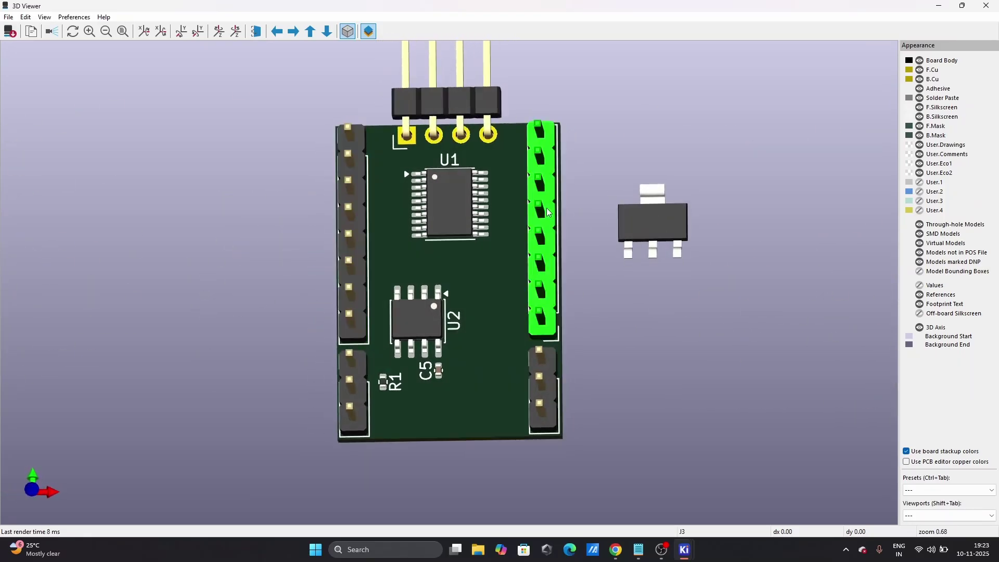
pyautogui.moveTo(438, 241); pyautogui.dragTo(497, 255)
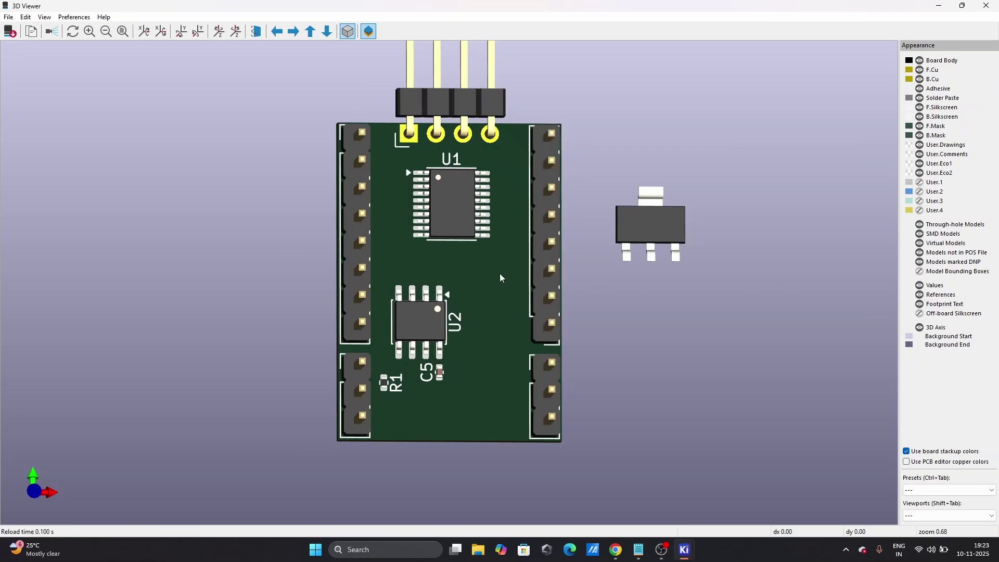
pyautogui.moveTo(502, 278); pyautogui.dragTo(440, 285)
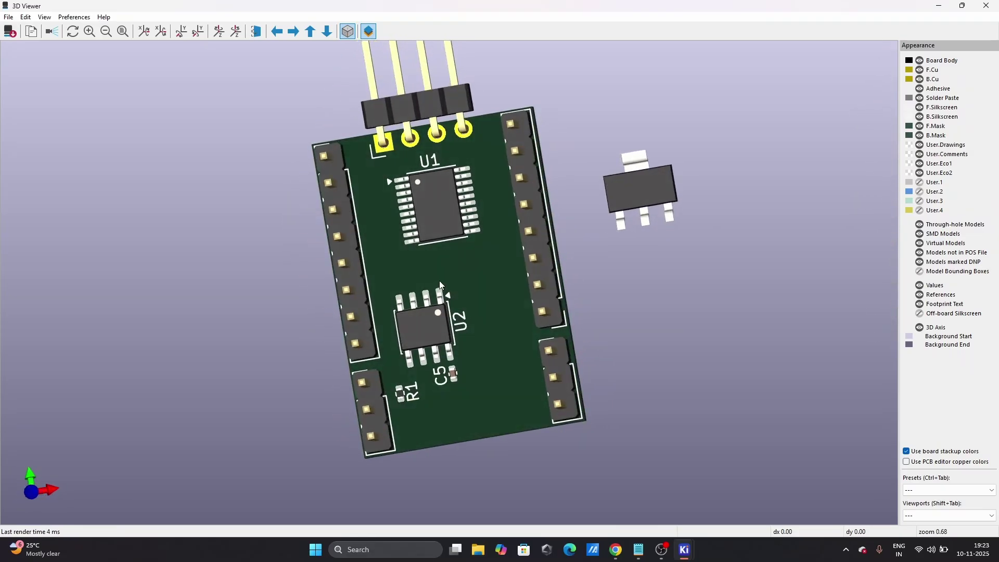
pyautogui.click(938, 7)
# - Examine the board layout around U1, U2 and the headers to judge the free space for the regulator
pyautogui.scroll(-4, 352, 301)
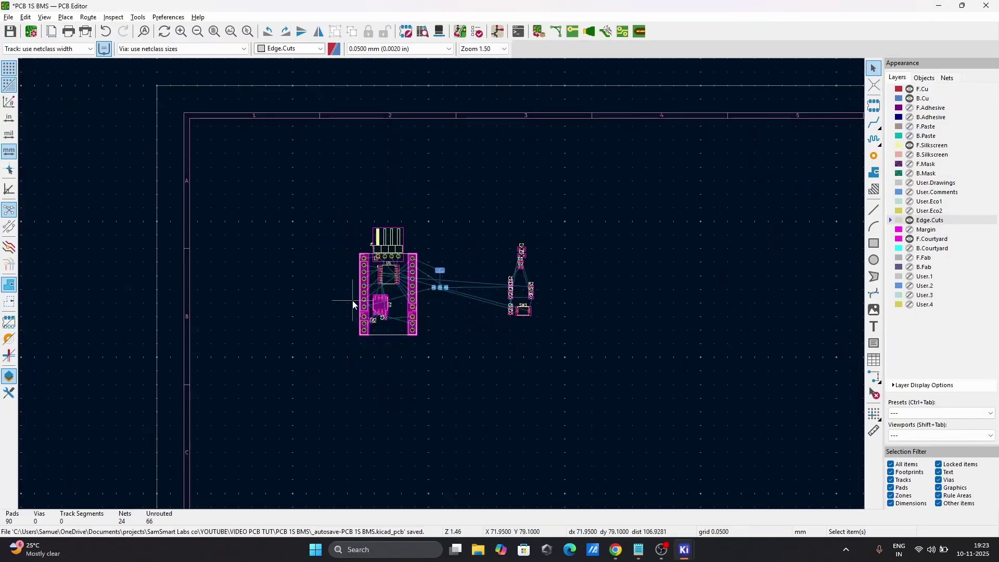
pyautogui.scroll(6, 441, 301)
pyautogui.scroll(-2, 436, 312)
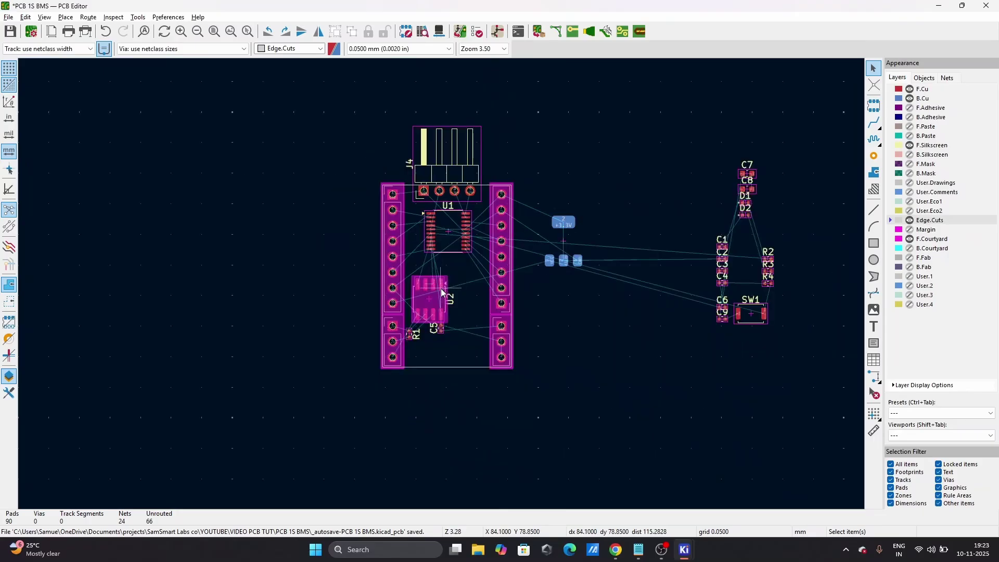
pyautogui.scroll(6, 441, 284)
pyautogui.scroll(-4, 441, 284)
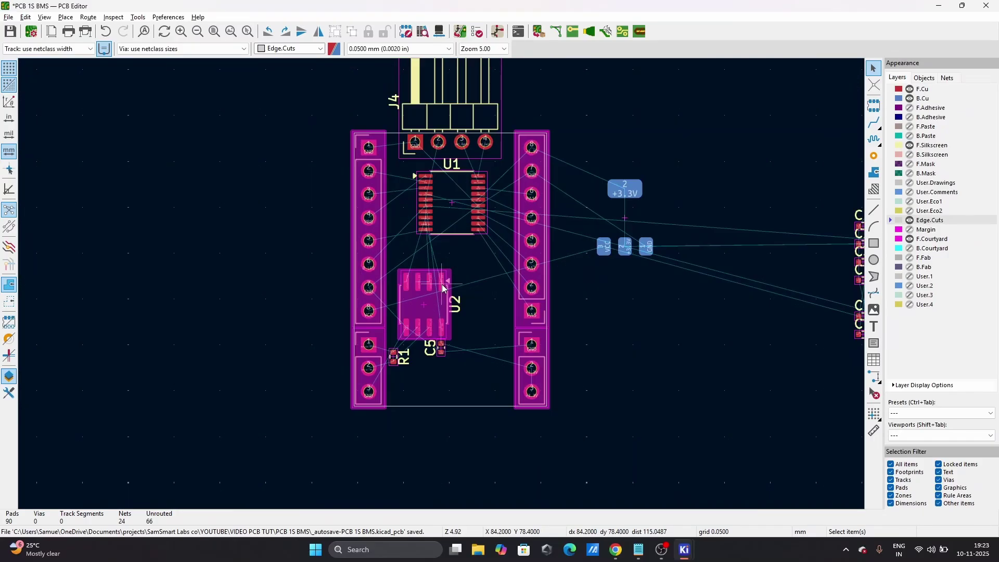
pyautogui.scroll(4, 443, 279)
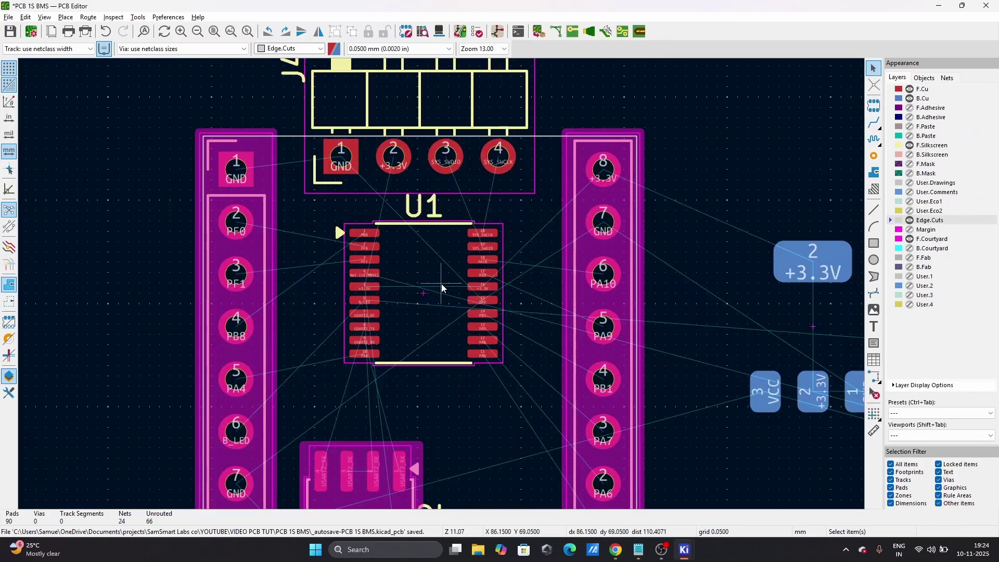
pyautogui.scroll(-5, 441, 284)
pyautogui.scroll(6, 430, 328)
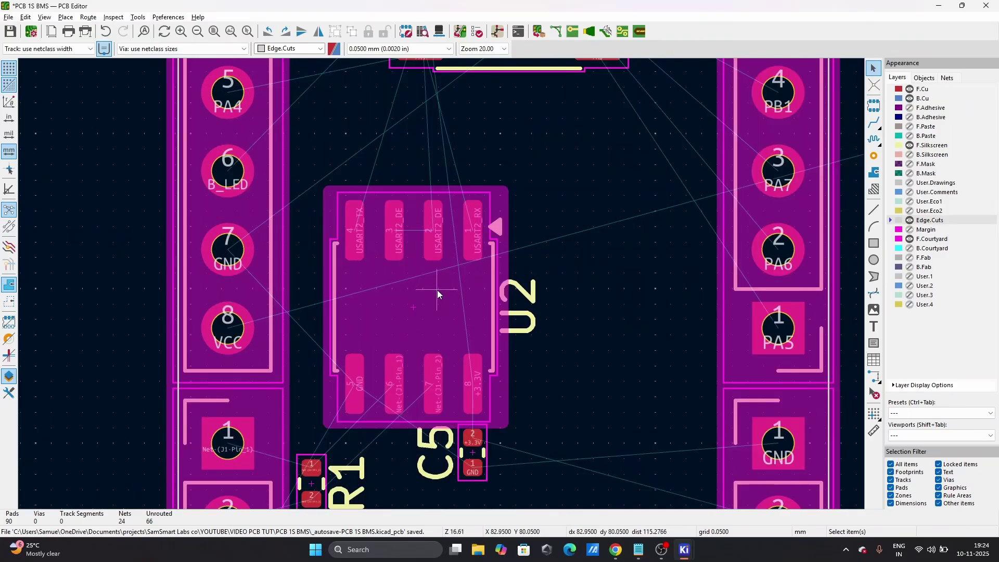
pyautogui.click(438, 291)
pyautogui.scroll(-3, 441, 284)
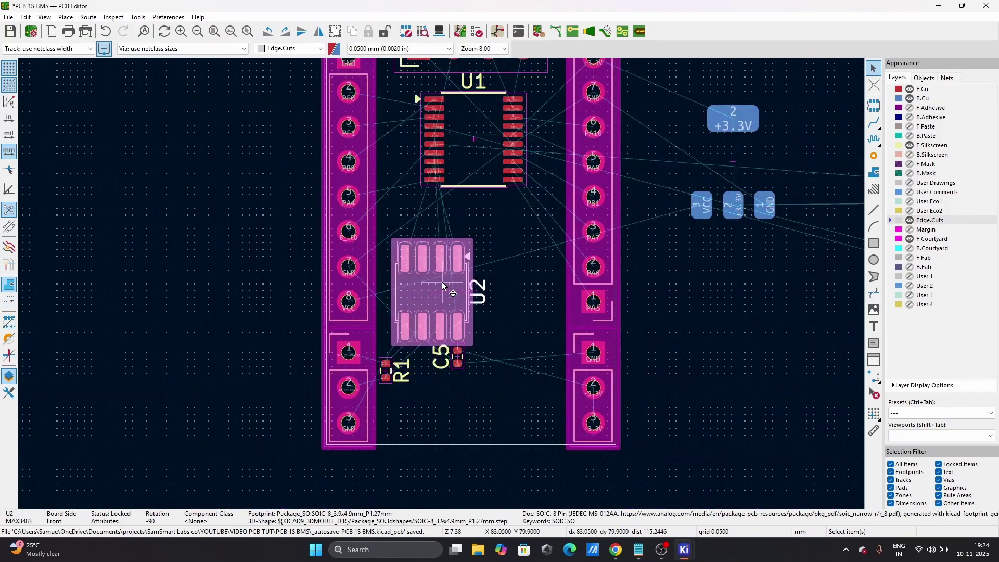
pyautogui.scroll(-2, 443, 281)
pyautogui.scroll(1, 536, 260)
# - Flip the regulator U3 to the front side and move it between C5 and J5 at the board's lower edge
pyautogui.click(615, 207)
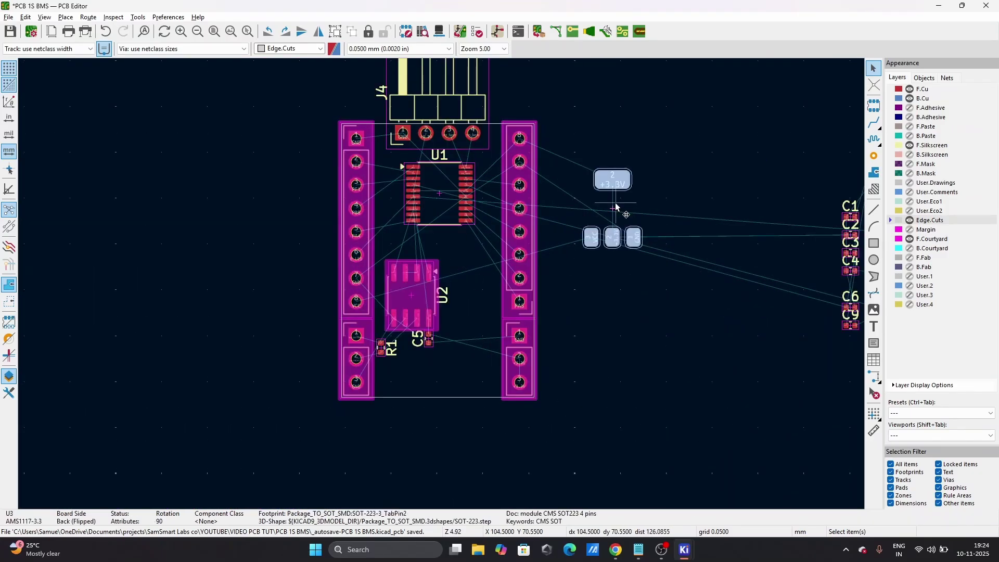
pyautogui.press('f')
pyautogui.press('m')
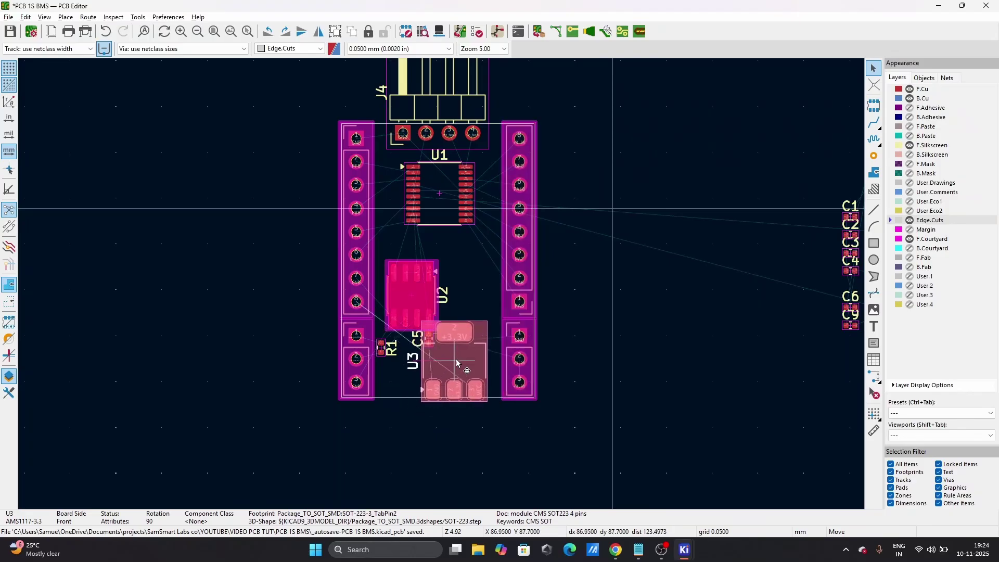
pyautogui.scroll(1, 464, 354)
pyautogui.scroll(4, 441, 283)
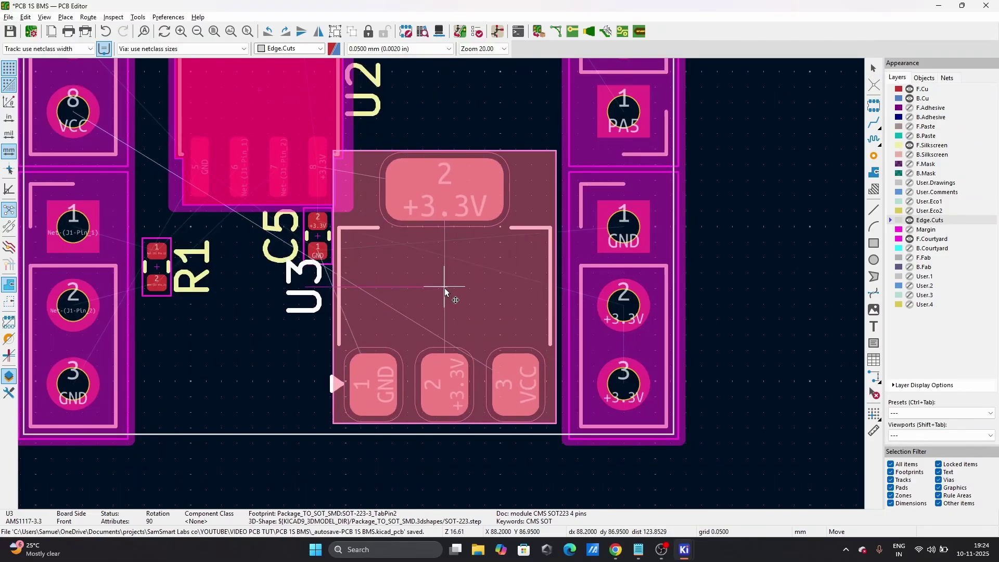
pyautogui.click(450, 296)
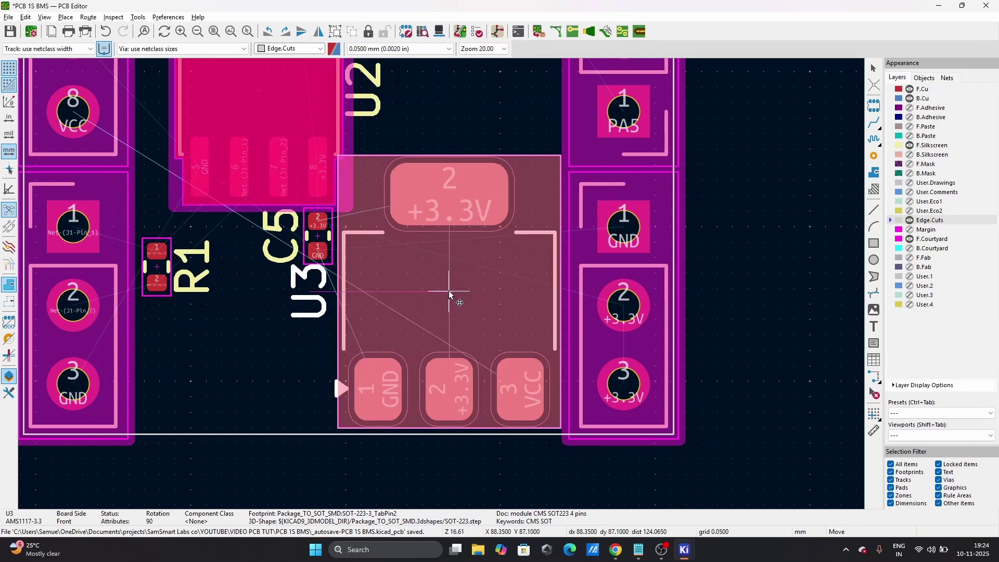
# - Rotate U3 to -90° and place it at about X 88.4, Y 87.3, with its tab pad toward the board's bottom edge
pyautogui.press('r')
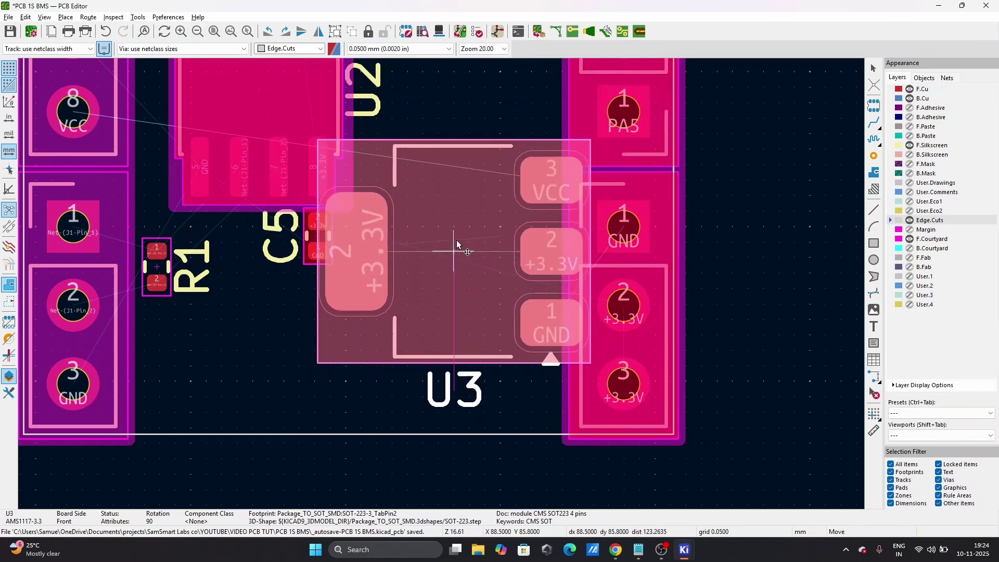
pyautogui.press('r')
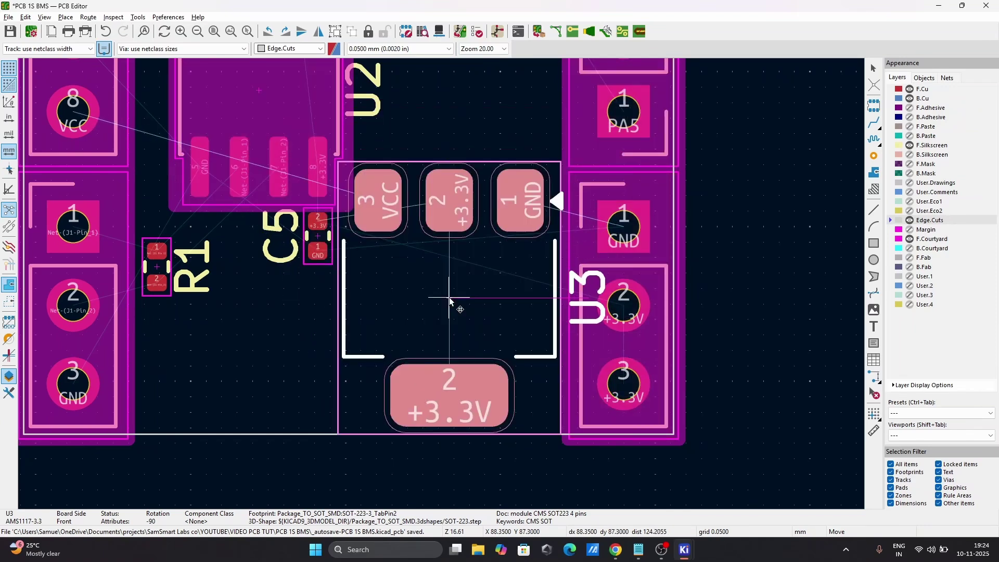
pyautogui.scroll(-2, 449, 297)
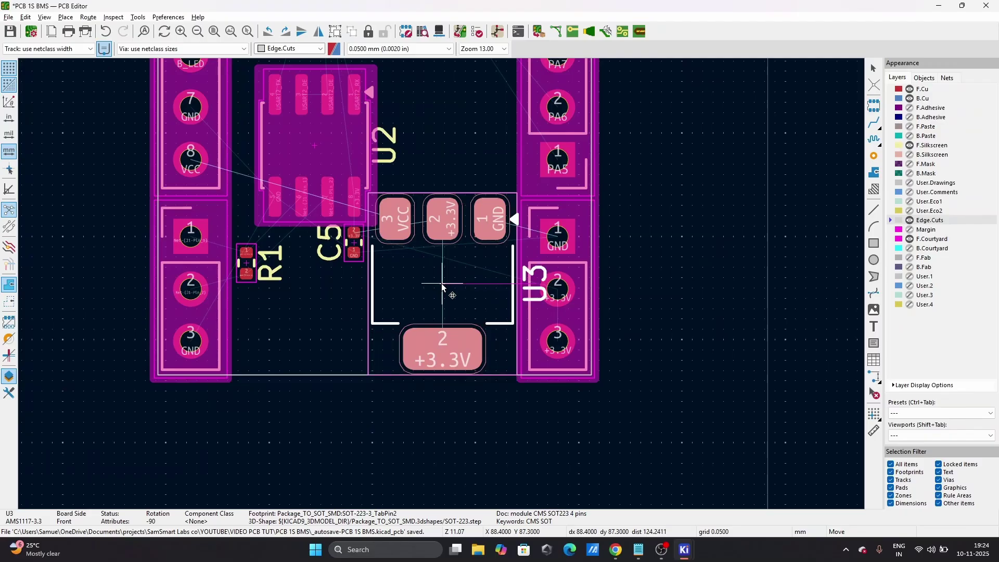
pyautogui.click(442, 285)
# - Move U3's reference text to the center of its body, at about X 88.45, Y 87.35
pyautogui.click(533, 290)
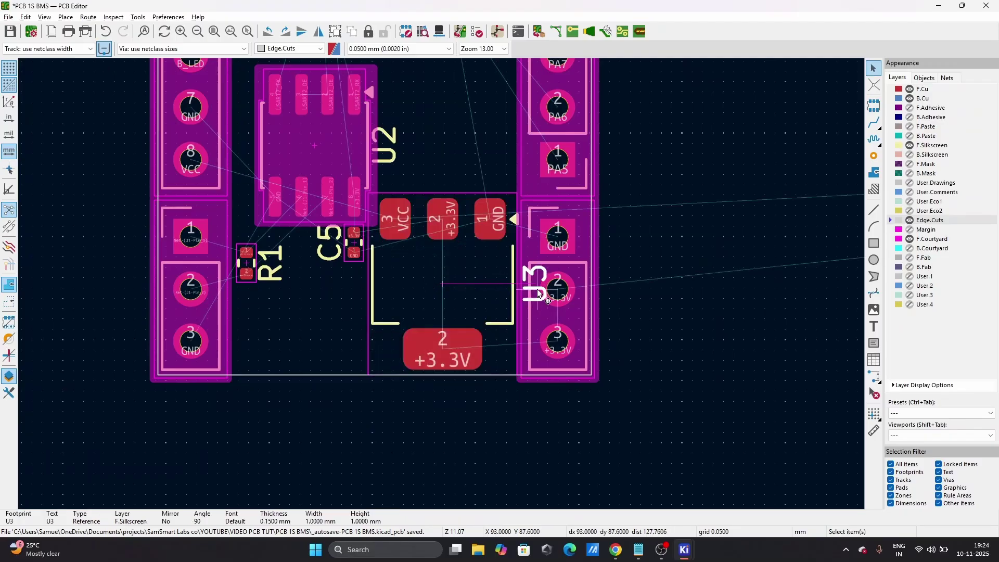
pyautogui.press('m')
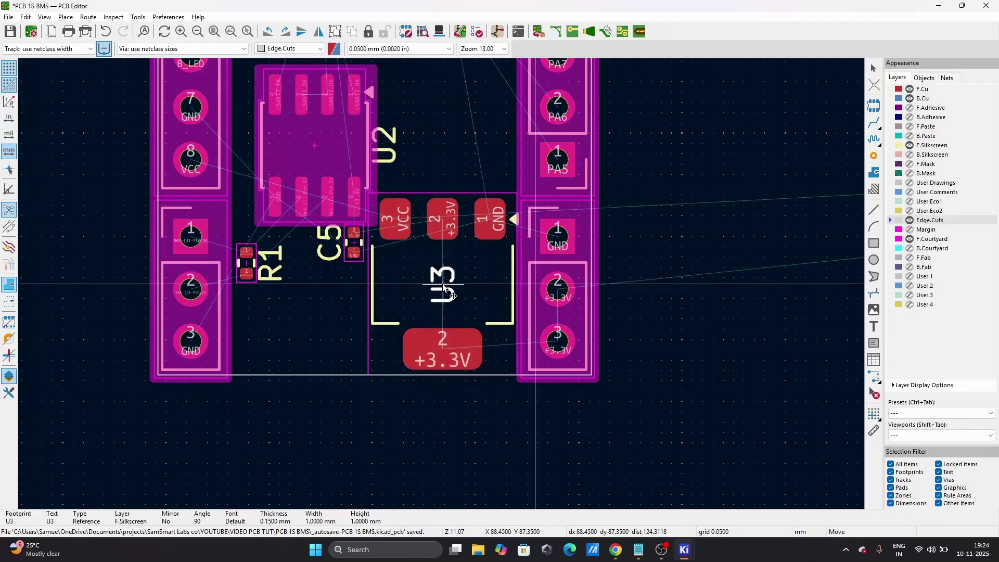
pyautogui.click(442, 283)
# - Move U2's reference text closer to the side of its body, at about X 85.55, Y 80.60
pyautogui.scroll(-1, 399, 183)
pyautogui.scroll(2, 436, 269)
pyautogui.click(431, 266)
pyautogui.press('m')
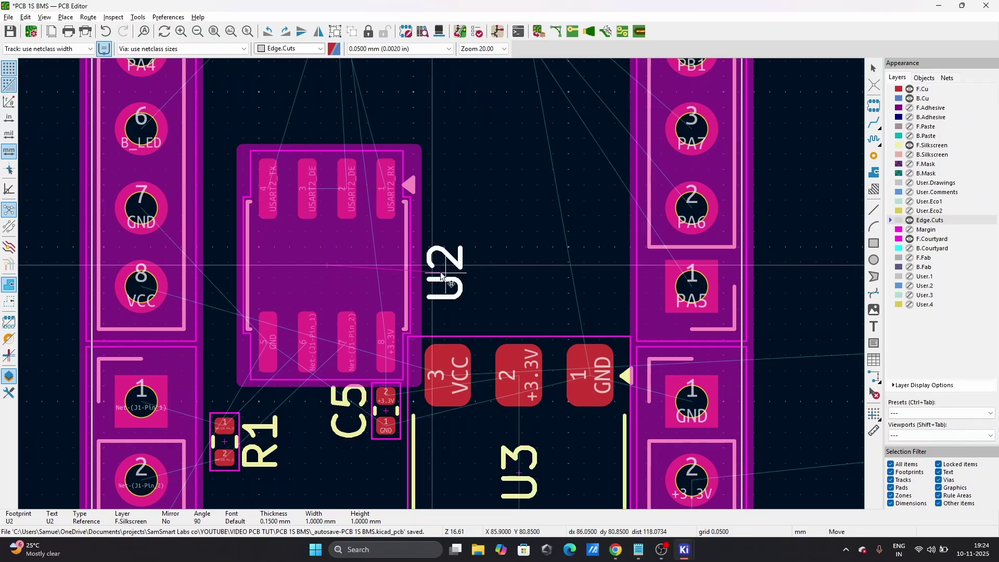
pyautogui.click(431, 268)
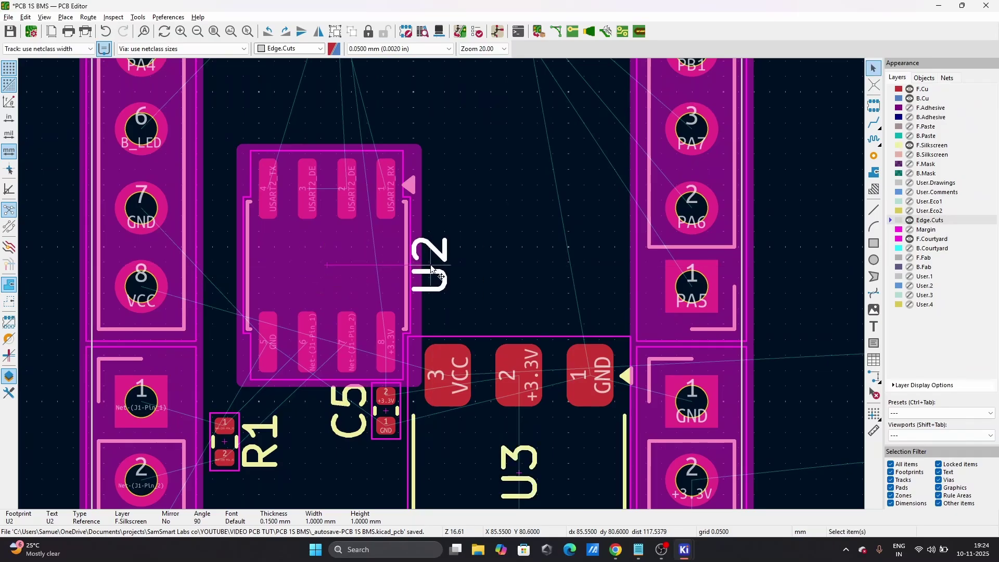
# - Move the angled header J4 slightly down toward U1, keeping its pin row just inside the board's upper edge
pyautogui.scroll(-5, 432, 268)
pyautogui.scroll(4, 442, 284)
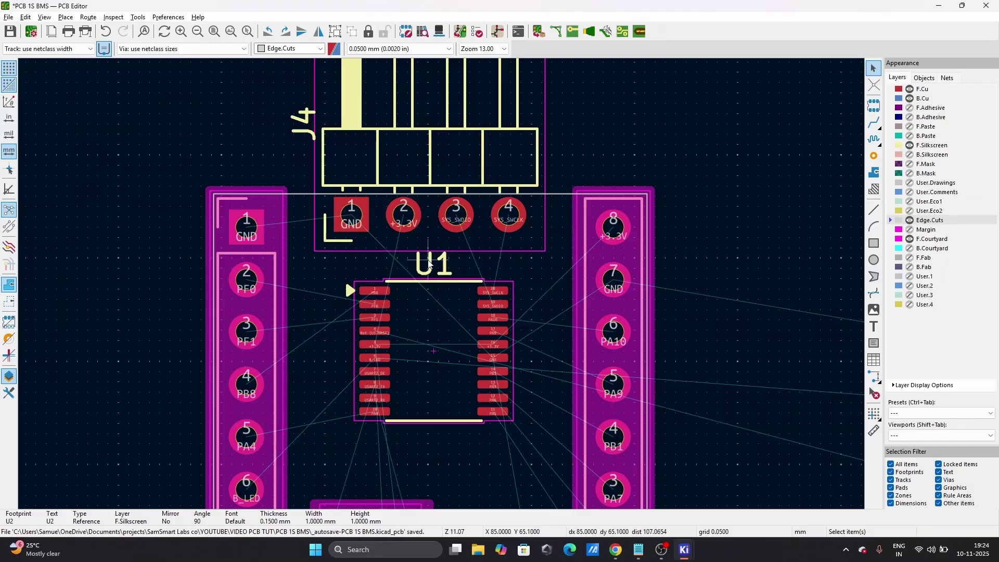
pyautogui.scroll(-3, 432, 273)
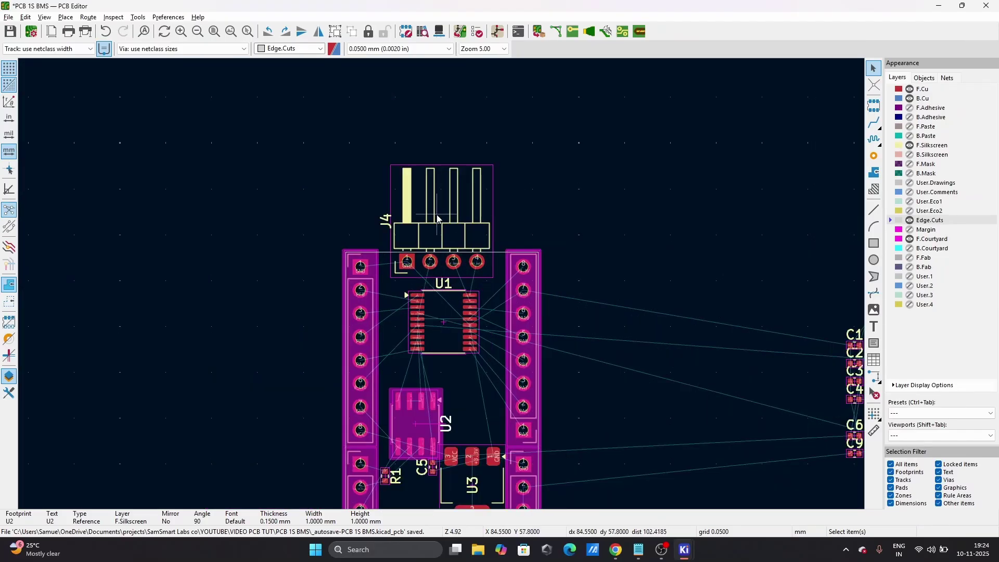
pyautogui.click(441, 226)
pyautogui.press('m')
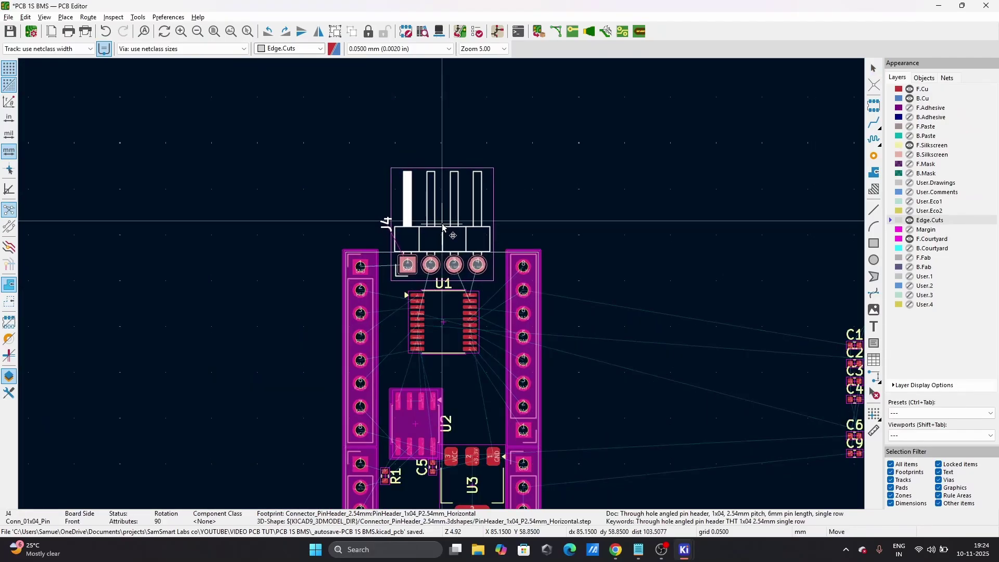
pyautogui.click(443, 227)
# - Center J4 horizontally on the pin header group and lock it in place
pyautogui.click(372, 282)
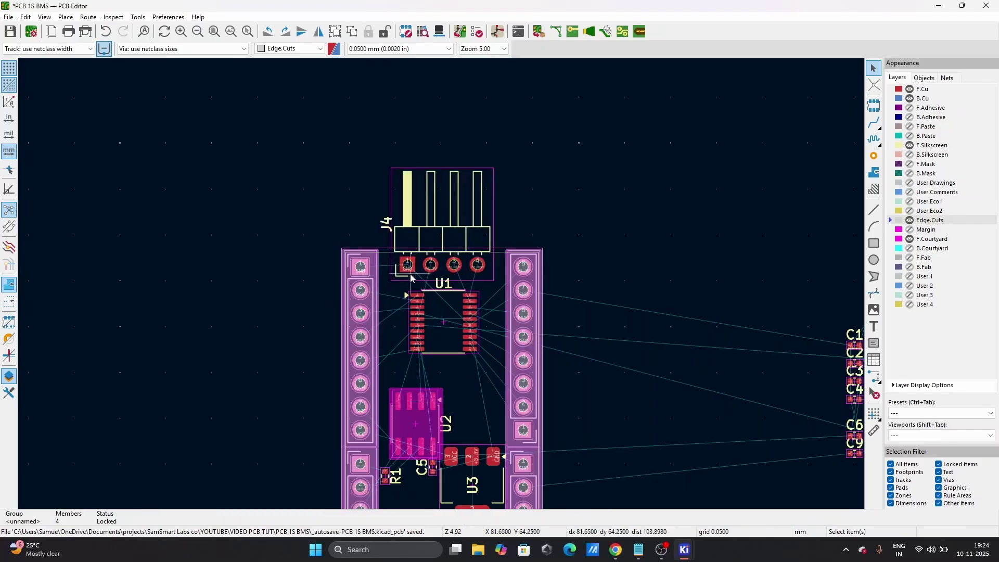
pyautogui.rightClick(426, 269)
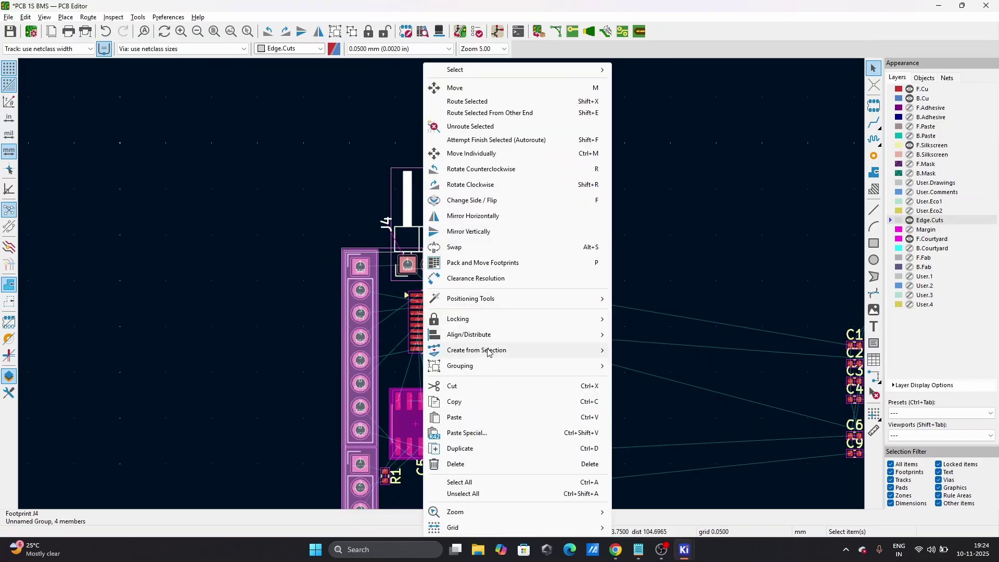
pyautogui.moveTo(499, 332)
pyautogui.click(631, 351)
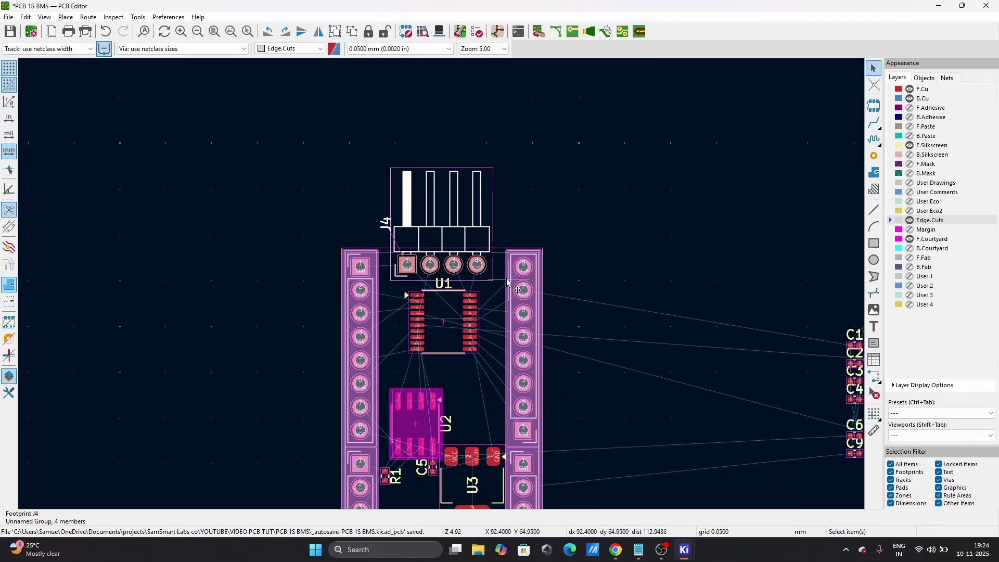
pyautogui.click(601, 212)
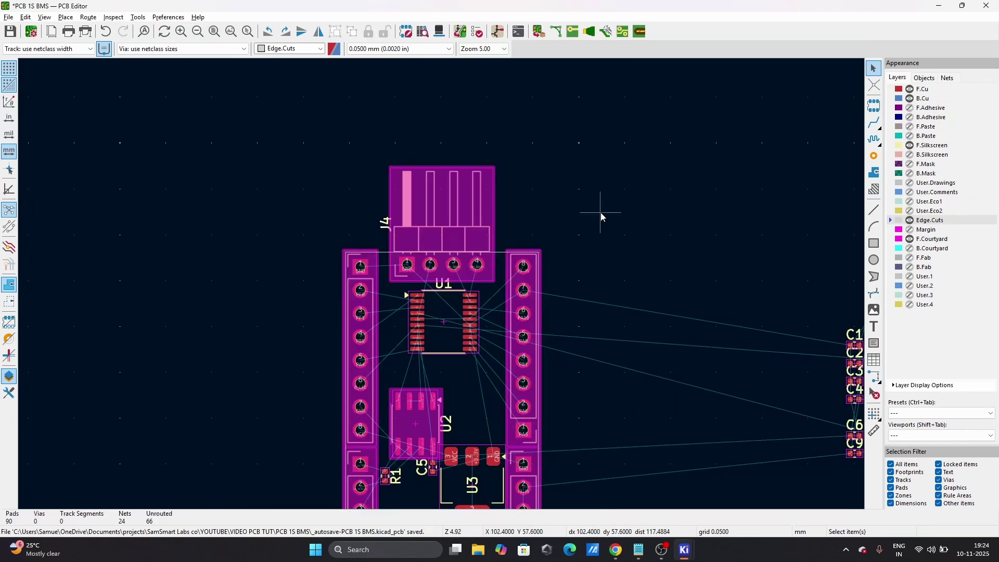
# - Unlock the group of four pin headers along the board's two long edges
pyautogui.scroll(-5, 434, 295)
pyautogui.scroll(6, 434, 295)
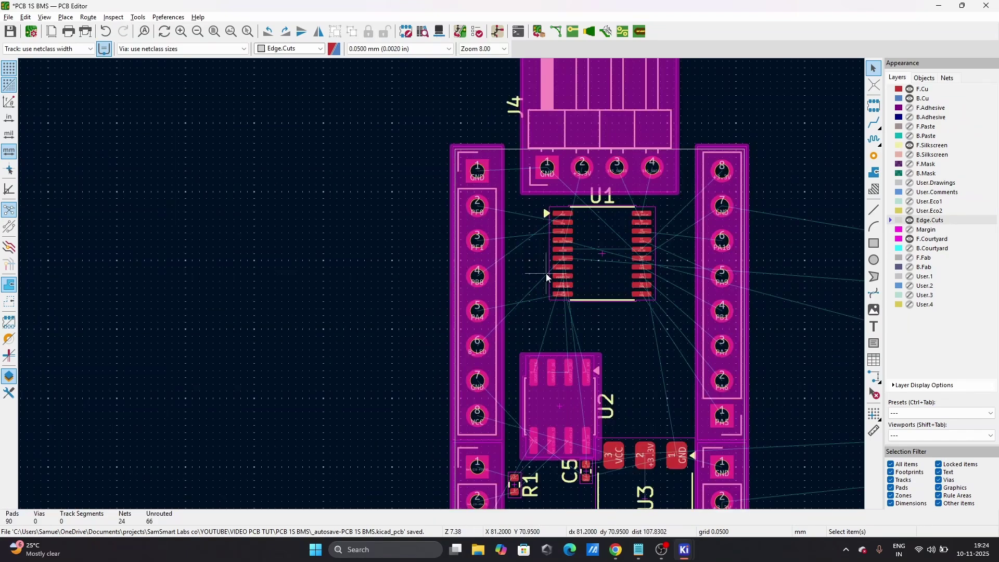
pyautogui.scroll(-5, 505, 318)
pyautogui.scroll(7, 442, 284)
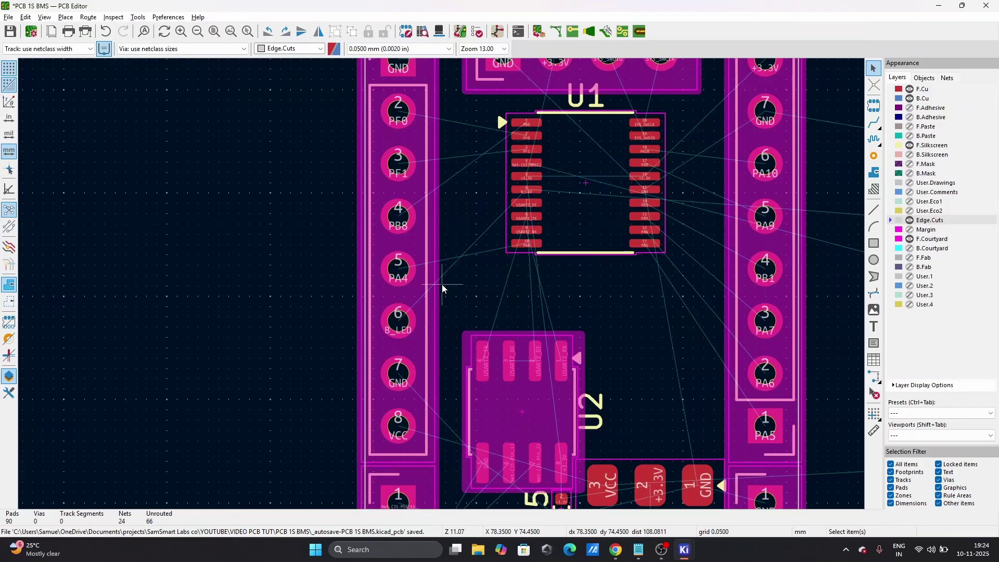
pyautogui.scroll(-4, 442, 284)
pyautogui.scroll(4, 441, 284)
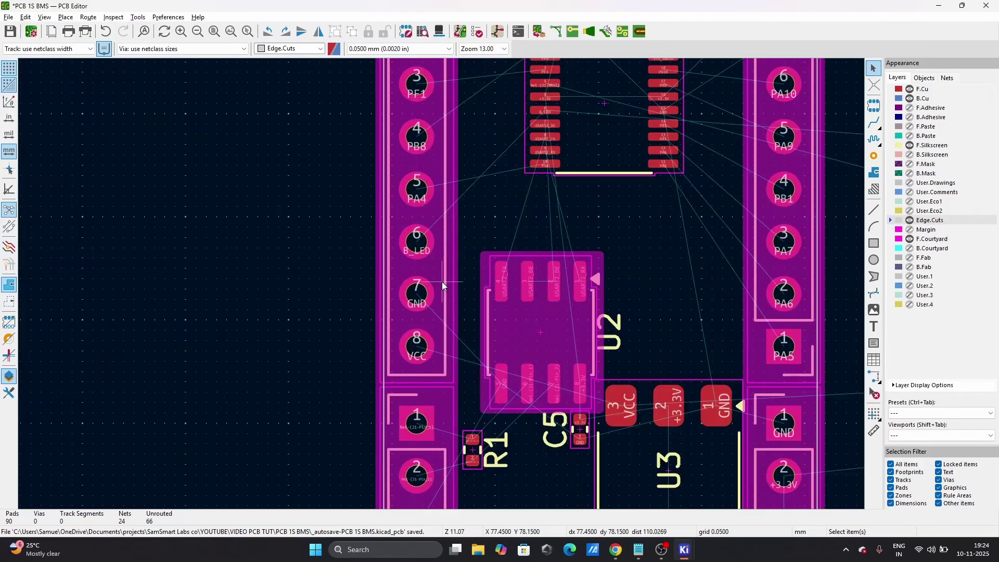
pyautogui.click(442, 282)
pyautogui.press('Escape')
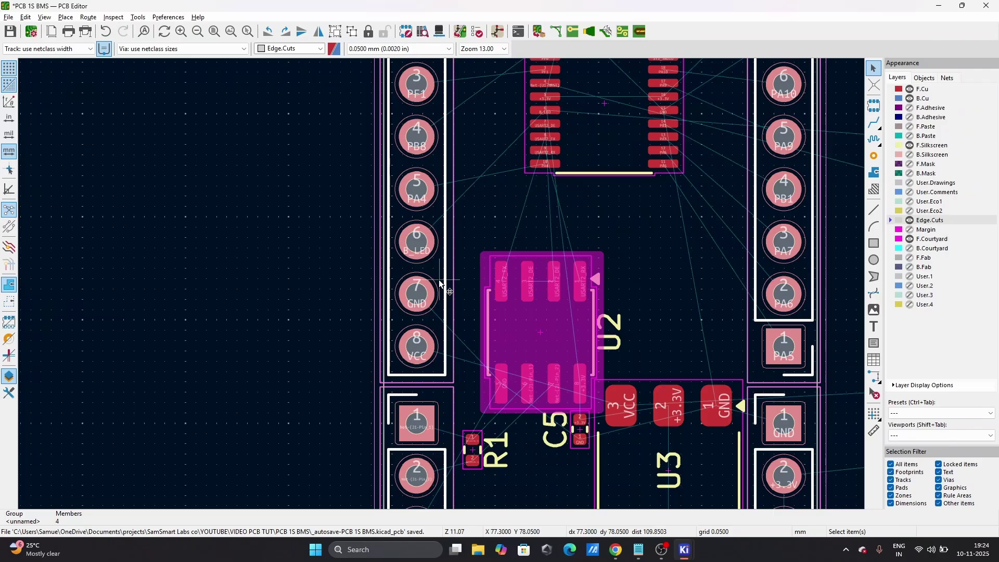
pyautogui.scroll(-3, 439, 281)
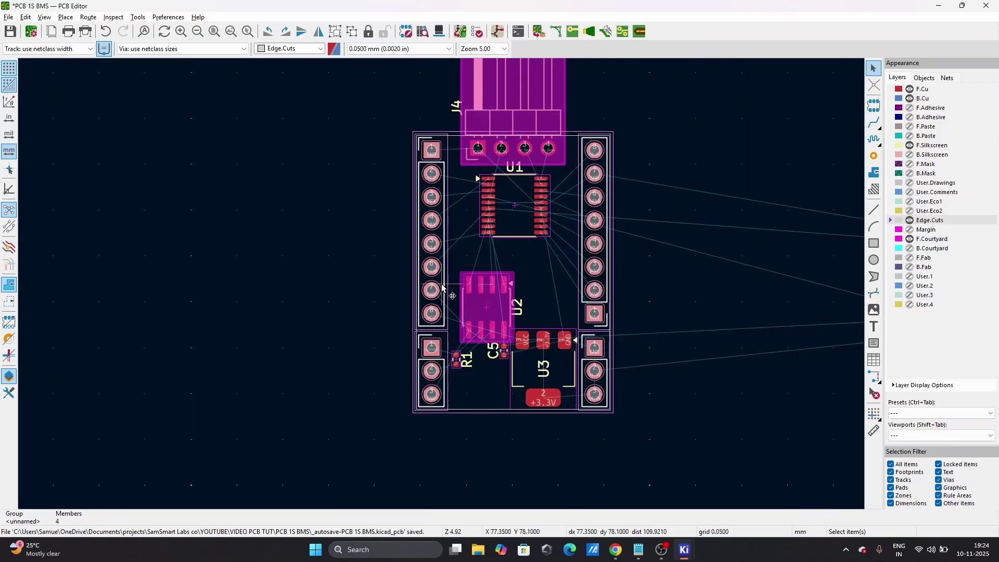
pyautogui.scroll(2, 442, 287)
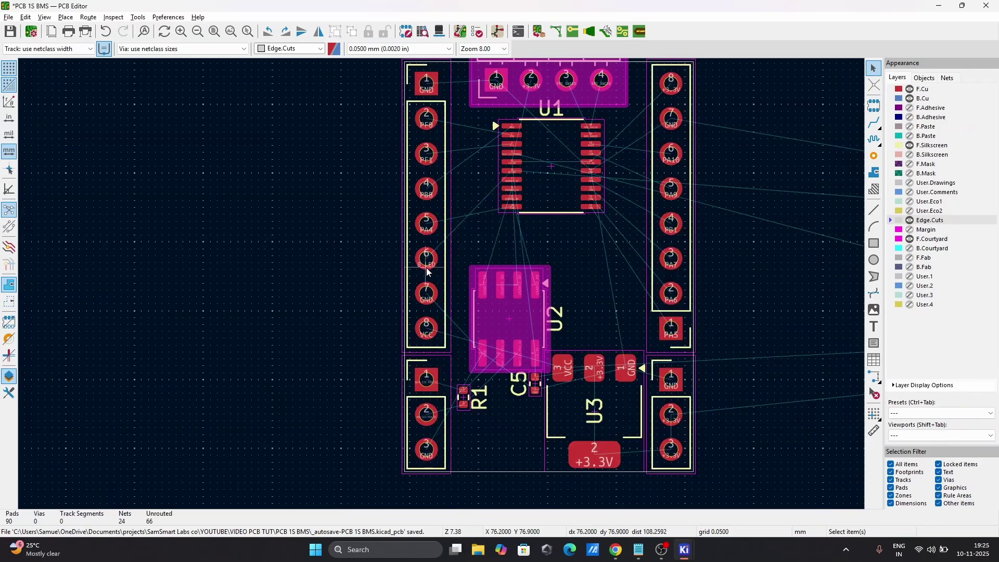
pyautogui.rightClick(446, 160)
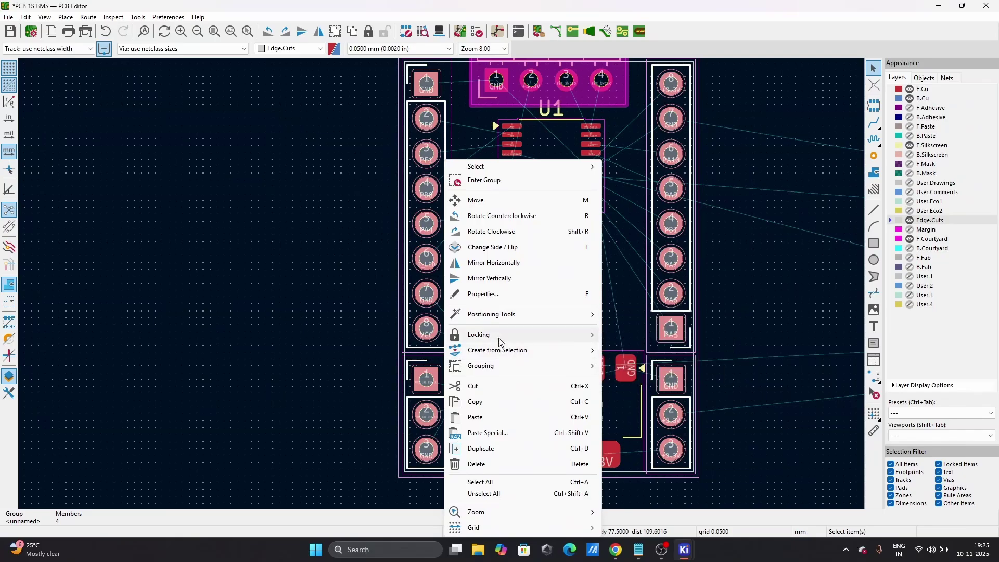
pyautogui.moveTo(499, 334)
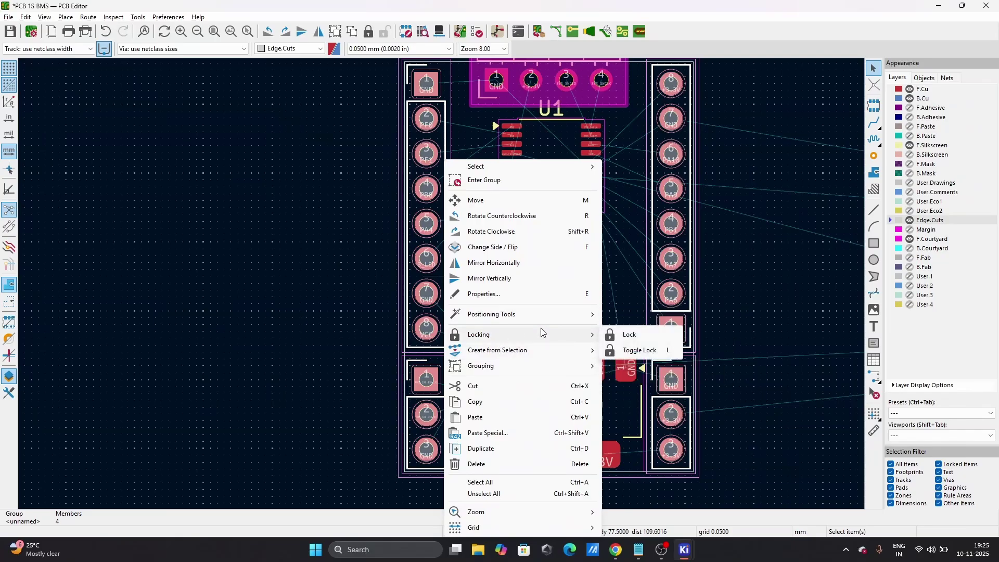
pyautogui.click(643, 349)
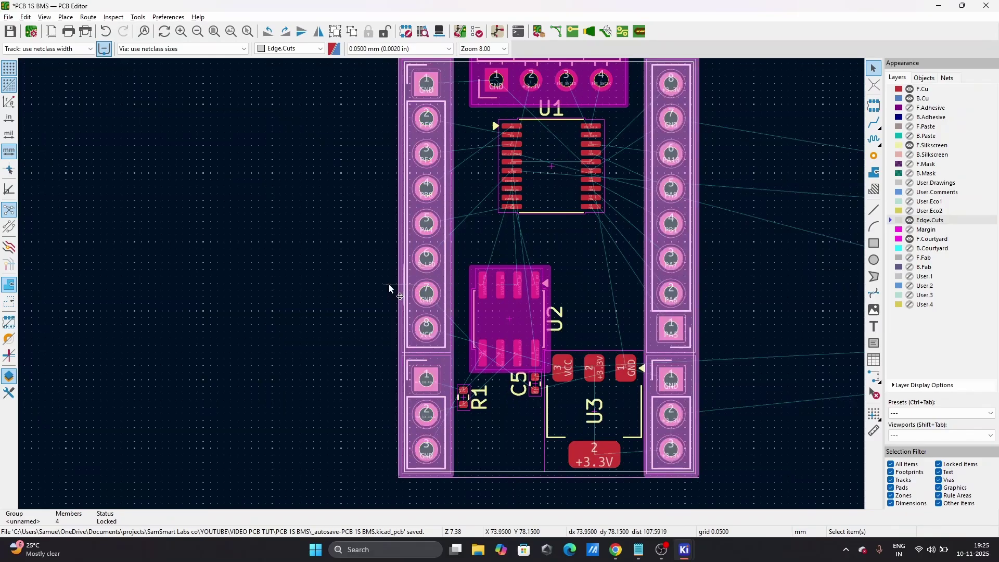
pyautogui.rightClick(437, 276)
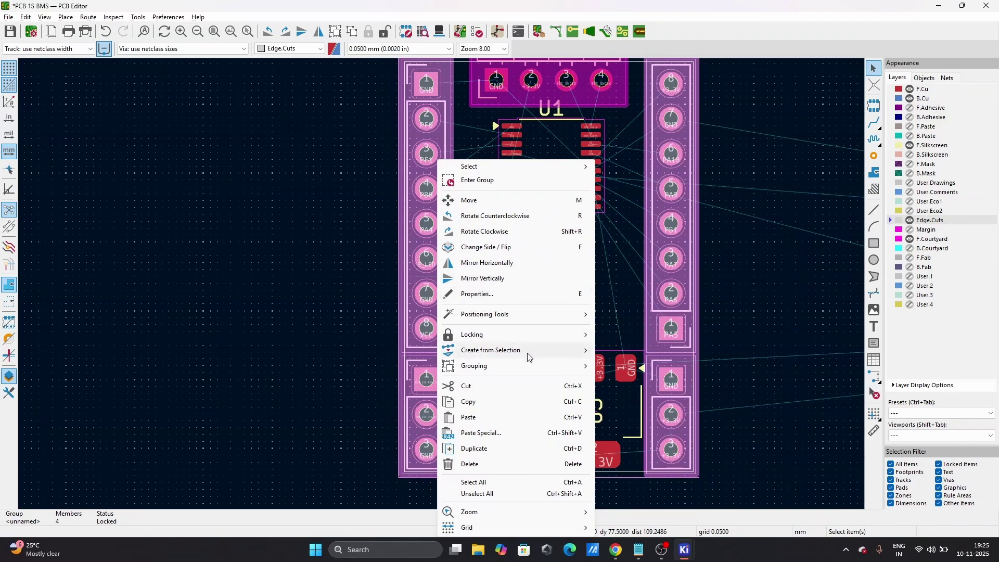
pyautogui.moveTo(541, 334)
pyautogui.click(598, 335)
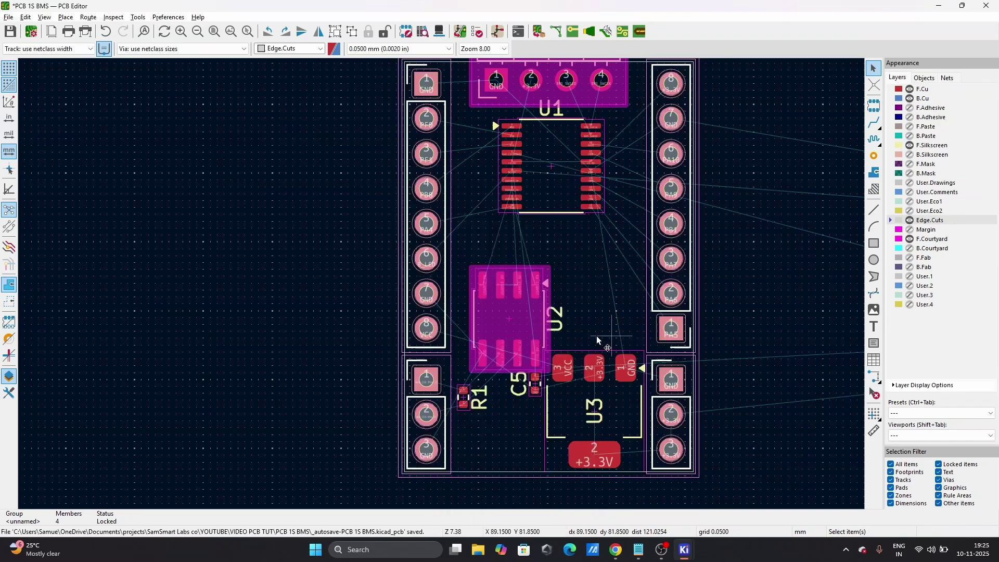
# - Ungroup the four pin headers along the board's long edges
pyautogui.rightClick(436, 251)
pyautogui.moveTo(517, 364)
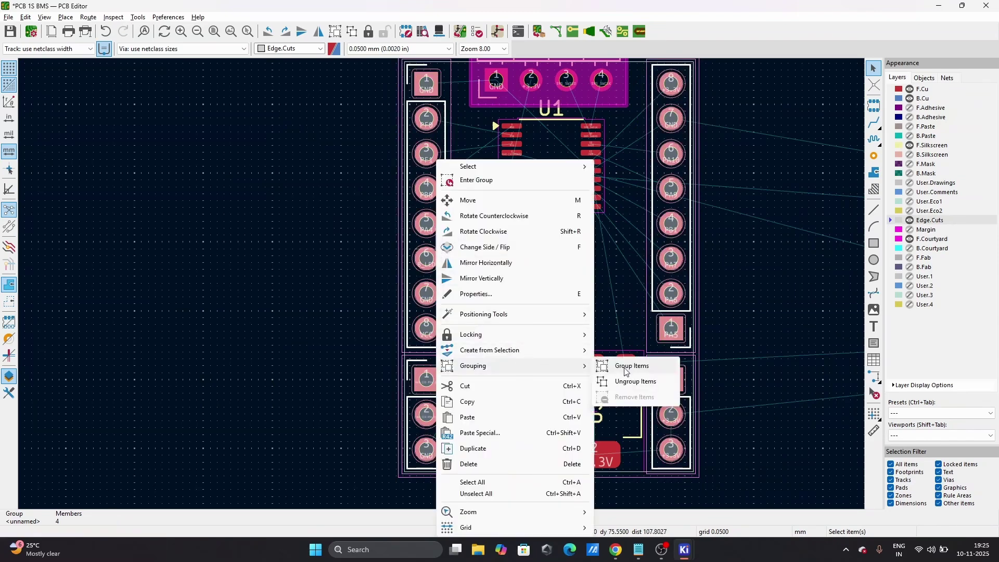
pyautogui.click(625, 371)
# - Flip the eight-pin header J2 to the back side and show the B.Silkscreen layer
pyautogui.click(439, 283)
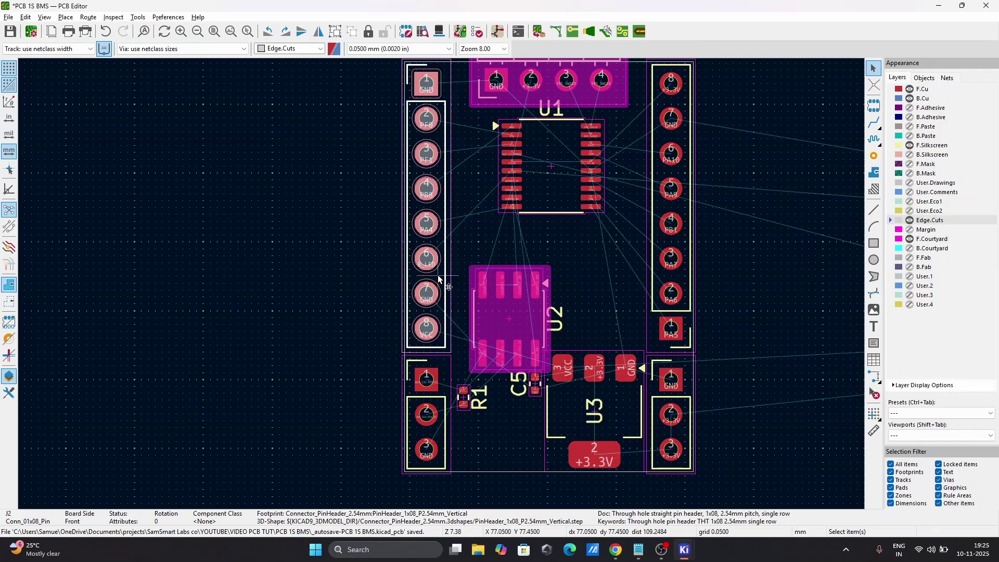
pyautogui.press('f')
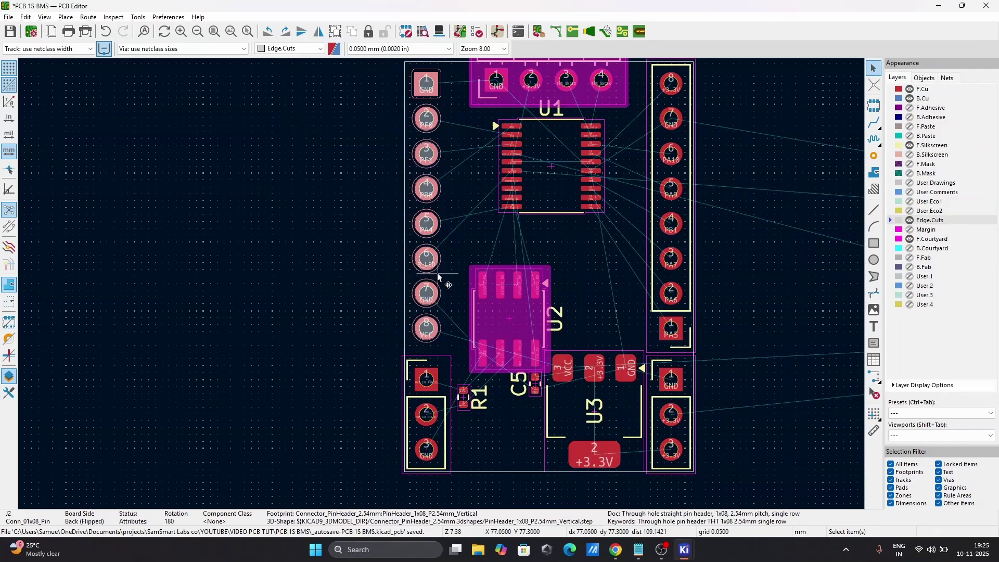
pyautogui.click(911, 157)
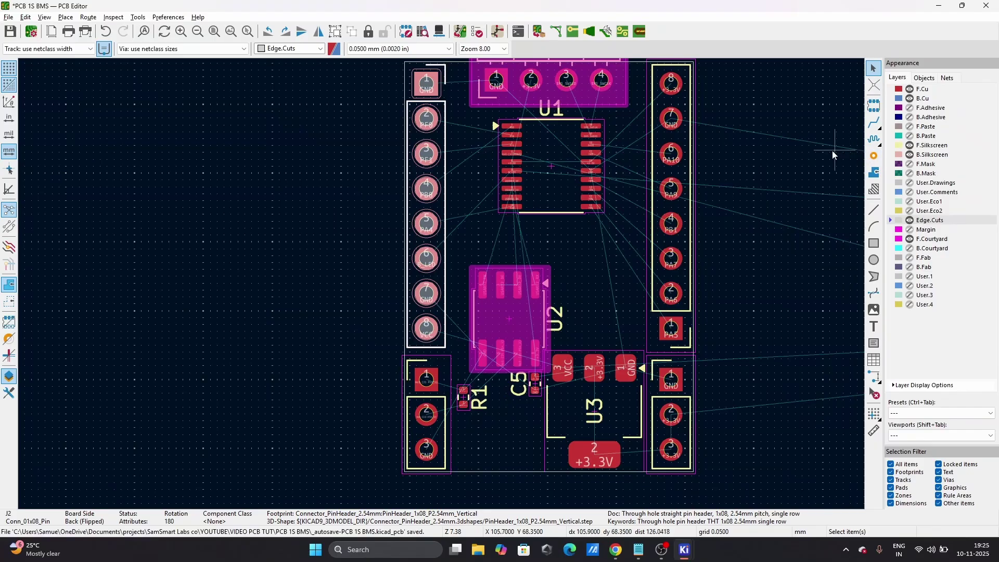
# - Flip the eight-pin header J3 and the two three-pin headers beside R1 and U3 to the back side
pyautogui.click(685, 249)
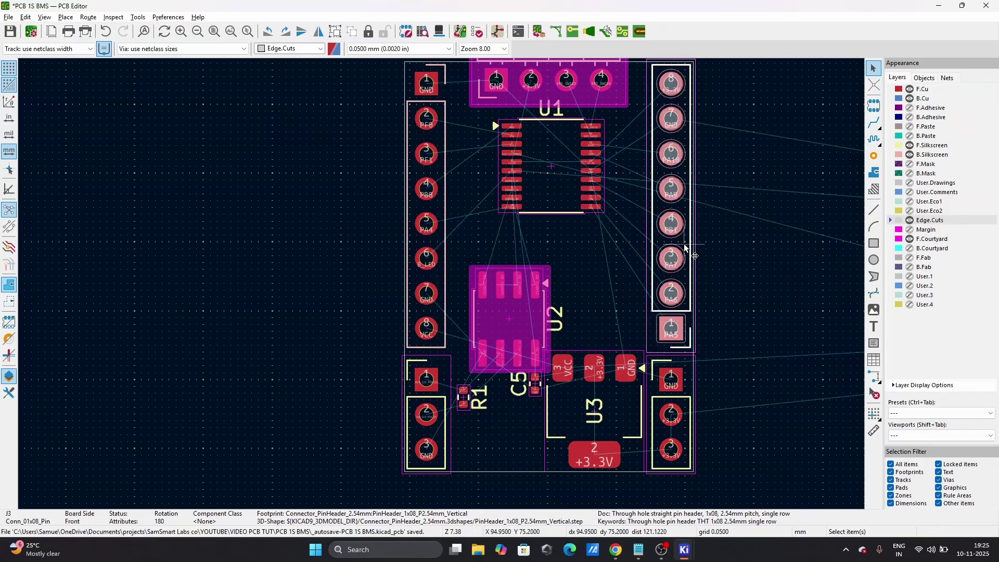
pyautogui.press('f')
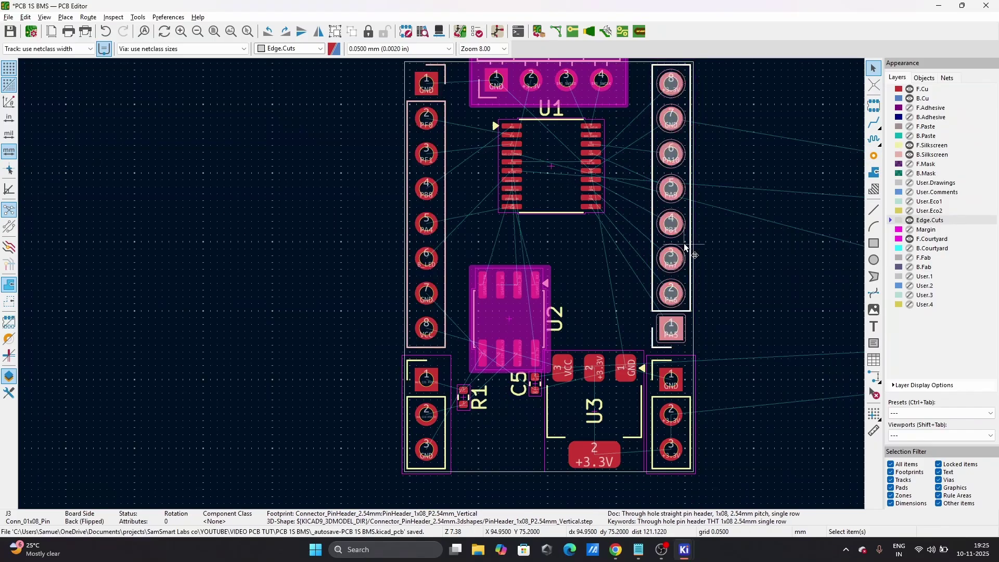
pyautogui.click(441, 426)
pyautogui.click(657, 418)
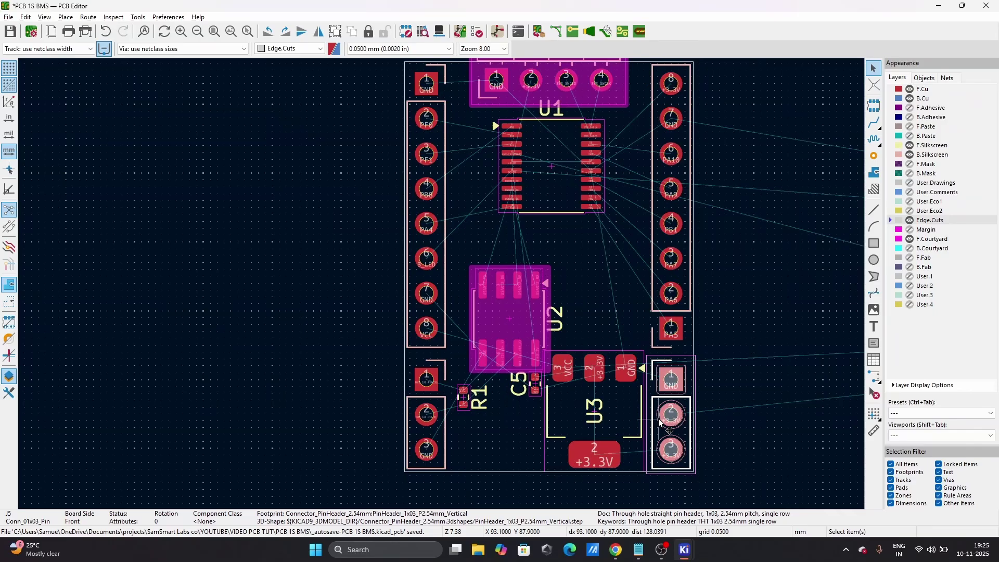
pyautogui.press('f')
pyautogui.click(778, 360)
pyautogui.scroll(-2, 693, 320)
pyautogui.scroll(3, 441, 284)
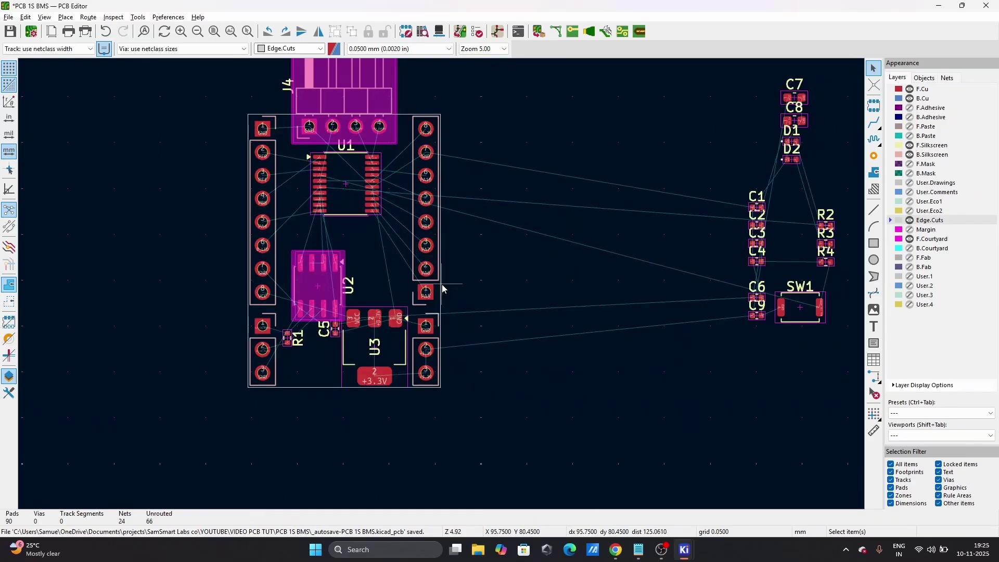
pyautogui.scroll(-3, 359, 269)
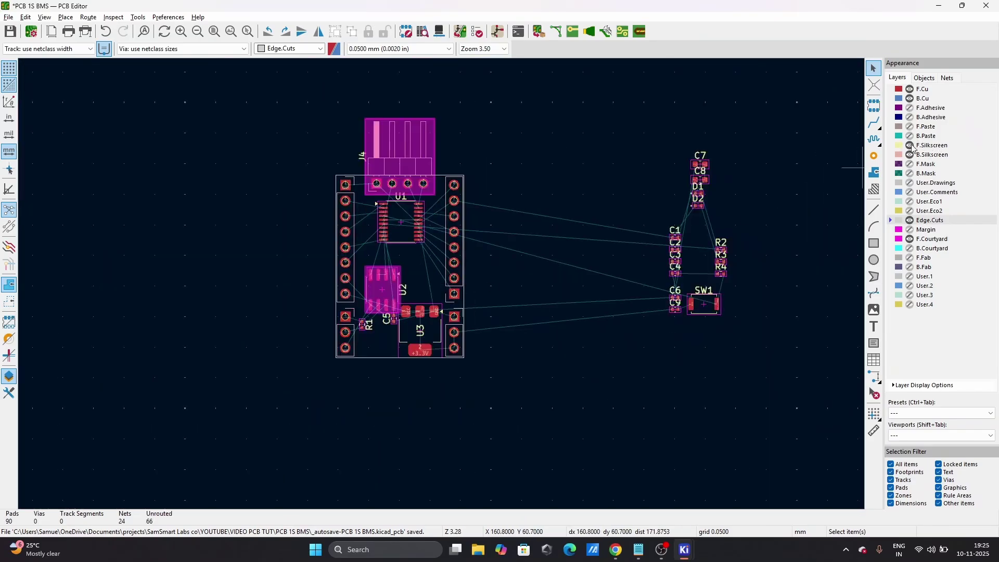
# - Move push switch SW1 from the unplaced parts to just outside the board outline's lower right corner
pyautogui.scroll(-3, 469, 338)
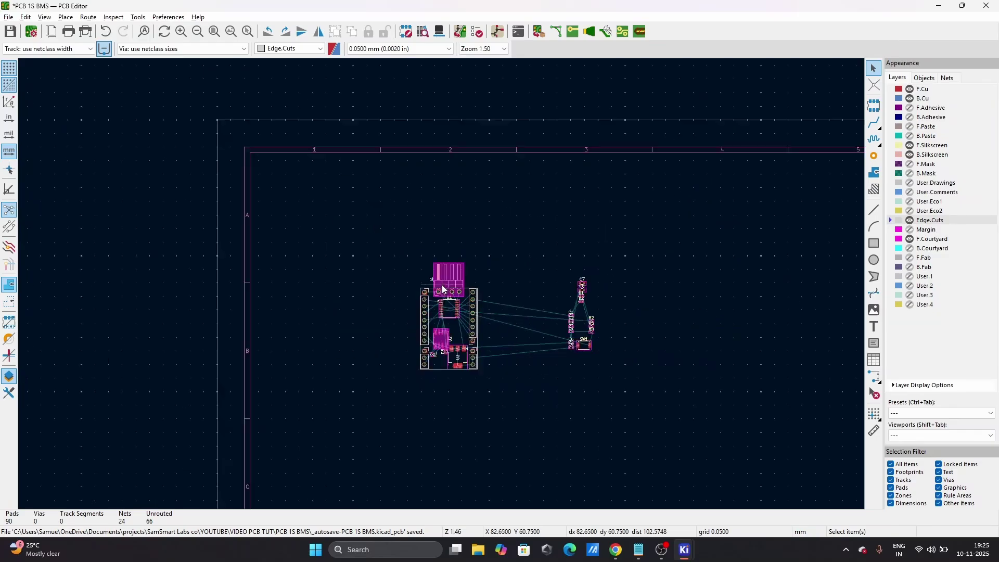
pyautogui.scroll(6, 458, 302)
pyautogui.scroll(-3, 442, 291)
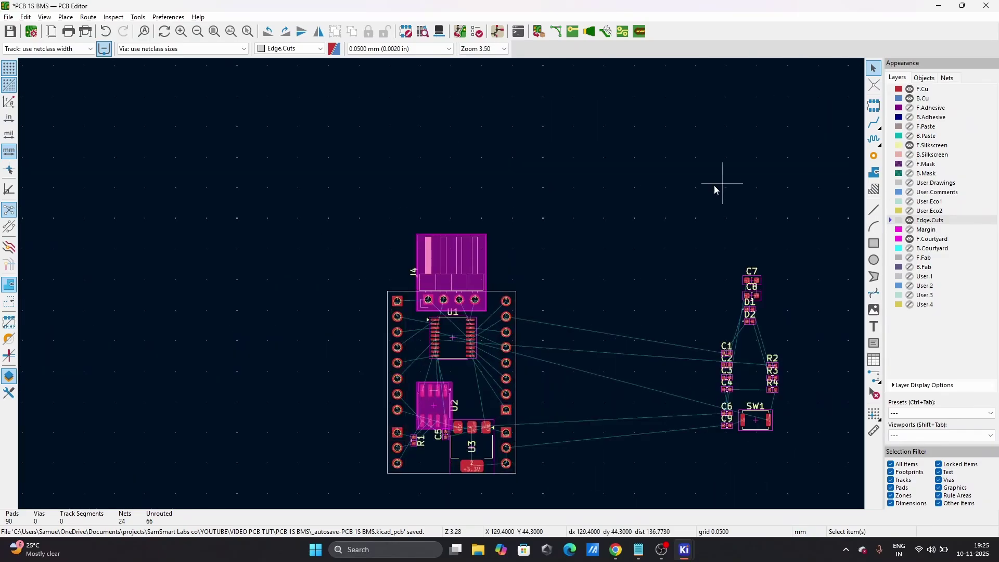
pyautogui.scroll(-2, 572, 235)
pyautogui.scroll(4, 449, 284)
pyautogui.scroll(-5, 450, 284)
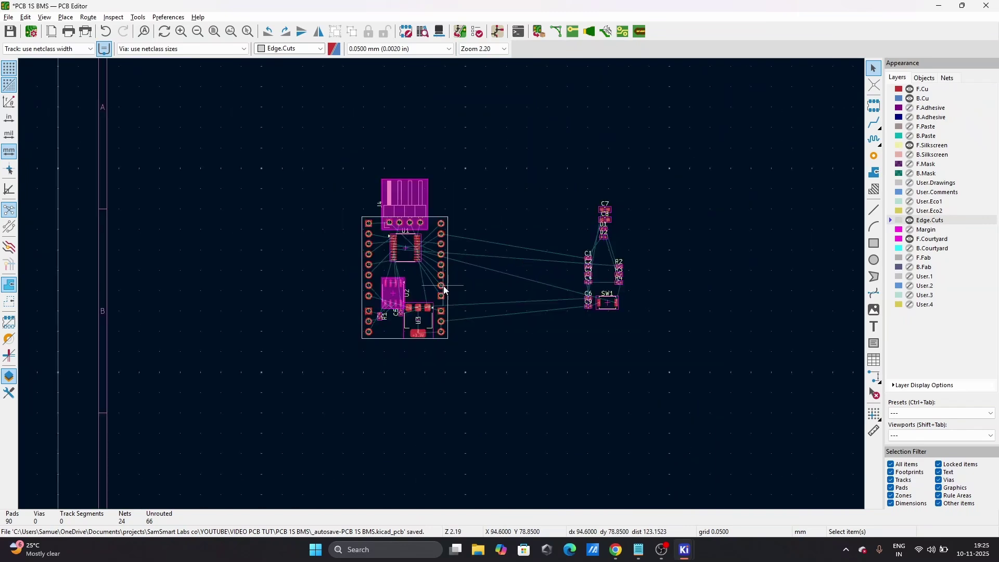
pyautogui.click(605, 307)
pyautogui.moveTo(607, 308); pyautogui.dragTo(482, 333)
pyautogui.scroll(6, 443, 284)
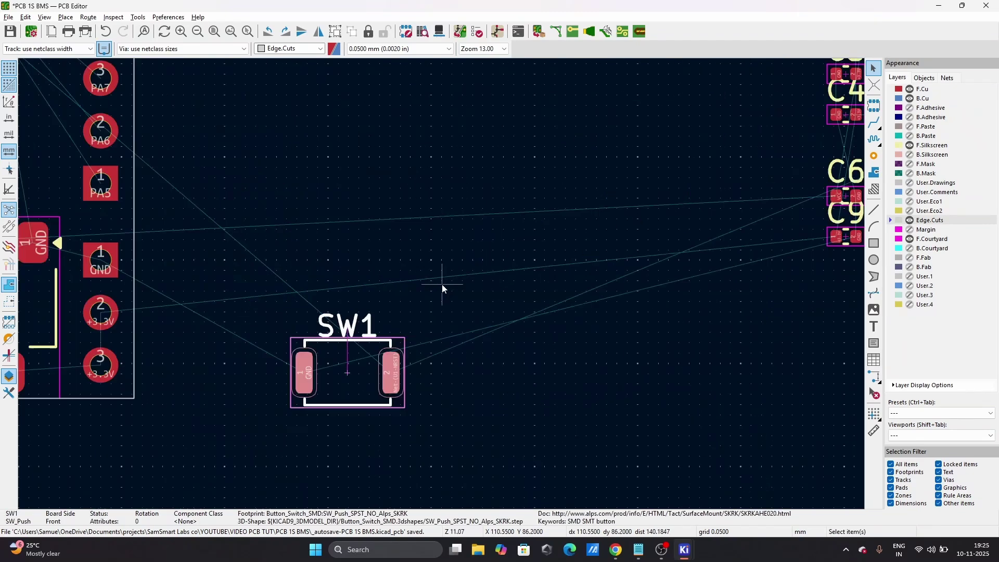
# - Move microcontroller U1 down inside the board outline so it sits just above U2
pyautogui.scroll(-5, 444, 284)
pyautogui.scroll(3, 529, 277)
pyautogui.scroll(-5, 438, 284)
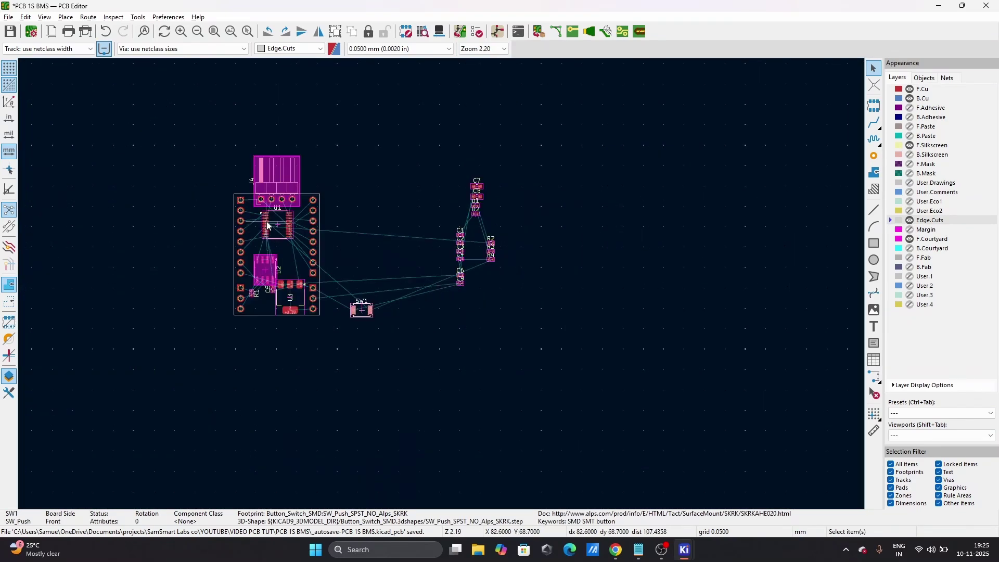
pyautogui.scroll(4, 442, 284)
pyautogui.scroll(5, 441, 284)
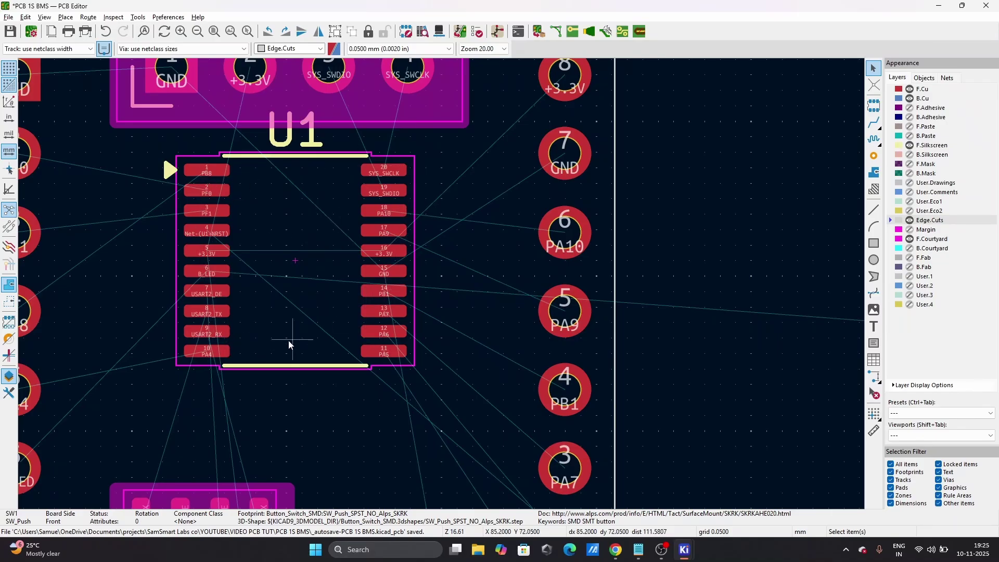
pyautogui.click(293, 264)
pyautogui.scroll(-5, 323, 305)
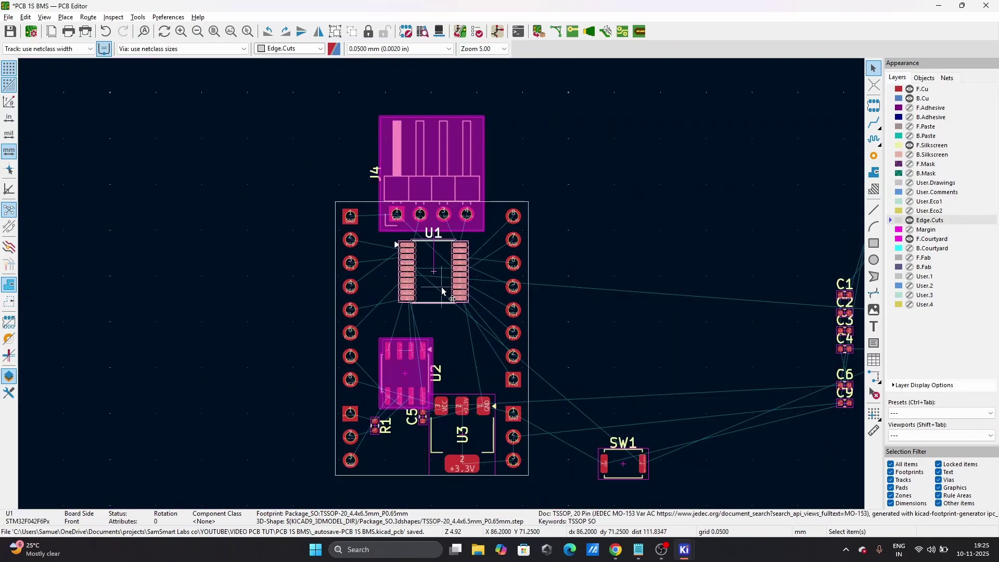
pyautogui.scroll(4, 445, 292)
pyautogui.scroll(-4, 442, 288)
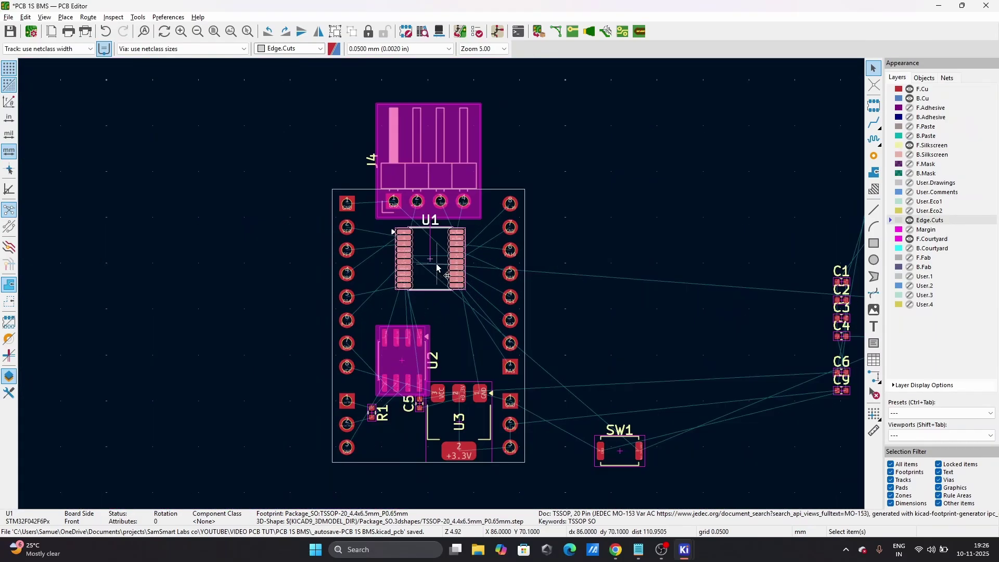
pyautogui.press('m')
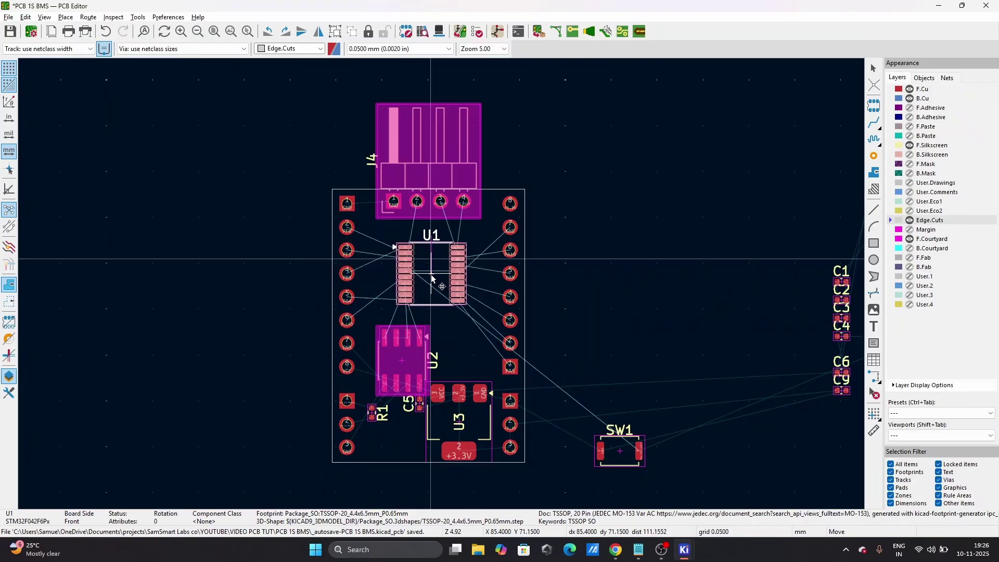
pyautogui.click(430, 289)
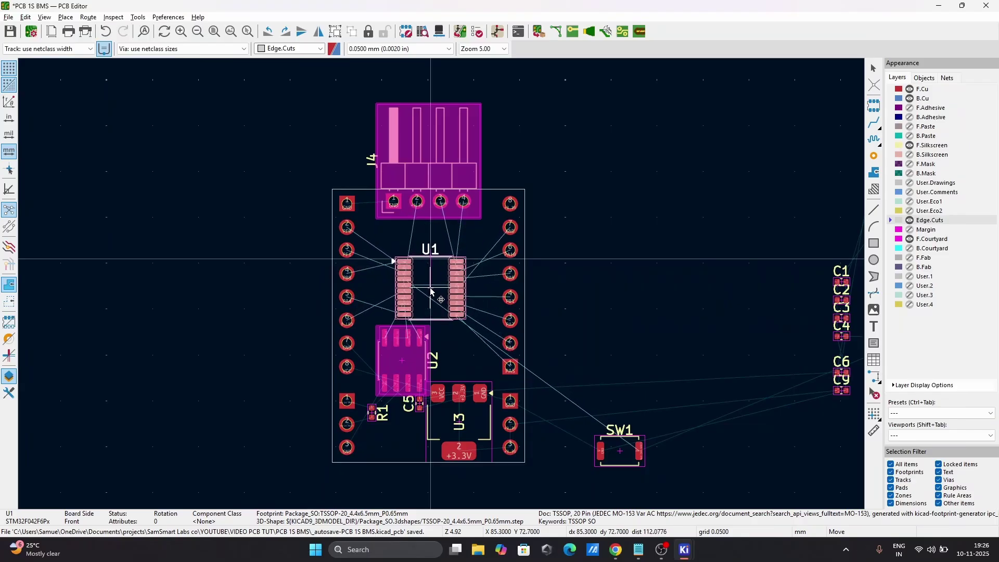
# - Move switch SW1 onto the board, between connector J4 and microcontroller U1
pyautogui.click(626, 469)
pyautogui.moveTo(626, 469); pyautogui.dragTo(437, 249)
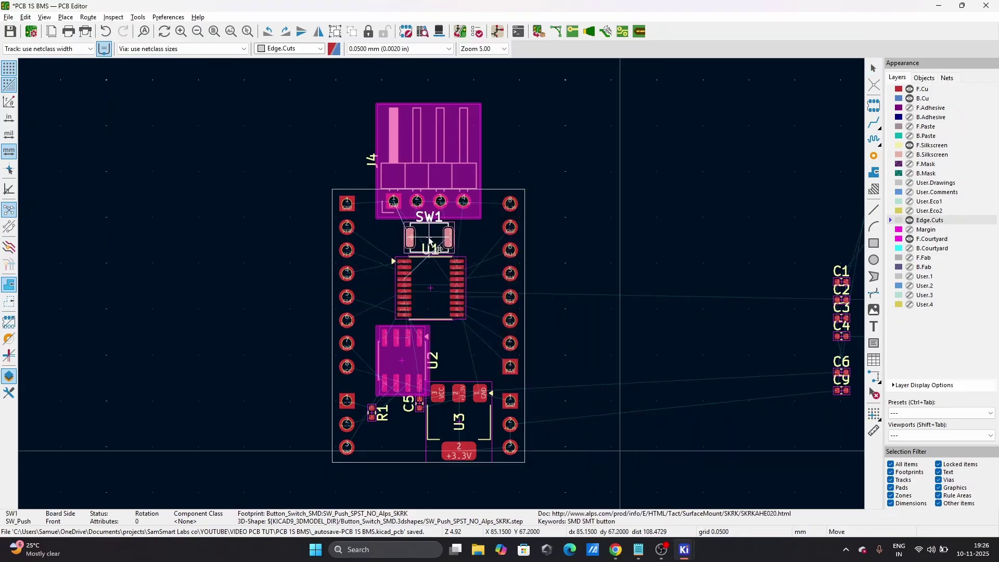
pyautogui.scroll(5, 437, 249)
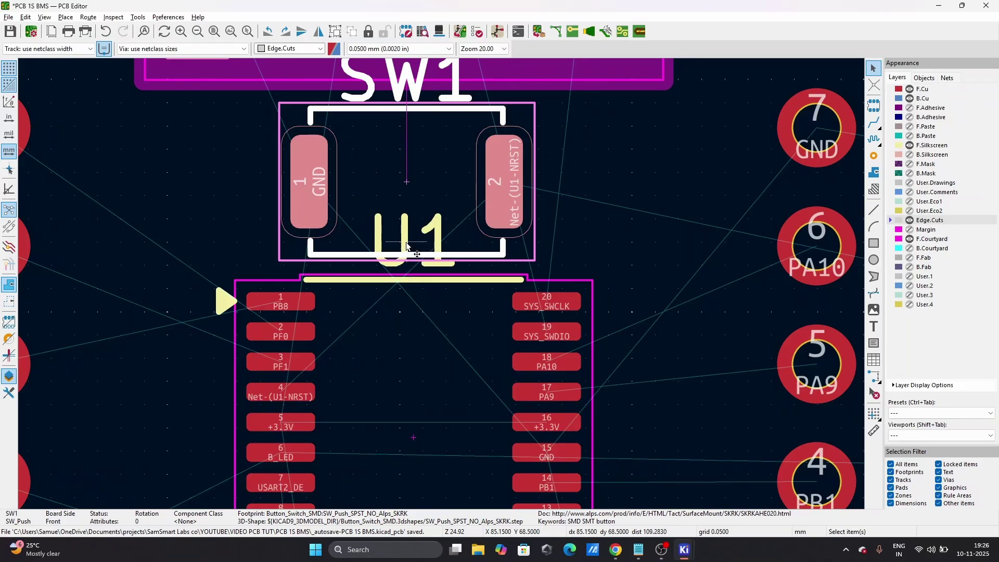
# - Move the U1 reference label to the chip's upper right corner and the SW1 label inside the switch outline
pyautogui.moveTo(406, 245); pyautogui.dragTo(540, 219)
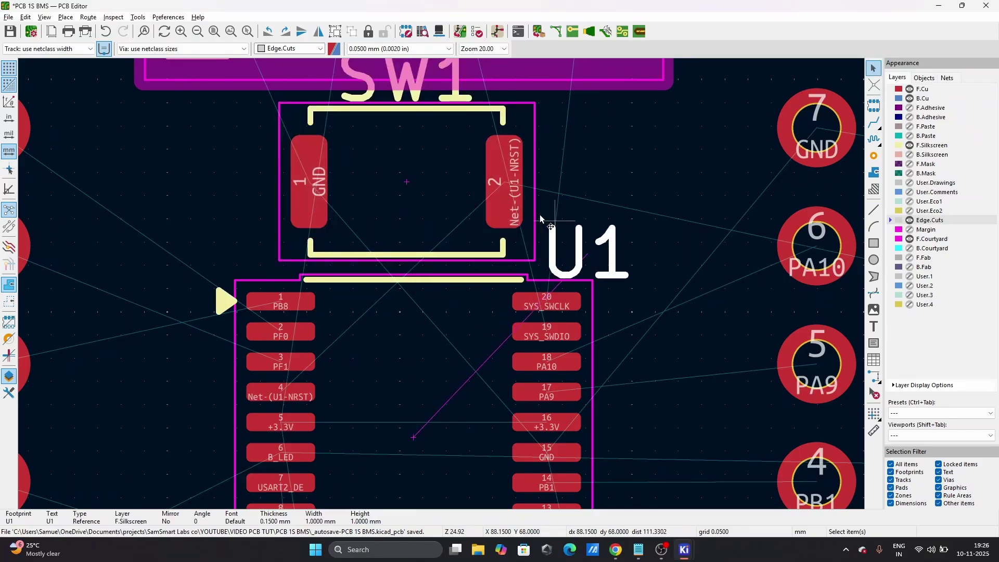
pyautogui.click(405, 168)
pyautogui.click(422, 98)
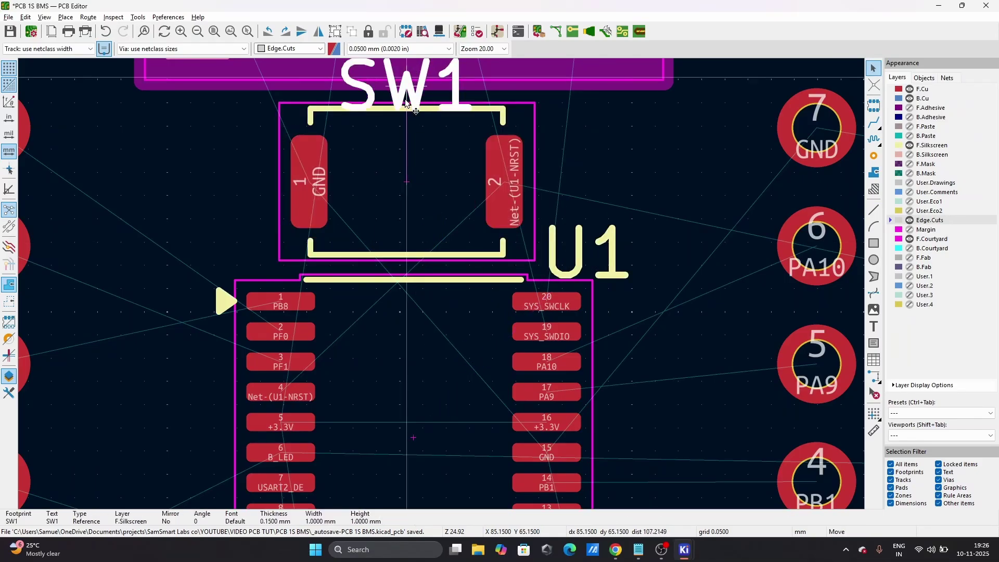
pyautogui.moveTo(405, 99); pyautogui.dragTo(411, 221)
pyautogui.click(411, 233)
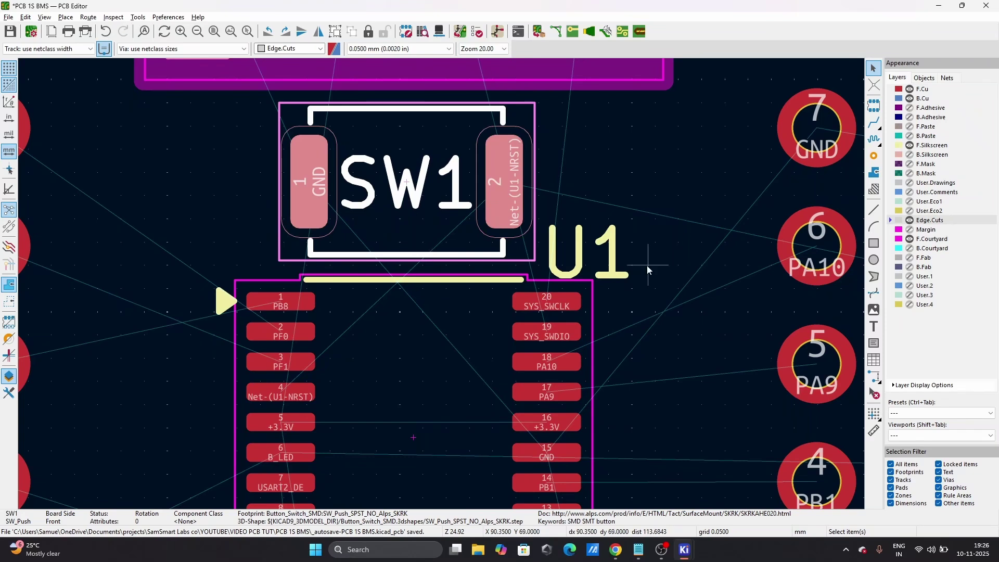
# - Rotate SW1 by 180° and place it above U1's upper left corner, with its NRST pad facing the left pin header
pyautogui.scroll(-3, 442, 283)
pyautogui.scroll(3, 442, 283)
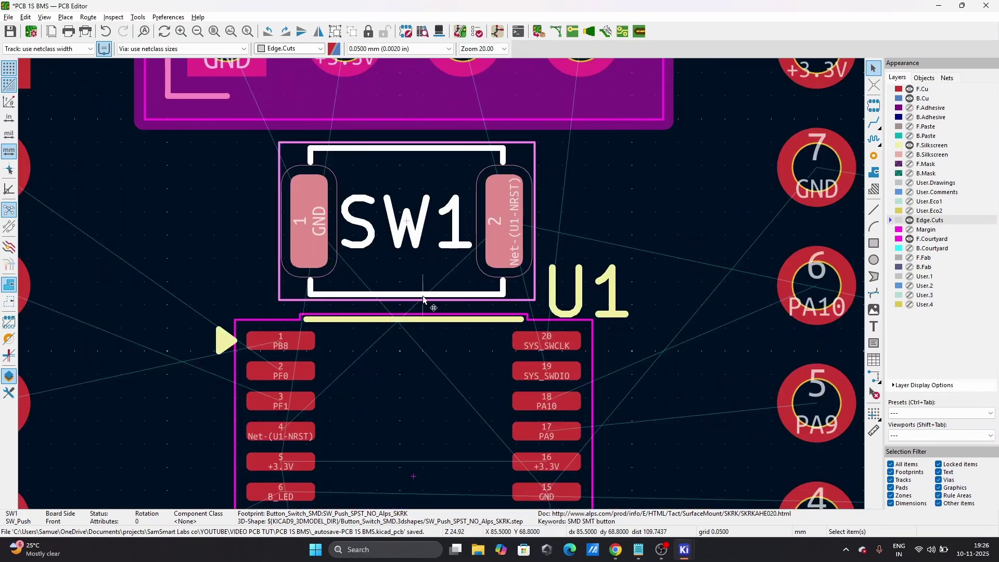
pyautogui.press('m')
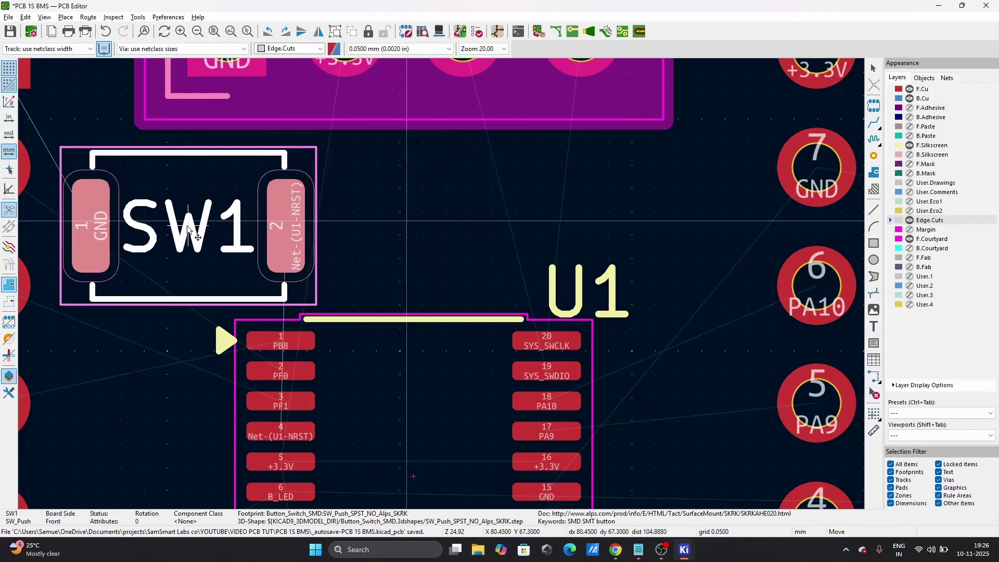
pyautogui.scroll(-2, 196, 223)
pyautogui.scroll(-2, 443, 286)
pyautogui.scroll(4, 442, 285)
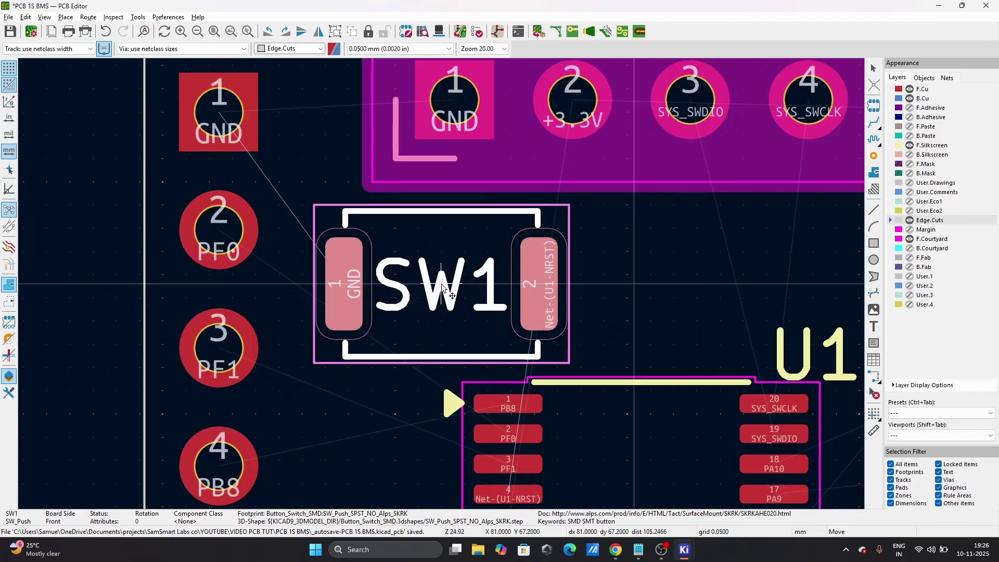
pyautogui.press('r')
pyautogui.press('r')
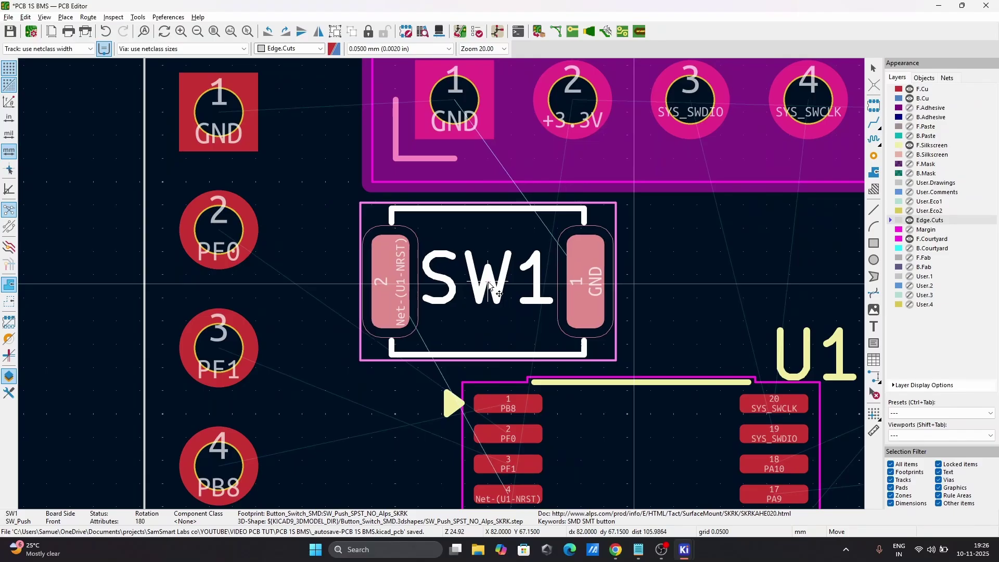
pyautogui.click(492, 283)
pyautogui.scroll(-10, 495, 281)
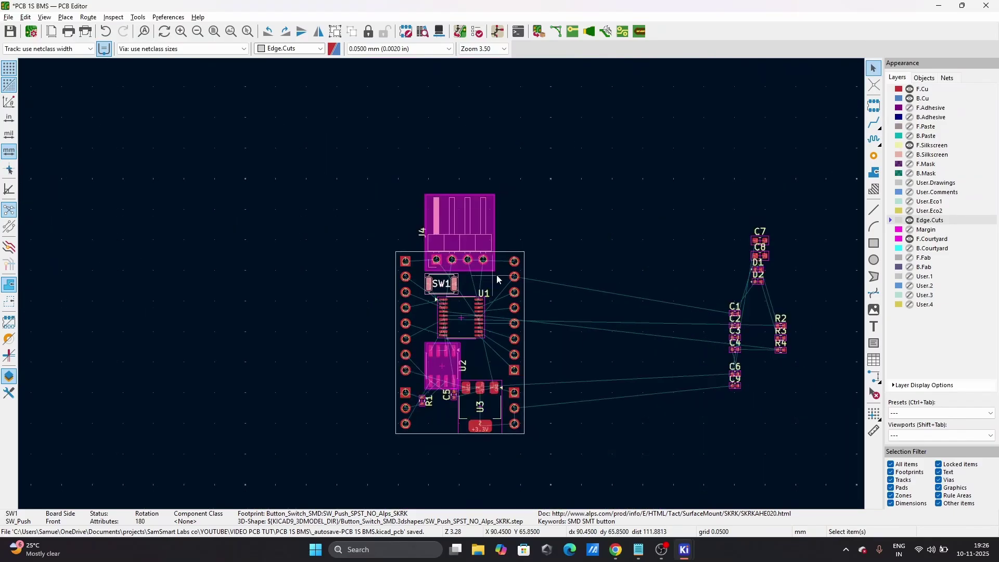
# - Switch to the Schematic Editor, select LEDs D1 and D2 with resistors R2 and R3, and return to the PCB Editor
pyautogui.click(618, 274)
pyautogui.click(497, 32)
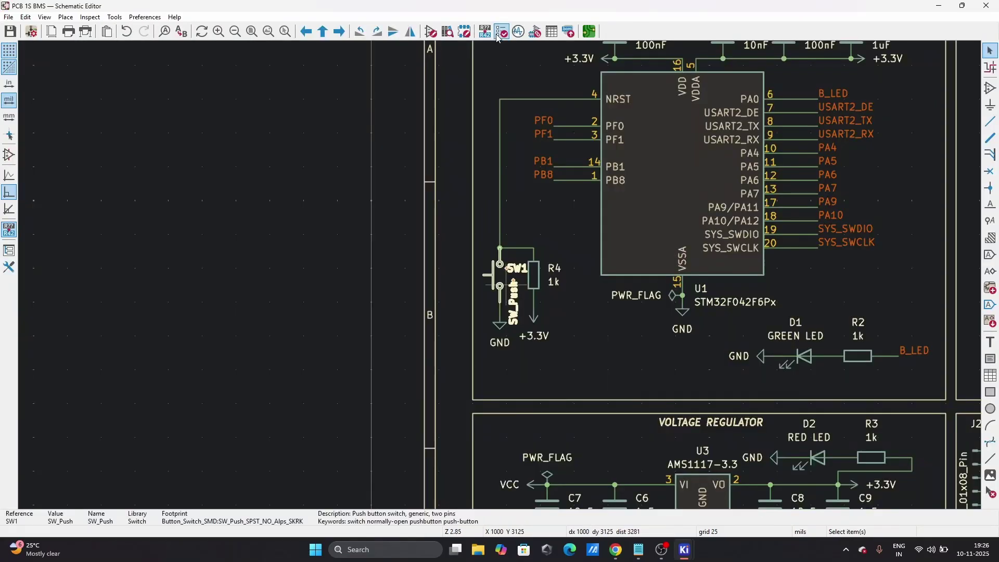
pyautogui.scroll(-2, 596, 182)
pyautogui.click(707, 356)
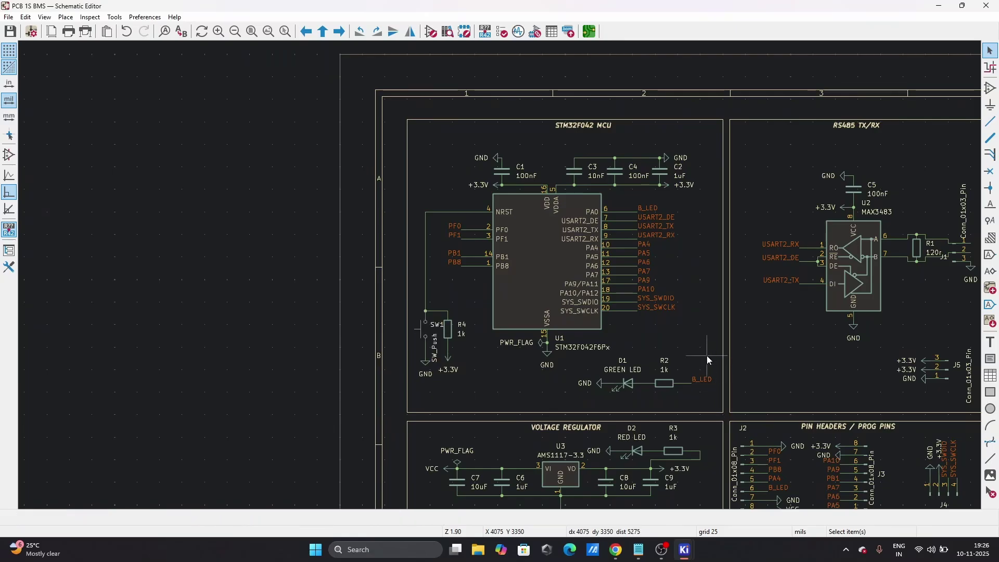
pyautogui.click(667, 451)
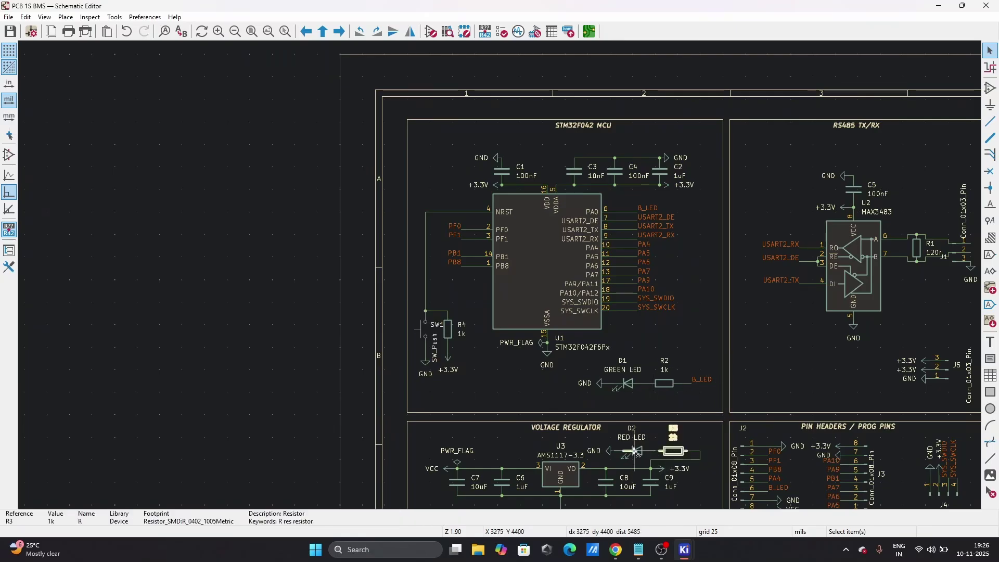
pyautogui.keyDown('shift'); pyautogui.click(639, 454); pyautogui.keyUp('shift')
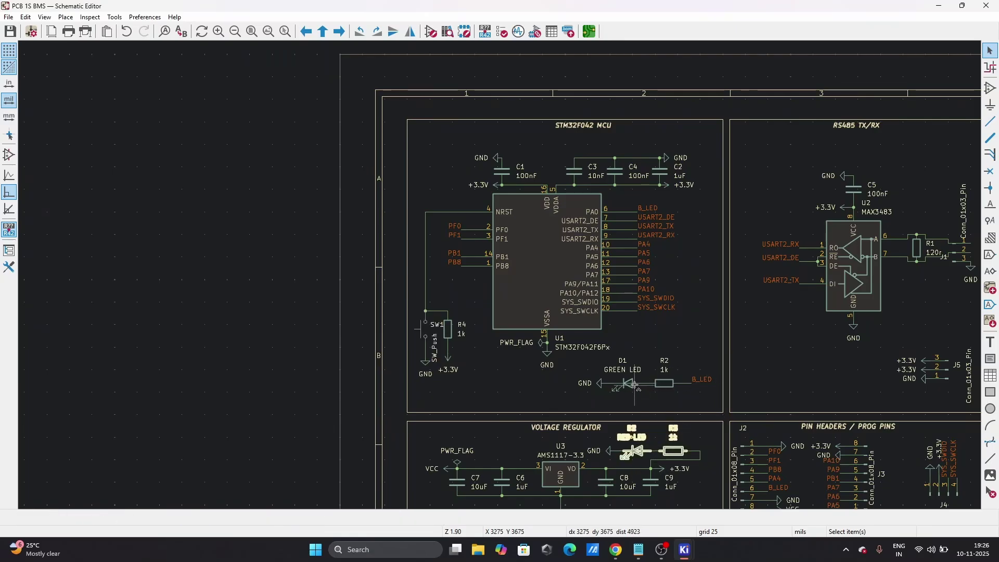
pyautogui.click(590, 31)
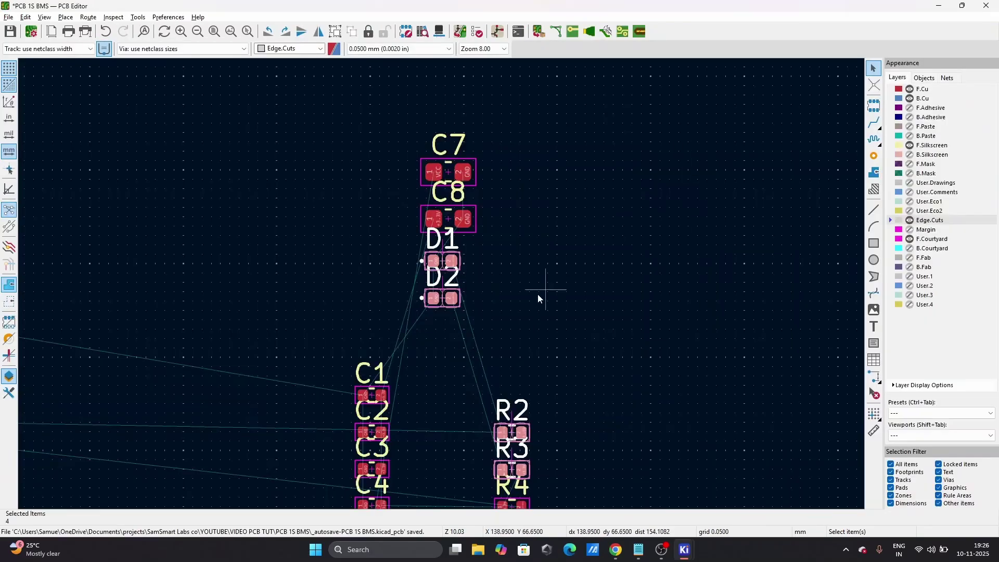
# - Move the selected D1, D2, R2 and R3 footprints together to the free area right of the board outline
pyautogui.moveTo(452, 298); pyautogui.dragTo(362, 281)
pyautogui.scroll(-5, 161, 237)
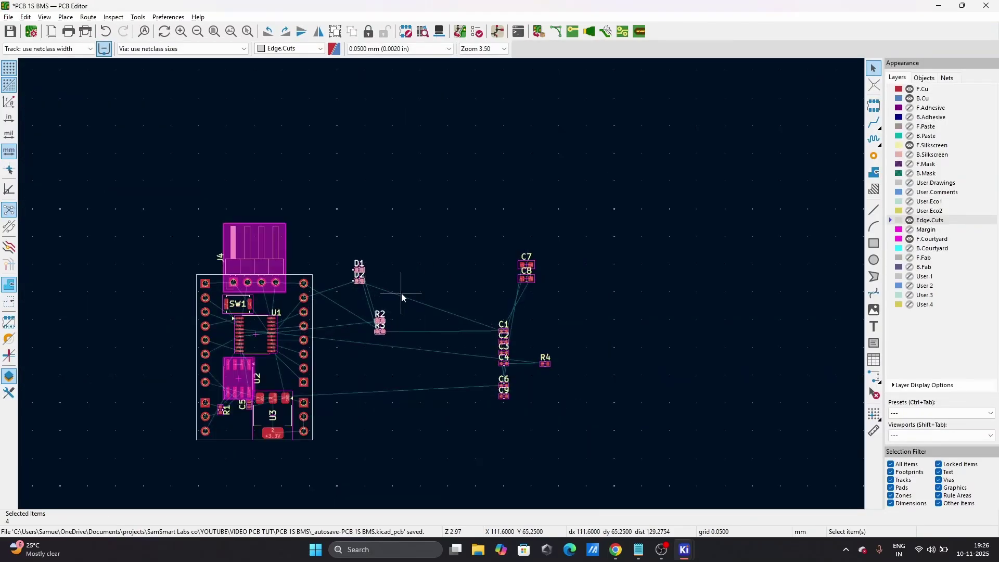
pyautogui.click(401, 292)
# - Place LED D2 inside the board outline, between SW1 and the right pin header, just above U1
pyautogui.scroll(5, 401, 292)
pyautogui.moveTo(419, 220); pyautogui.dragTo(418, 311)
pyautogui.scroll(-2, 466, 487)
pyautogui.scroll(-2, 415, 282)
pyautogui.scroll(4, 417, 282)
pyautogui.scroll(2, 406, 226)
pyautogui.scroll(-3, 428, 270)
pyautogui.scroll(-6, 418, 310)
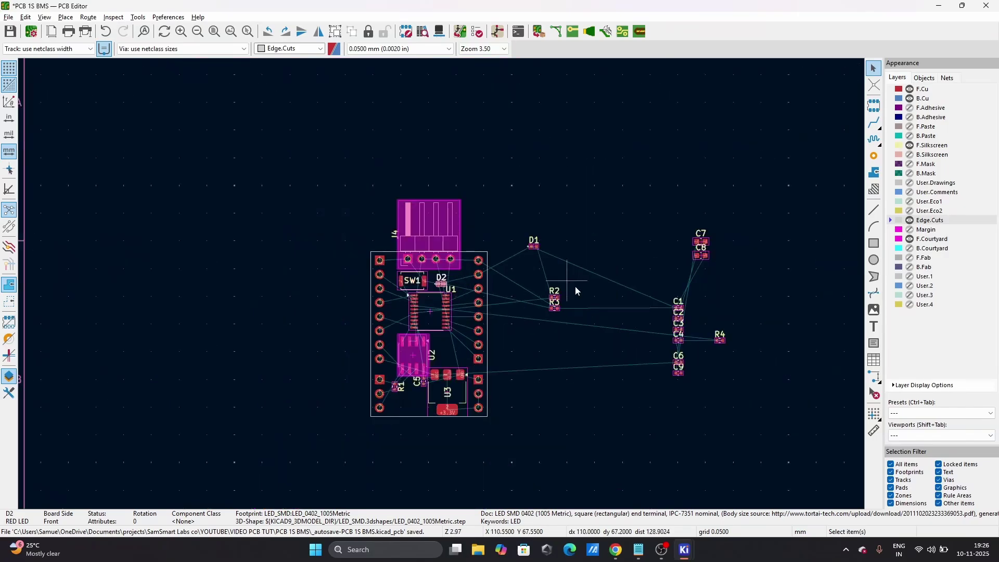
# - Place LED D1 on the board directly above D2, below connector J4
pyautogui.scroll(5, 568, 304)
pyautogui.click(365, 89)
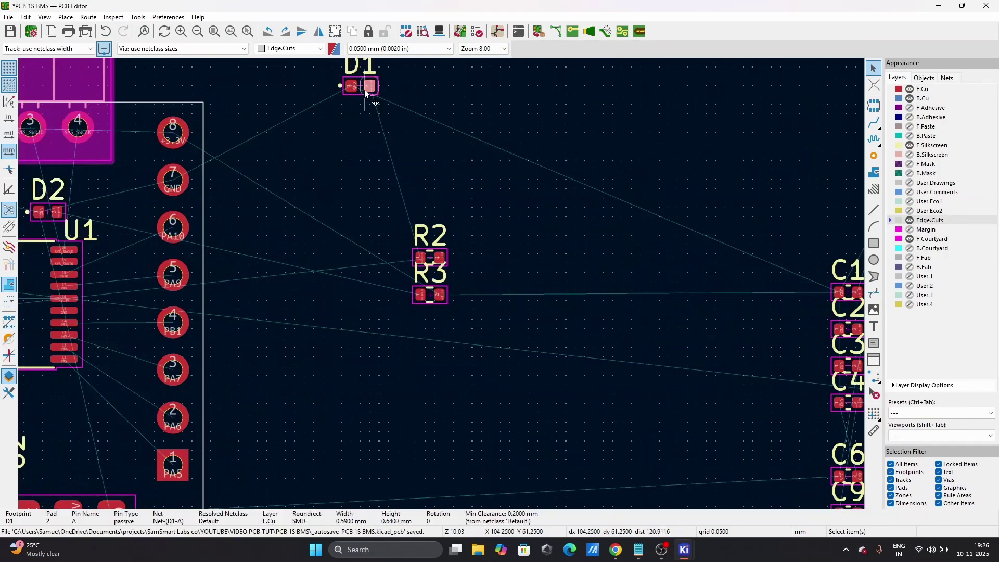
pyautogui.moveTo(364, 90); pyautogui.dragTo(154, 185)
pyautogui.scroll(-5, 154, 185)
pyautogui.scroll(11, 458, 295)
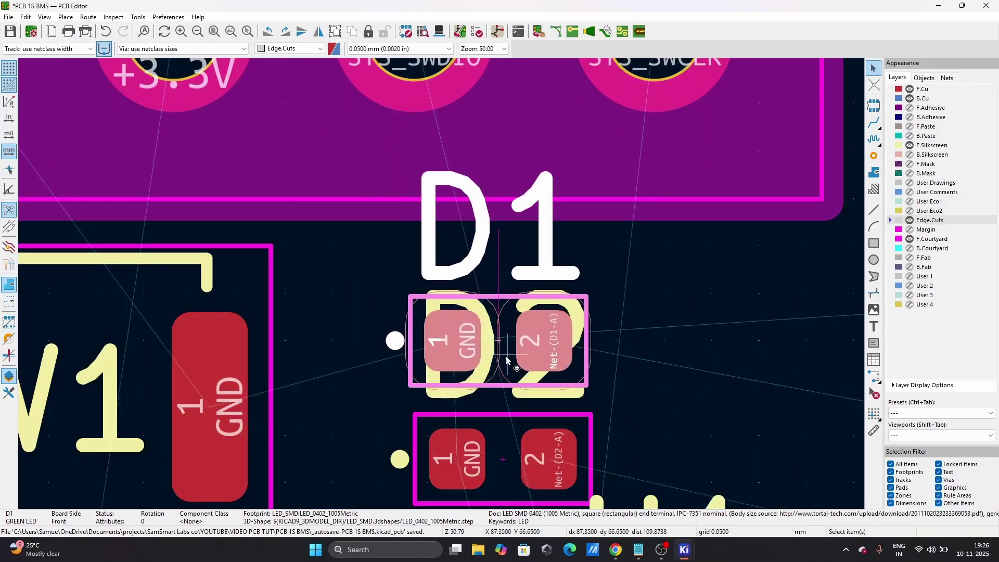
pyautogui.click(501, 343)
# - Move the D2 reference label to the left, away from its position over D1's pads
pyautogui.click(465, 398)
pyautogui.moveTo(465, 398); pyautogui.dragTo(371, 418)
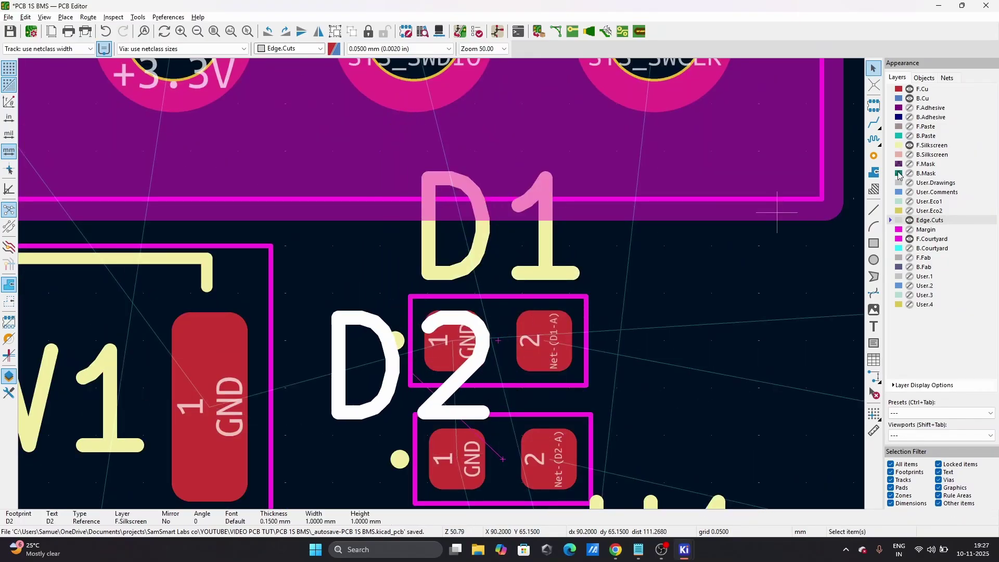
pyautogui.scroll(-4, 364, 297)
pyautogui.scroll(1, 299, 413)
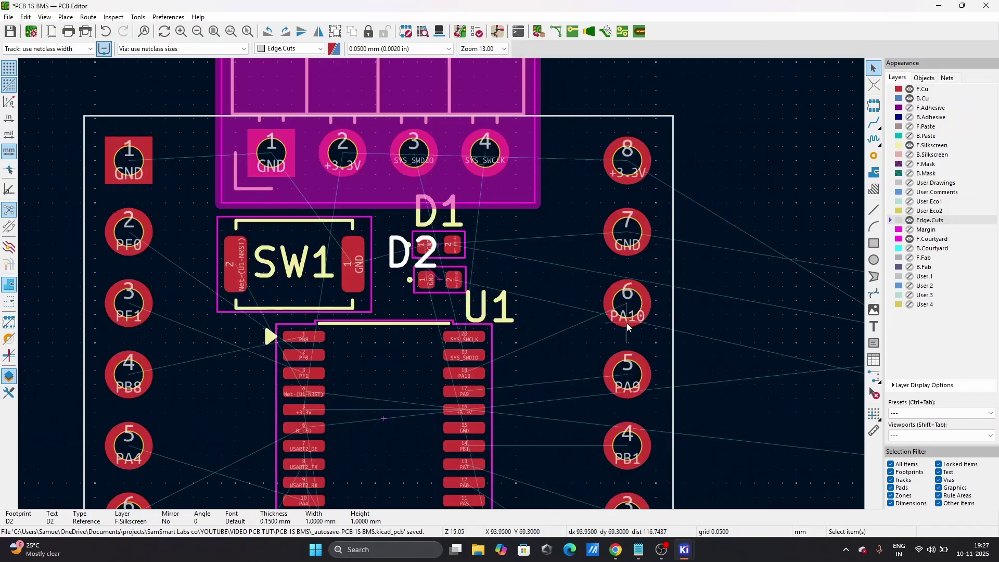
# - Set the placement grid to 0.1000 mm
pyautogui.scroll(-1, 150, 269)
pyautogui.click(398, 48)
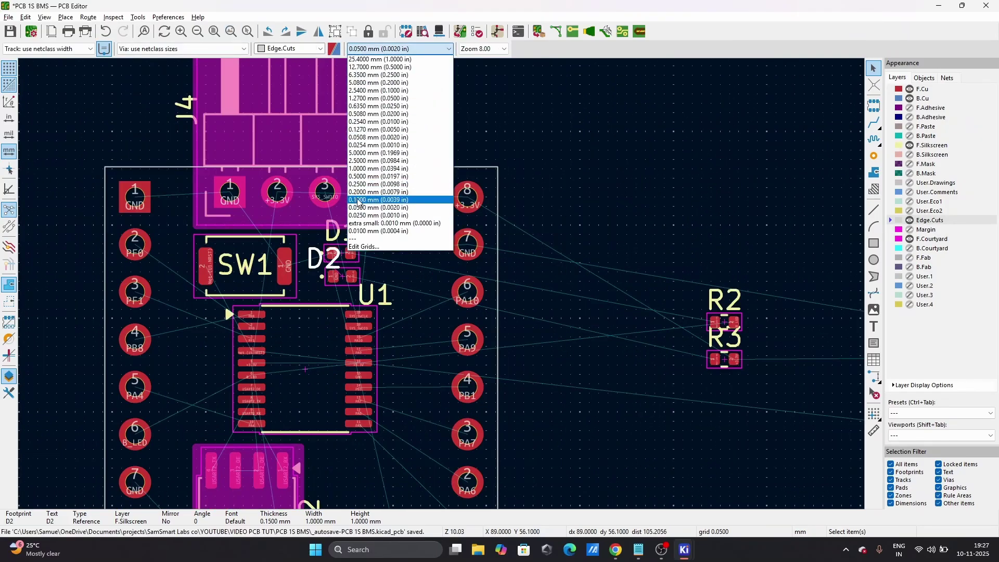
pyautogui.click(395, 204)
# - Place resistor R3 inside the board outline directly to the right of LED D2, level with its pads
pyautogui.press('m')
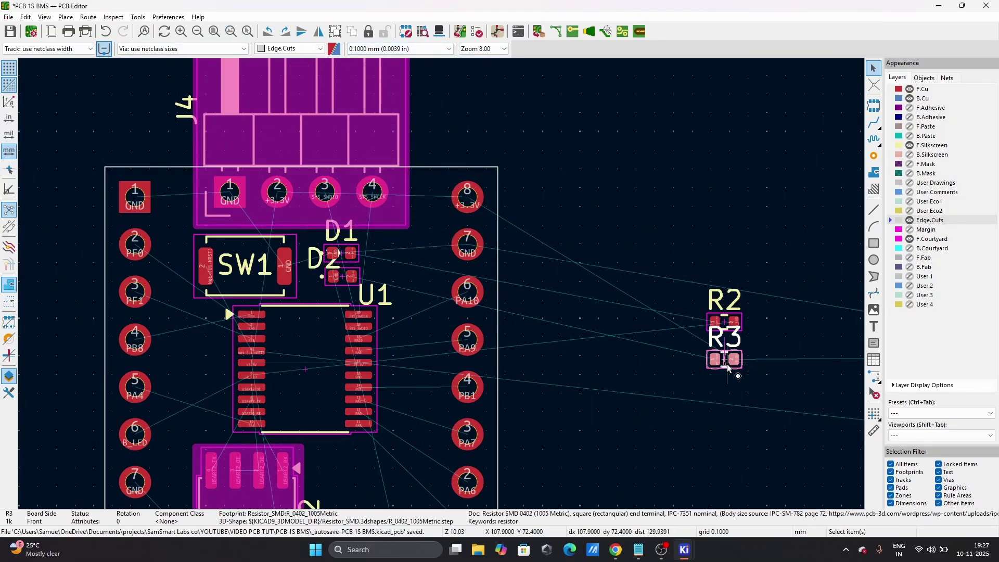
pyautogui.scroll(4, 441, 283)
pyautogui.scroll(-2, 430, 281)
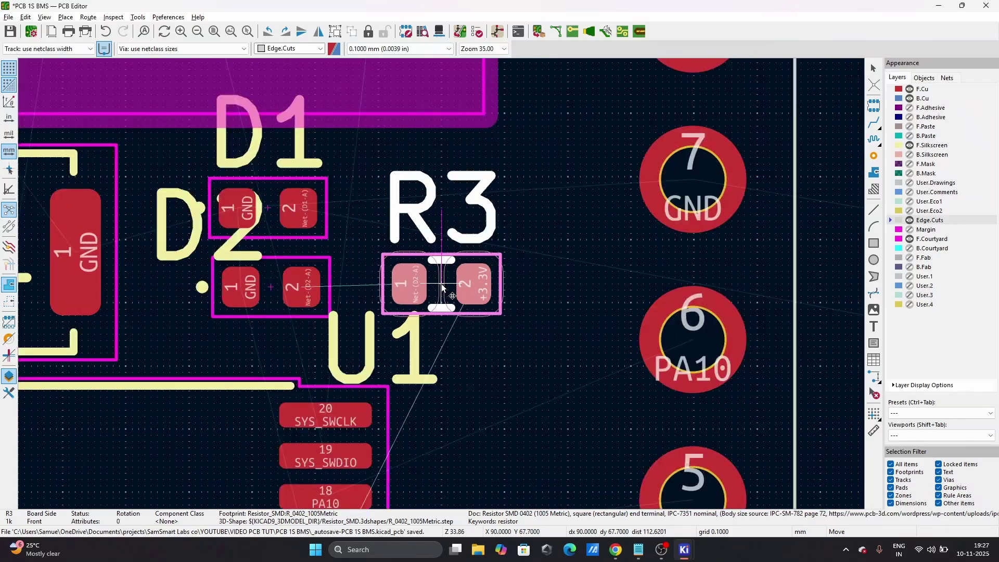
pyautogui.scroll(1, 439, 282)
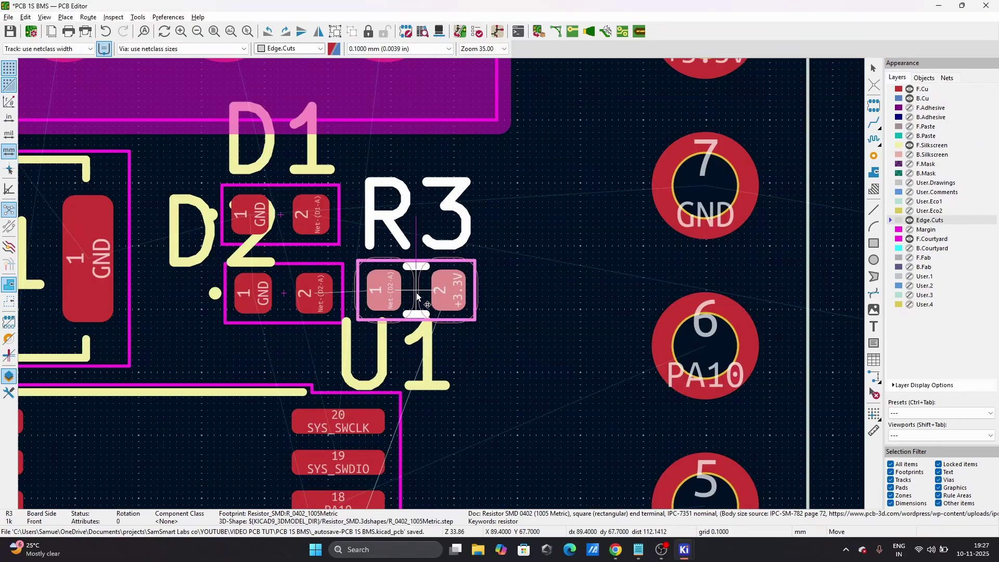
pyautogui.click(416, 297)
# - Place resistor R2 directly to the right of LED D1, above R3
pyautogui.scroll(-4, 441, 283)
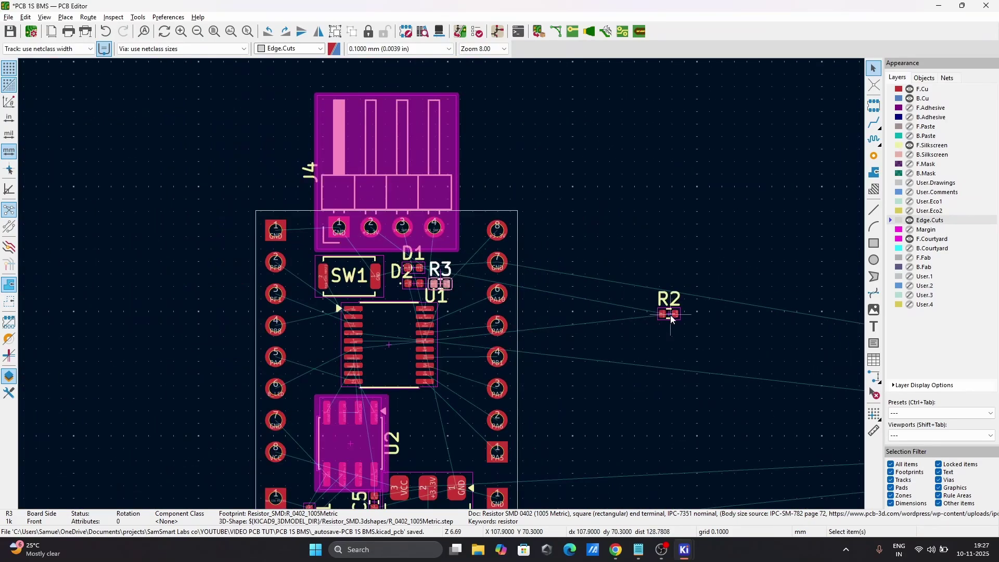
pyautogui.press('m')
pyautogui.scroll(4, 455, 268)
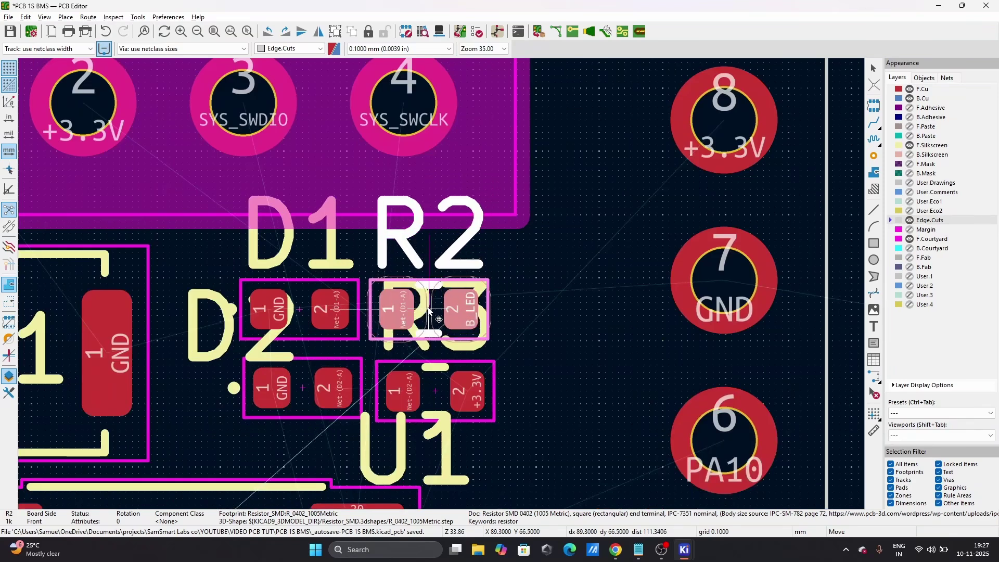
pyautogui.click(429, 311)
# - Align the footprints of LEDs D1 and D2 along their right edges
pyautogui.scroll(-3, 441, 283)
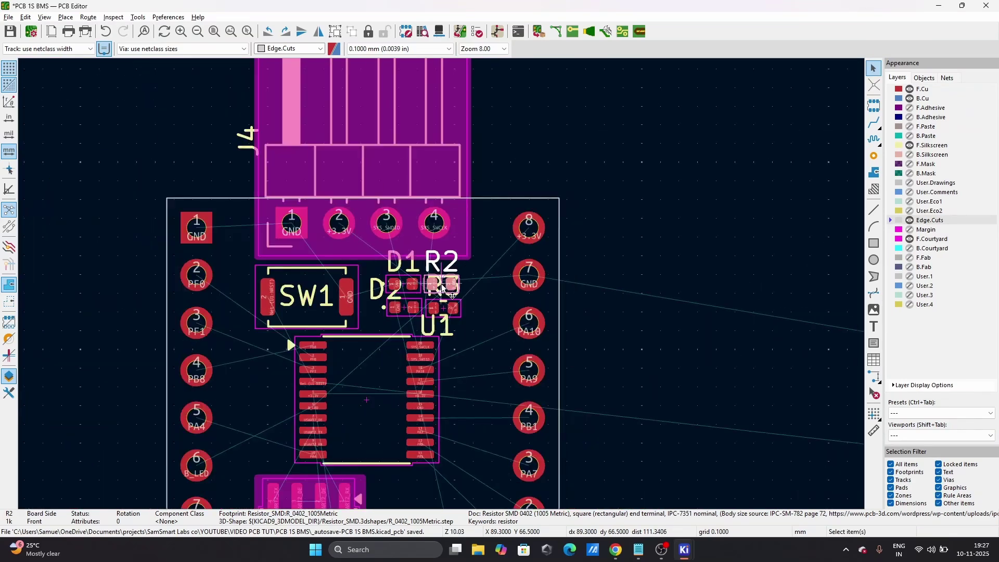
pyautogui.scroll(-1, 441, 283)
pyautogui.scroll(2, 441, 283)
pyautogui.scroll(-3, 443, 289)
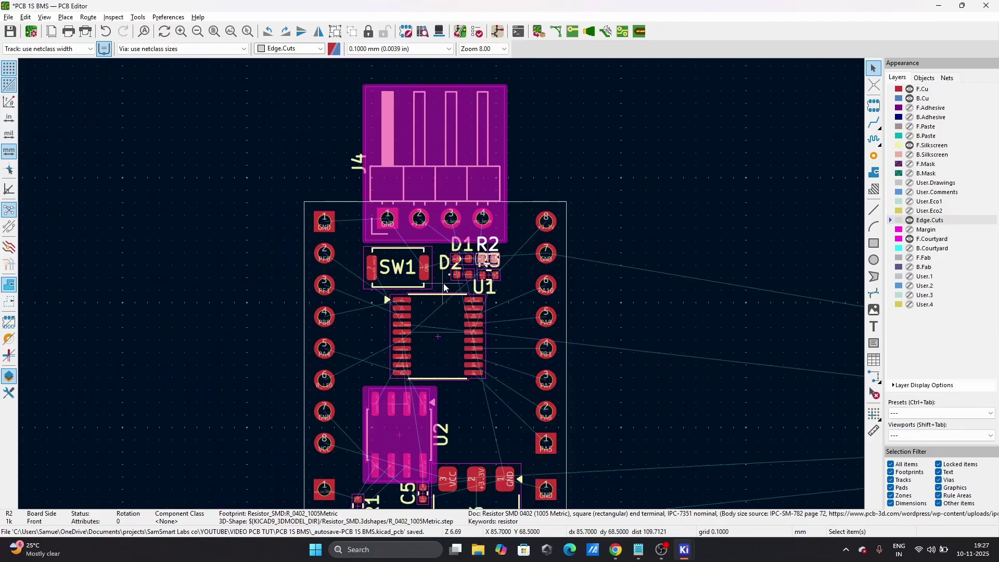
pyautogui.scroll(2, 443, 290)
pyautogui.scroll(-1, 443, 289)
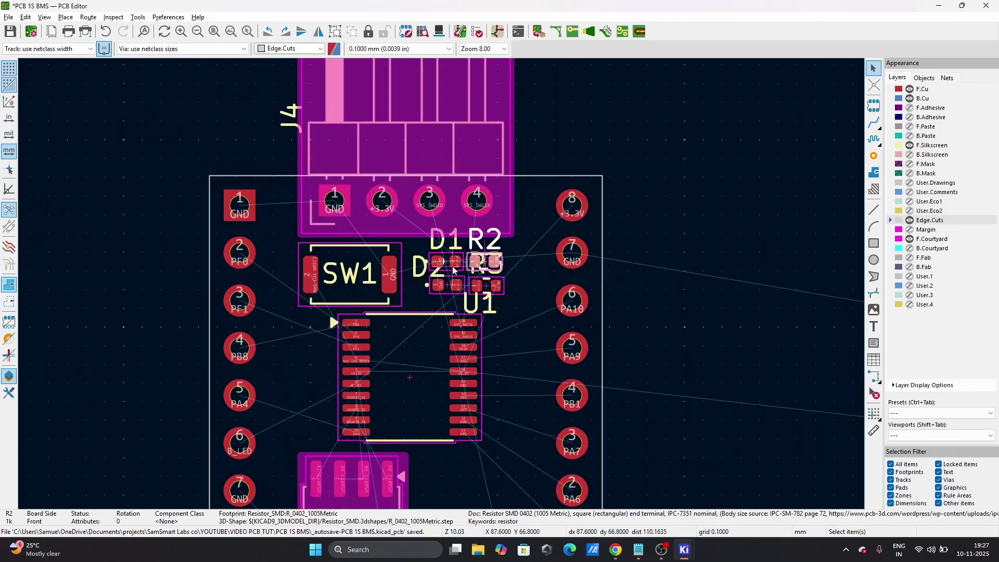
pyautogui.scroll(3, 453, 270)
pyautogui.click(463, 303)
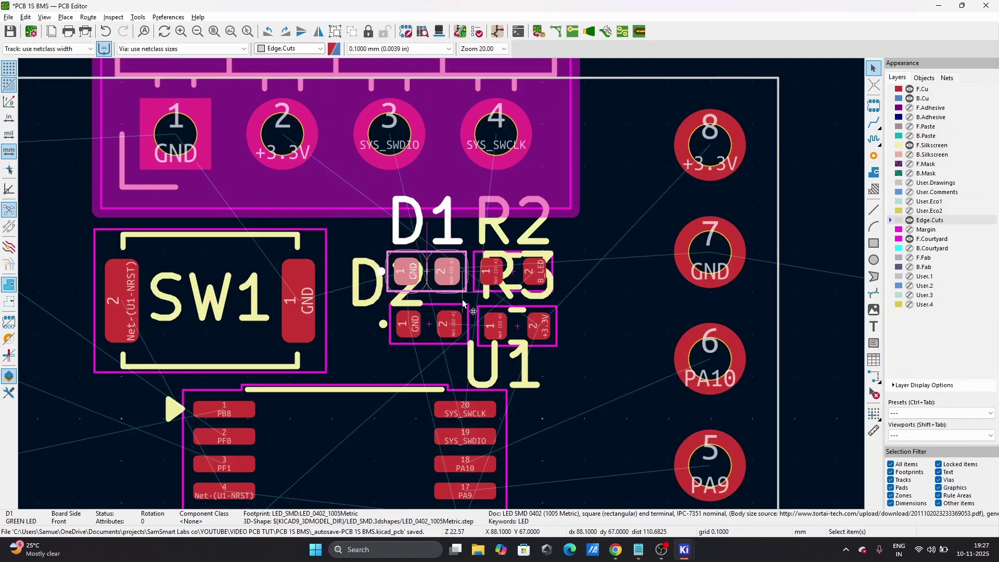
pyautogui.keyDown('shift'); pyautogui.click(444, 319); pyautogui.keyUp('shift')
pyautogui.rightClick(436, 319)
pyautogui.moveTo(478, 334)
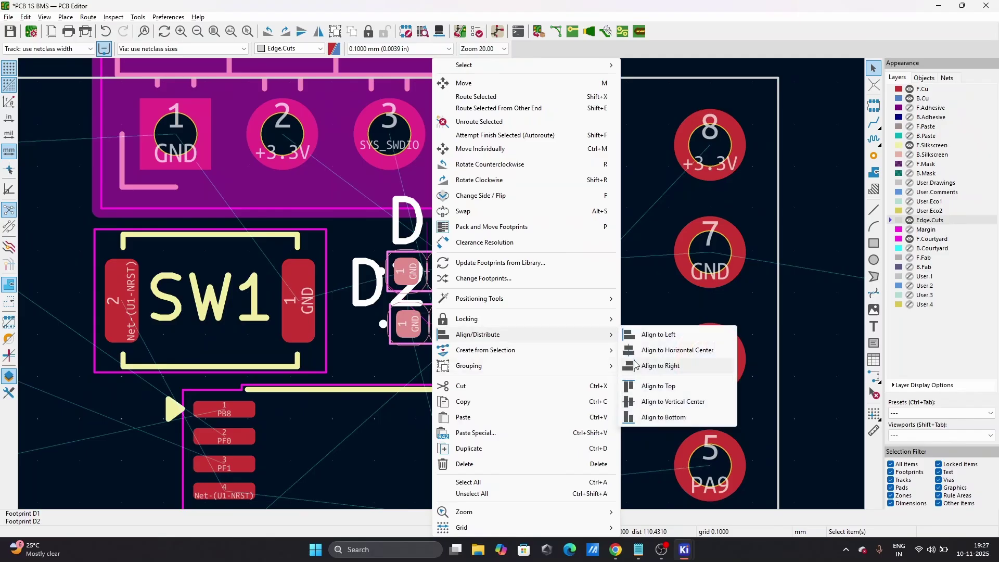
pyautogui.click(660, 365)
# - Align the footprints of resistors R2 and R3 to their horizontal center
pyautogui.click(522, 284)
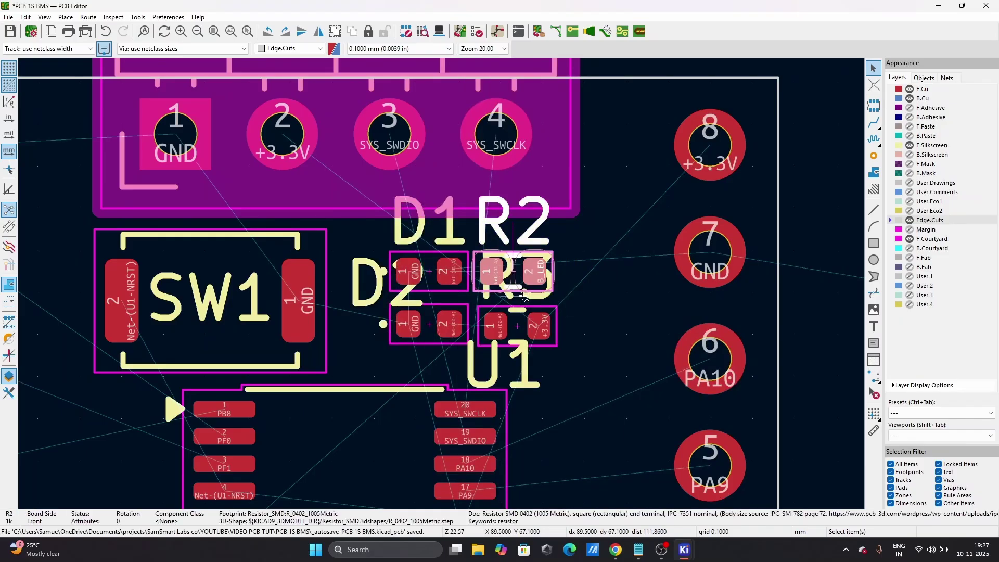
pyautogui.keyDown('shift'); pyautogui.click(519, 319); pyautogui.keyUp('shift')
pyautogui.rightClick(520, 320)
pyautogui.moveTo(565, 322)
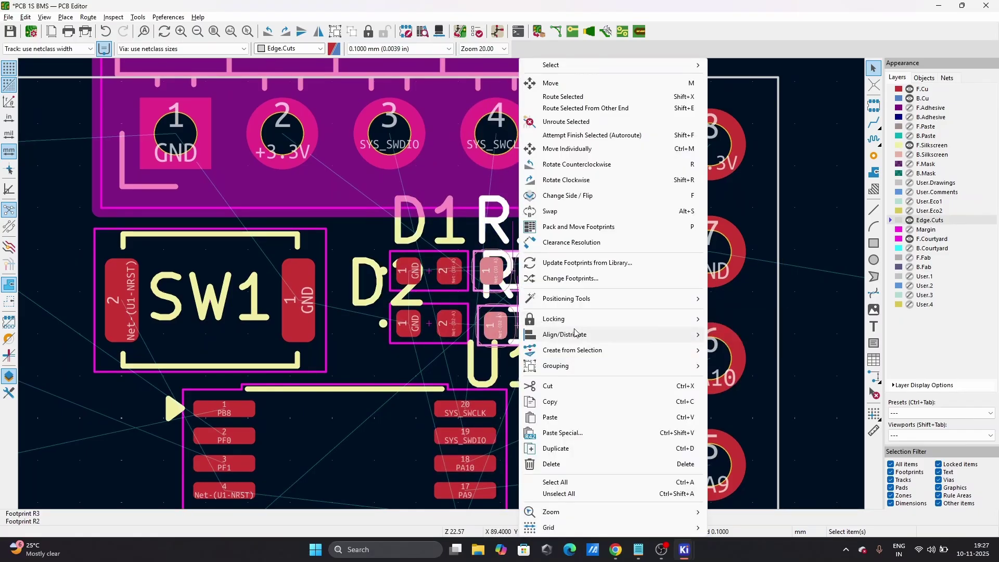
pyautogui.moveTo(629, 337)
pyautogui.click(743, 351)
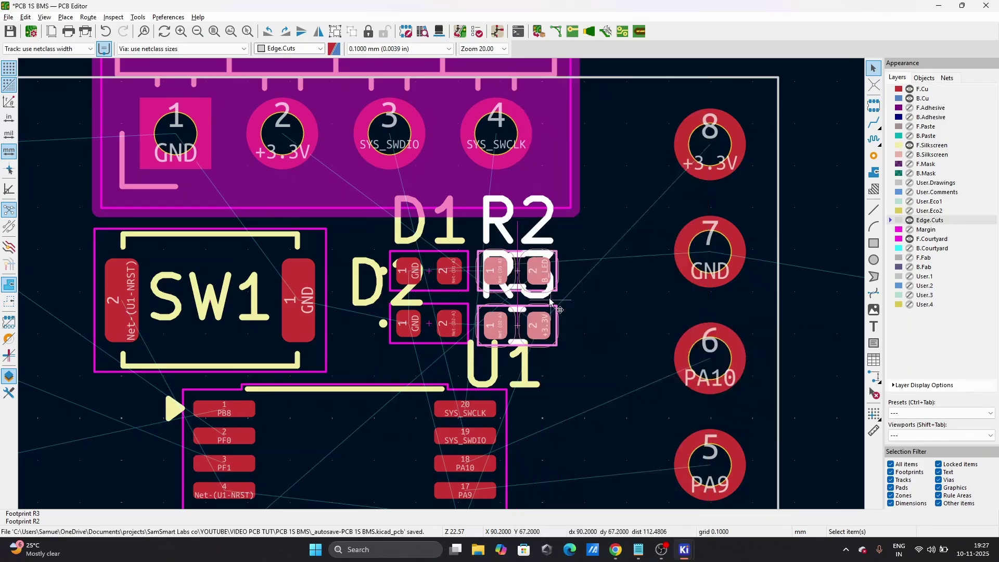
# - Align resistor R2 with pad 2 of LED D1 to their vertical center
pyautogui.click(447, 284)
pyautogui.keyDown('shift'); pyautogui.click(517, 281); pyautogui.keyUp('shift')
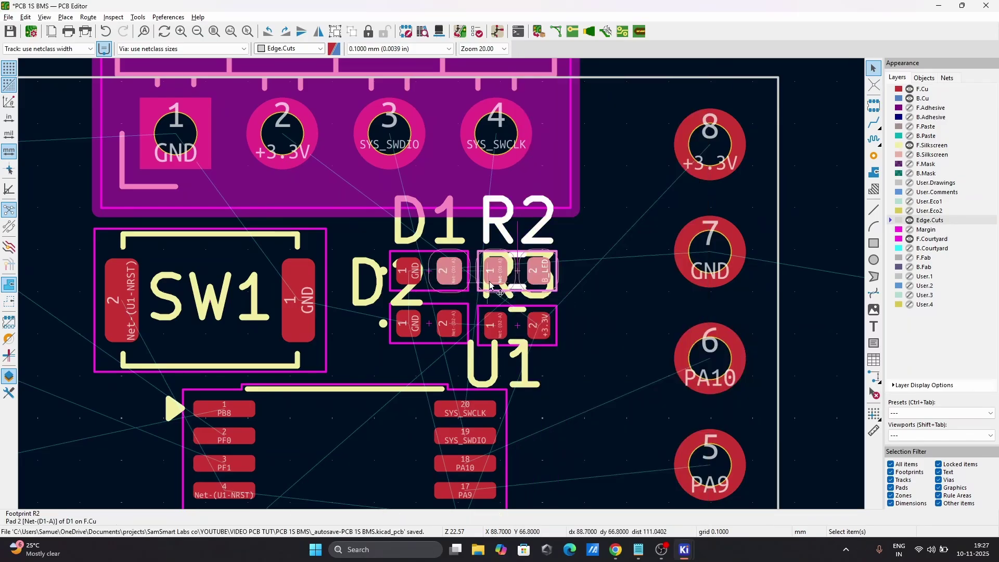
pyautogui.rightClick(489, 283)
pyautogui.moveTo(602, 324)
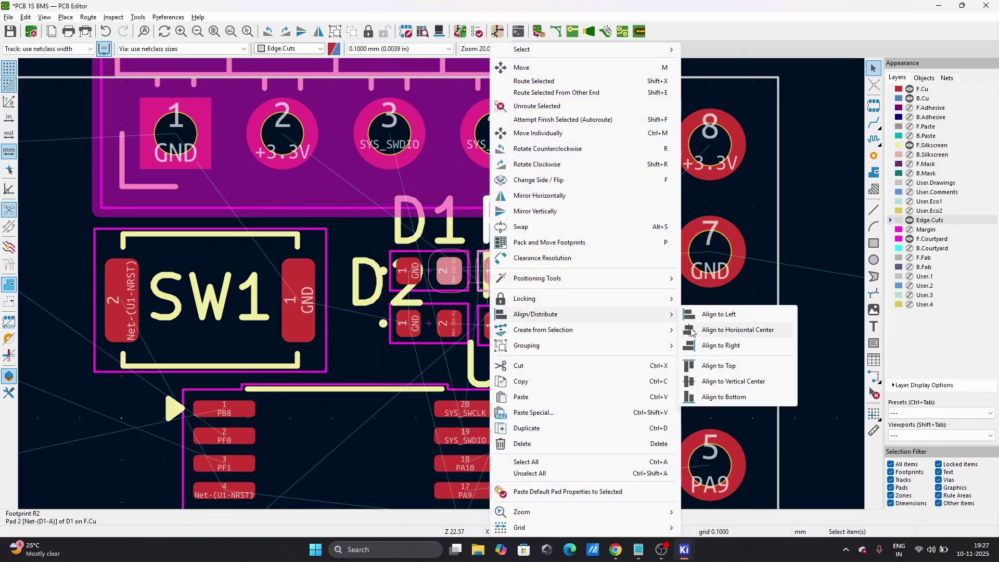
pyautogui.click(711, 382)
# - Align pad 1 of resistor R3 and pad 2 of LED D2 to their vertical center
pyautogui.click(484, 326)
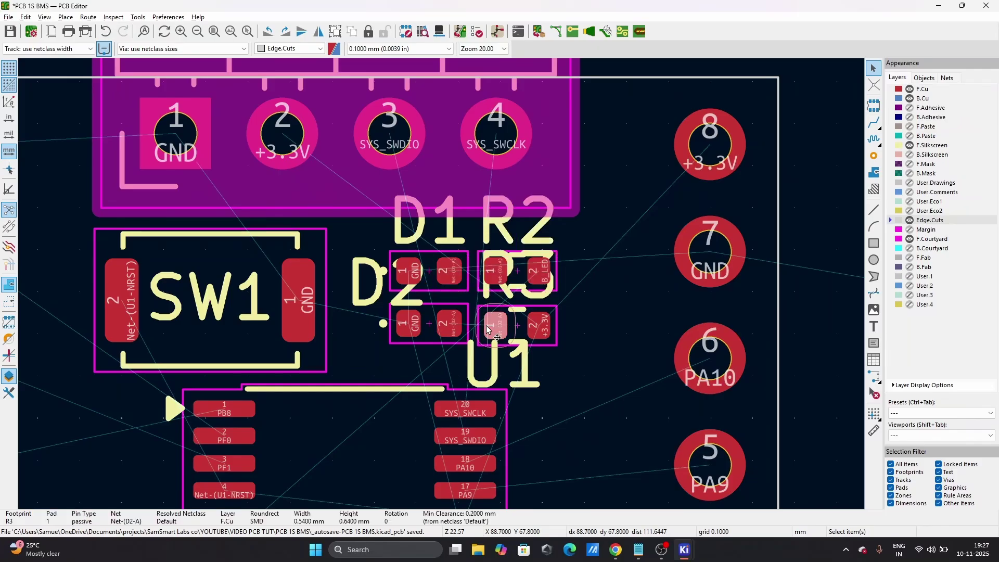
pyautogui.keyDown('shift'); pyautogui.click(452, 325); pyautogui.keyUp('shift')
pyautogui.rightClick(457, 325)
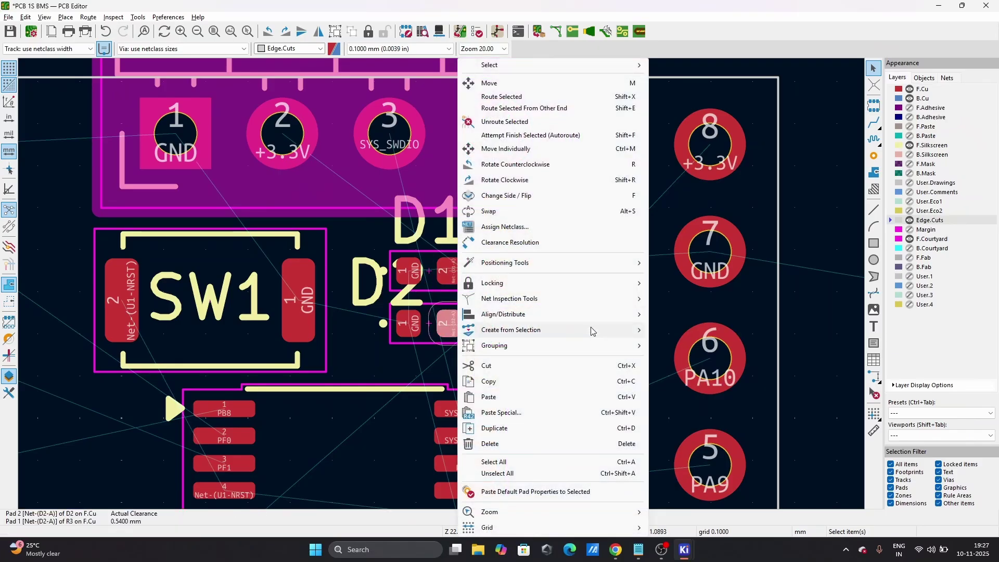
pyautogui.moveTo(599, 319)
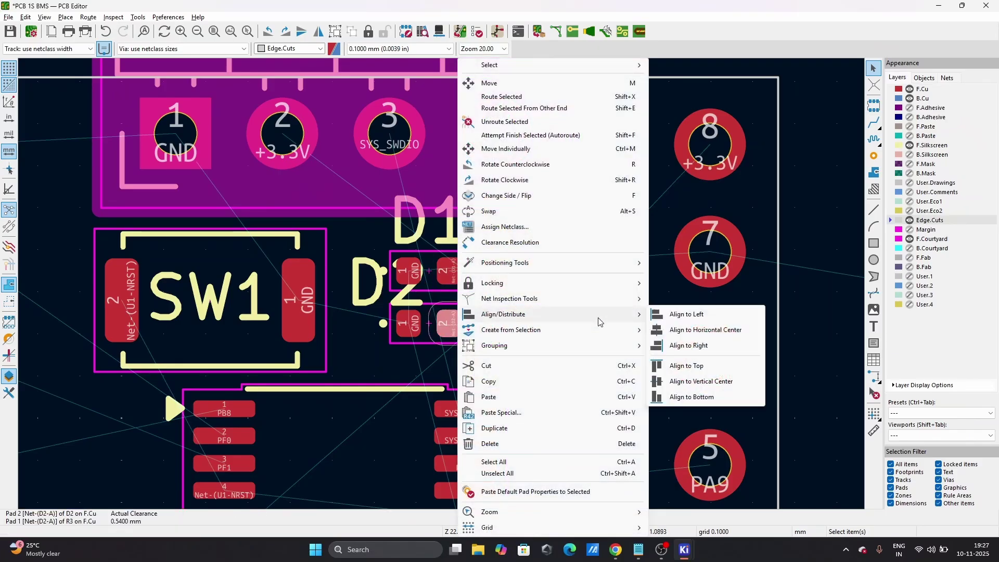
pyautogui.click(686, 385)
pyautogui.scroll(-3, 441, 283)
pyautogui.scroll(3, 441, 283)
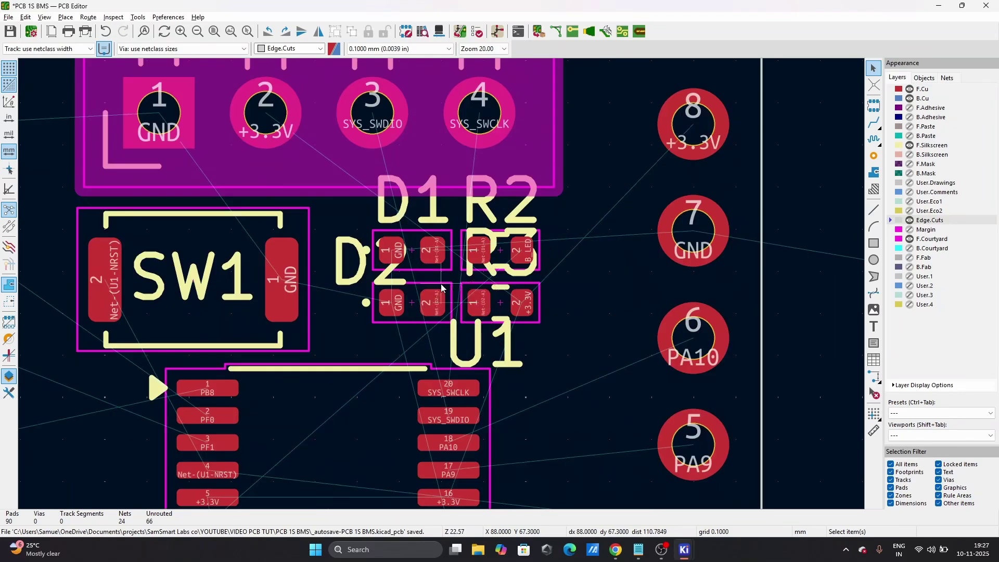
pyautogui.click(433, 302)
pyautogui.keyDown('shift'); pyautogui.click(473, 303); pyautogui.keyUp('shift')
pyautogui.rightClick(474, 302)
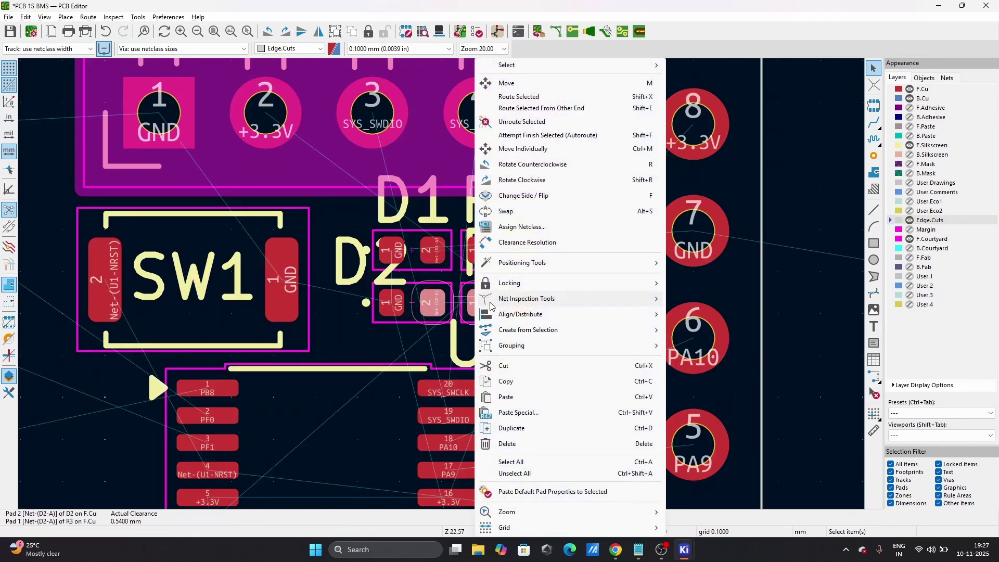
pyautogui.moveTo(552, 314)
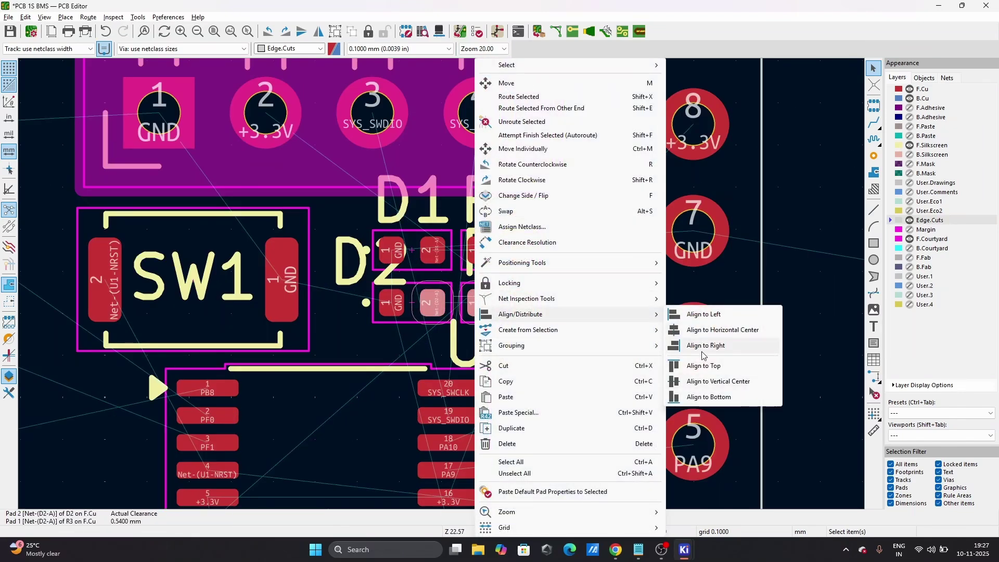
pyautogui.click(714, 383)
pyautogui.scroll(-2, 491, 294)
pyautogui.scroll(3, 441, 284)
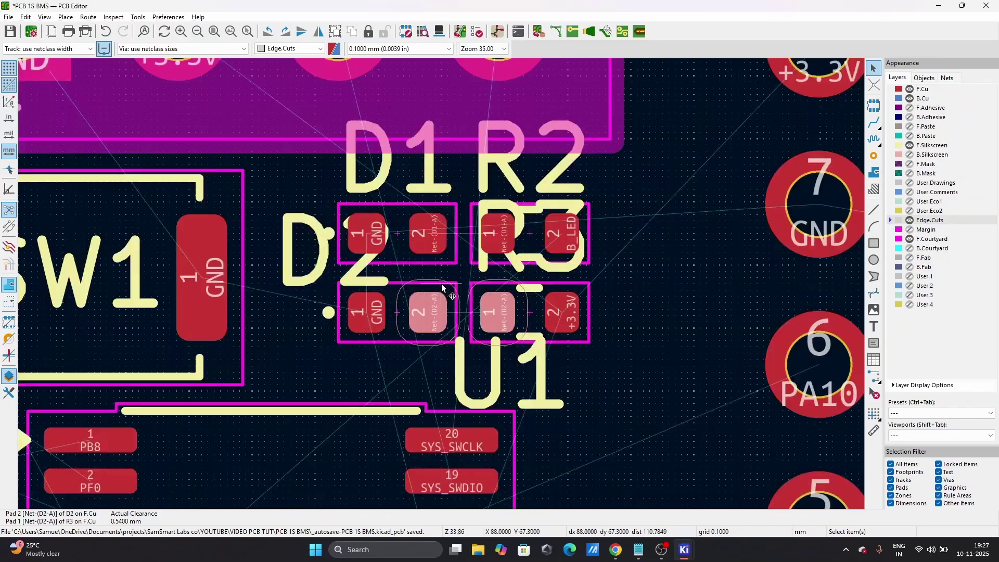
# - Move the R3 and R2 reference labels off the pads to the right of their respective resistors
pyautogui.click(611, 297)
pyautogui.doubleClick(543, 271)
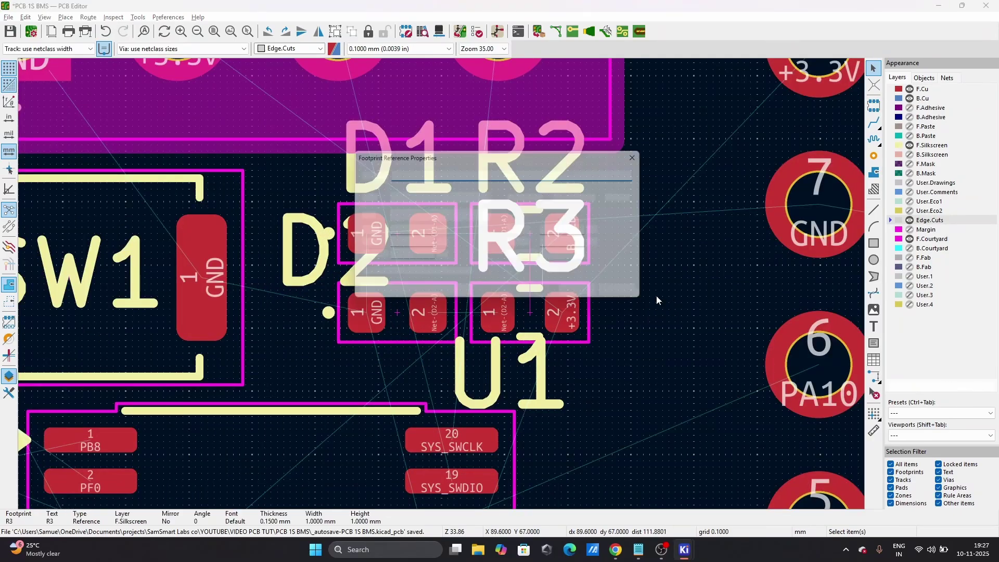
pyautogui.press('Escape')
pyautogui.press('m')
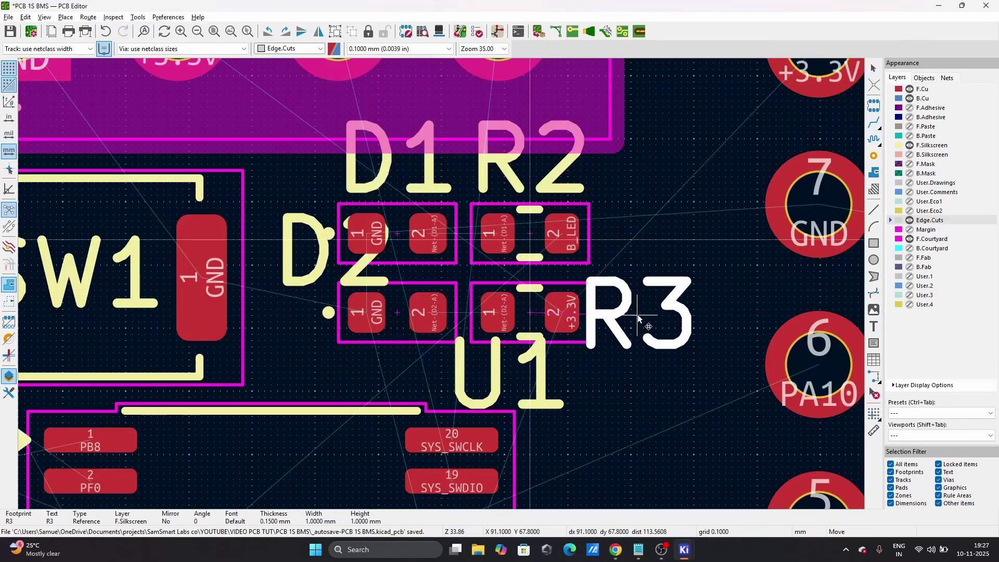
pyautogui.click(643, 315)
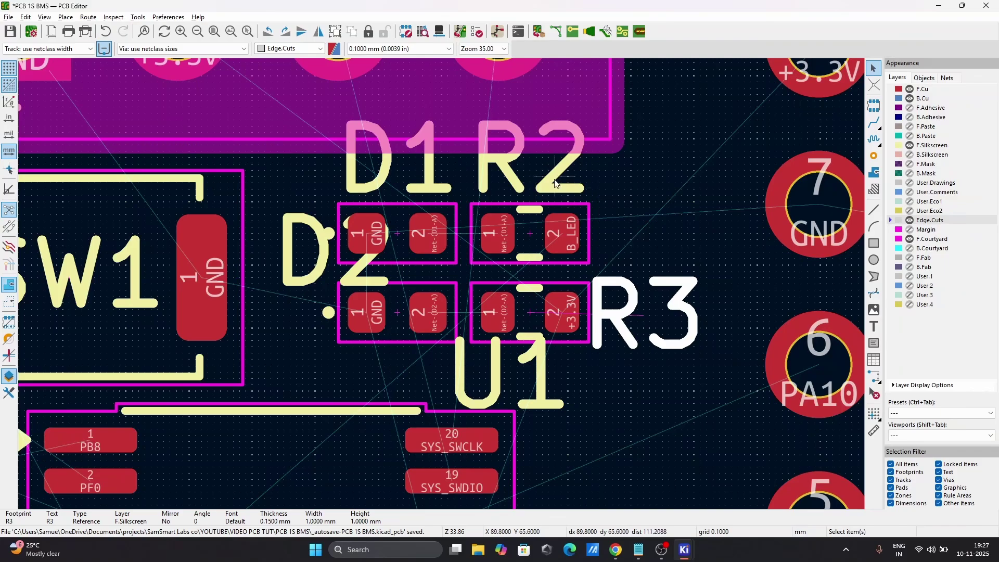
pyautogui.click(556, 183)
pyautogui.press('m')
pyautogui.click(644, 238)
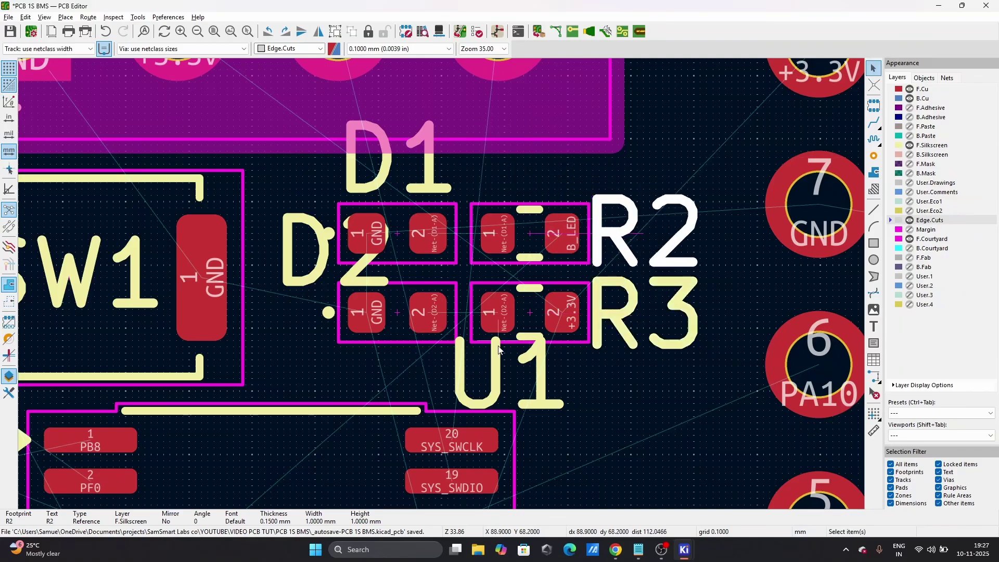
# - Move the U1 reference label to the center of the U1 footprint
pyautogui.scroll(-5, 497, 372)
pyautogui.click(450, 287)
pyautogui.press('m')
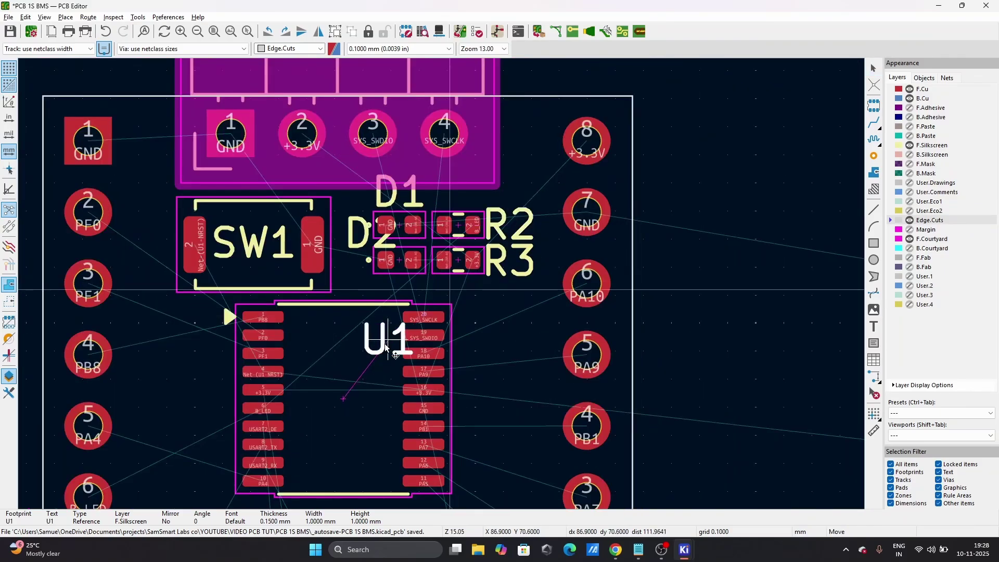
pyautogui.click(341, 398)
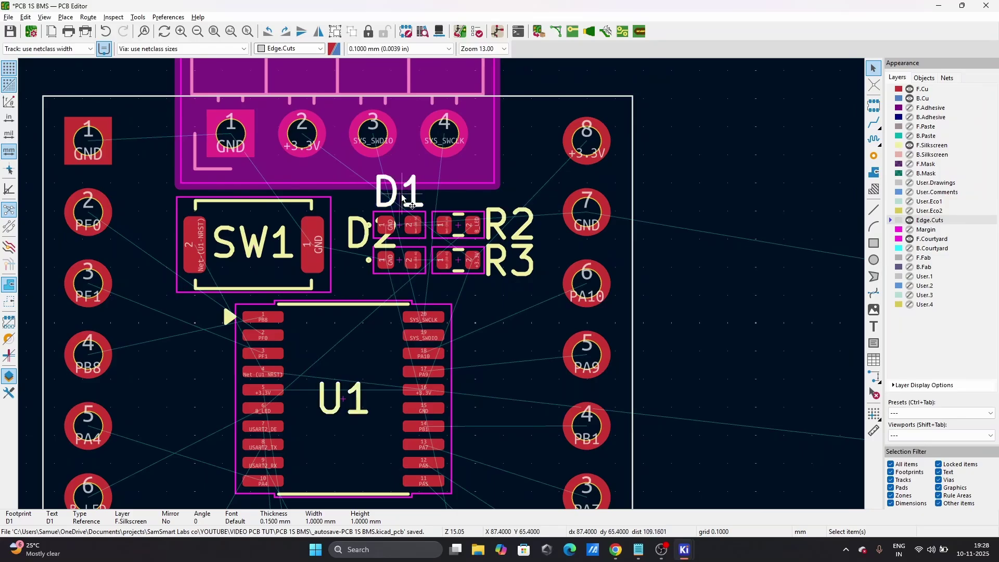
# - Move the D2 reference label below LED D2, between its pads and U1
pyautogui.click(370, 235)
pyautogui.press('m')
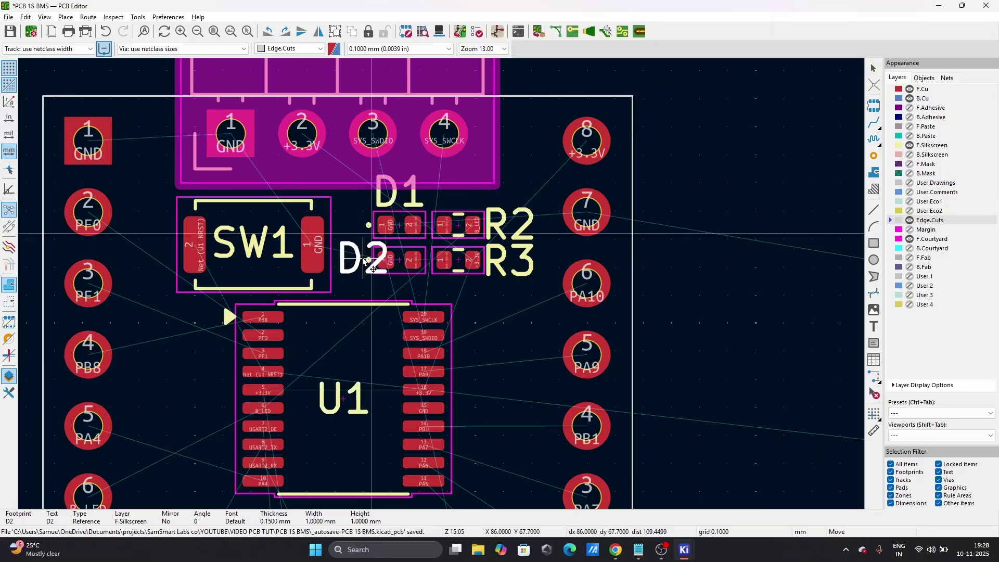
pyautogui.click(397, 290)
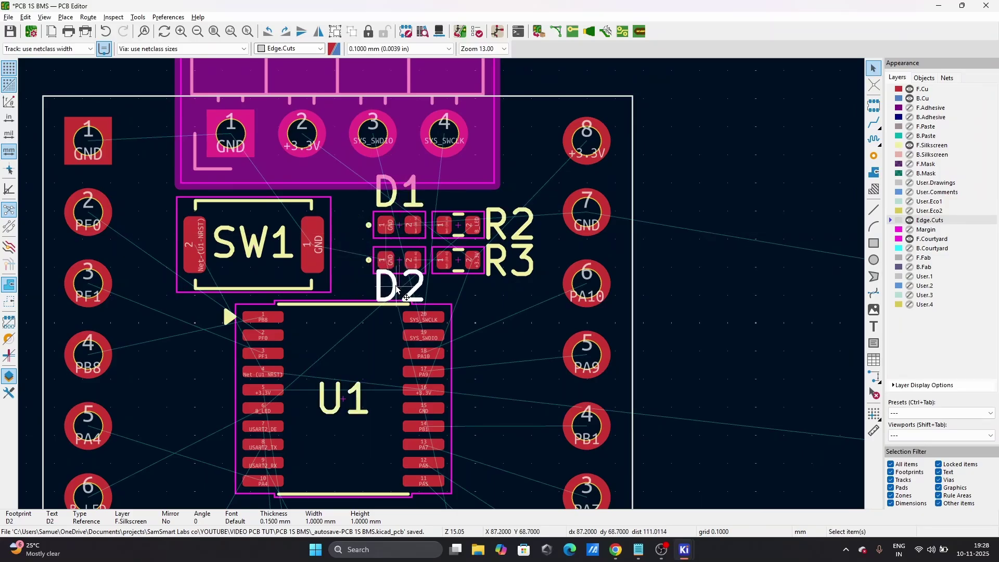
# - Hide the reference labels of LEDs D2 and D1 in their Footprint Reference Properties
pyautogui.rightClick(396, 289)
pyautogui.click(395, 286)
pyautogui.doubleClick(394, 286)
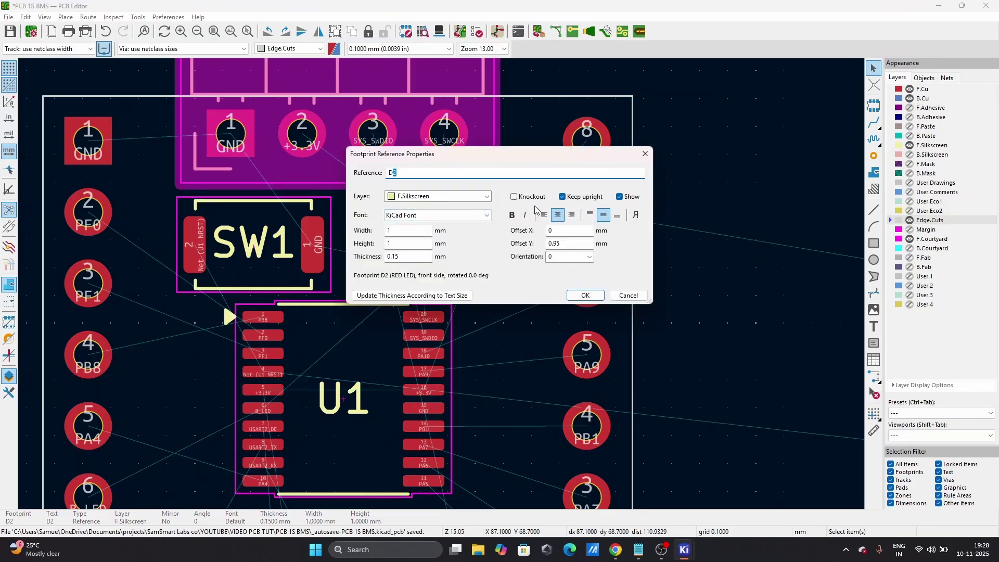
pyautogui.click(622, 295)
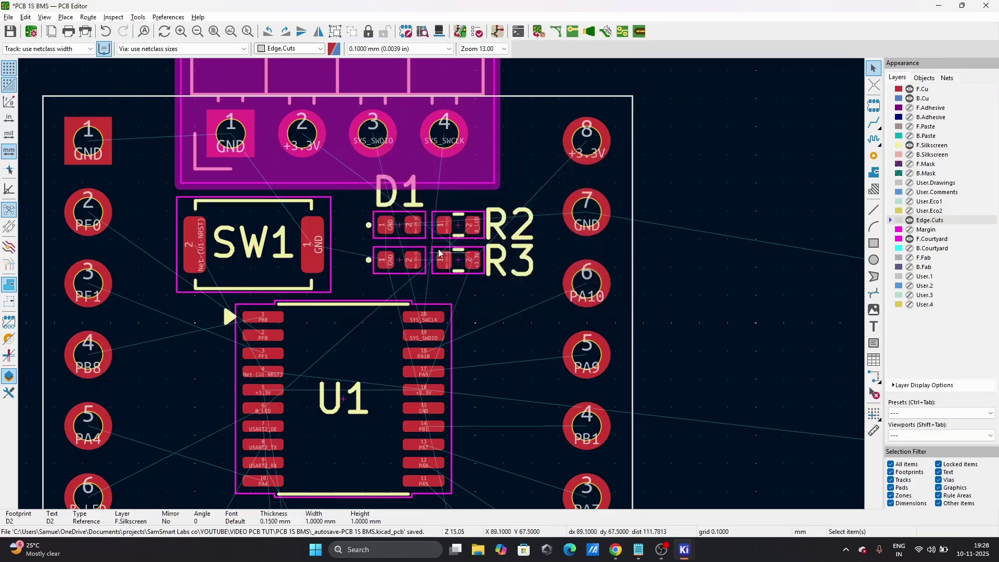
pyautogui.doubleClick(384, 202)
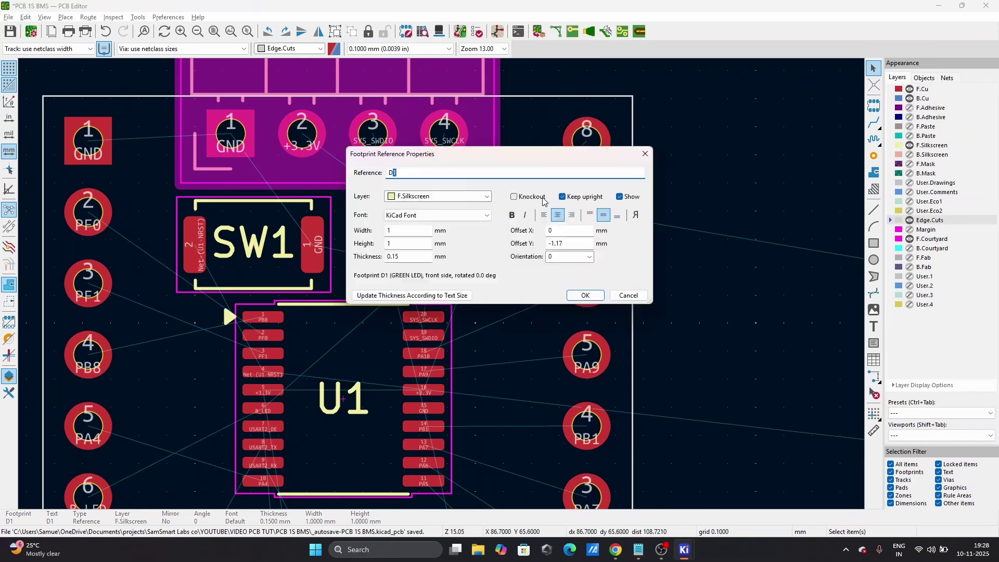
pyautogui.click(583, 295)
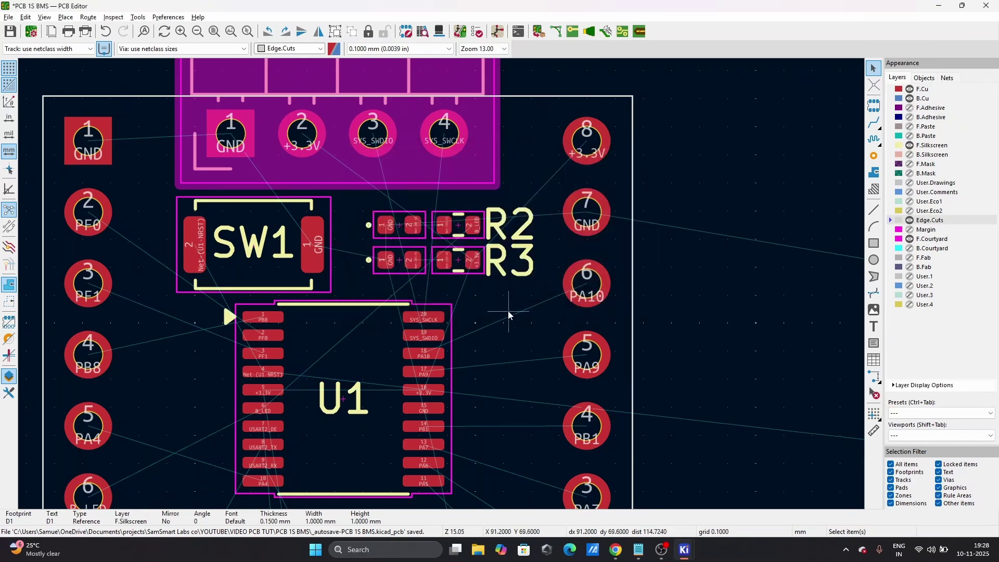
pyautogui.scroll(2, 436, 279)
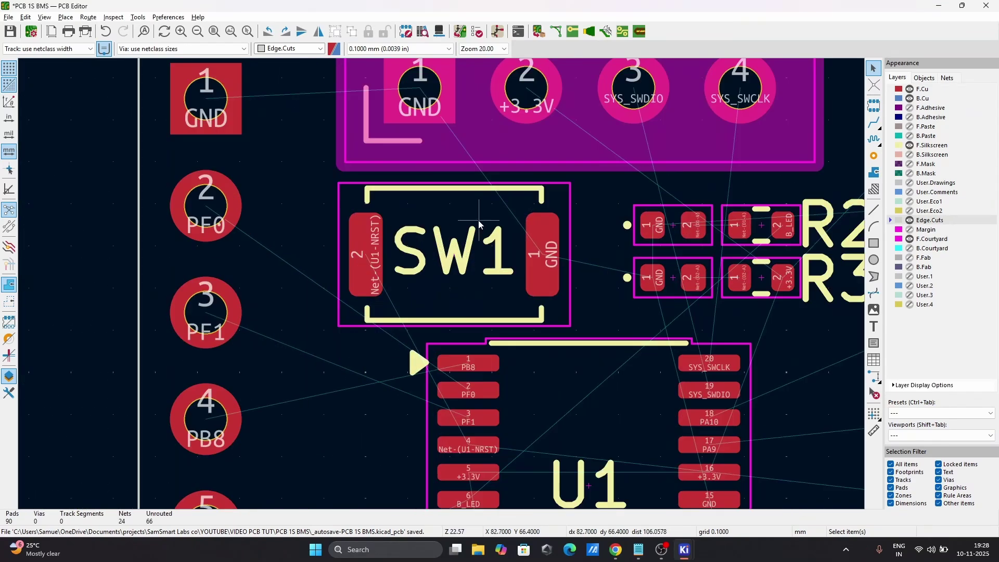
pyautogui.click(630, 231)
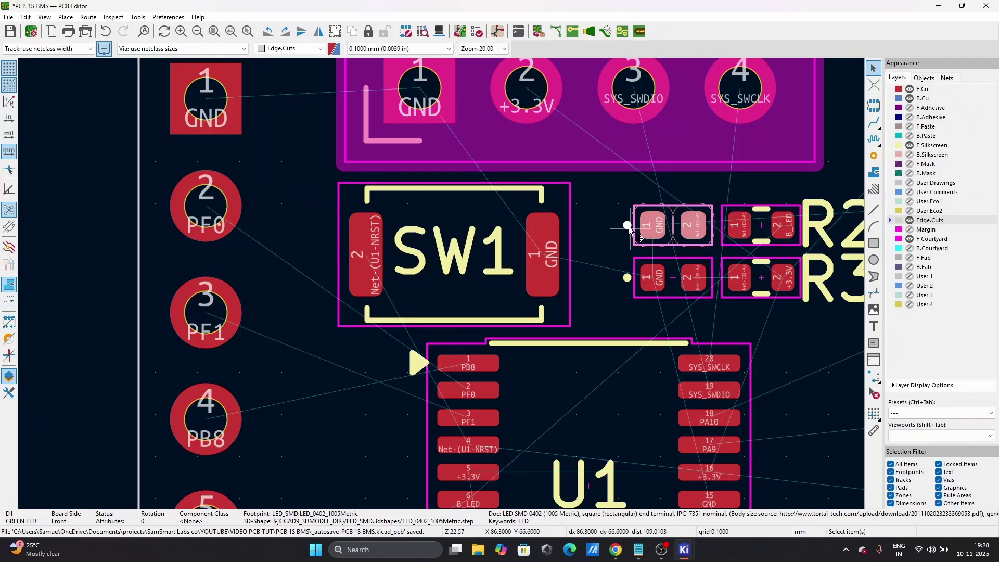
pyautogui.click(576, 263)
pyautogui.scroll(-6, 442, 284)
pyautogui.scroll(4, 441, 284)
pyautogui.click(403, 276)
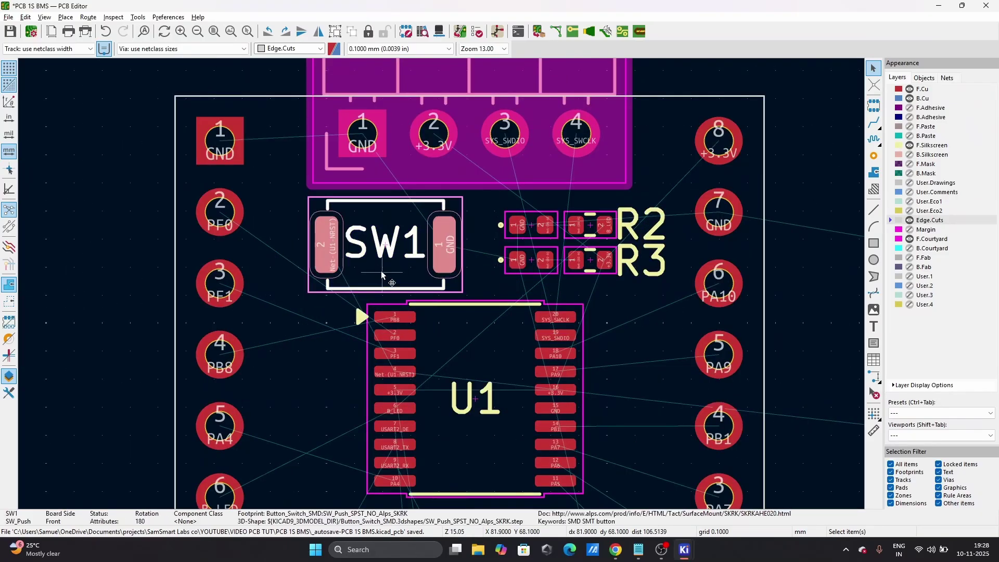
pyautogui.scroll(-5, 445, 282)
pyautogui.click(600, 273)
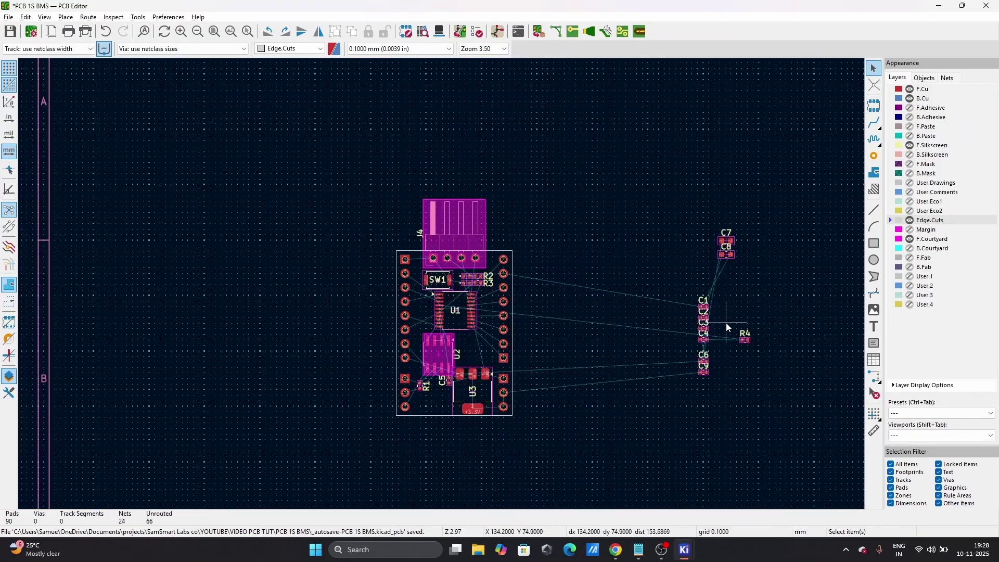
# - Bring resistor R4 onto the board beside pin 1 of U1, below SW1, and rotate it 180 degrees
pyautogui.scroll(1, 727, 255)
pyautogui.scroll(5, 441, 284)
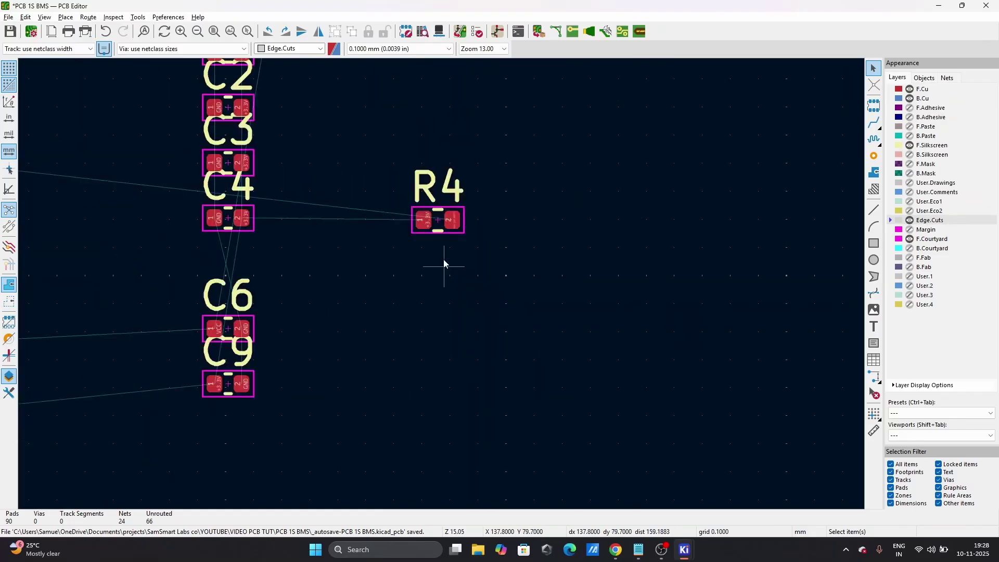
pyautogui.scroll(-2, 441, 282)
pyautogui.click(428, 299)
pyautogui.press('m')
pyautogui.scroll(-6, 429, 301)
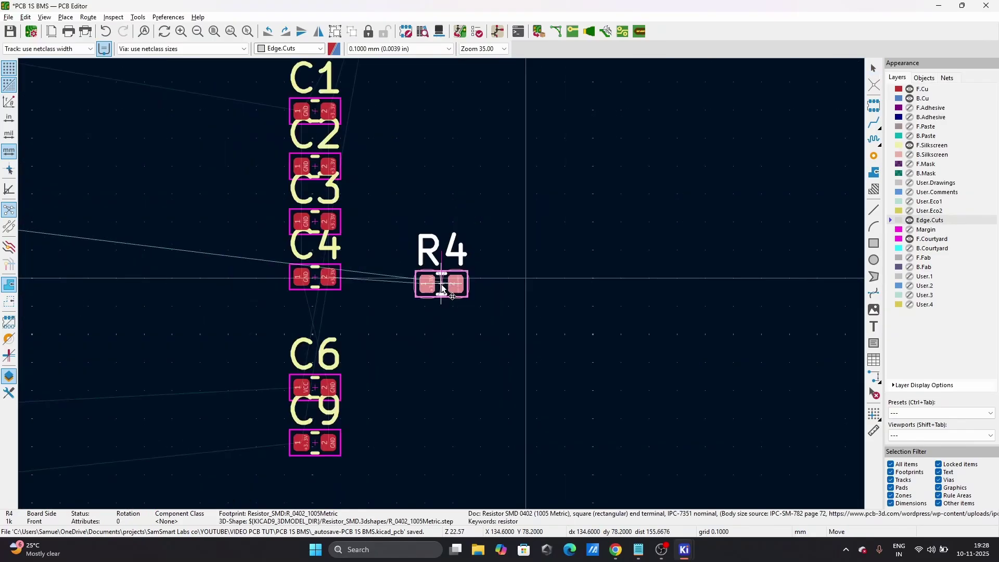
pyautogui.scroll(5, 151, 240)
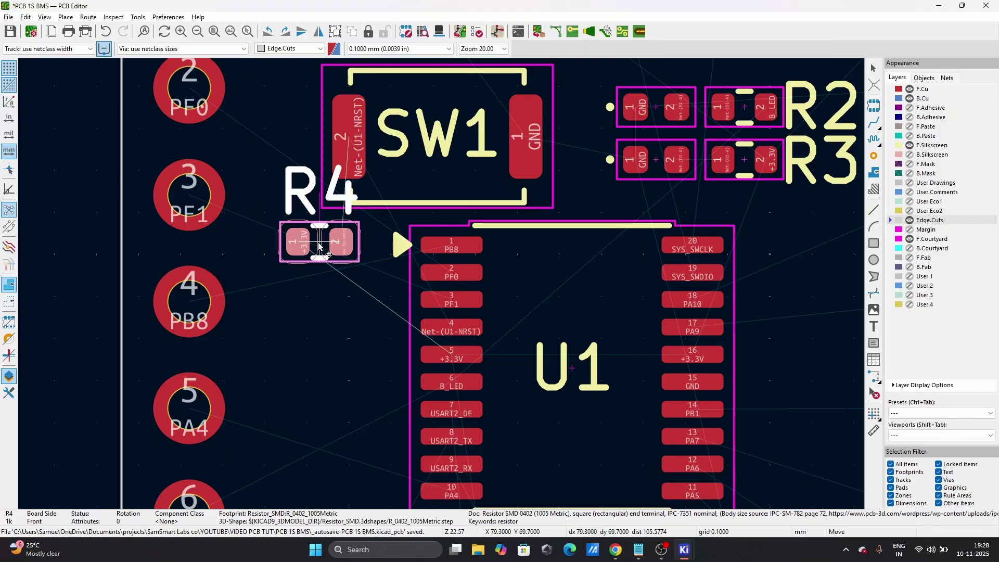
pyautogui.scroll(-2, 320, 247)
pyautogui.scroll(5, 442, 284)
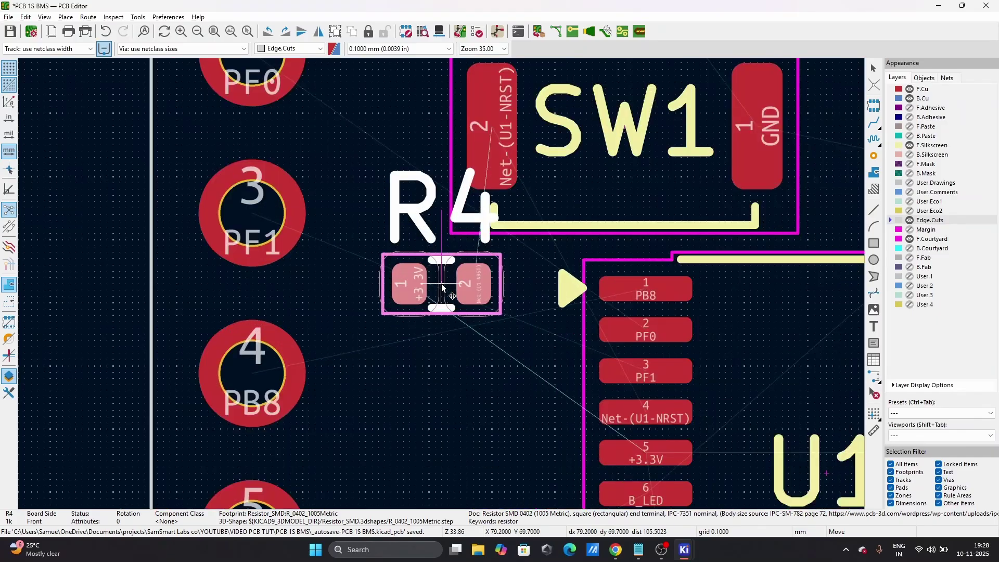
pyautogui.press('r')
pyautogui.press('r')
pyautogui.scroll(-2, 443, 288)
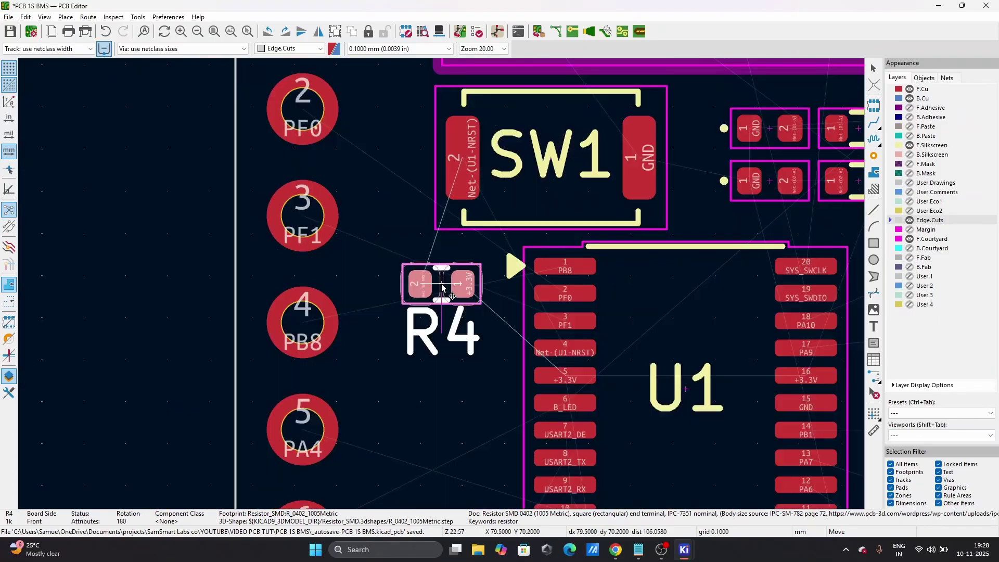
# - Flip R4 to the back side, rotate it 180 degrees and place it inside the U1 footprint beside pad 4
pyautogui.press('f')
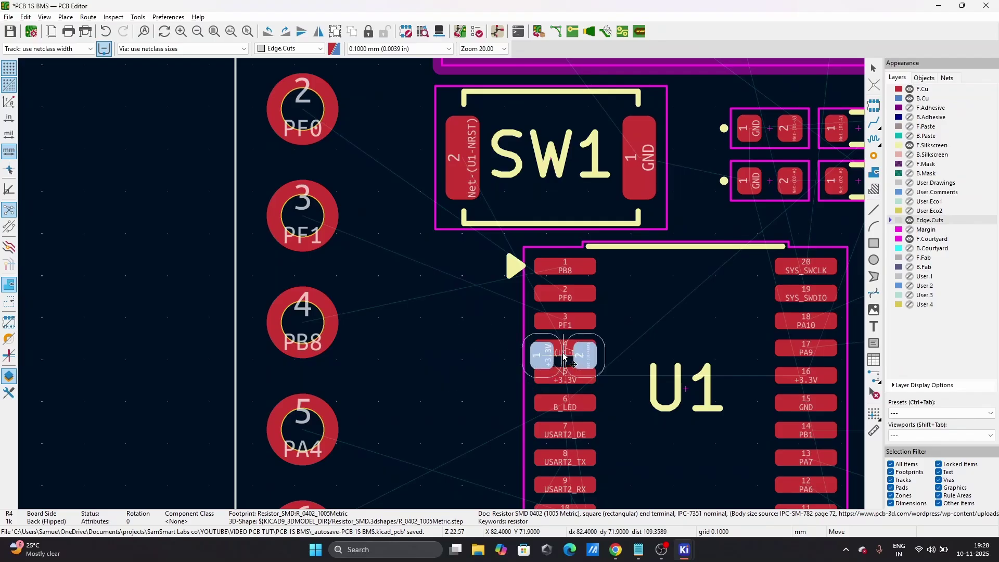
pyautogui.scroll(-2, 545, 383)
pyautogui.scroll(5, 447, 284)
pyautogui.scroll(-1, 495, 283)
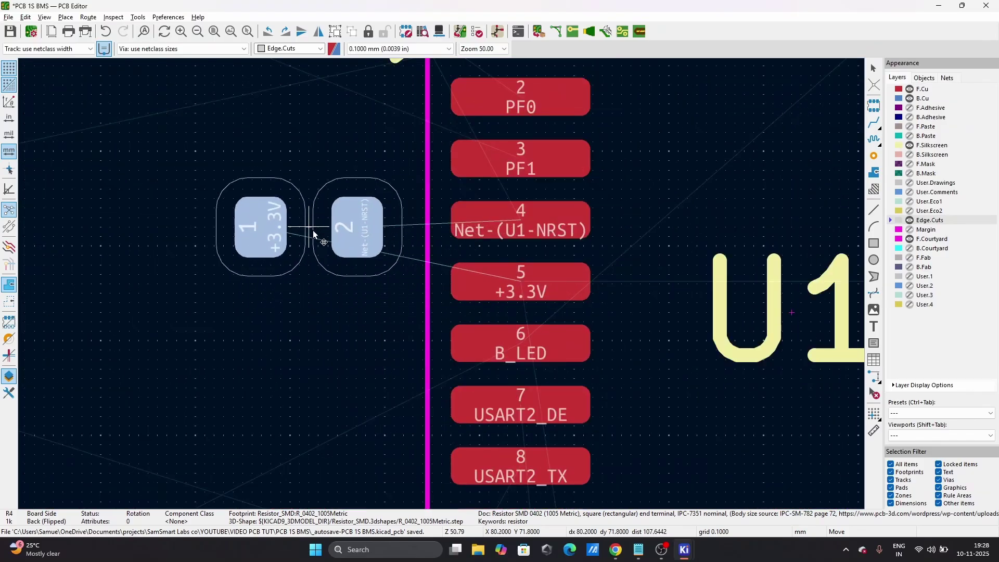
pyautogui.press('r')
pyautogui.press('r')
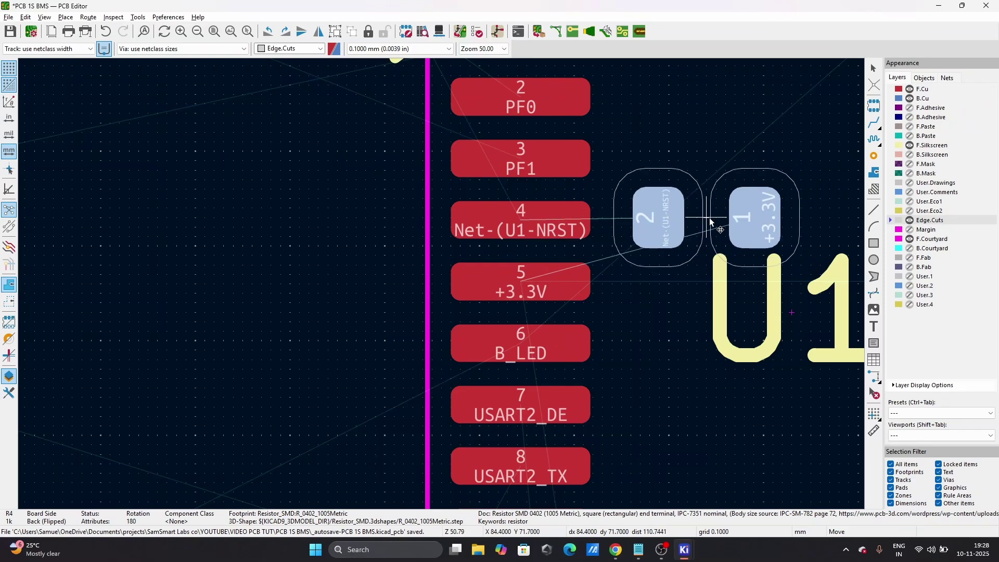
pyautogui.click(694, 222)
pyautogui.scroll(-5, 695, 221)
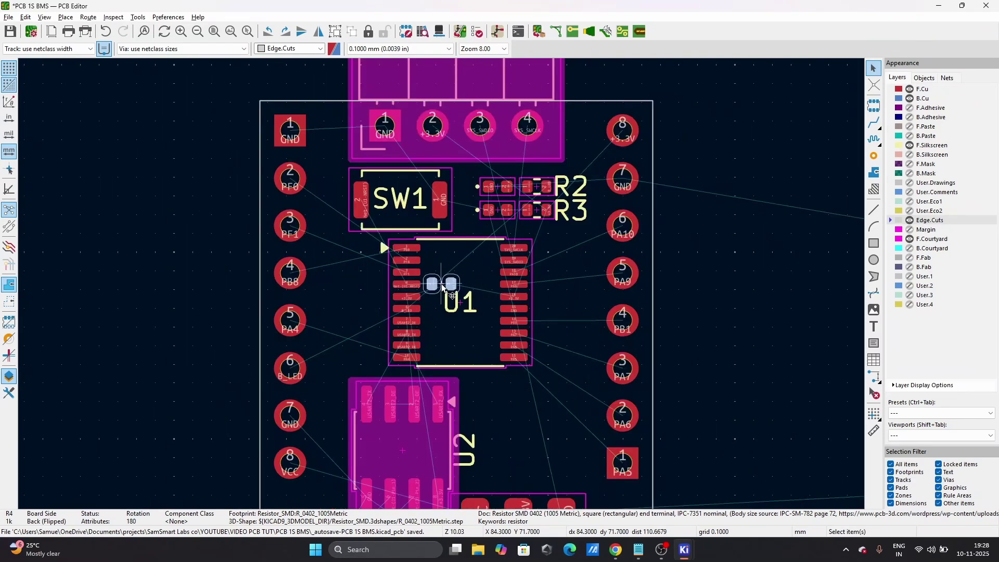
# - Move the U1 reference label down inside its footprint, clear of the R4 pads
pyautogui.scroll(5, 442, 286)
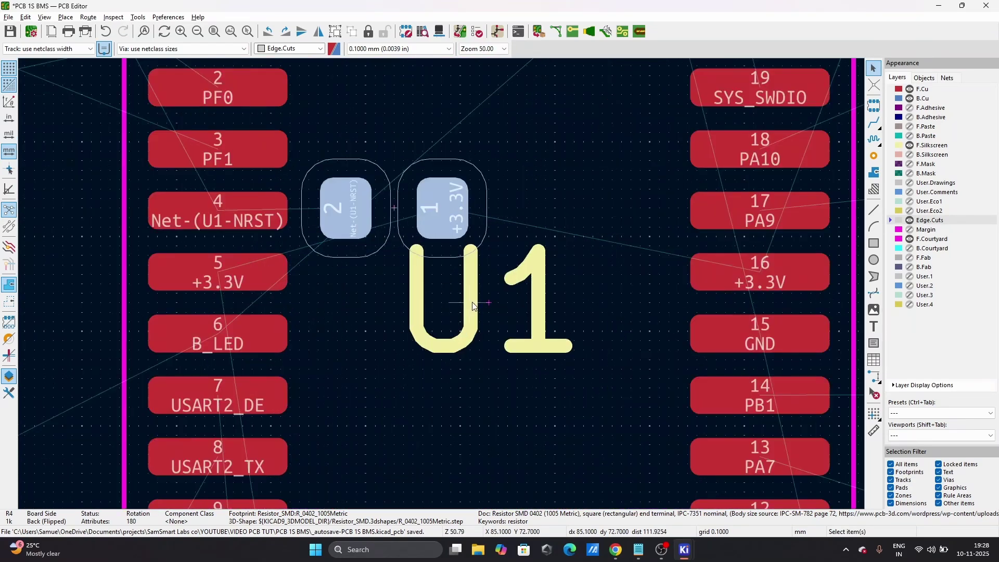
pyautogui.click(476, 345)
pyautogui.moveTo(476, 345); pyautogui.dragTo(477, 422)
pyautogui.scroll(-5, 421, 263)
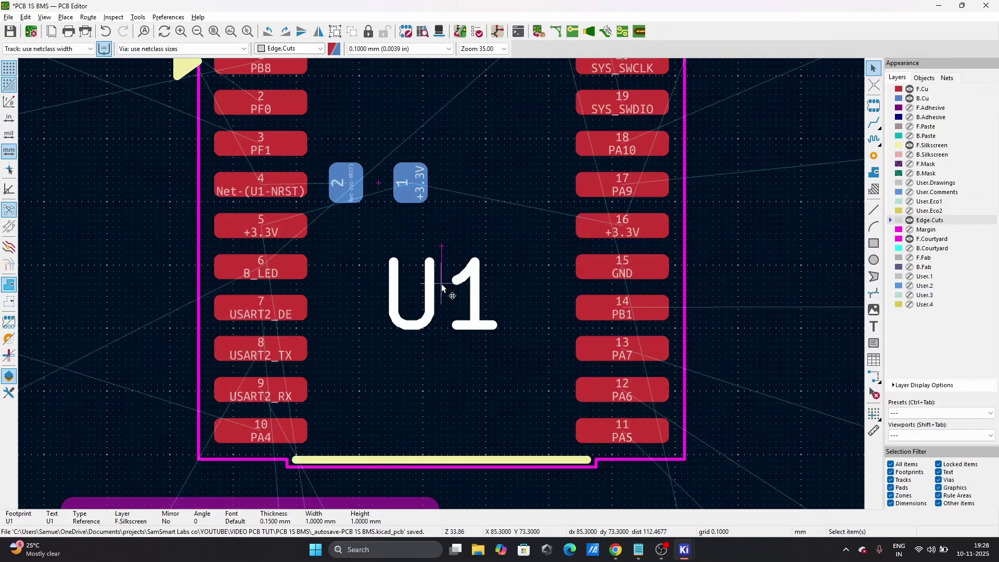
# - Flip resistors R3 and R2 to the back side of the board
pyautogui.scroll(-2, 422, 270)
pyautogui.scroll(4, 474, 209)
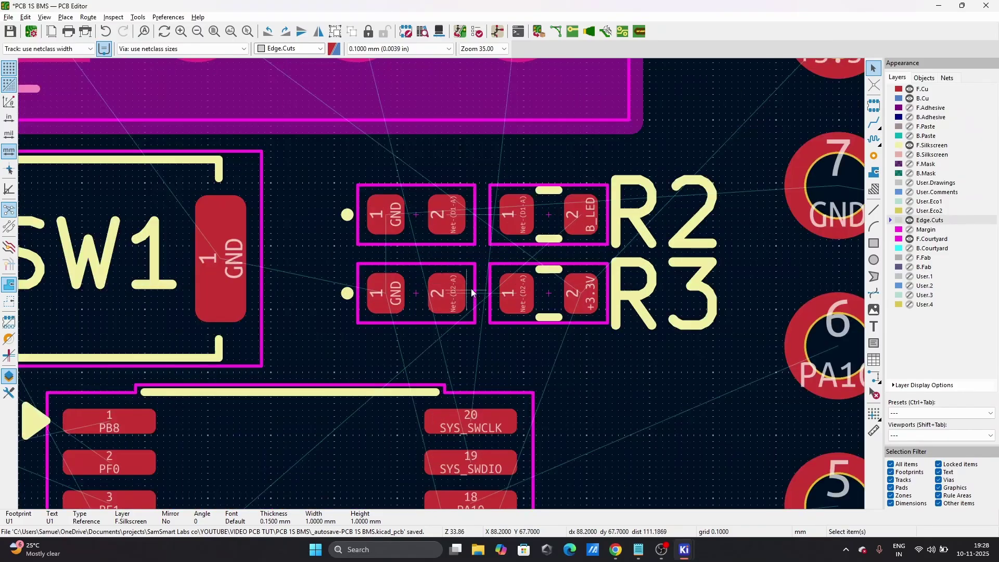
pyautogui.click(547, 300)
pyautogui.press('f')
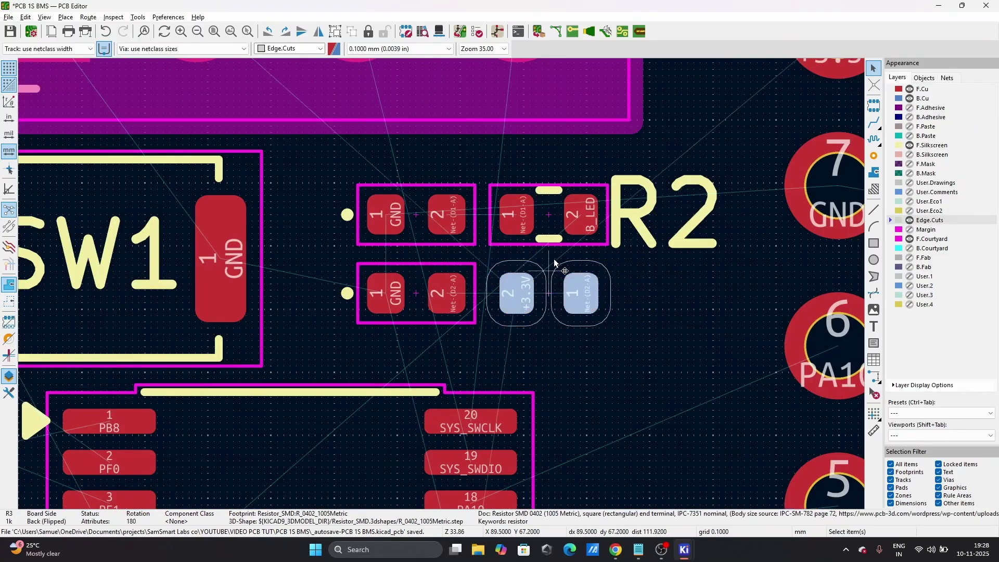
pyautogui.click(557, 221)
pyautogui.press('f')
pyautogui.scroll(-3, 557, 223)
pyautogui.scroll(2, 442, 285)
pyautogui.scroll(1, 441, 284)
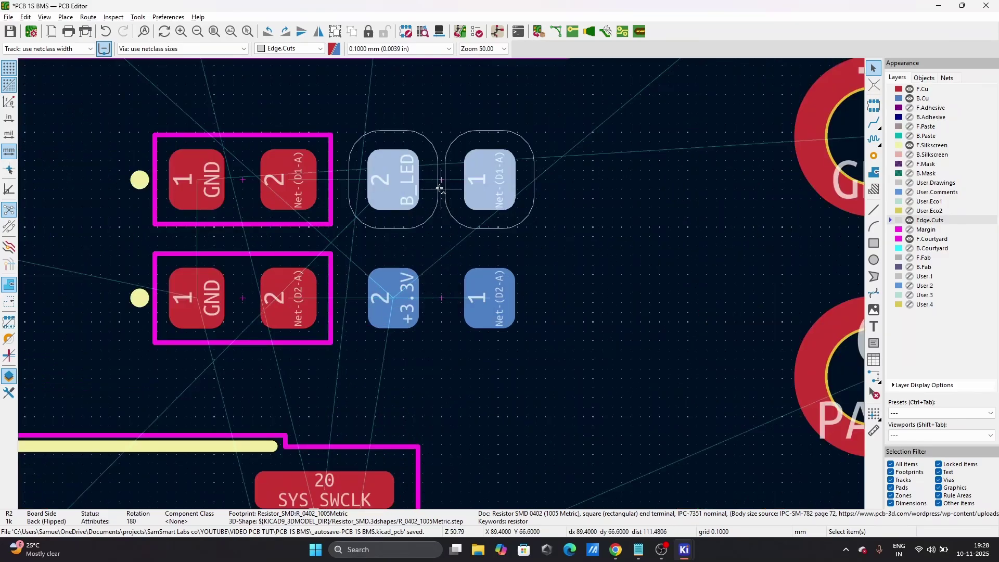
# - Undo the flips of resistors R2 and R3
pyautogui.hotkey('ctrl', 'x')
pyautogui.hotkey('ctrl', 'z')
pyautogui.hotkey('ctrl', 'z')
pyautogui.hotkey('ctrl', 'z')
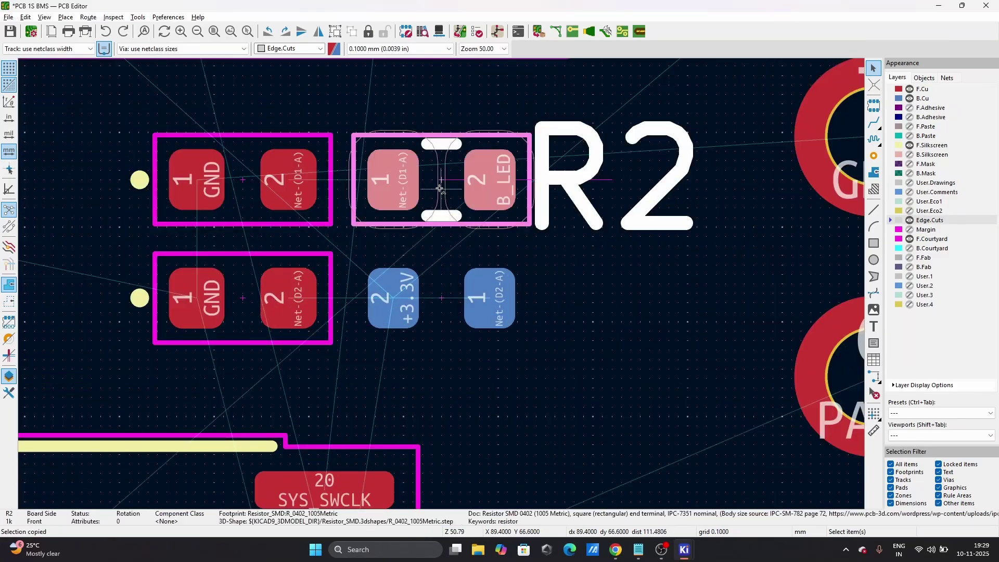
pyautogui.scroll(-4, 437, 297)
pyautogui.click(692, 383)
pyautogui.scroll(-4, 501, 357)
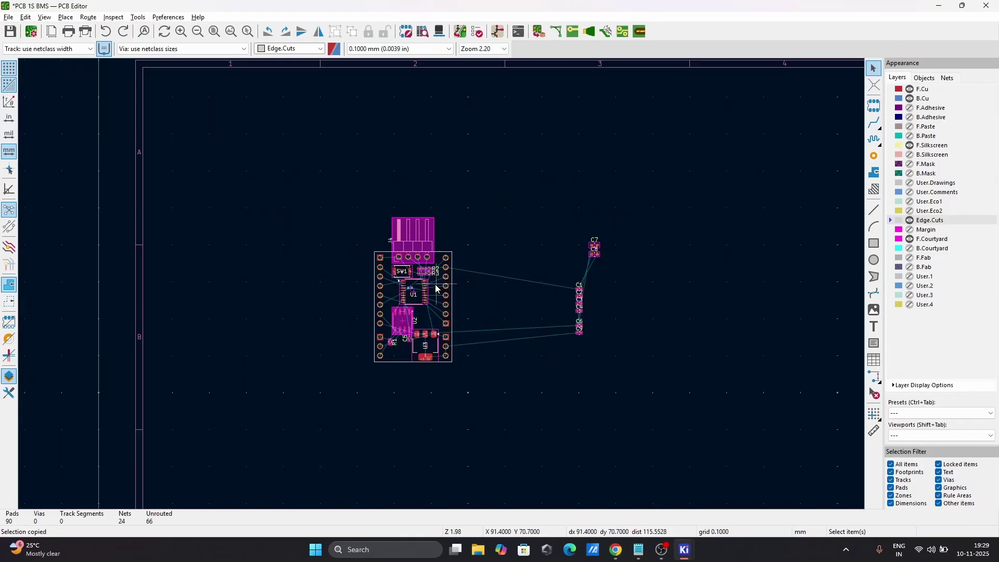
# - Select the MCU supply capacitors C3, C4 and C2 in the Schematic Editor and move their footprints in the PCB Editor closer to the board
pyautogui.scroll(4, 412, 318)
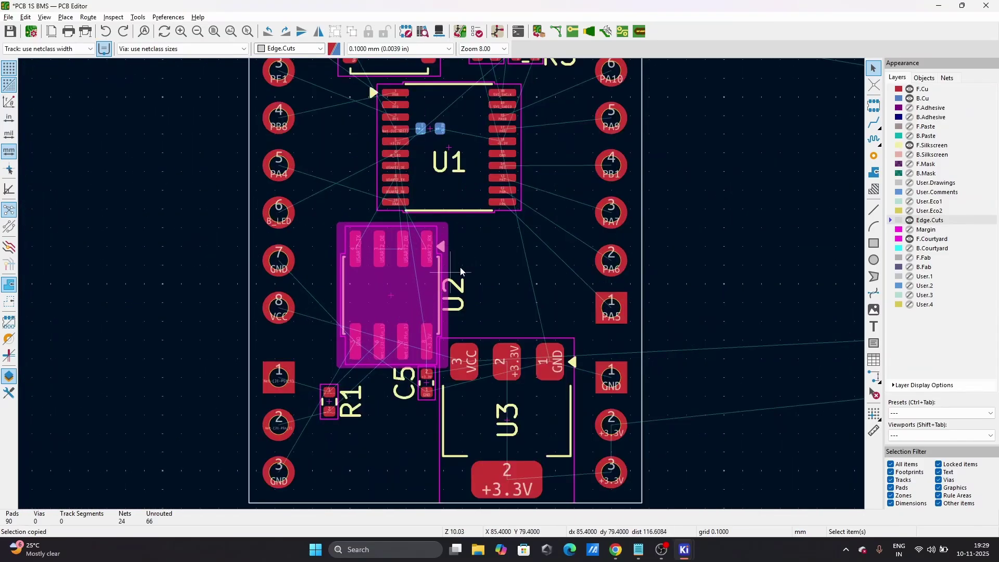
pyautogui.scroll(-4, 460, 271)
pyautogui.scroll(5, 708, 270)
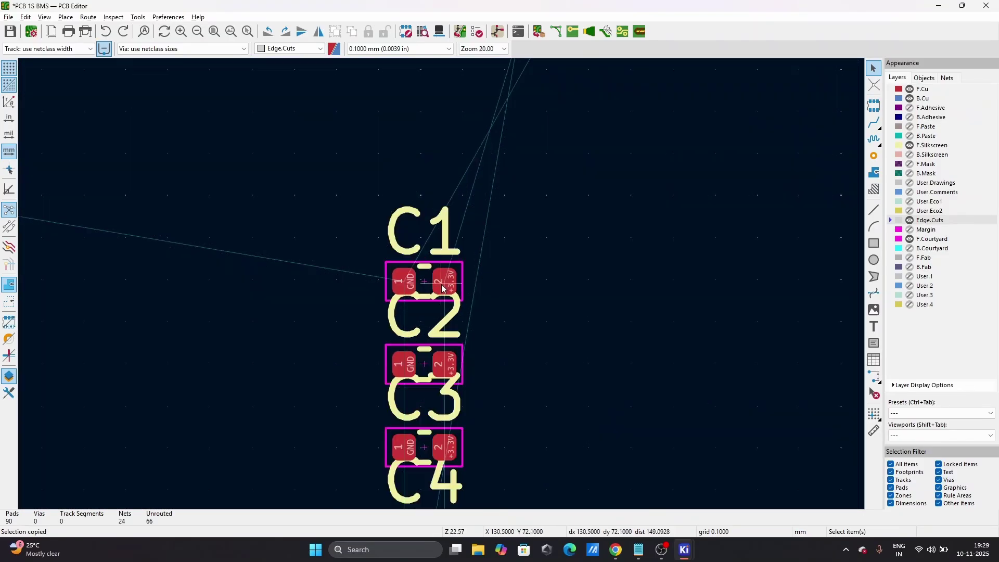
pyautogui.scroll(-3, 443, 288)
pyautogui.click(495, 31)
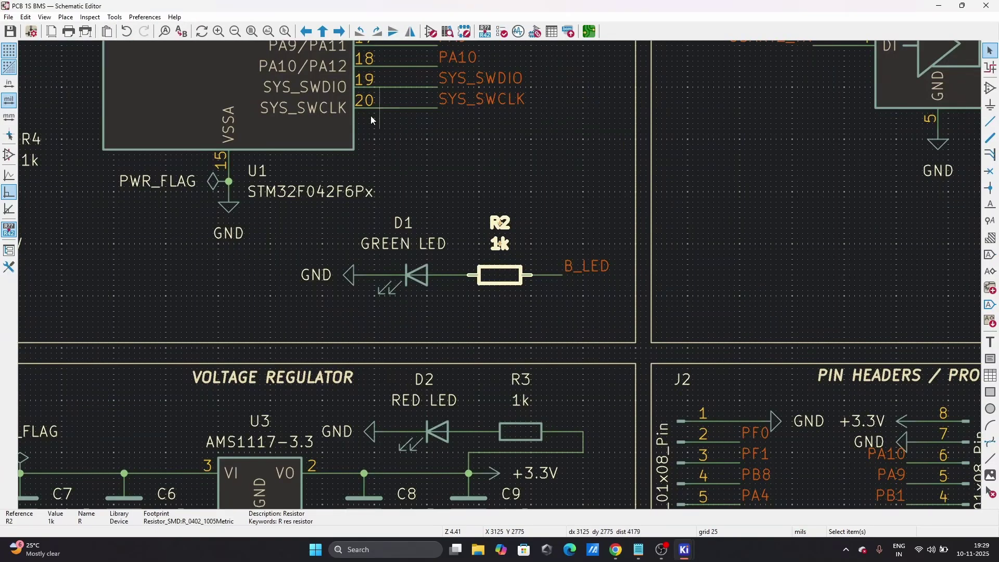
pyautogui.scroll(-6, 526, 220)
pyautogui.scroll(7, 500, 276)
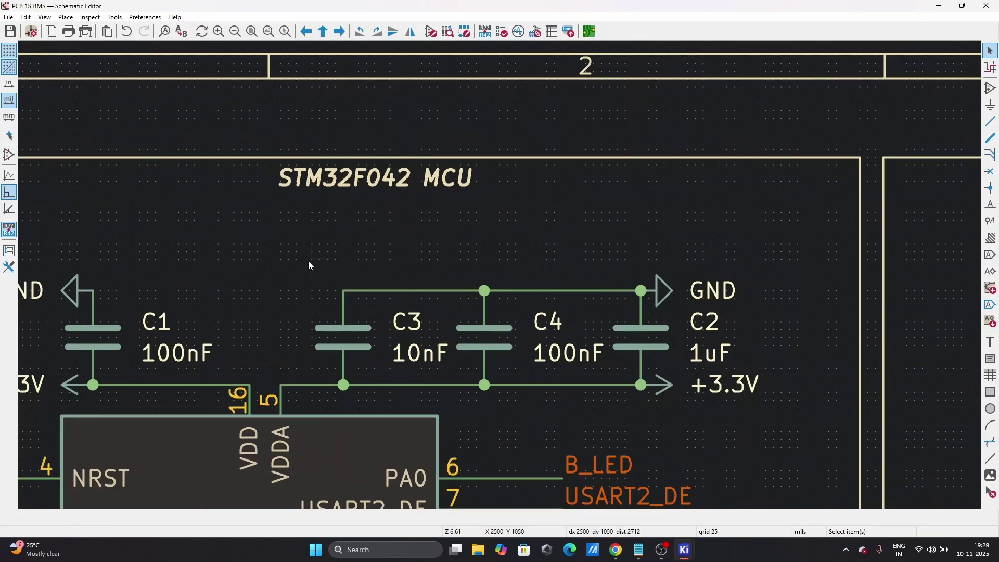
pyautogui.moveTo(295, 266); pyautogui.dragTo(675, 388)
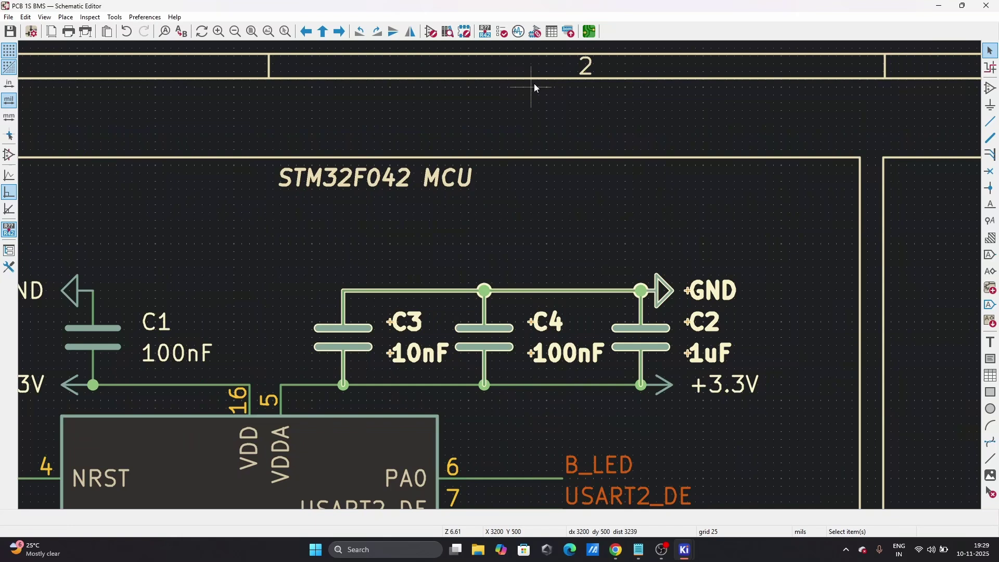
pyautogui.click(588, 36)
pyautogui.press('m')
pyautogui.click(164, 335)
# - Move the C3 and C4 reference labels off the pads to the right of their respective capacitors
pyautogui.scroll(5, 164, 336)
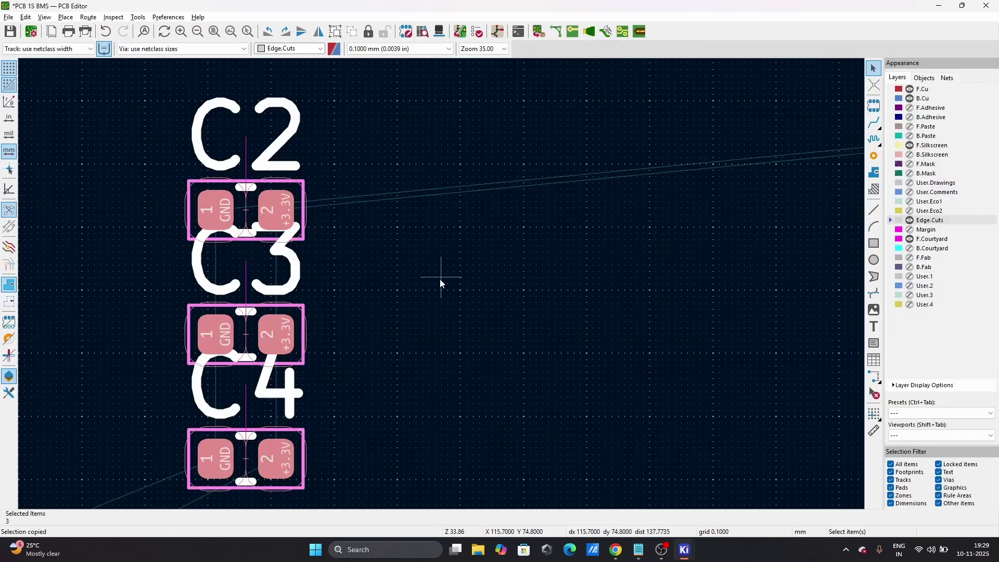
pyautogui.click(260, 270)
pyautogui.press('m')
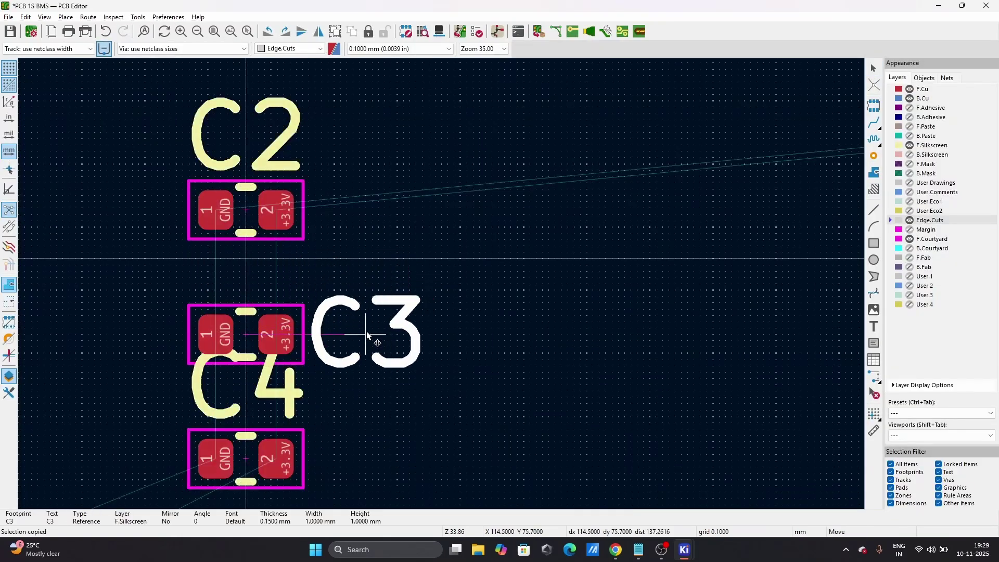
pyautogui.click(367, 331)
pyautogui.click(292, 408)
pyautogui.press('m')
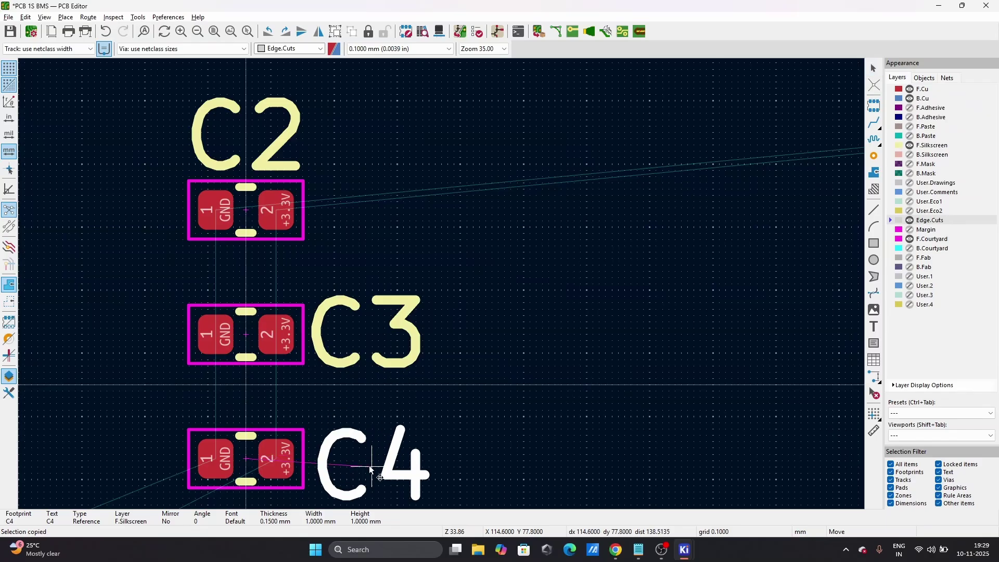
pyautogui.click(364, 459)
# - Move capacitors C2 and C4 close to C3 so the three form a compact vertical stack
pyautogui.click(255, 204)
pyautogui.press('m')
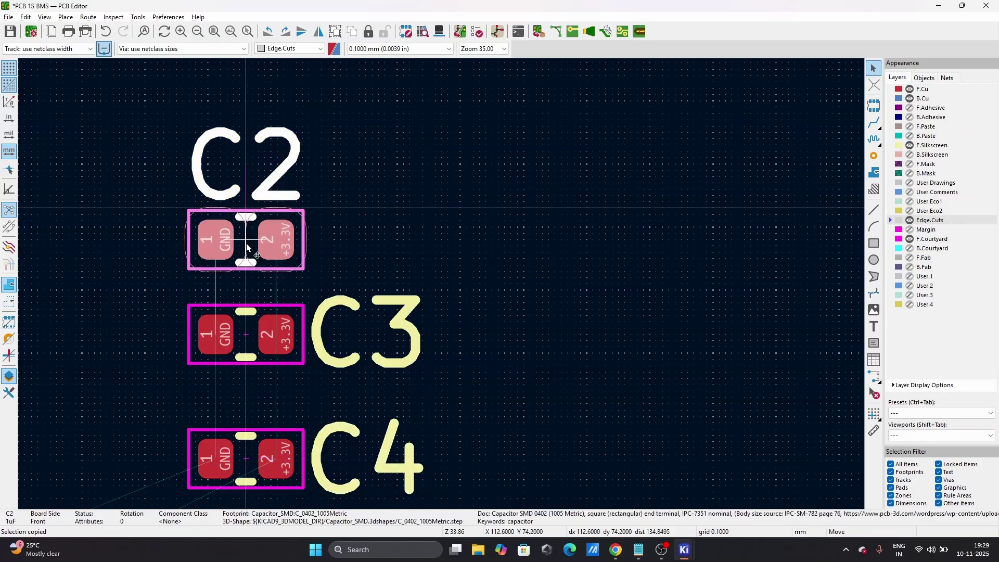
pyautogui.click(255, 269)
pyautogui.click(239, 471)
pyautogui.press('m')
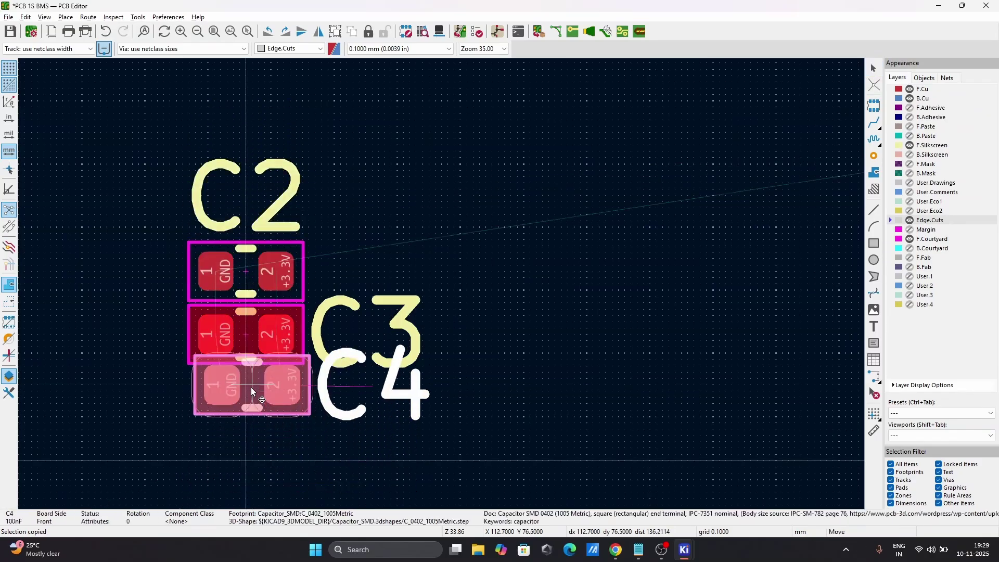
pyautogui.click(239, 409)
# - Distribute capacitors C2, C3 and C4 vertically with even gaps
pyautogui.click(259, 301)
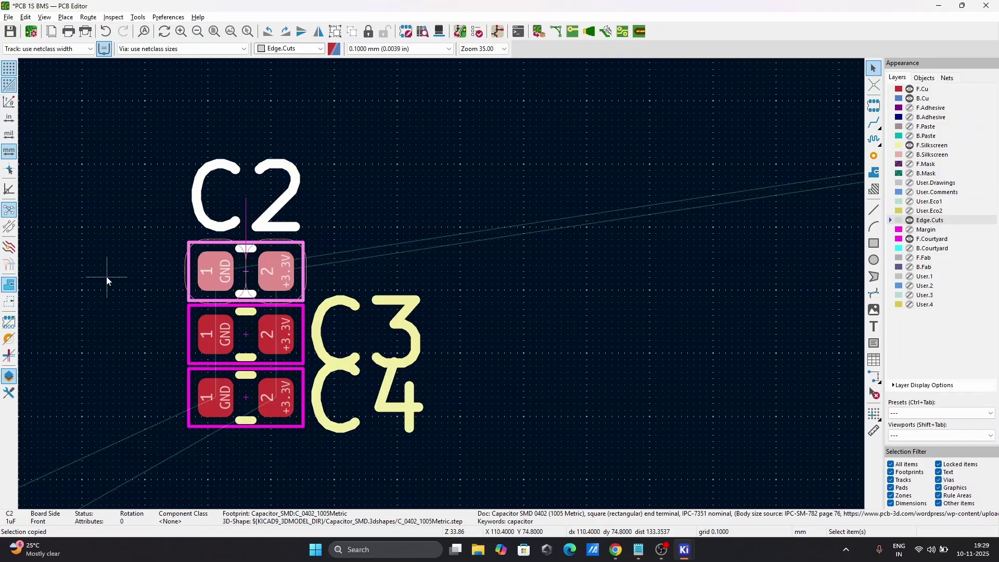
pyautogui.moveTo(134, 211); pyautogui.dragTo(294, 435)
pyautogui.rightClick(285, 342)
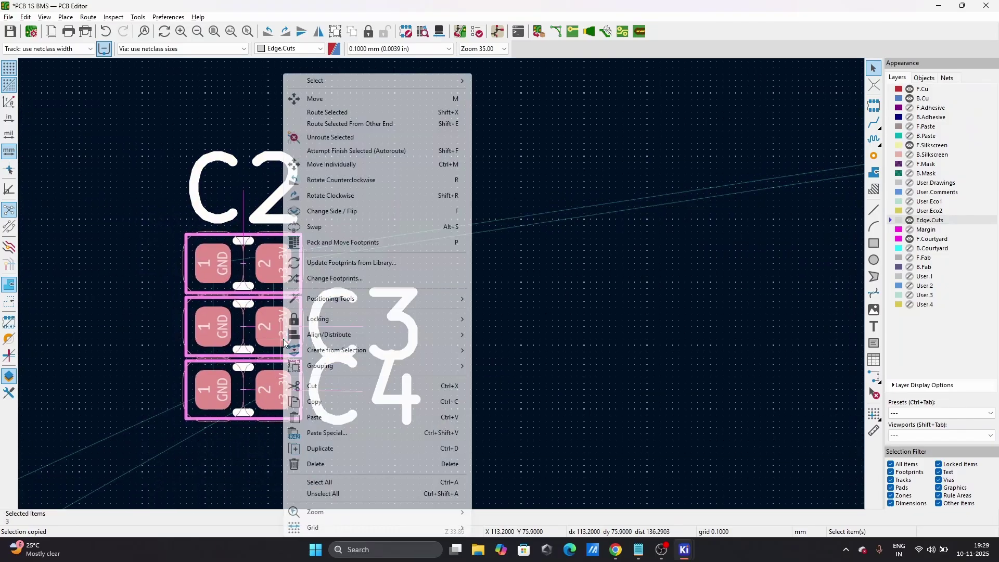
pyautogui.moveTo(373, 334)
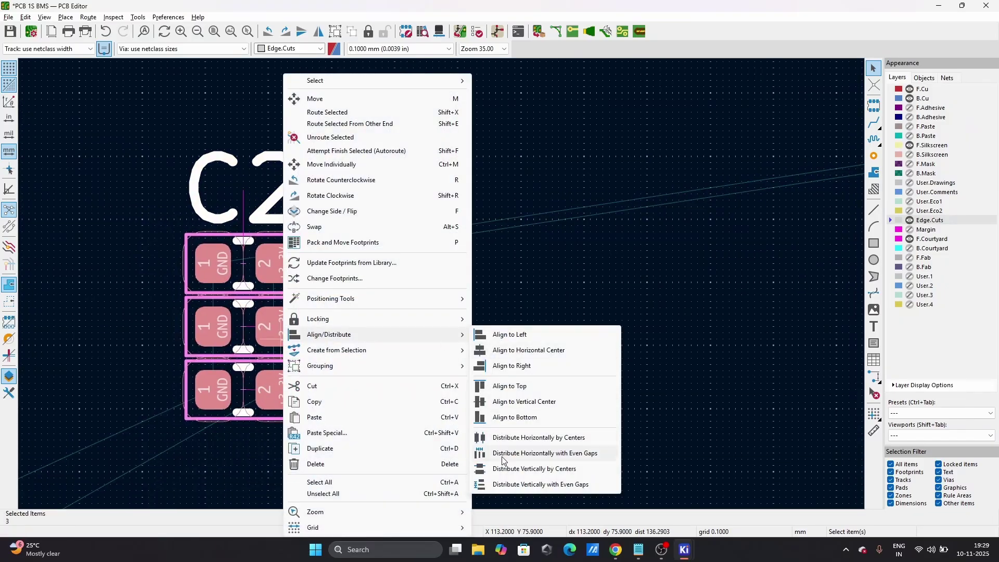
pyautogui.click(491, 485)
pyautogui.click(379, 236)
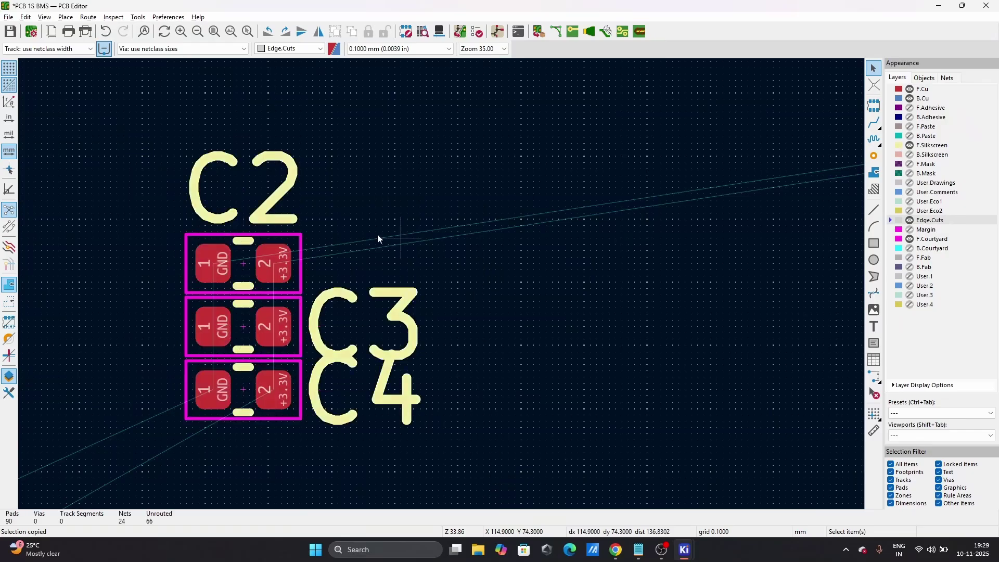
# - Move the C2 reference label to the right of its capacitor, above the C3 label
pyautogui.click(235, 220)
pyautogui.press('m')
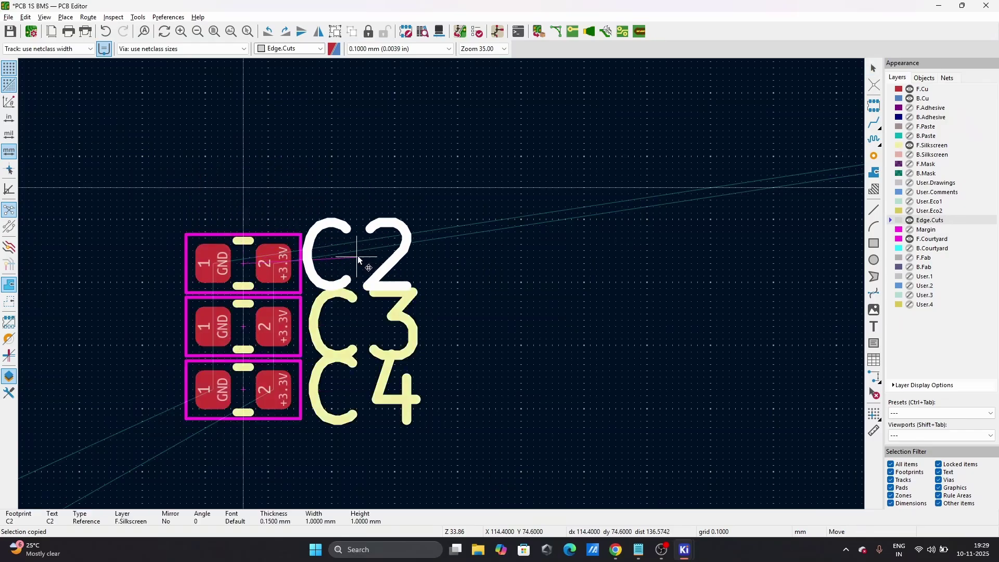
pyautogui.click(360, 257)
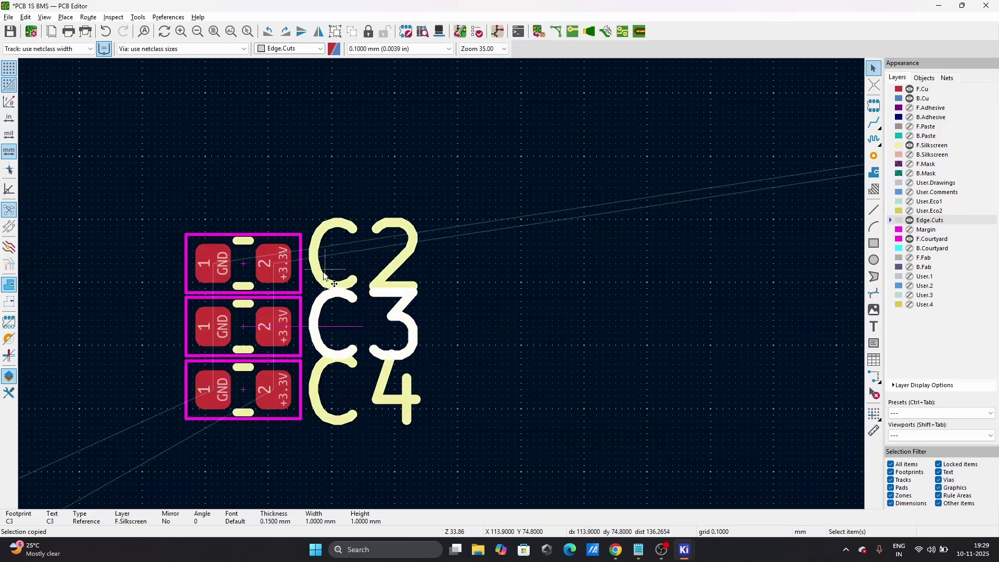
# - Set the text width and height of the C2, C3 and C4 reference labels to 0.8 mm
pyautogui.press('e')
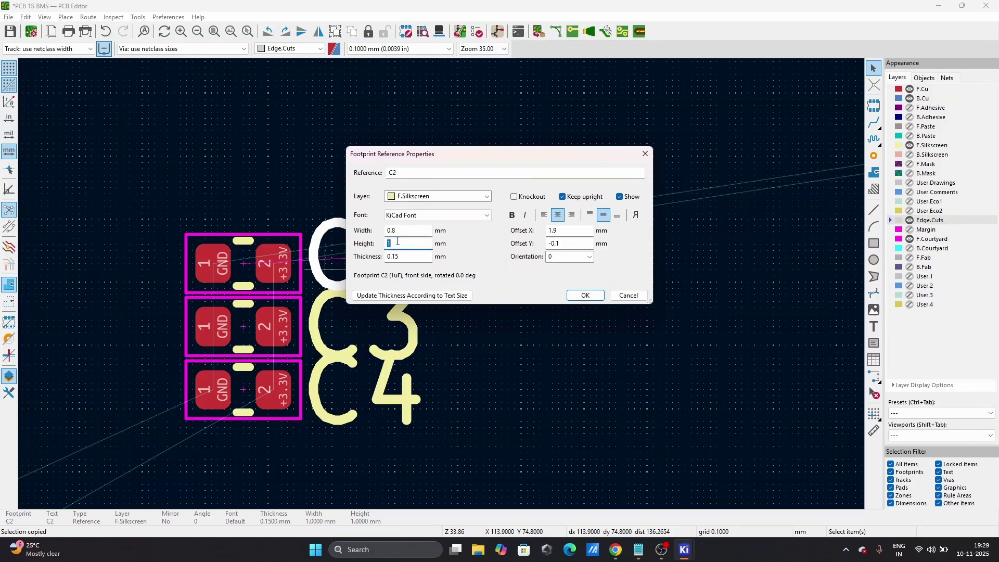
pyautogui.click(583, 295)
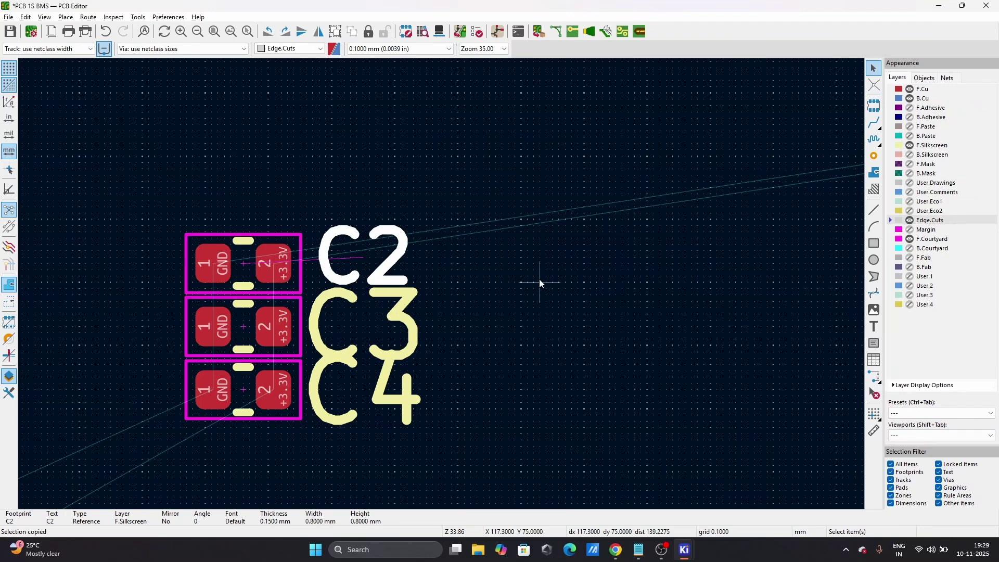
pyautogui.click(479, 283)
pyautogui.click(348, 304)
pyautogui.press('e')
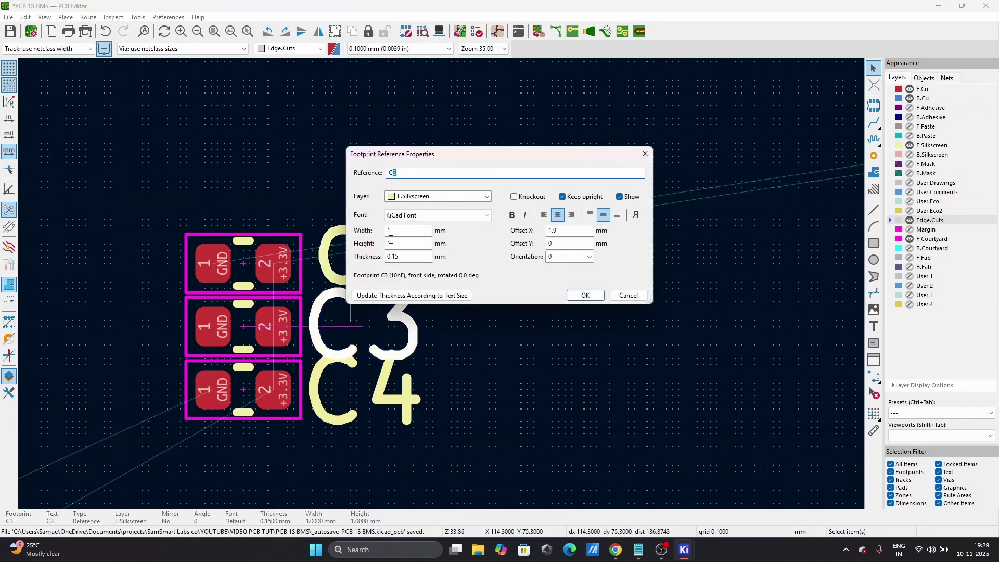
pyautogui.doubleClick(394, 230)
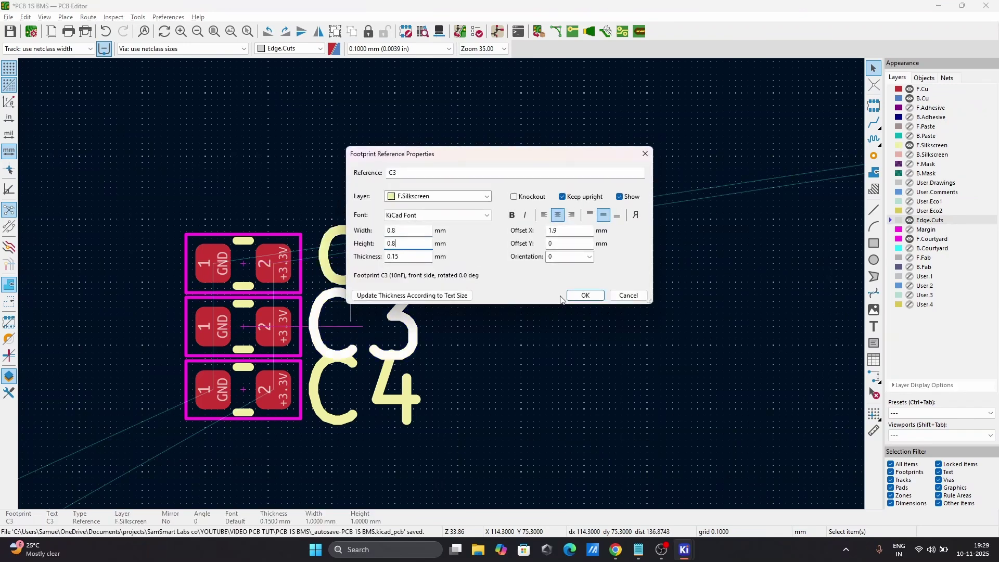
pyautogui.click(578, 295)
pyautogui.click(317, 386)
pyautogui.press('e')
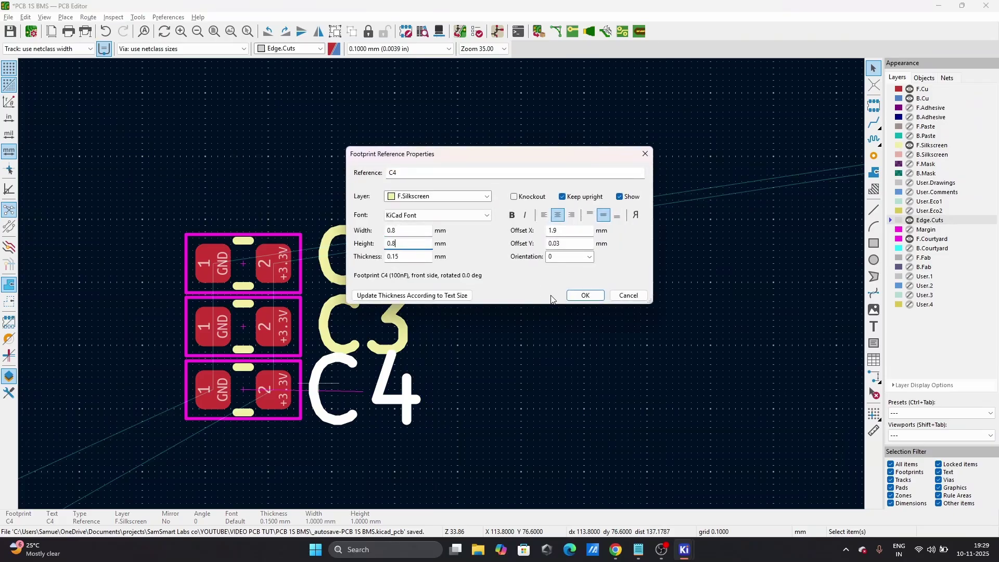
pyautogui.click(581, 295)
# - Shift the C4, C3 and C2 reference labels left so they sit close beside their capacitors
pyautogui.moveTo(379, 390); pyautogui.dragTo(350, 390)
pyautogui.moveTo(369, 327); pyautogui.dragTo(357, 327)
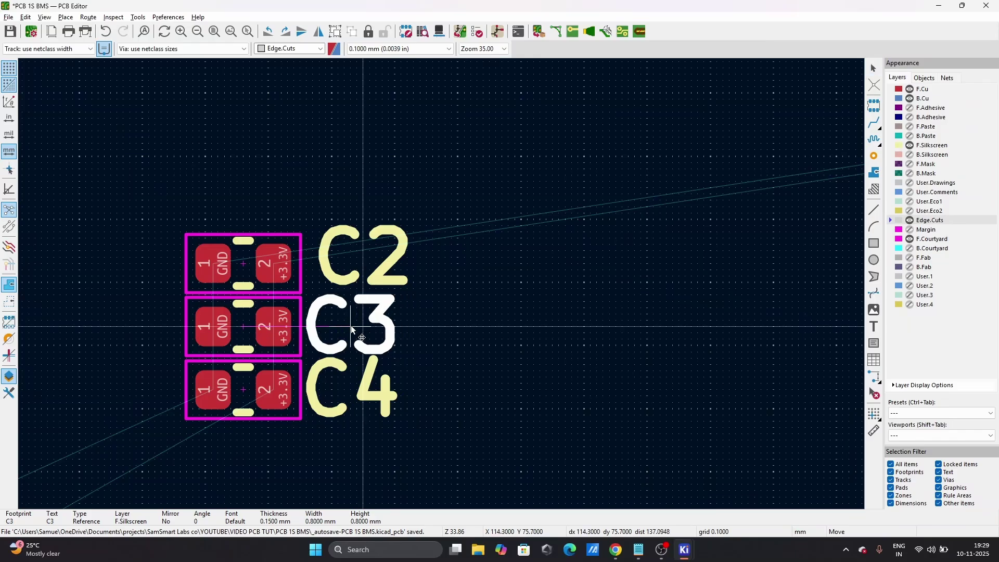
pyautogui.moveTo(360, 258); pyautogui.dragTo(523, 385)
pyautogui.scroll(-5, 436, 263)
pyautogui.moveTo(470, 324); pyautogui.dragTo(526, 313)
pyautogui.scroll(-1, 321, 322)
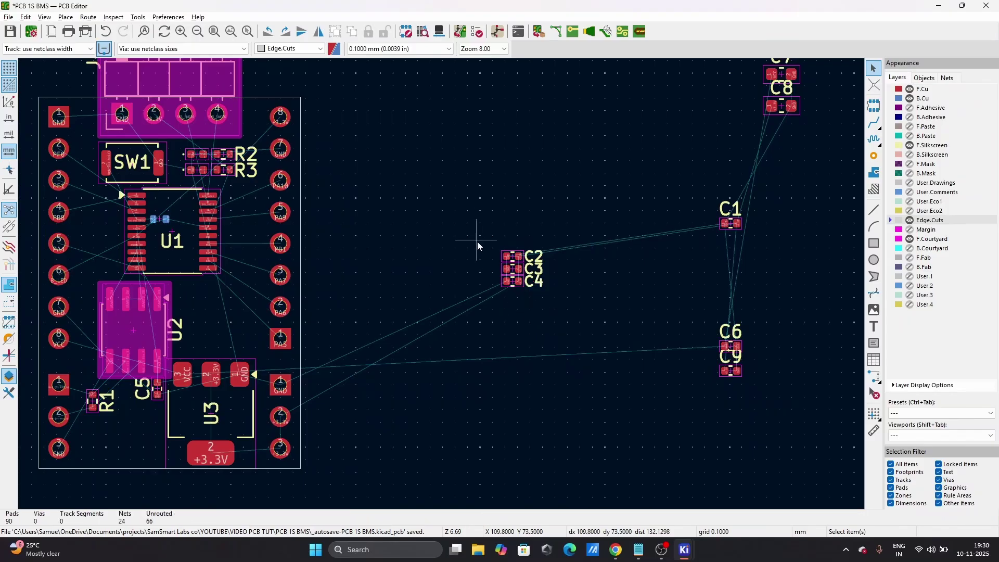
# - Flip the C2, C3 and C4 stack to the back side and place it beneath U1, near its lower right pads
pyautogui.moveTo(477, 241); pyautogui.dragTo(593, 345)
pyautogui.moveTo(527, 279); pyautogui.dragTo(445, 298)
pyautogui.press('f')
pyautogui.scroll(-3, 447, 279)
pyautogui.scroll(4, 388, 281)
pyautogui.scroll(3, 453, 255)
pyautogui.scroll(-2, 436, 281)
pyautogui.scroll(3, 426, 275)
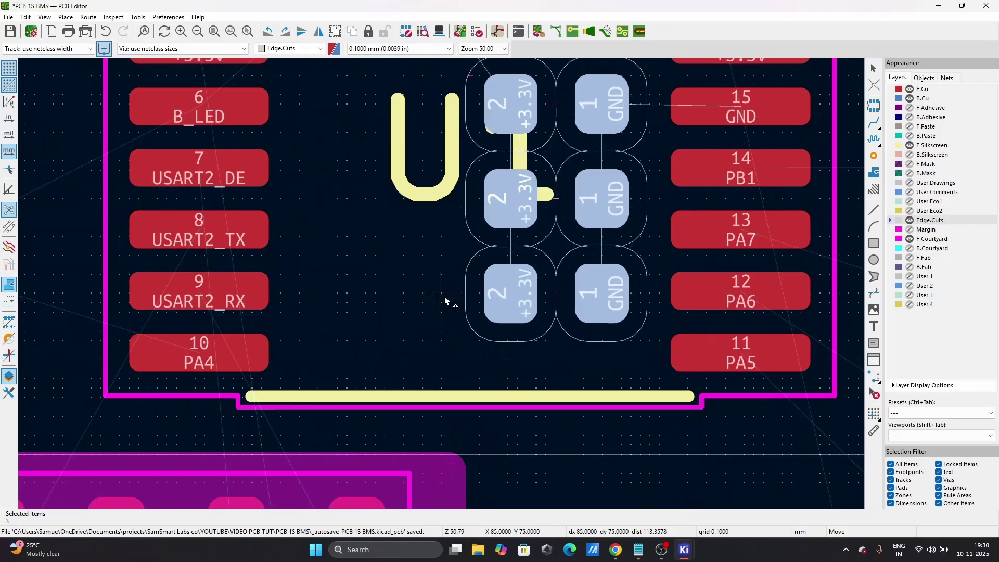
pyautogui.click(445, 299)
# - Move the U1 reference label to the centre of its footprint
pyautogui.scroll(-3, 442, 287)
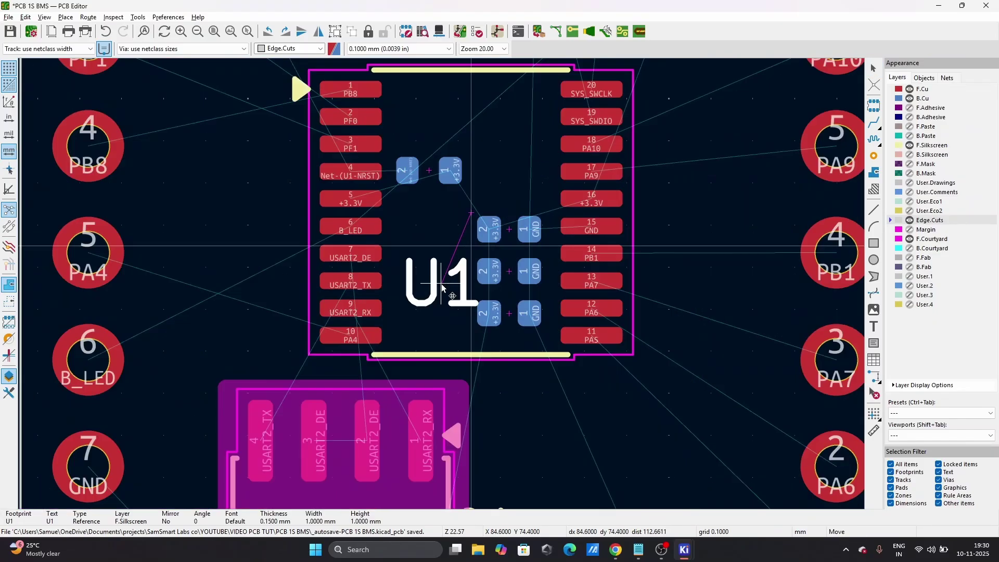
pyautogui.moveTo(442, 286); pyautogui.dragTo(470, 219)
pyautogui.scroll(-2, 441, 283)
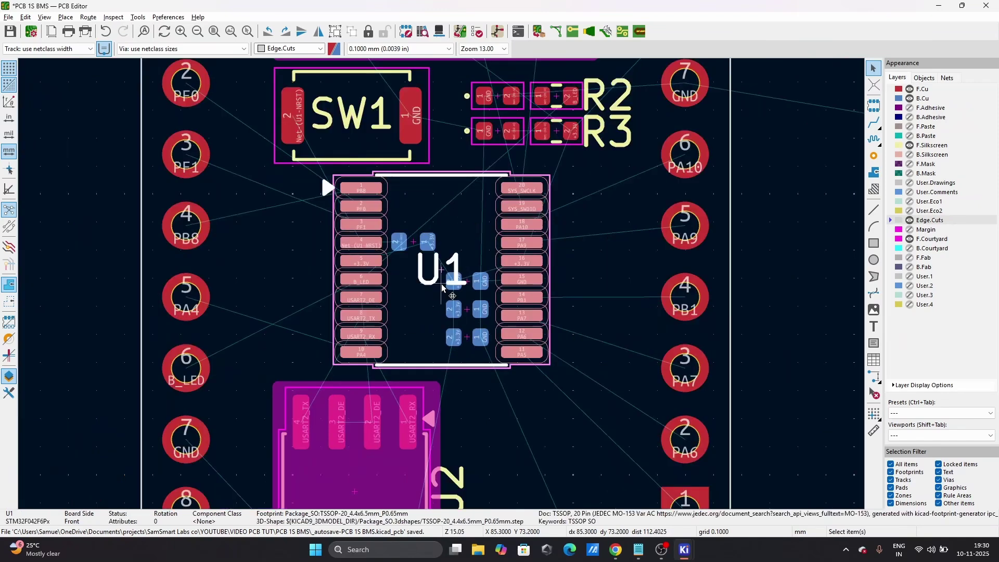
pyautogui.scroll(-2, 441, 283)
pyautogui.press('Escape')
pyautogui.scroll(5, 442, 284)
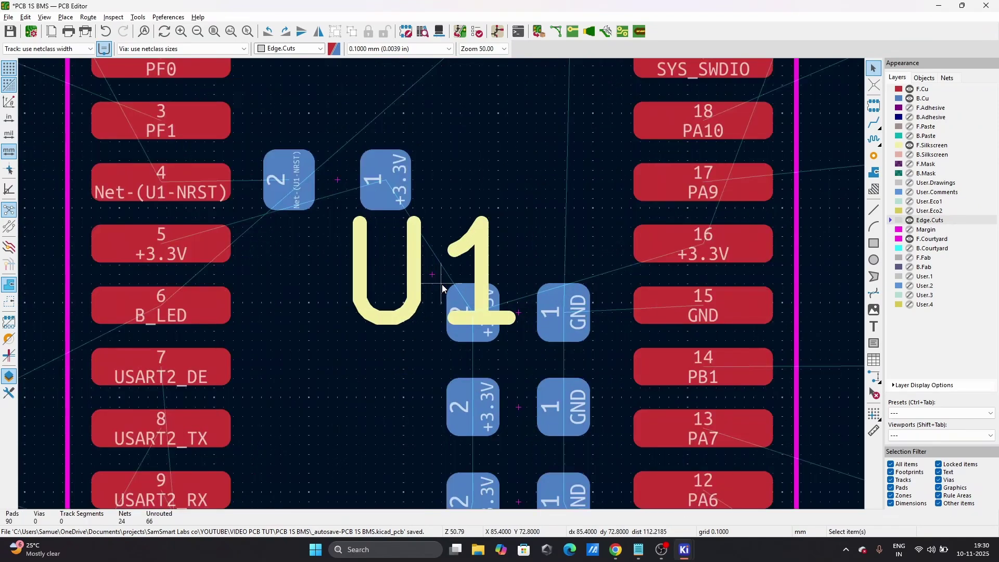
# - Bring C1 onto the board, flip it to the back side and place it beneath the upper part of U1
pyautogui.scroll(-1, 442, 284)
pyautogui.scroll(-2, 419, 260)
pyautogui.scroll(-1, 783, 315)
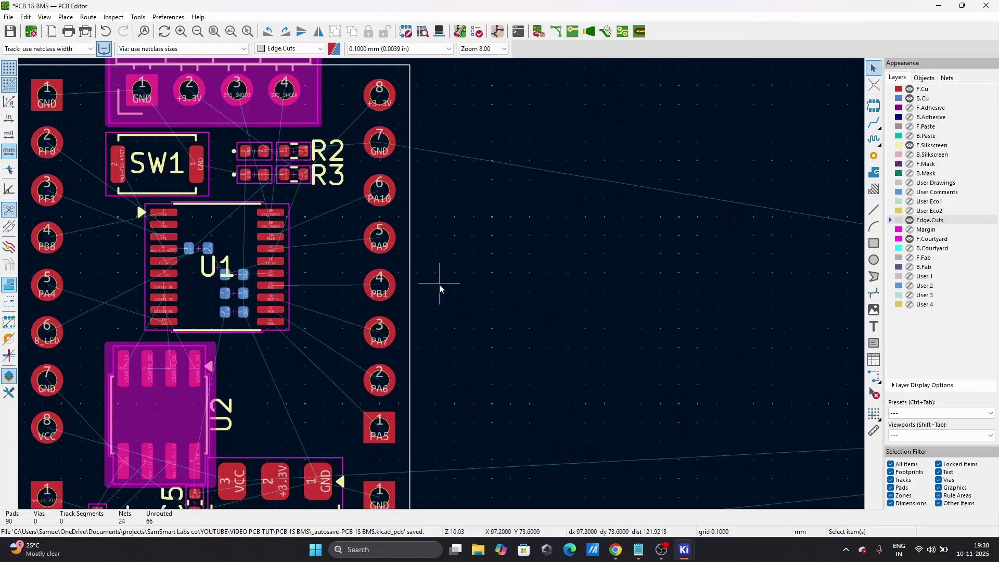
pyautogui.scroll(-1, 440, 284)
pyautogui.scroll(-1, 642, 263)
pyautogui.scroll(5, 555, 277)
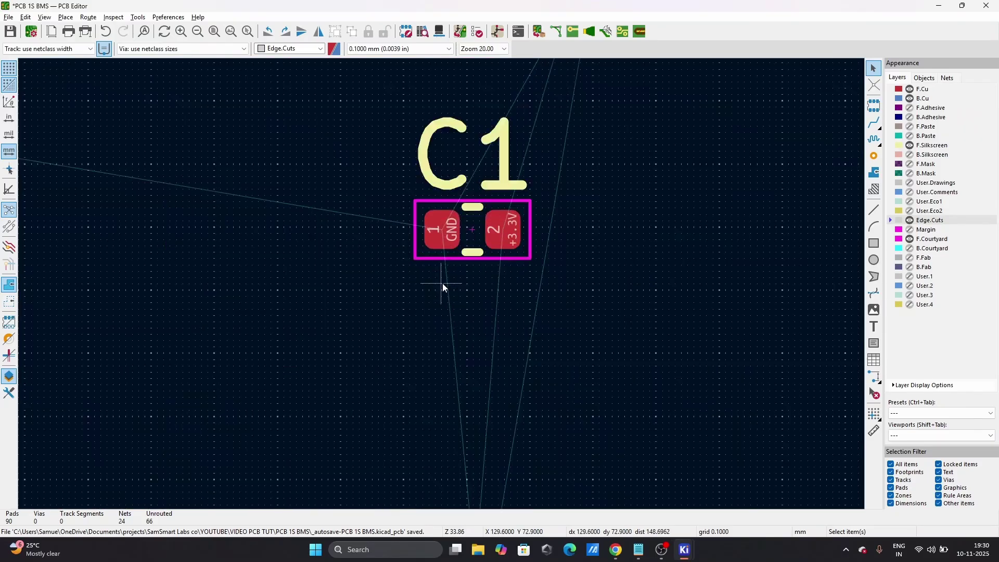
pyautogui.click(477, 248)
pyautogui.press('m')
pyautogui.scroll(-5, 78, 292)
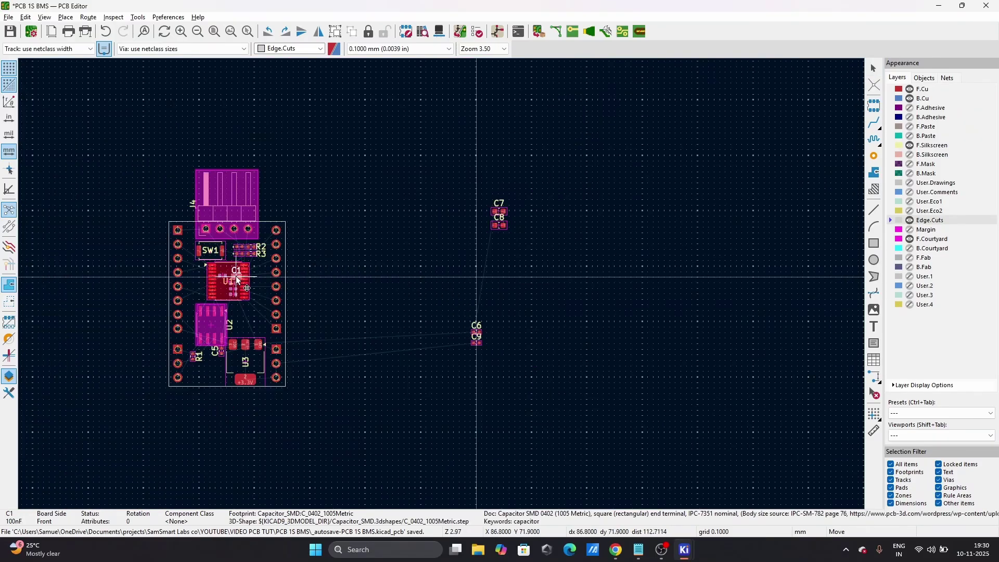
pyautogui.scroll(4, 237, 280)
pyautogui.press('f')
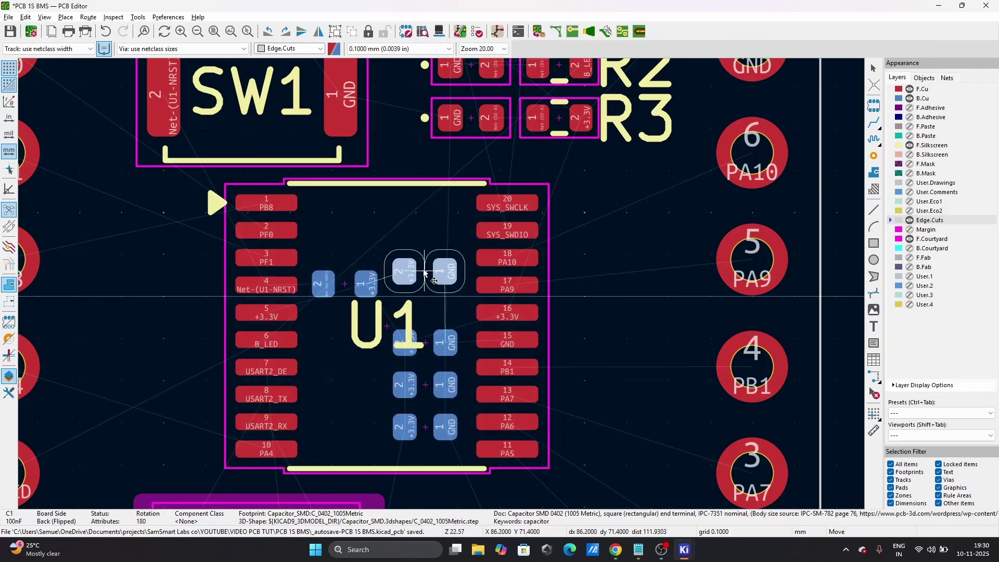
pyautogui.scroll(2, 437, 275)
pyautogui.scroll(-2, 437, 272)
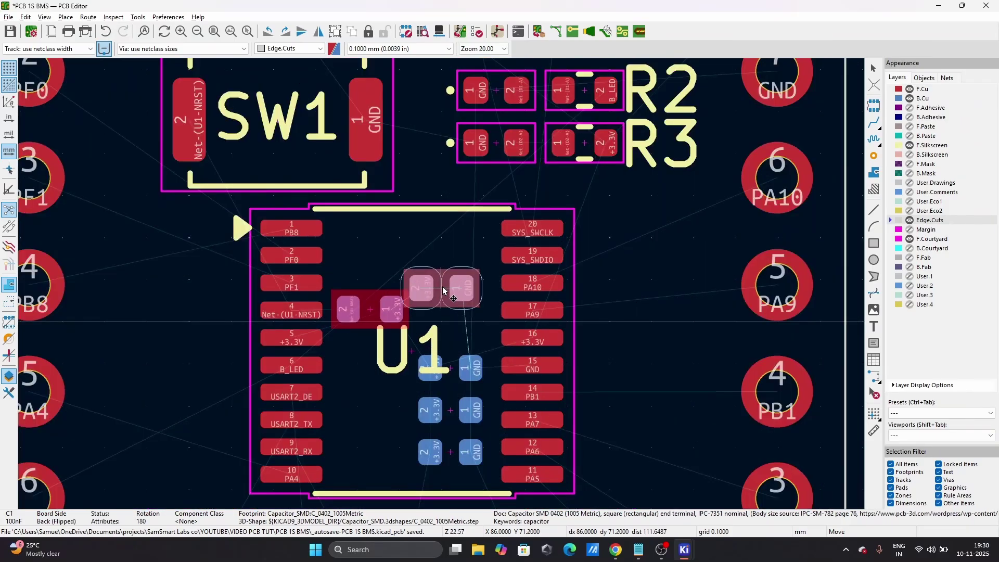
pyautogui.click(443, 253)
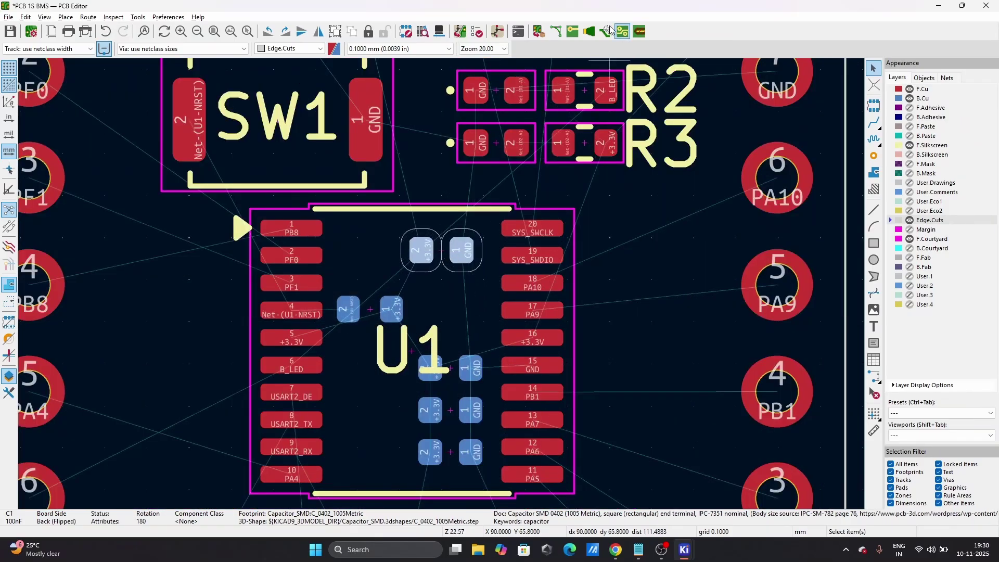
# - Cross-probe the VDD pin 16 and VDDA pin 5 from the Schematic Editor to locate their pads on U1 in the PCB Editor
pyautogui.click(497, 32)
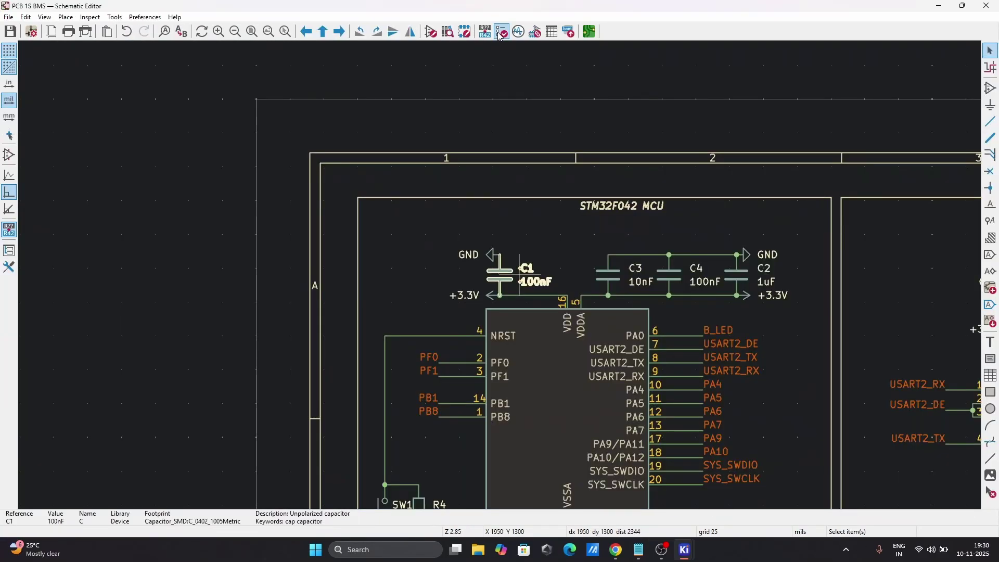
pyautogui.click(567, 307)
pyautogui.click(589, 32)
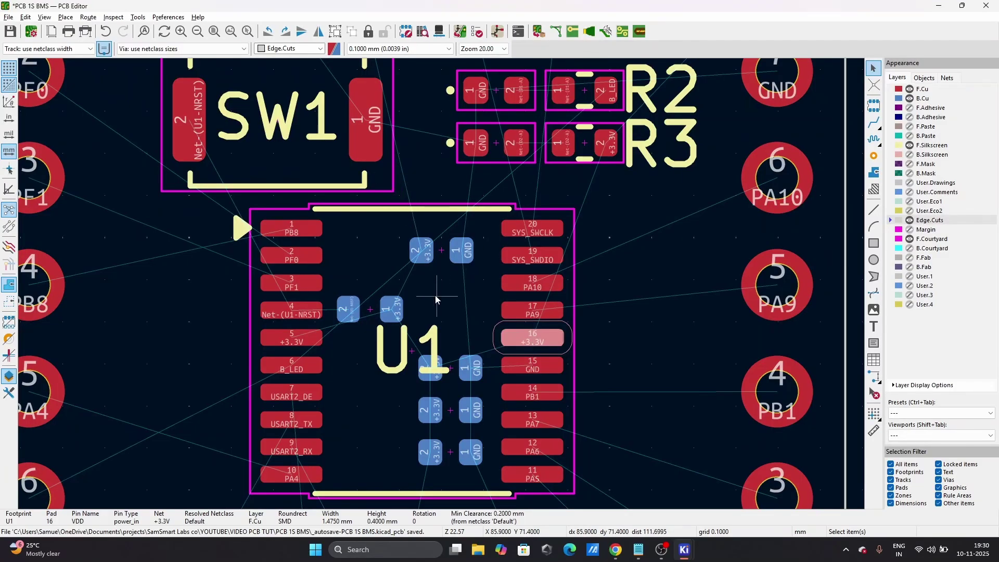
pyautogui.scroll(-1, 436, 296)
pyautogui.scroll(1, 448, 312)
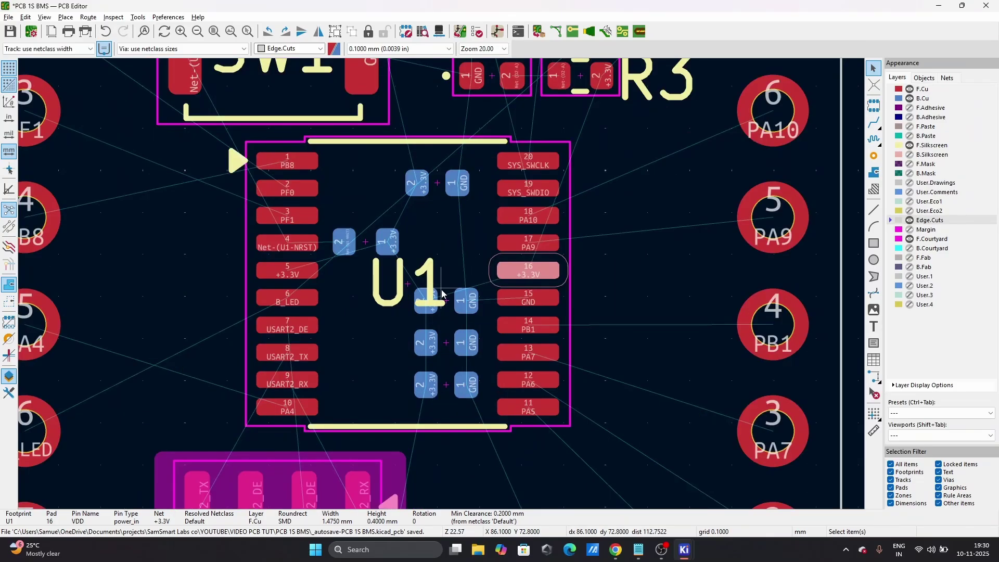
pyautogui.click(497, 32)
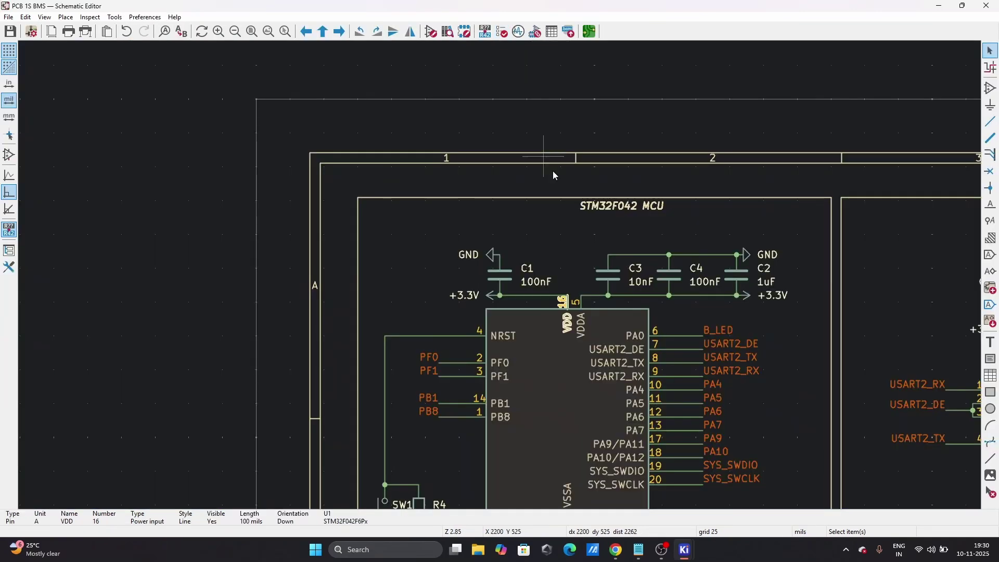
pyautogui.click(581, 318)
pyautogui.click(590, 31)
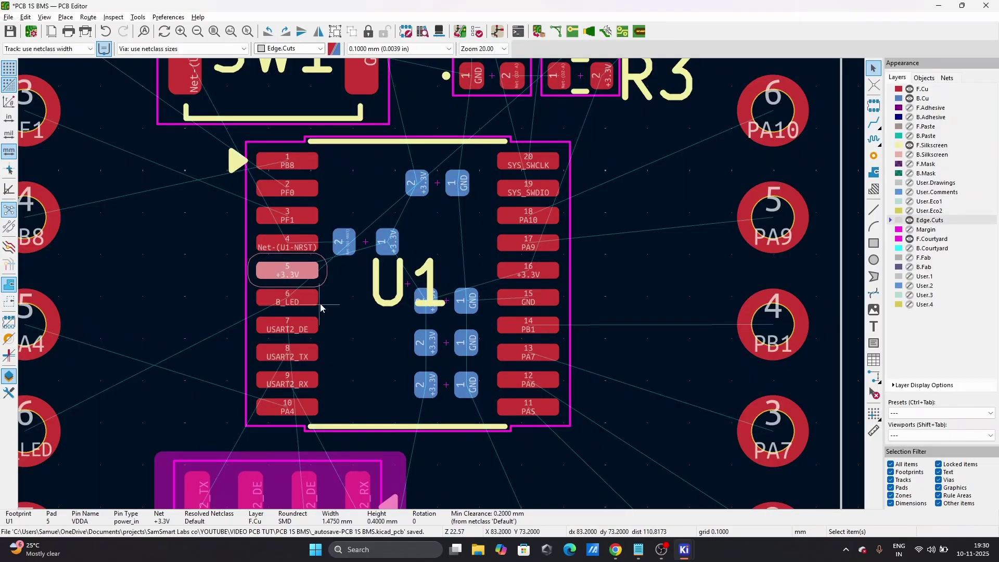
# - Move C2, C3 and C4 together to the left, beside U1's pin 6 to 9 pads and below the resistor near pin 4
pyautogui.click(447, 319)
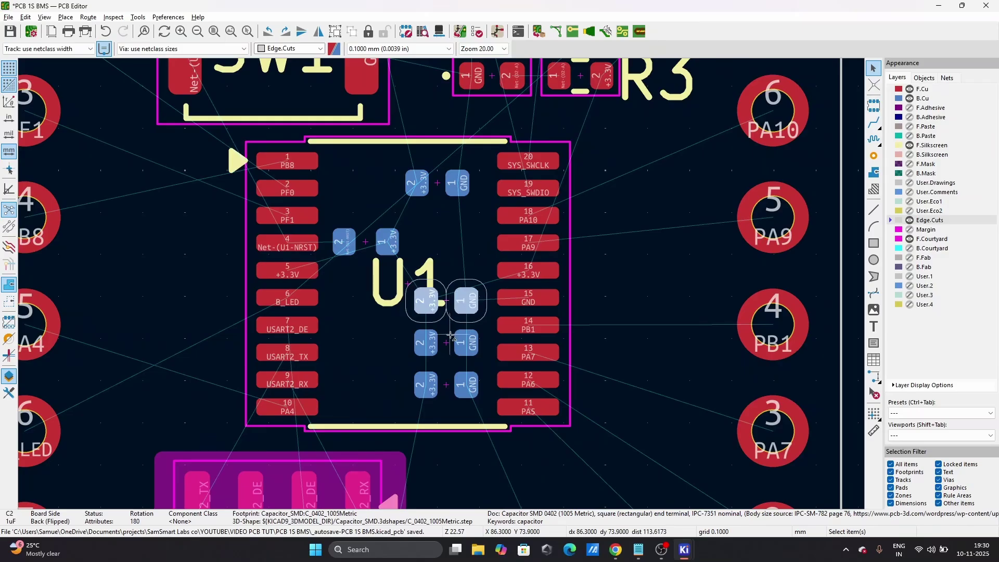
pyautogui.keyDown('ctrl'); pyautogui.click(450, 339); pyautogui.keyUp('ctrl')
pyautogui.keyDown('ctrl'); pyautogui.click(450, 376); pyautogui.keyUp('ctrl')
pyautogui.moveTo(446, 349); pyautogui.dragTo(363, 339)
# - Move C1 beside U1's pin 16 pad and rotate it 180 degrees so its +3.3V pad faces that pin
pyautogui.click(439, 192)
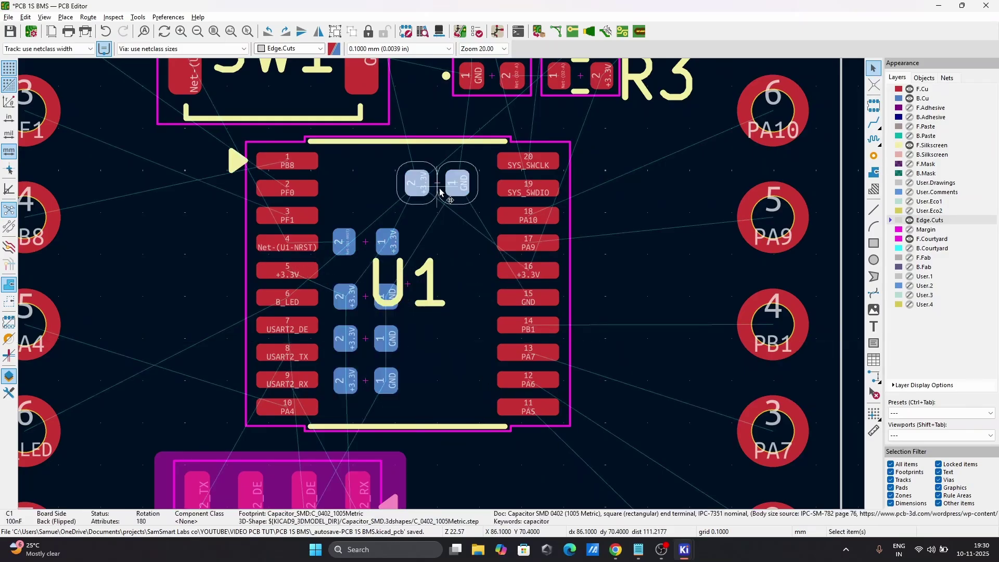
pyautogui.moveTo(440, 191); pyautogui.dragTo(448, 275)
pyautogui.press('r')
pyautogui.press('r')
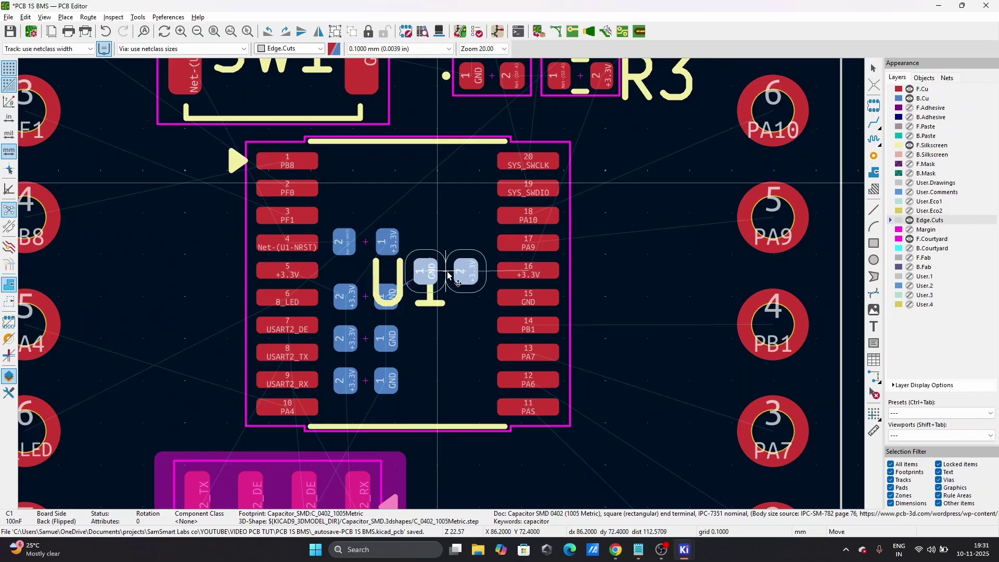
pyautogui.click(448, 274)
# - Flip regulator U3 to the back side and move it up so it overlaps the area beneath U2
pyautogui.scroll(-4, 443, 280)
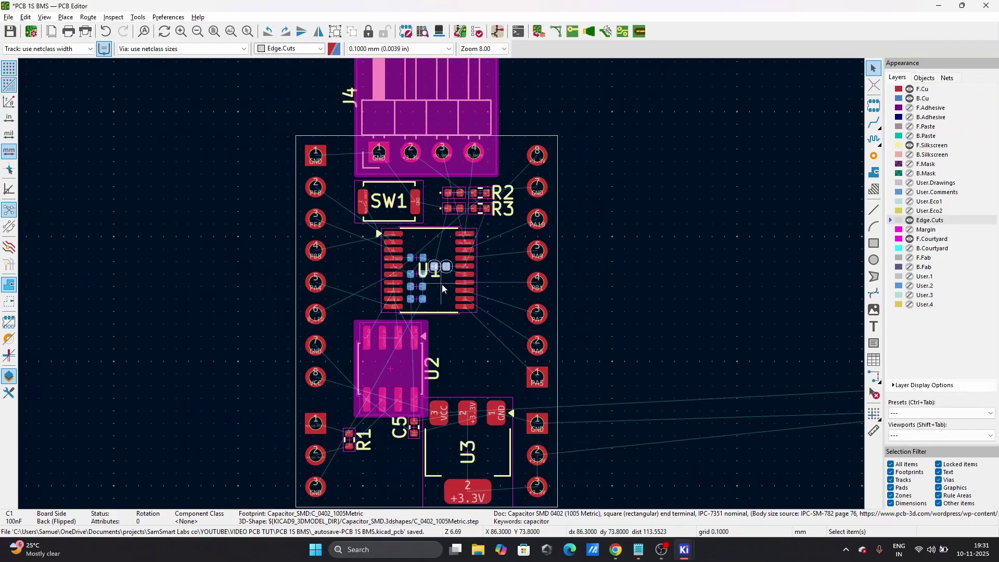
pyautogui.scroll(-2, 442, 293)
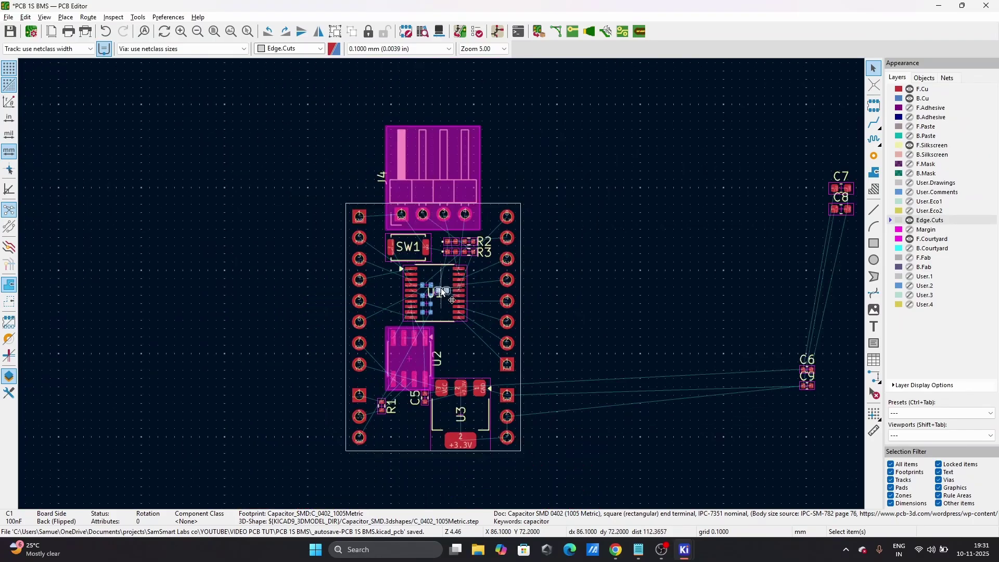
pyautogui.scroll(2, 454, 372)
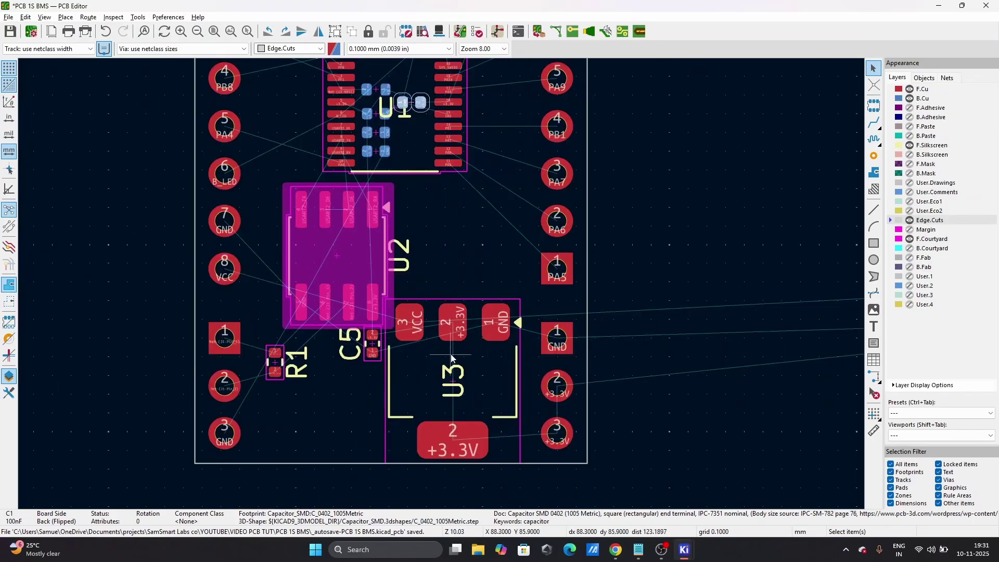
pyautogui.click(457, 371)
pyautogui.press('f')
pyautogui.moveTo(457, 372); pyautogui.dragTo(396, 295)
pyautogui.click(397, 295)
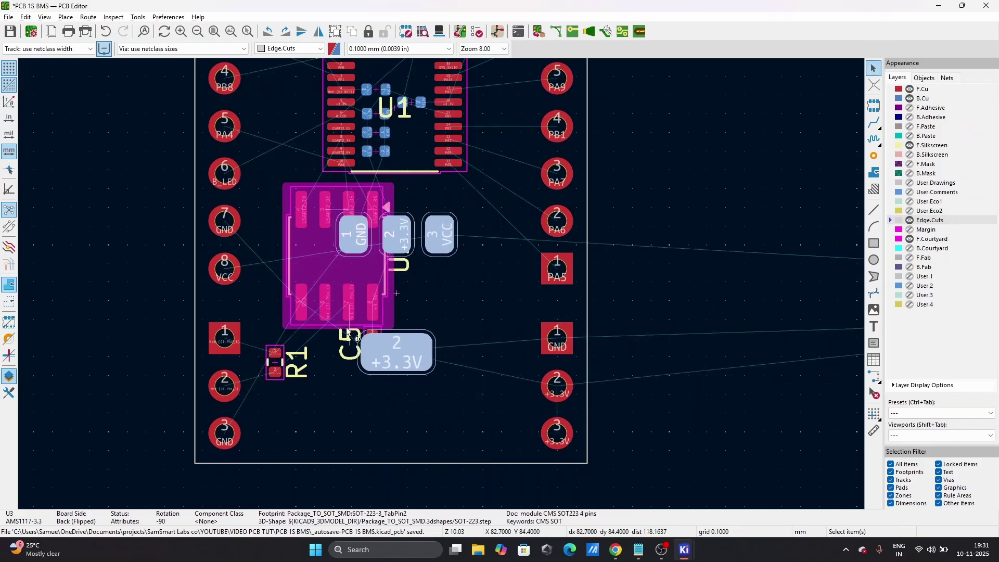
# - Unlock U2 and shift it slightly down and to the right
pyautogui.click(339, 280)
pyautogui.press('l')
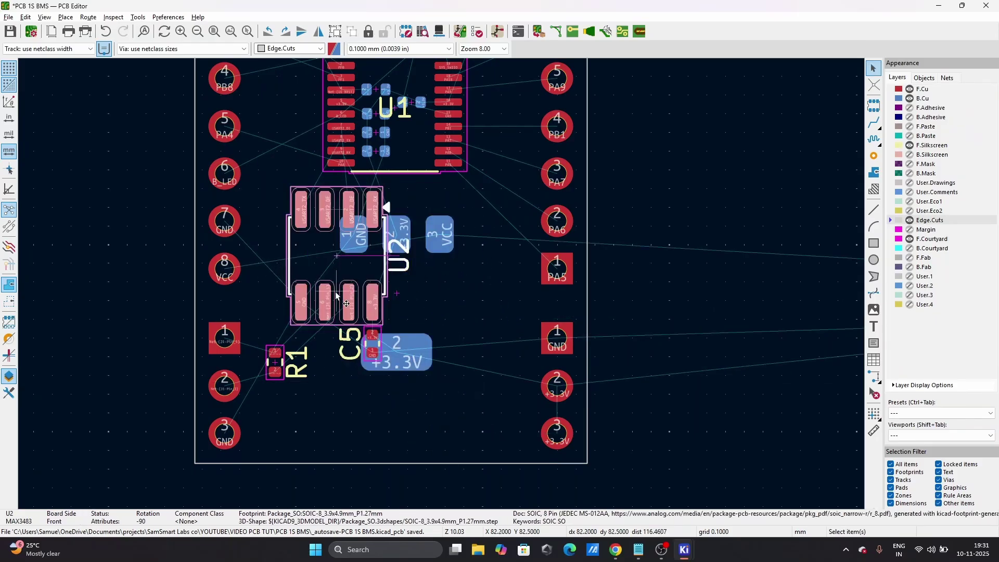
pyautogui.press('m')
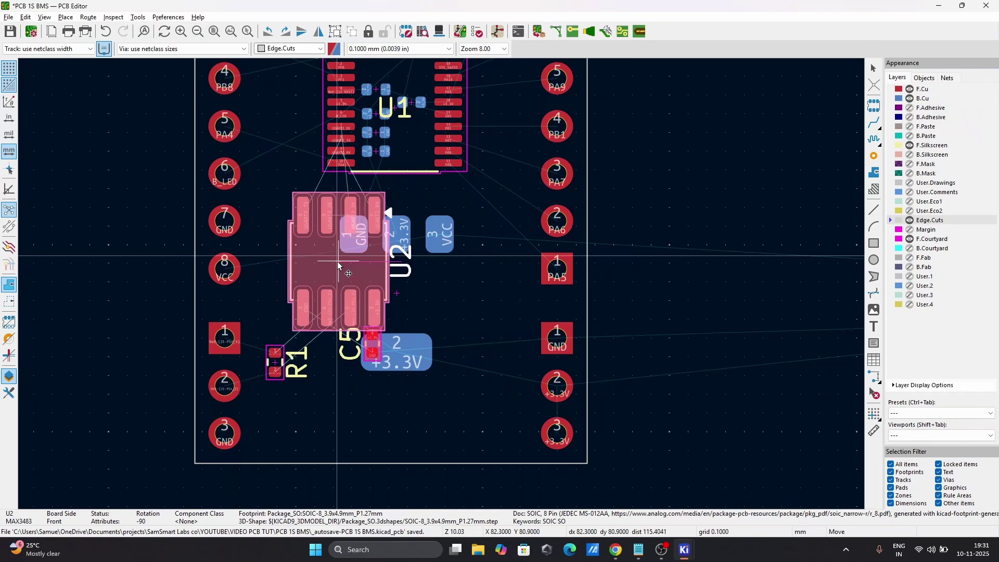
pyautogui.click(338, 267)
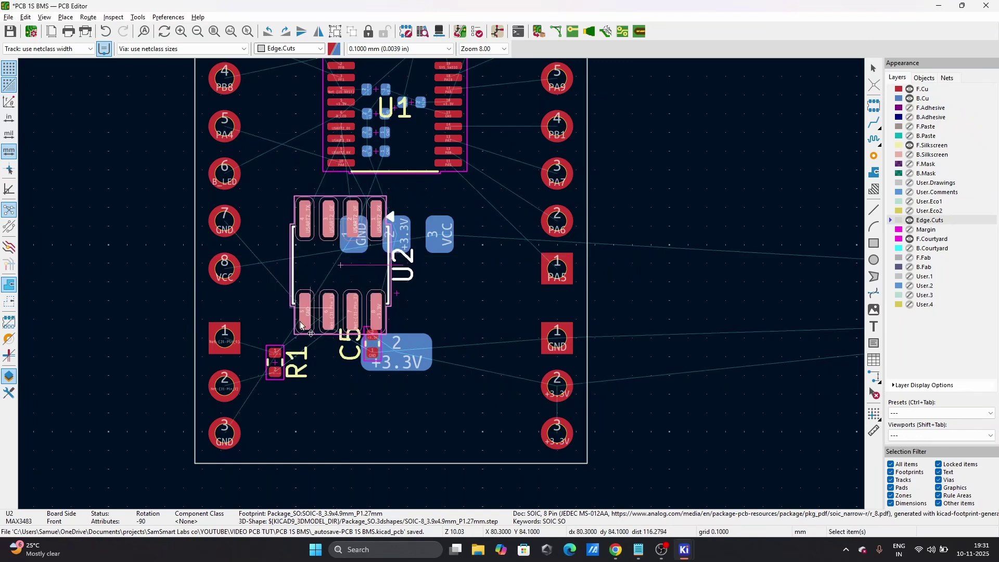
# - Move R1 closer to the left-hand three-pin header and nudge U2 slightly left and down
pyautogui.click(275, 363)
pyautogui.press('m')
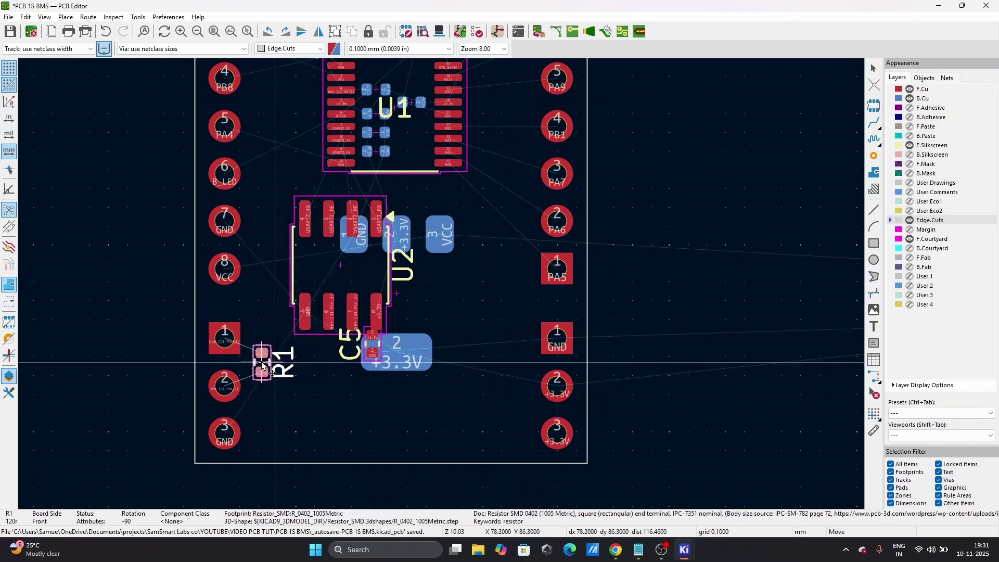
pyautogui.click(263, 363)
pyautogui.click(349, 317)
pyautogui.press('m')
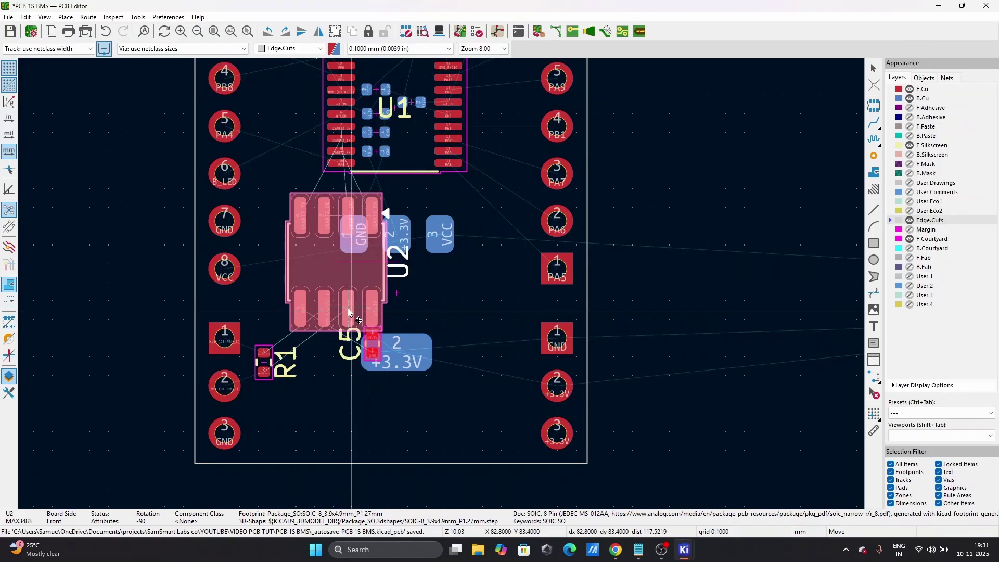
pyautogui.click(345, 318)
# - Move capacitor C5 out of the board outline to the free area on its right
pyautogui.click(365, 344)
pyautogui.press('m')
pyautogui.click(699, 366)
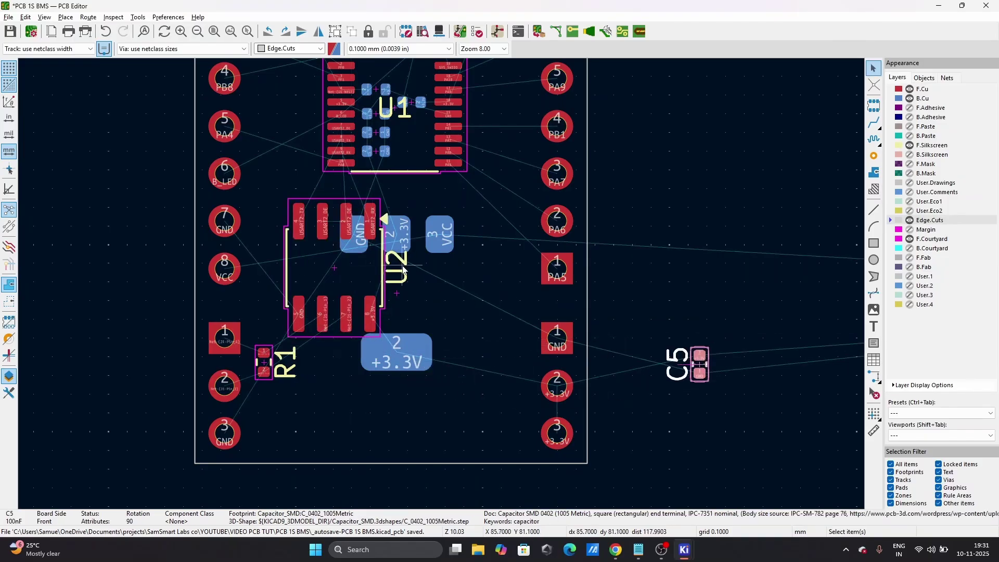
# - Move regulator U3 out of the board outline to the free area on its right, above C5
pyautogui.click(355, 281)
pyautogui.click(405, 290)
pyautogui.press('m')
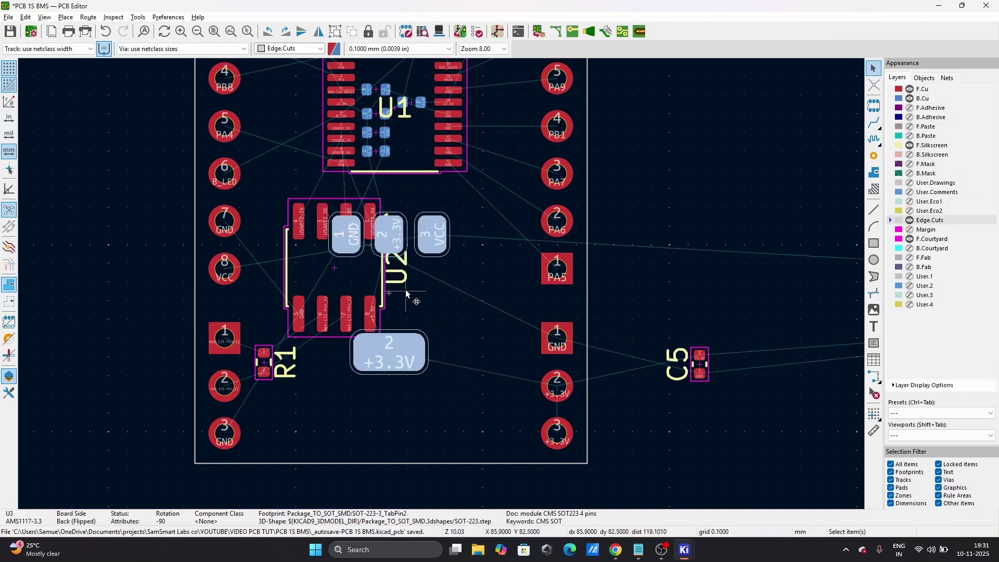
pyautogui.click(711, 229)
# - Centre the U2 reference label inside its footprint and shift U2 slightly left and down
pyautogui.click(400, 268)
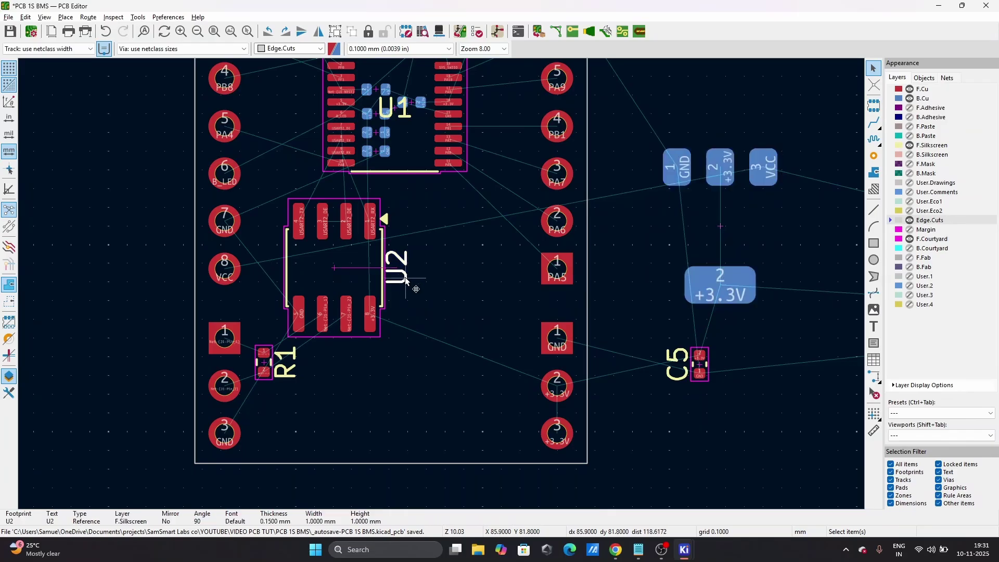
pyautogui.press('m')
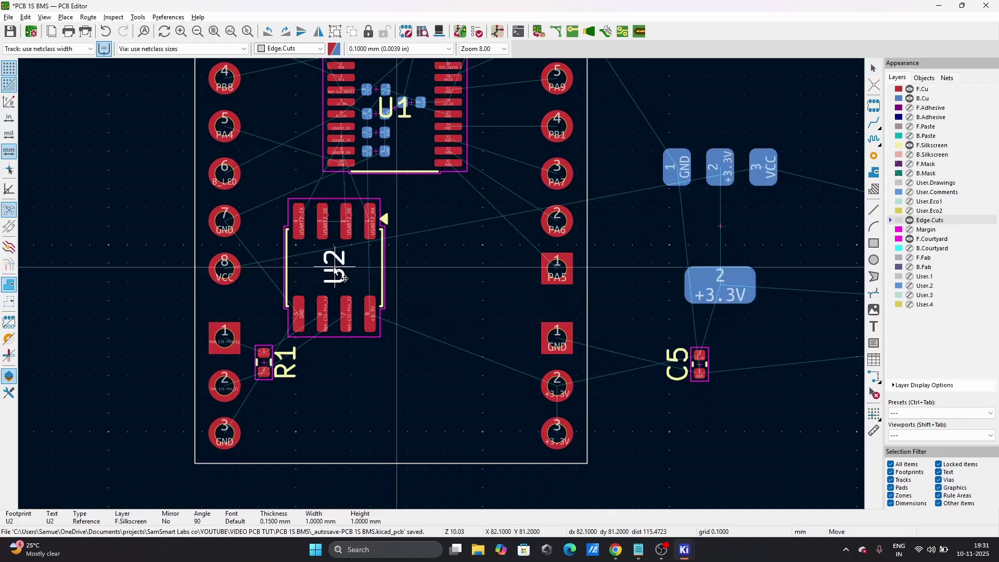
pyautogui.click(334, 269)
pyautogui.click(367, 304)
pyautogui.press('m')
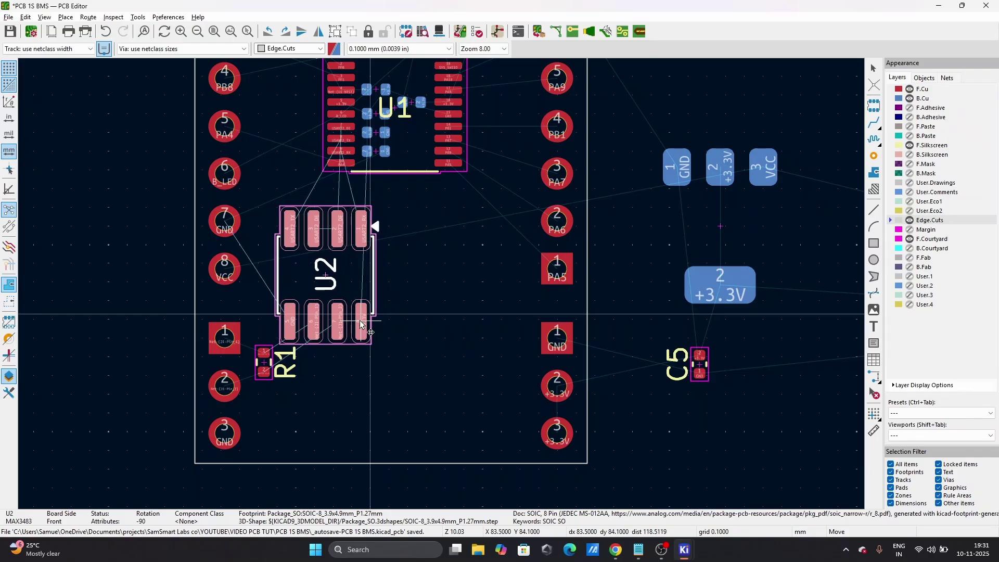
pyautogui.click(360, 320)
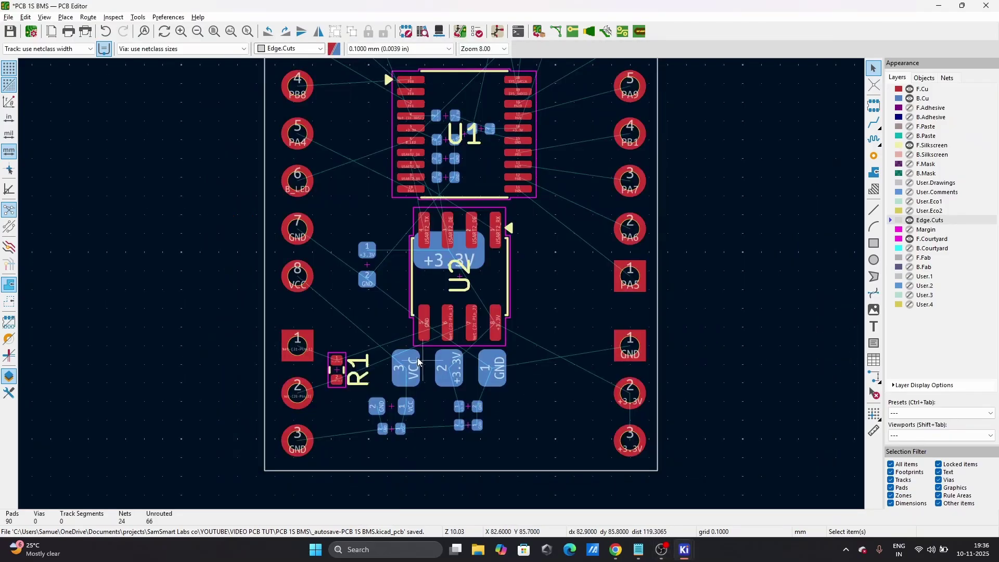
# - Inspect the component placement in the 3D view, rotating the board to see it from several angles, and return to the layout
pyautogui.scroll(-3, 441, 283)
pyautogui.scroll(3, 441, 283)
pyautogui.scroll(2, 442, 339)
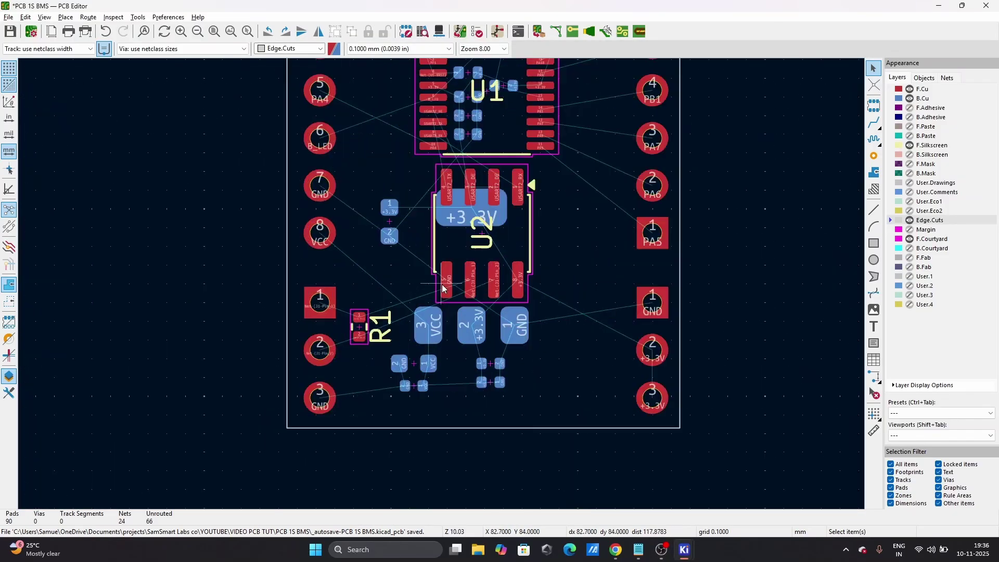
pyautogui.scroll(-1, 463, 251)
pyautogui.hotkey('alt', '3')
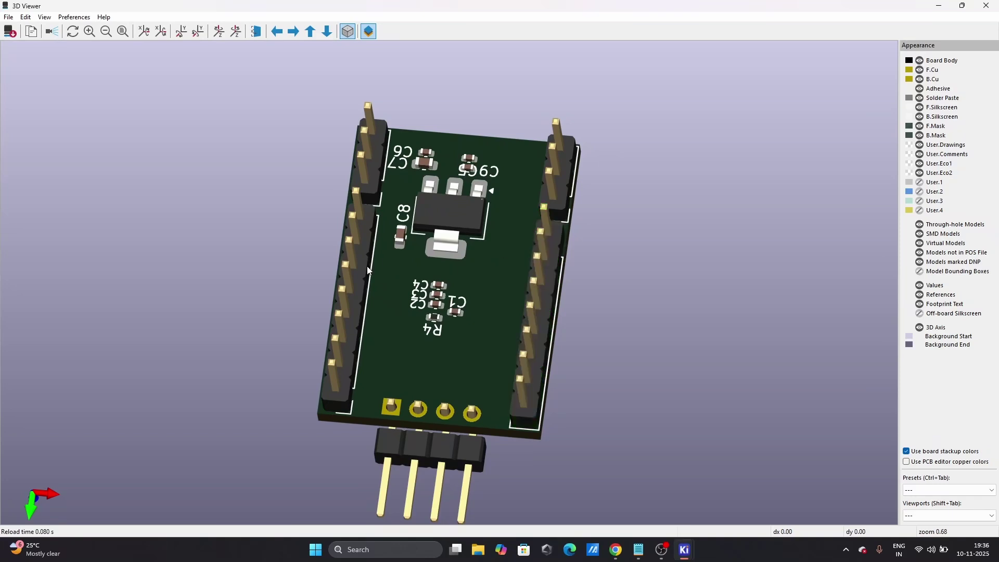
pyautogui.scroll(2, 428, 369)
pyautogui.moveTo(428, 369); pyautogui.dragTo(410, 225)
pyautogui.moveTo(481, 308); pyautogui.dragTo(331, 337)
pyautogui.click(934, 9)
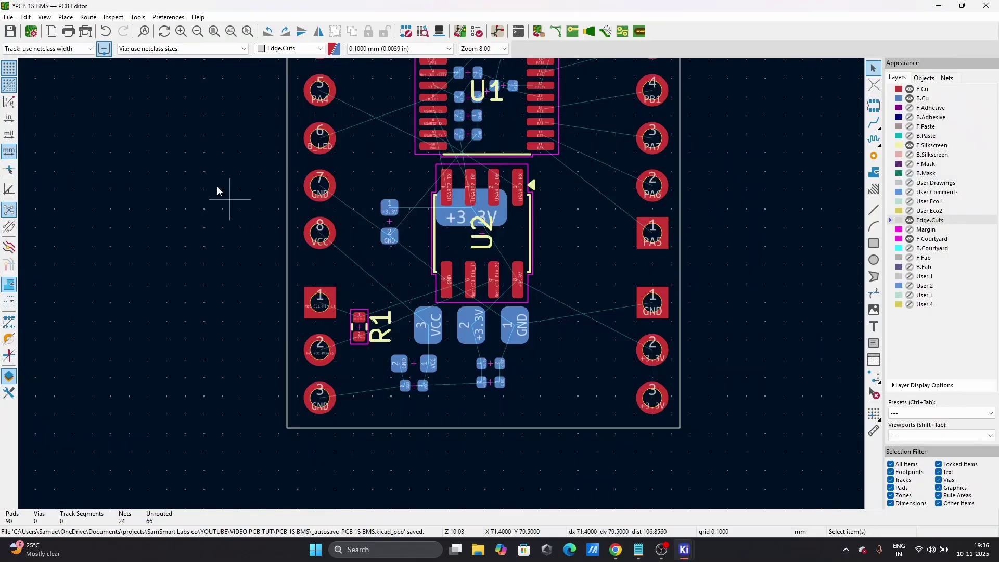
# - In the board setup, set the F.Cu layer type to mixed and keep B.Cu as power plane
pyautogui.click(33, 36)
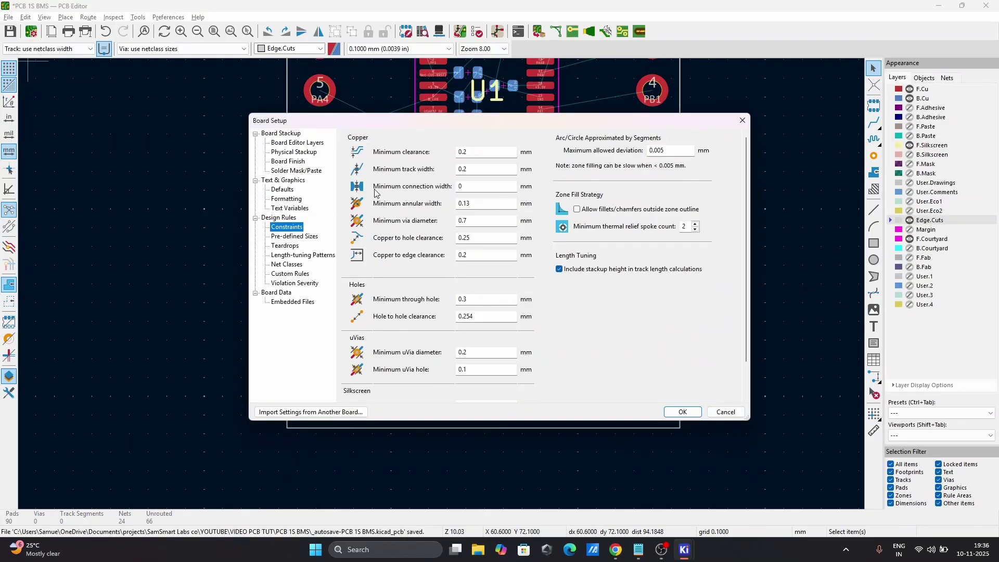
pyautogui.click(296, 143)
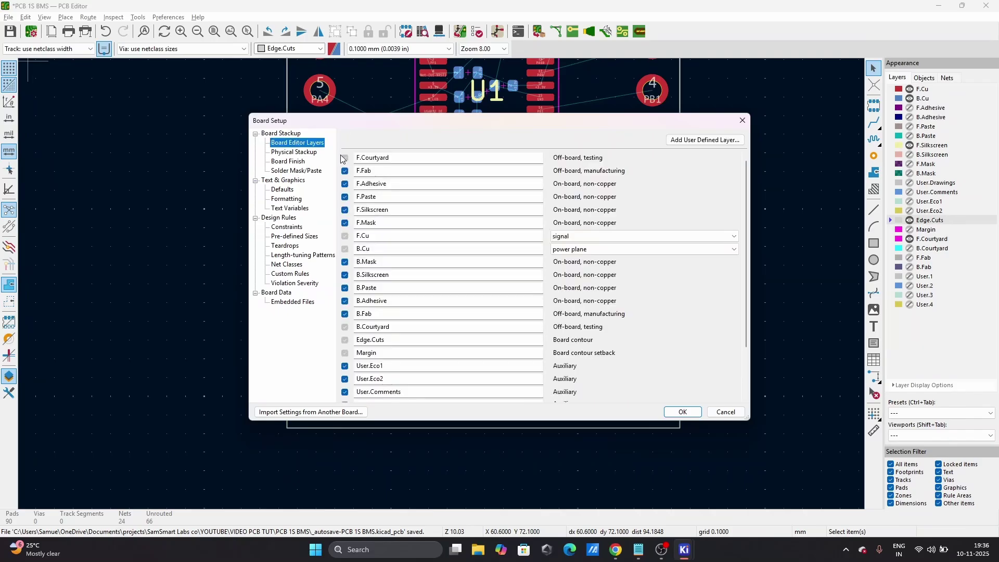
pyautogui.click(616, 236)
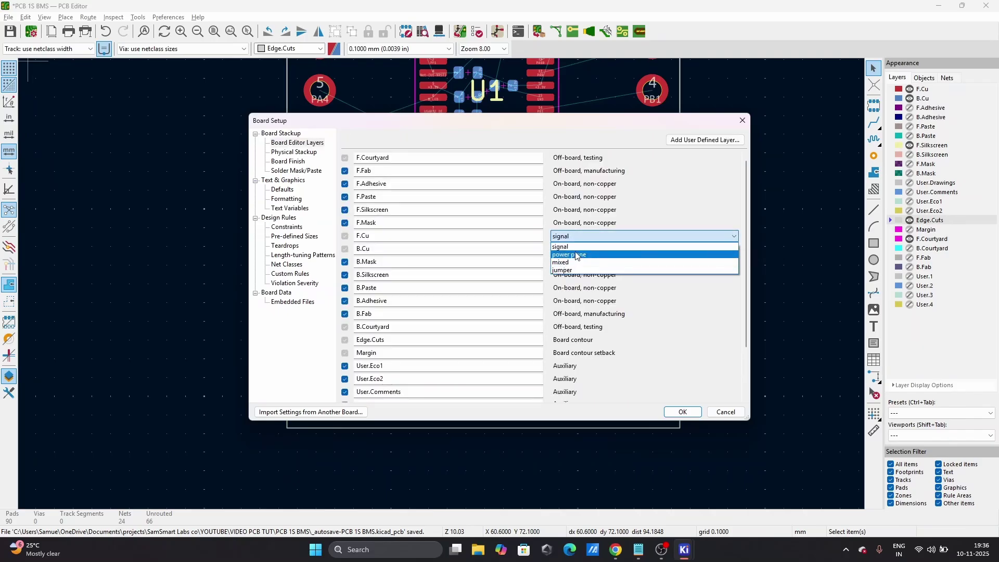
pyautogui.click(582, 262)
pyautogui.click(597, 250)
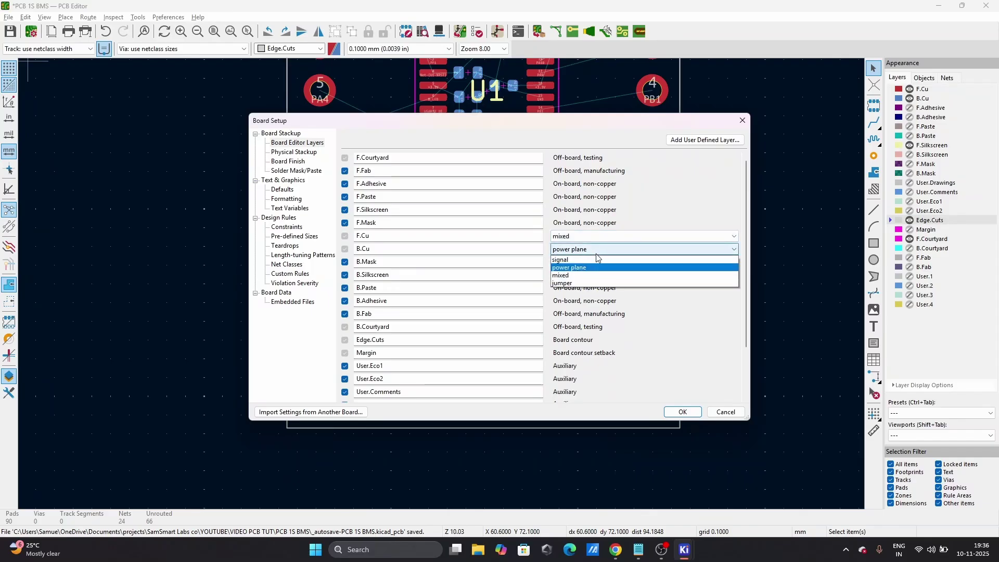
pyautogui.click(596, 266)
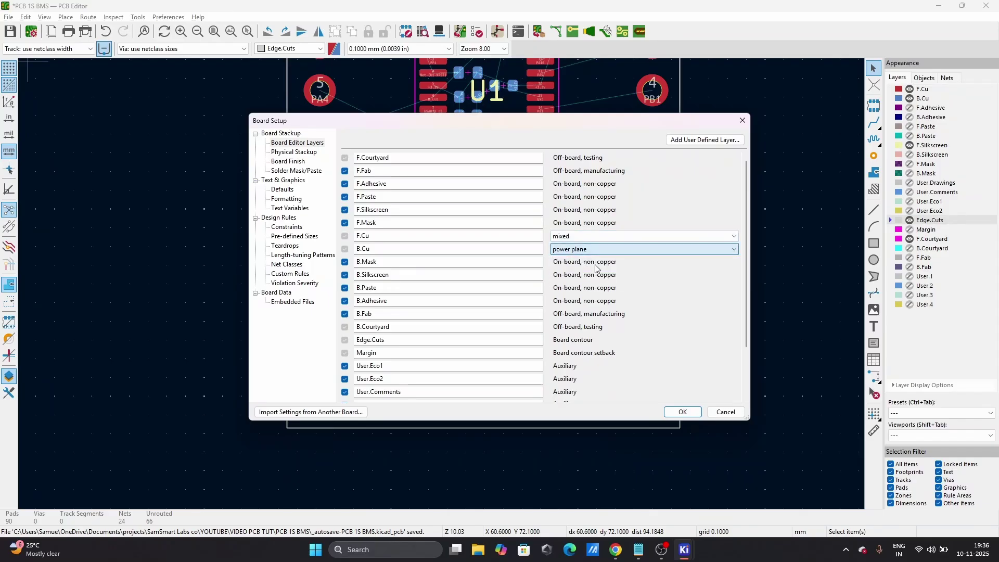
pyautogui.click(682, 412)
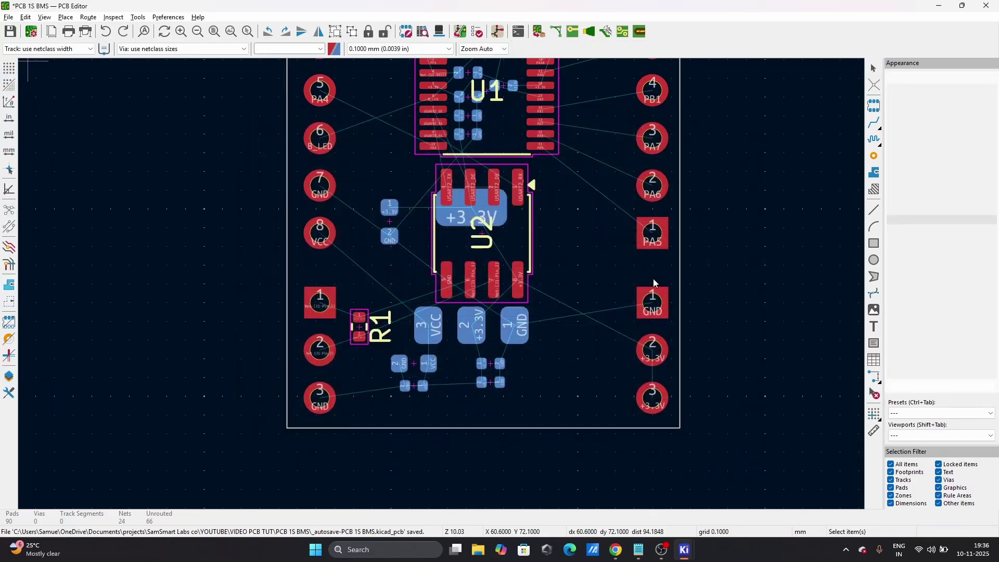
pyautogui.scroll(-1, 583, 289)
pyautogui.scroll(-2, 718, 292)
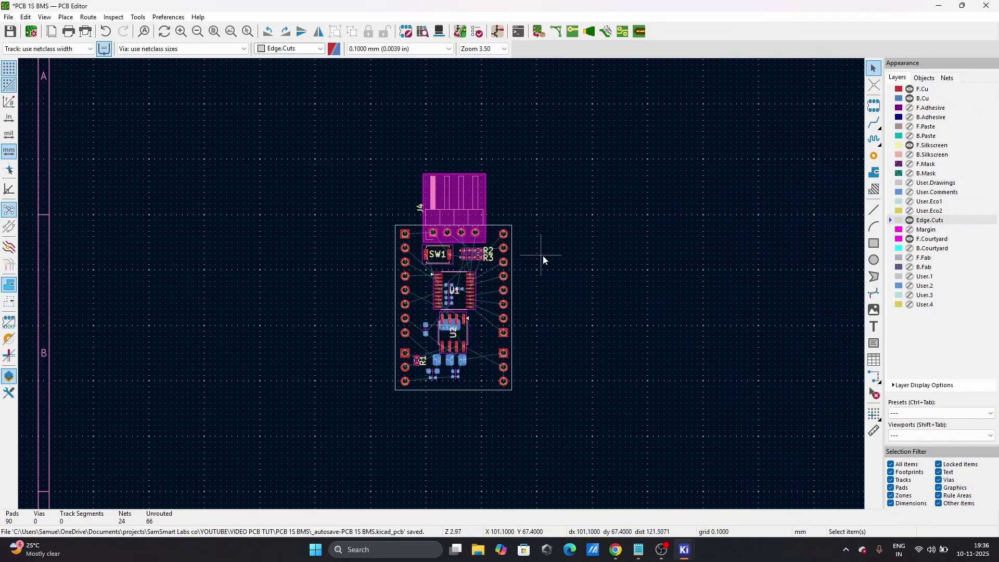
pyautogui.scroll(2, 469, 274)
pyautogui.scroll(-1, 441, 289)
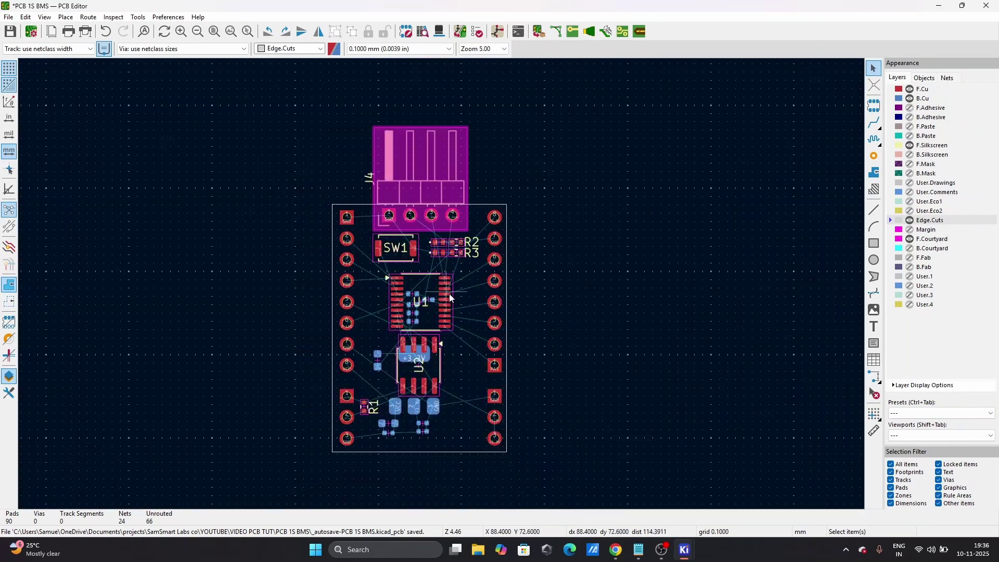
pyautogui.click(874, 172)
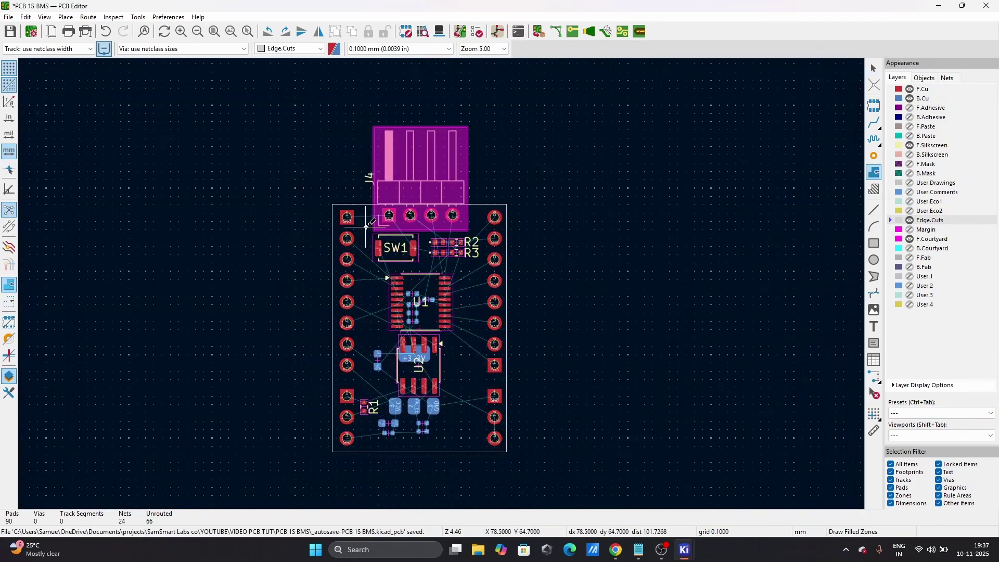
pyautogui.scroll(1, 348, 212)
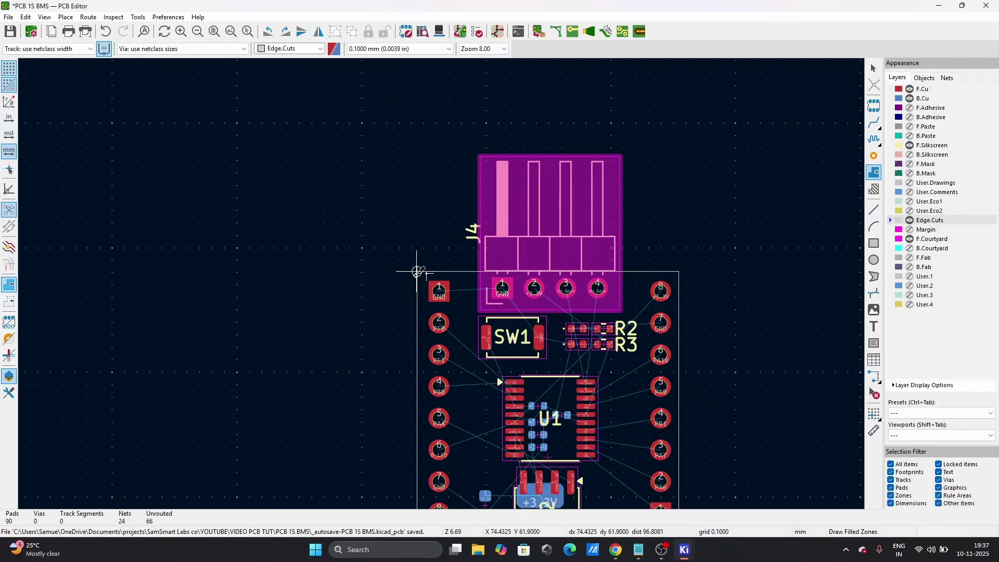
pyautogui.click(417, 271)
pyautogui.click(400, 314)
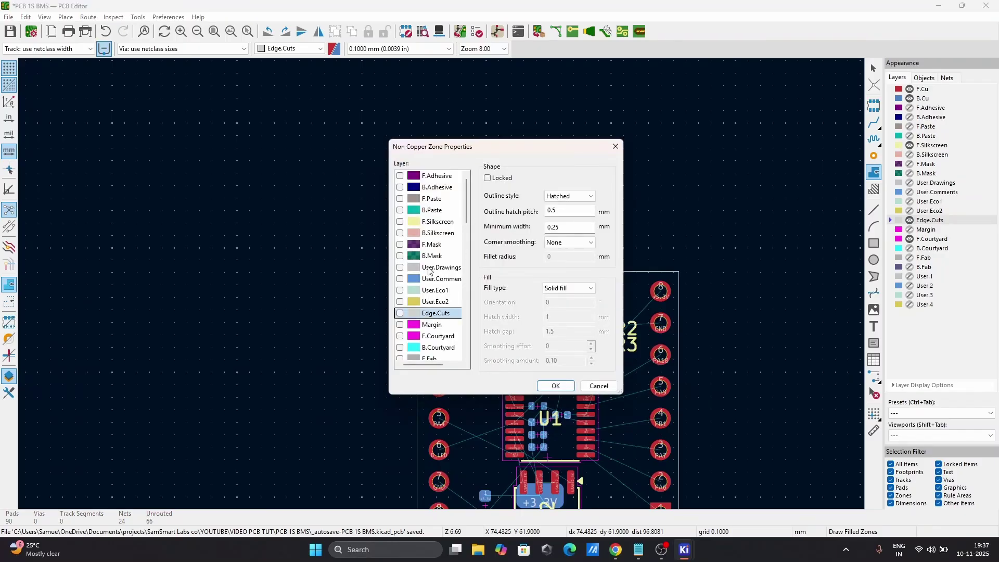
pyautogui.scroll(-10, 433, 173)
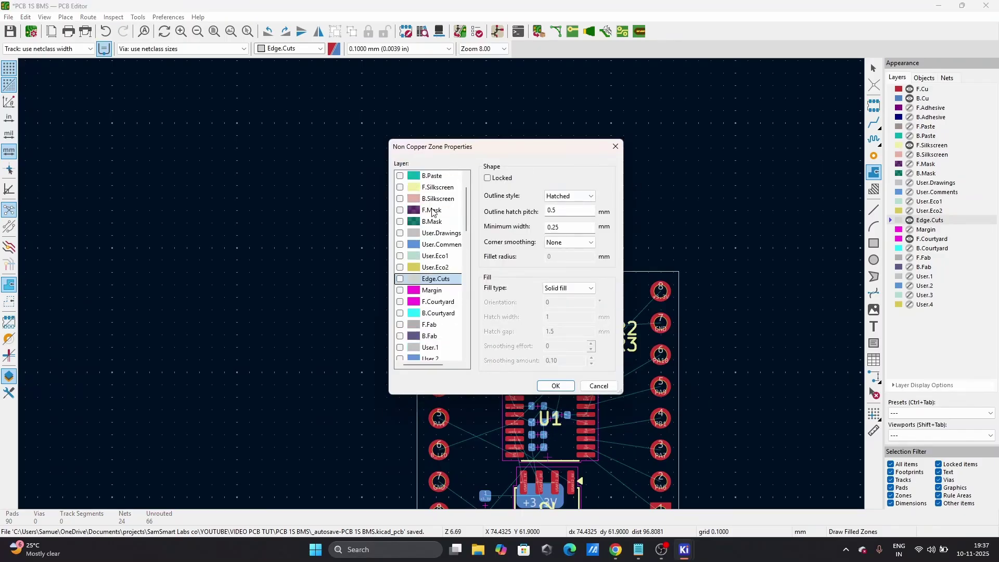
pyautogui.click(597, 386)
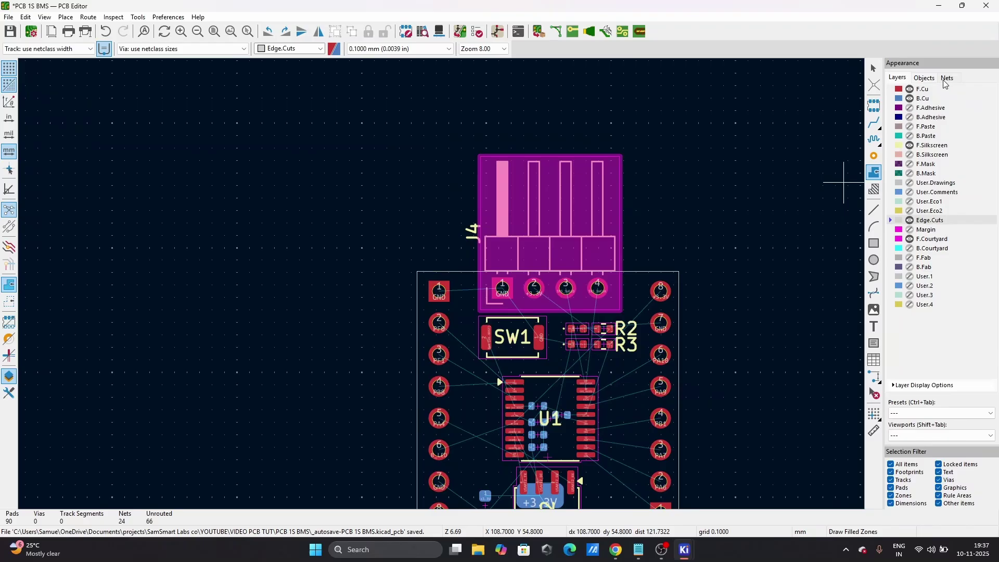
# - Start a filled copper zone on F.Cu at the board outline's upper-left corner and assign it to the GND net
pyautogui.click(902, 90)
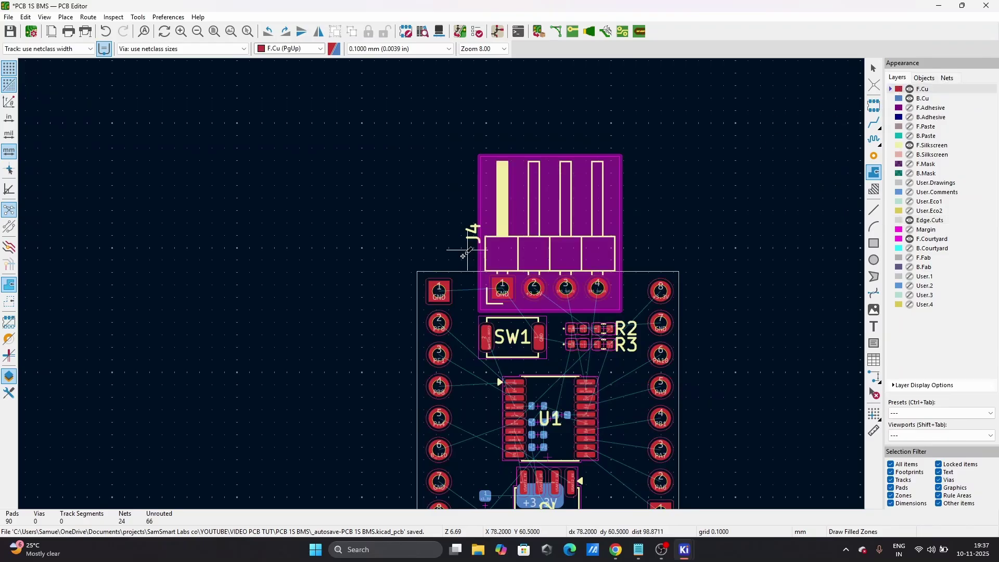
pyautogui.click(416, 271)
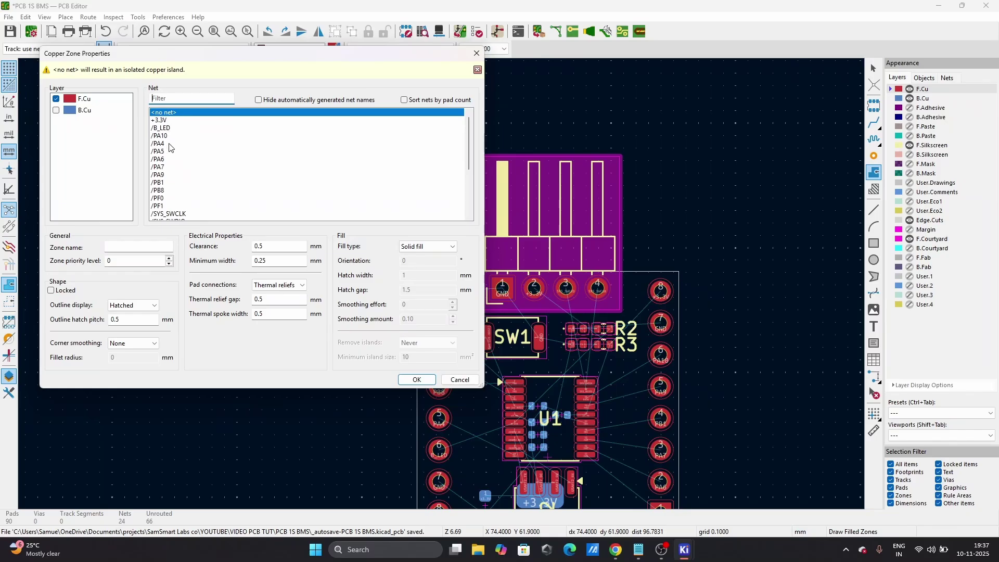
pyautogui.write('gn')
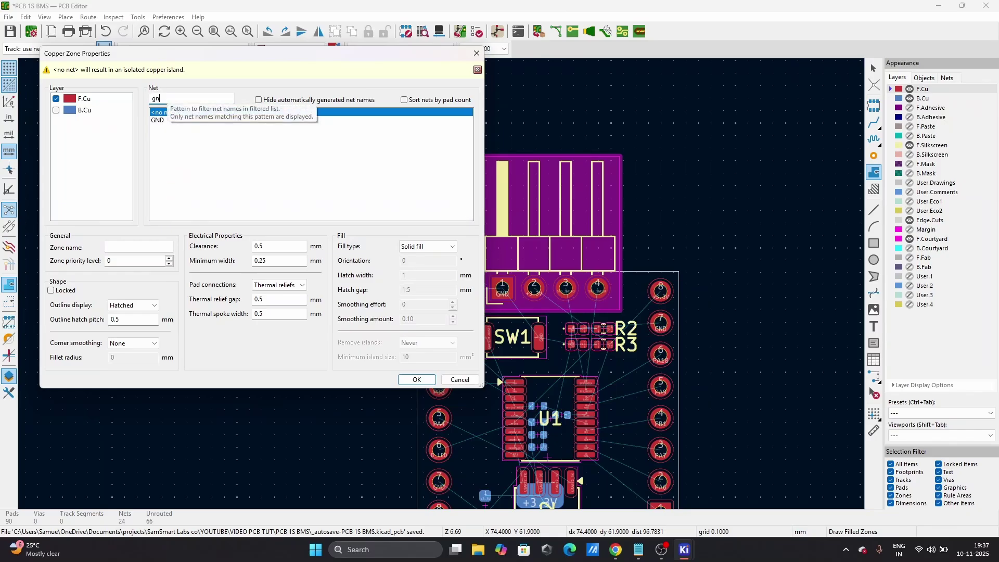
pyautogui.write('d')
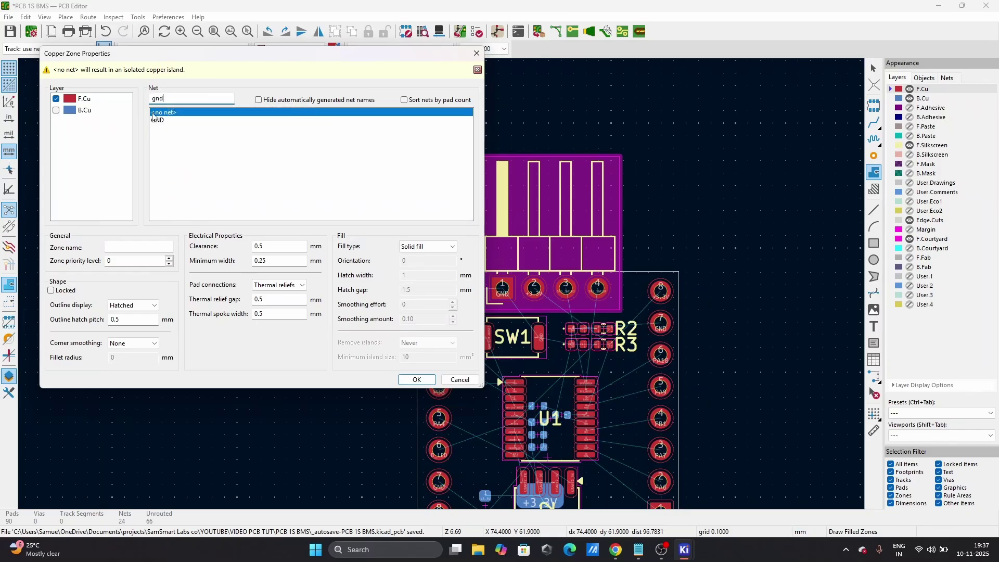
pyautogui.click(187, 120)
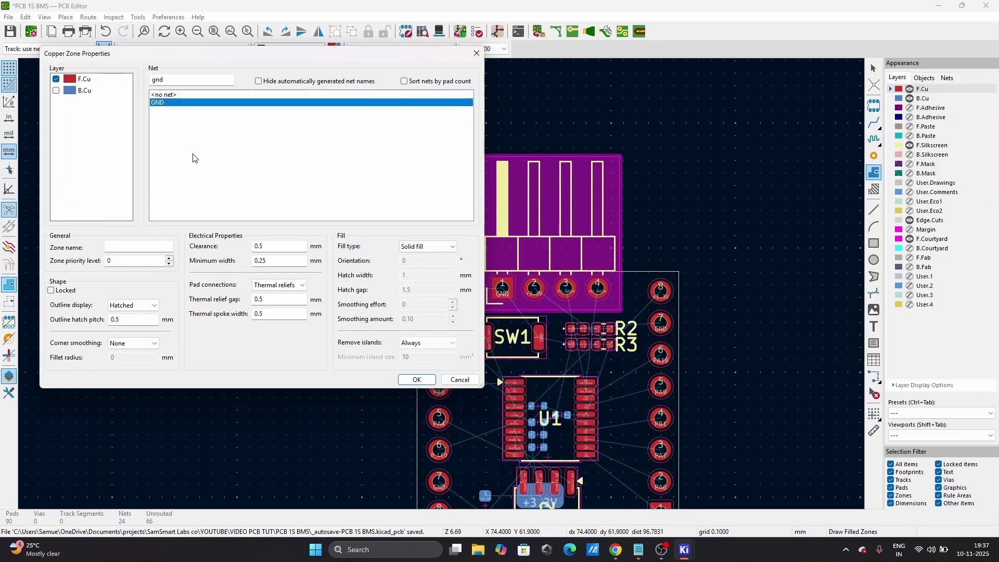
# - Set the zone's clearance, thermal relief gap and thermal spoke width to 0.3 mm, using thermal reliefs for pad connections
pyautogui.click(275, 289)
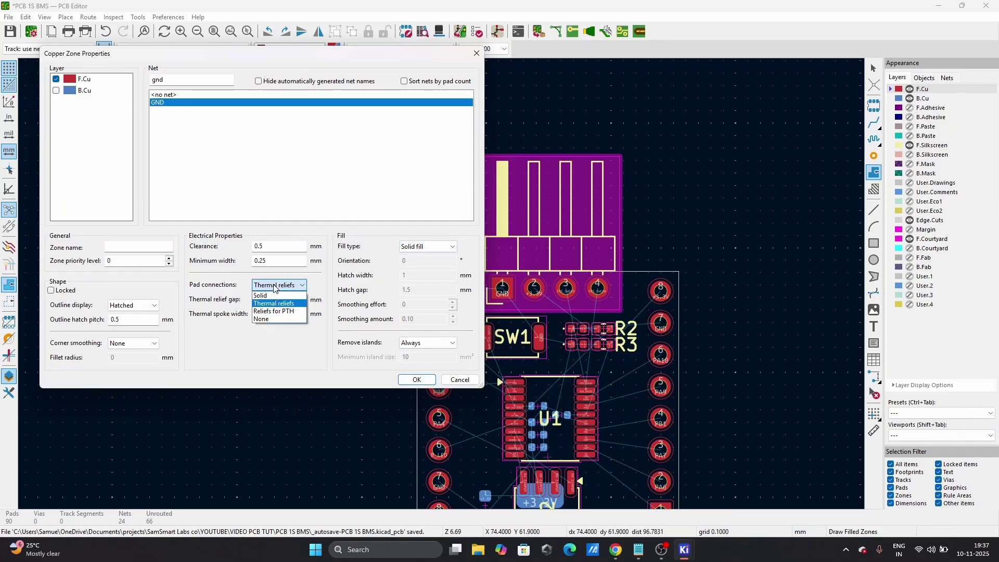
pyautogui.click(274, 302)
pyautogui.click(271, 299)
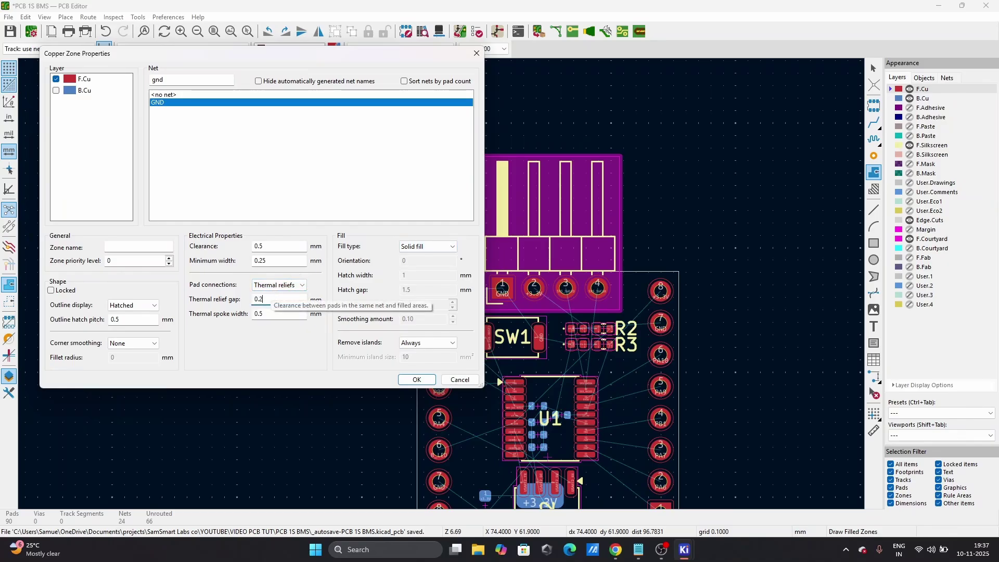
pyautogui.doubleClick(272, 313)
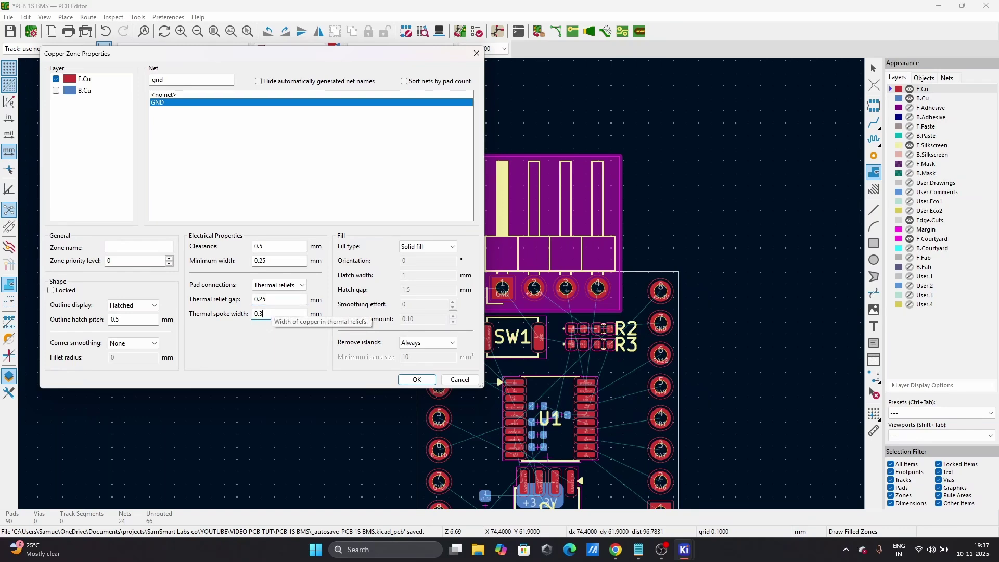
pyautogui.click(275, 299)
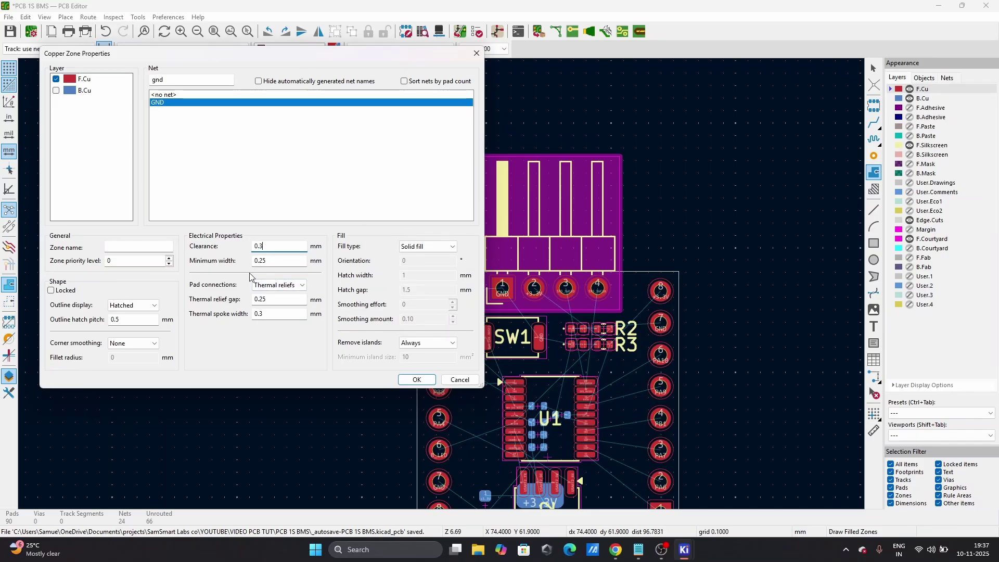
pyautogui.click(273, 302)
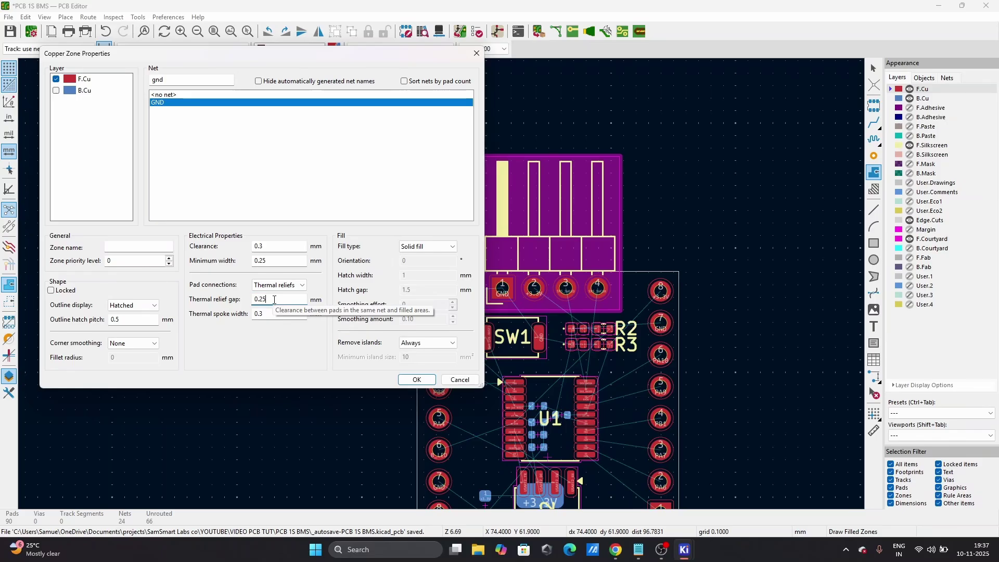
pyautogui.write('0.3')
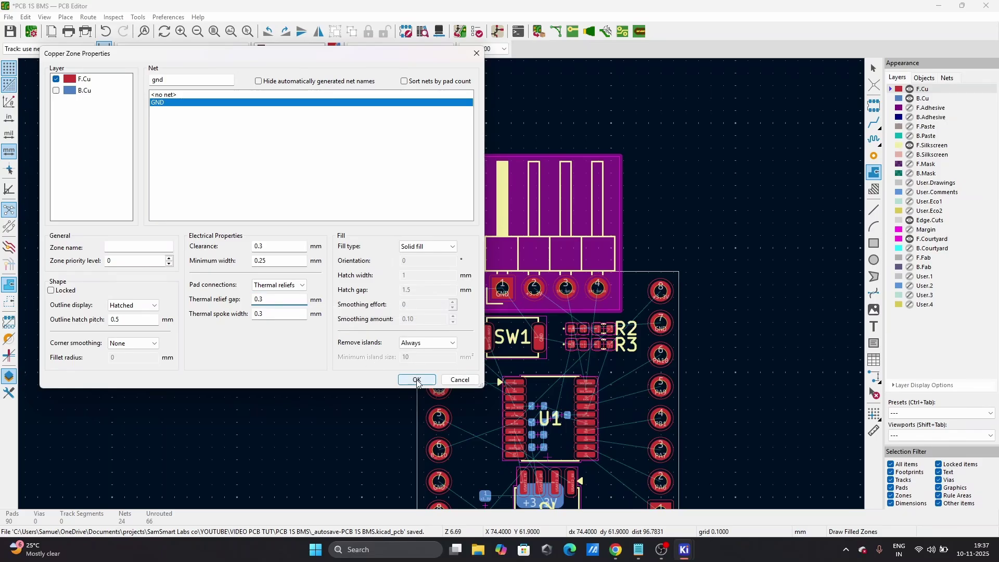
pyautogui.click(417, 380)
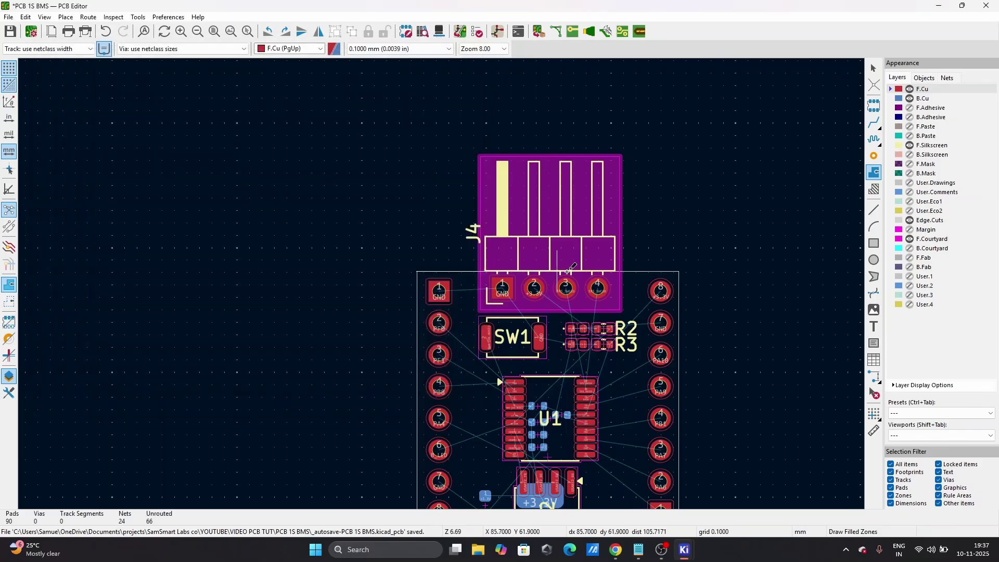
# - Trace the GND zone outline through the board's three remaining corners and close it
pyautogui.click(679, 271)
pyautogui.scroll(-2, 691, 334)
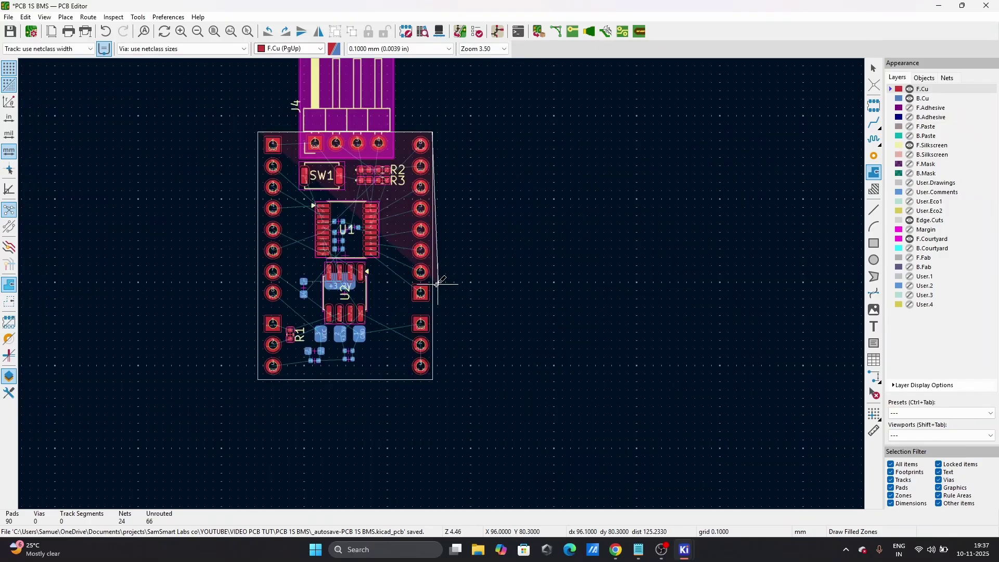
pyautogui.scroll(4, 446, 279)
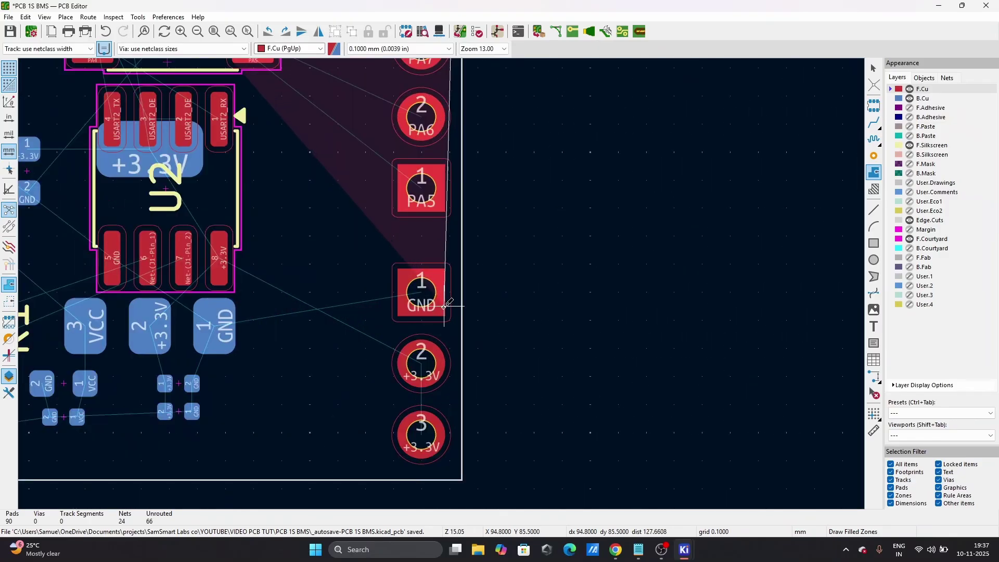
pyautogui.click(462, 477)
pyautogui.scroll(-2, 462, 477)
pyautogui.scroll(2, 359, 279)
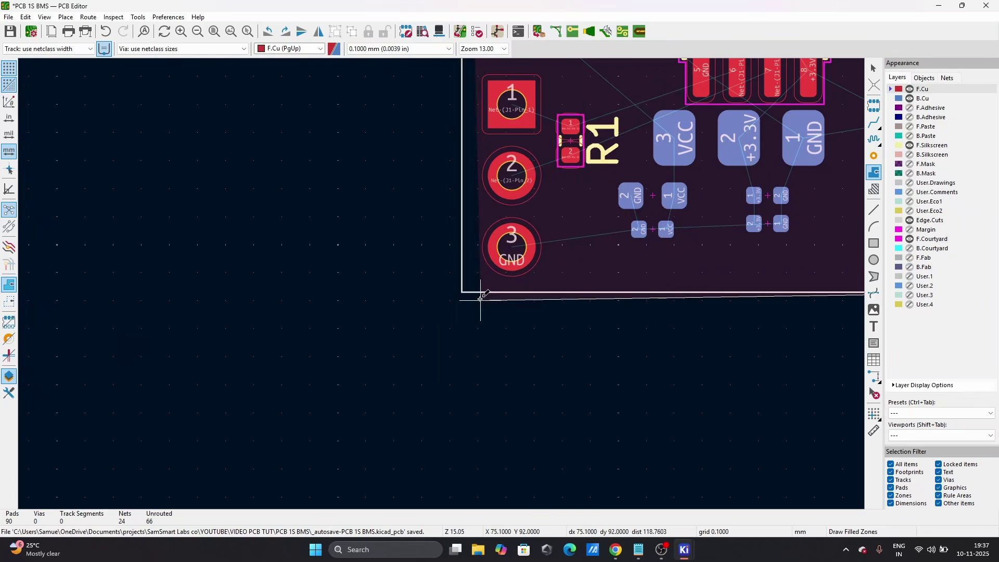
pyautogui.rightClick(462, 295)
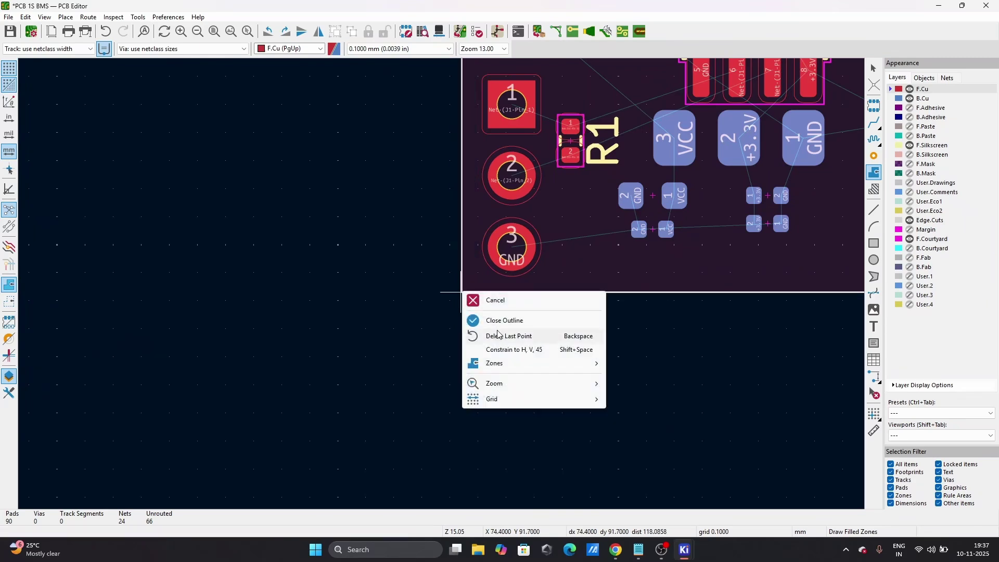
pyautogui.click(509, 320)
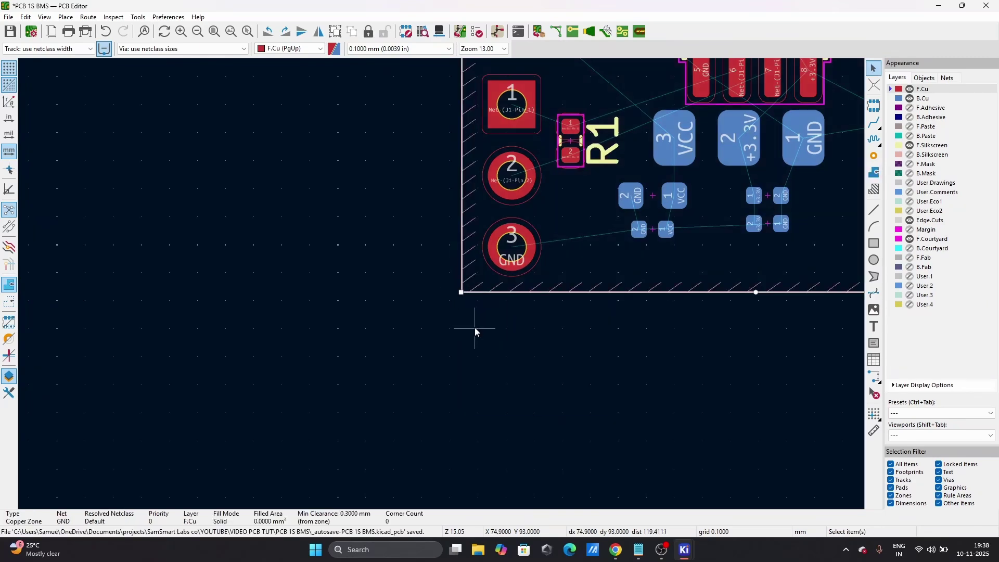
# - Duplicate the GND zone and set the copy to the B.Cu layer and the +3.3V net
pyautogui.hotkey('ctrl', 'c')
pyautogui.hotkey('ctrl', 'v')
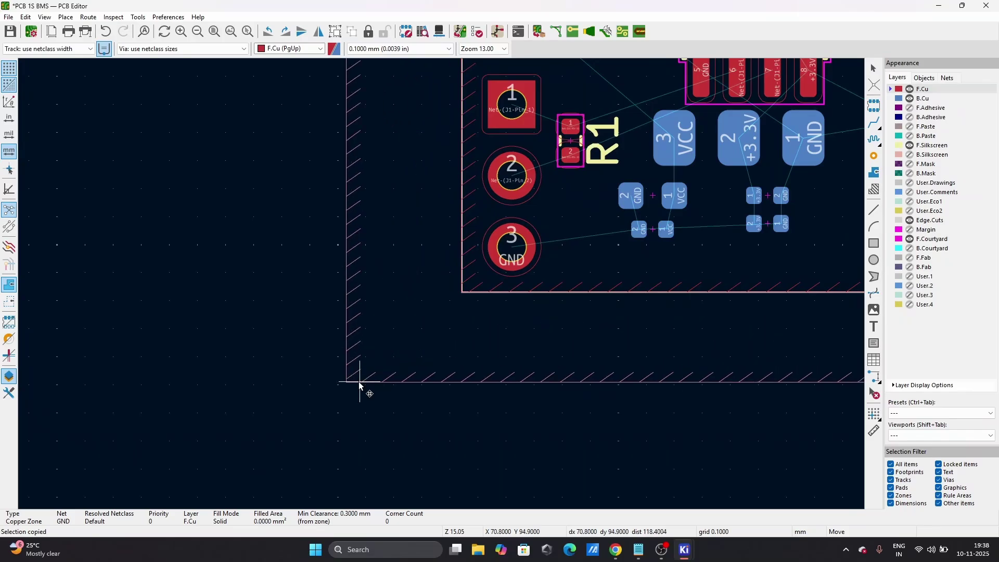
pyautogui.doubleClick(359, 379)
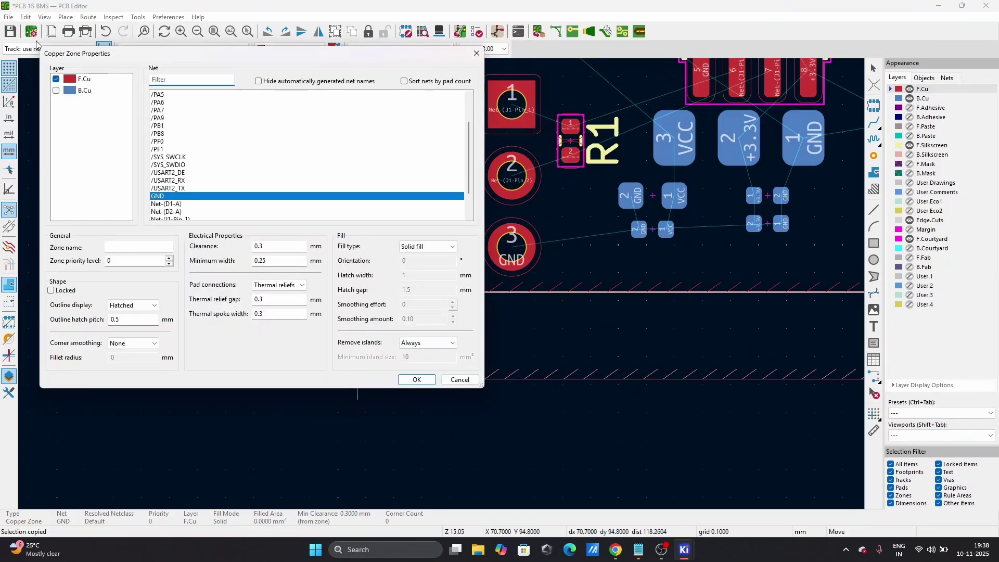
pyautogui.click(56, 91)
pyautogui.click(56, 79)
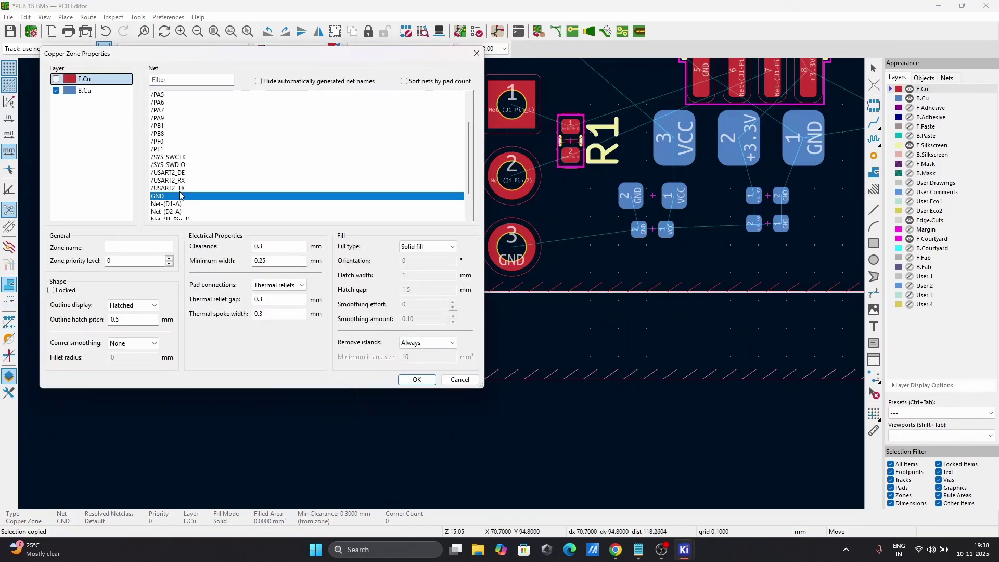
pyautogui.scroll(3, 182, 193)
pyautogui.click(168, 103)
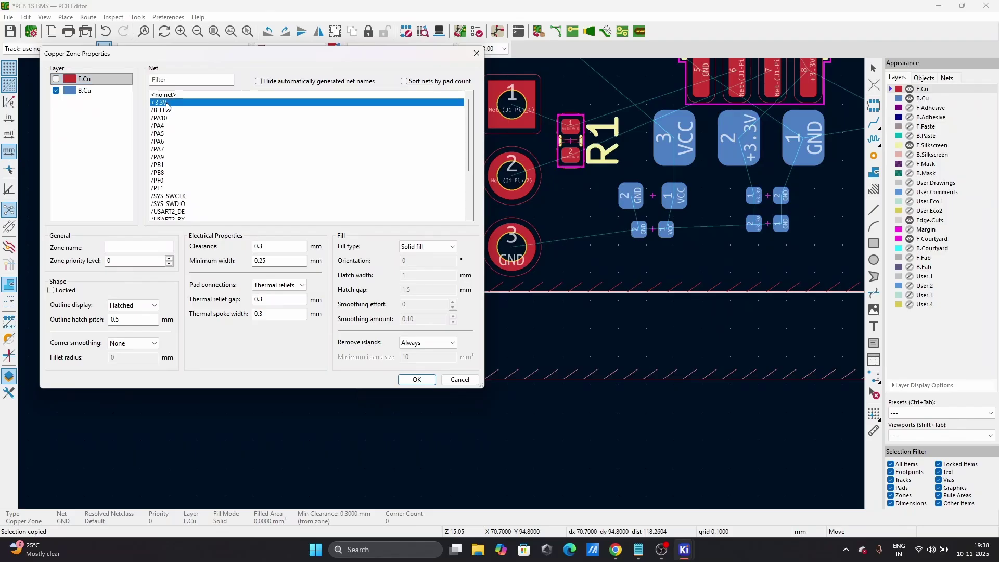
pyautogui.scroll(-3, 338, 234)
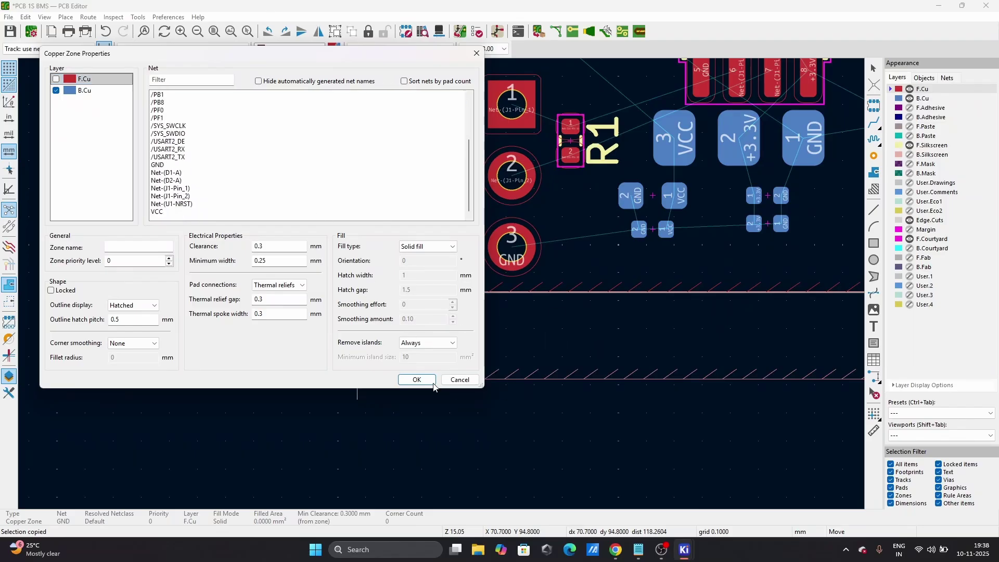
pyautogui.click(417, 380)
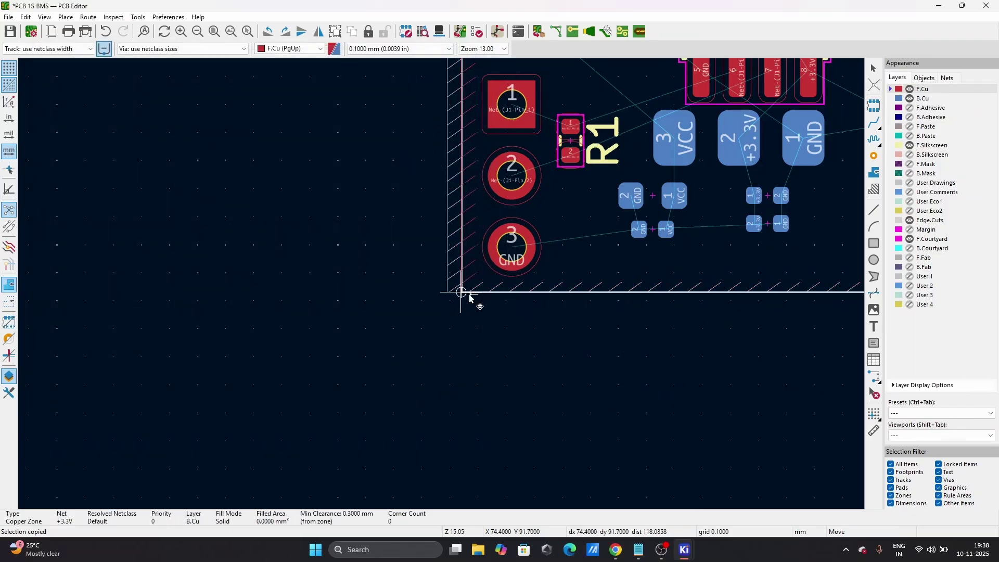
# - Place the +3.3V zone copy exactly on the board outline
pyautogui.scroll(5, 443, 286)
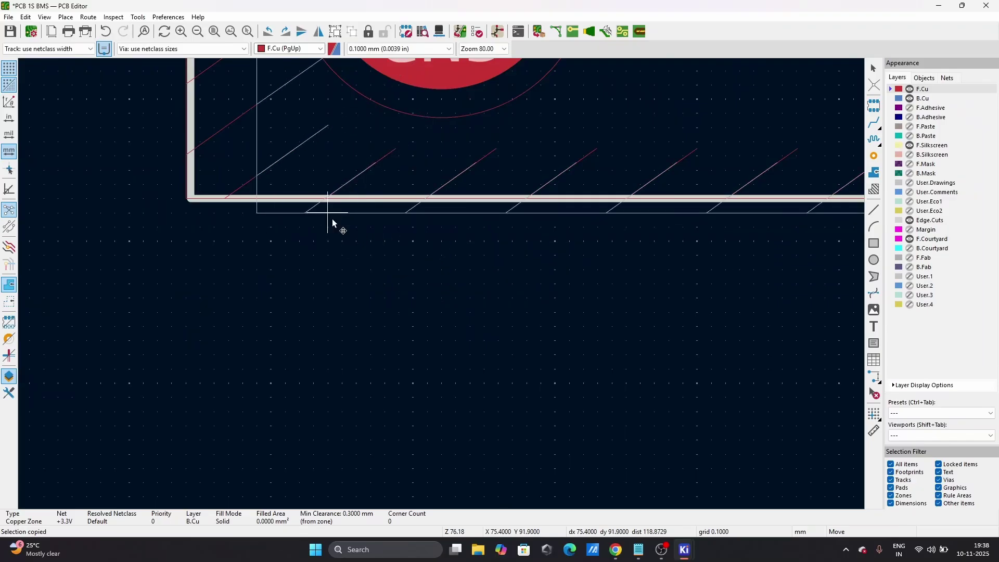
pyautogui.press('Escape')
pyautogui.scroll(-10, 442, 284)
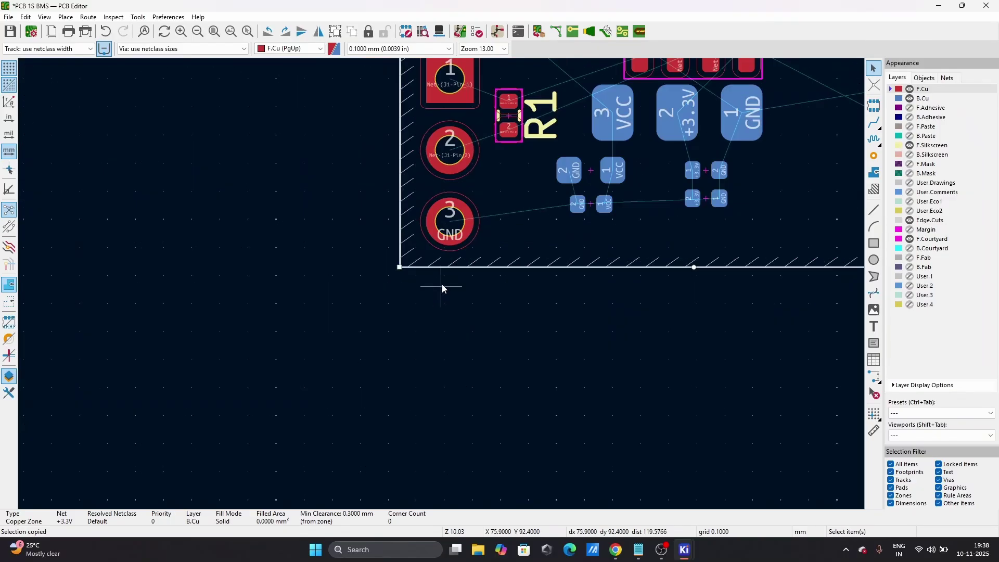
pyautogui.click(465, 350)
# - Fill all zones and check the copper pours around the U2 and connector pads
pyautogui.press('b')
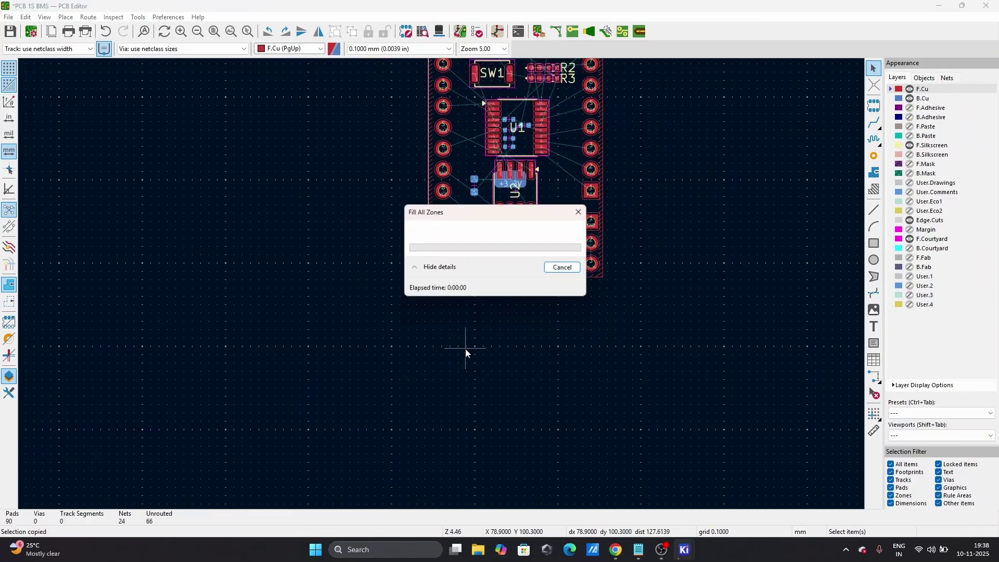
pyautogui.press('F4')
pyautogui.scroll(5, 441, 284)
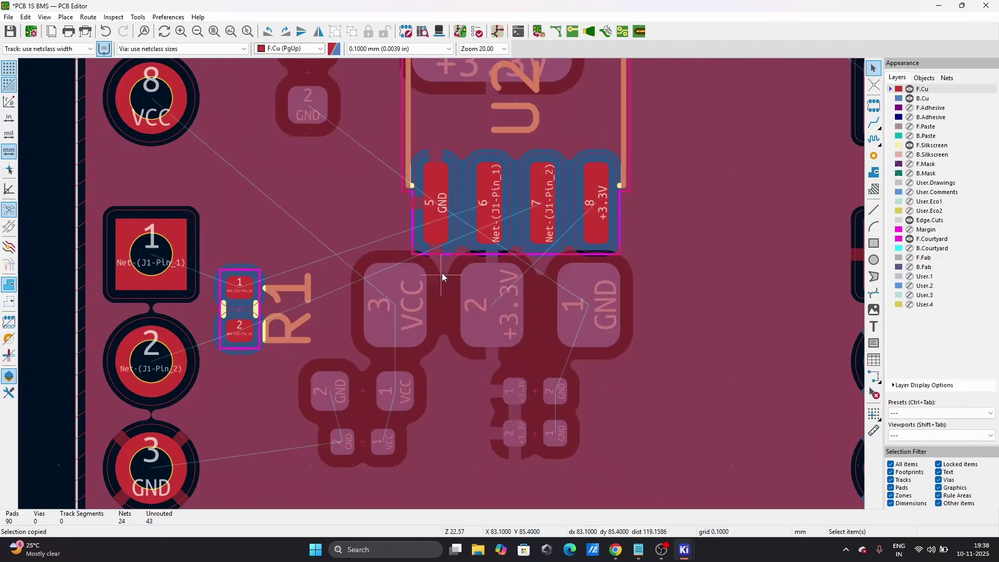
pyautogui.scroll(-2, 441, 284)
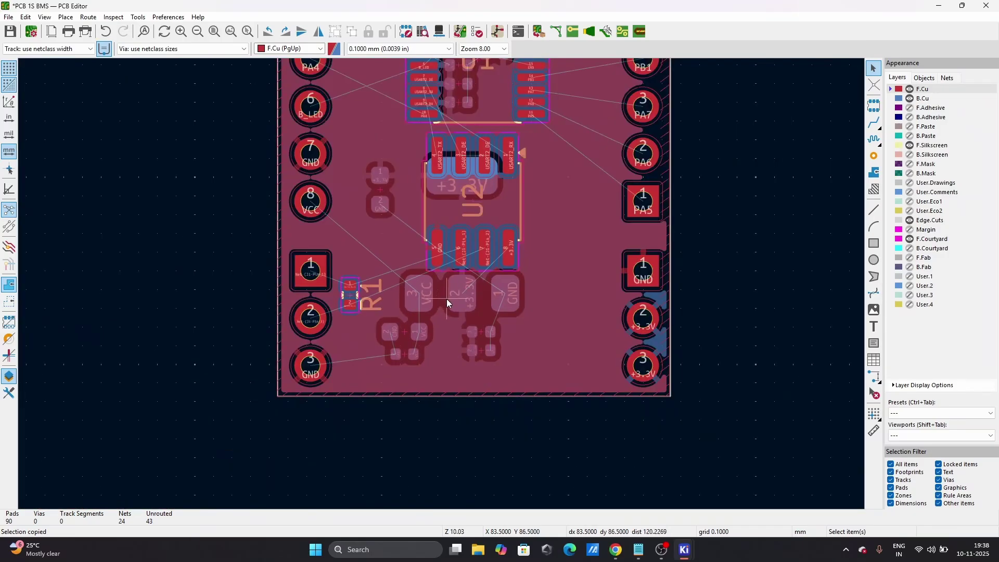
pyautogui.scroll(4, 441, 284)
pyautogui.scroll(-4, 442, 284)
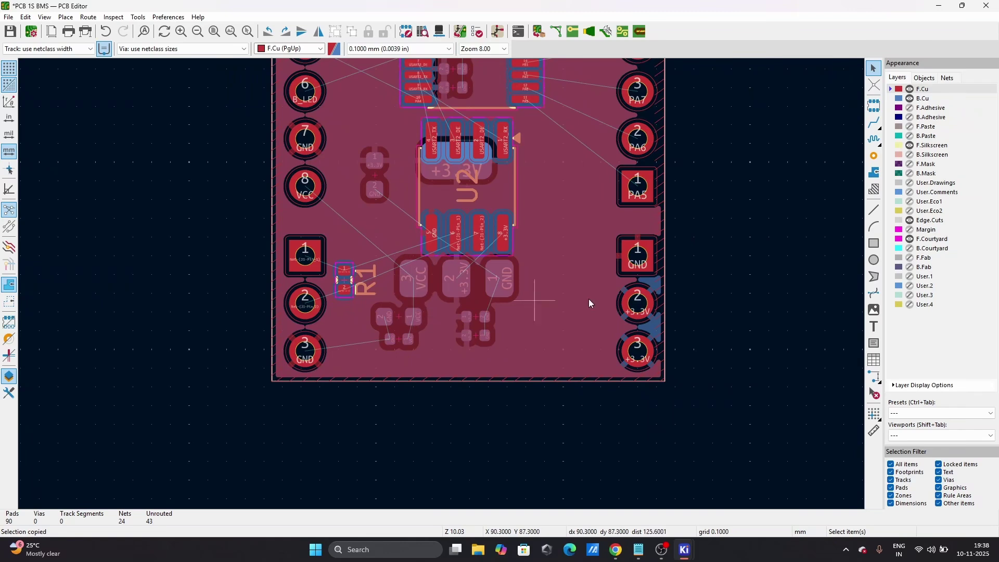
pyautogui.click(54, 51)
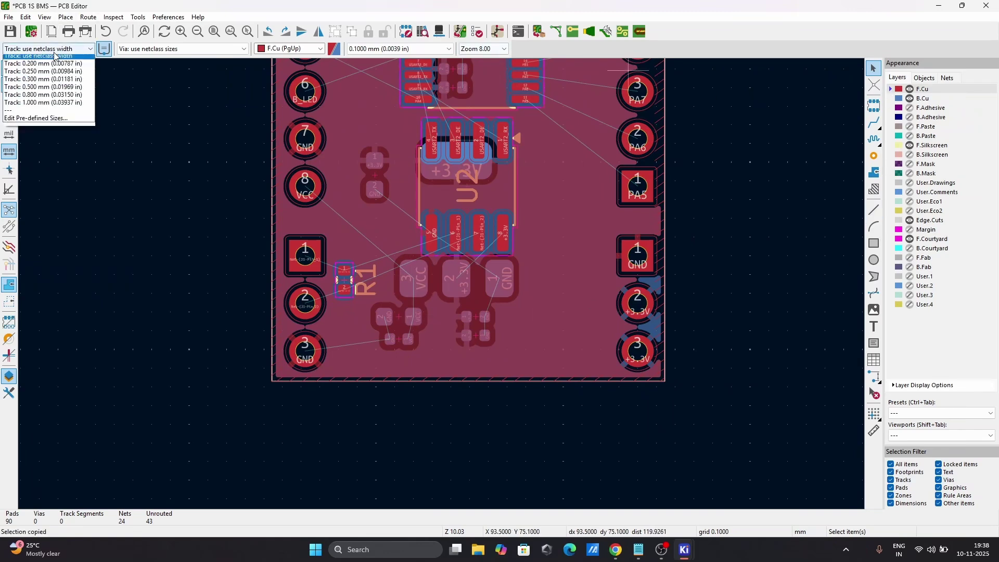
pyautogui.click(122, 240)
pyautogui.scroll(-3, 444, 244)
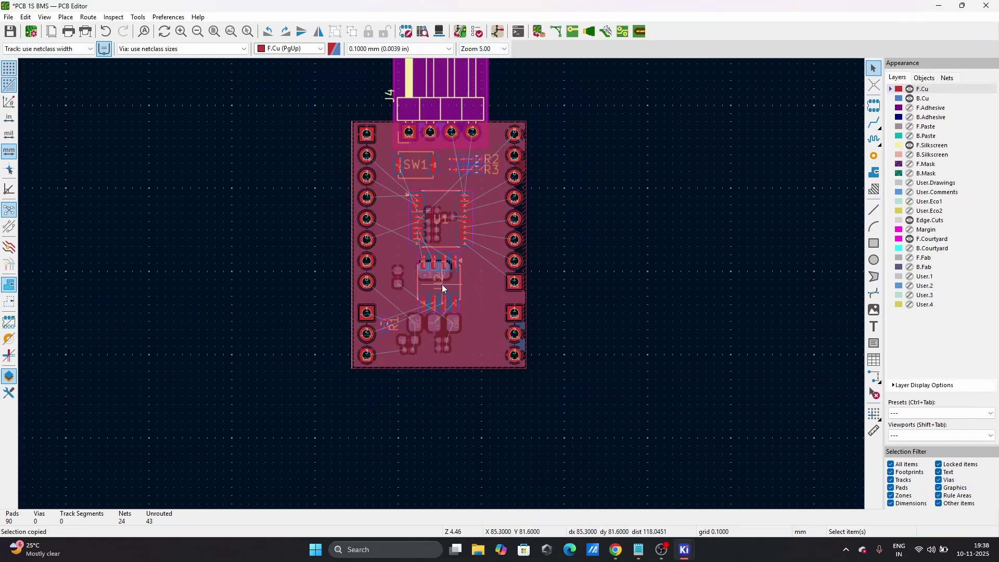
pyautogui.scroll(3, 441, 285)
# - Make B.Cu the active layer, show B.Courtyard, and hide F.Courtyard and F.Cu
pyautogui.click(916, 99)
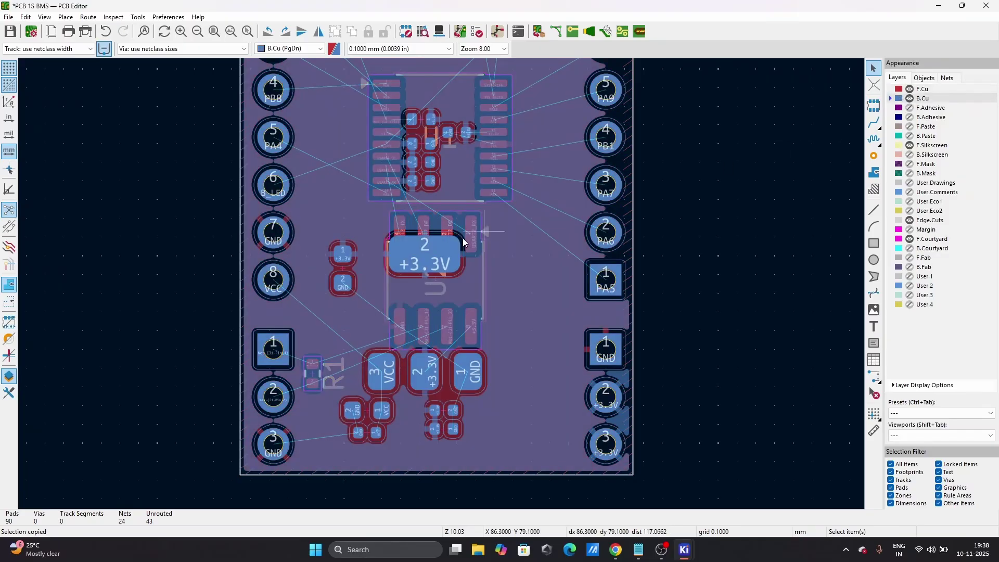
pyautogui.click(451, 295)
pyautogui.click(832, 264)
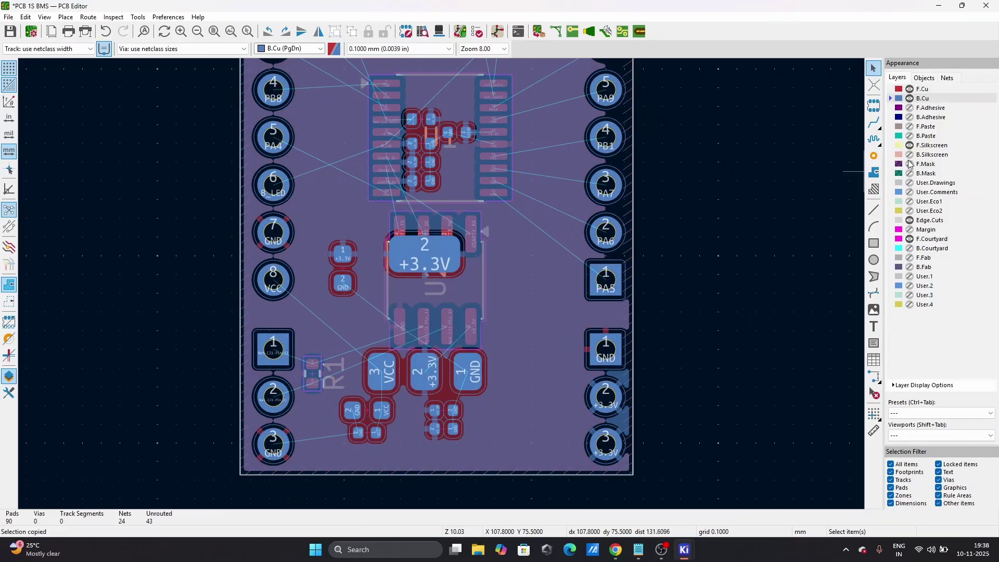
pyautogui.click(913, 248)
pyautogui.click(911, 238)
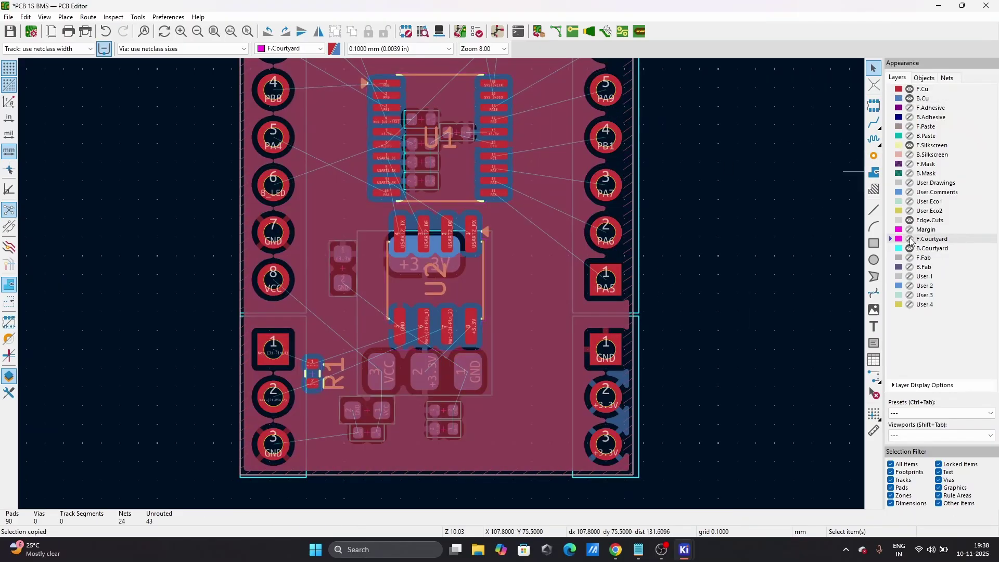
pyautogui.click(909, 90)
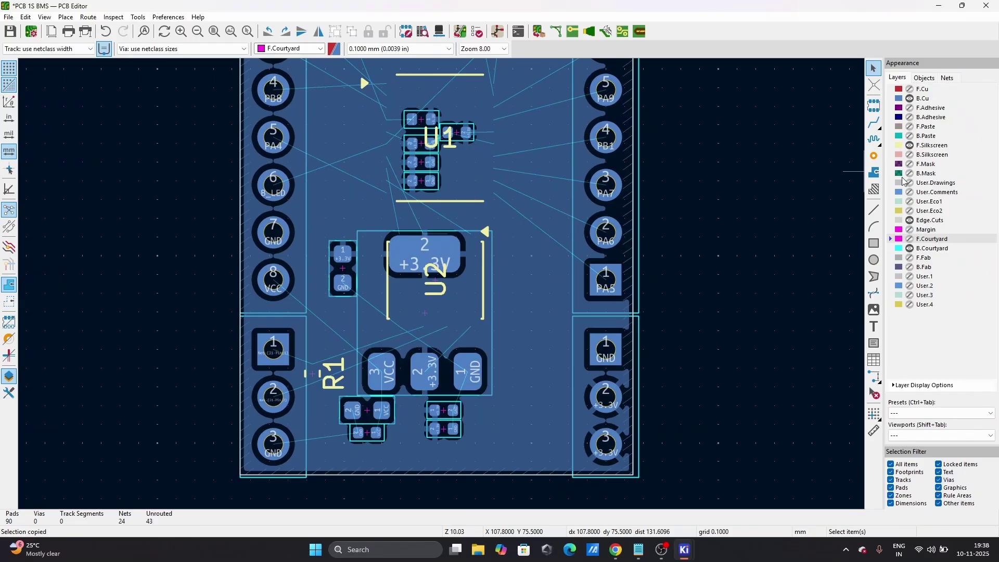
# - Display only the zone outlines, hide F.Silkscreen and show B.Silkscreen
pyautogui.click(9, 301)
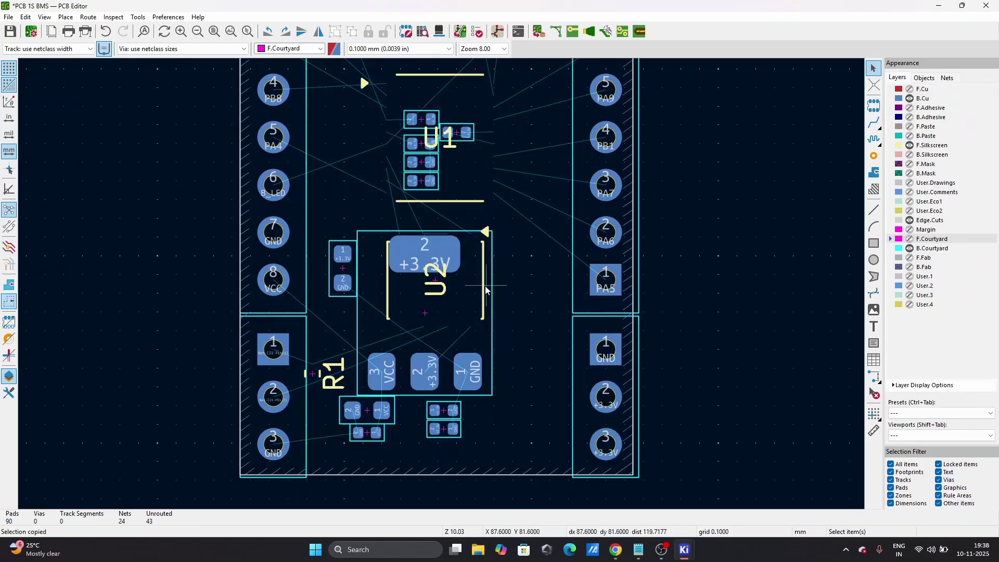
pyautogui.scroll(2, 485, 286)
pyautogui.click(909, 146)
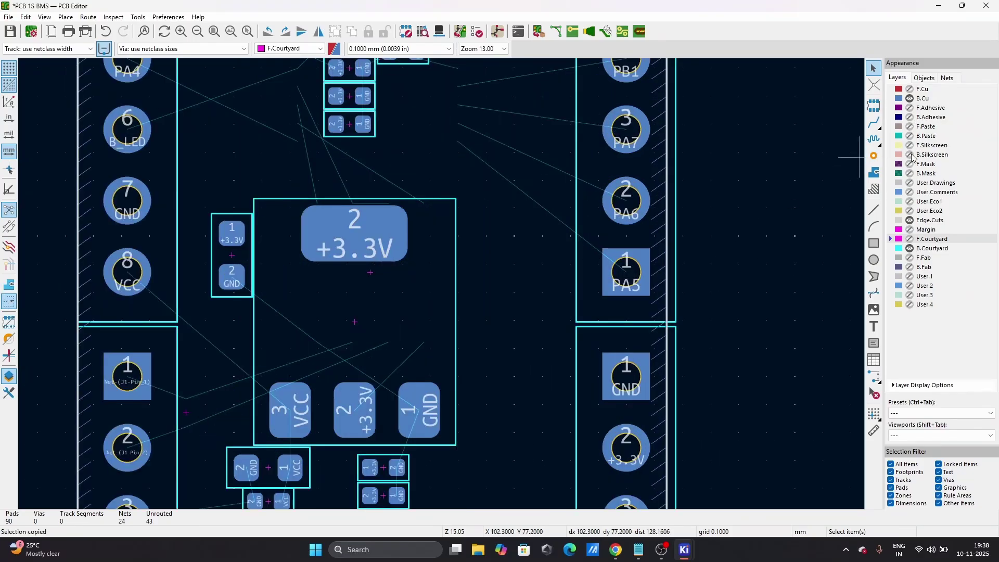
pyautogui.click(909, 154)
pyautogui.scroll(-4, 433, 285)
pyautogui.scroll(2, 432, 285)
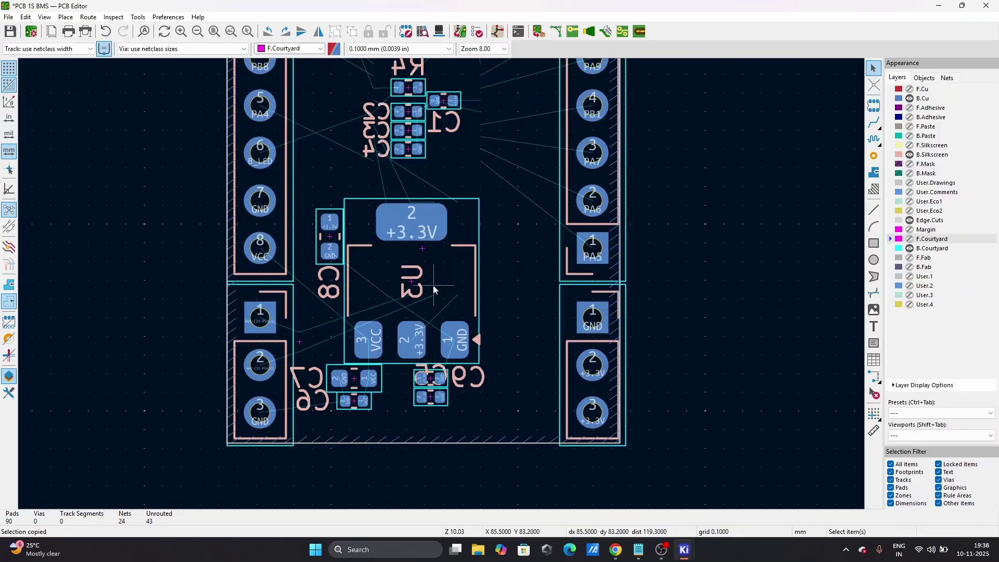
# - Move U3 together with capacitors C5, C6, C7, C8 and C9 about 1 mm to the right on the board
pyautogui.click(440, 285)
pyautogui.keyDown('shift'); pyautogui.click(330, 237); pyautogui.keyUp('shift')
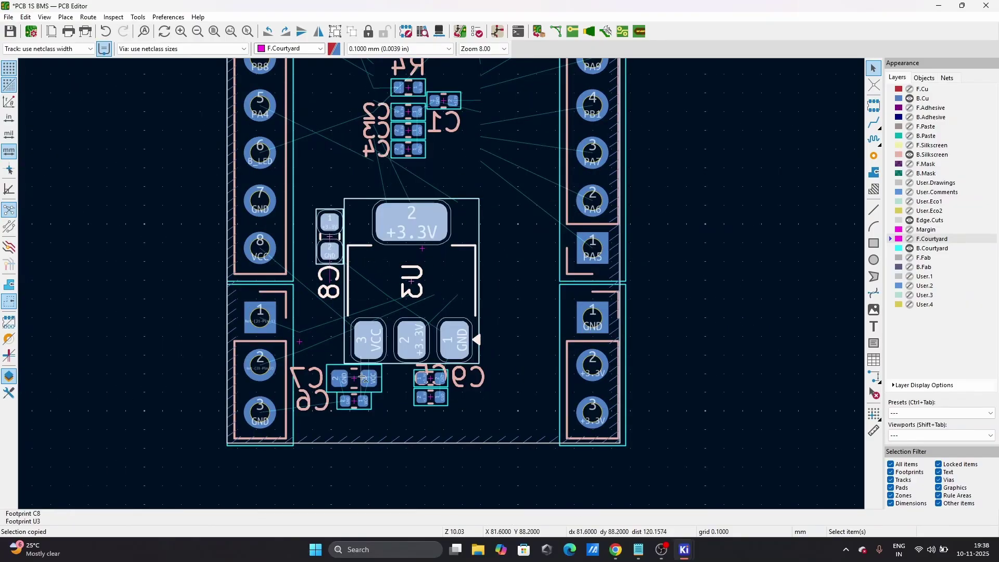
pyautogui.keyDown('shift'); pyautogui.click(353, 384); pyautogui.keyUp('shift')
pyautogui.keyDown('shift'); pyautogui.click(355, 404); pyautogui.keyUp('shift')
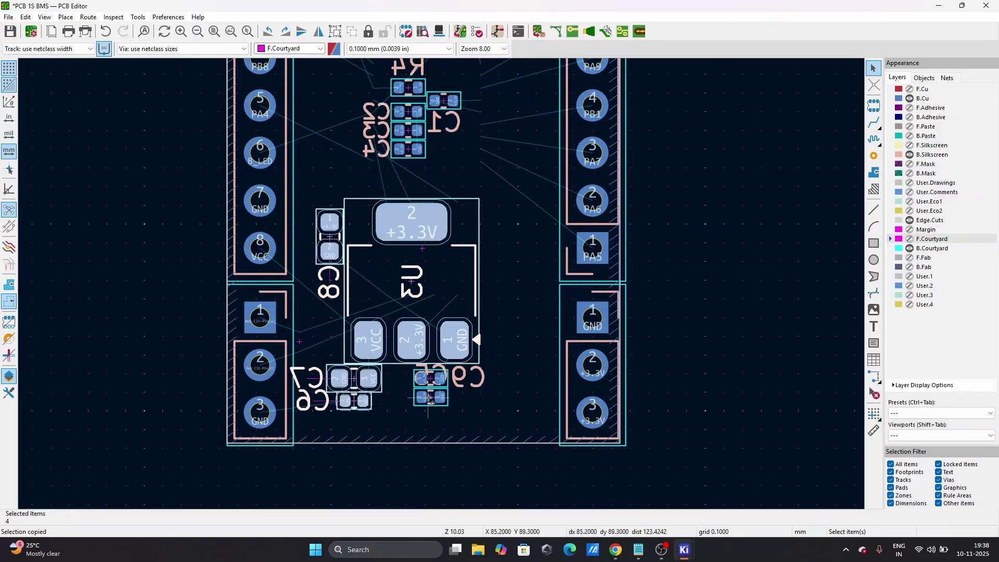
pyautogui.keyDown('shift'); pyautogui.click(432, 384); pyautogui.keyUp('shift')
pyautogui.keyDown('ctrl'); pyautogui.click(431, 403); pyautogui.keyUp('ctrl')
pyautogui.scroll(5, 433, 392)
pyautogui.keyDown('shift'); pyautogui.click(429, 396); pyautogui.keyUp('shift')
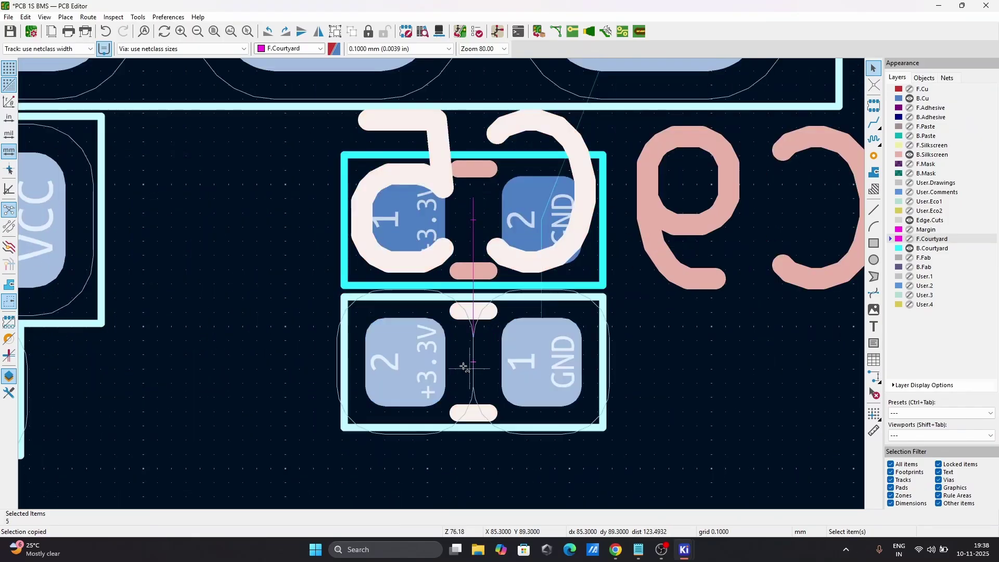
pyautogui.keyDown('shift'); pyautogui.click(514, 207); pyautogui.keyUp('shift')
pyautogui.keyDown('ctrl'); pyautogui.click(475, 216); pyautogui.keyUp('ctrl')
pyautogui.scroll(-7, 438, 295)
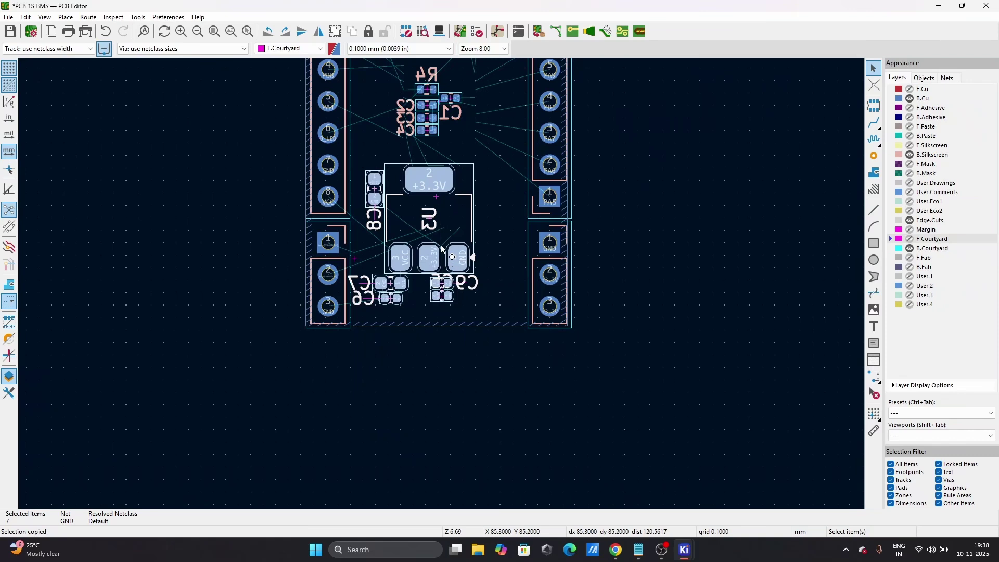
pyautogui.press('m')
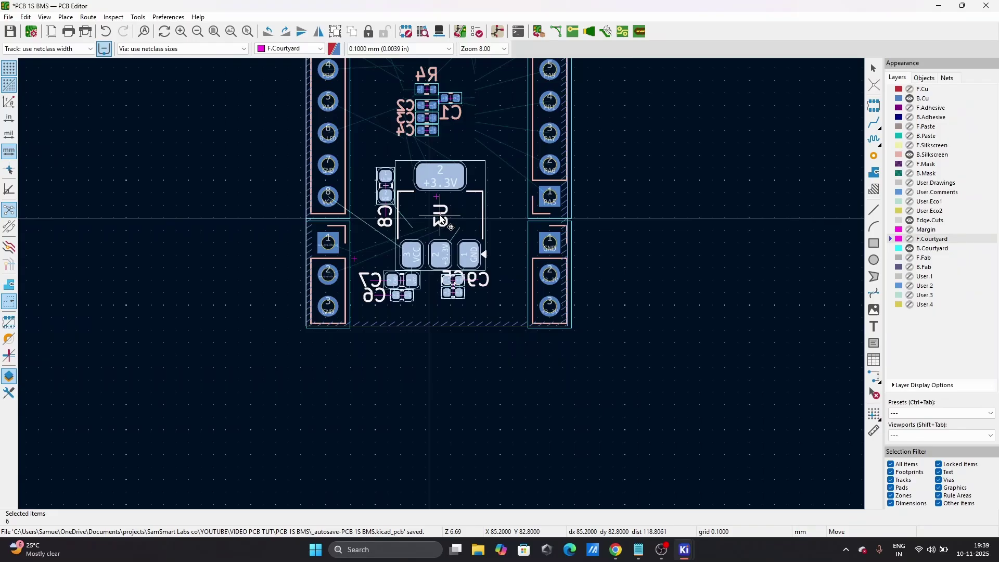
pyautogui.click(440, 215)
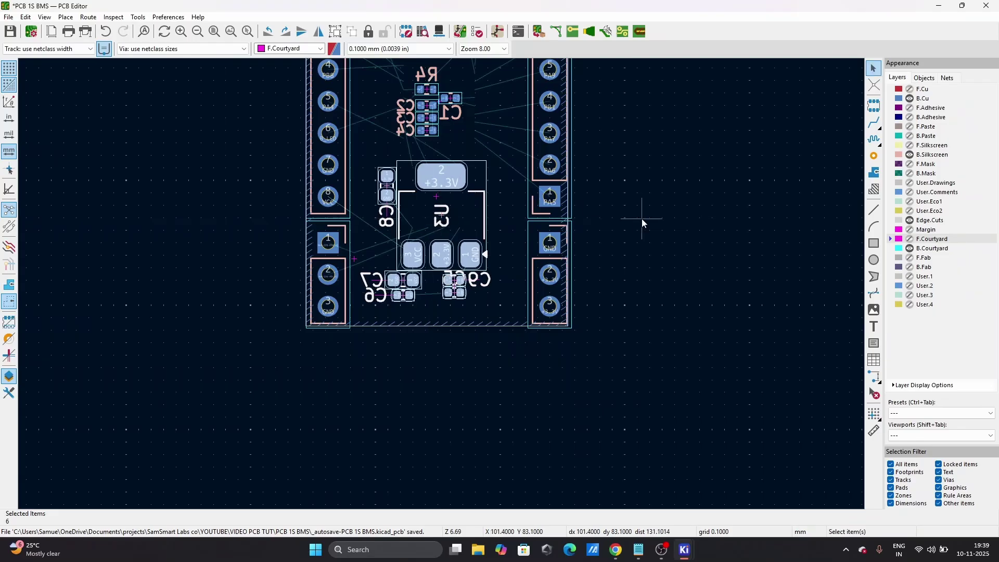
pyautogui.click(642, 221)
# - Refill all zones and make the F.Cu layer visible again
pyautogui.scroll(-2, 545, 211)
pyautogui.press('b')
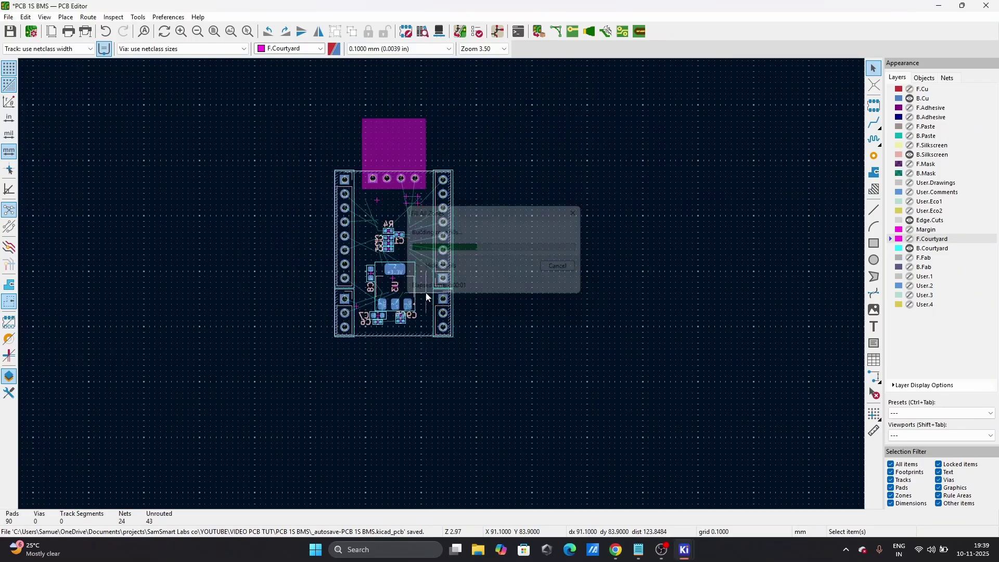
pyautogui.click(910, 89)
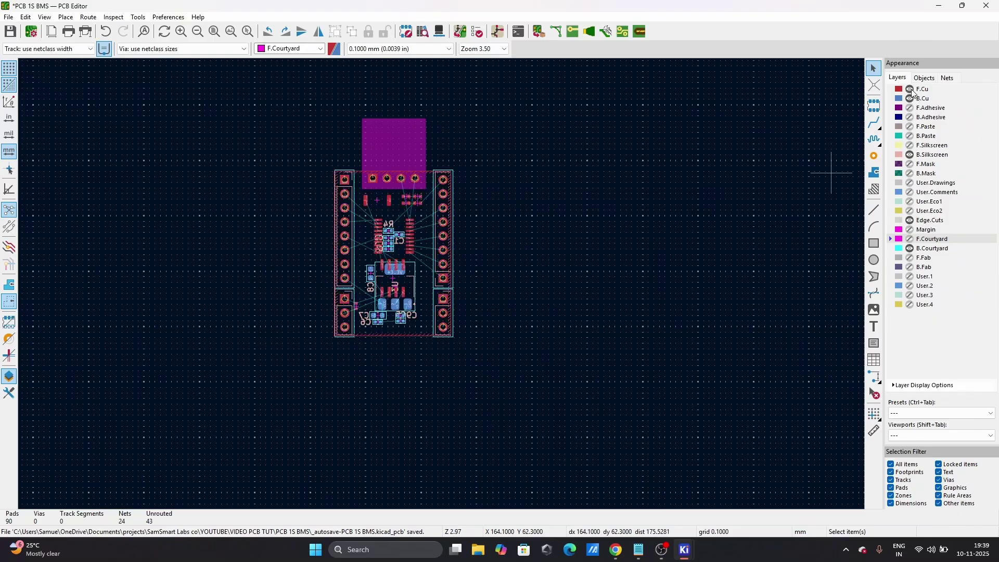
pyautogui.press('super')
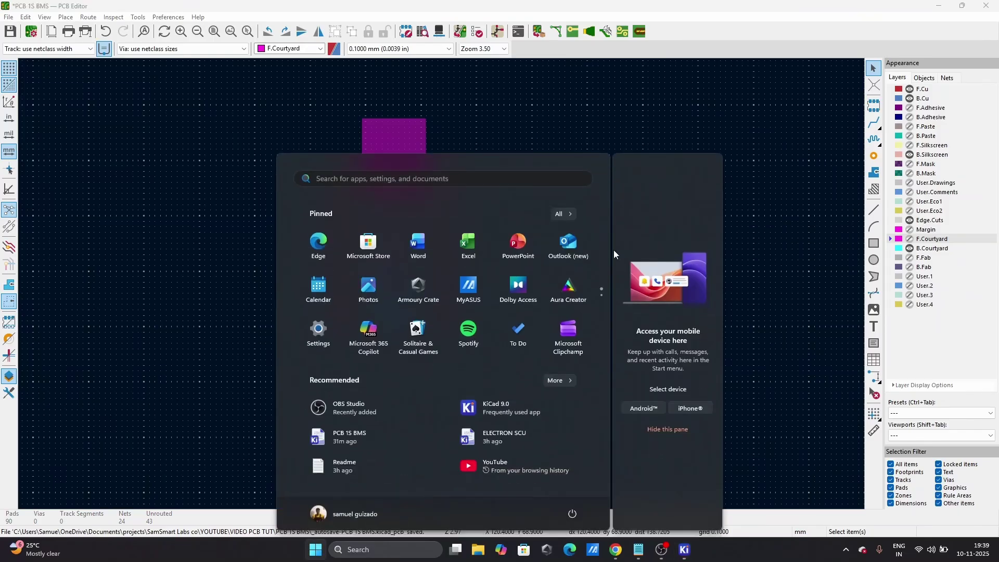
# - Inspect the populated front side of the board in the 3D viewer, then return to the PCB editor
pyautogui.press('super')
pyautogui.hotkey('alt', '3')
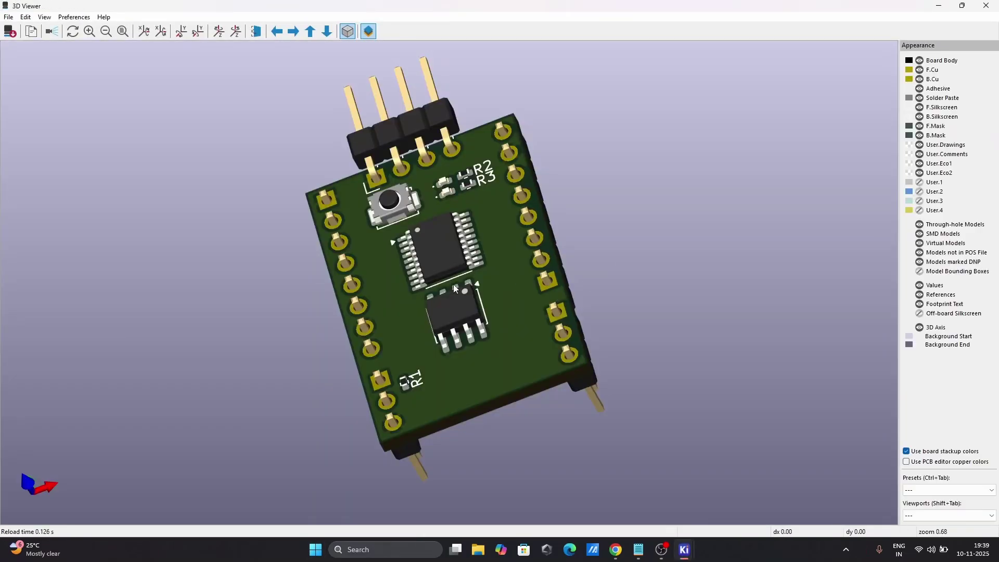
pyautogui.moveTo(454, 284); pyautogui.dragTo(380, 321)
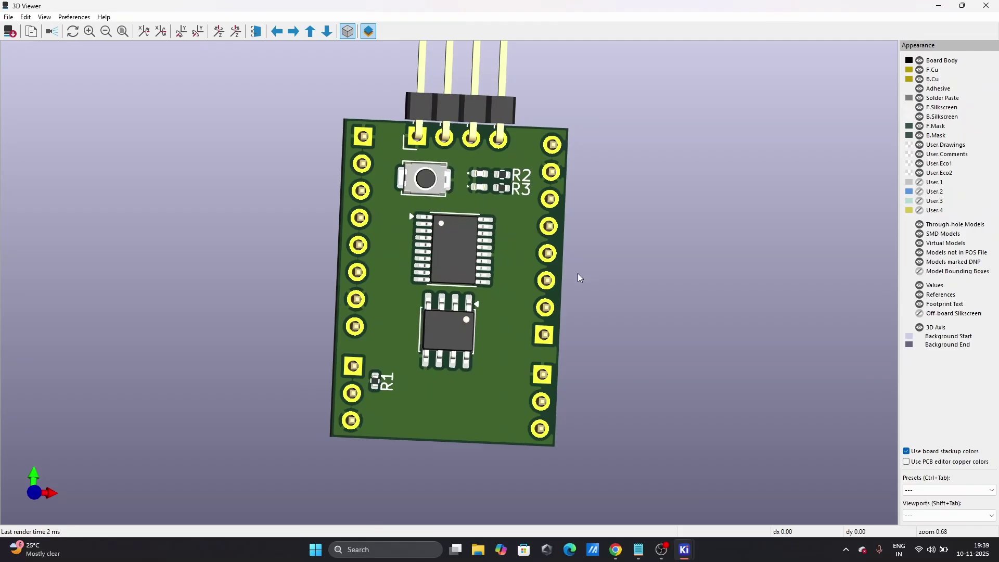
pyautogui.moveTo(581, 277); pyautogui.dragTo(511, 274)
pyautogui.click(939, 6)
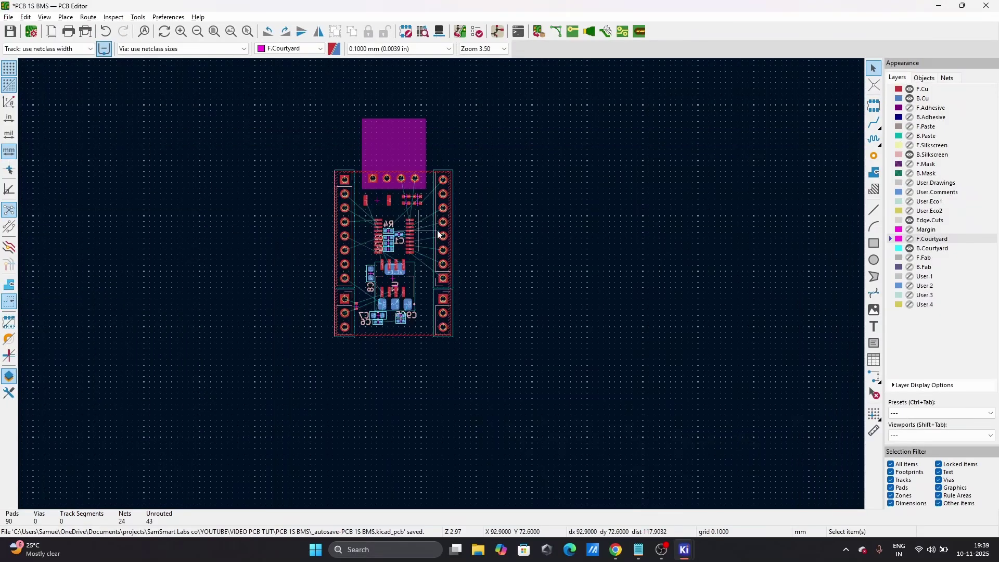
# - Set the routing track width to 0.300 mm
pyautogui.scroll(5, 438, 235)
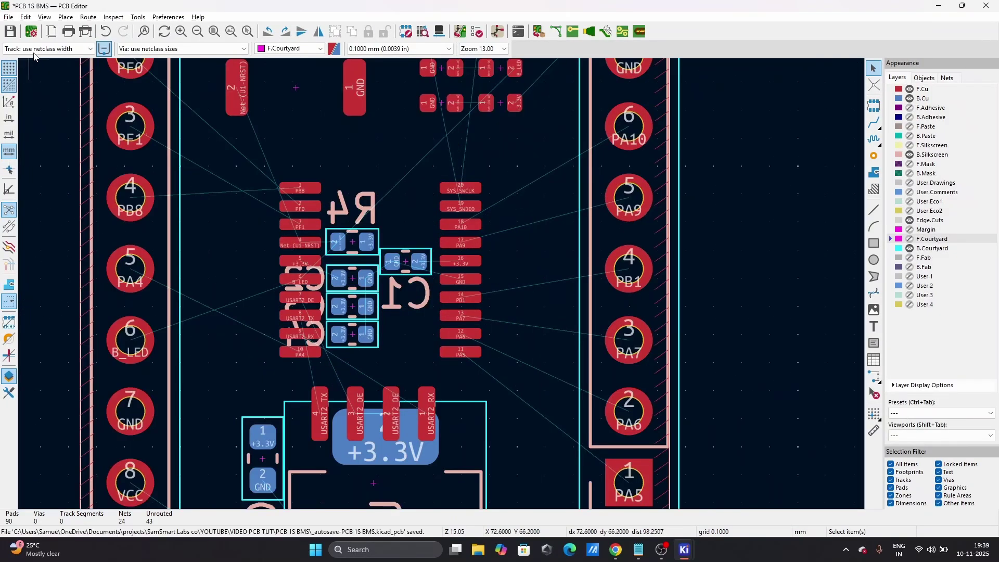
pyautogui.click(46, 48)
pyautogui.click(41, 85)
# - Examine the unrouted connections around U1, U3, the pin headers and the small parts below the programming header
pyautogui.scroll(-3, 442, 285)
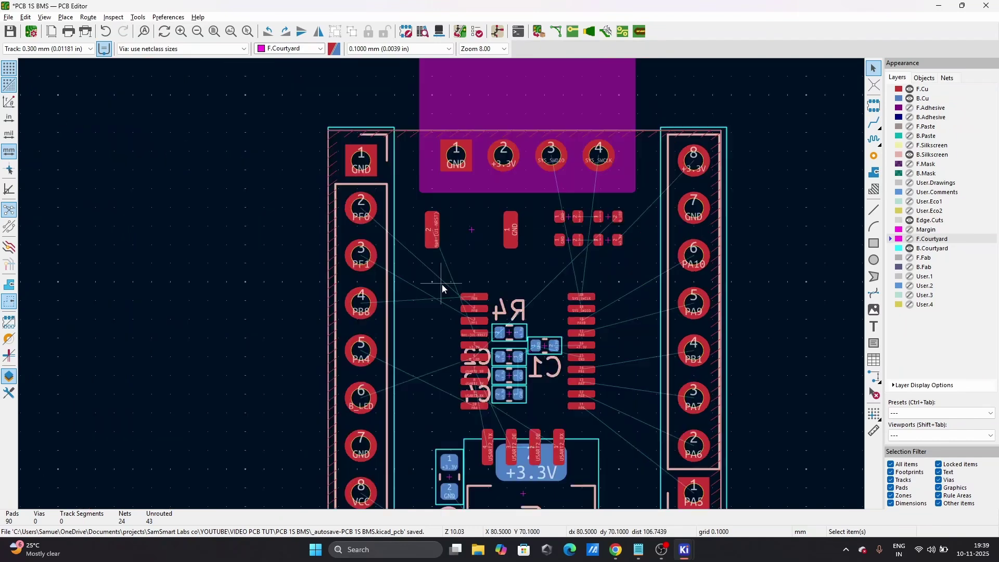
pyautogui.scroll(-3, 442, 284)
pyautogui.scroll(5, 442, 284)
pyautogui.scroll(-5, 441, 284)
pyautogui.scroll(5, 442, 284)
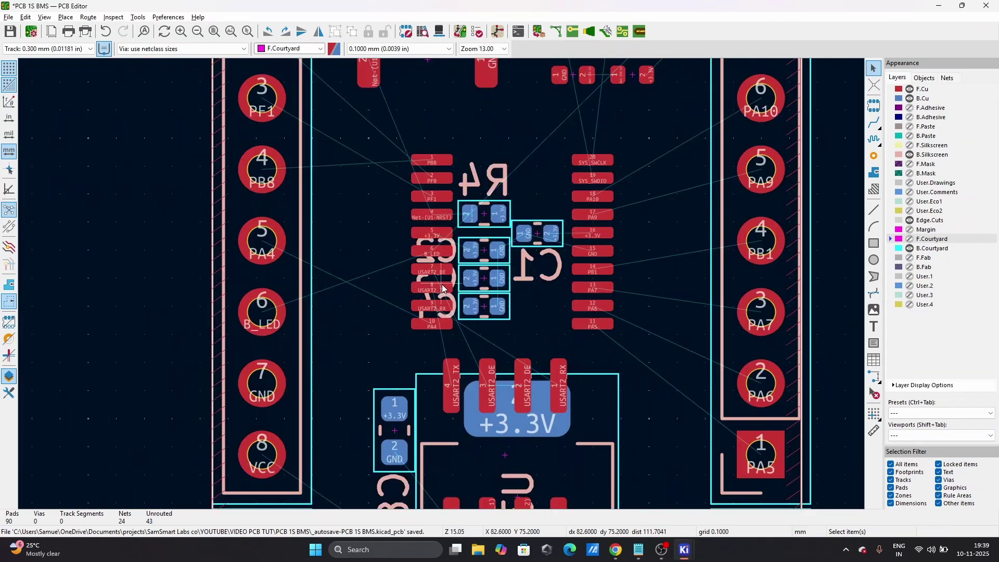
pyautogui.scroll(1, 441, 284)
pyautogui.scroll(-2, 442, 284)
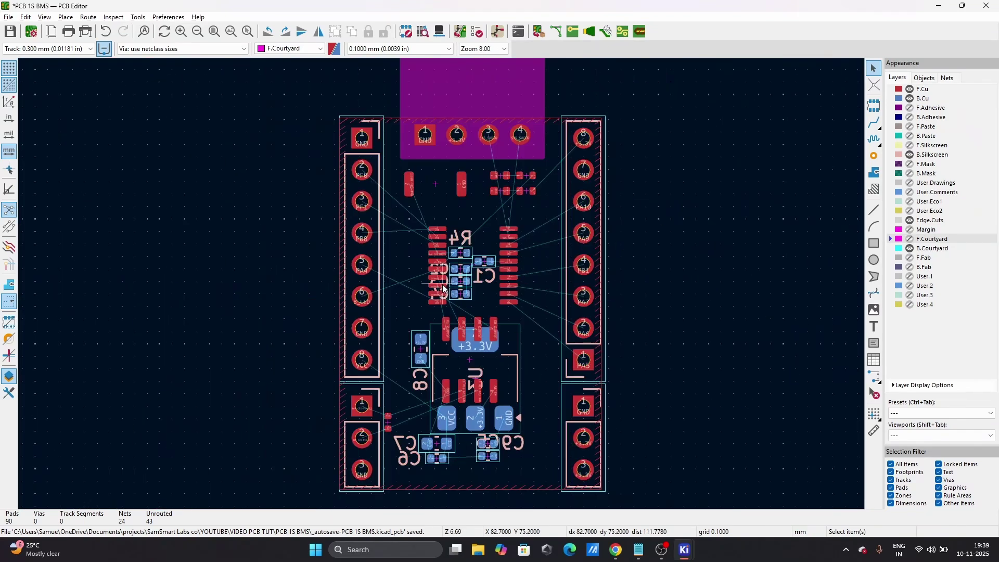
pyautogui.scroll(3, 458, 358)
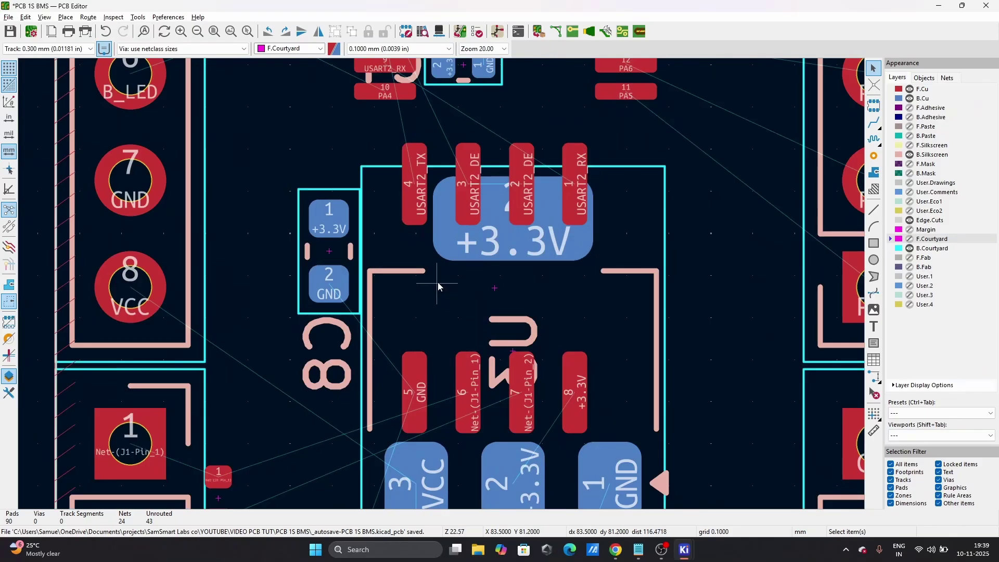
pyautogui.scroll(-3, 442, 284)
pyautogui.scroll(2, 441, 284)
pyautogui.scroll(1, 442, 284)
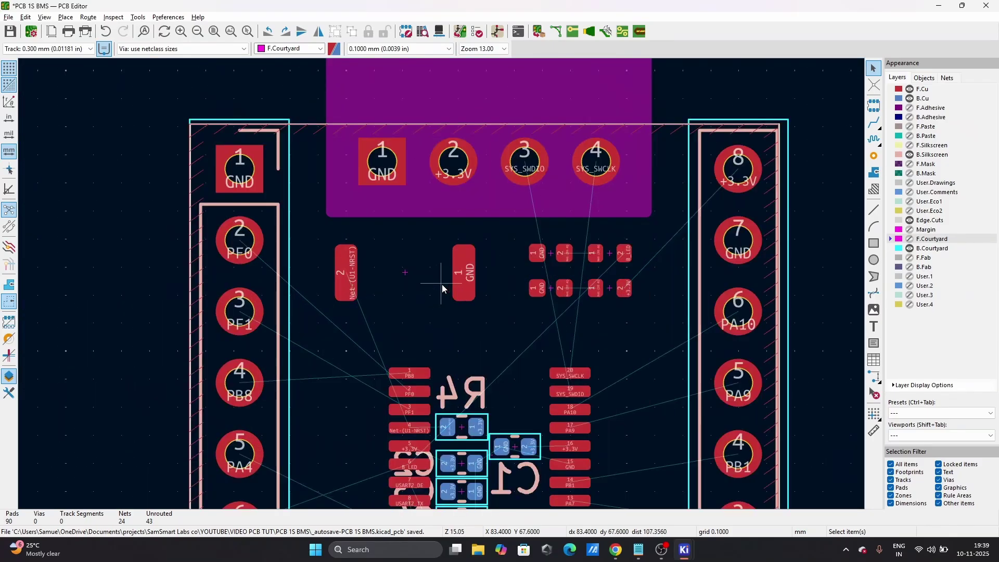
# - Route SYS_SWDIO from programming header pin 3 down on B.Cu, through a via, to U1 pad 19 on F.Cu
pyautogui.click(910, 99)
pyautogui.press('x')
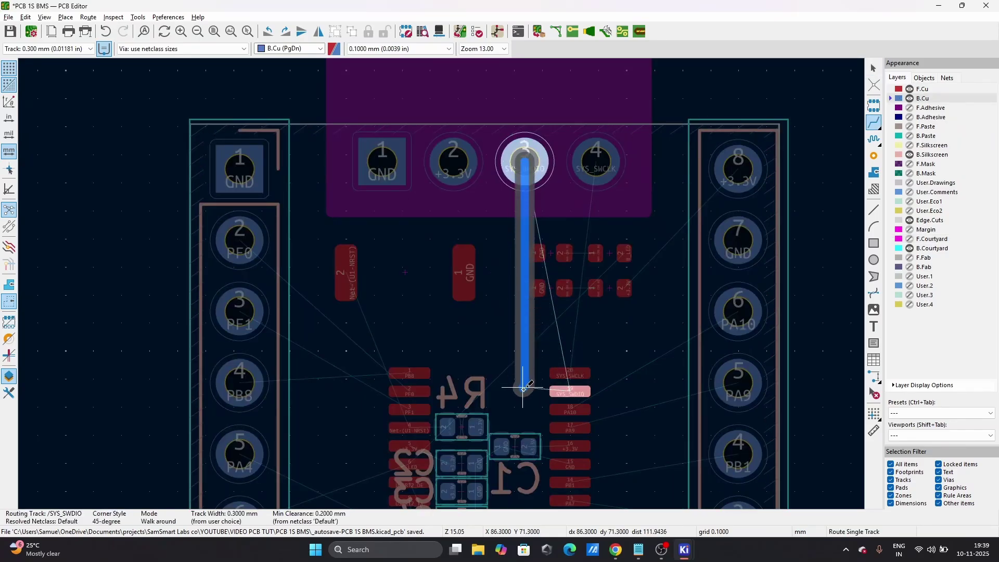
pyautogui.press('v')
pyautogui.scroll(5, 526, 396)
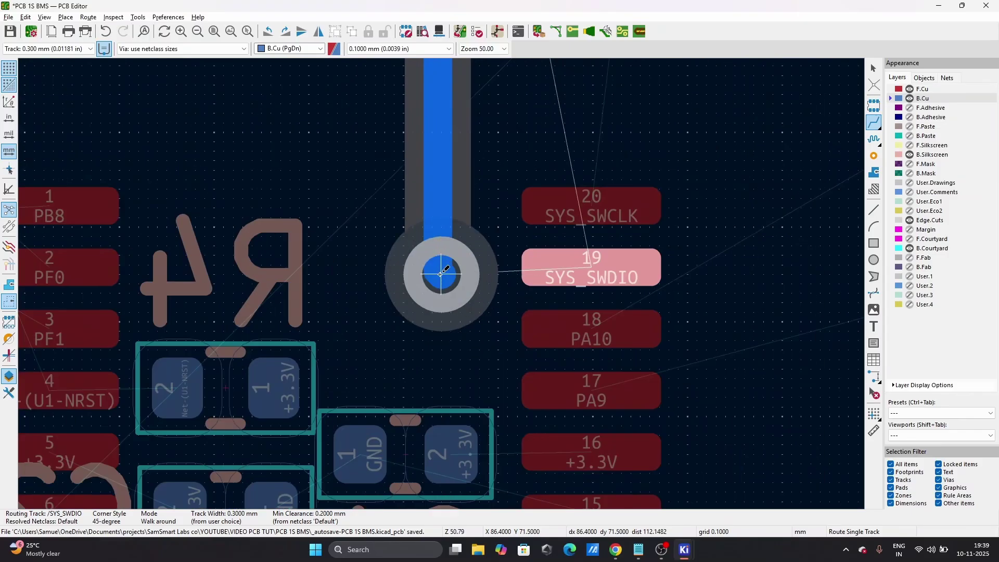
pyautogui.click(440, 268)
pyautogui.click(551, 264)
pyautogui.scroll(-5, 552, 263)
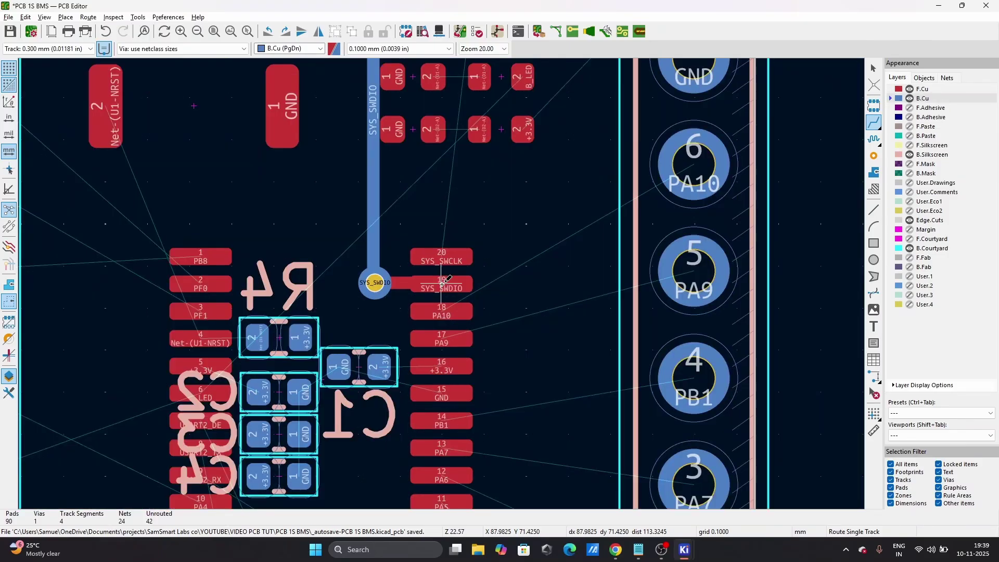
# - Route SYS_SWCLK from U1 pad 20 on F.Cu, through a via, to programming header pin 4 on B.Cu
pyautogui.scroll(2, 442, 284)
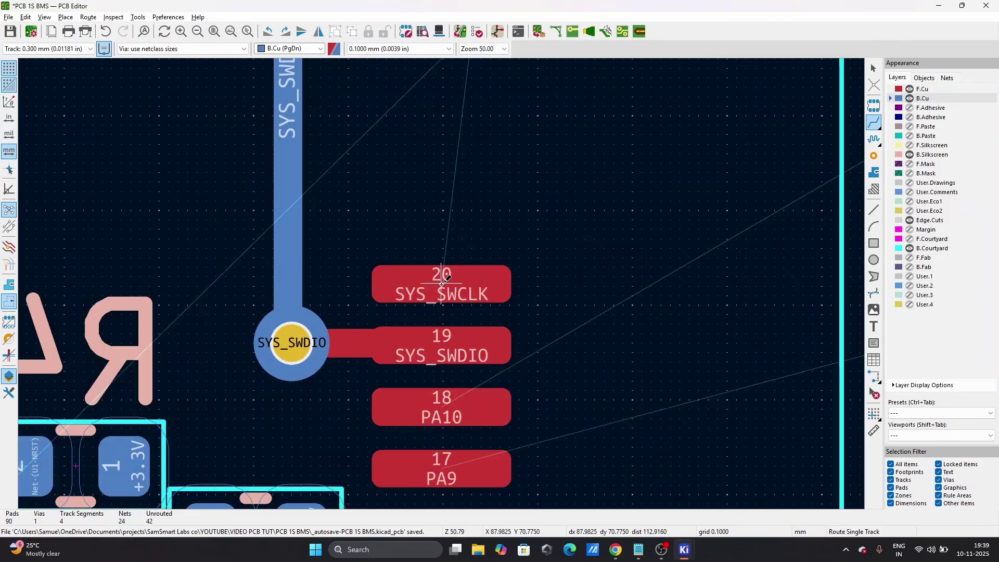
pyautogui.scroll(-6, 442, 284)
pyautogui.scroll(5, 442, 284)
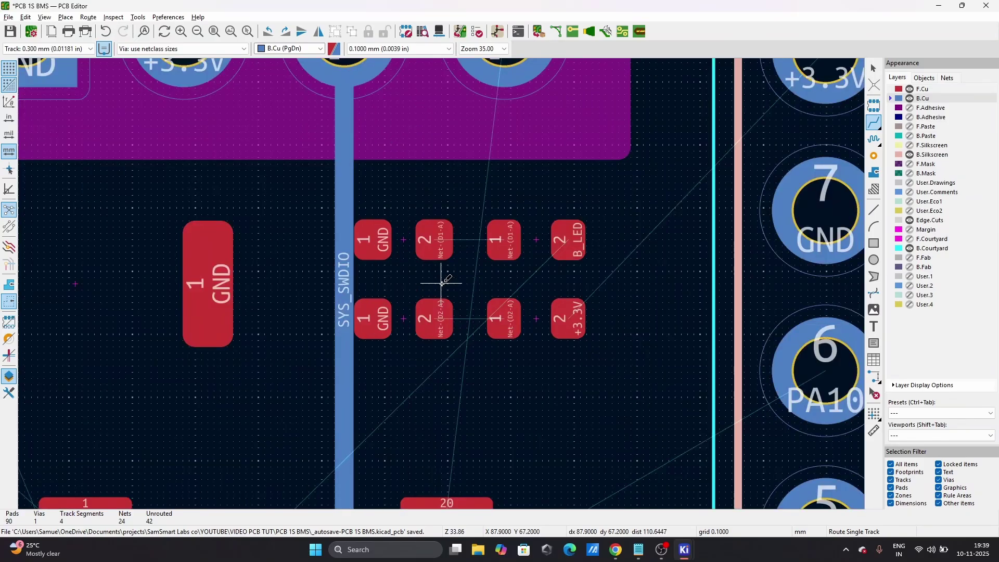
pyautogui.scroll(-3, 450, 307)
pyautogui.scroll(3, 439, 289)
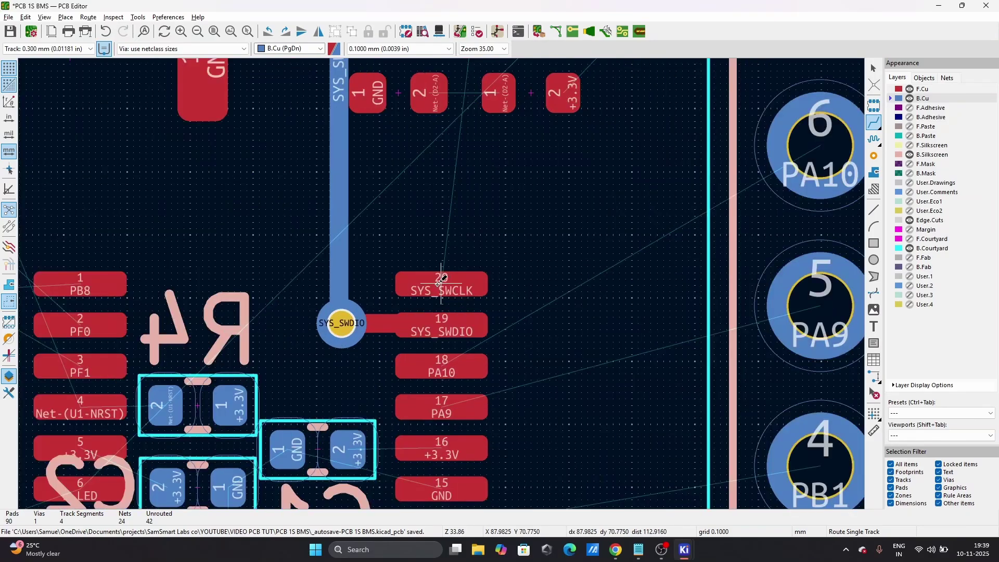
pyautogui.click(441, 285)
pyautogui.scroll(-3, 442, 284)
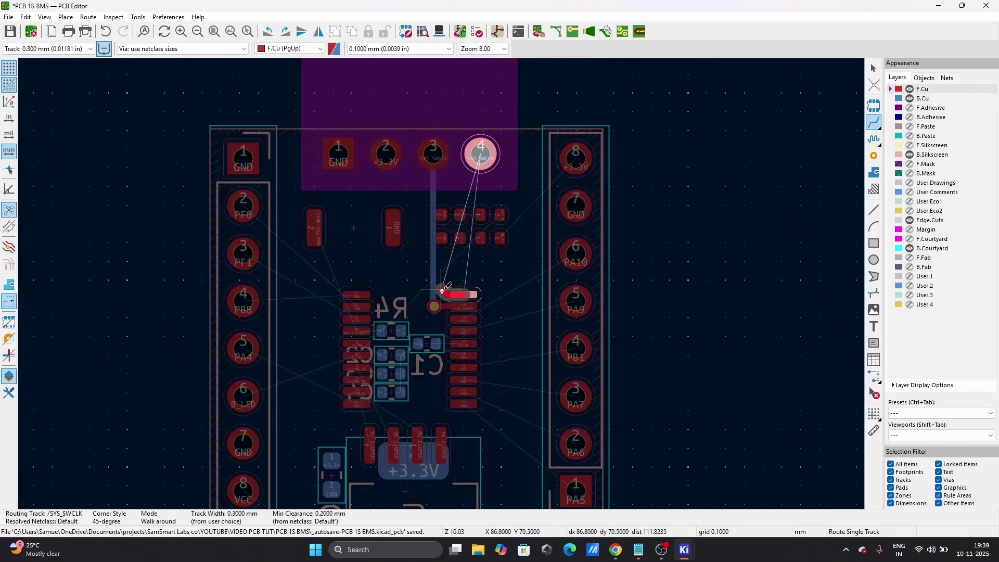
pyautogui.scroll(4, 442, 284)
pyautogui.press('v')
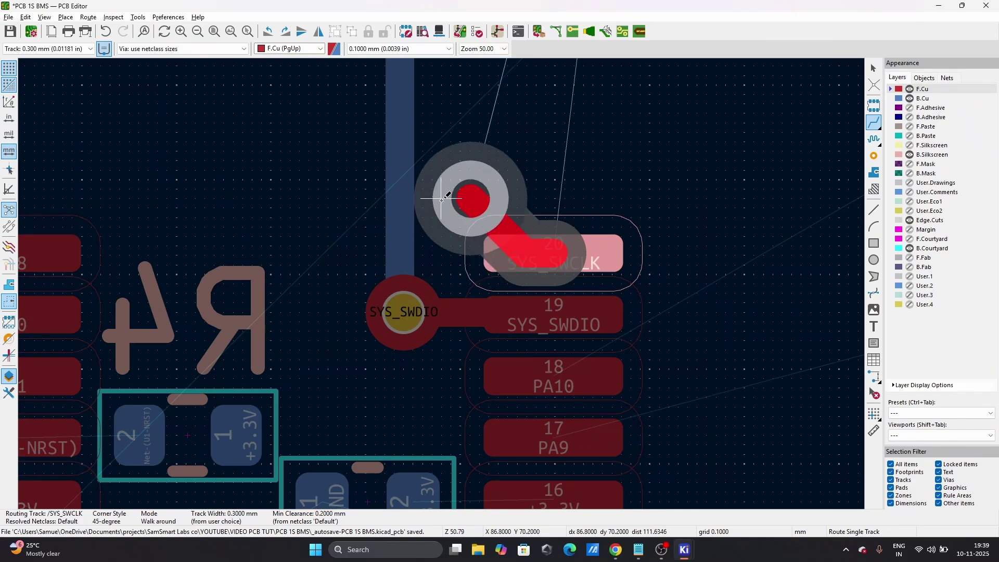
pyautogui.click(442, 199)
pyautogui.scroll(-4, 442, 199)
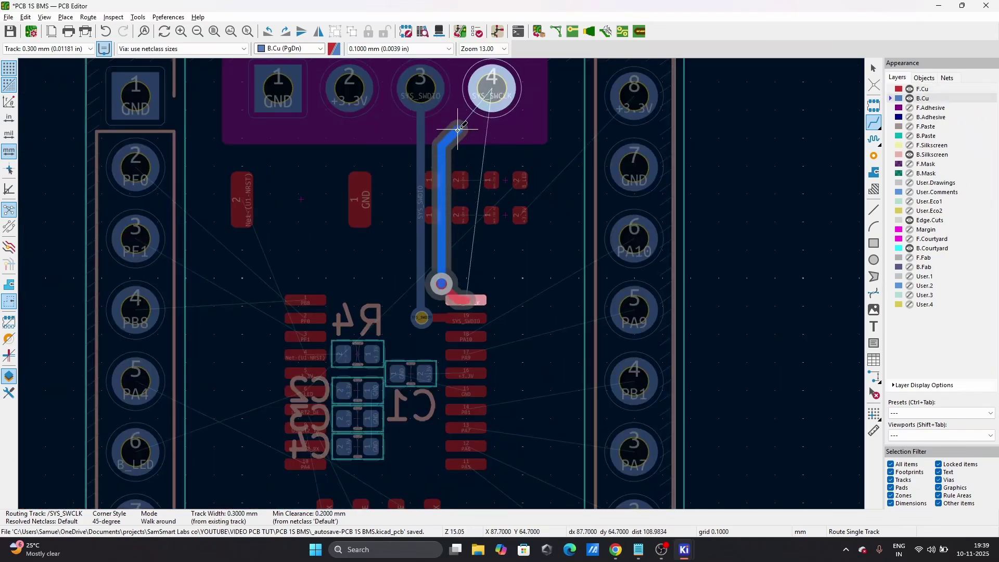
pyautogui.click(489, 89)
# - Move the SYS_SWCLK via to the outer side of U1 pad 20 and straighten its B.Cu track vertically below header pin 4
pyautogui.scroll(5, 442, 283)
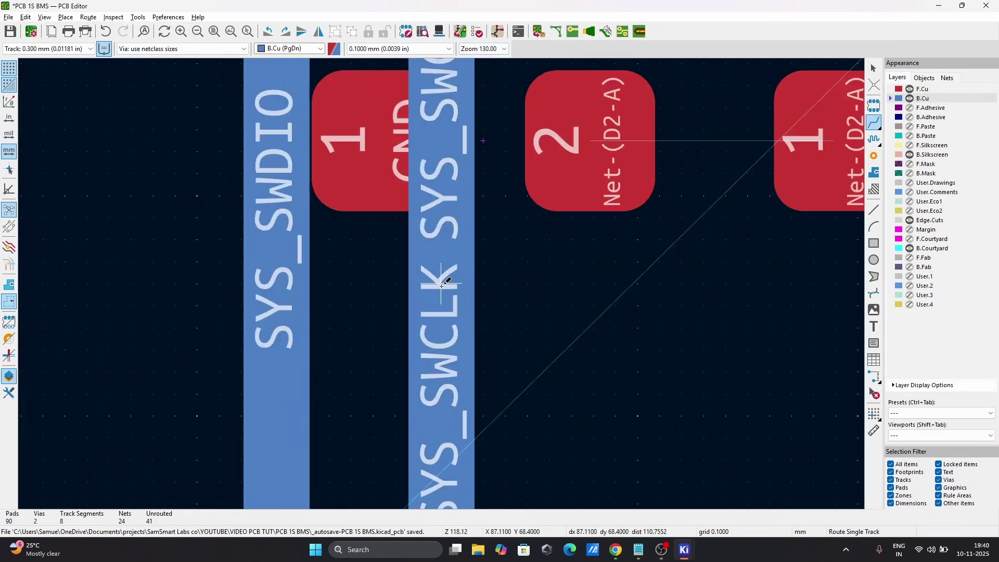
pyautogui.scroll(-5, 442, 284)
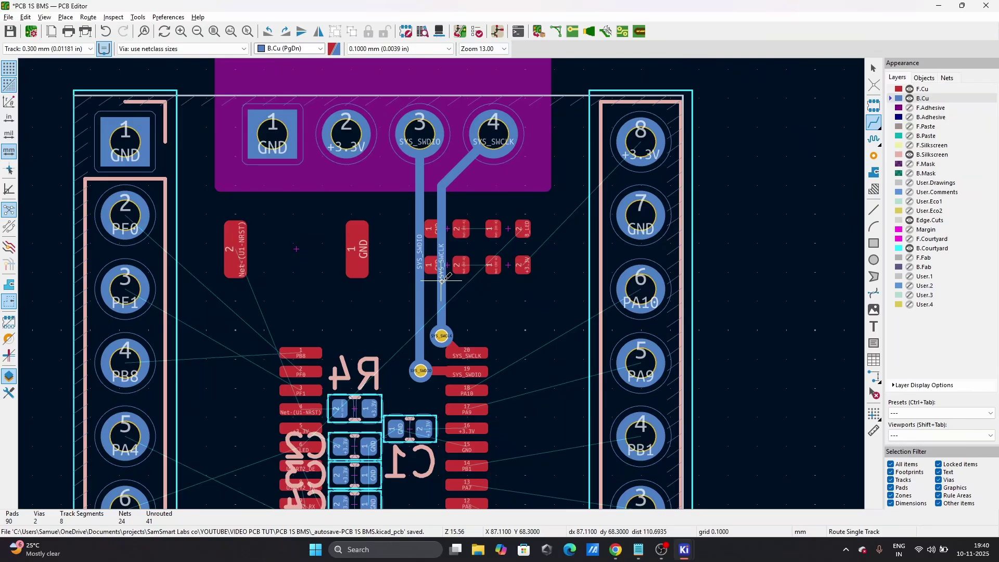
pyautogui.click(442, 336)
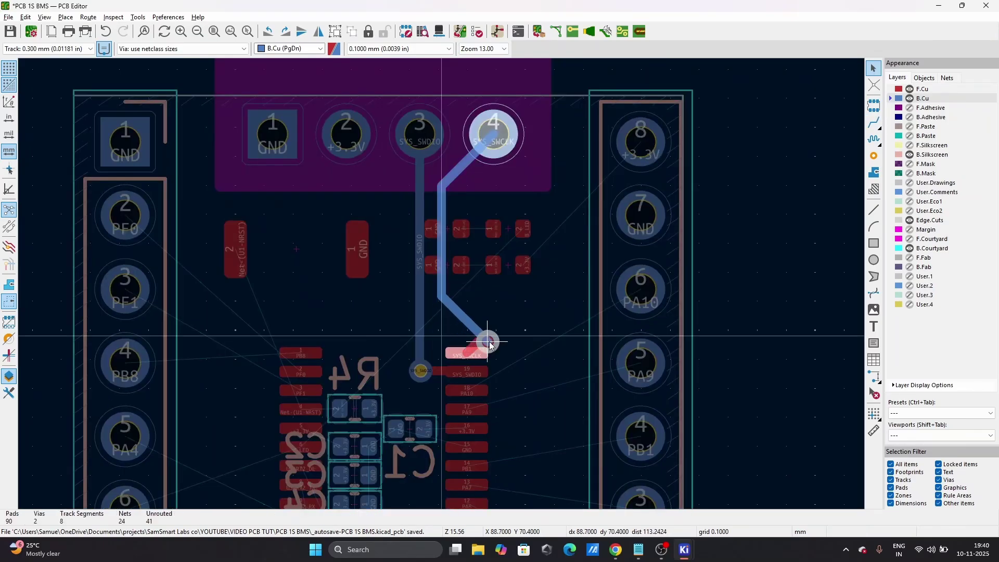
pyautogui.click(503, 355)
pyautogui.press('Escape')
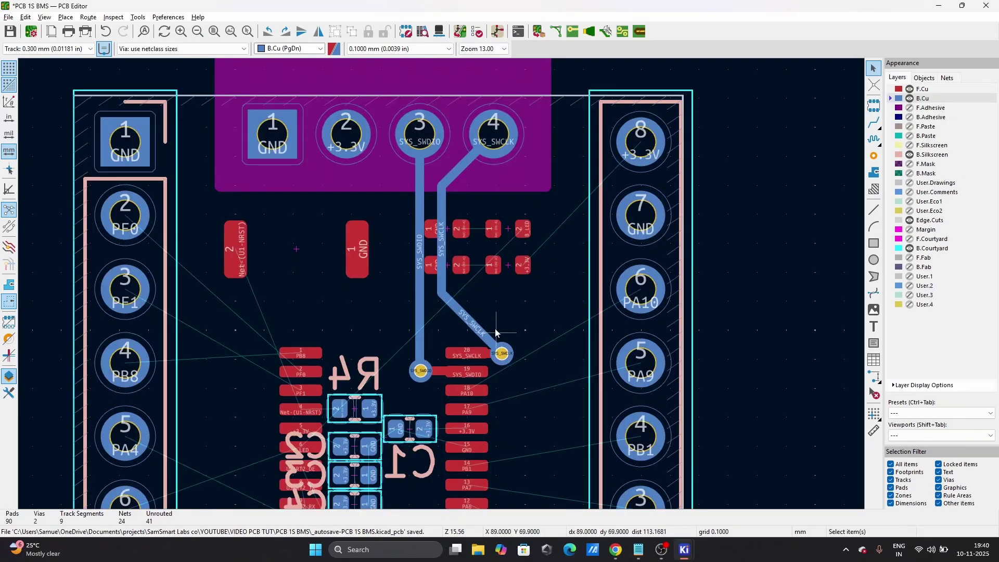
pyautogui.moveTo(442, 289); pyautogui.dragTo(495, 272)
pyautogui.scroll(3, 507, 356)
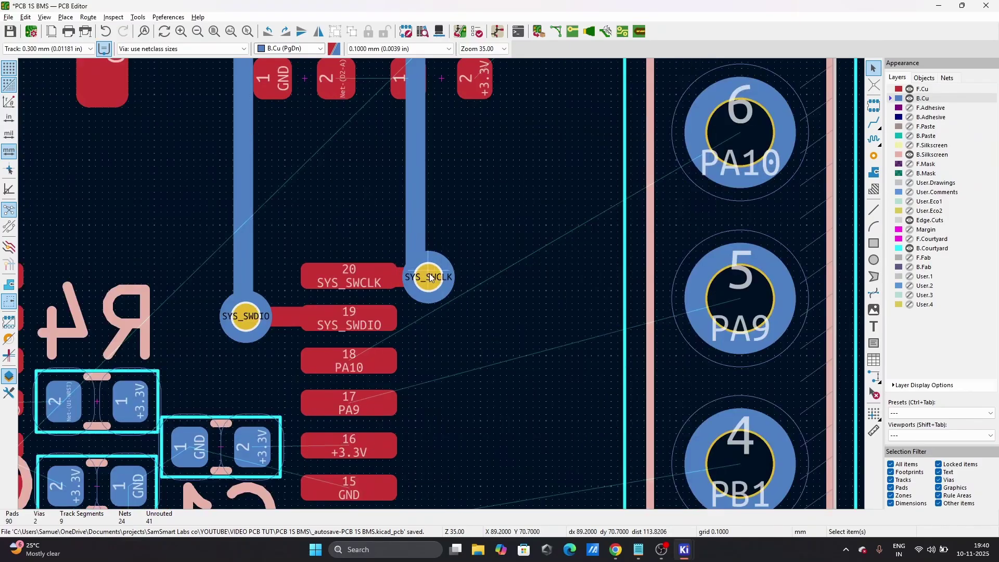
pyautogui.click(428, 288)
pyautogui.press('Escape')
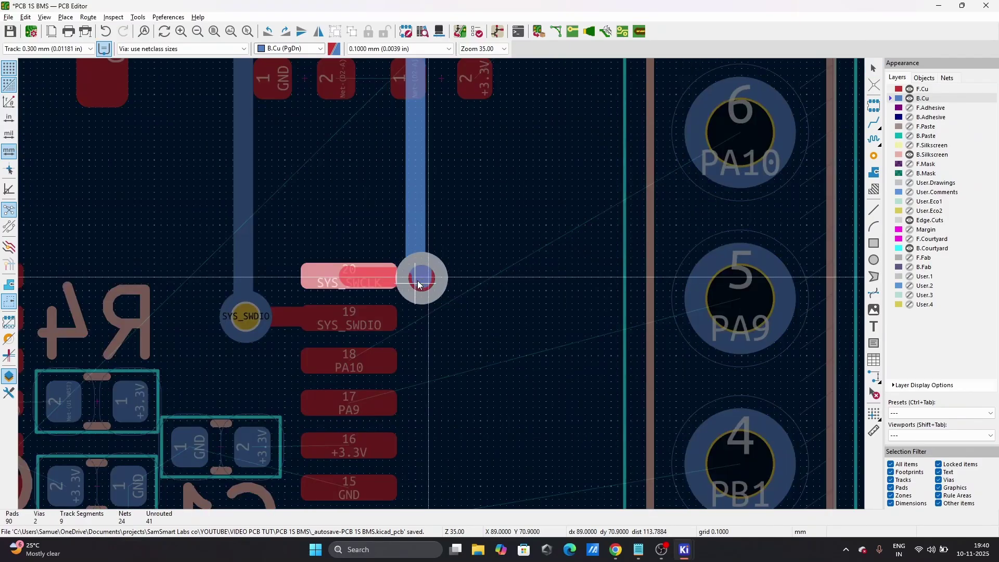
# - Review the routed SYS_SWDIO and SYS_SWCLK tracks against the rest of the board layout
pyautogui.scroll(-6, 418, 271)
pyautogui.scroll(4, 441, 276)
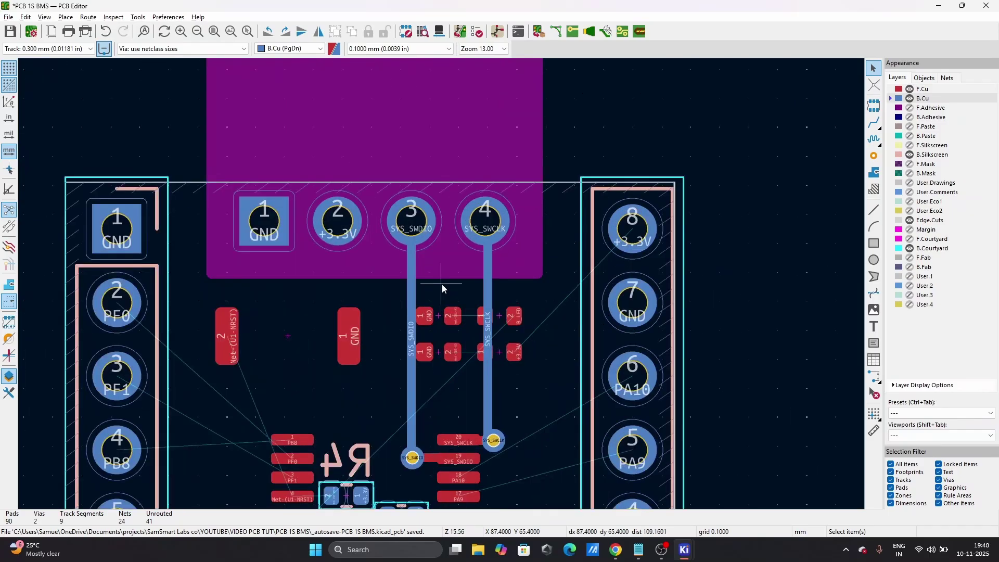
pyautogui.scroll(-5, 442, 284)
pyautogui.scroll(5, 442, 284)
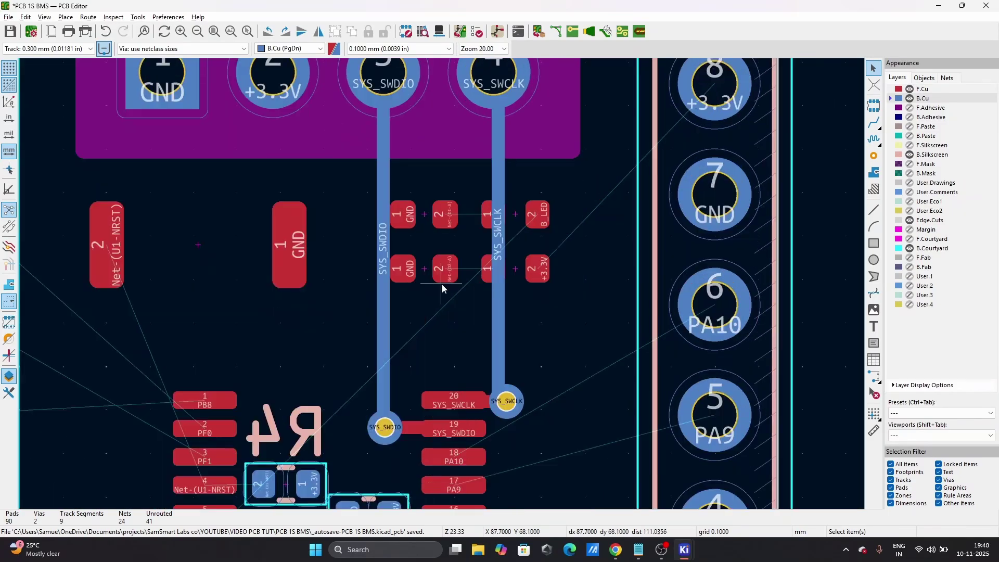
pyautogui.scroll(-5, 441, 284)
pyautogui.scroll(-2, 442, 283)
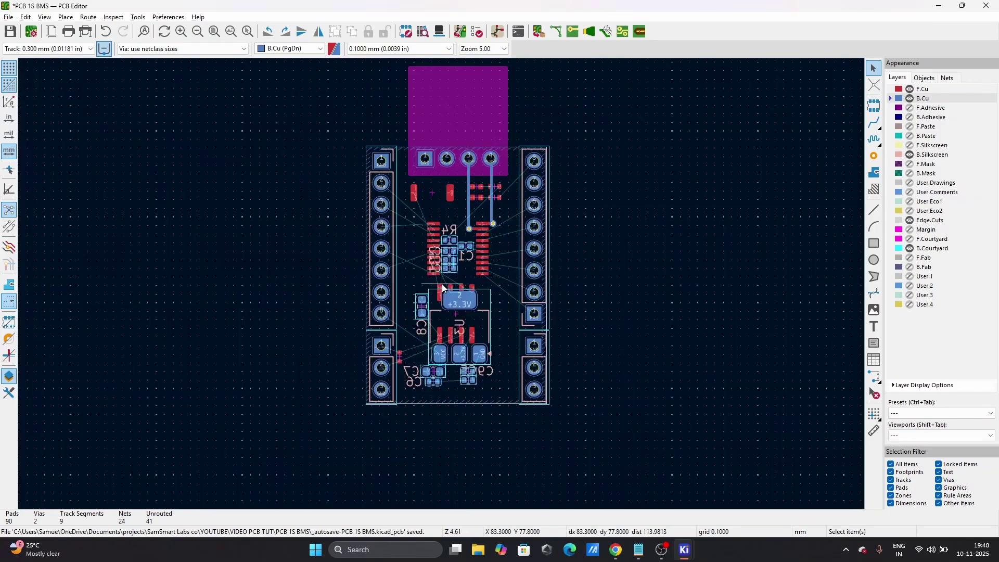
pyautogui.scroll(5, 441, 283)
# - Make F.Cu active and route USART2_RX from U1 pad 9 to pad 1 of the 8-pin IC
pyautogui.click(918, 89)
pyautogui.scroll(-3, 442, 284)
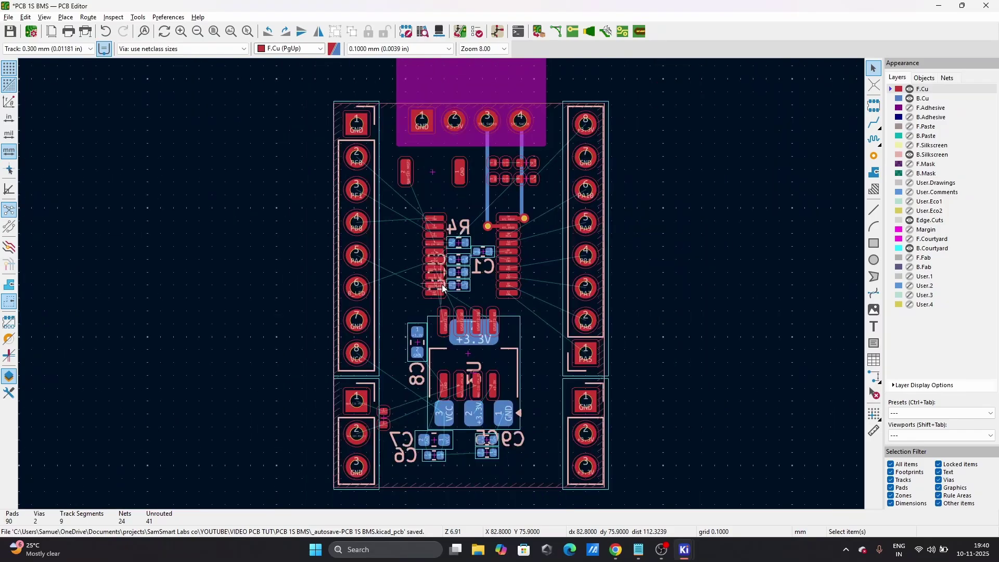
pyautogui.scroll(6, 442, 284)
pyautogui.scroll(-2, 441, 284)
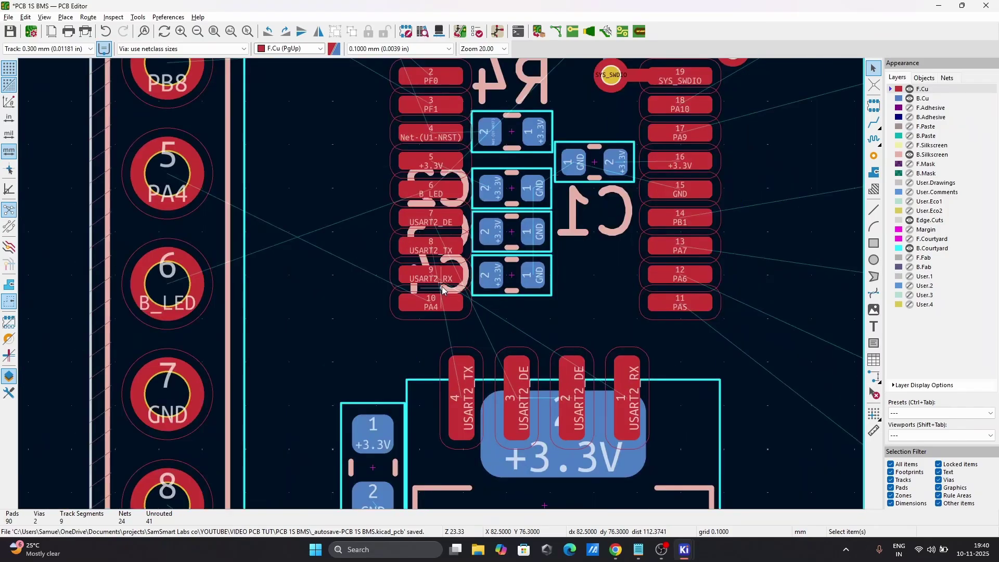
pyautogui.scroll(3, 441, 284)
pyautogui.scroll(-3, 442, 284)
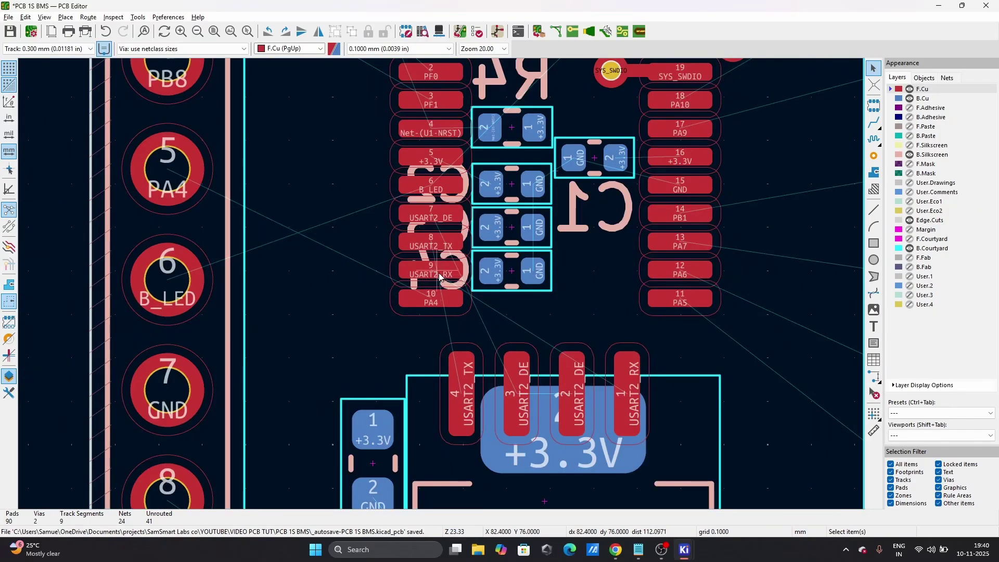
pyautogui.press('x')
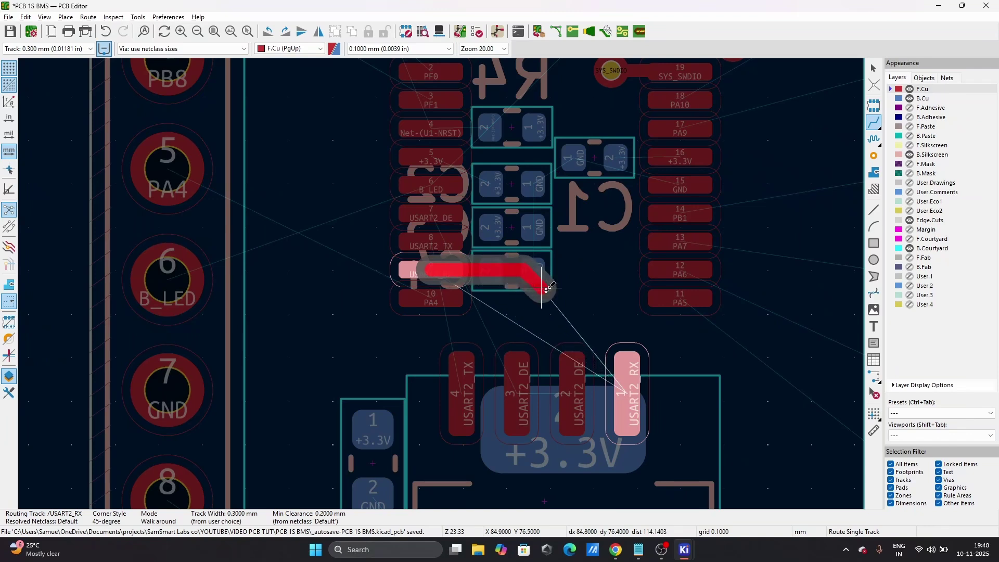
pyautogui.click(613, 347)
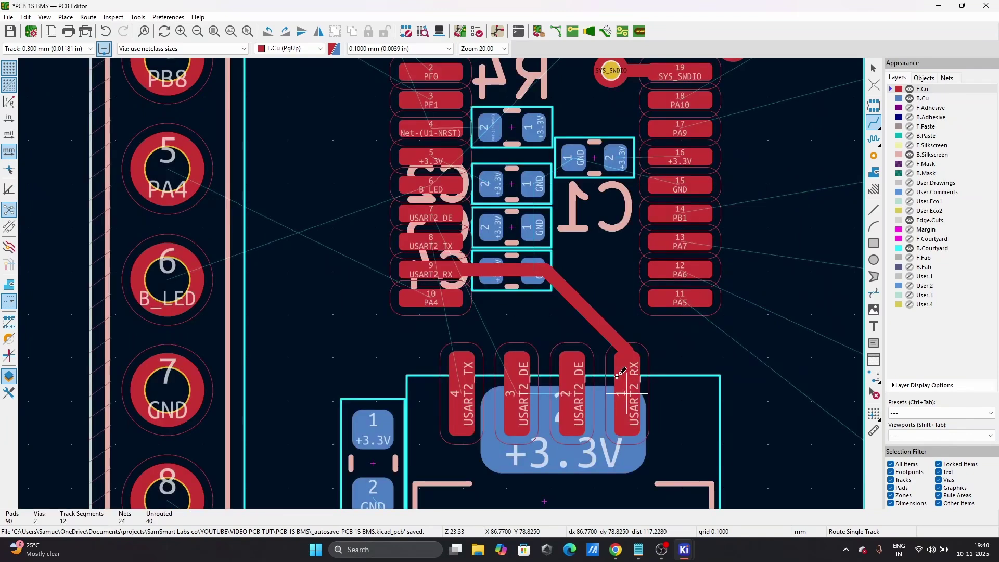
# - Connect USART2_DE pads 2 and 3 of the 8-pin IC with a short F.Cu track
pyautogui.click(438, 244)
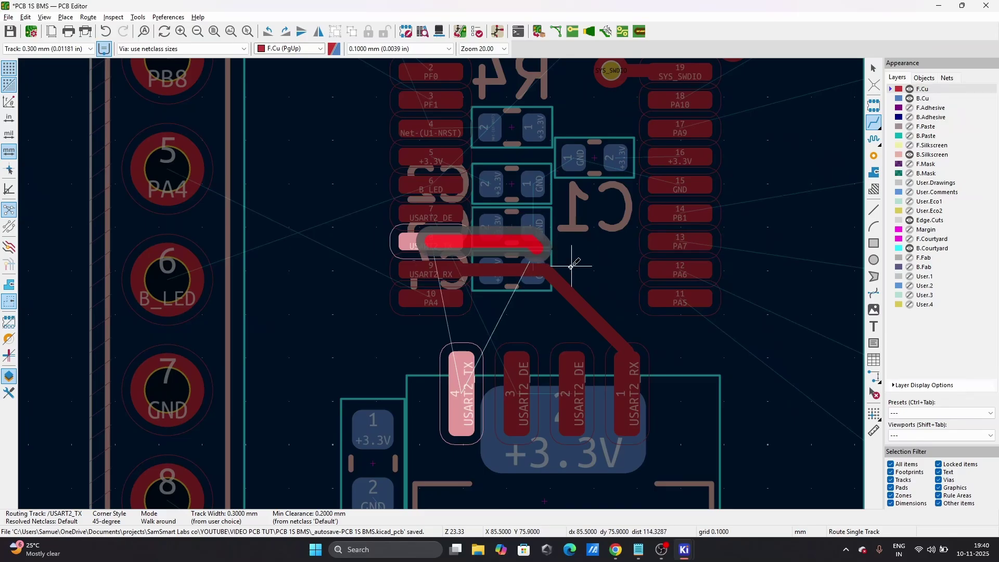
pyautogui.press('Escape')
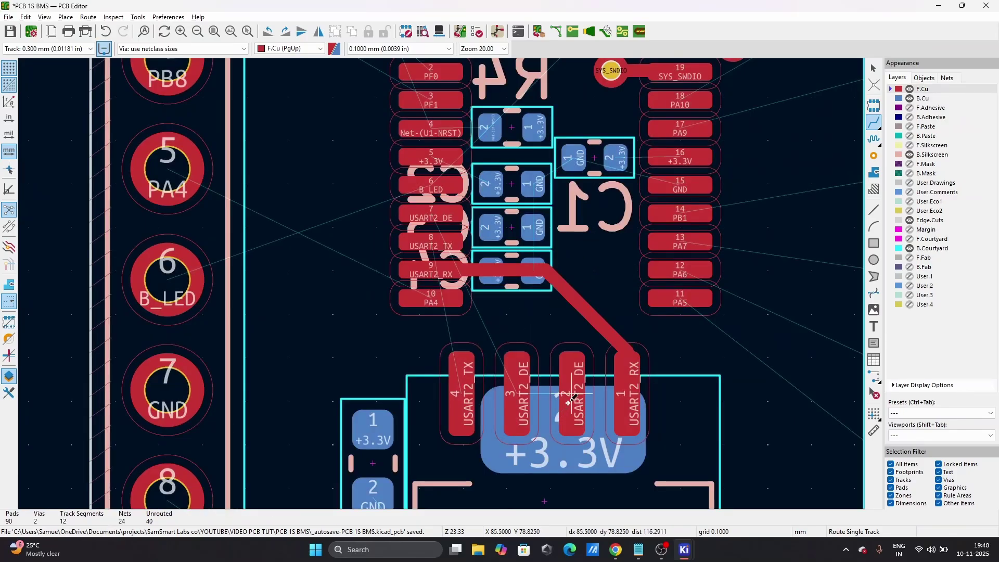
pyautogui.click(570, 400)
pyautogui.click(544, 388)
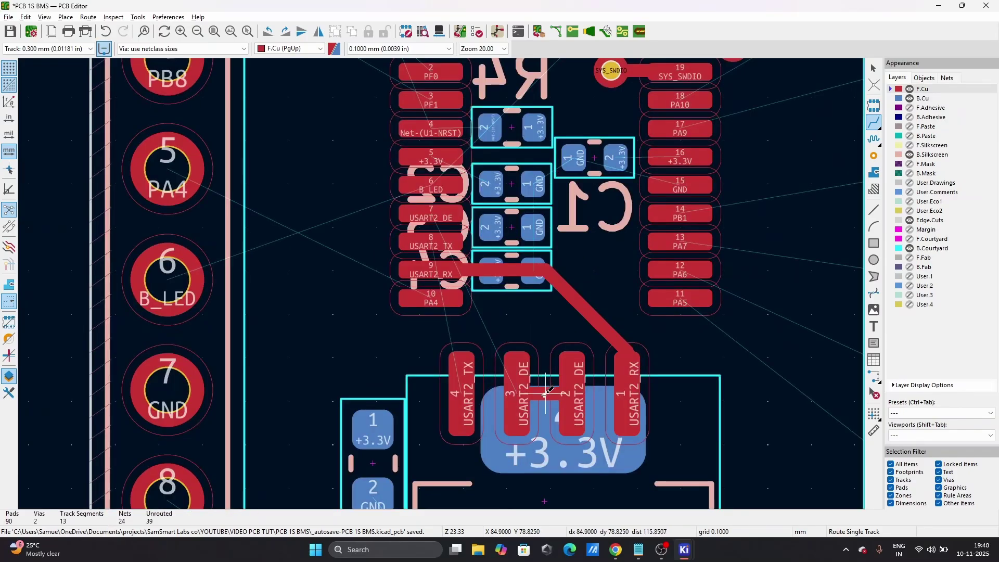
# - Route USART2_DE from the link between IC pads 2 and 3 to U1 pad 7 over B.Cu with two vias, and adjust the B.Cu segment
pyautogui.click(545, 395)
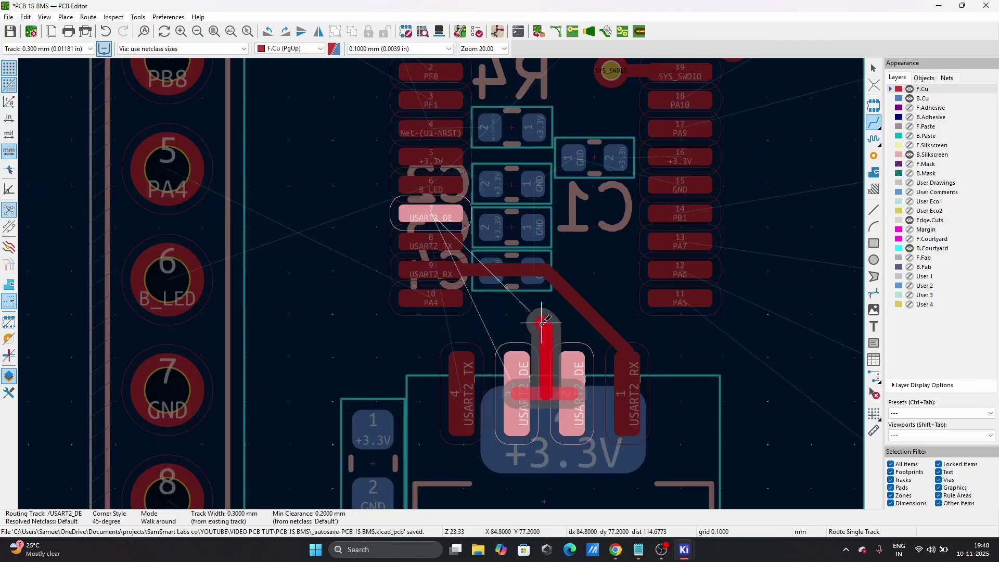
pyautogui.press('v')
pyautogui.click(542, 323)
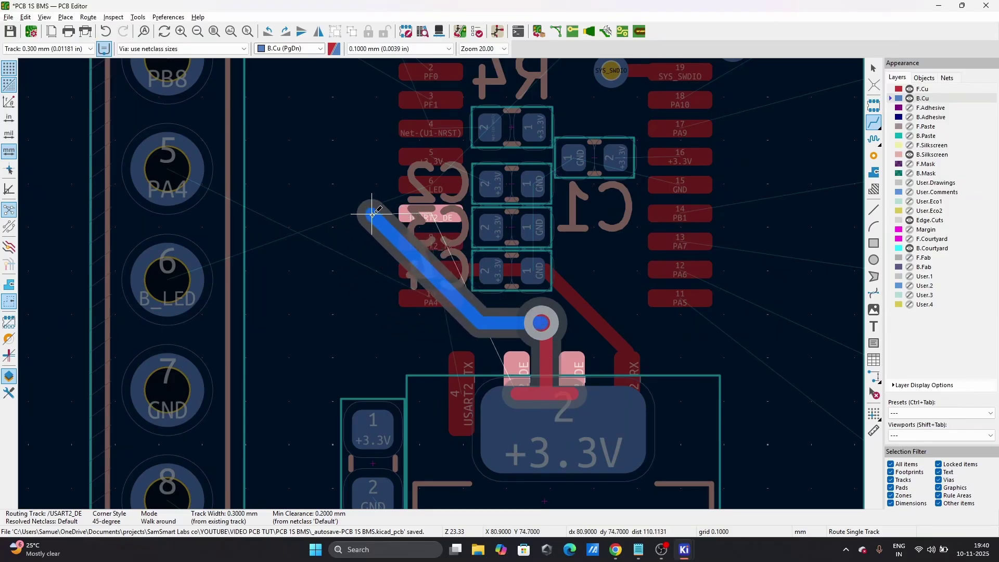
pyautogui.press('v')
pyautogui.click(372, 213)
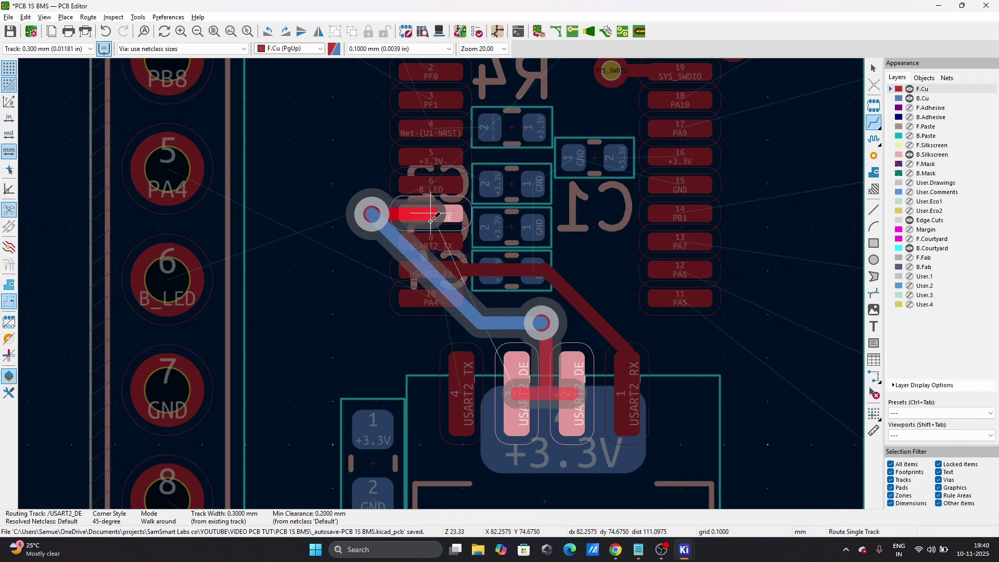
pyautogui.press('Escape')
pyautogui.press('Escape')
pyautogui.moveTo(501, 325); pyautogui.dragTo(493, 298)
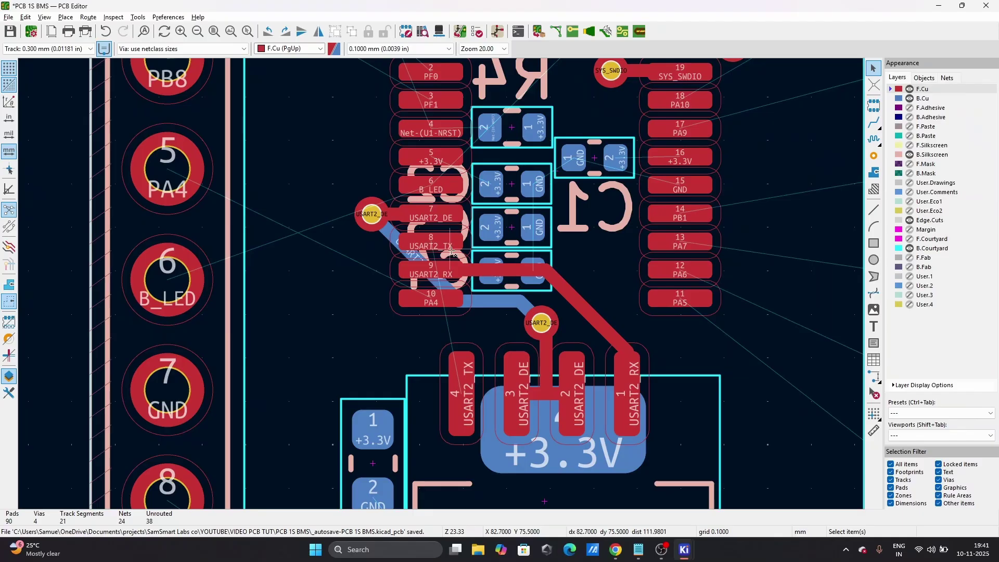
# - Undo the USART2_DE and USART2_RX tracks between U1 and the 8-pin IC
pyautogui.hotkey('ctrl', 'z')
pyautogui.hotkey('ctrl', 'z')
pyautogui.hotkey('ctrl', 'z')
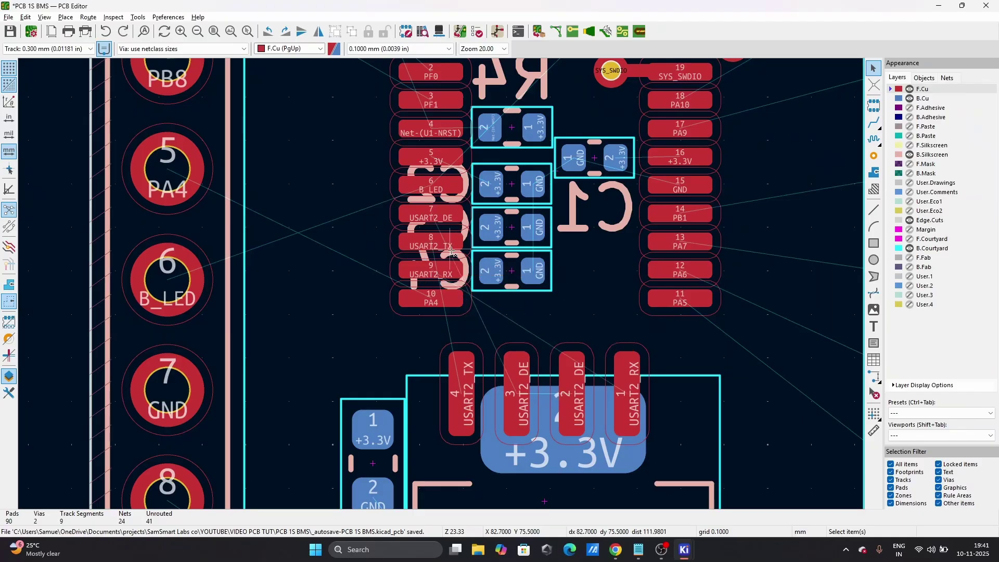
pyautogui.scroll(-3, 441, 284)
pyautogui.scroll(6, 442, 285)
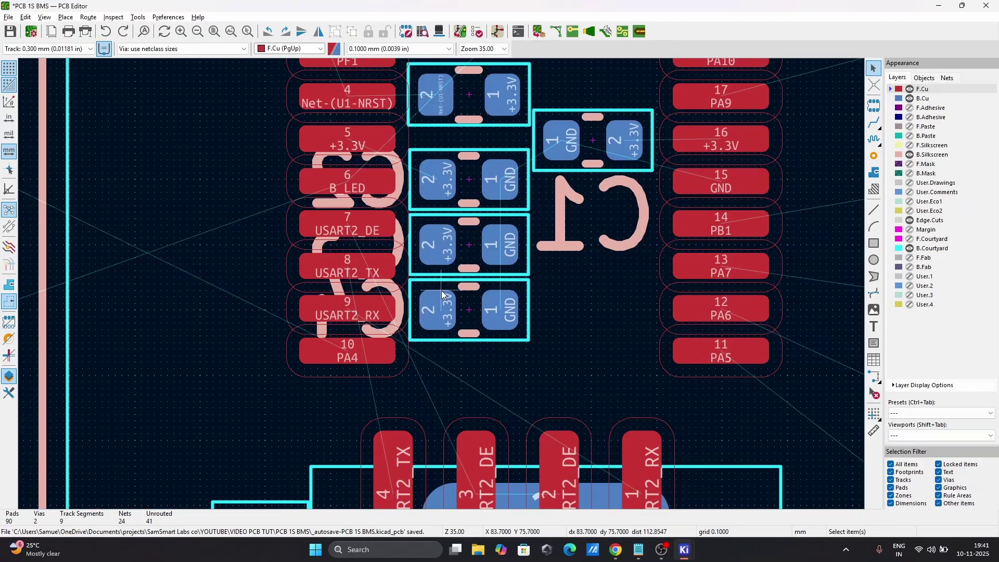
pyautogui.press('x')
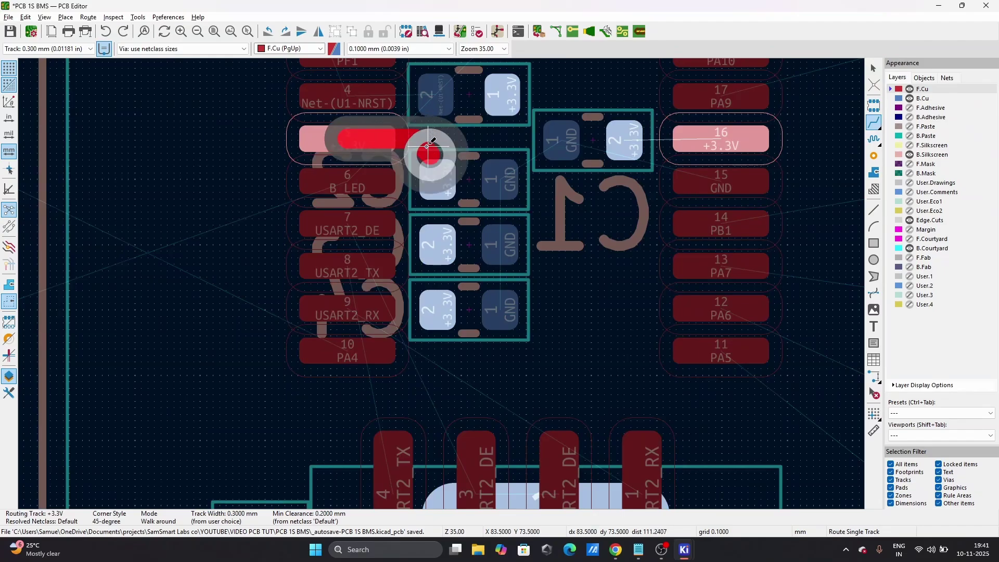
pyautogui.press('Escape')
pyautogui.press('Escape')
# - Move capacitors C2, C3 and C4 together slightly down towards the 8-pin IC to make room for vias beside U1 pad 5
pyautogui.click(476, 191)
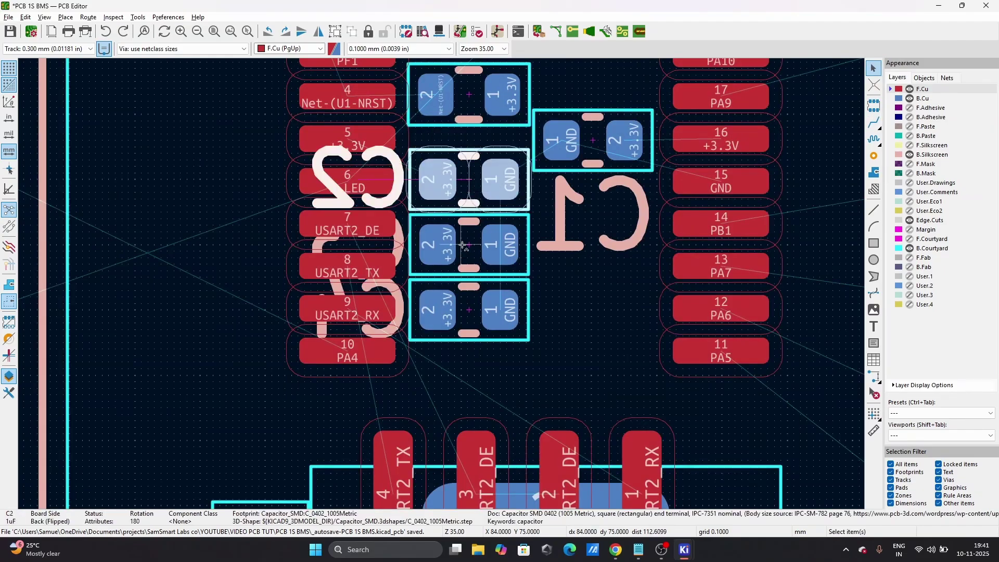
pyautogui.keyDown('shift'); pyautogui.click(463, 245); pyautogui.keyUp('shift')
pyautogui.keyDown('shift'); pyautogui.click(466, 299); pyautogui.keyUp('shift')
pyautogui.press('m')
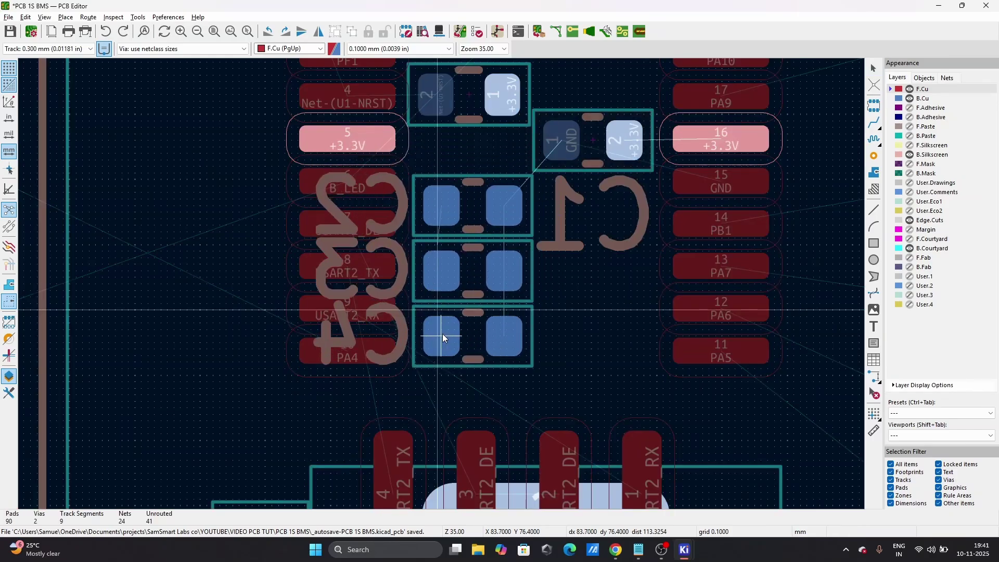
pyautogui.click(442, 337)
pyautogui.scroll(-5, 442, 337)
pyautogui.scroll(4, 443, 287)
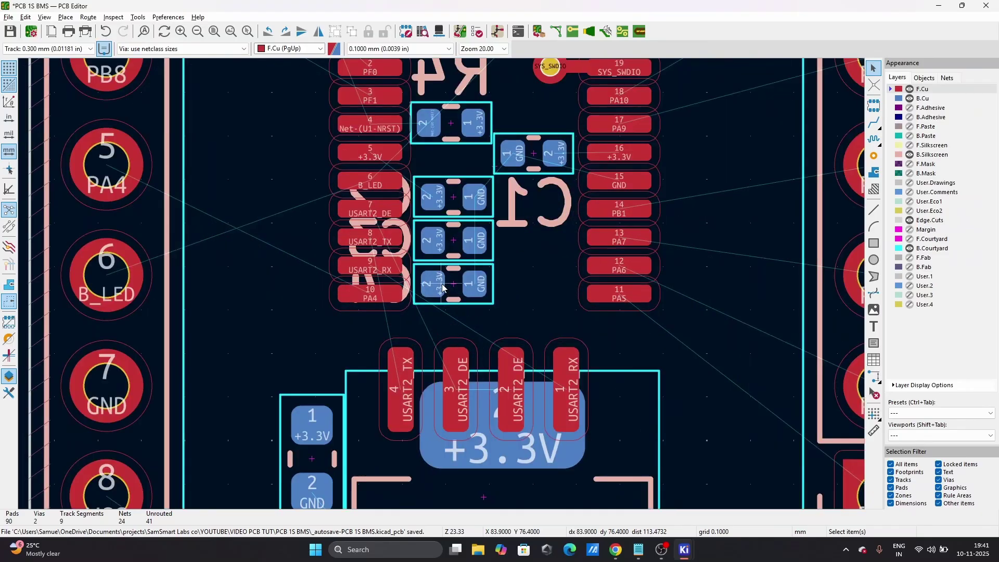
# - Route +3.3V from U1 pad 5 on F.Cu through a via above C2 and down to C2 pad 2 on B.Cu
pyautogui.scroll(3, 411, 161)
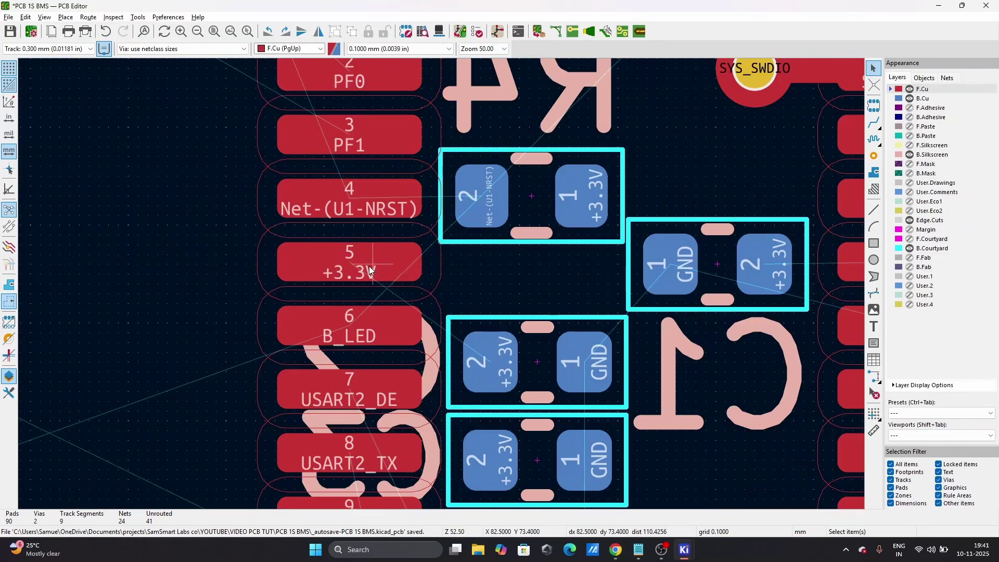
pyautogui.press('x')
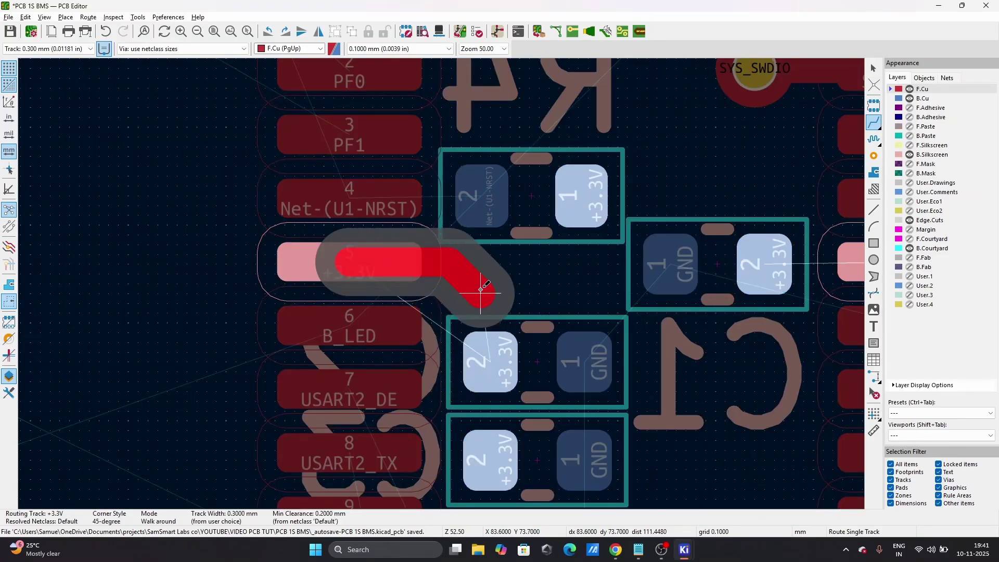
pyautogui.press('v')
pyautogui.click(477, 285)
pyautogui.click(490, 362)
pyautogui.scroll(-3, 490, 362)
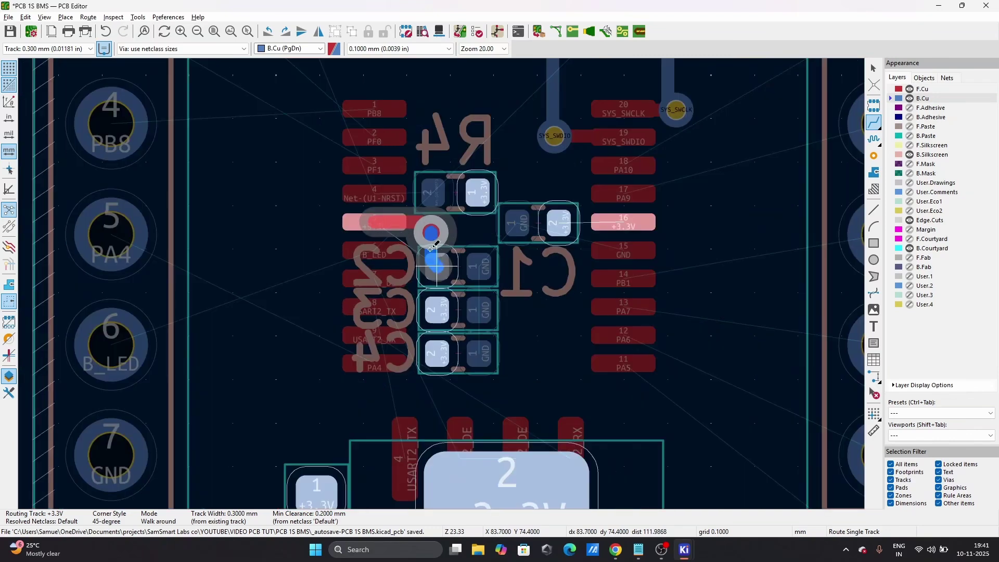
# - Join the +3.3V pads and the GND pads of C2, C3 and C4 with two vertical B.Cu tracks
pyautogui.press('pageup')
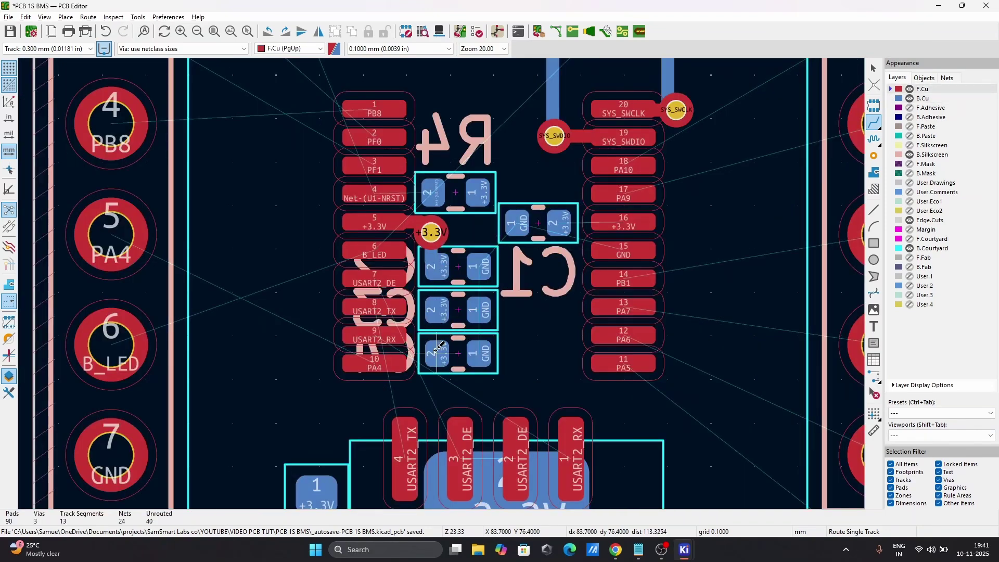
pyautogui.click(436, 351)
pyautogui.click(437, 265)
pyautogui.scroll(-1, 438, 270)
pyautogui.scroll(2, 442, 283)
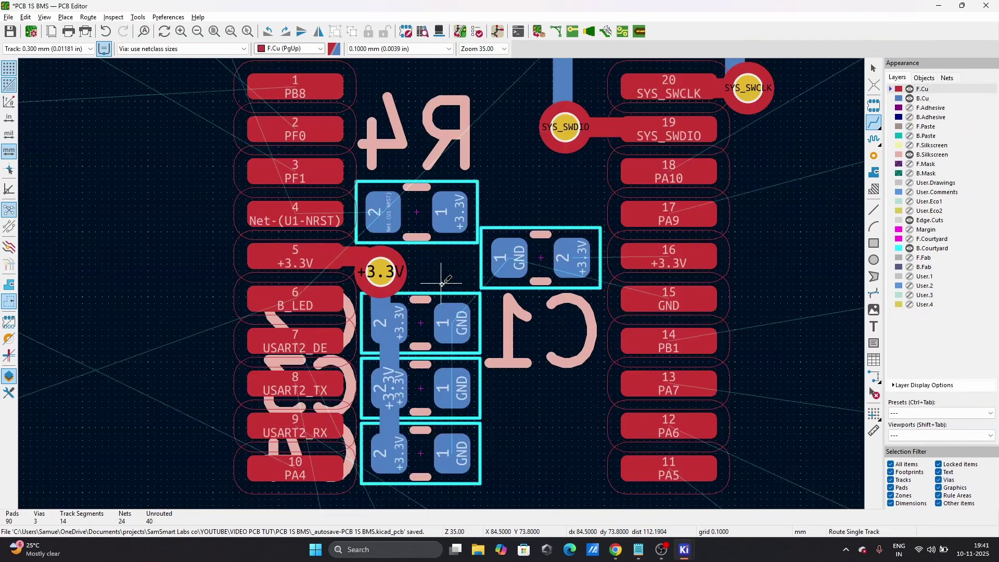
pyautogui.click(456, 437)
pyautogui.click(456, 321)
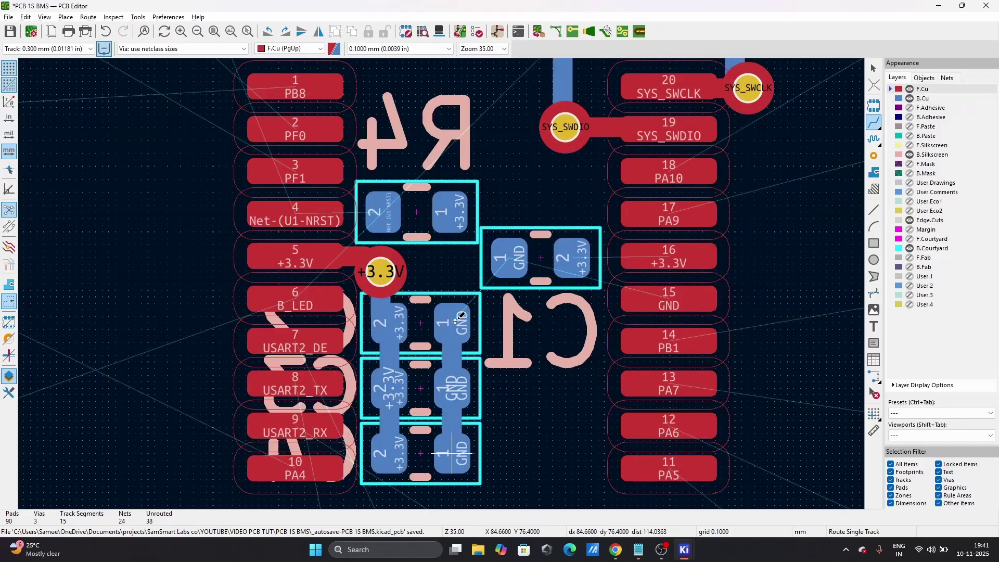
# - Run a short GND track from C2 pad 1 to a via above it and connect C1 pad 1 to that via on B.Cu
pyautogui.click(456, 327)
pyautogui.press('v')
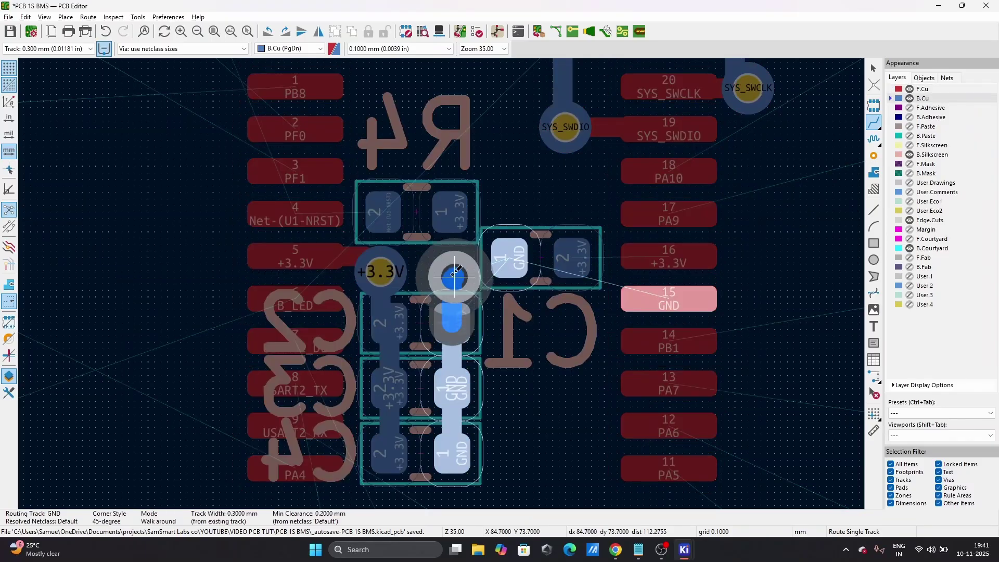
pyautogui.click(453, 271)
pyautogui.press('Escape')
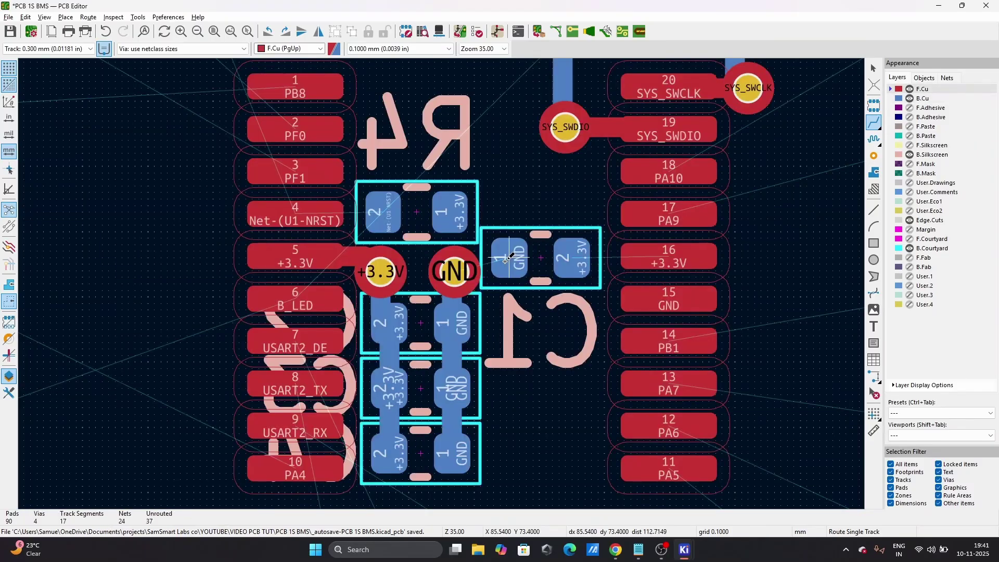
pyautogui.click(507, 259)
pyautogui.click(454, 271)
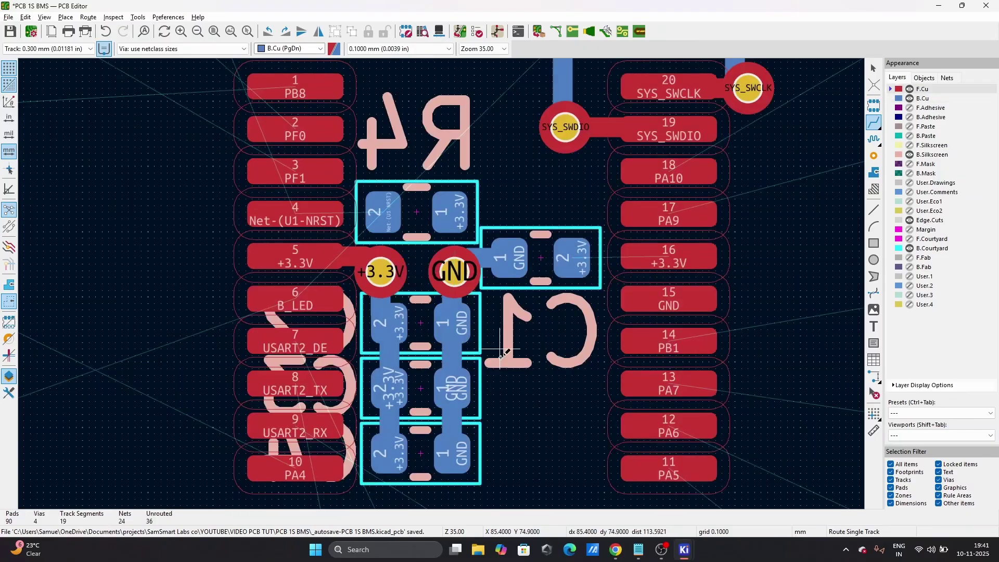
pyautogui.scroll(-3, 441, 284)
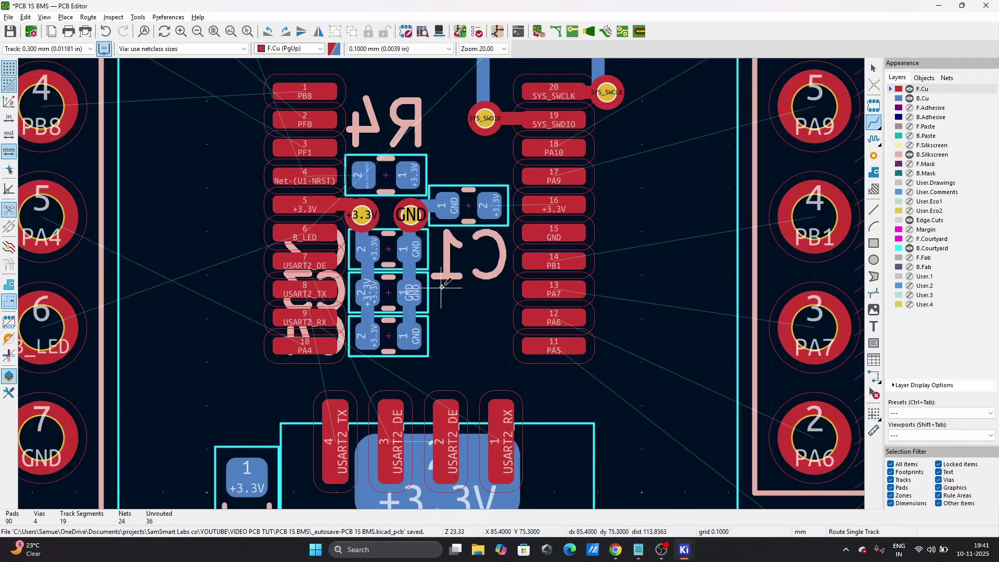
pyautogui.click(874, 156)
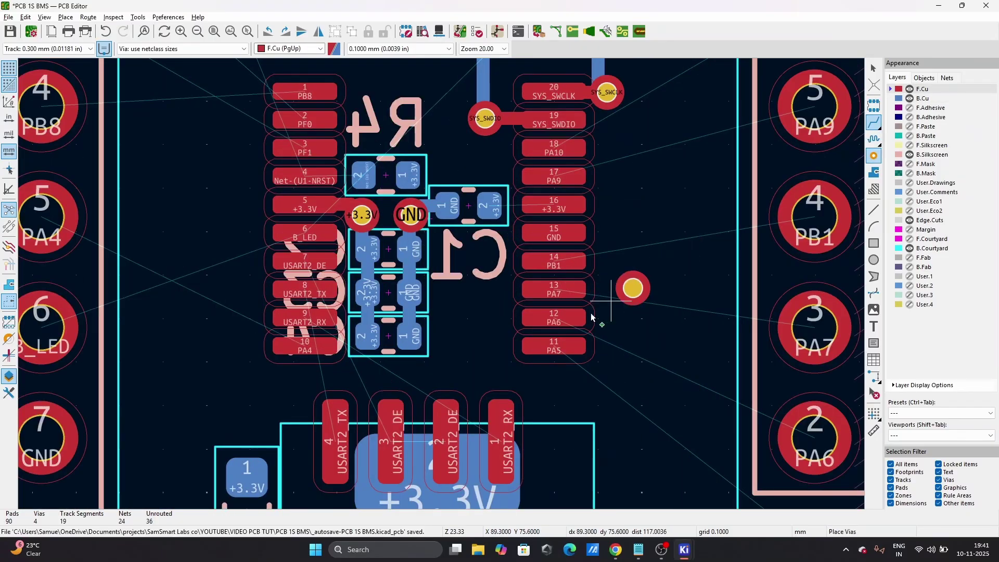
pyautogui.scroll(3, 446, 340)
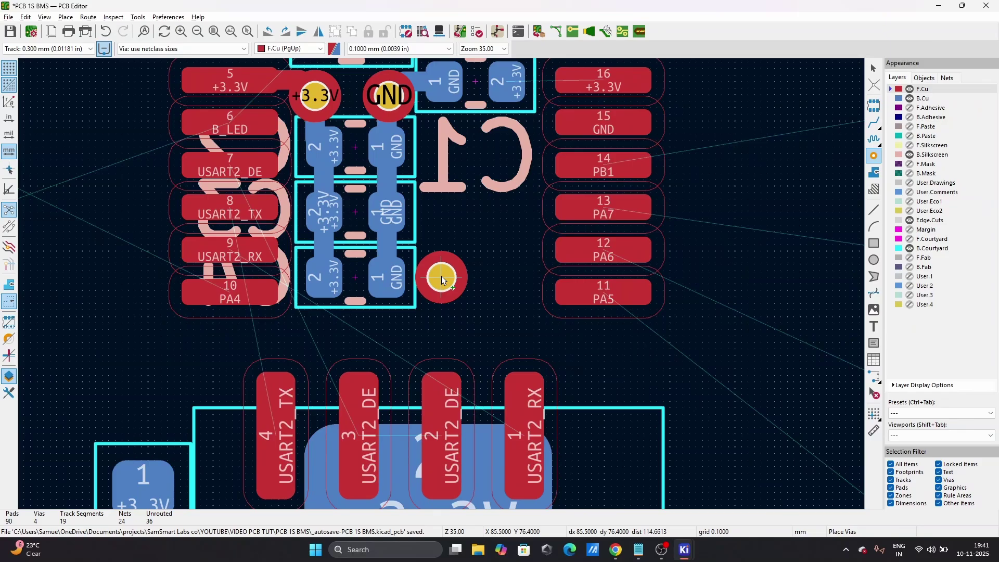
pyautogui.press('Escape')
# - Move R4 above U1 pad 1, flip it to F.Cu and rotate it 180 degrees so pad 2 faces the NRST side
pyautogui.scroll(-3, 441, 281)
pyautogui.scroll(3, 421, 188)
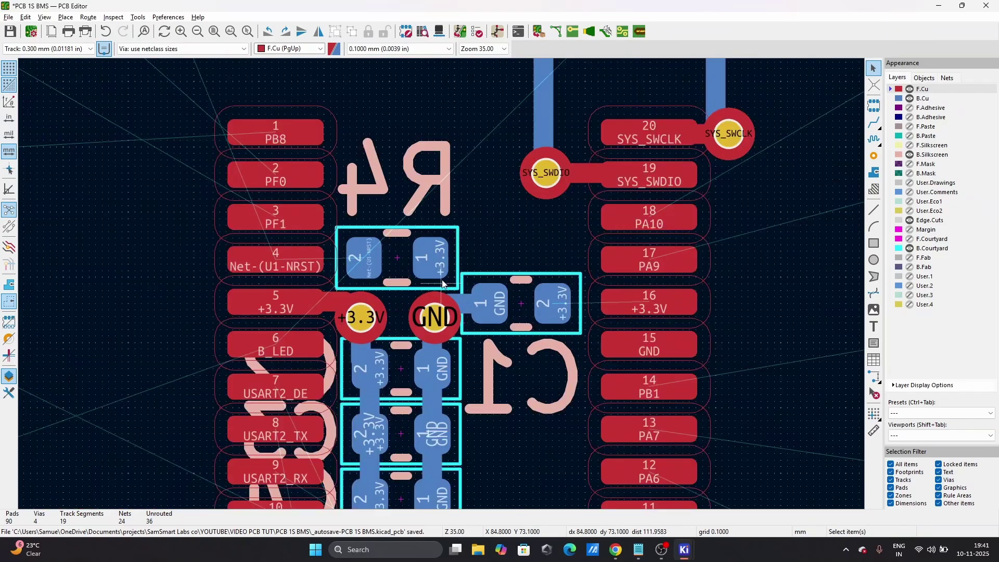
pyautogui.scroll(2, 443, 284)
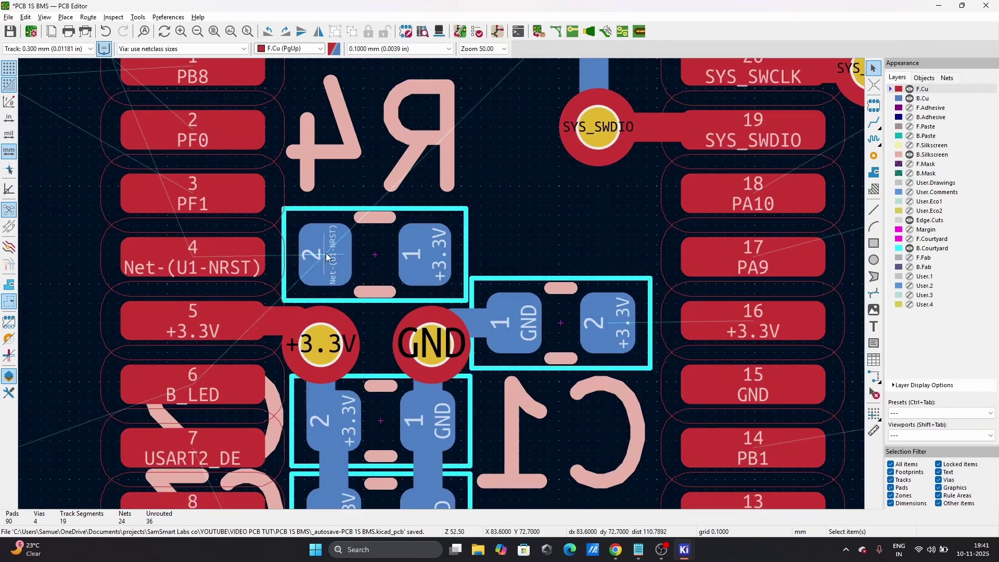
pyautogui.scroll(-4, 325, 253)
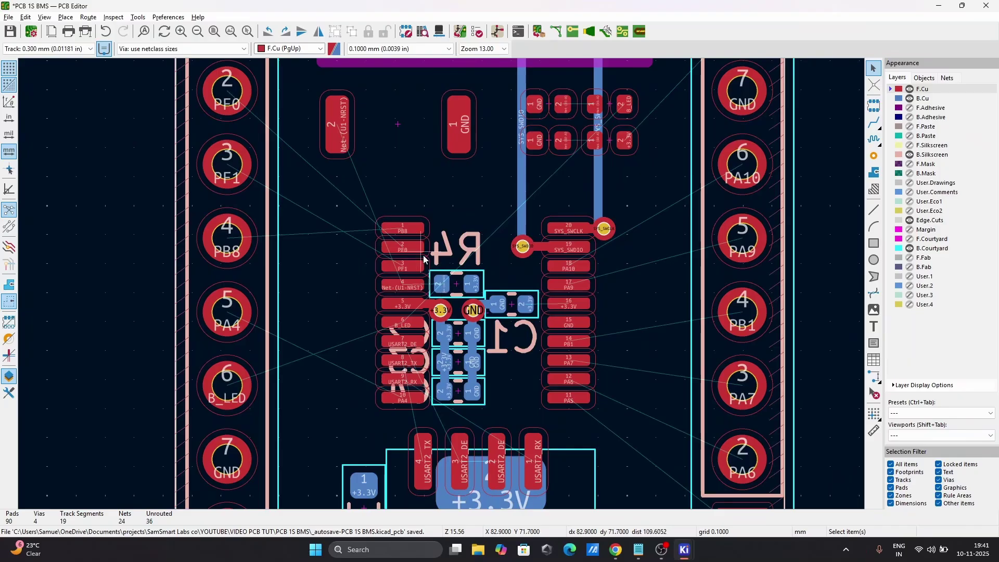
pyautogui.click(456, 281)
pyautogui.moveTo(456, 291); pyautogui.dragTo(393, 183)
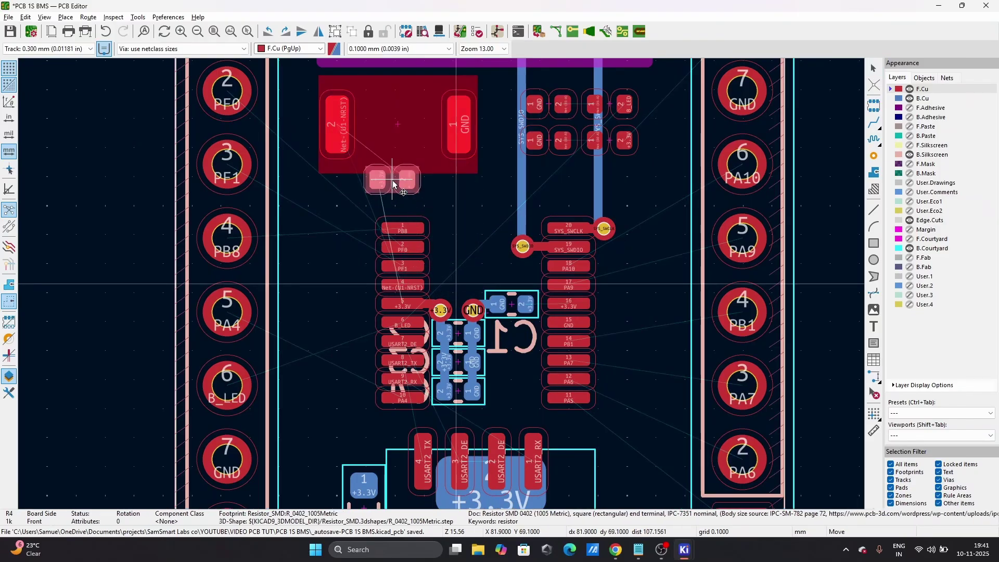
pyautogui.press('f')
pyautogui.scroll(3, 398, 191)
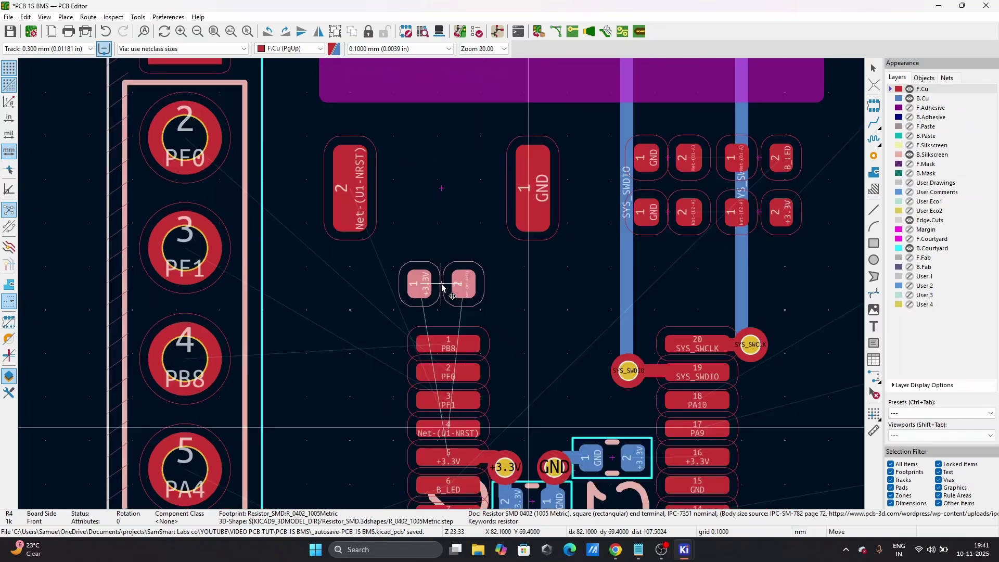
pyautogui.press('r')
pyautogui.press('r')
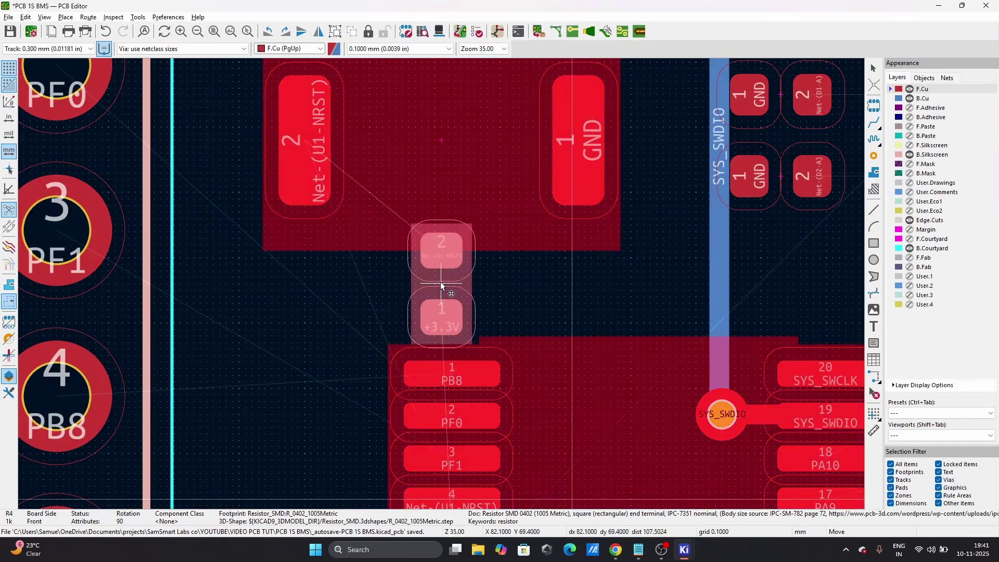
pyautogui.click(442, 285)
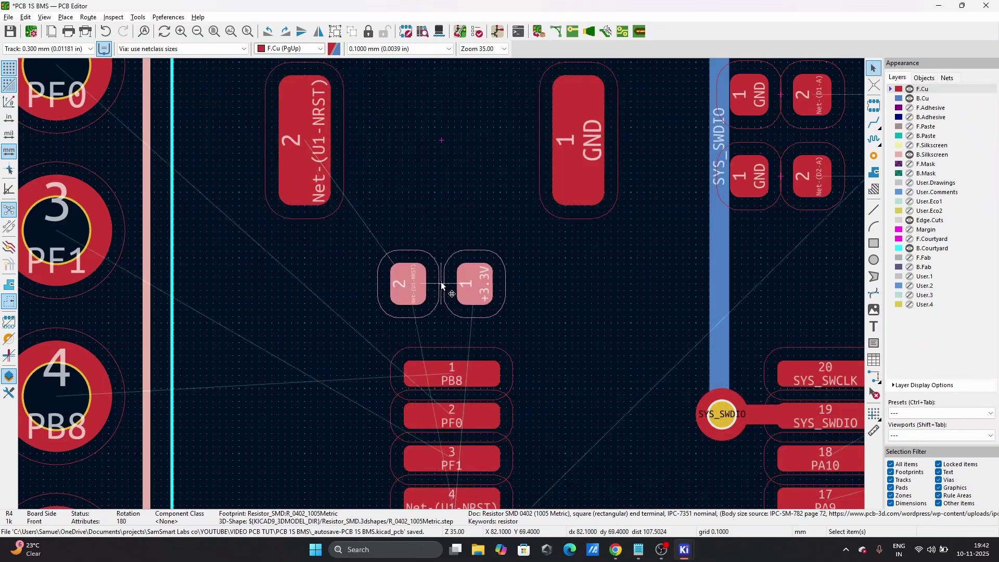
# - Route Net-(U1-NRST) on F.Cu from R4 pad 2 to pad 2 of the two-pad component above it
pyautogui.press('x')
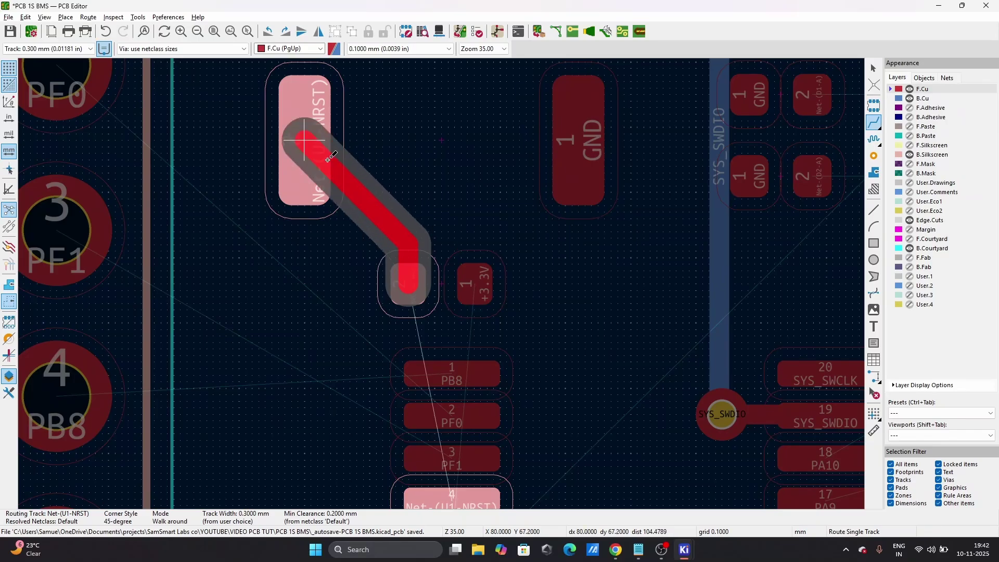
pyautogui.click(306, 140)
pyautogui.scroll(-4, 468, 326)
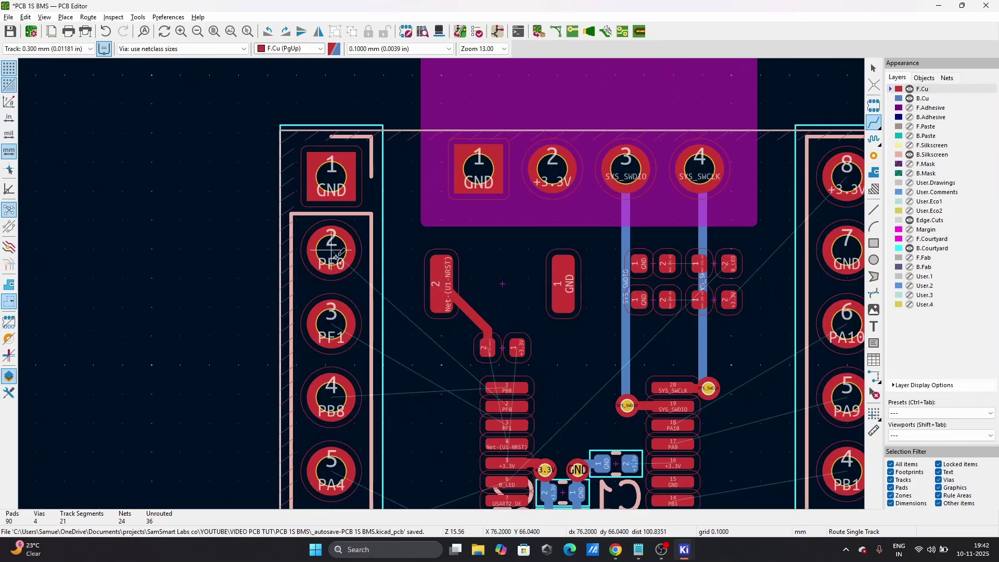
pyautogui.scroll(5, 505, 411)
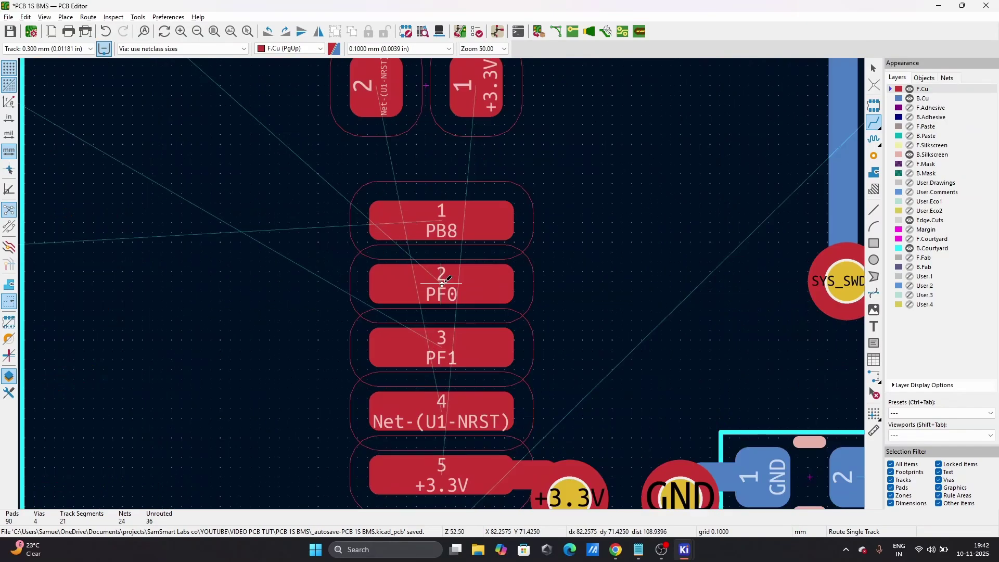
pyautogui.press('Escape')
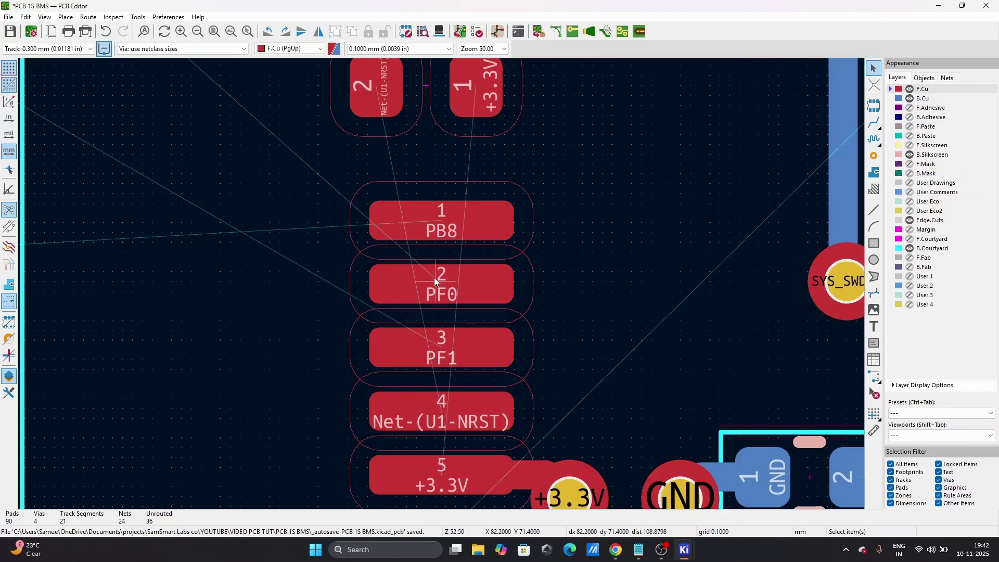
# - Switch to the Schematic Editor and view the whole schematic sheet
pyautogui.scroll(-2, 435, 298)
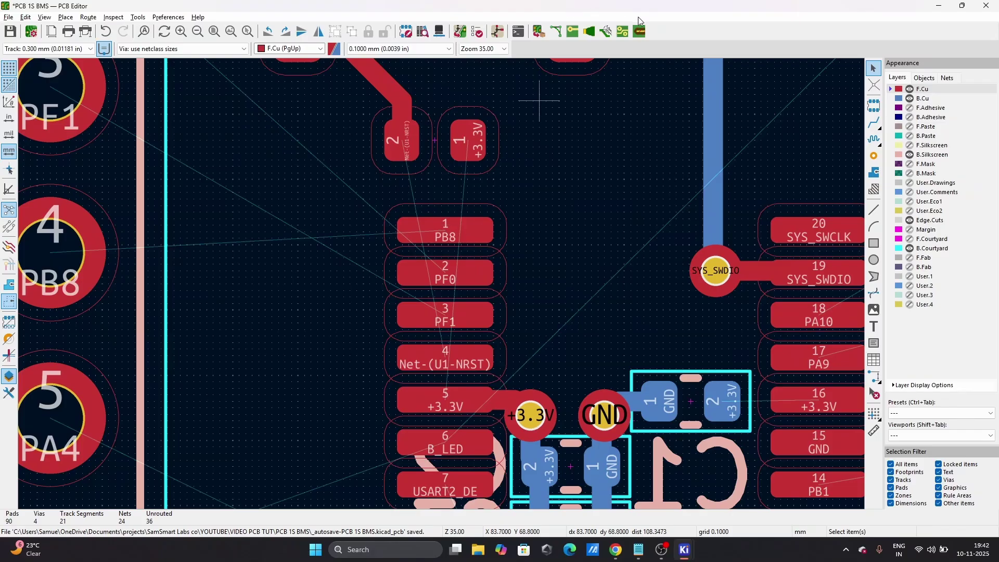
pyautogui.click(495, 32)
pyautogui.scroll(-8, 491, 314)
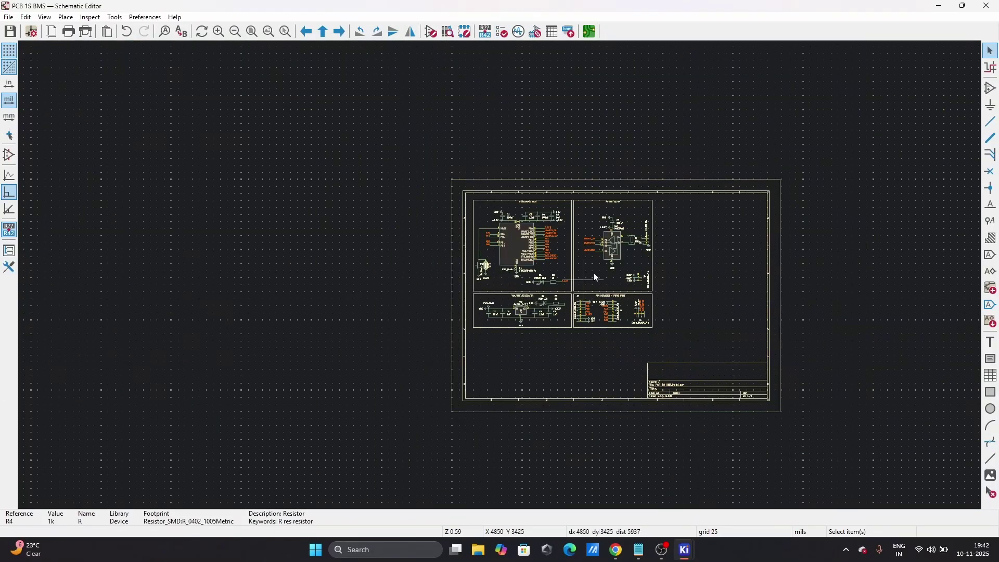
# - Swap the PB8 and PF0 net labels on pins 4 and 2 of header J2 in the schematic
pyautogui.scroll(8, 606, 311)
pyautogui.scroll(2, 464, 283)
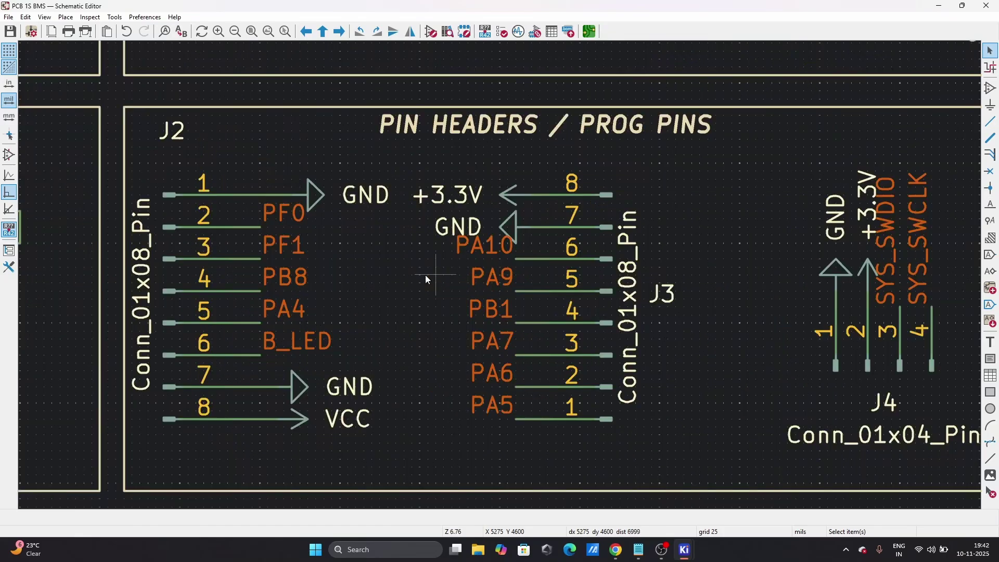
pyautogui.click(284, 279)
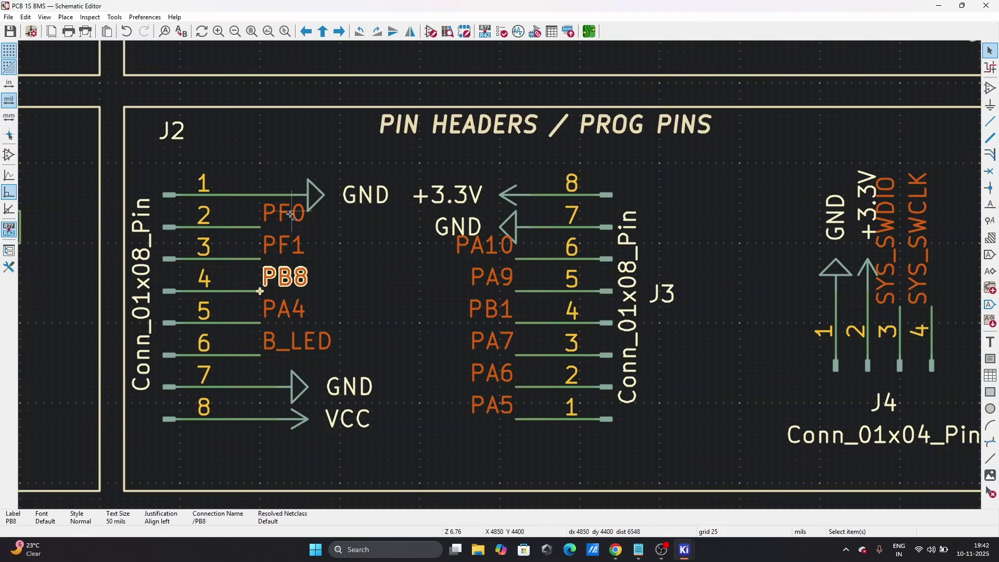
pyautogui.keyDown('shift'); pyautogui.click(290, 214); pyautogui.keyUp('shift')
pyautogui.rightClick(290, 214)
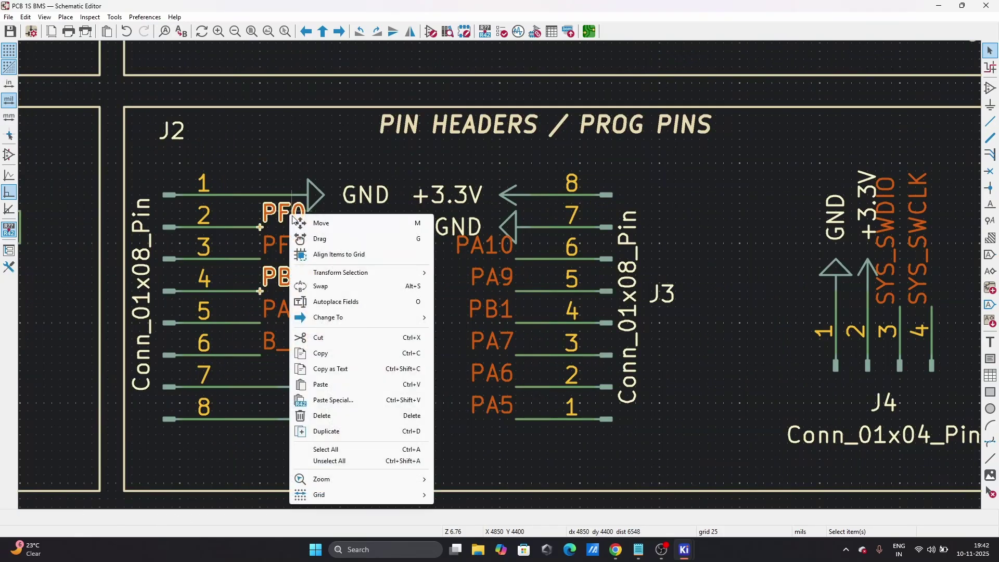
pyautogui.click(327, 286)
# - Swap the PF1 and PF0 net labels on J2 pins 3 and 4 and save the schematic
pyautogui.click(285, 256)
pyautogui.keyDown('shift'); pyautogui.click(286, 284); pyautogui.keyUp('shift')
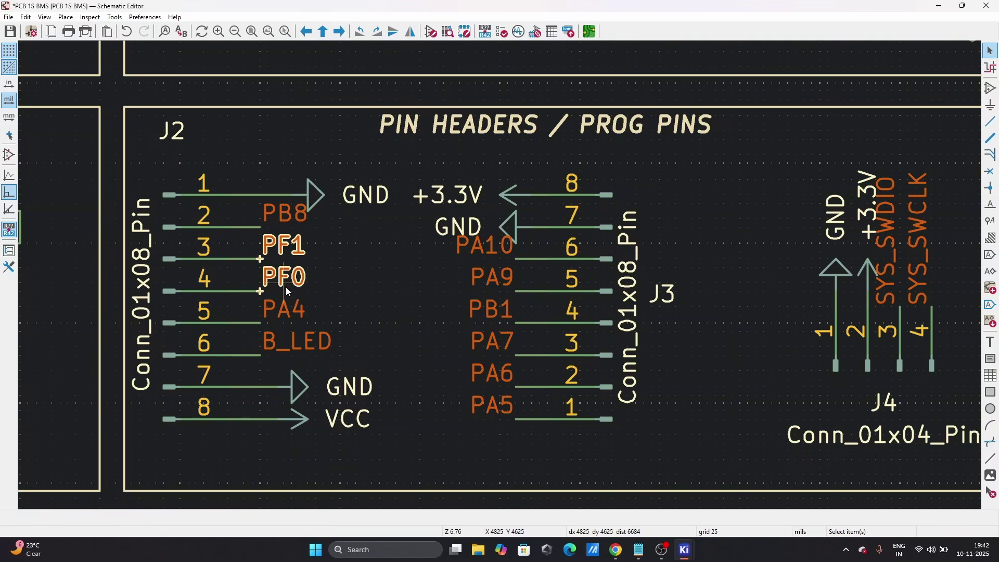
pyautogui.rightClick(287, 248)
pyautogui.click(333, 320)
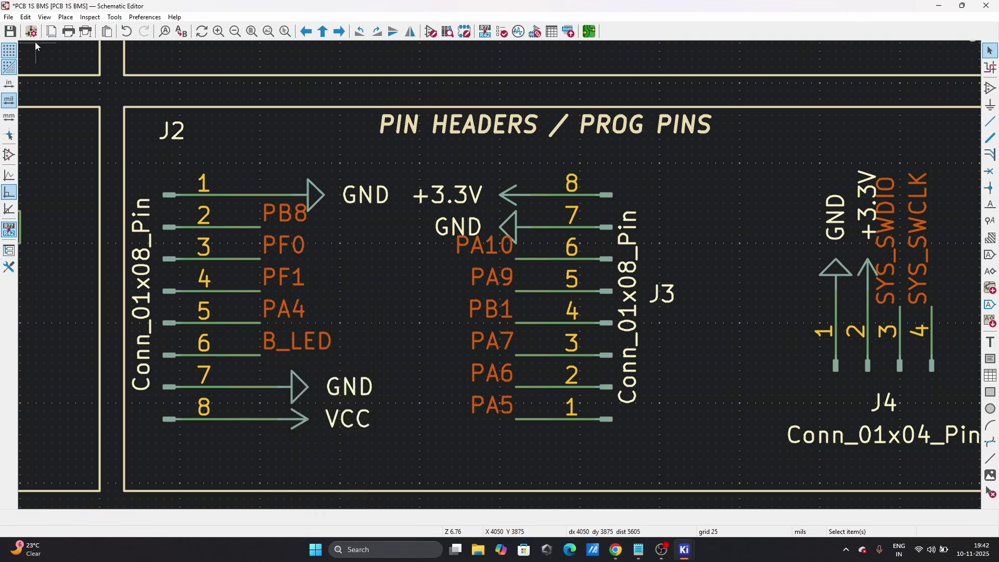
pyautogui.click(11, 31)
# - Switch to the PCB Editor and update the PCB from the schematic with the swapped J2 nets
pyautogui.click(586, 28)
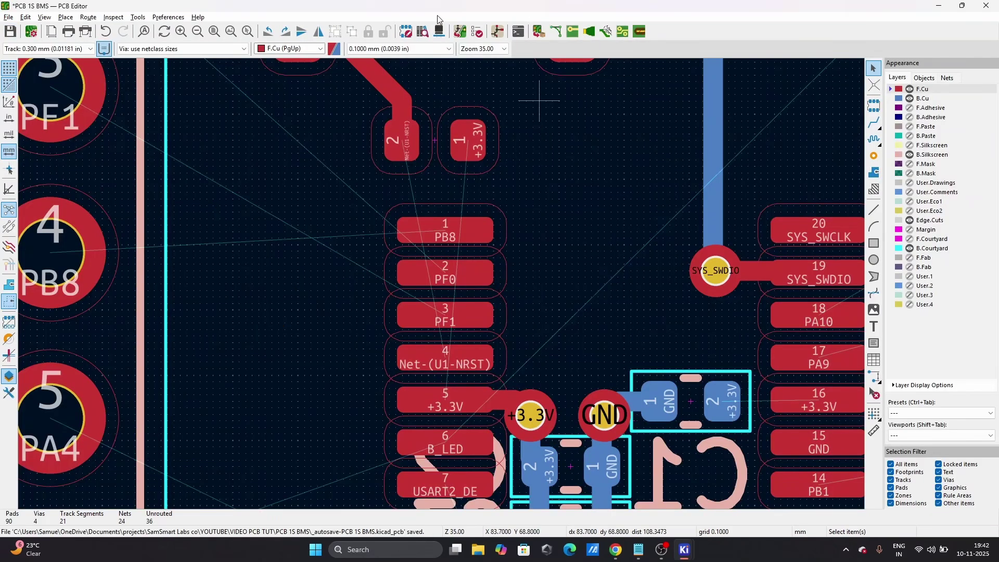
pyautogui.click(477, 32)
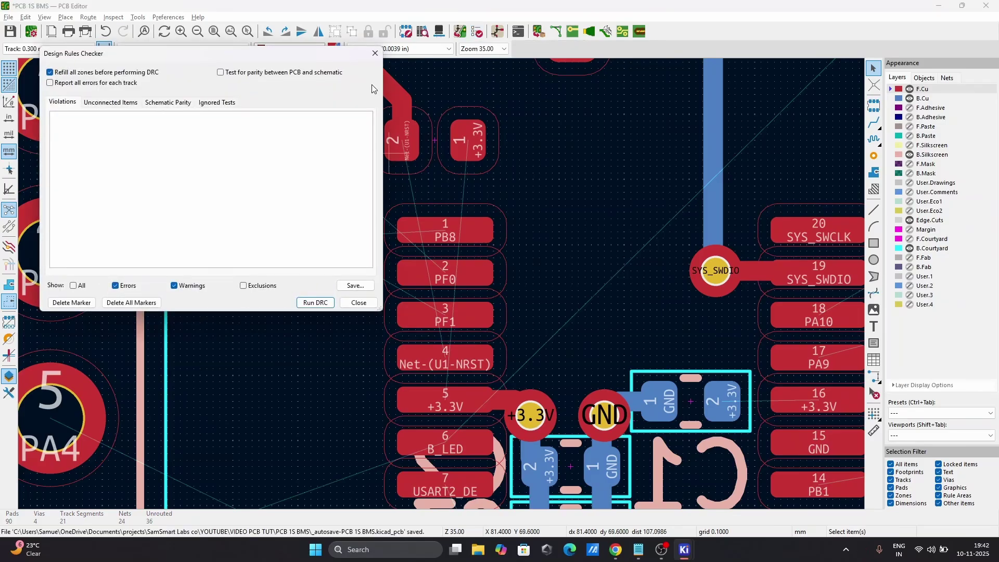
pyautogui.click(458, 32)
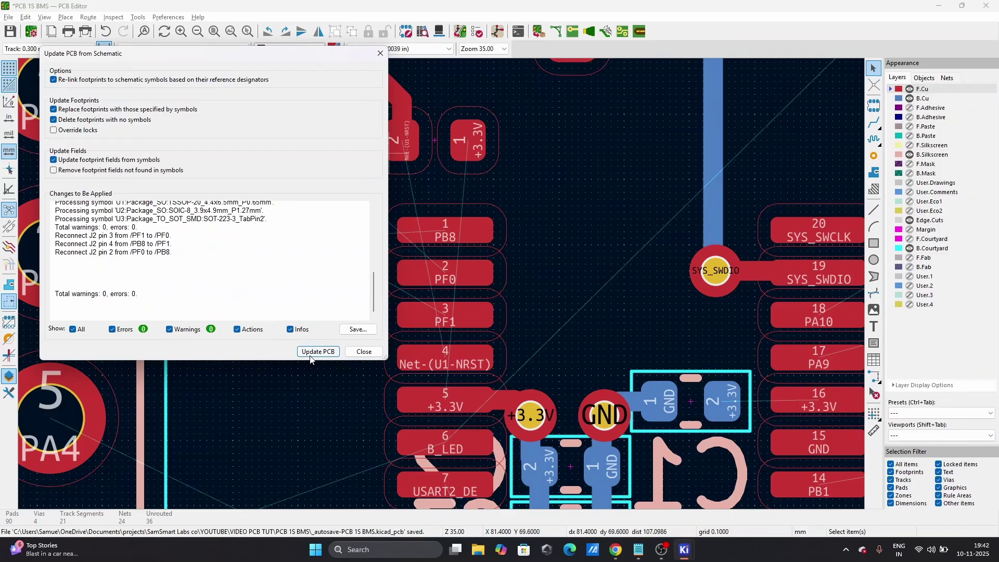
pyautogui.click(318, 351)
pyautogui.click(348, 352)
# - Route PB8 on F.Cu from U1 pad 1 to J2 pin 2
pyautogui.scroll(-6, 439, 286)
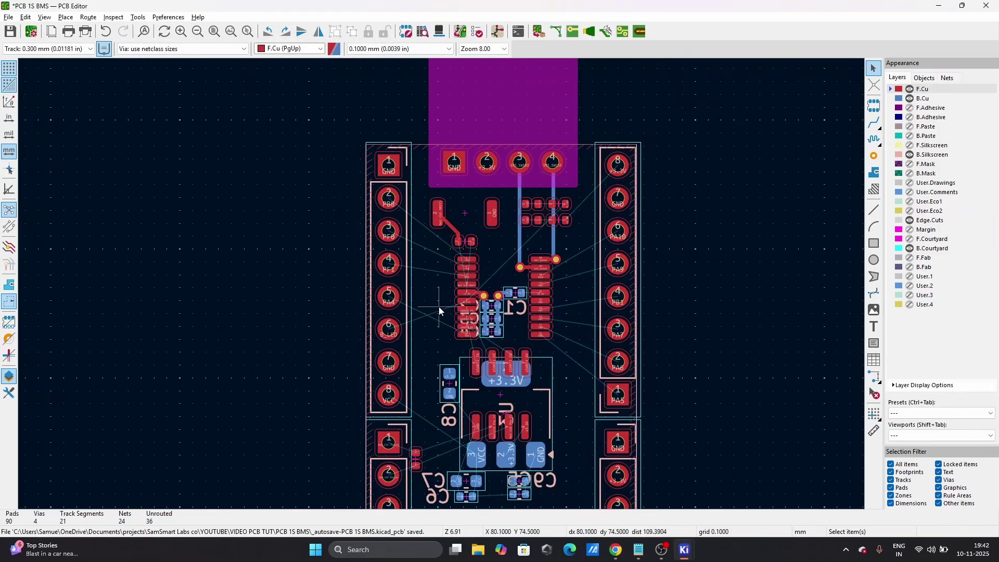
pyautogui.scroll(3, 442, 284)
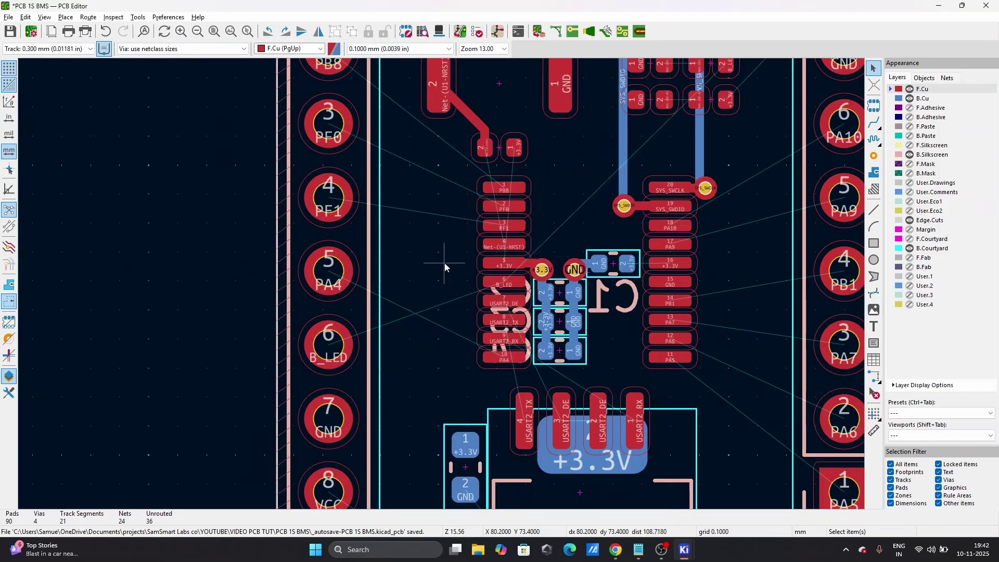
pyautogui.scroll(-6, 441, 284)
pyautogui.scroll(10, 442, 284)
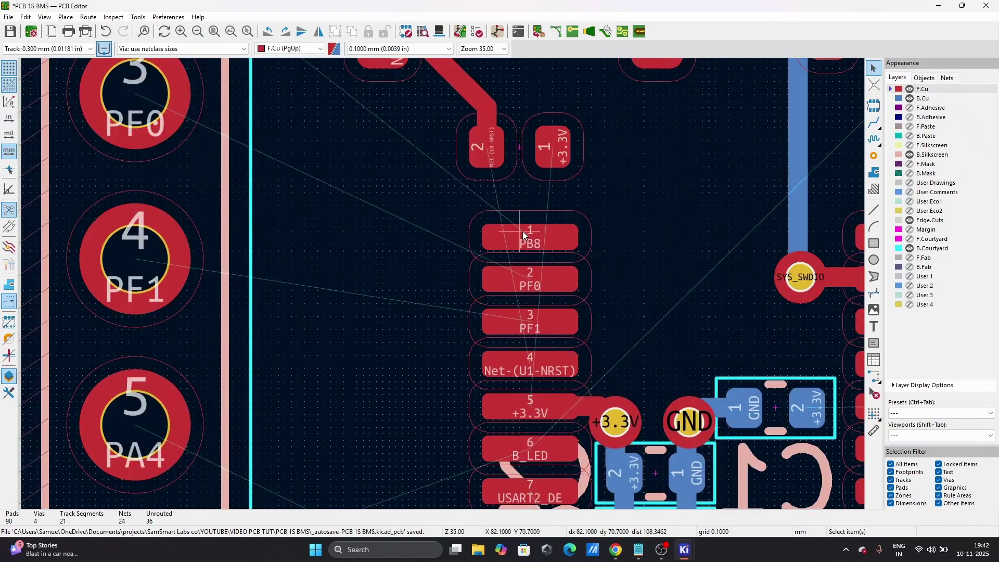
pyautogui.press('x')
pyautogui.scroll(-4, 523, 230)
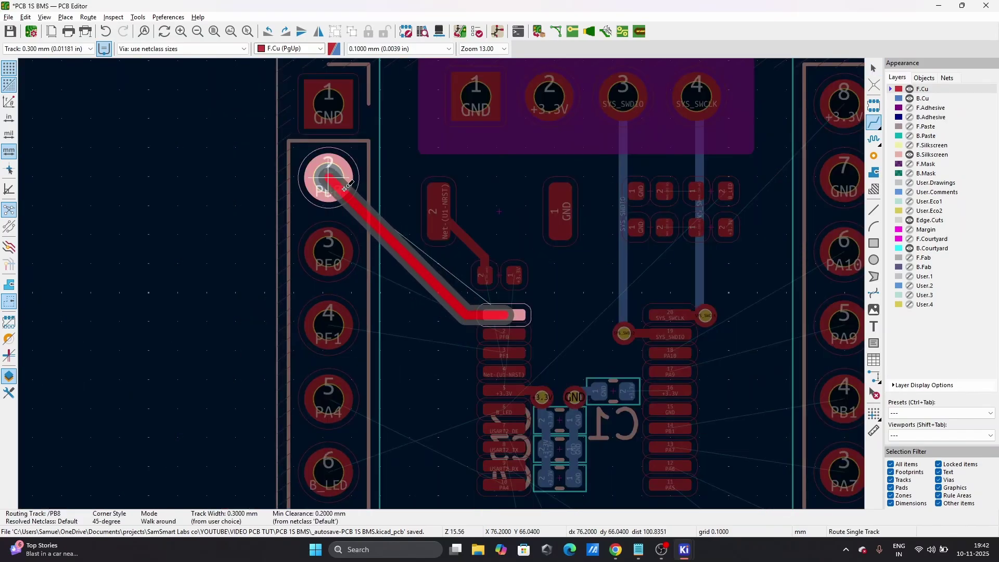
pyautogui.click(328, 178)
# - Route PF0 on F.Cu from U1 pad 2 to J2 pin 3 and shift its horizontal segment up to centre it on the pad
pyautogui.click(481, 333)
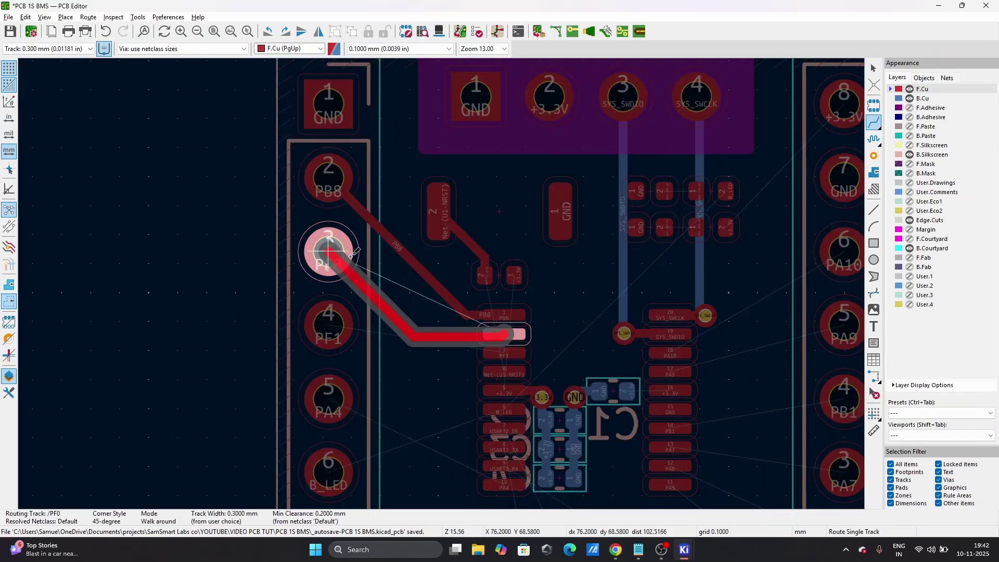
pyautogui.click(328, 253)
pyautogui.press('Escape')
pyautogui.scroll(3, 484, 361)
pyautogui.click(403, 271)
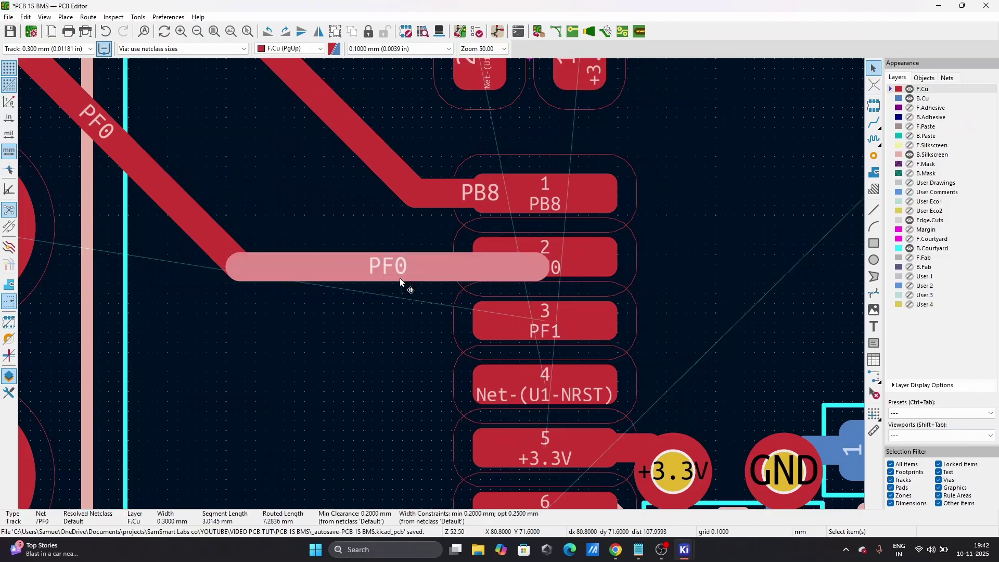
pyautogui.press('d')
pyautogui.click(391, 255)
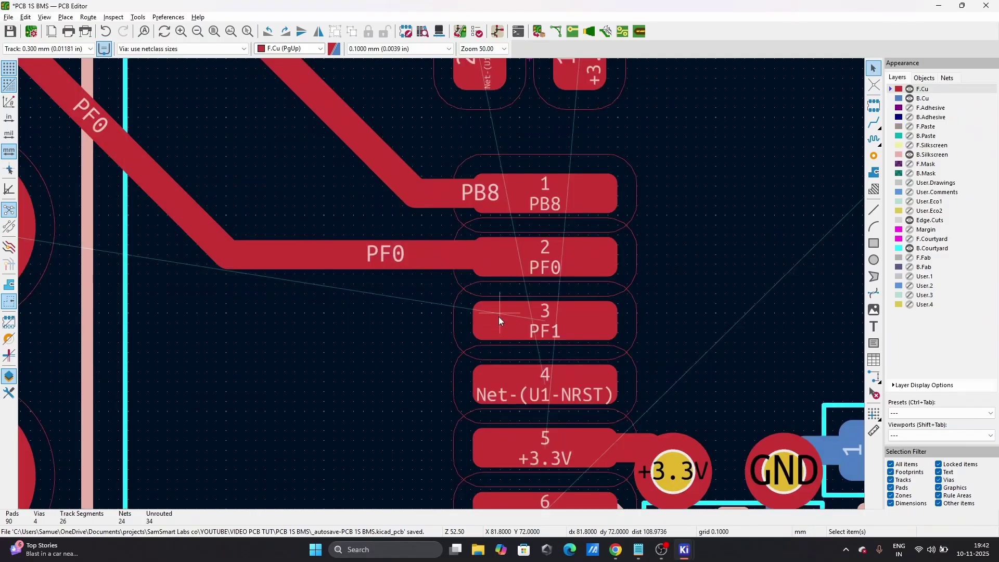
# - Route PF1 on F.Cu from U1 pad 3 to J2 pin 4
pyautogui.press('x')
pyautogui.scroll(-1, 251, 283)
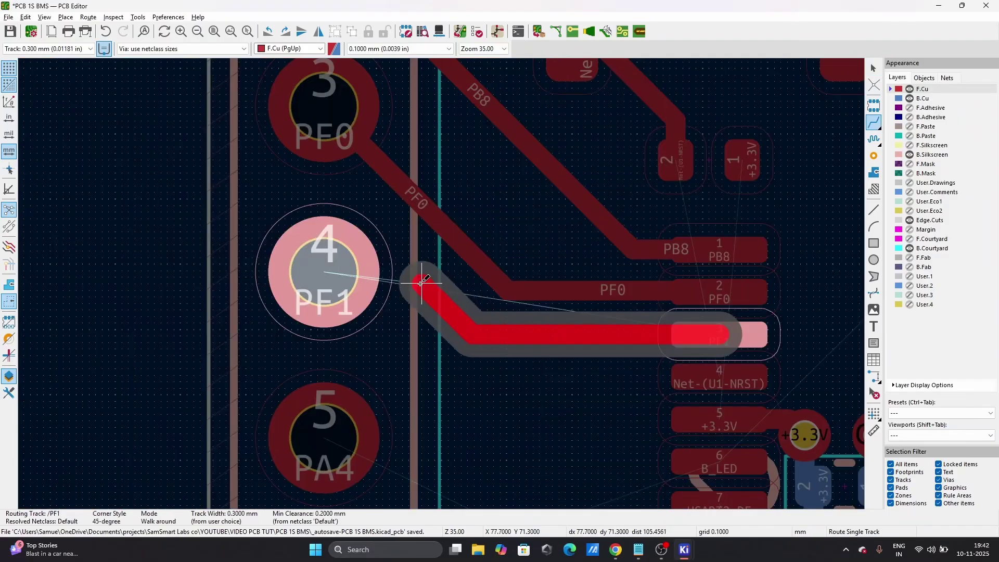
pyautogui.click(375, 271)
# - Route PA10 from U1 pad 18 to J3 pin 6 and PA9 from U1 pad 17 to J3 pin 5 on F.Cu
pyautogui.scroll(-3, 333, 297)
pyautogui.scroll(2, 446, 310)
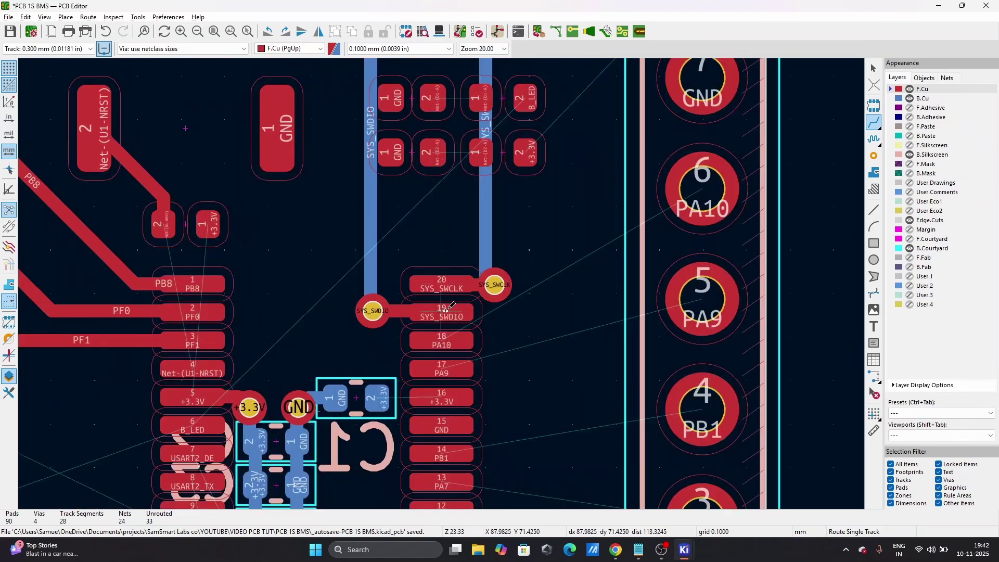
pyautogui.click(451, 340)
pyautogui.click(684, 194)
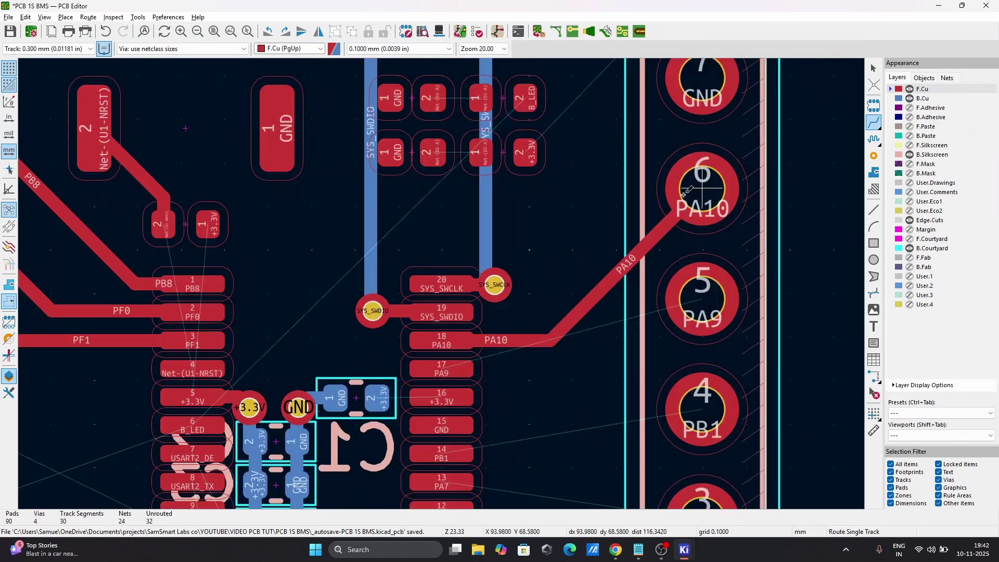
pyautogui.click(481, 356)
pyautogui.click(699, 300)
# - Route PB1 from U1 pad 14 to J3 pin 4 and PA7 from U1 pad 13 to J3 pin 3 on F.Cu
pyautogui.scroll(-2, 432, 288)
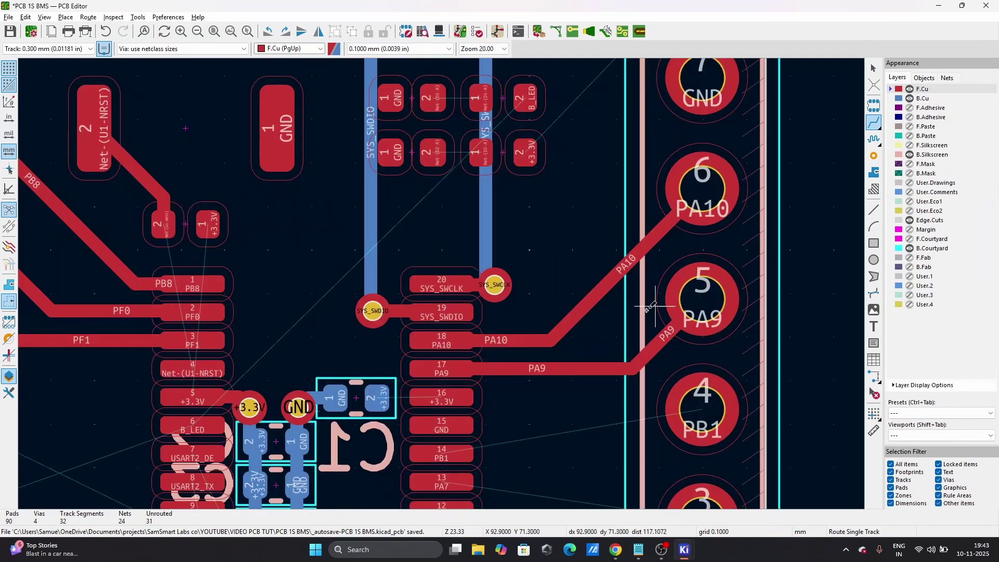
pyautogui.scroll(4, 383, 298)
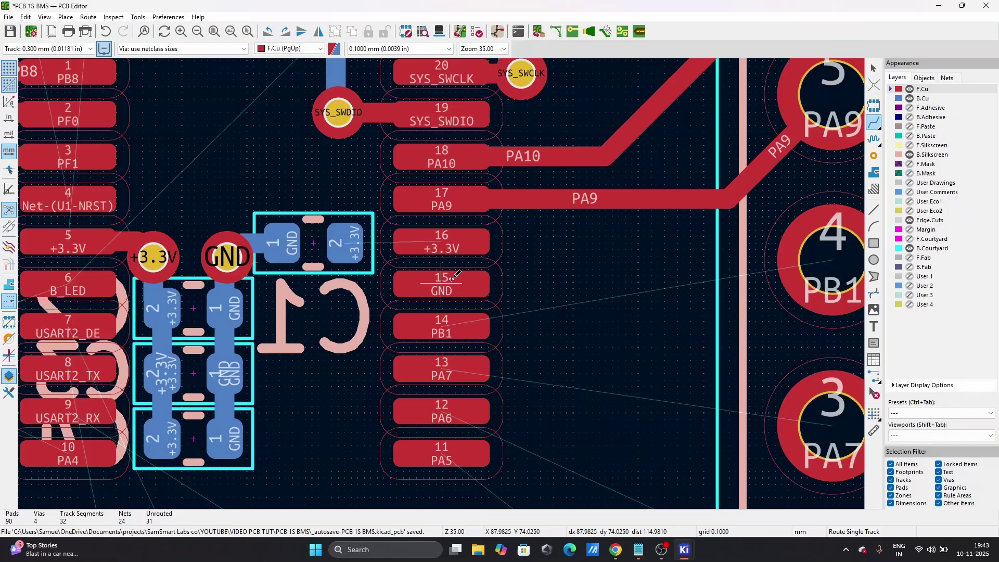
pyautogui.click(459, 323)
pyautogui.click(832, 260)
pyautogui.click(475, 371)
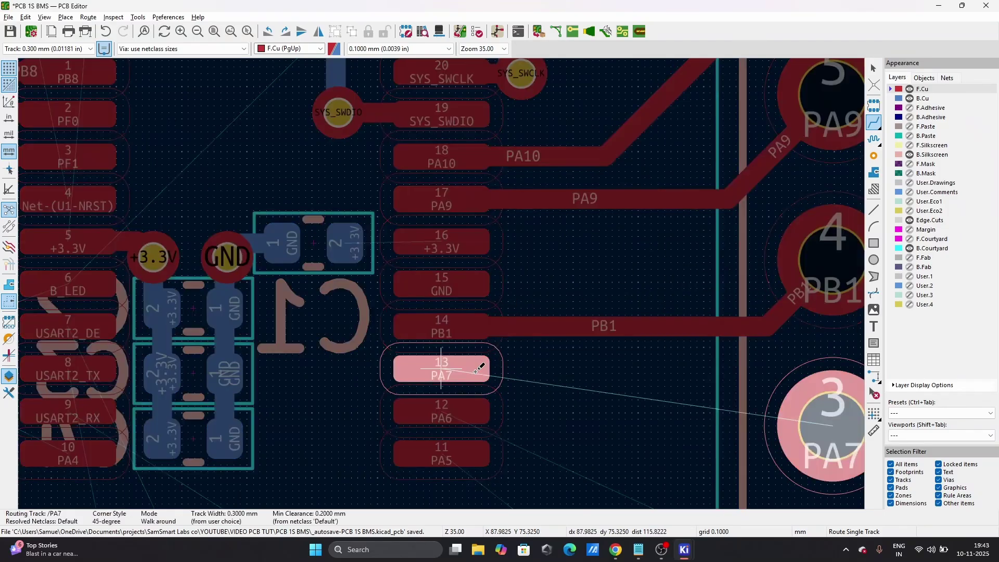
pyautogui.click(830, 410)
# - Route PA6 on F.Cu from U1 pad 12 to J3 pin 2 and shift its diagonal segment closer to the header
pyautogui.click(448, 418)
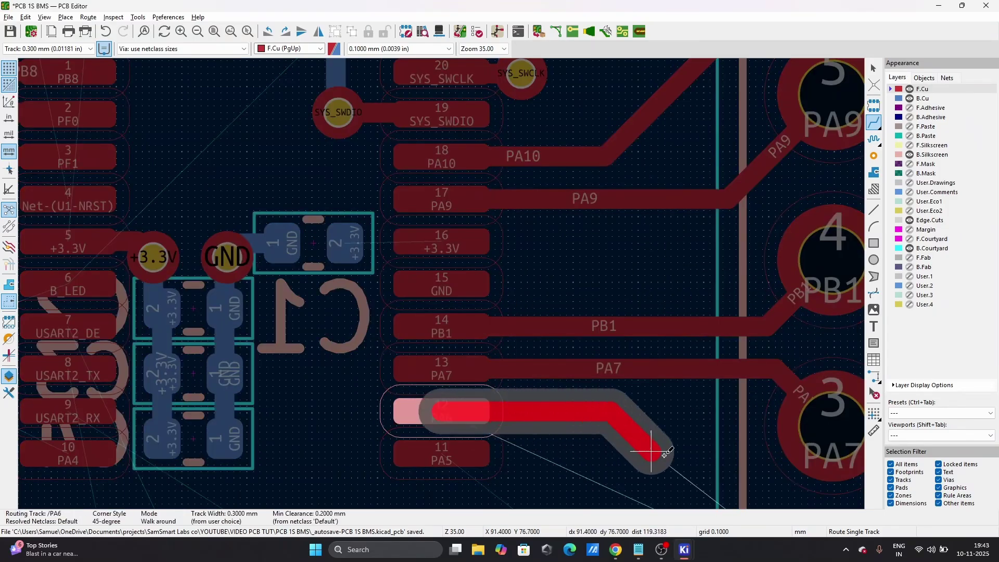
pyautogui.click(441, 312)
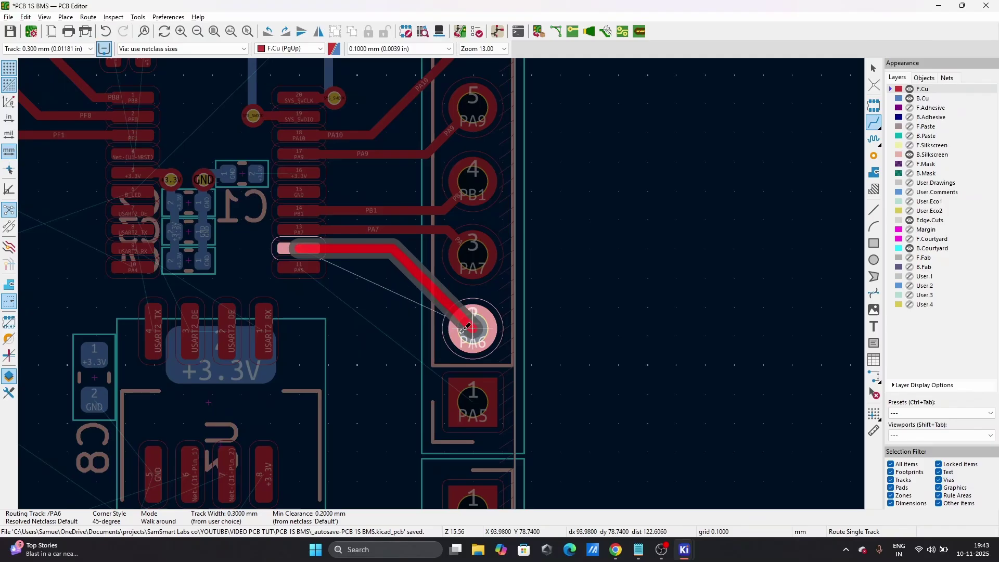
pyautogui.scroll(4, 428, 281)
pyautogui.press('Escape')
pyautogui.moveTo(404, 243); pyautogui.dragTo(479, 283)
pyautogui.scroll(-3, 479, 284)
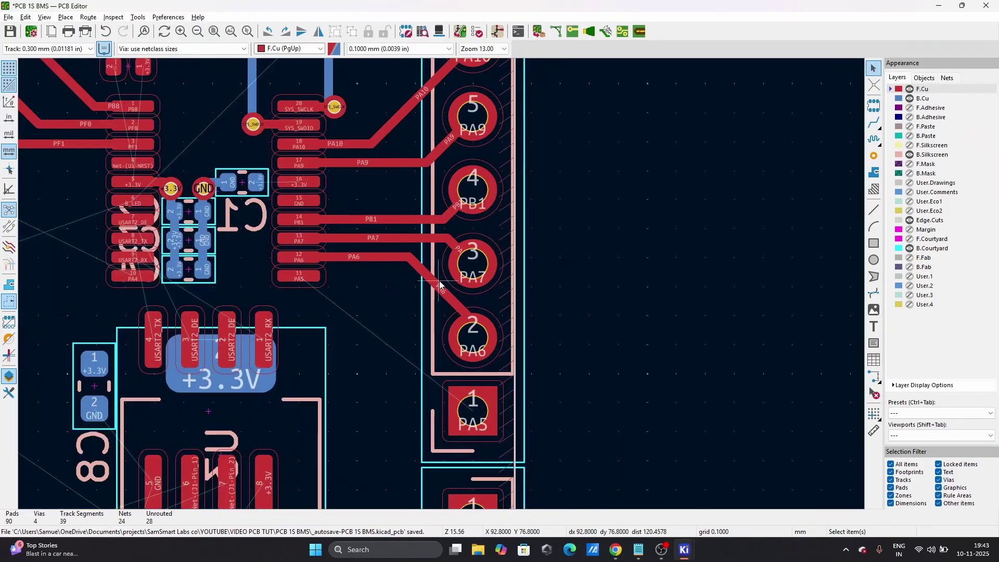
# - Place a via on the +3.3V net beside U1 pad 16, between the PA9 and PB1 tracks
pyautogui.scroll(4, 458, 284)
pyautogui.scroll(-2, 441, 286)
pyautogui.scroll(-3, 441, 286)
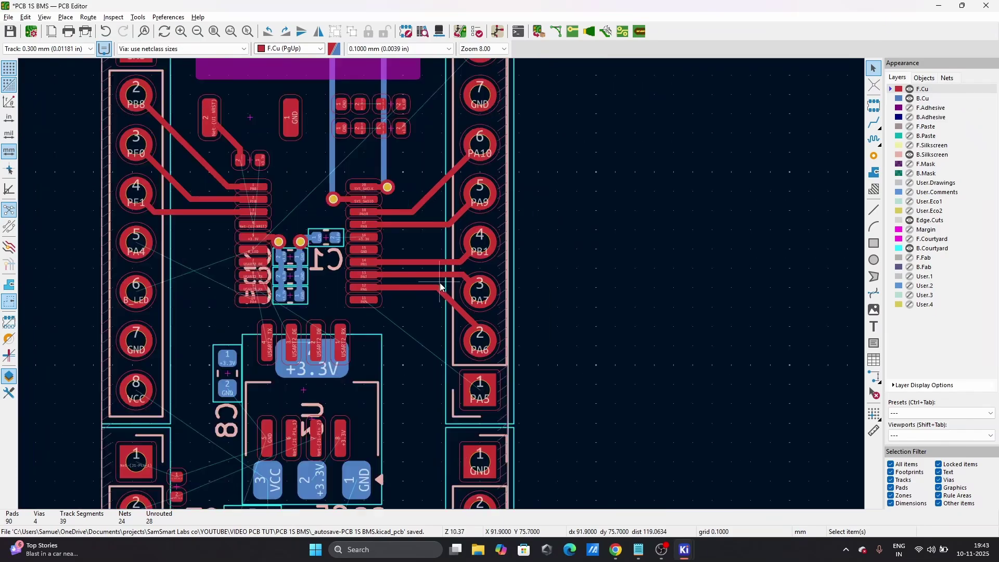
pyautogui.scroll(6, 438, 283)
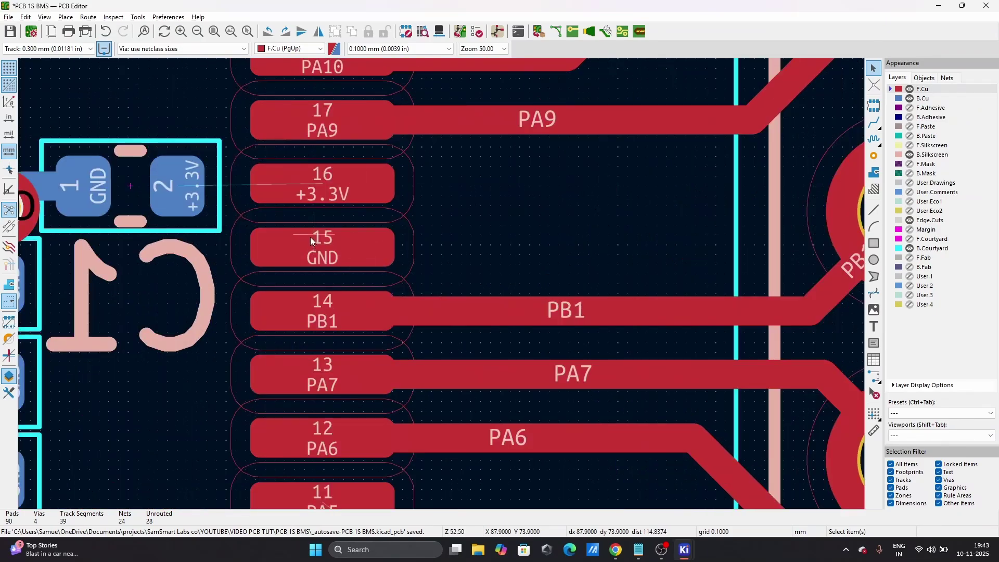
pyautogui.scroll(-3, 443, 287)
pyautogui.scroll(4, 443, 287)
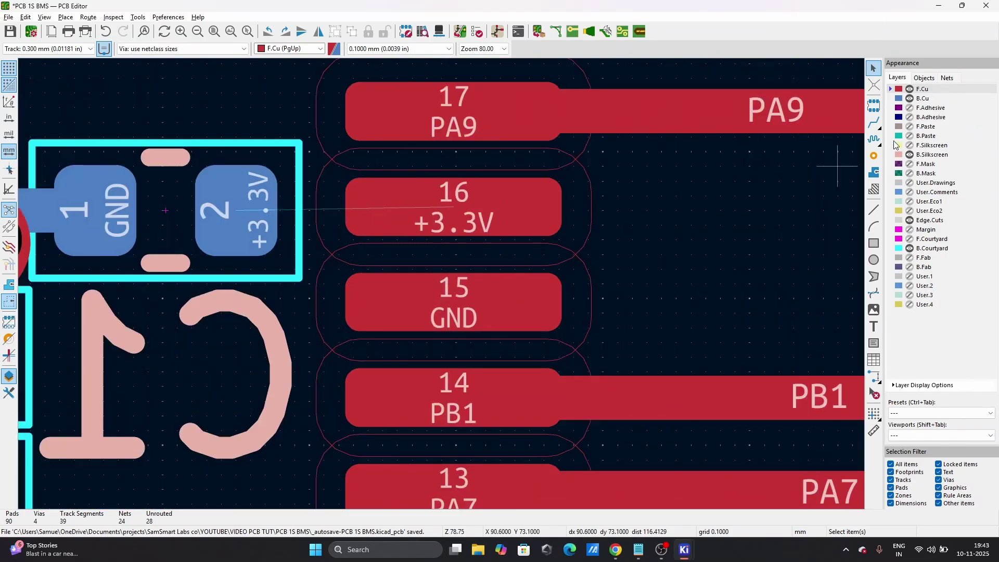
pyautogui.click(874, 156)
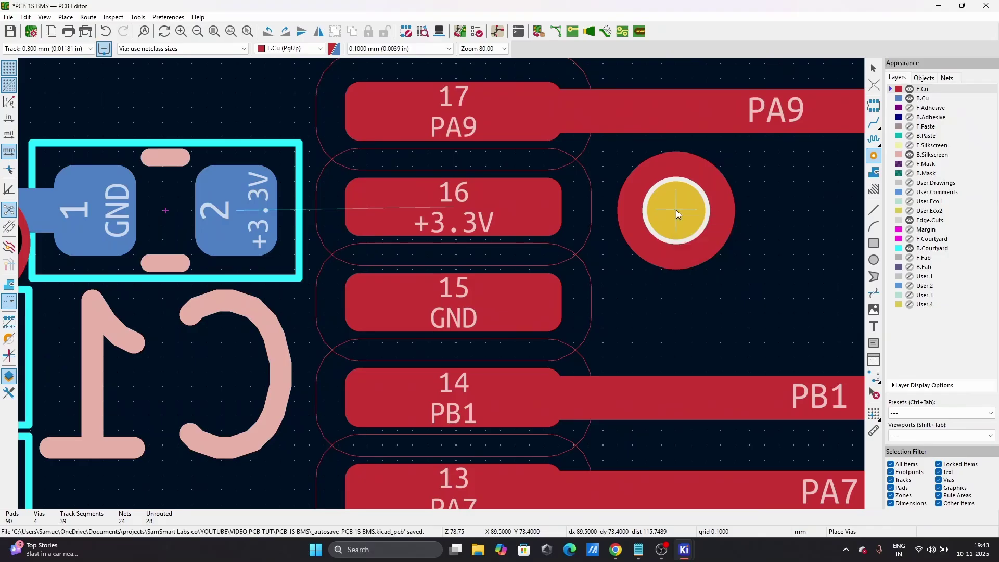
pyautogui.click(676, 210)
pyautogui.click(674, 212)
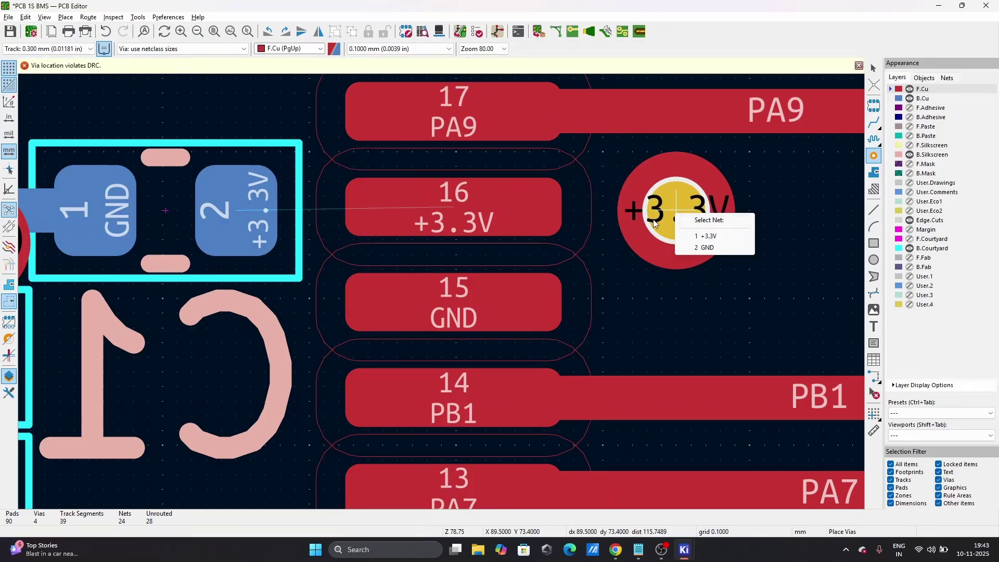
pyautogui.click(649, 240)
pyautogui.click(720, 254)
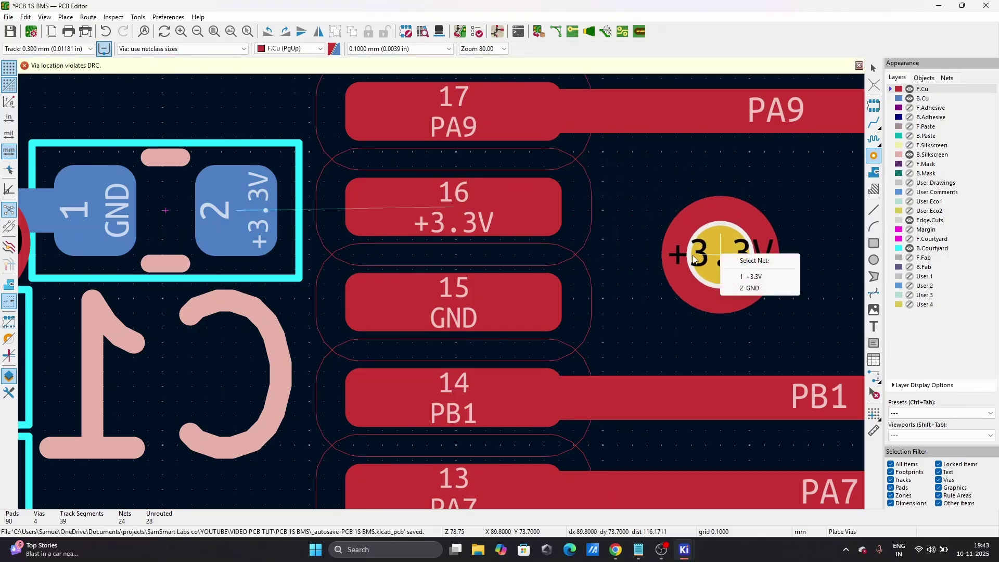
pyautogui.press('1')
pyautogui.press('Escape')
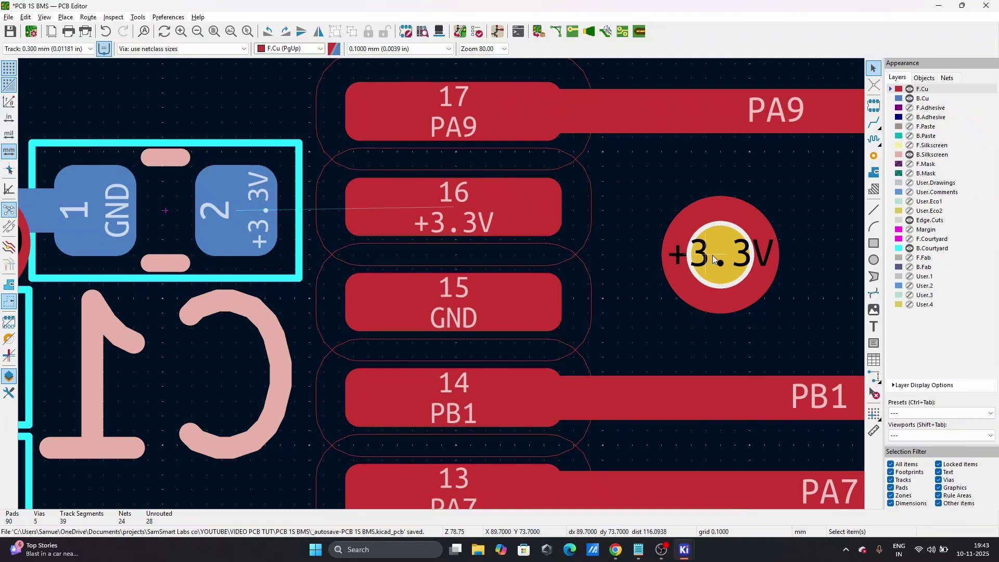
# - Connect the new +3.3V via to U1 pad 16 on F.Cu and to C1 pad 2 on B.Cu
pyautogui.press('x')
pyautogui.click(446, 202)
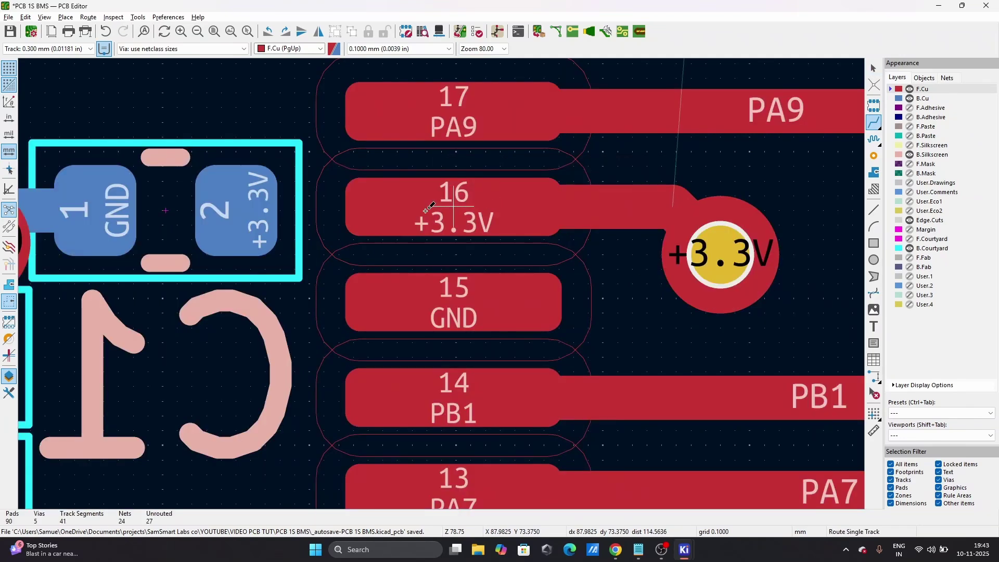
pyautogui.scroll(-2, 430, 211)
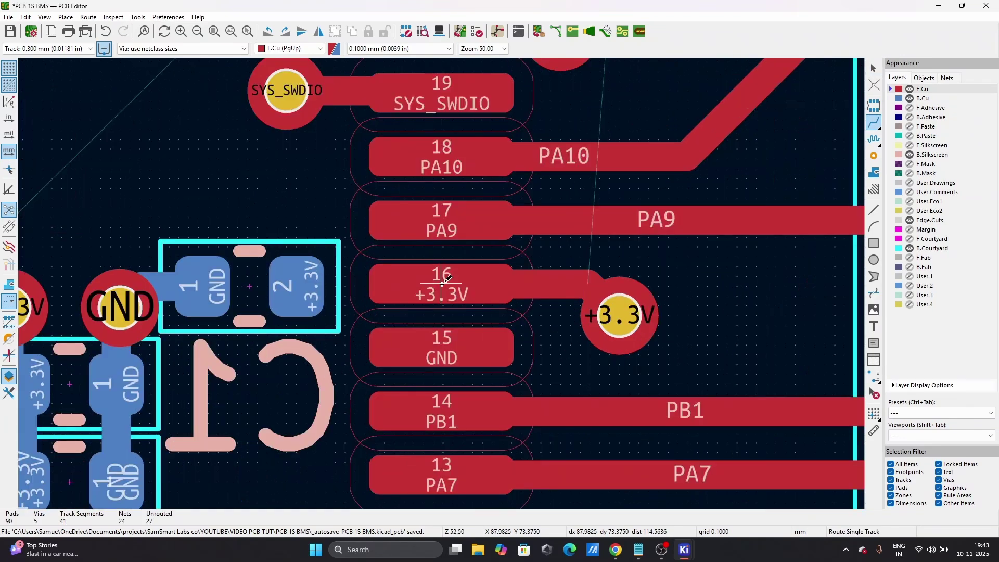
pyautogui.click(296, 286)
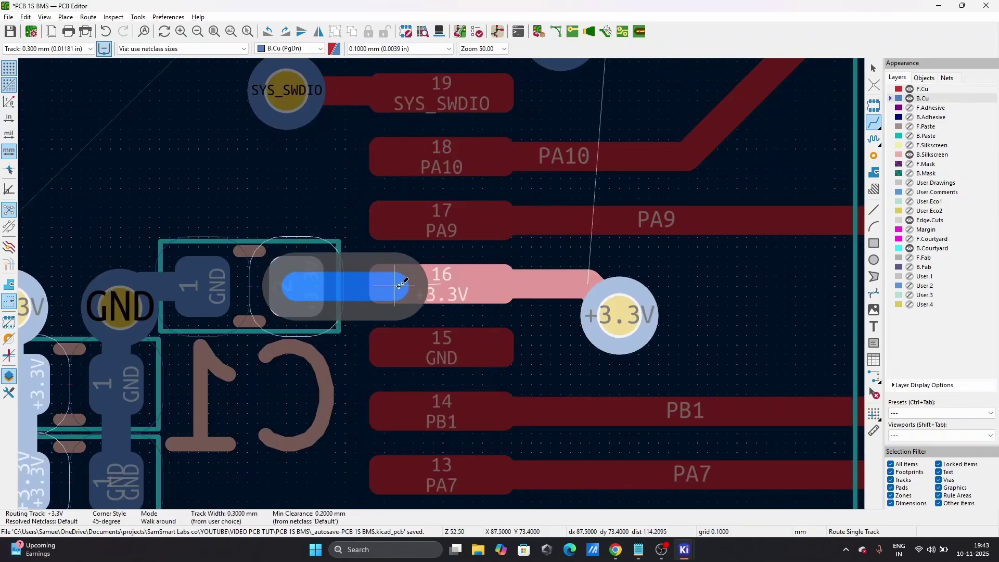
pyautogui.click(618, 314)
pyautogui.scroll(-6, 540, 283)
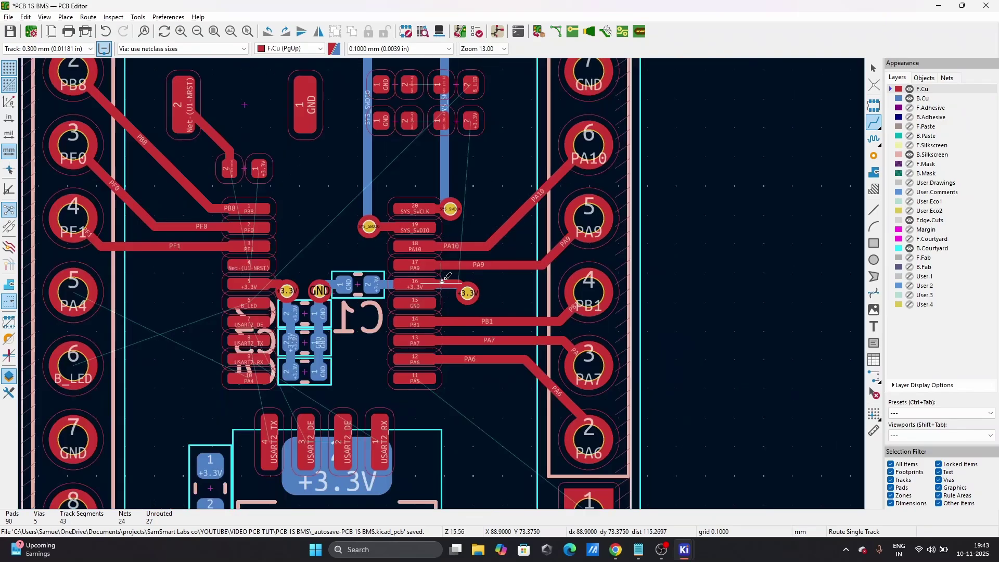
# - Move the +3.3V via beside U1 pad 16 into line with the pad
pyautogui.scroll(6, 442, 281)
pyautogui.click(474, 329)
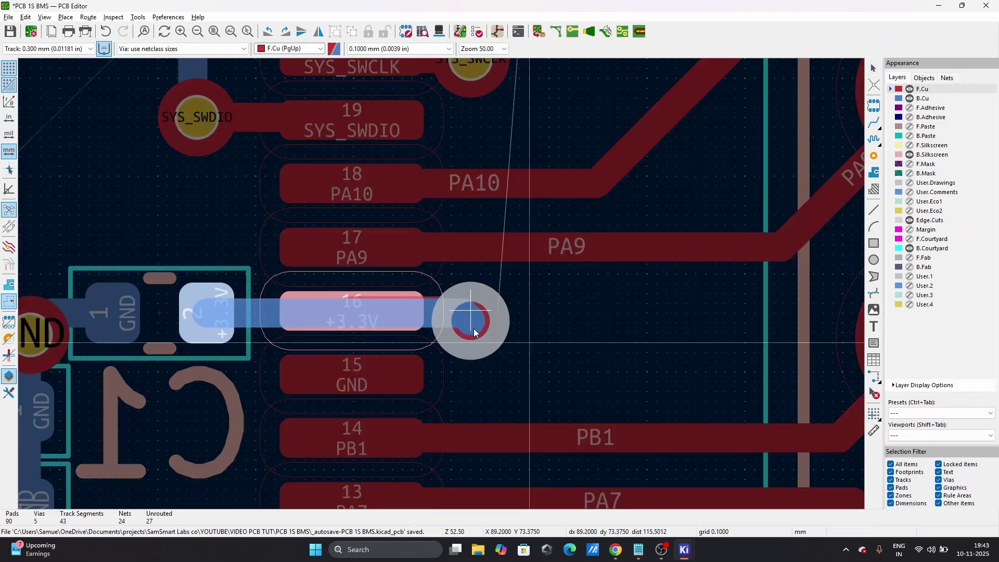
pyautogui.moveTo(474, 330)
pyautogui.mouseDown()
pyautogui.moveTo(507, 331)
pyautogui.moveTo(484, 331)
pyautogui.mouseUp()
pyautogui.scroll(-6, 484, 332)
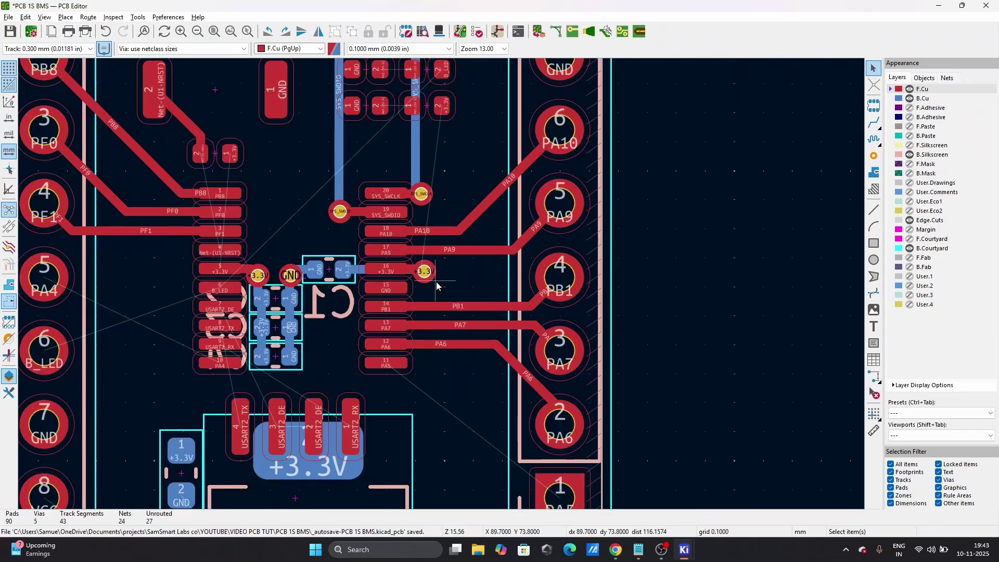
# - Route PA5 on F.Cu from U1 pad 11 to J3 pin 1 and shift its diagonal segment closer to the header
pyautogui.scroll(3, 437, 284)
pyautogui.scroll(-3, 442, 285)
pyautogui.scroll(3, 441, 284)
pyautogui.scroll(-3, 442, 286)
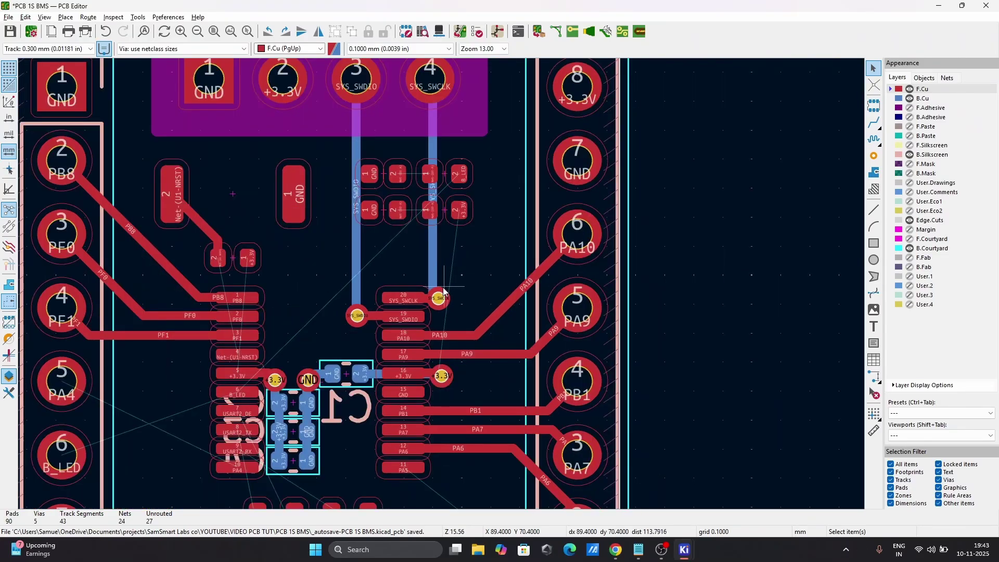
pyautogui.scroll(-3, 441, 284)
pyautogui.scroll(5, 442, 284)
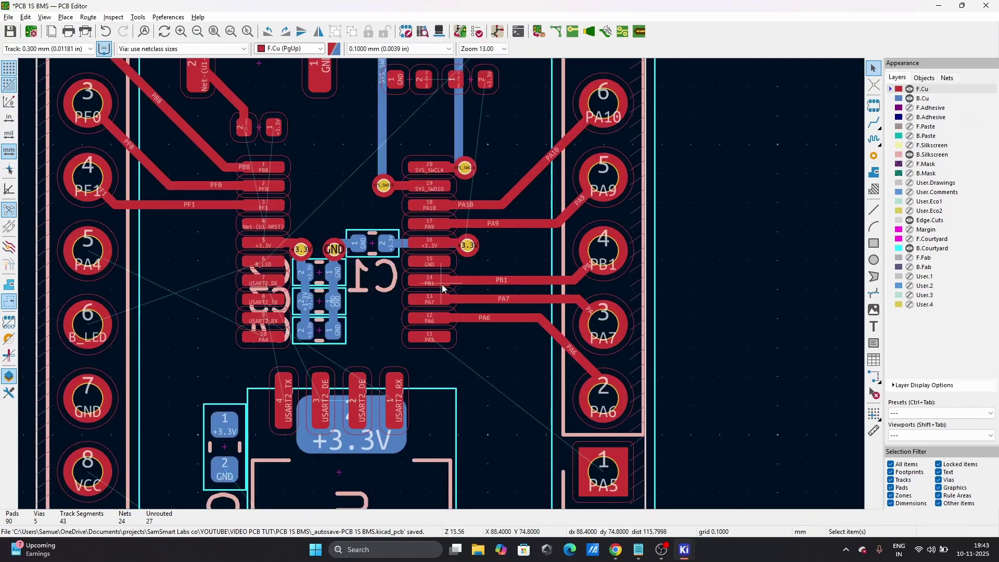
pyautogui.scroll(-4, 442, 284)
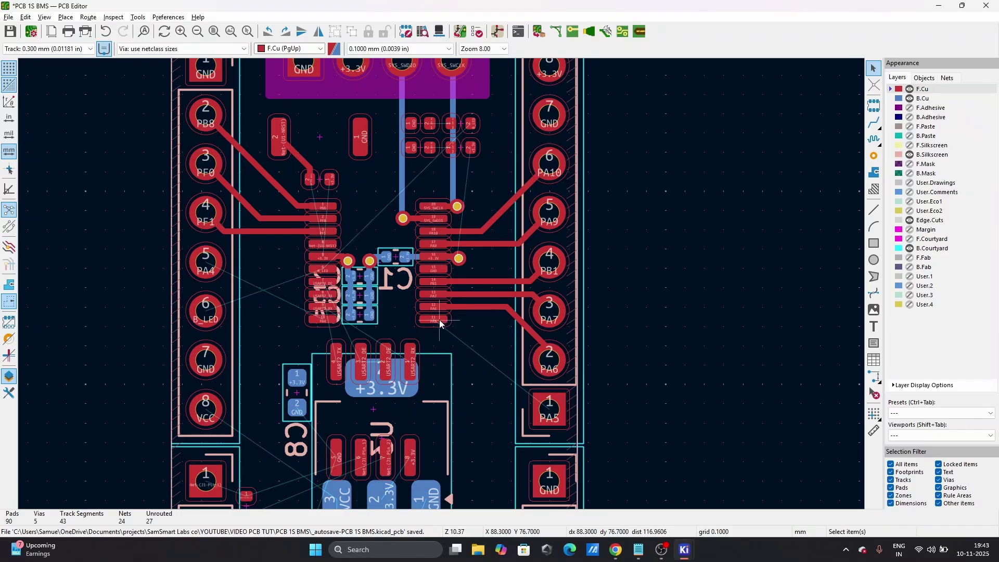
pyautogui.press('x')
pyautogui.click(550, 411)
pyautogui.scroll(3, 482, 341)
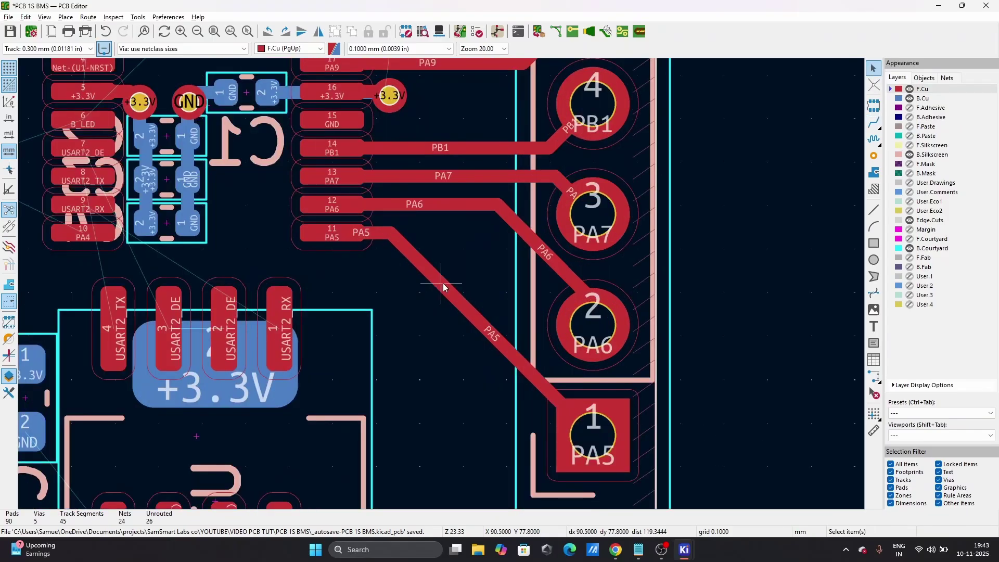
pyautogui.moveTo(456, 308); pyautogui.dragTo(472, 286)
pyautogui.scroll(-4, 442, 284)
pyautogui.scroll(4, 442, 284)
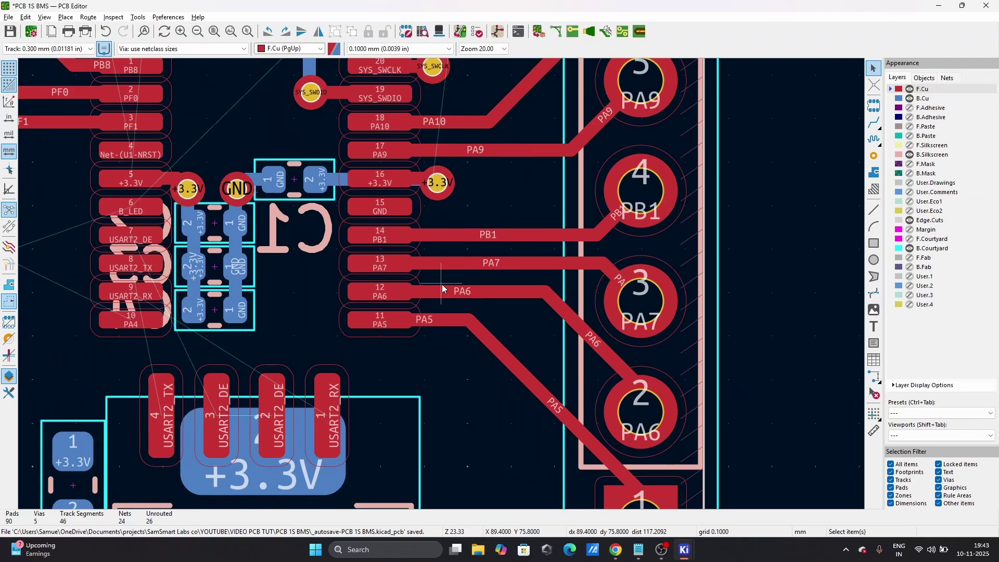
# - Switch to the Schematic Editor, swap the PA4 and B_LED labels on J2 pins 5 and 6, and save the schematic
pyautogui.scroll(-3, 442, 284)
pyautogui.scroll(-3, 441, 281)
pyautogui.scroll(6, 441, 284)
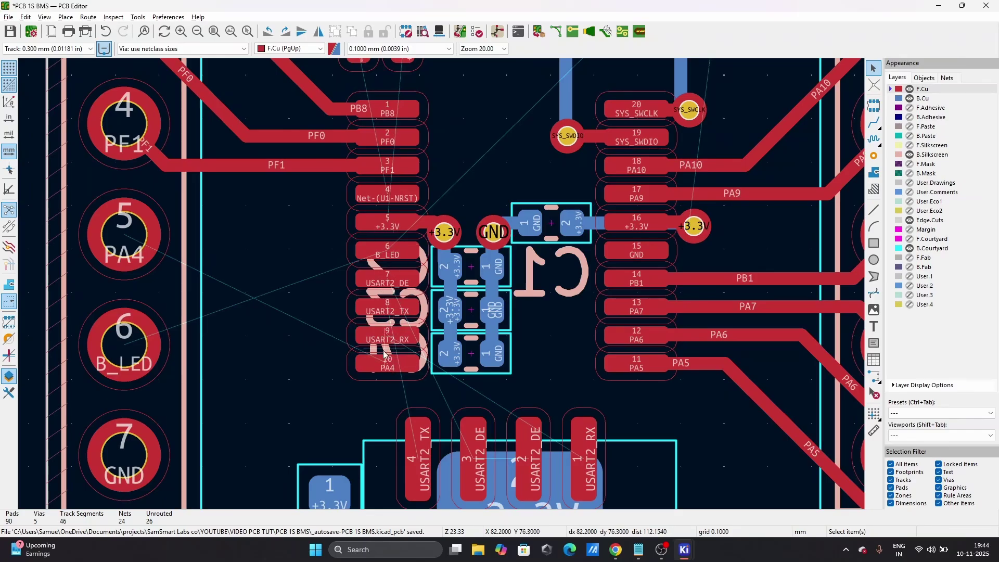
pyautogui.click(109, 356)
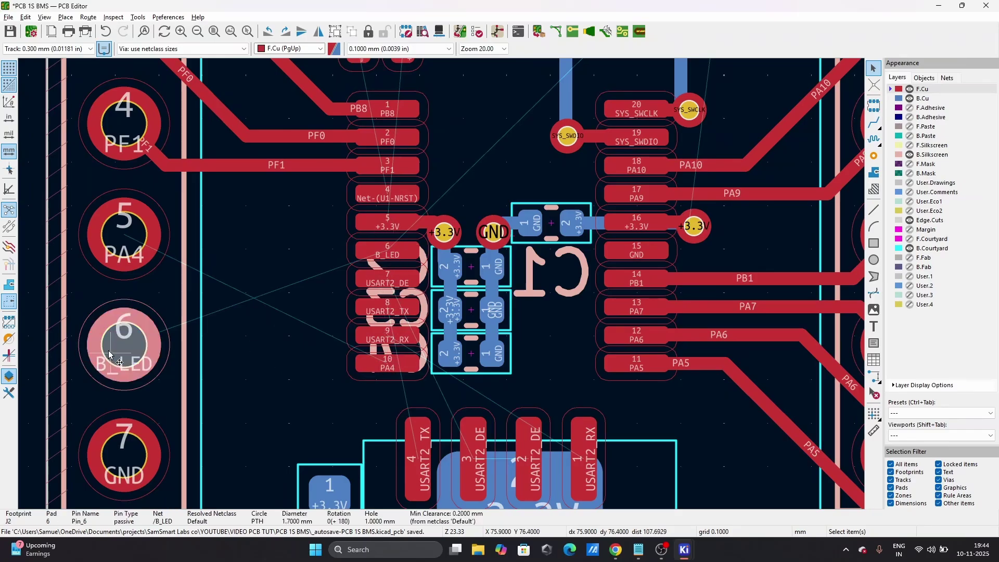
pyautogui.click(130, 240)
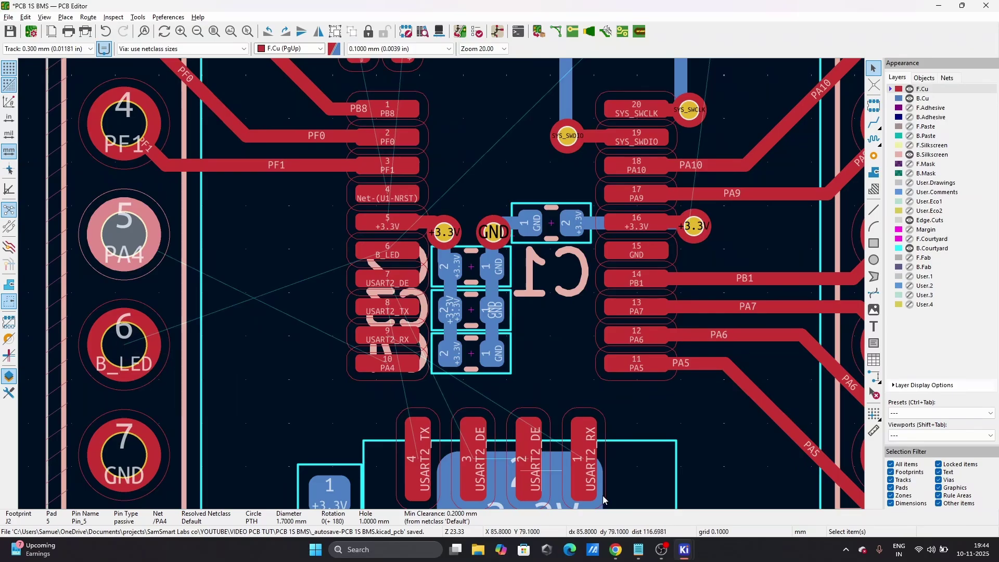
pyautogui.moveTo(677, 558)
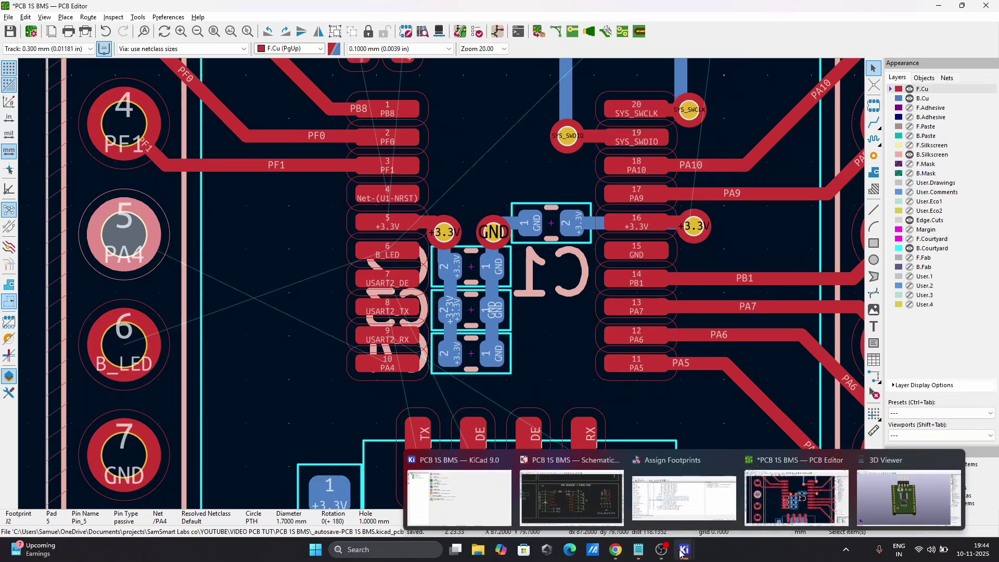
pyautogui.click(571, 497)
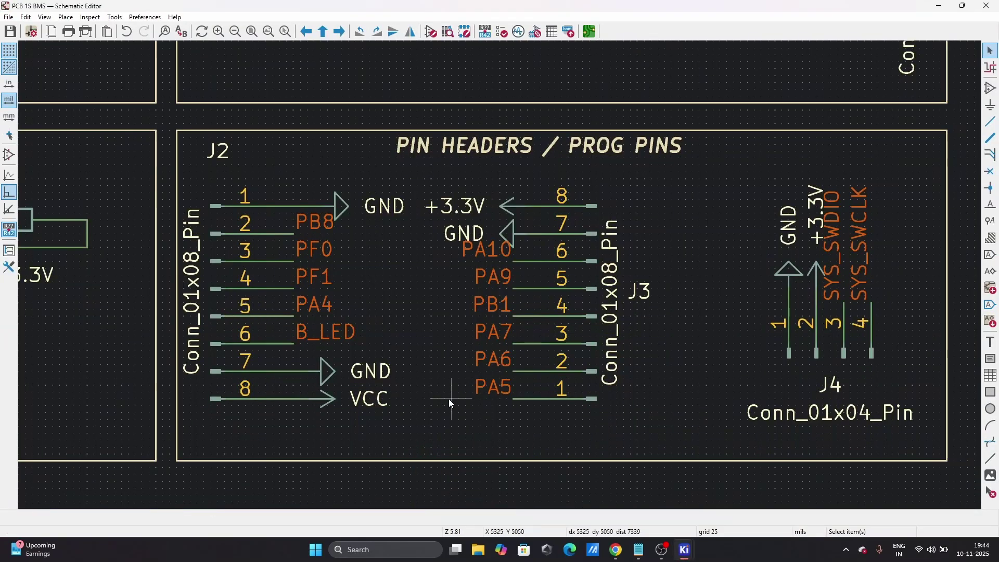
pyautogui.click(314, 305)
pyautogui.keyDown('shift'); pyautogui.click(329, 332); pyautogui.keyUp('shift')
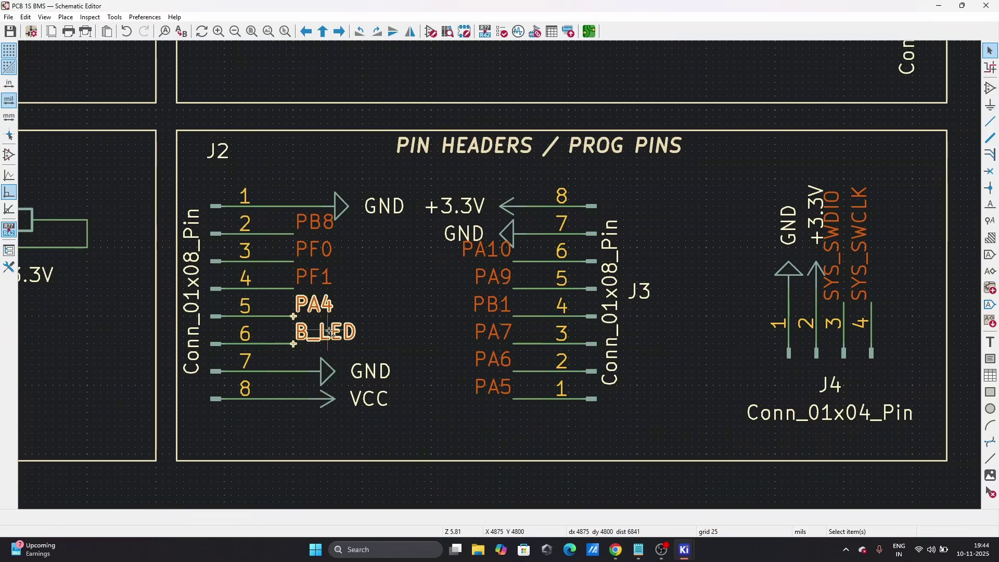
pyautogui.rightClick(330, 331)
pyautogui.click(374, 112)
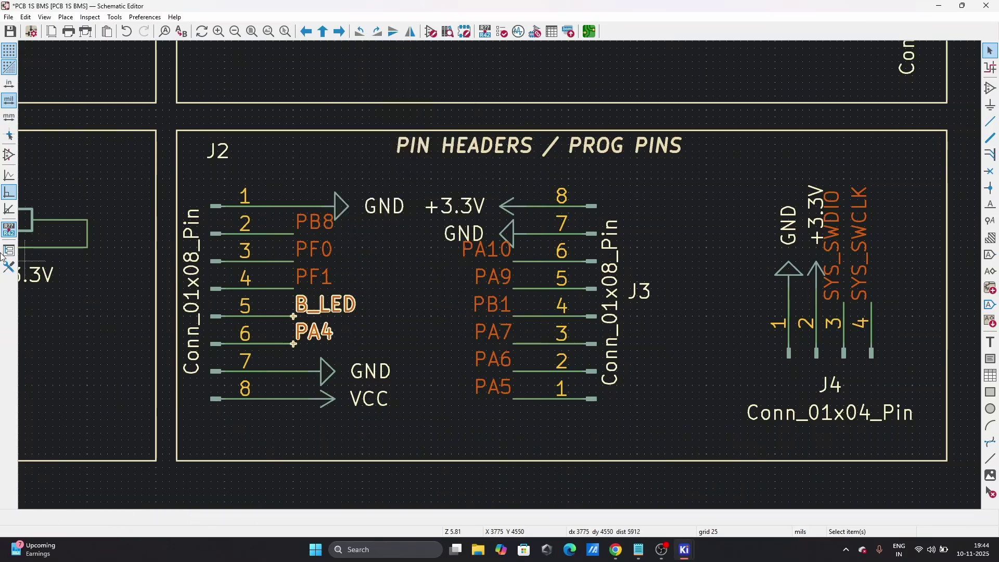
pyautogui.click(10, 32)
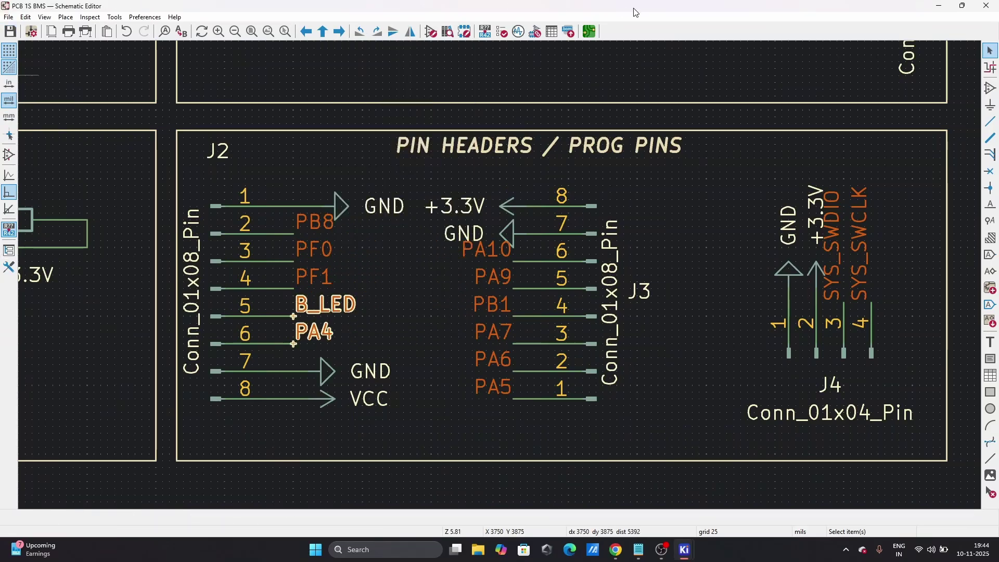
# - Return to the PCB Editor and update the board from the schematic with the swapped J2 pin nets
pyautogui.click(596, 32)
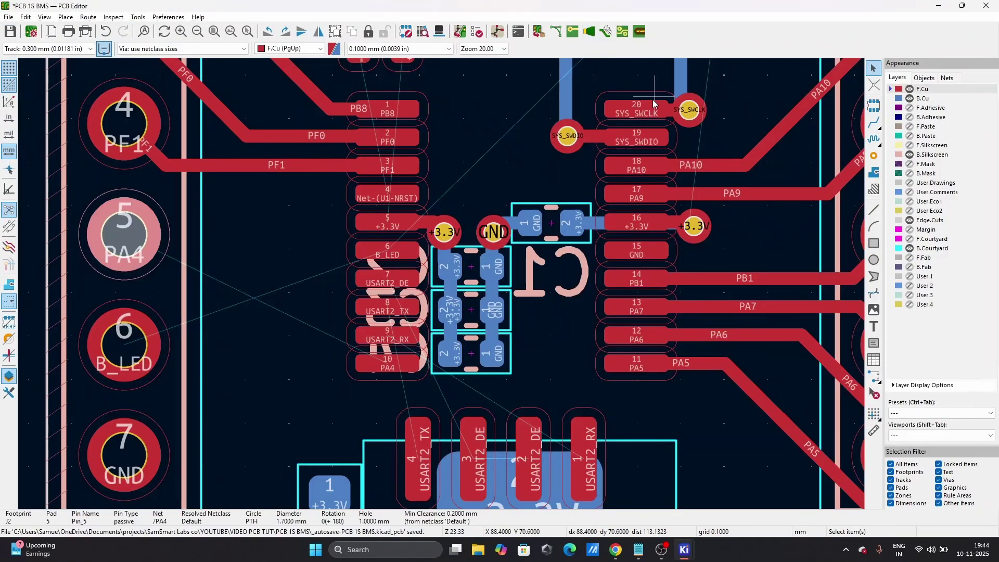
pyautogui.click(461, 32)
pyautogui.click(319, 353)
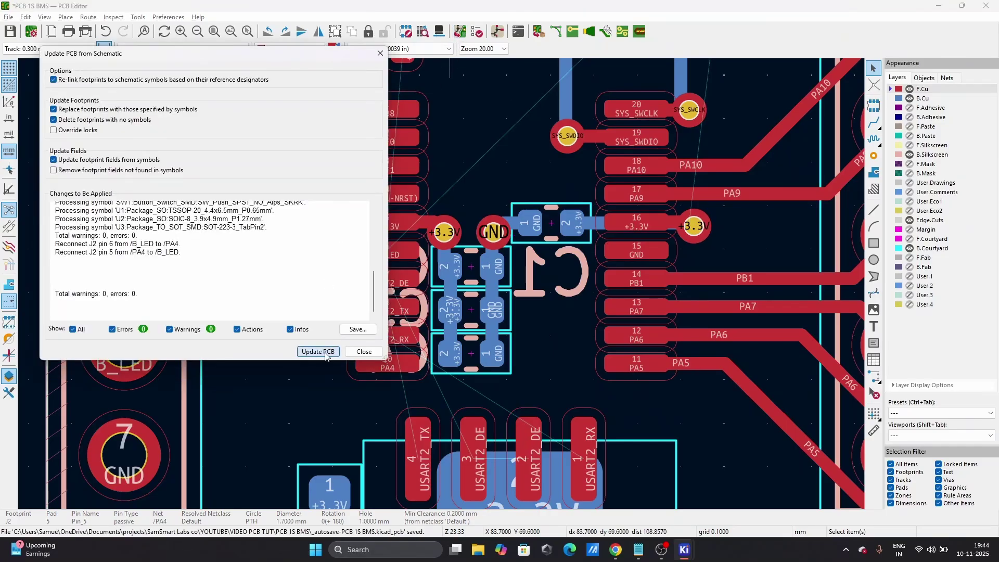
pyautogui.click(357, 353)
# - Route B_LED from U1 pad 6 to J2 pin 5 and PA4 from U1 pad 10 to J2 pin 6 on F.Cu
pyautogui.press('x')
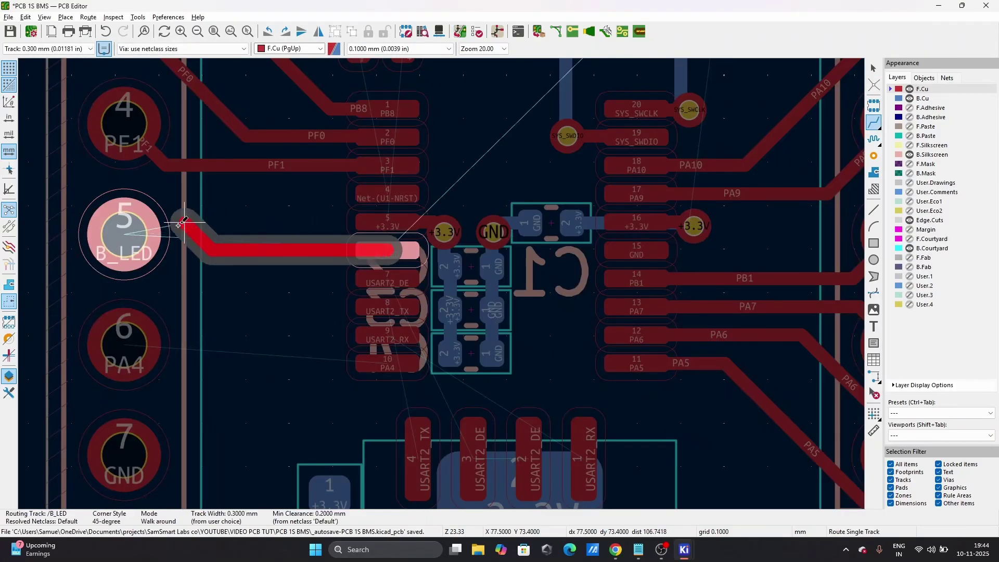
pyautogui.click(169, 250)
pyautogui.click(387, 364)
pyautogui.click(169, 356)
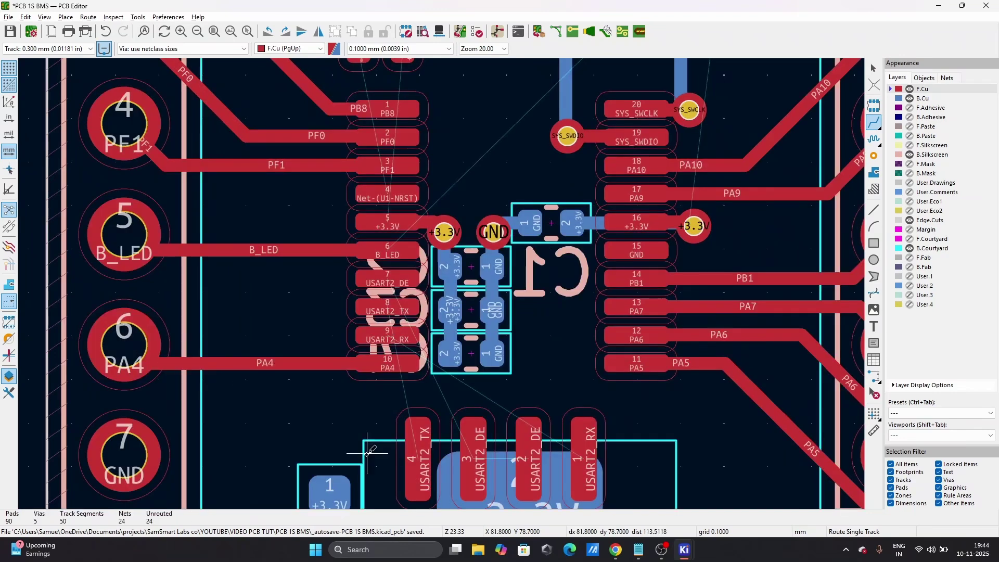
pyautogui.scroll(-5, 357, 413)
pyautogui.scroll(5, 442, 281)
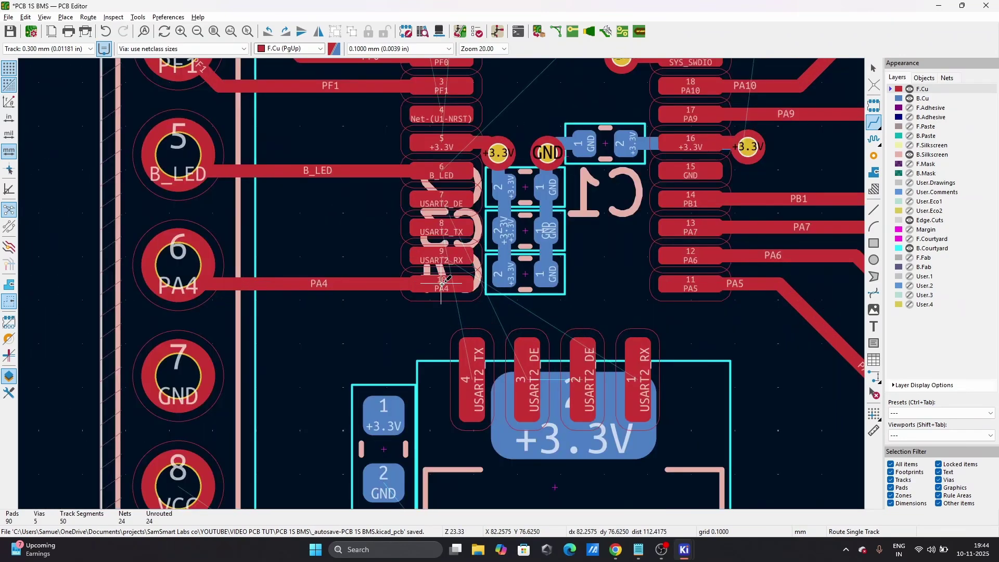
pyautogui.click(451, 207)
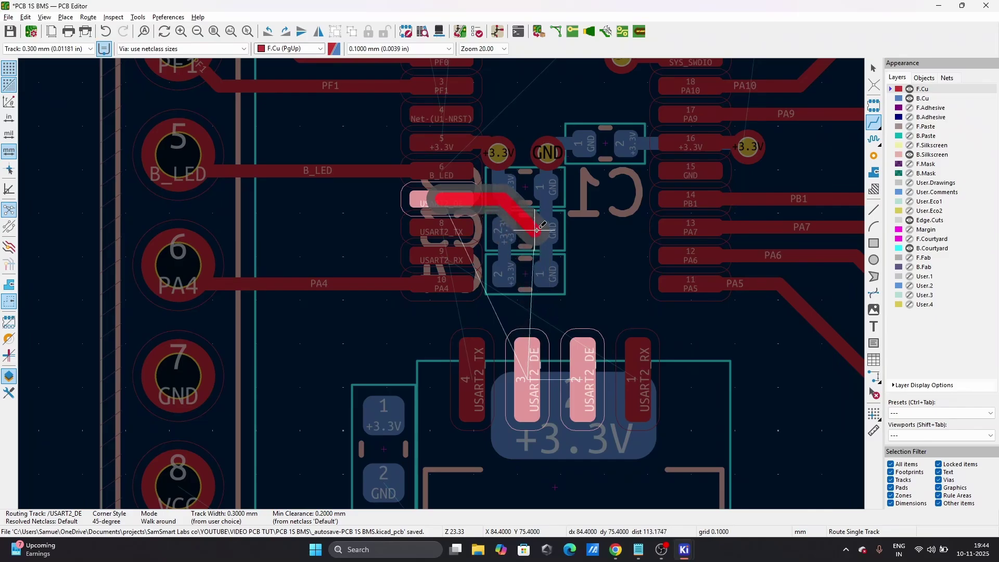
pyautogui.press('Escape')
# - Try to route USART2_TX from U1 pad 8 to U2 pad 4 through two vias and a B.Cu segment
pyautogui.click(441, 229)
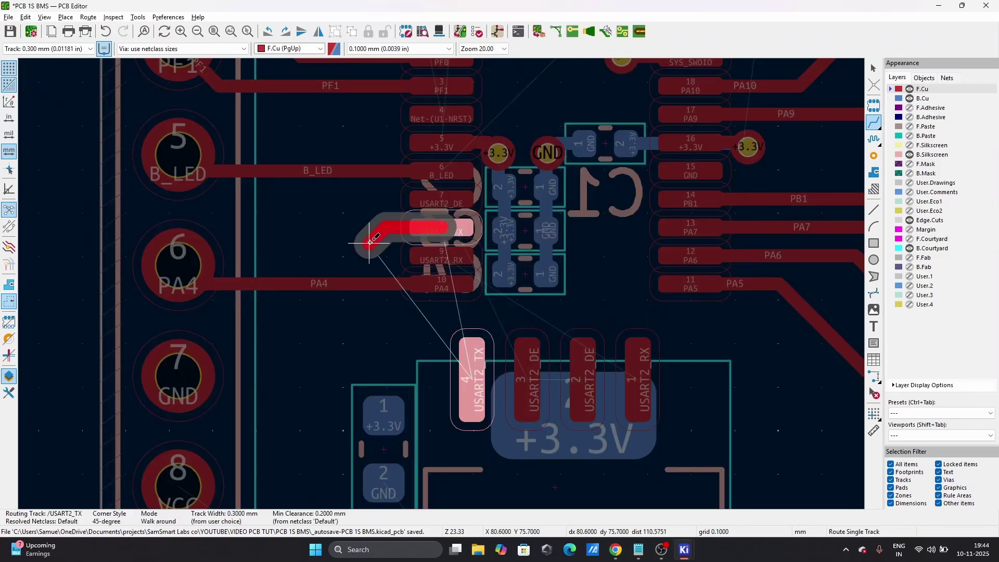
pyautogui.press('v')
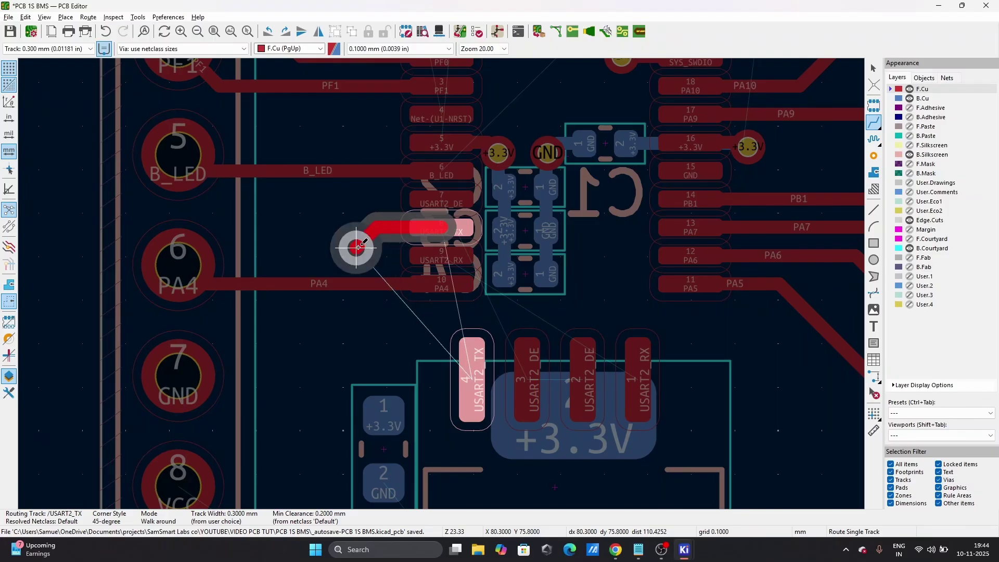
pyautogui.click(374, 250)
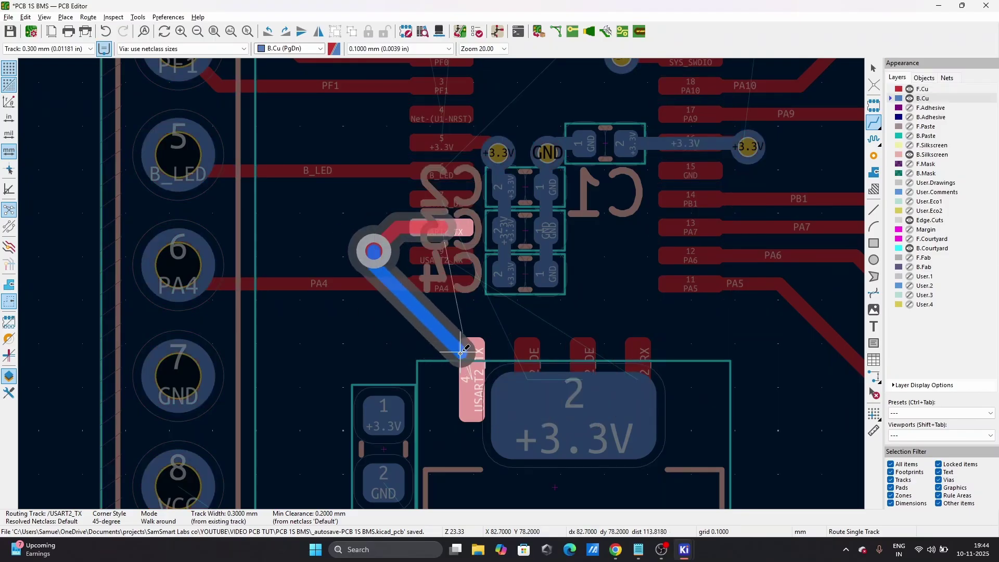
pyautogui.press('v')
pyautogui.click(469, 317)
pyautogui.click(466, 344)
pyautogui.press('Escape')
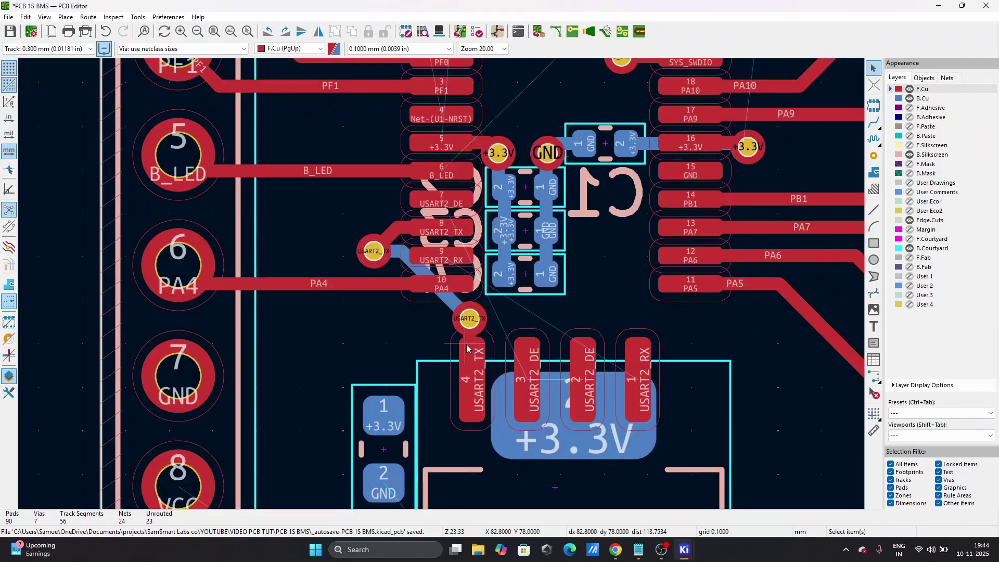
pyautogui.scroll(-1, 465, 344)
pyautogui.hotkey('ctrl', 'z')
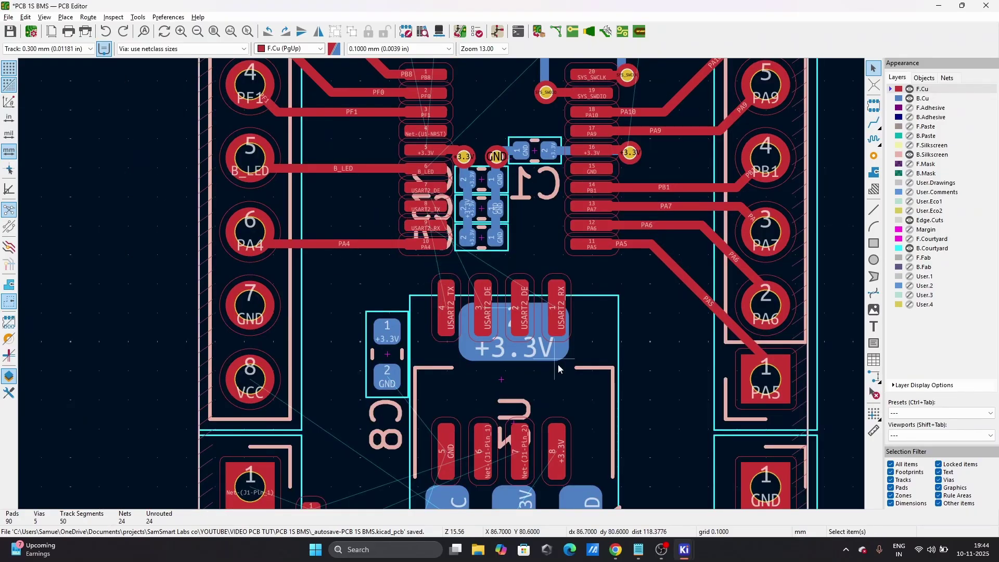
# - Select footprint U2 and set the board grid to 0.2000 mm
pyautogui.scroll(-2, 479, 378)
pyautogui.scroll(1, 442, 284)
pyautogui.scroll(2, 442, 284)
pyautogui.click(444, 279)
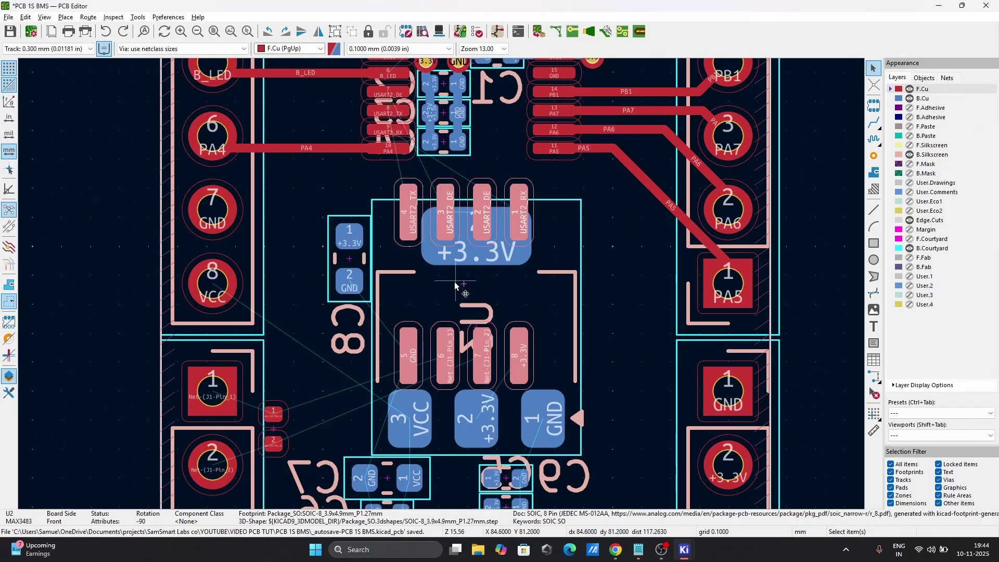
pyautogui.click(359, 48)
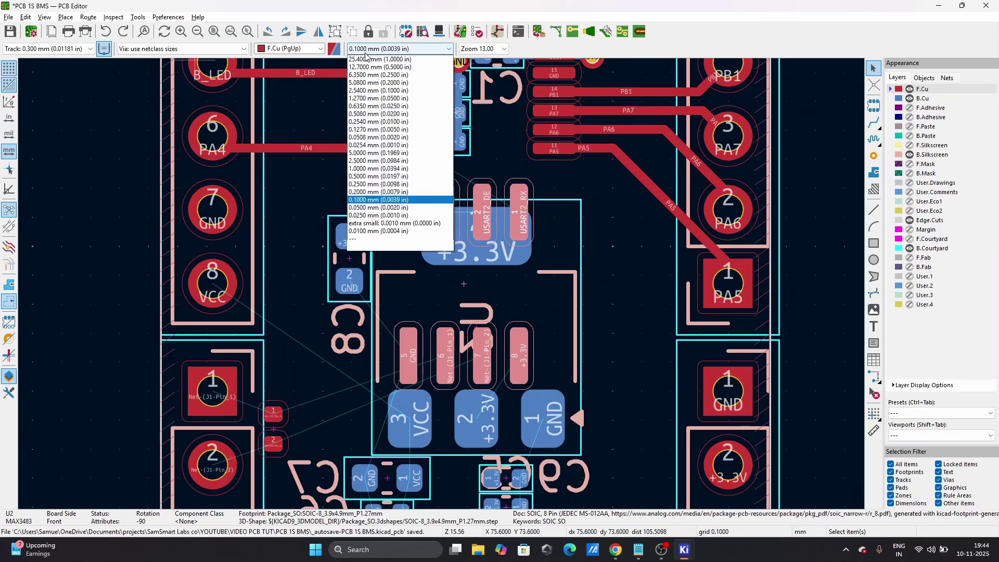
pyautogui.click(369, 193)
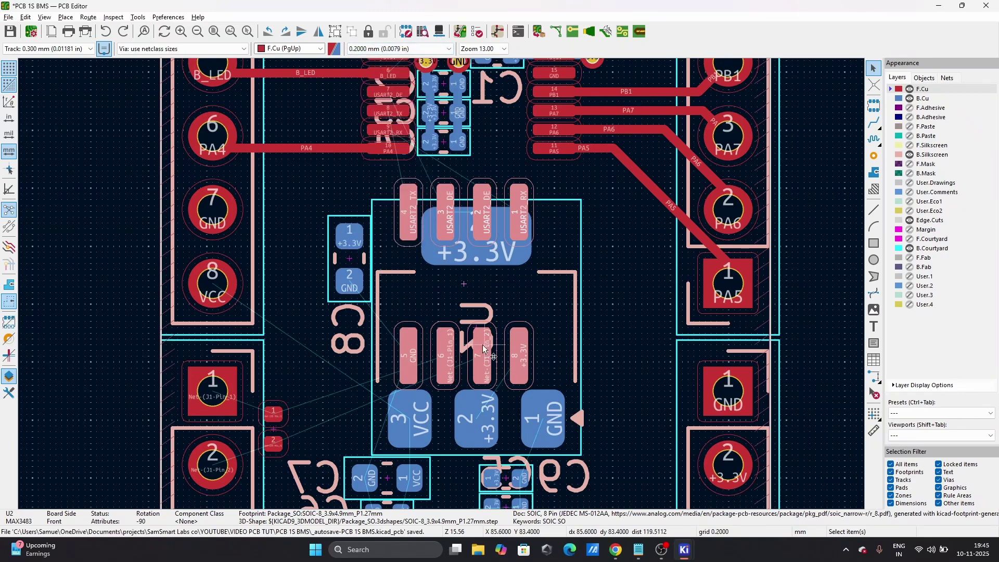
pyautogui.click(480, 283)
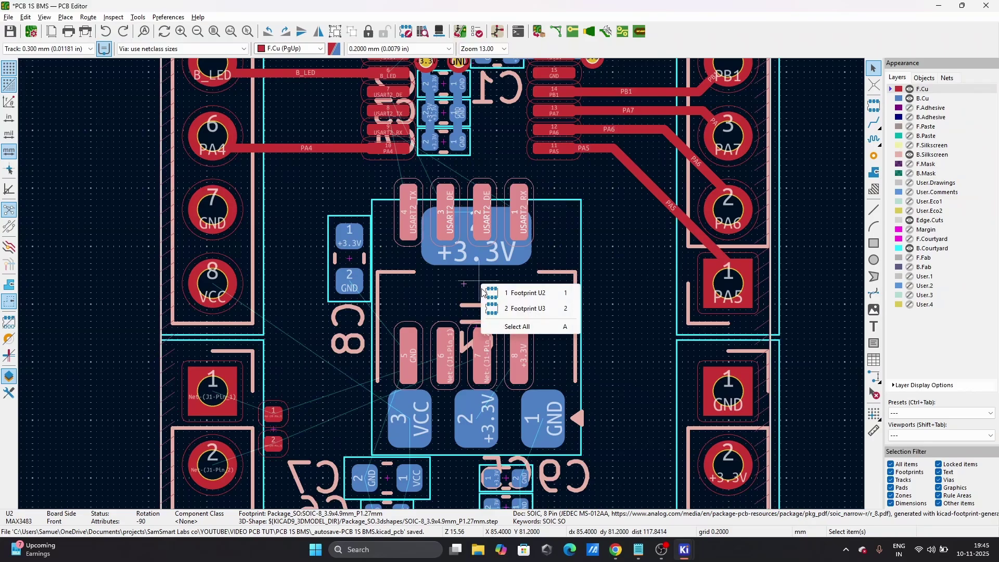
pyautogui.press('Escape')
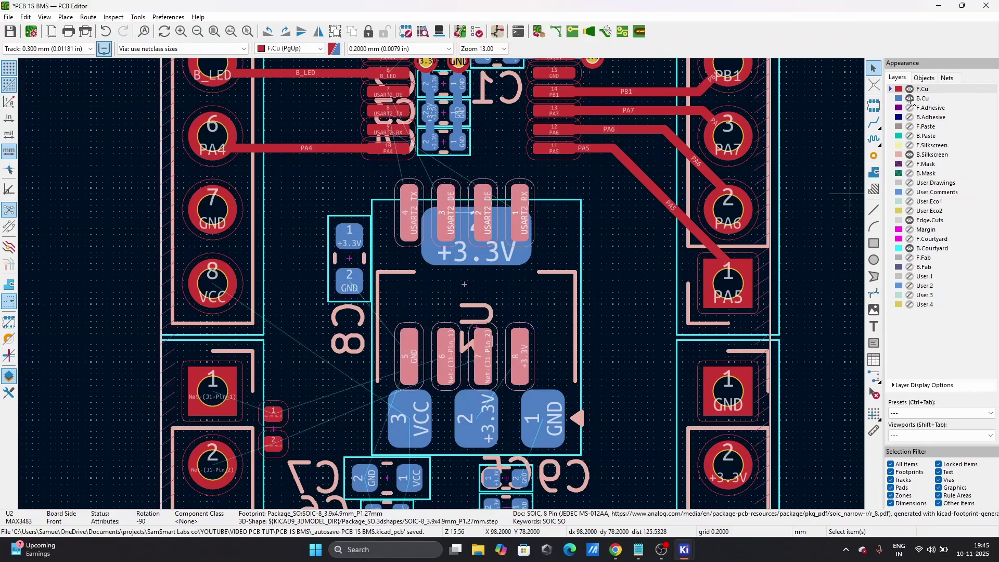
# - Undo the last U2 move and switch the display from back copper, silkscreen and courtyard layers to the front silkscreen and courtyard
pyautogui.hotkey('ctrl', 'z')
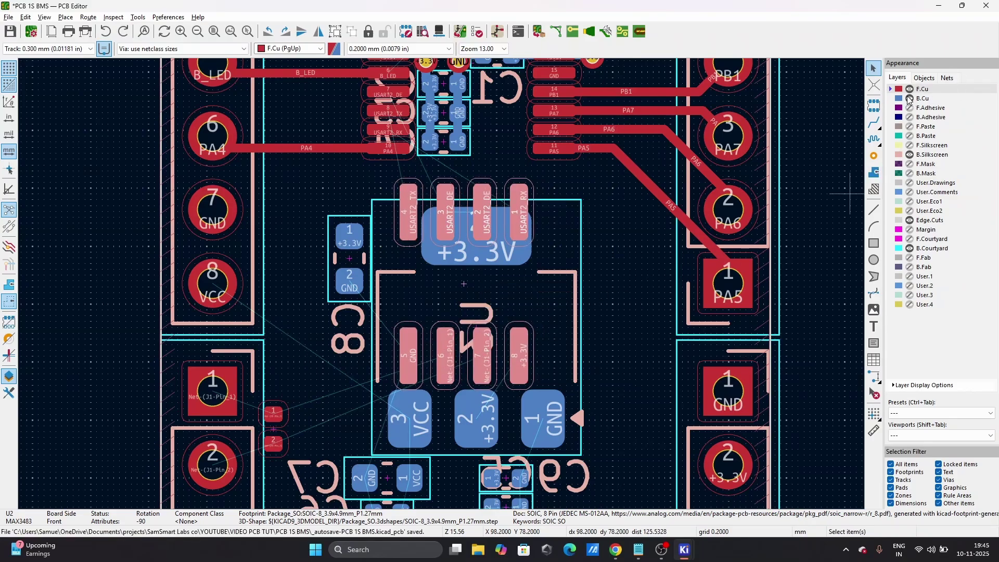
pyautogui.click(909, 99)
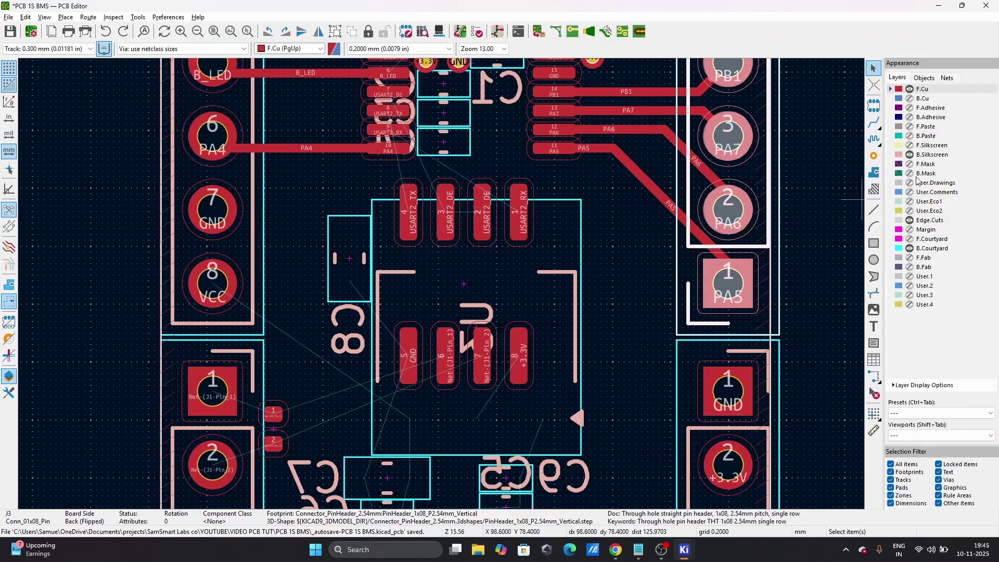
pyautogui.click(909, 154)
pyautogui.click(910, 145)
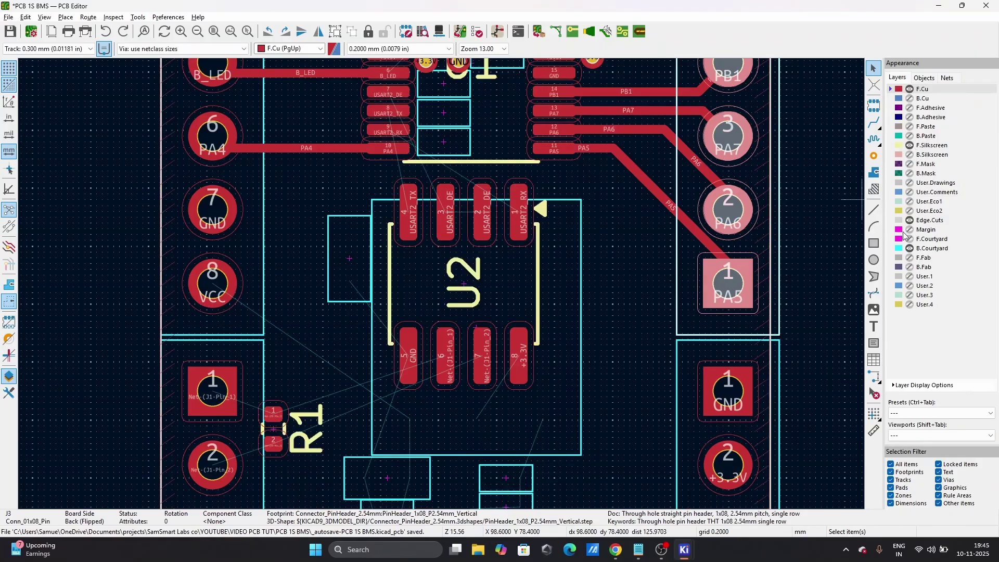
pyautogui.click(909, 249)
pyautogui.click(909, 238)
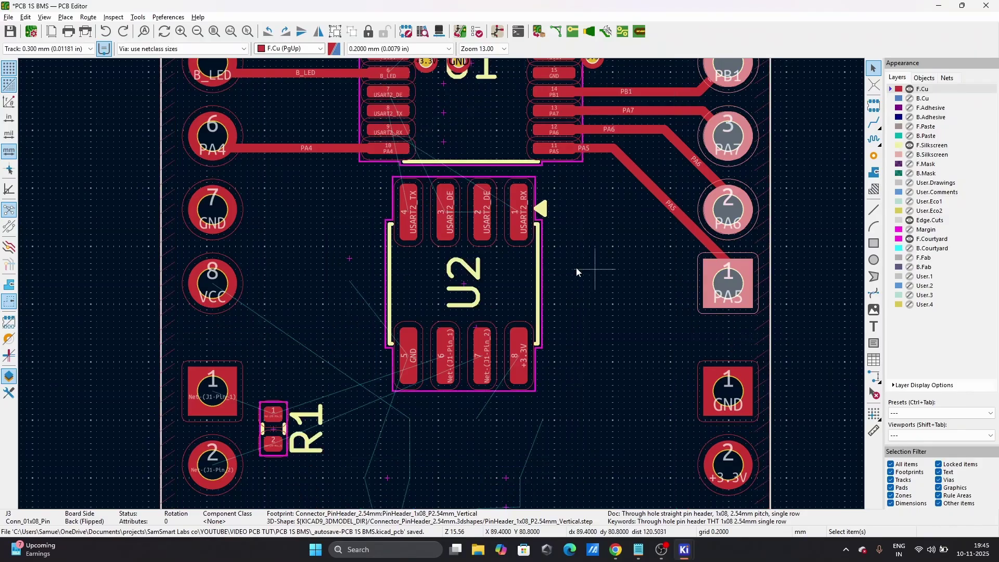
# - Move U2 slightly down the board to widen the routing gap below U1
pyautogui.click(490, 289)
pyautogui.moveTo(466, 288); pyautogui.dragTo(467, 324)
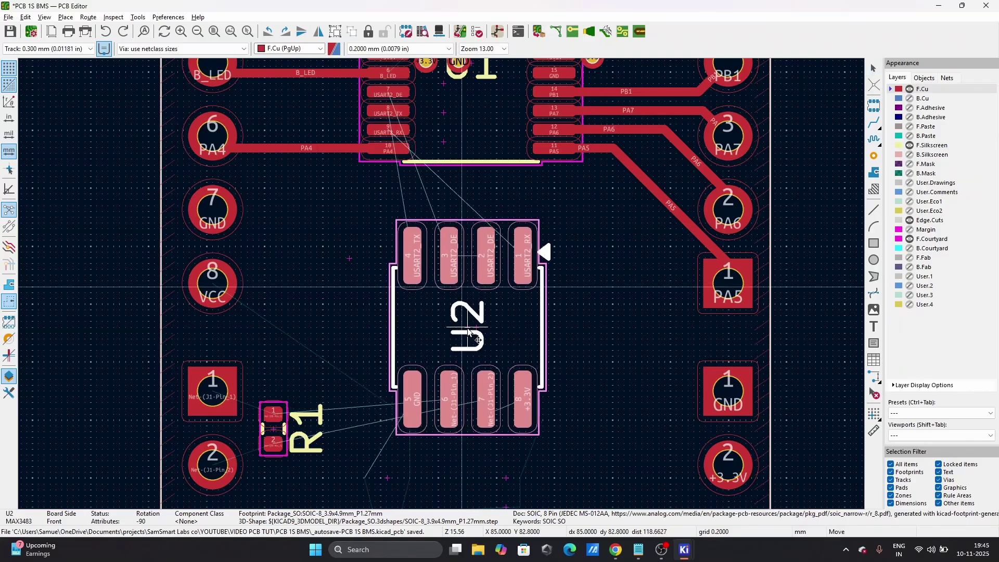
pyautogui.click(467, 323)
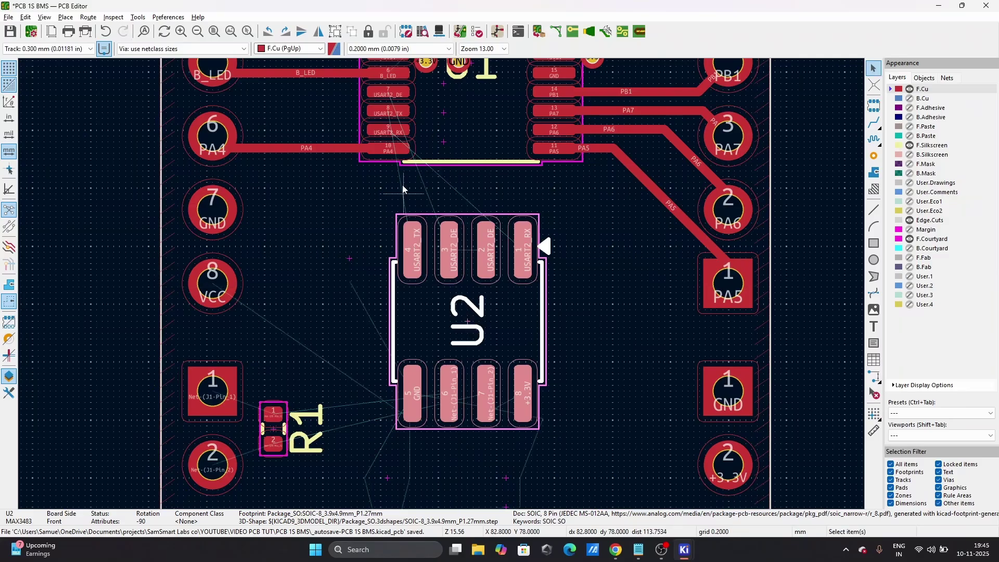
pyautogui.scroll(3, 399, 116)
pyautogui.scroll(-4, 440, 290)
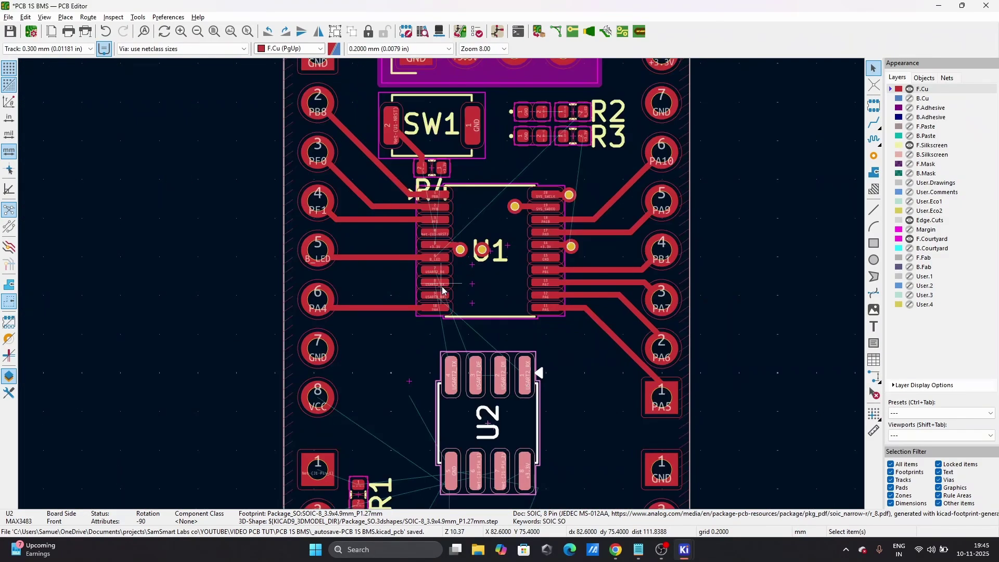
pyautogui.click(175, 361)
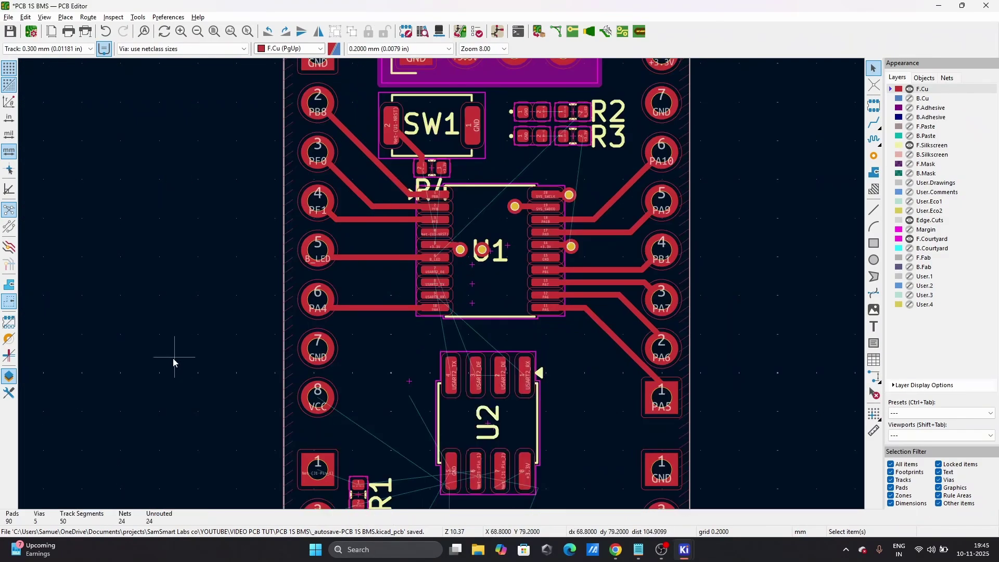
# - Inspect the front component placement in the 3D viewer and return to the board layout
pyautogui.hotkey('alt', '3')
pyautogui.moveTo(303, 348); pyautogui.dragTo(667, 160)
pyautogui.click(938, 6)
# - Move the R4 reference text to the right of its resistor and check its placement in the 3D viewer
pyautogui.moveTo(430, 193); pyautogui.dragTo(468, 168)
pyautogui.scroll(-2, 455, 182)
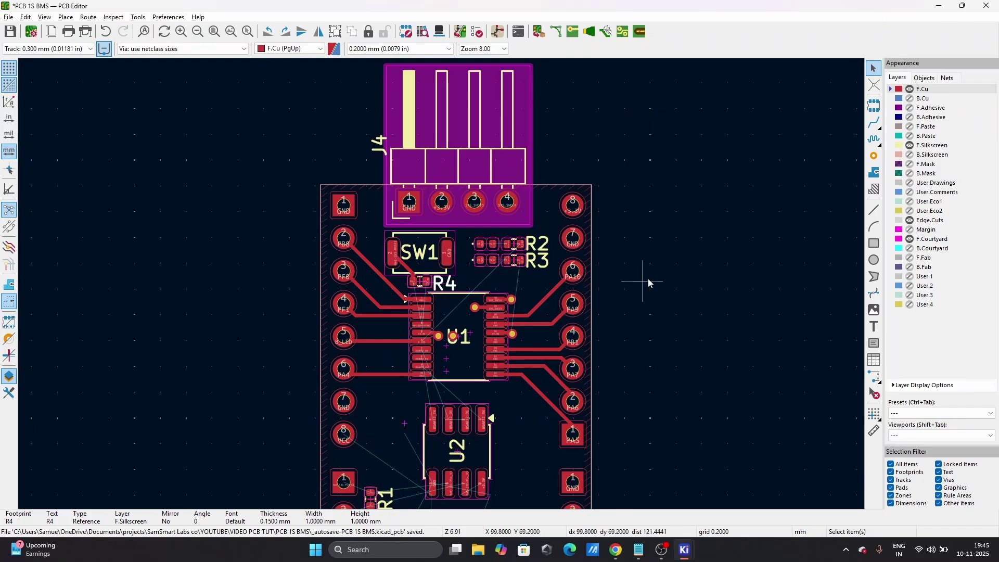
pyautogui.hotkey('alt', '3')
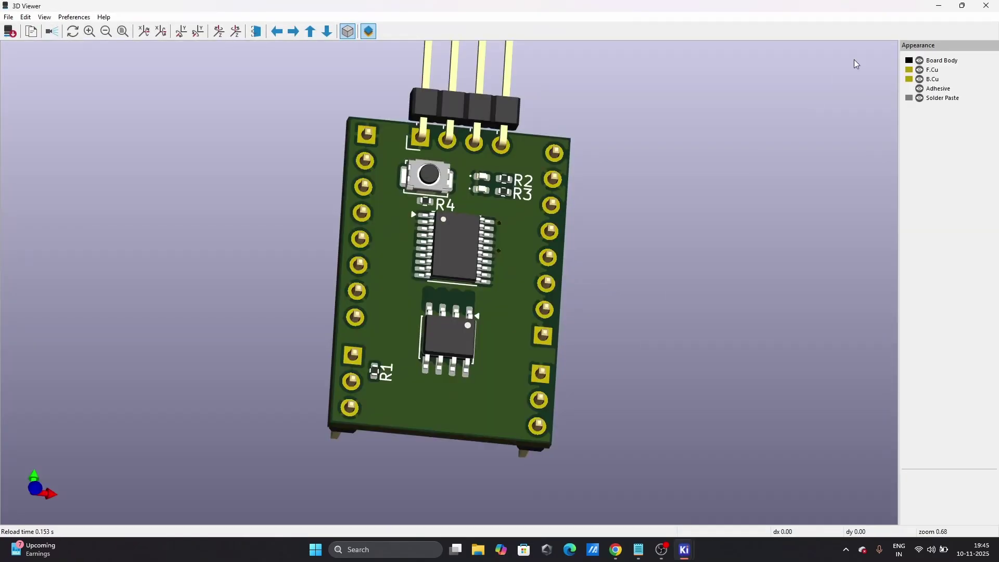
pyautogui.click(939, 5)
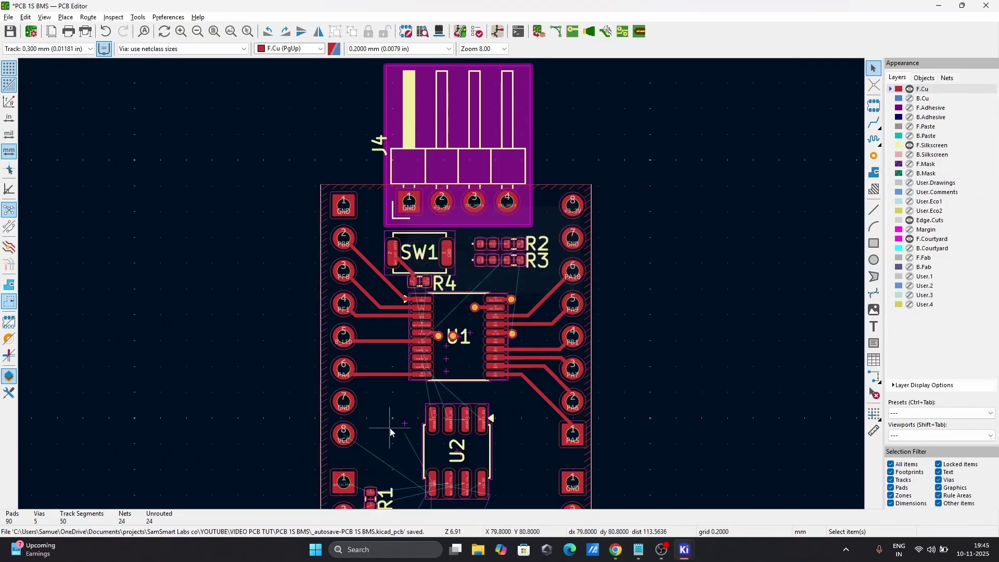
# - Route the USART2_RX net on F.Cu from U1 pin 9 to U2 pin 1 with a 0.300 mm track
pyautogui.scroll(4, 433, 402)
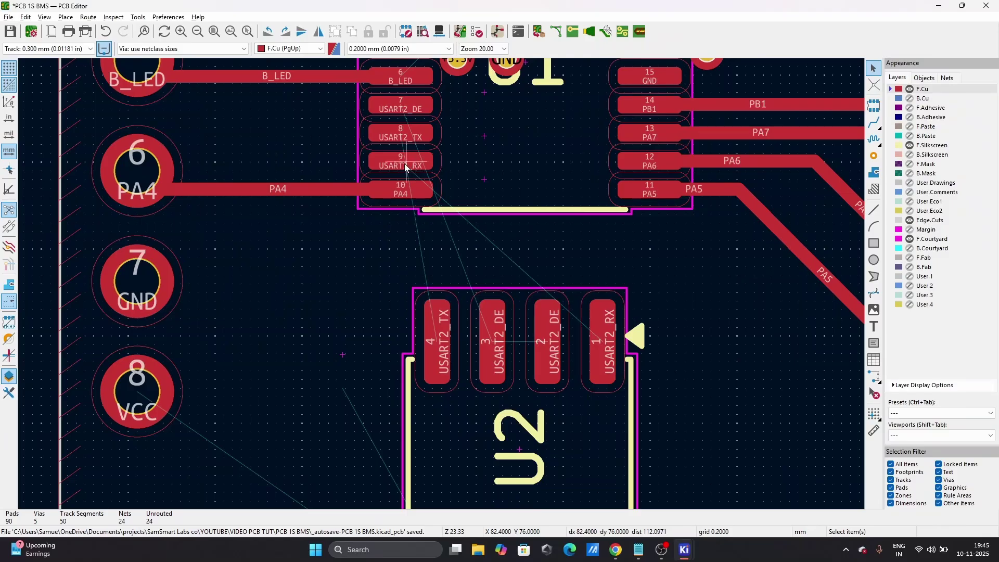
pyautogui.press('x')
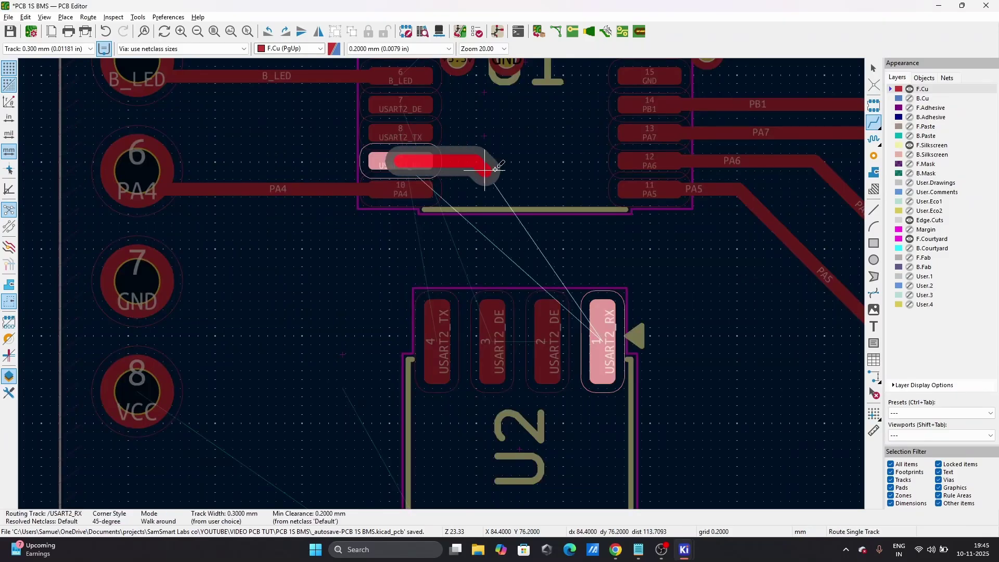
pyautogui.click(603, 311)
pyautogui.moveTo(529, 233); pyautogui.dragTo(531, 203)
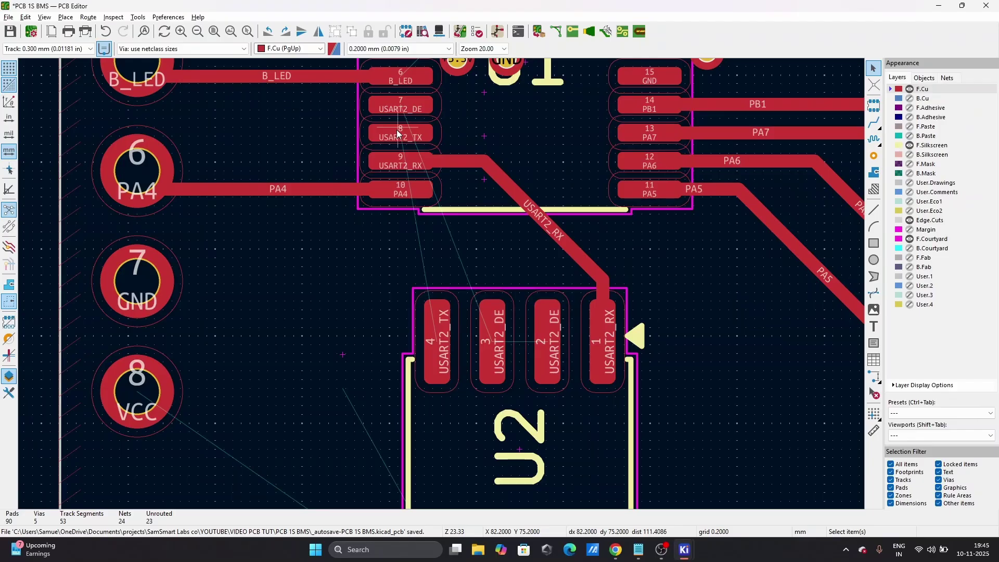
# - Join U2's USART2_DE pads 2 and 3 with an F.Cu track and show the B.Cu layer
pyautogui.press('x')
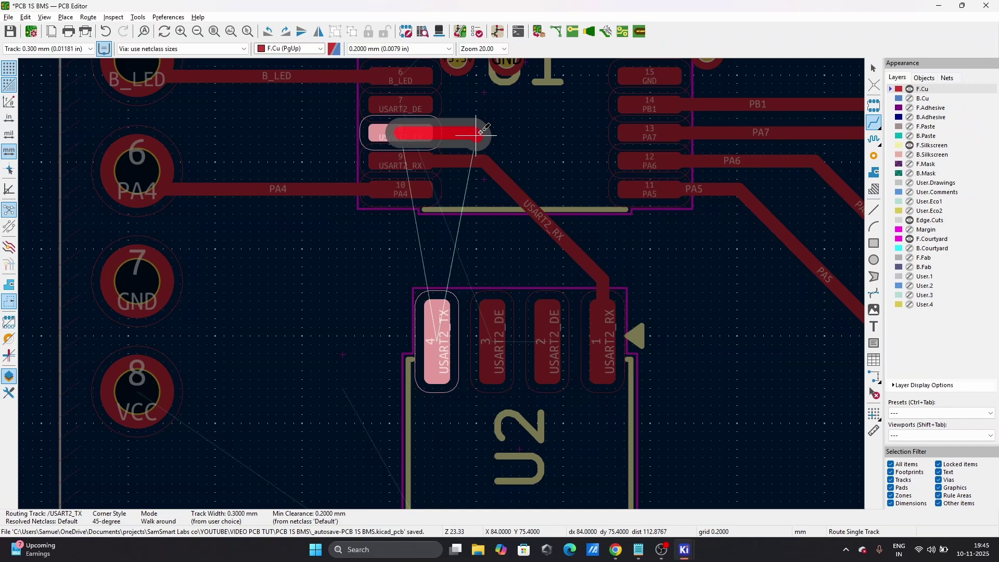
pyautogui.press('Escape')
pyautogui.click(549, 331)
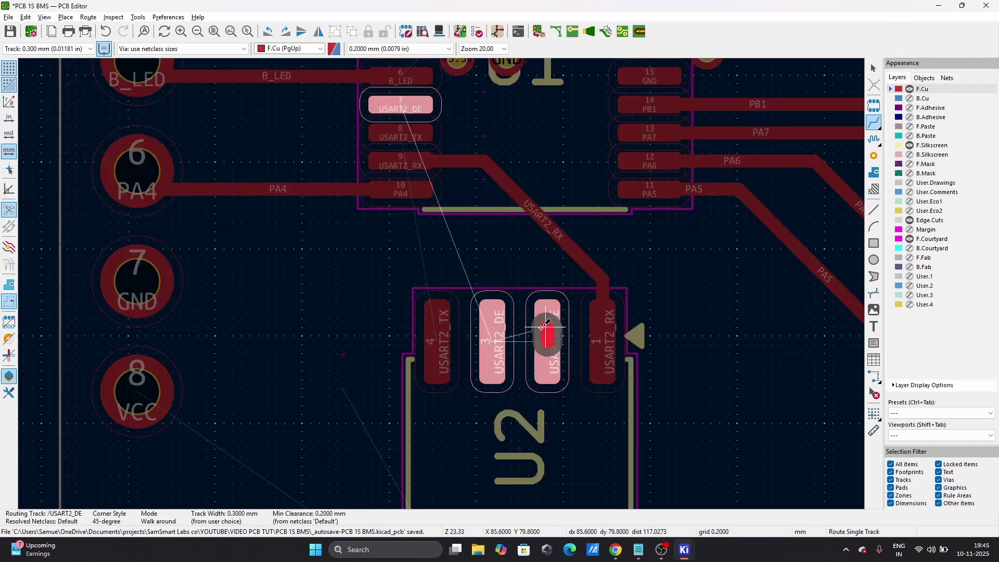
pyautogui.click(489, 333)
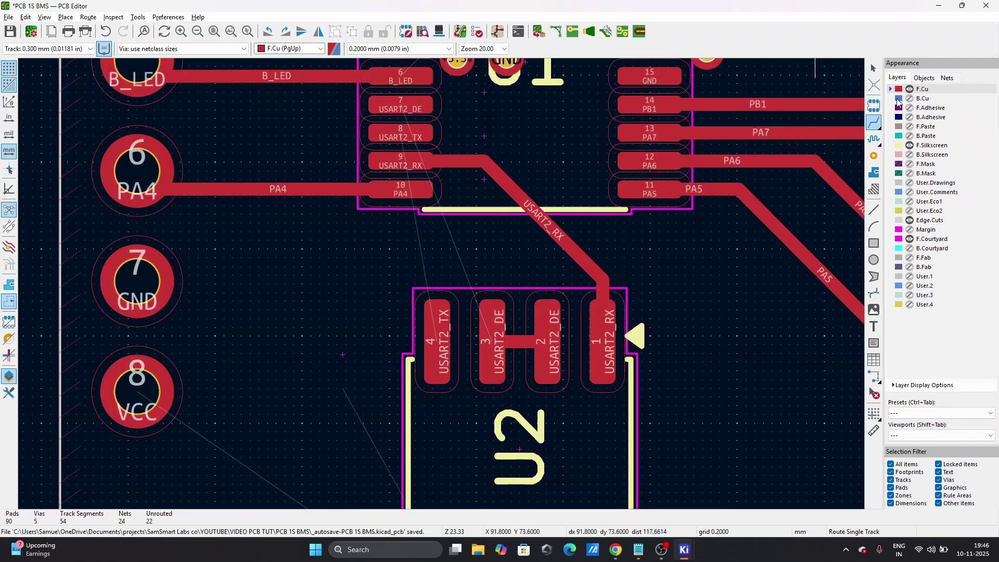
pyautogui.click(910, 99)
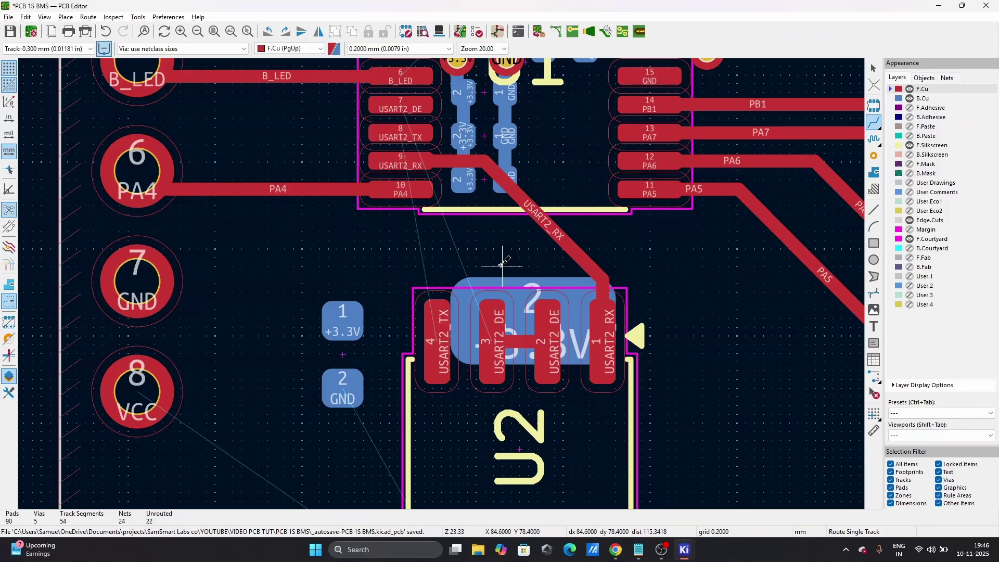
# - Try routing USART2_DE from the track between U2 pads 2 and 3 to U1 pin 7, using two vias and B.Cu
pyautogui.click(519, 339)
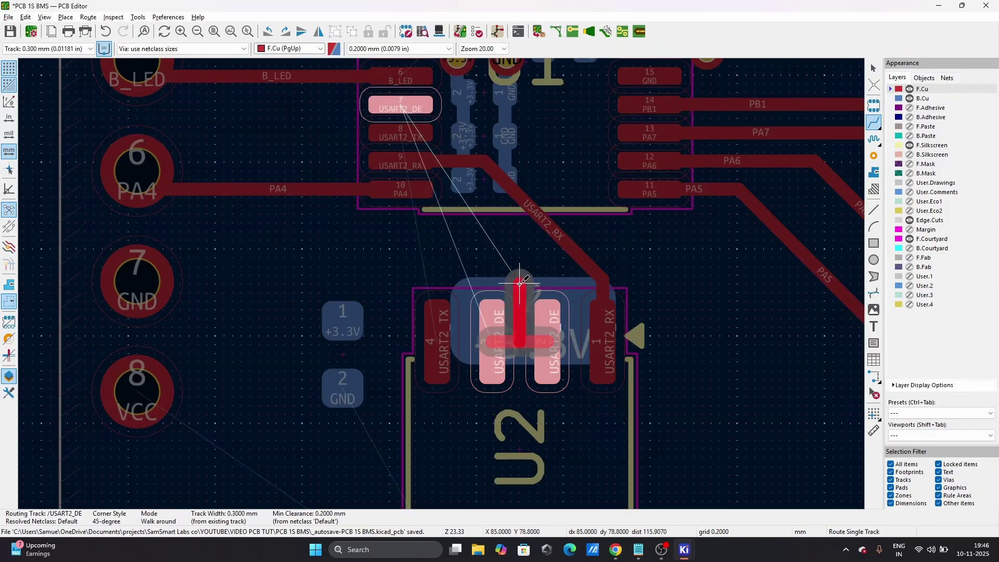
pyautogui.press('v')
pyautogui.click(521, 287)
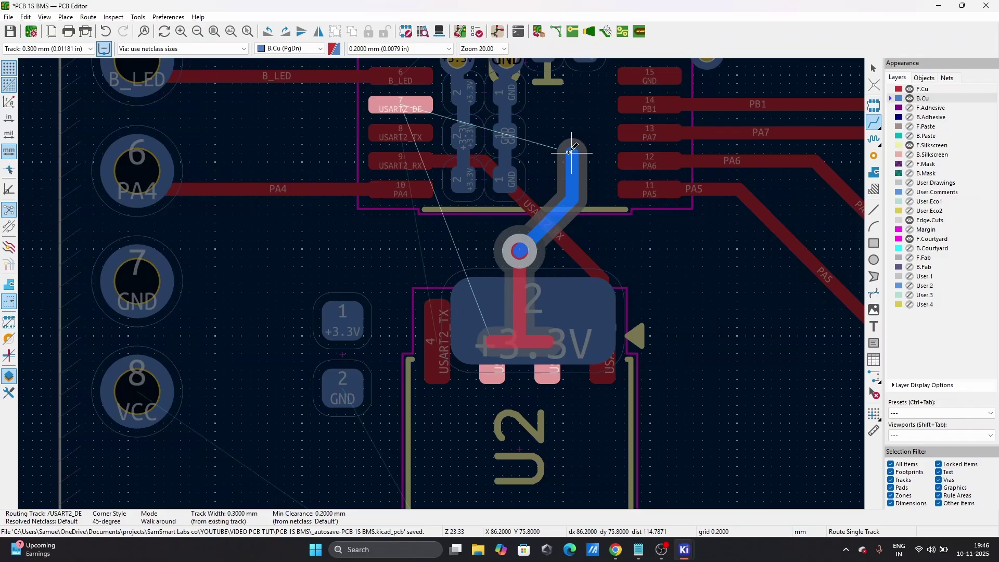
pyautogui.press('v')
pyautogui.click(564, 119)
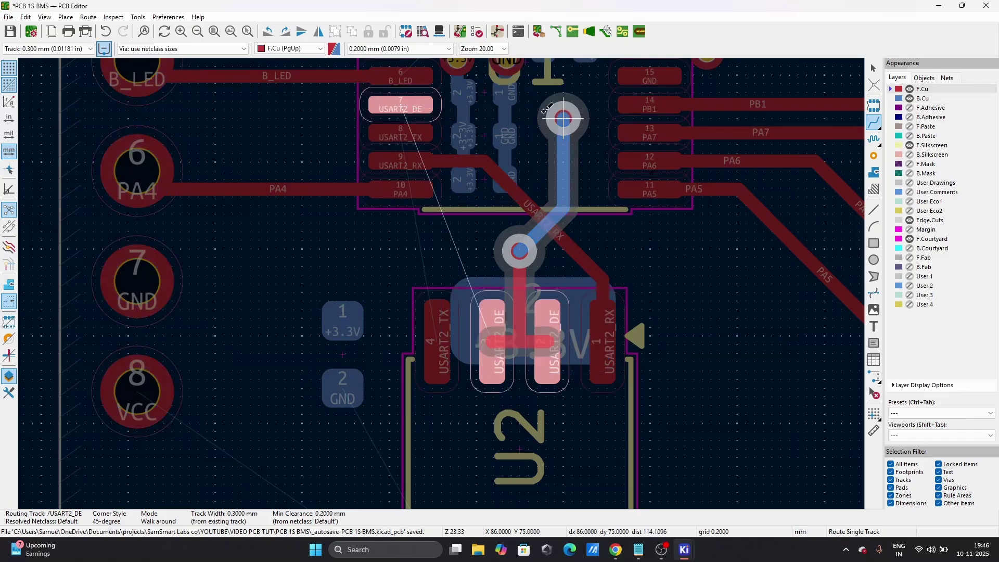
pyautogui.click(403, 104)
pyautogui.press('Escape')
# - Shift the upper USART2_DE via toward U1 pin 7, and undo both the via shift and the USART2_DE route
pyautogui.click(560, 122)
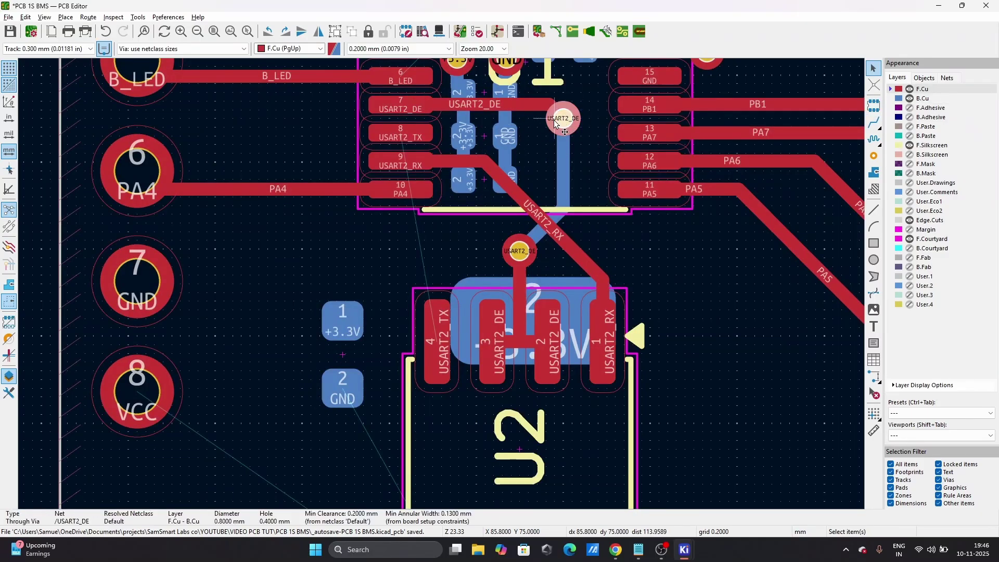
pyautogui.press('d')
pyautogui.click(535, 121)
pyautogui.scroll(-2, 535, 120)
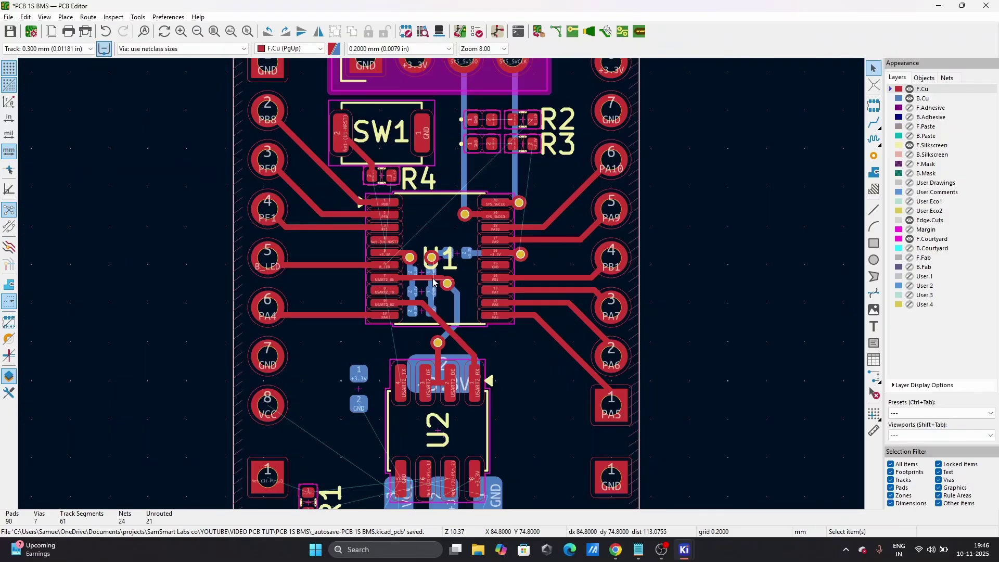
pyautogui.scroll(2, 435, 277)
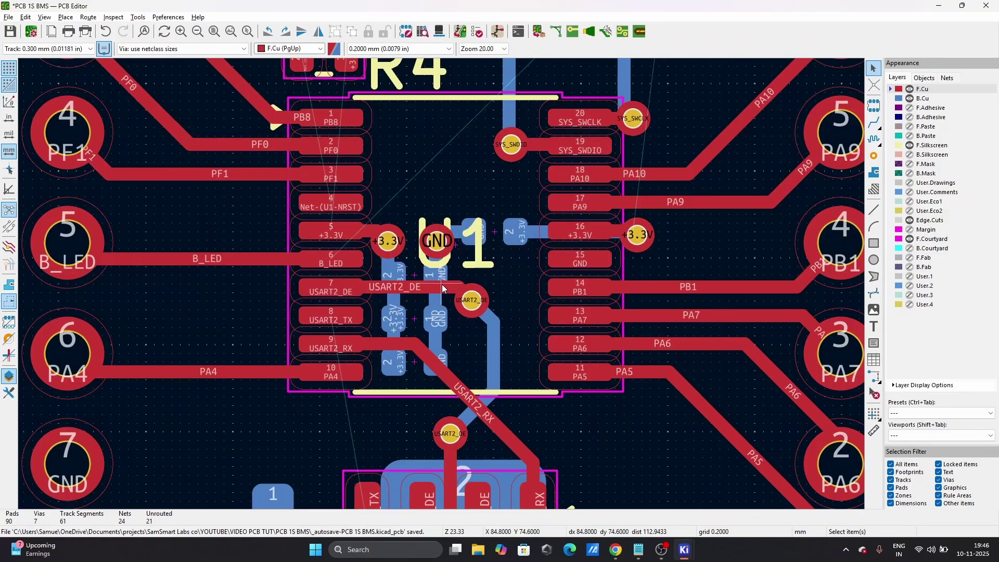
pyautogui.hotkey('ctrl', 'z')
pyautogui.hotkey('ctrl', 'z')
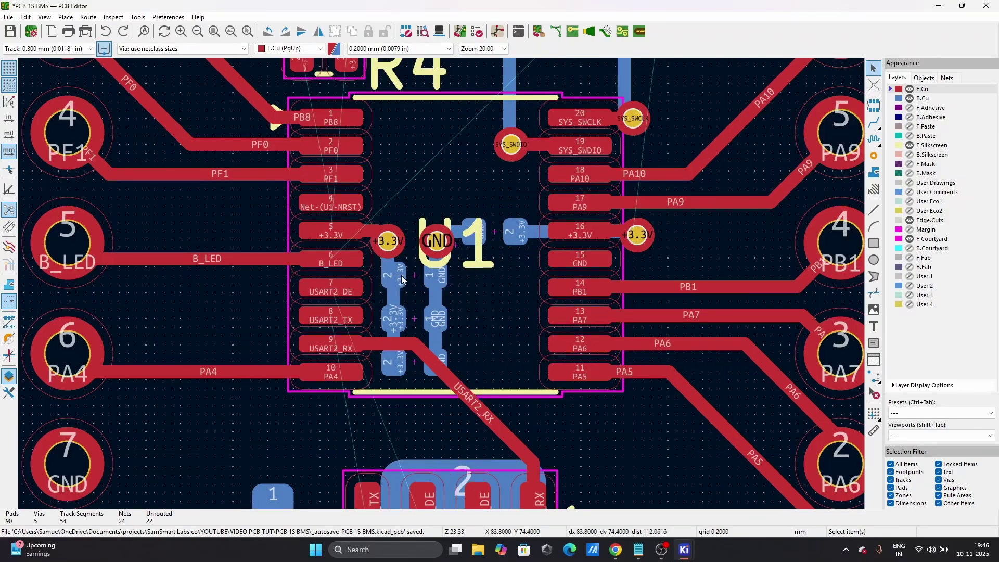
# - Move capacitors C2, C3 and C4 into a vertical stack above the +3.3V and GND vias inside U1
pyautogui.click(419, 283)
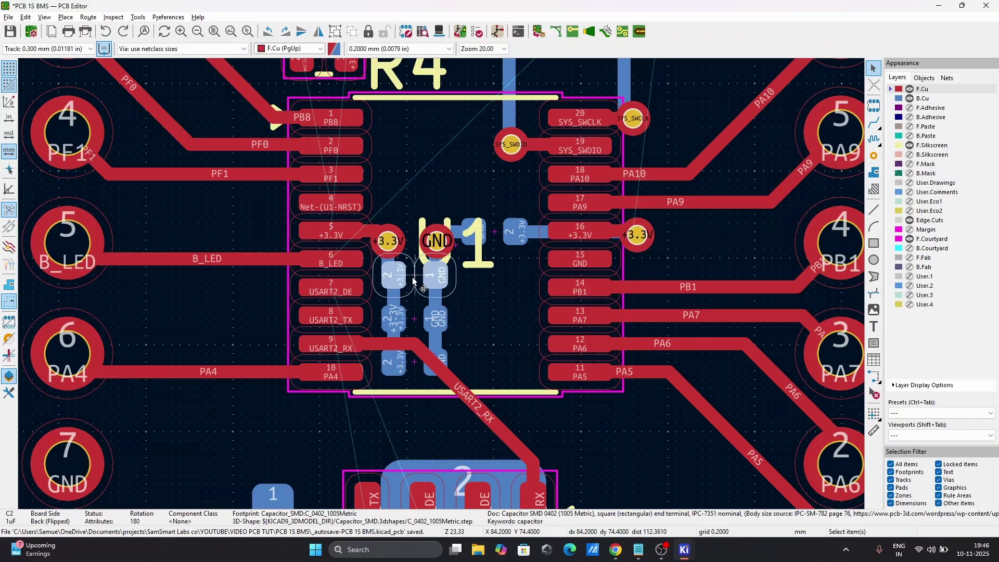
pyautogui.moveTo(414, 281); pyautogui.dragTo(411, 220)
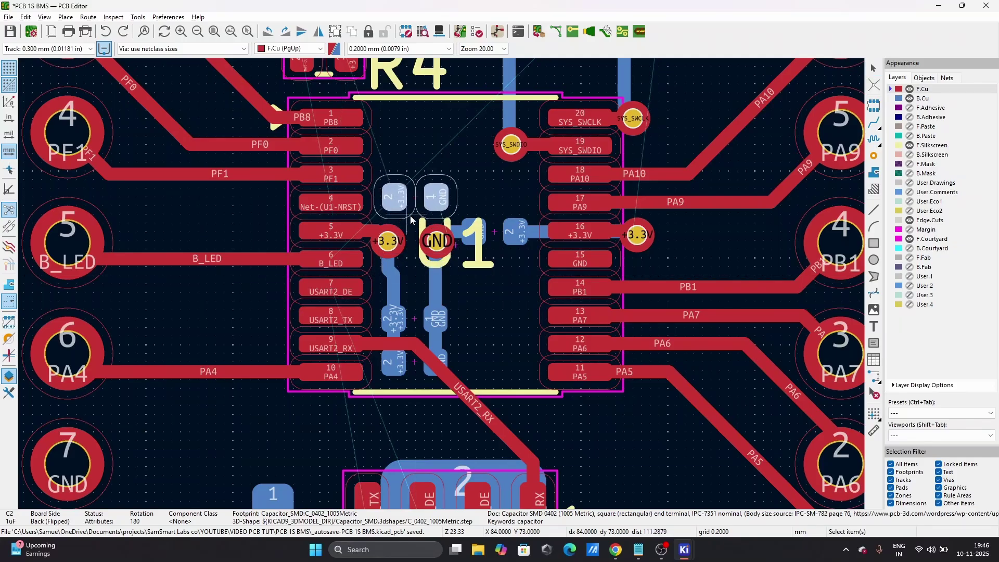
pyautogui.click(415, 318)
pyautogui.moveTo(416, 324); pyautogui.dragTo(408, 163)
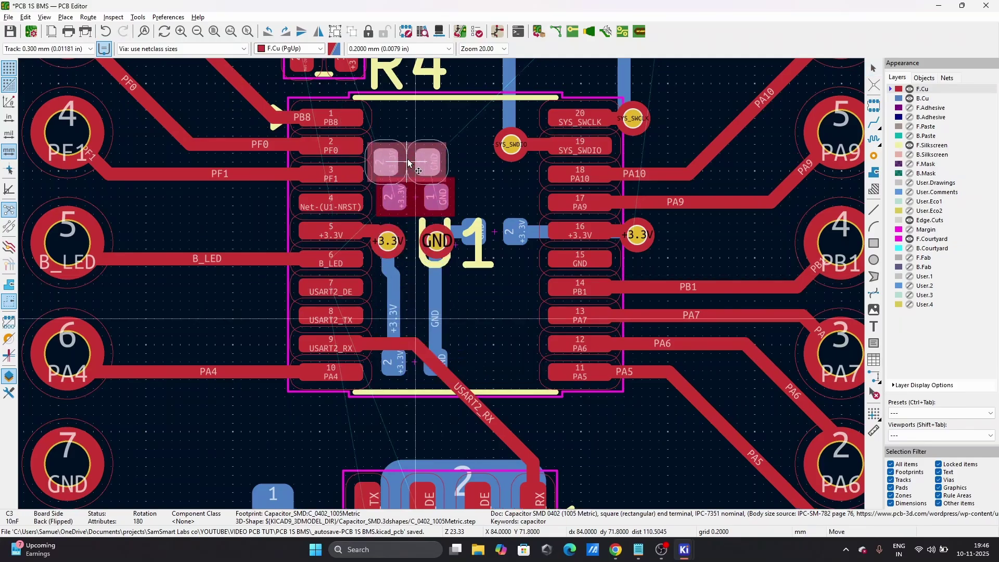
pyautogui.click(411, 158)
pyautogui.click(415, 362)
pyautogui.moveTo(416, 361); pyautogui.dragTo(415, 116)
pyautogui.click(414, 114)
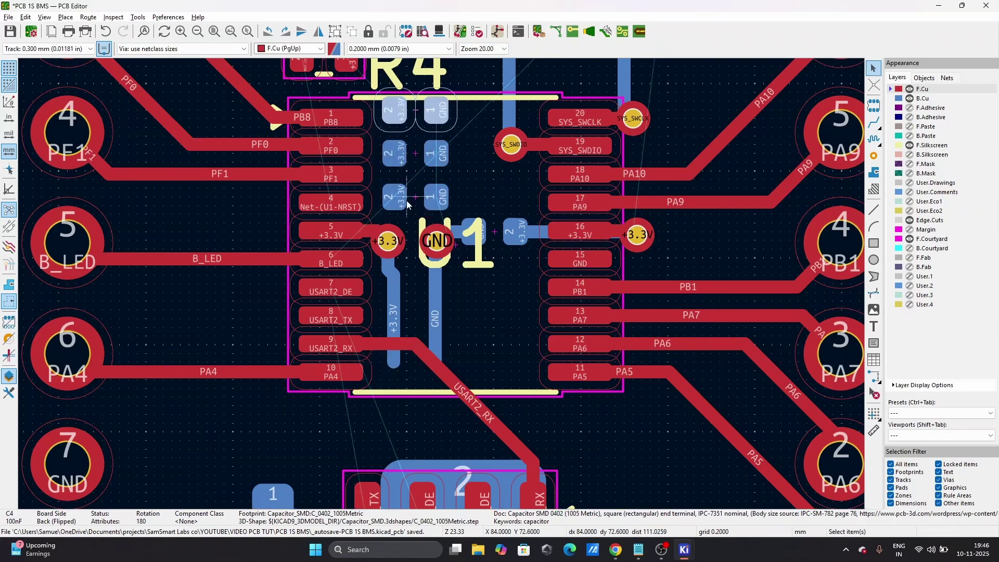
# - Delete the leftover B.Cu +3.3V and GND track segments below the two vias inside U1
pyautogui.moveTo(434, 308); pyautogui.dragTo(432, 273)
pyautogui.press('Delete')
pyautogui.click(382, 301)
pyautogui.click(395, 302)
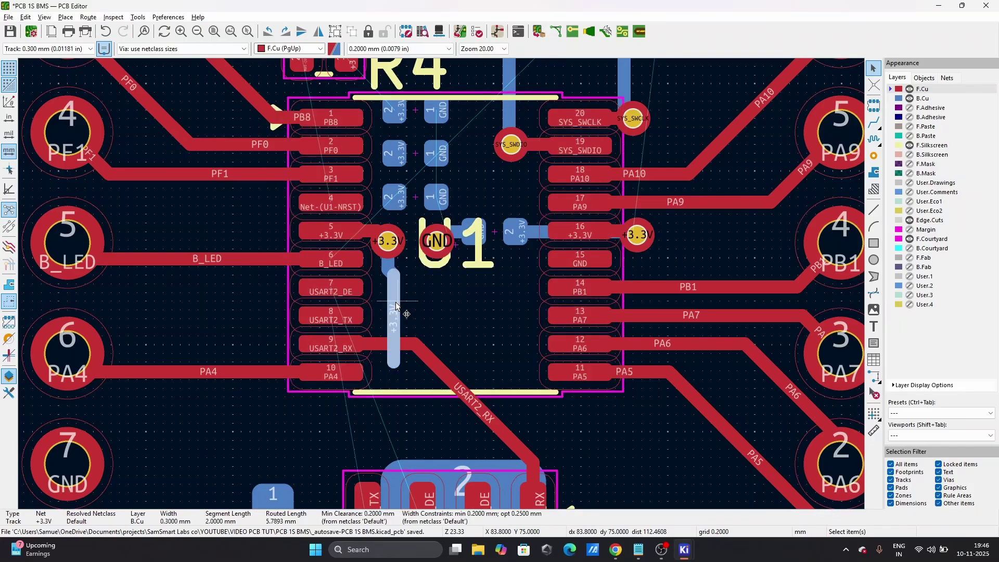
pyautogui.press('Delete')
pyautogui.click(391, 269)
pyautogui.click(397, 281)
pyautogui.press('Delete')
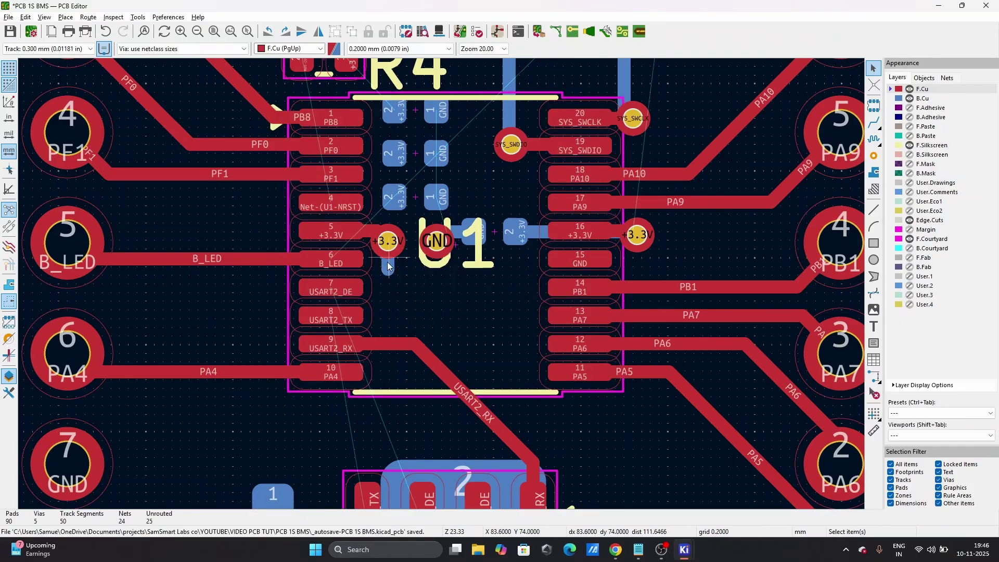
pyautogui.click(388, 266)
pyautogui.press('Delete')
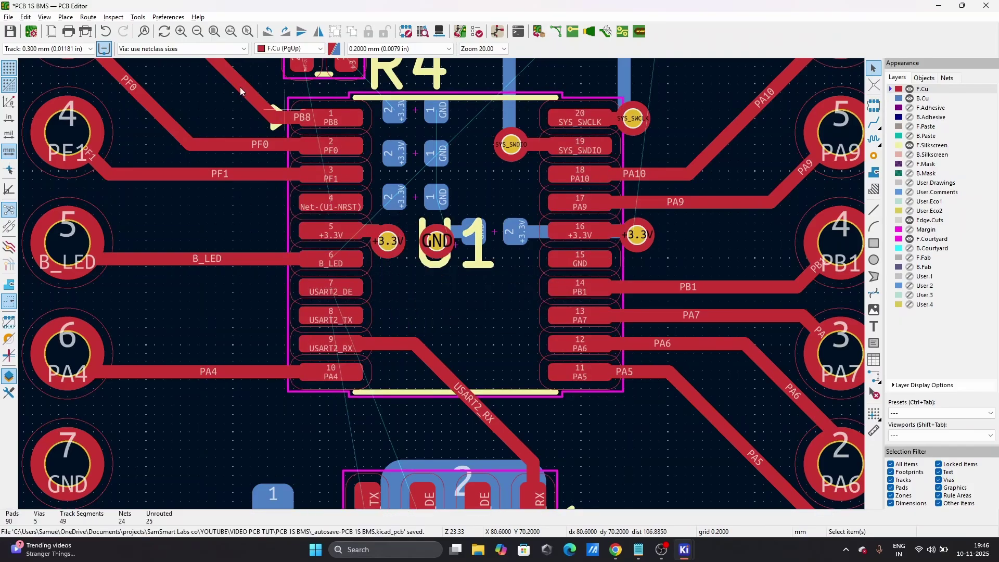
# - Route B.Cu tracks linking the +3.3V pads of C2, C3 and C4 to the +3.3V via beside U1 pin 5
pyautogui.press('x')
pyautogui.click(394, 196)
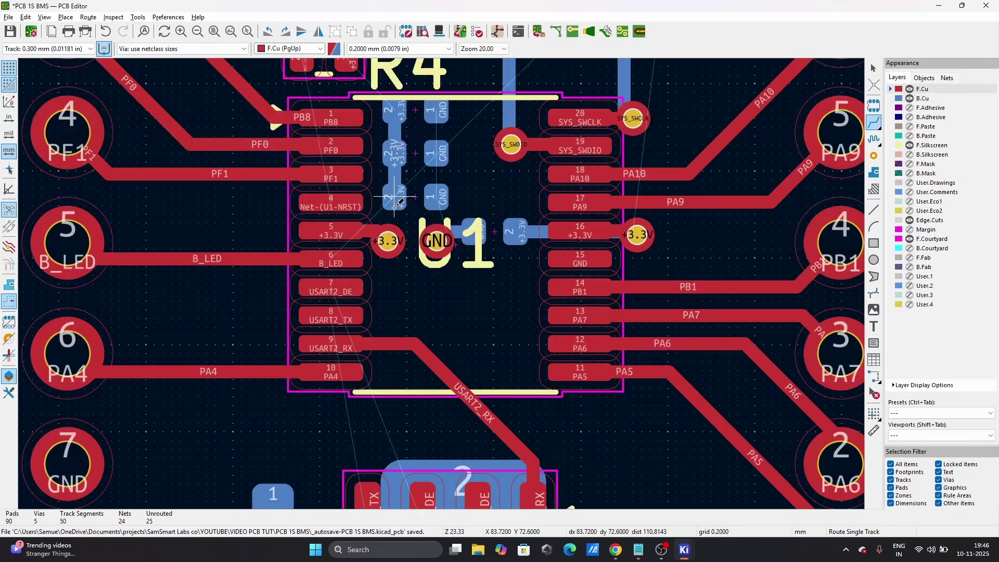
pyautogui.click(394, 203)
pyautogui.click(388, 238)
# - Route B.Cu tracks linking the GND pads of C2, C3 and C4 to the GND via inside U1
pyautogui.click(437, 111)
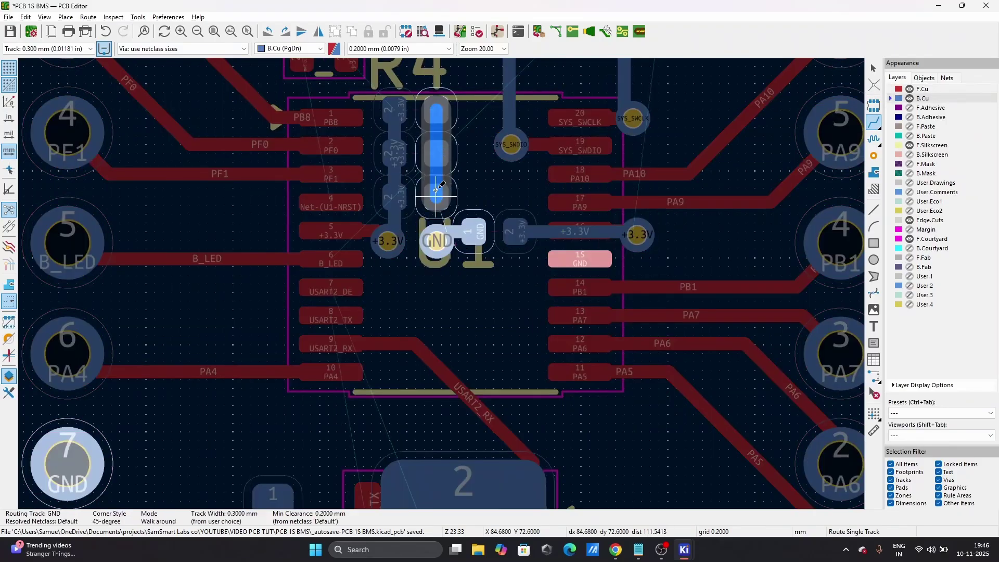
pyautogui.click(436, 195)
pyautogui.click(436, 197)
pyautogui.click(437, 240)
pyautogui.moveTo(437, 197); pyautogui.dragTo(442, 284, button='middle')
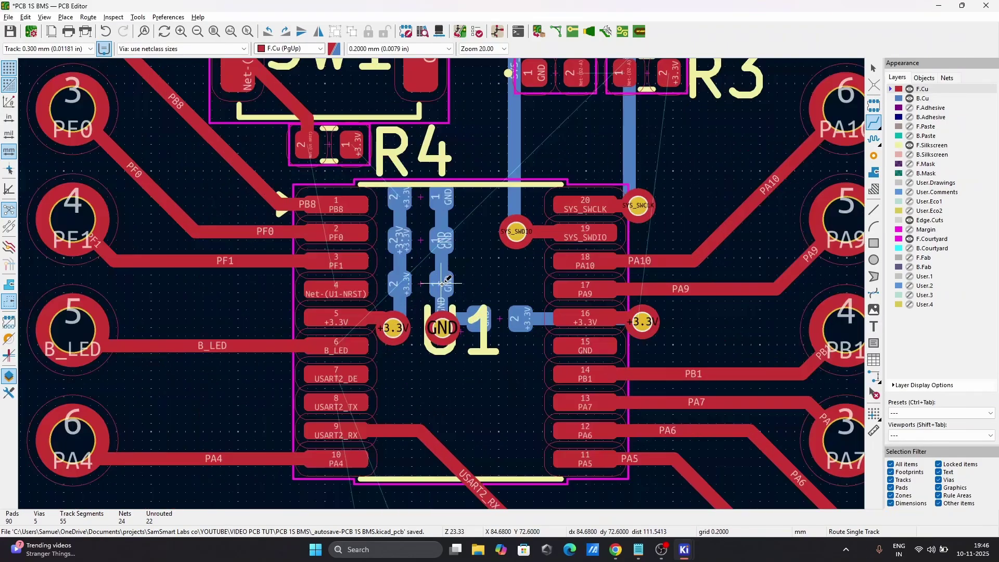
# - Route USART2_DE from U1 pin 7 to U2 pin 3, using two vias and a B.Cu section under the USART2_RX track
pyautogui.press('Escape')
pyautogui.scroll(-5, 442, 283)
pyautogui.scroll(5, 423, 329)
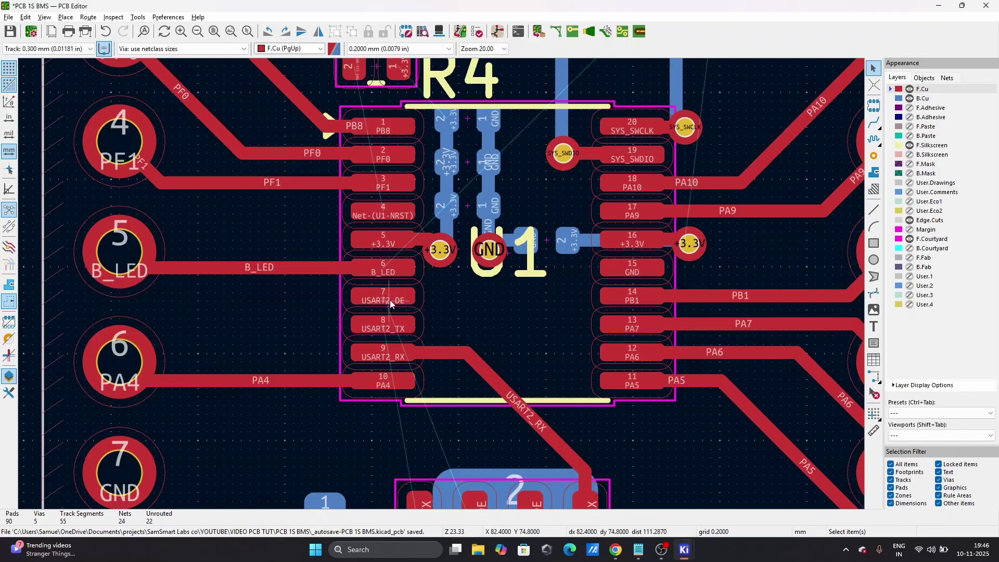
pyautogui.press('x')
pyautogui.press('v')
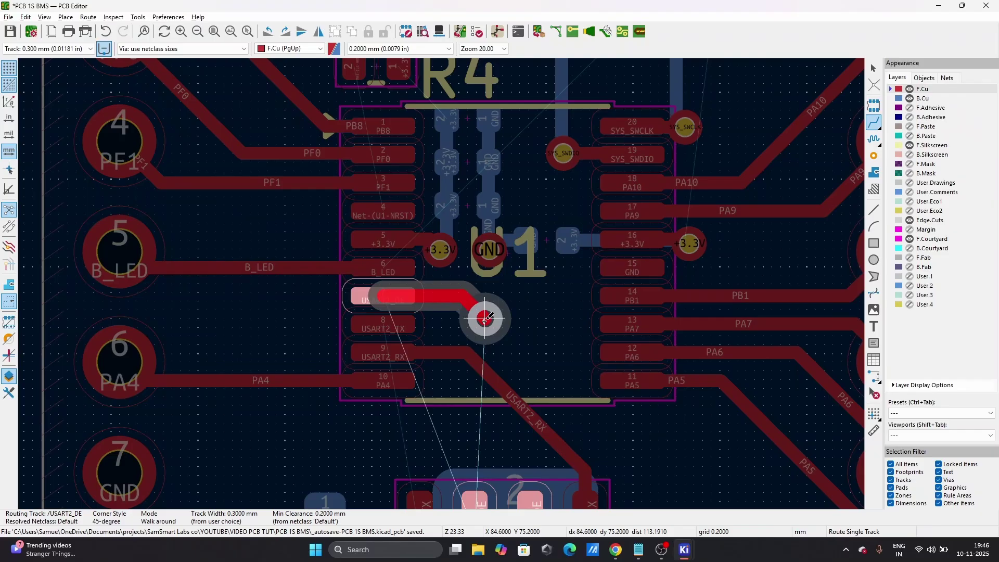
pyautogui.click(485, 318)
pyautogui.scroll(-2, 482, 422)
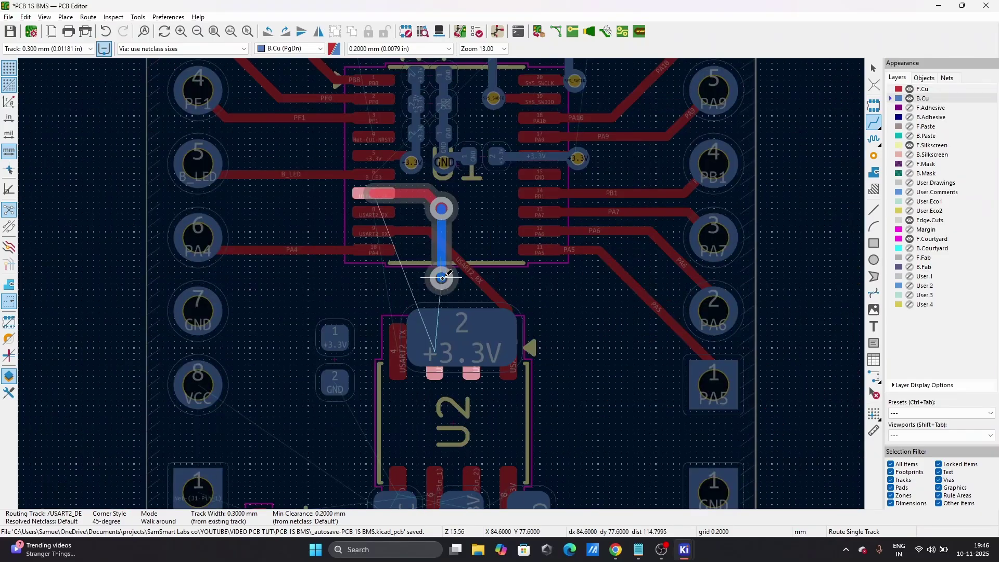
pyautogui.click(441, 276)
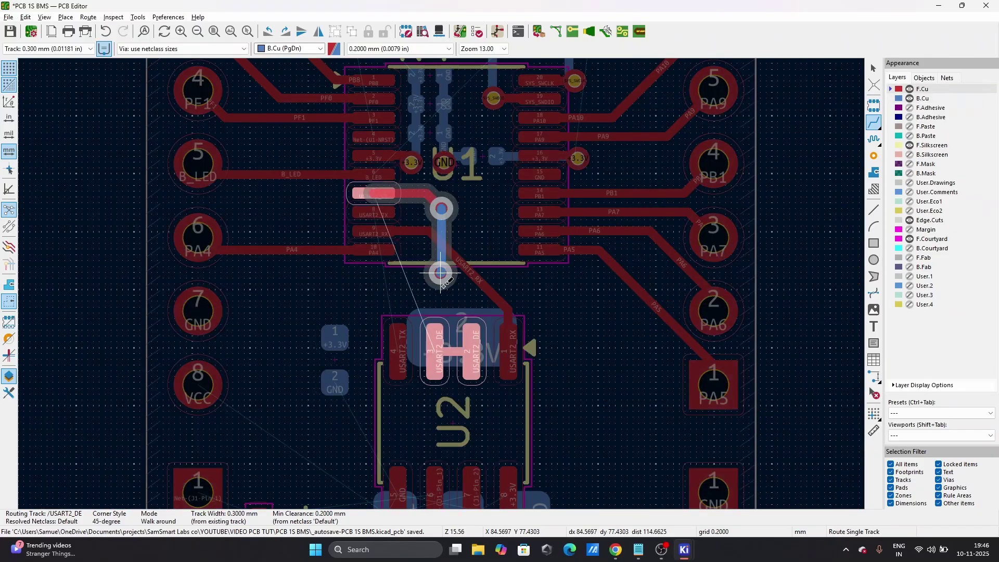
pyautogui.click(442, 341)
pyautogui.press('Escape')
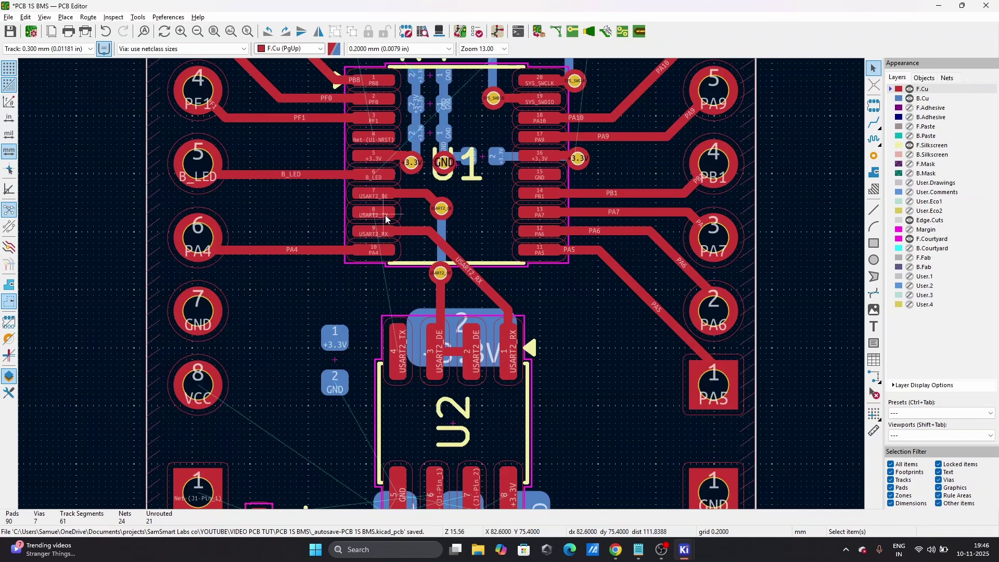
pyautogui.press('x')
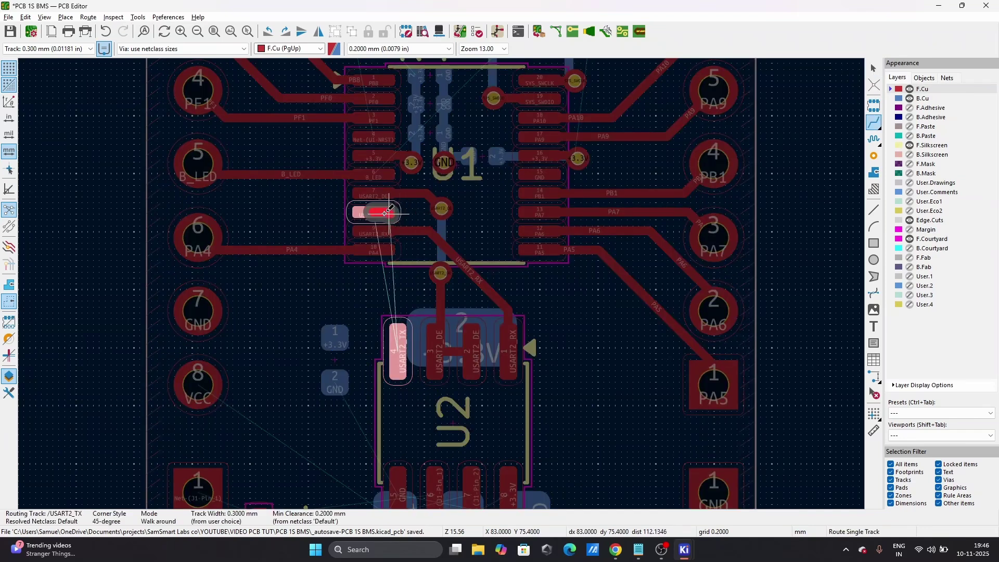
pyautogui.press('v')
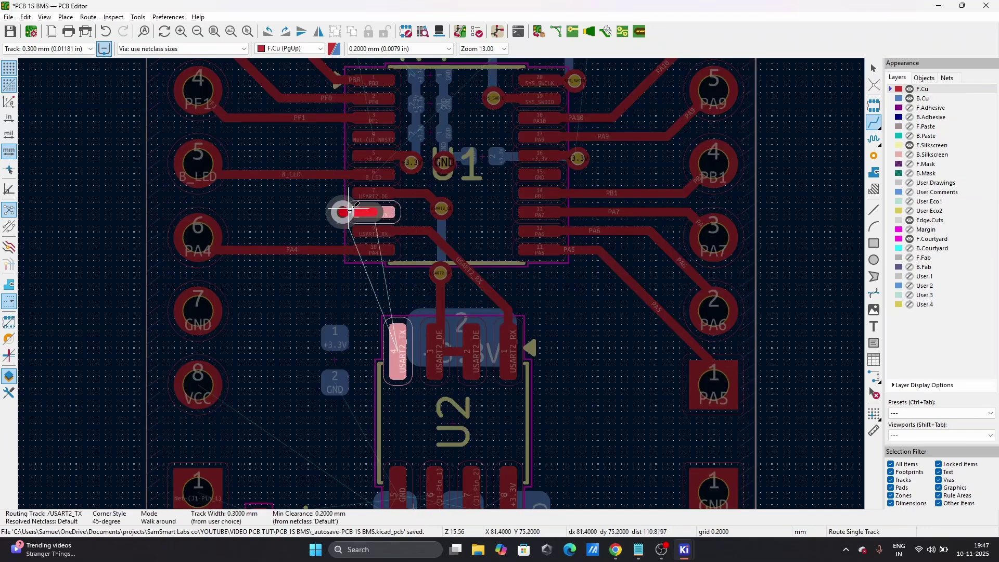
pyautogui.press('Escape')
pyautogui.press('Escape')
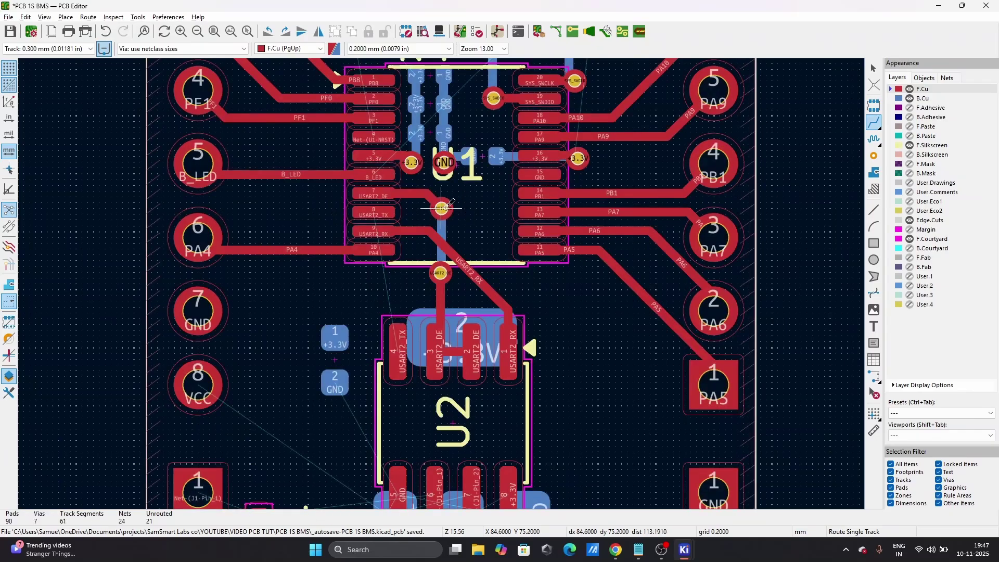
# - Shift the upper USART2_DE via and its B.Cu track to the right, and straighten the F.Cu track from U1 pin 7
pyautogui.moveTo(441, 208); pyautogui.dragTo(465, 209)
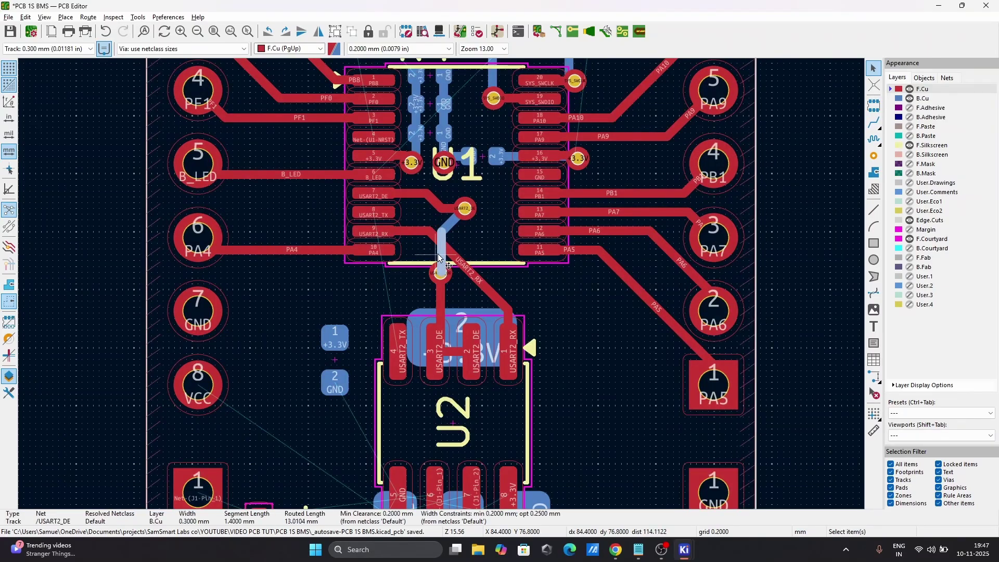
pyautogui.moveTo(438, 254); pyautogui.dragTo(465, 248)
pyautogui.scroll(4, 443, 209)
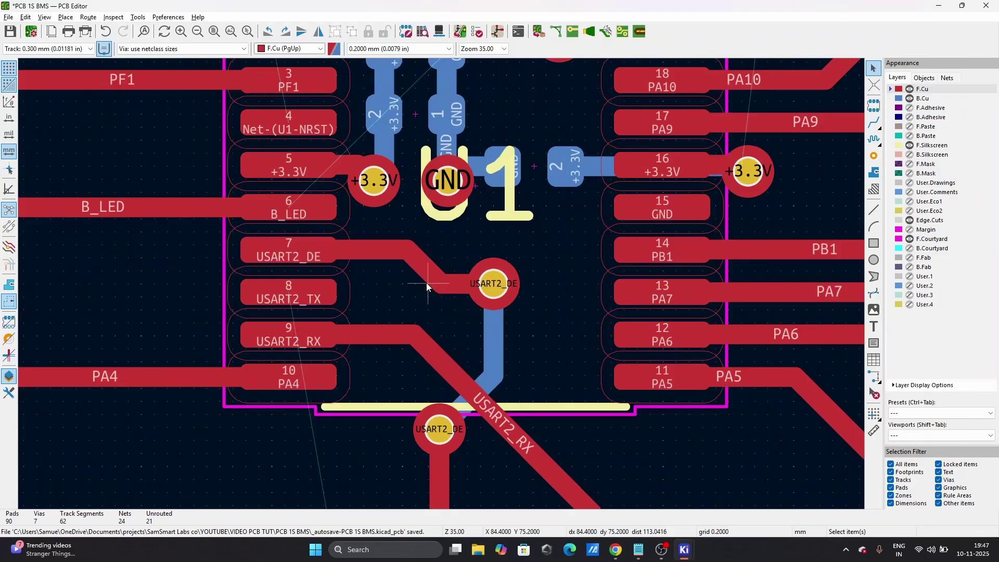
pyautogui.click(439, 275)
pyautogui.click(491, 306)
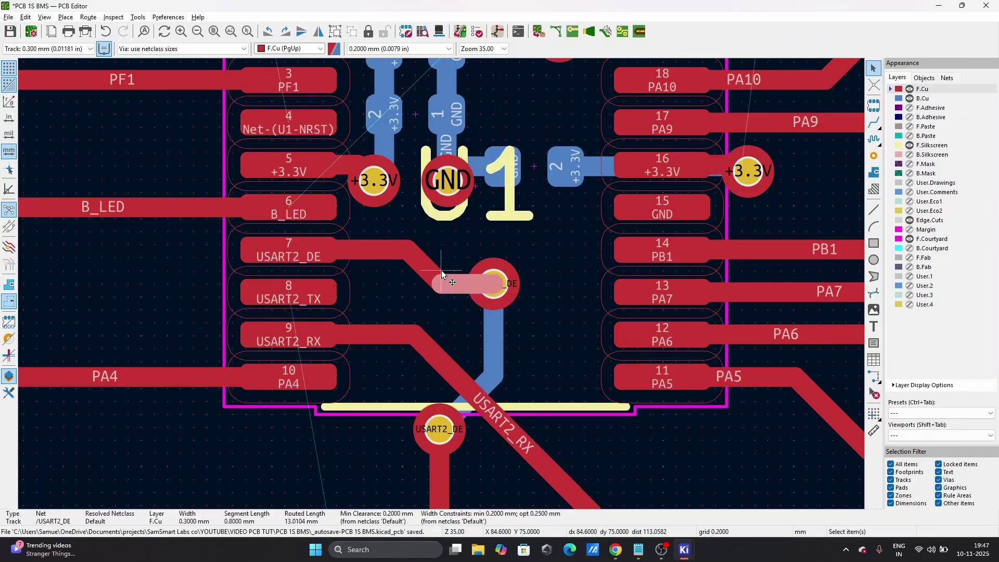
pyautogui.moveTo(463, 287); pyautogui.dragTo(453, 241)
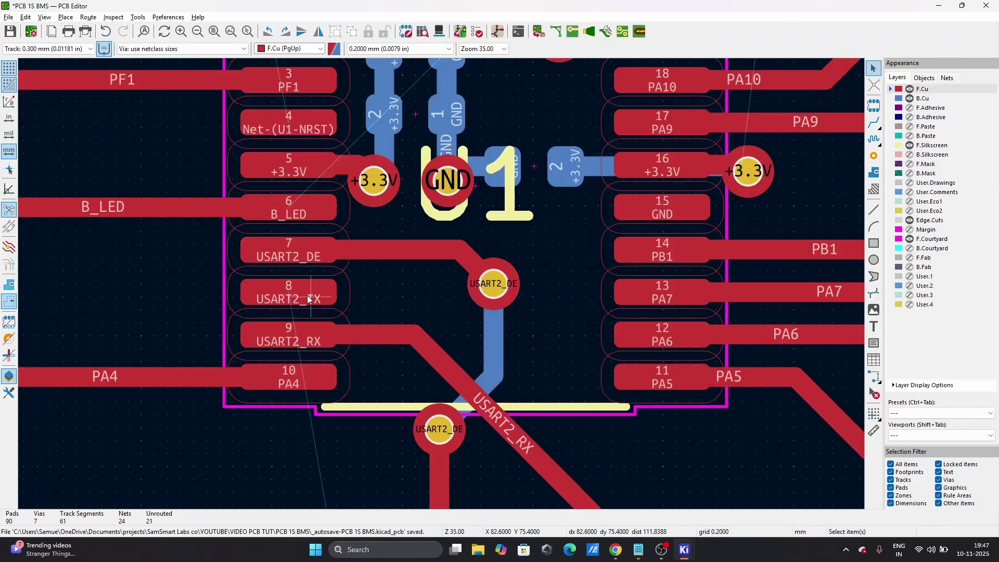
pyautogui.press('x')
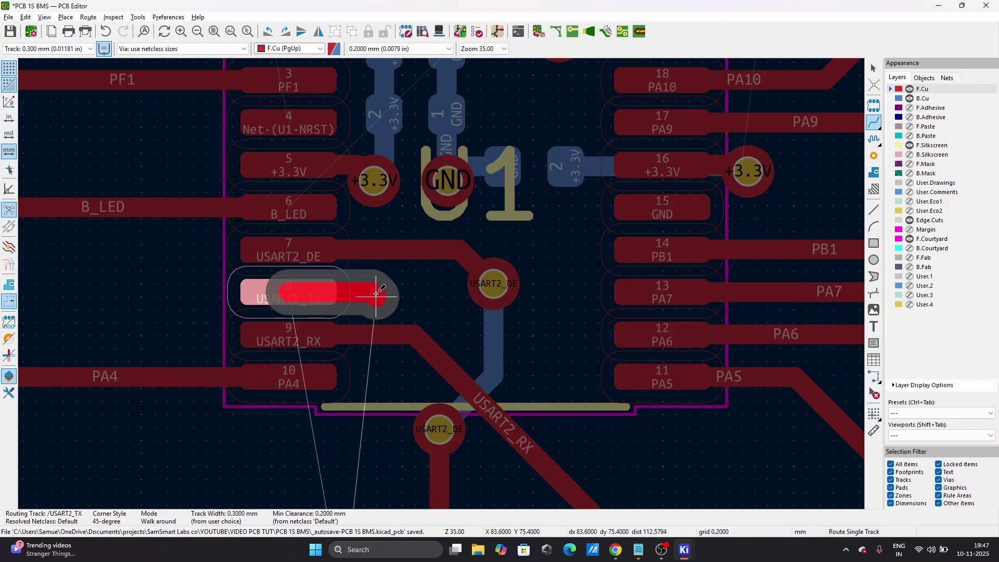
pyautogui.press('Escape')
pyautogui.press('Escape')
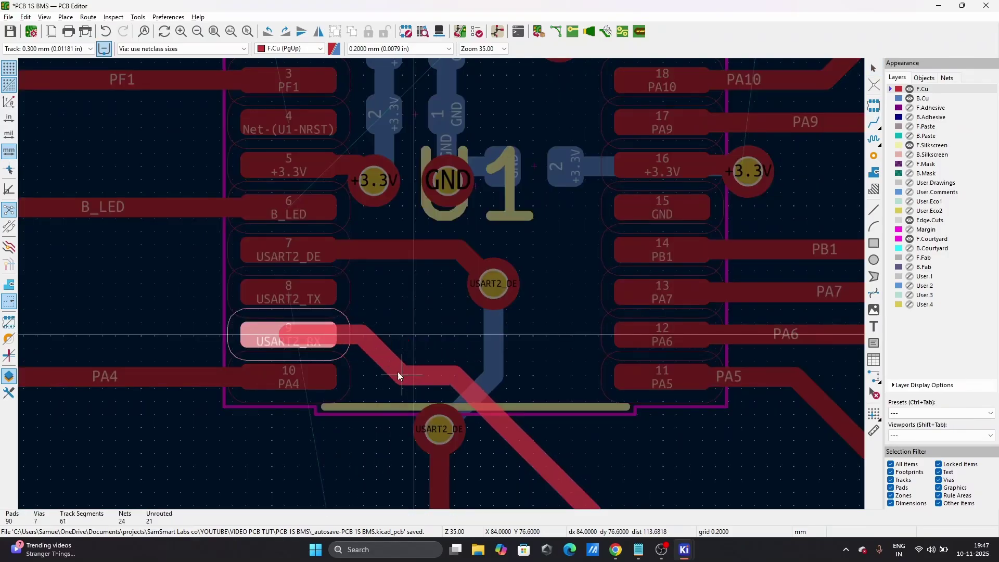
# - Bend the USART2_RX track down near U1 pin 9, and route USART2_TX from U1 pin 8 to U2 pin 4 using two vias and B.Cu
pyautogui.click(398, 369)
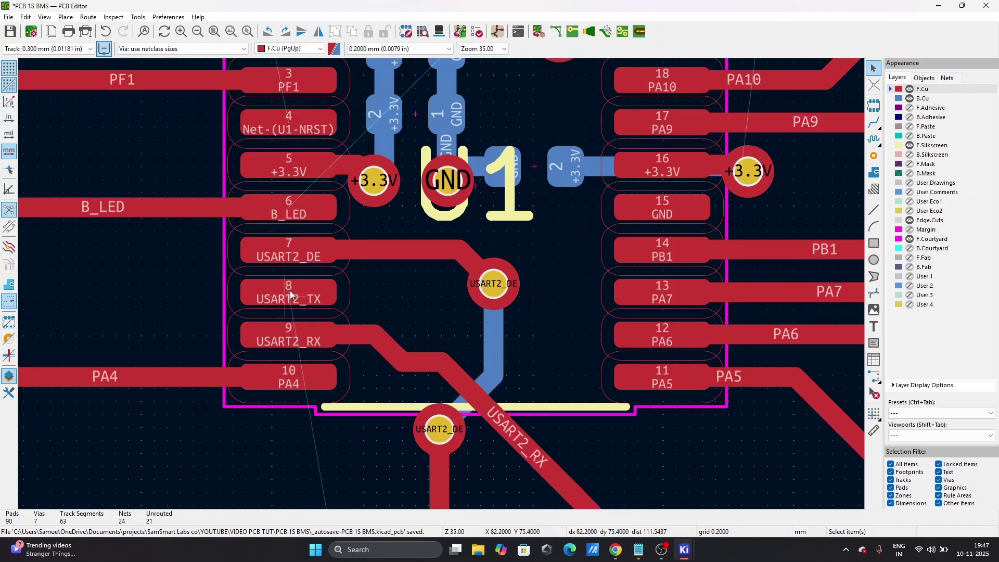
pyautogui.press('x')
pyautogui.press('v')
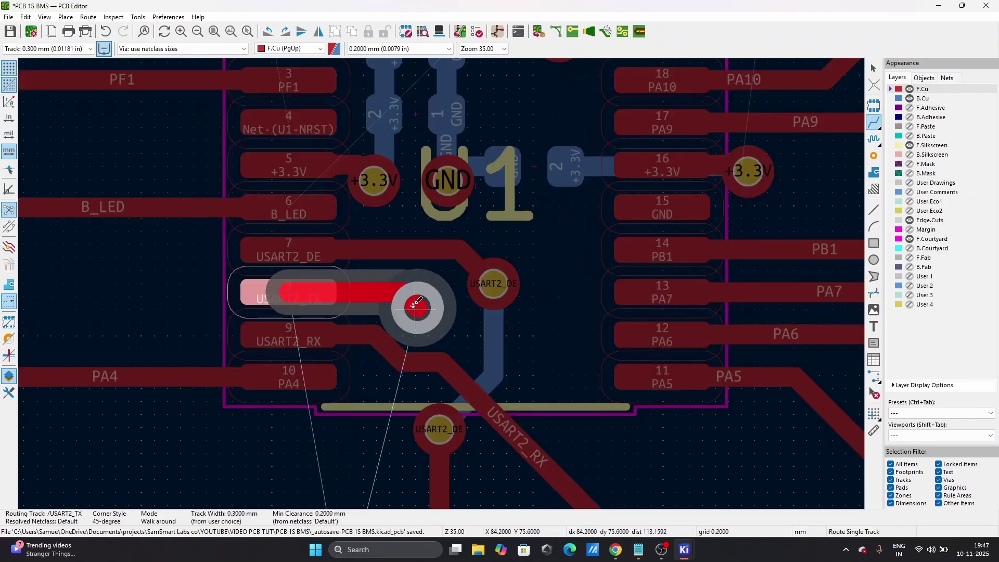
pyautogui.click(415, 306)
pyautogui.scroll(-3, 396, 416)
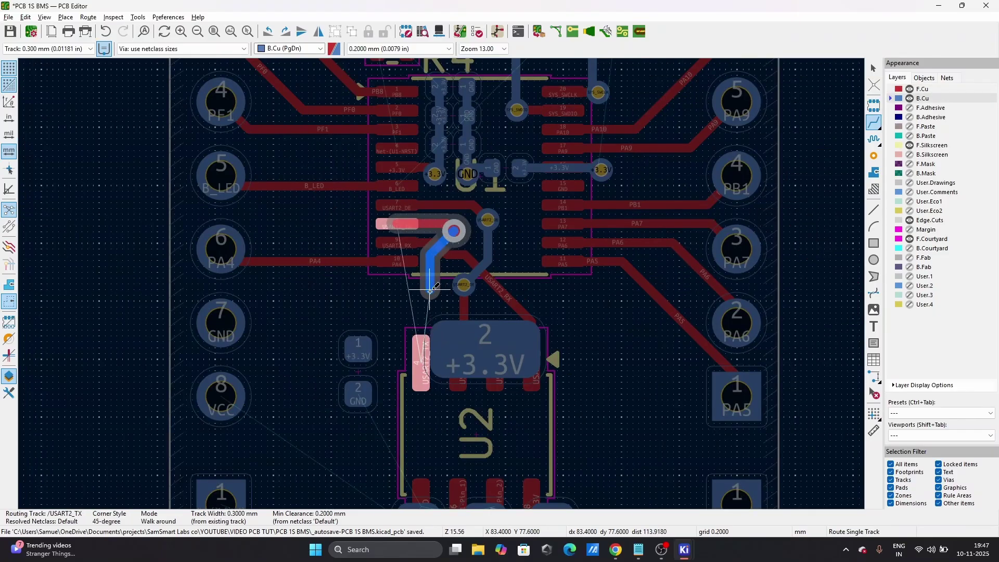
pyautogui.press('v')
pyautogui.scroll(3, 413, 296)
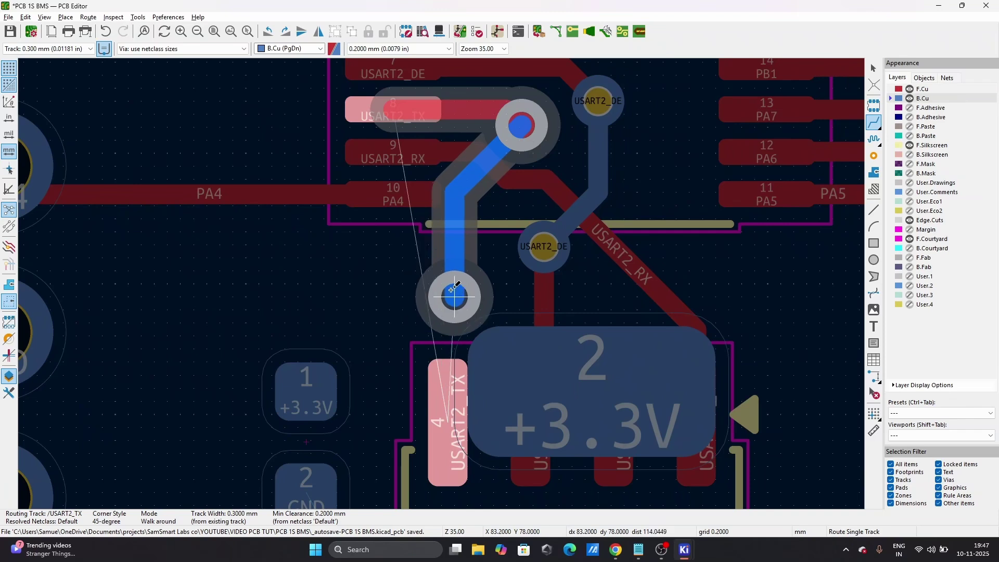
pyautogui.click(444, 286)
pyautogui.click(445, 398)
pyautogui.press('Escape')
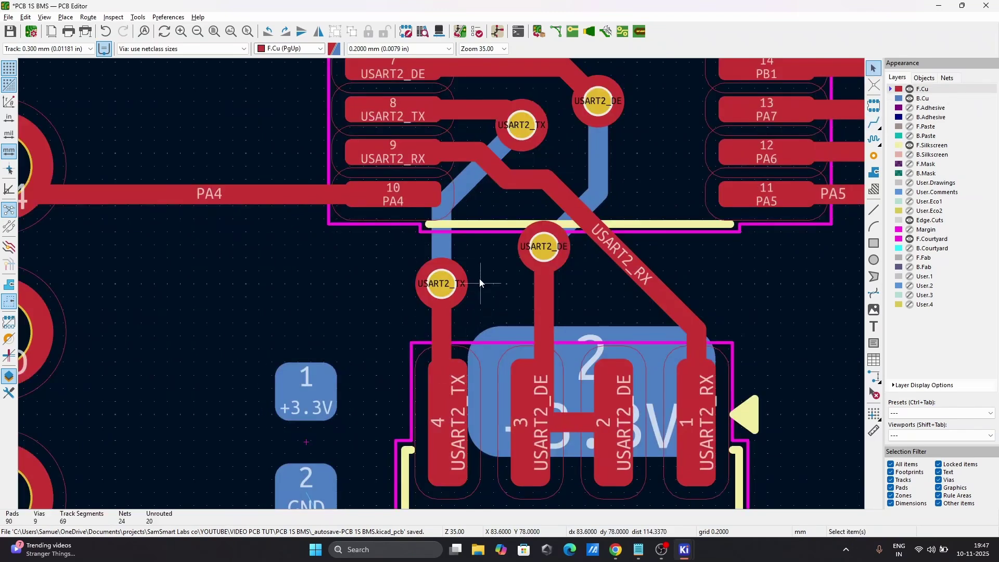
# - Set the grid to 0.0500 mm, and shift the lower USART2_TX via slightly down and its vertical B.Cu segment to the right
pyautogui.scroll(-3, 441, 285)
pyautogui.scroll(3, 442, 284)
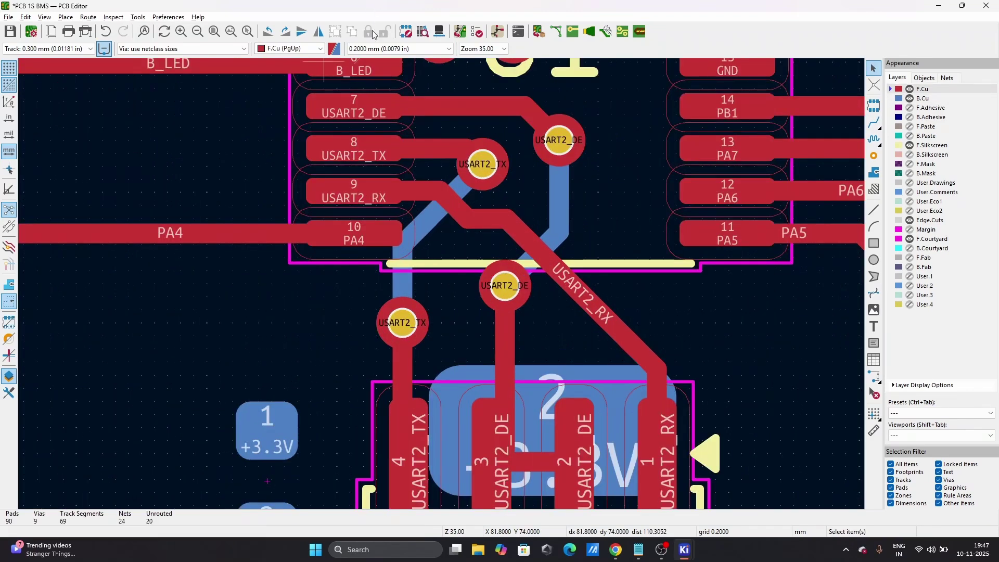
pyautogui.click(375, 48)
pyautogui.click(376, 210)
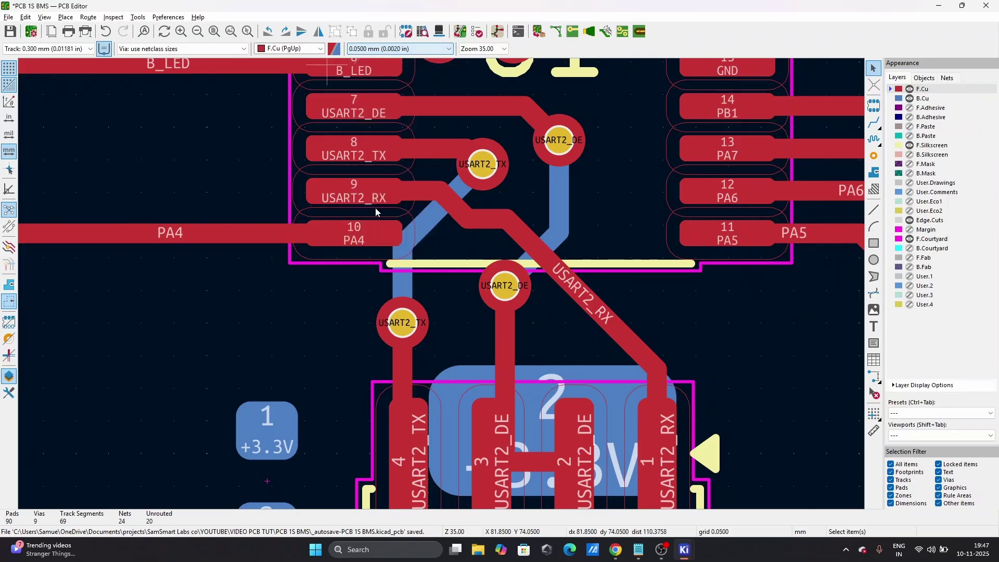
pyautogui.moveTo(402, 323)
pyautogui.mouseDown()
pyautogui.moveTo(425, 315)
pyautogui.moveTo(403, 333)
pyautogui.mouseUp()
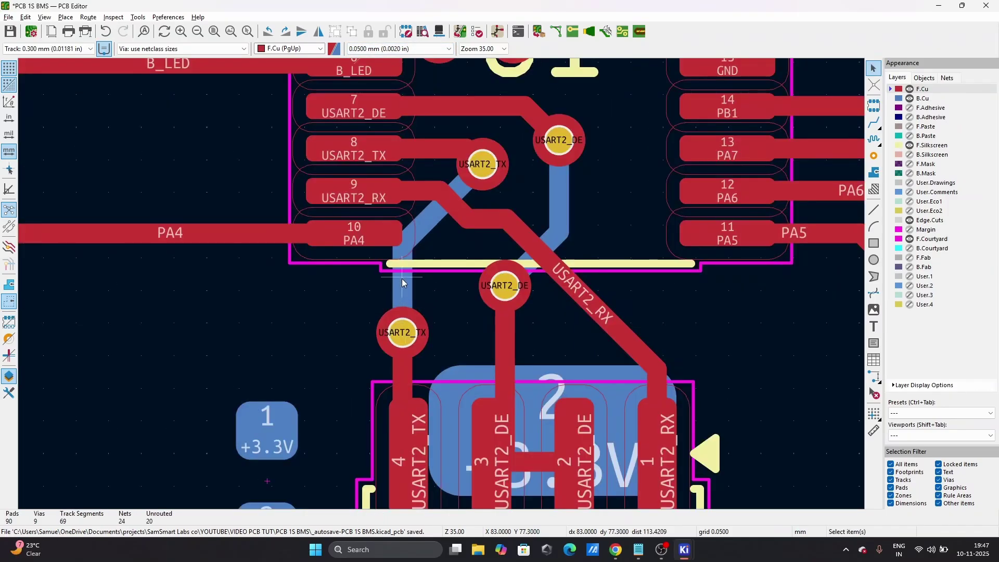
pyautogui.moveTo(402, 283); pyautogui.dragTo(449, 239)
# - Nudge the short horizontal USART2_RX segment, and move the upper USART2_DE via down beside the USART2_RX track
pyautogui.click(492, 214)
pyautogui.click(518, 229)
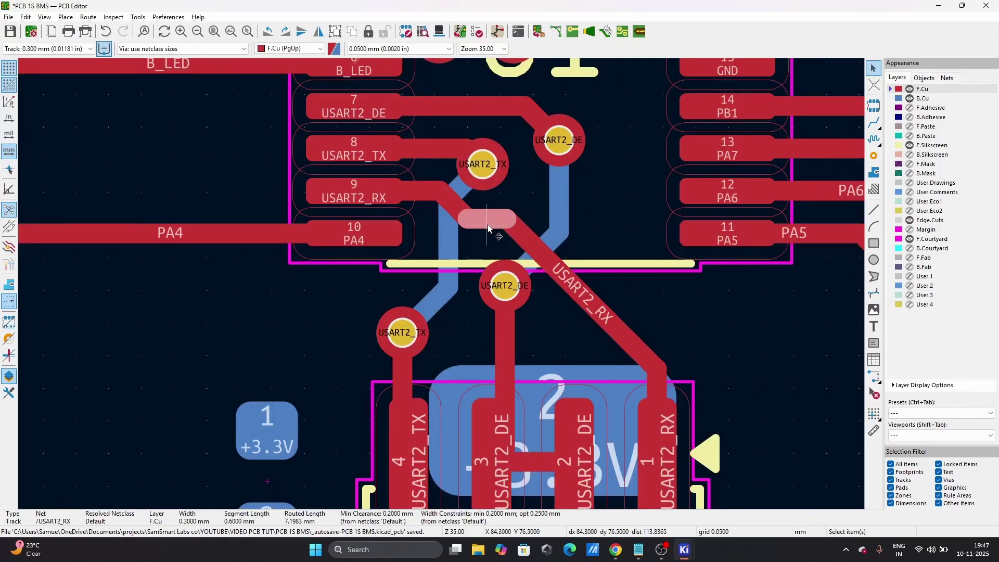
pyautogui.moveTo(492, 212); pyautogui.dragTo(493, 218)
pyautogui.click(552, 148)
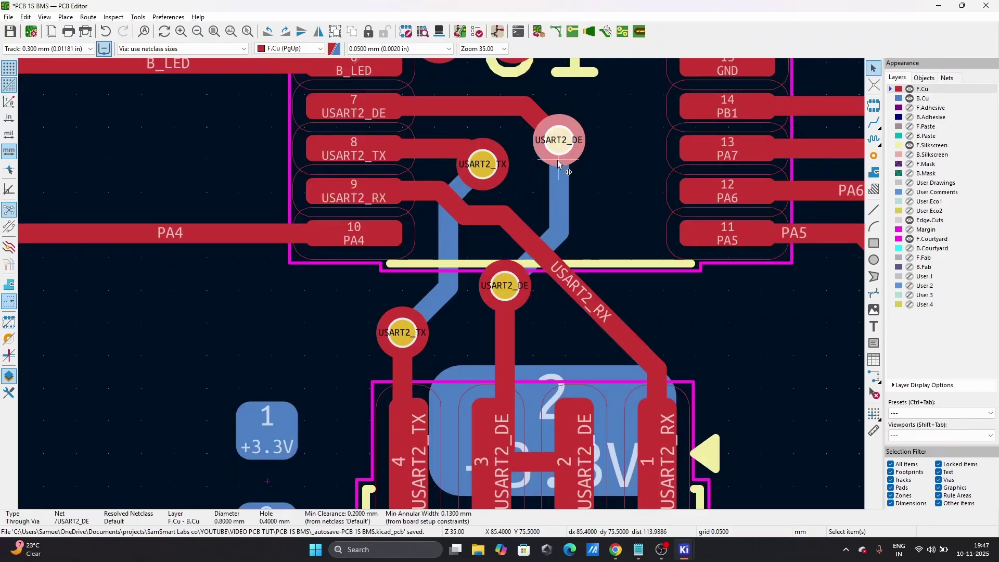
pyautogui.moveTo(551, 148); pyautogui.dragTo(540, 210)
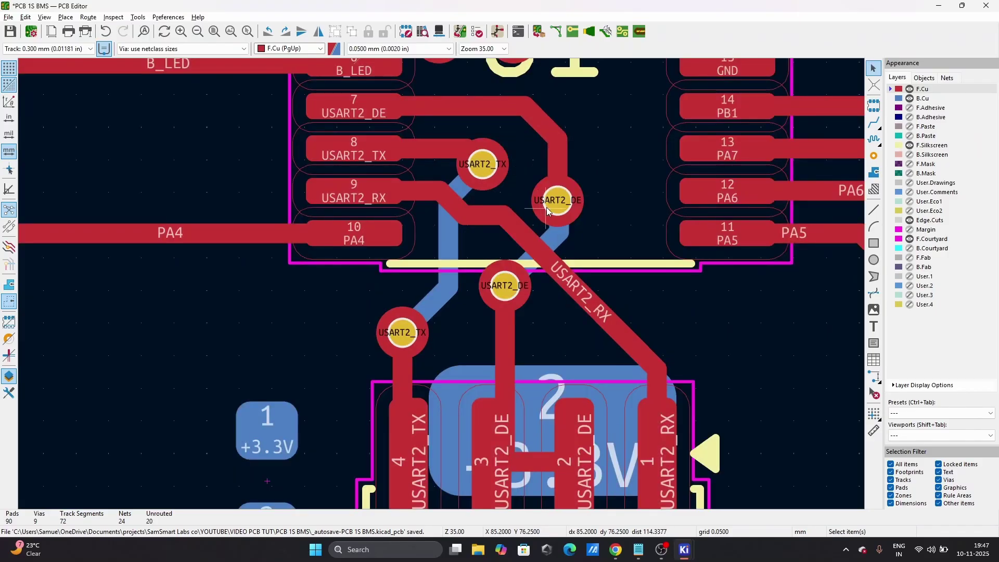
# - Move the lower USART2_TX via up to the lower edge of U1, directly below its vertical B.Cu segment
pyautogui.scroll(-2, 442, 284)
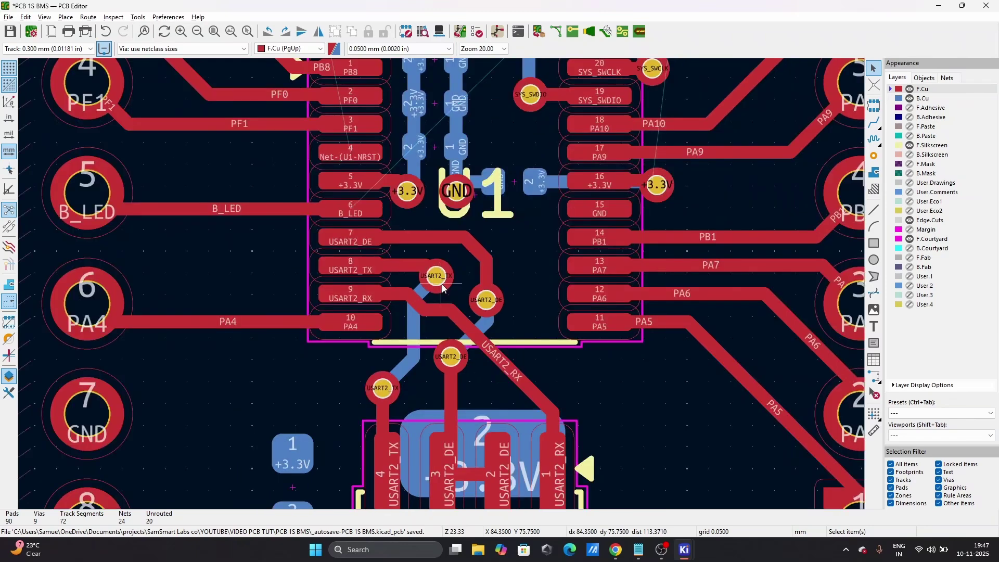
pyautogui.scroll(2, 442, 284)
pyautogui.scroll(-2, 442, 283)
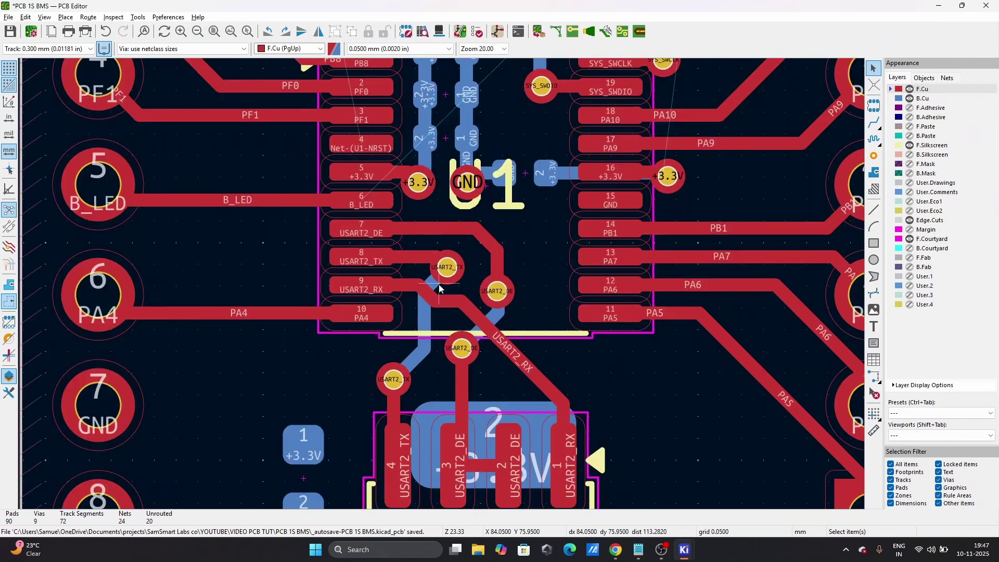
pyautogui.scroll(4, 441, 284)
pyautogui.scroll(-2, 441, 285)
pyautogui.scroll(-2, 442, 284)
pyautogui.scroll(2, 442, 286)
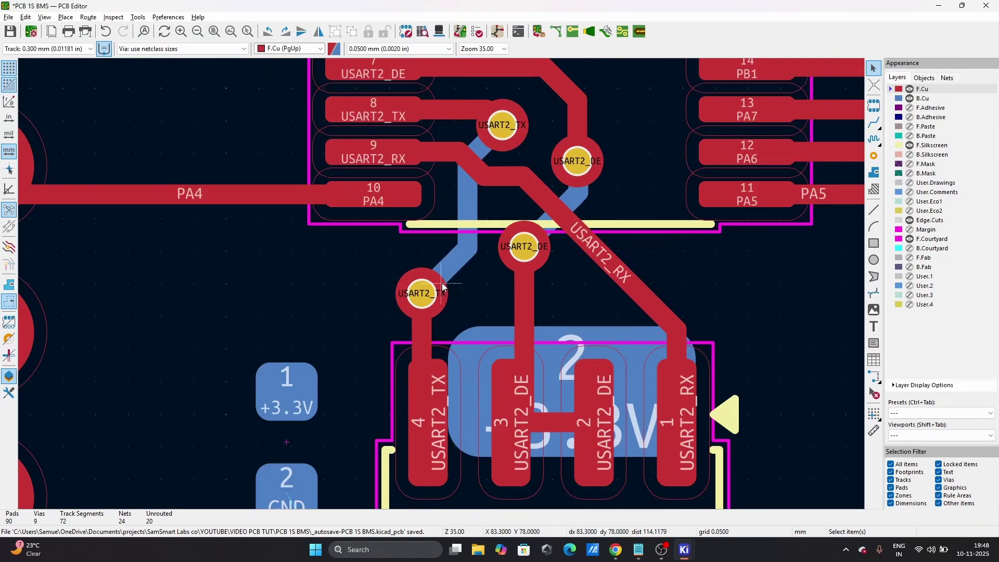
pyautogui.moveTo(441, 287); pyautogui.dragTo(473, 215)
pyautogui.scroll(-3, 442, 284)
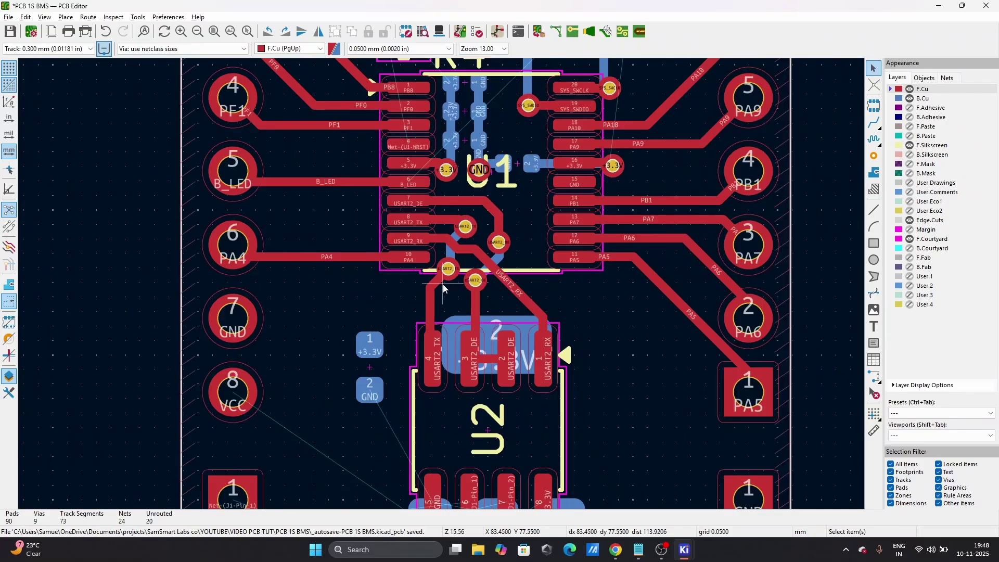
pyautogui.scroll(3, 442, 284)
pyautogui.scroll(-3, 441, 284)
pyautogui.scroll(2, 442, 285)
pyautogui.scroll(2, 442, 284)
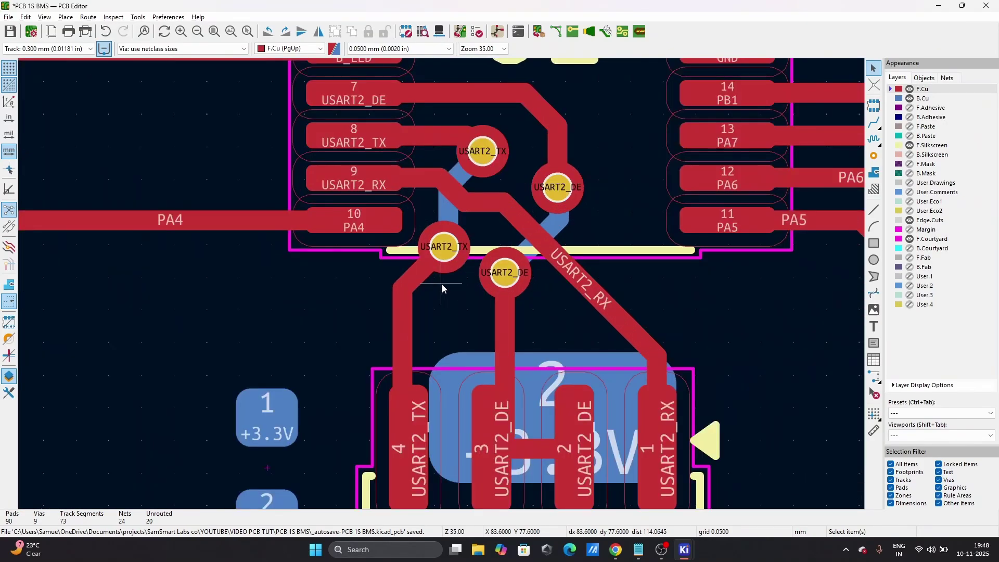
pyautogui.scroll(-4, 442, 284)
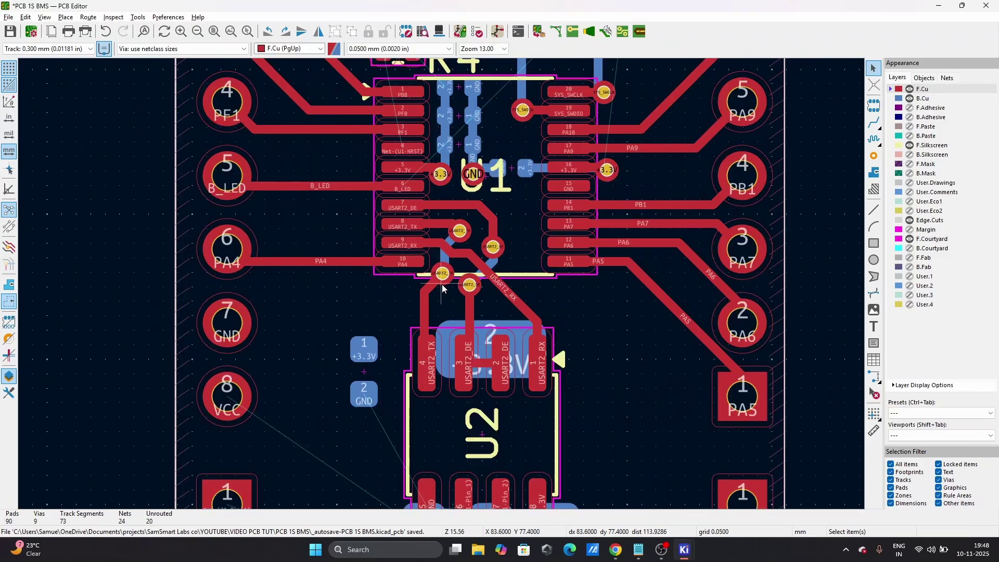
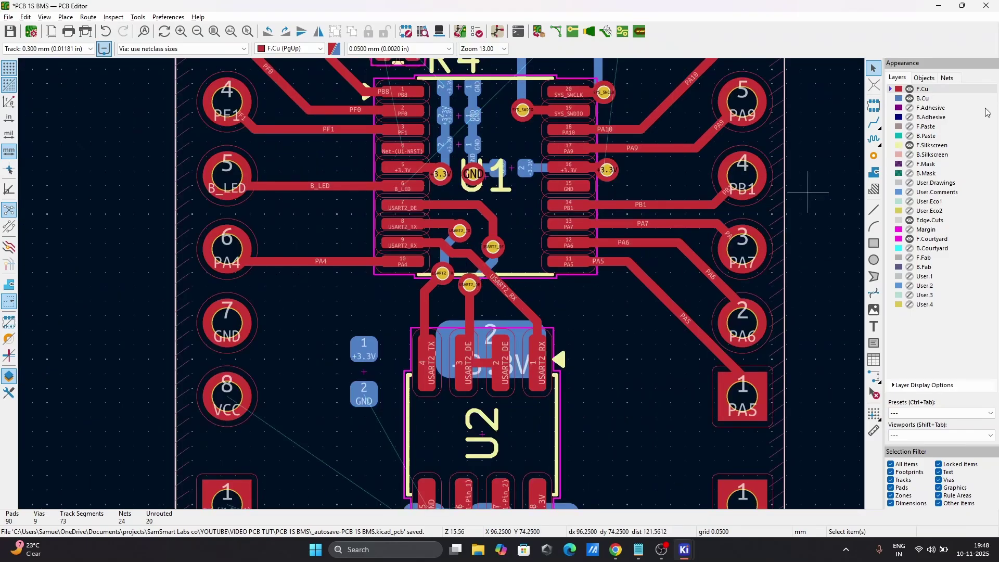
# - Try to place free-standing vias around the USART2_DE and USART2_RX tracks between U1 and U2
pyautogui.click(873, 156)
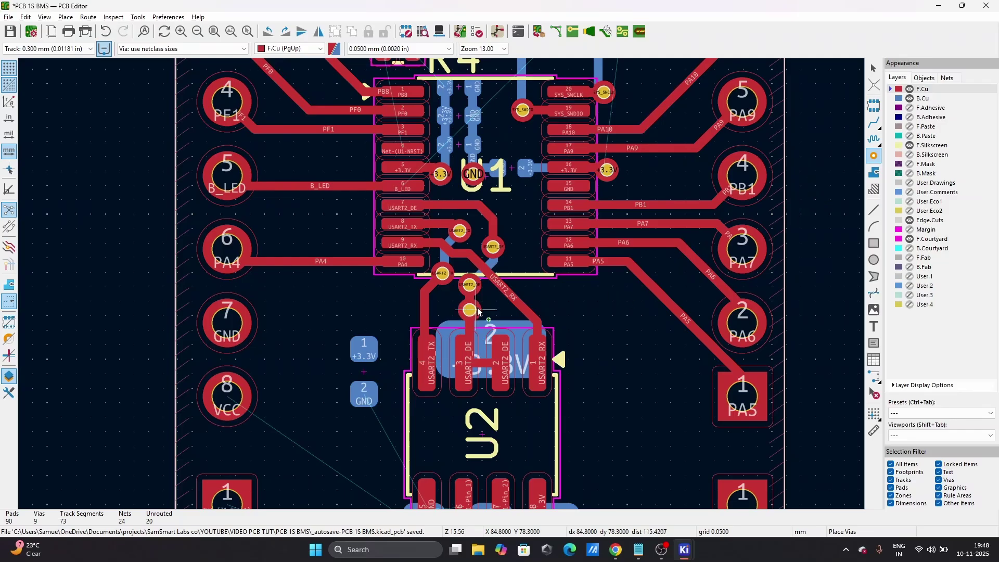
pyautogui.click(493, 311)
pyautogui.click(525, 343)
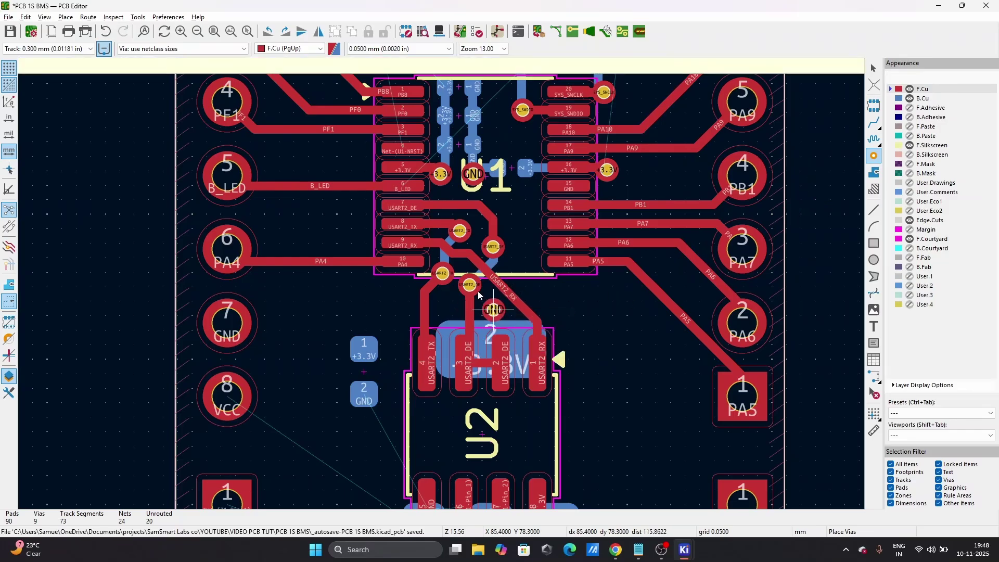
pyautogui.click(555, 311)
pyautogui.press('Escape')
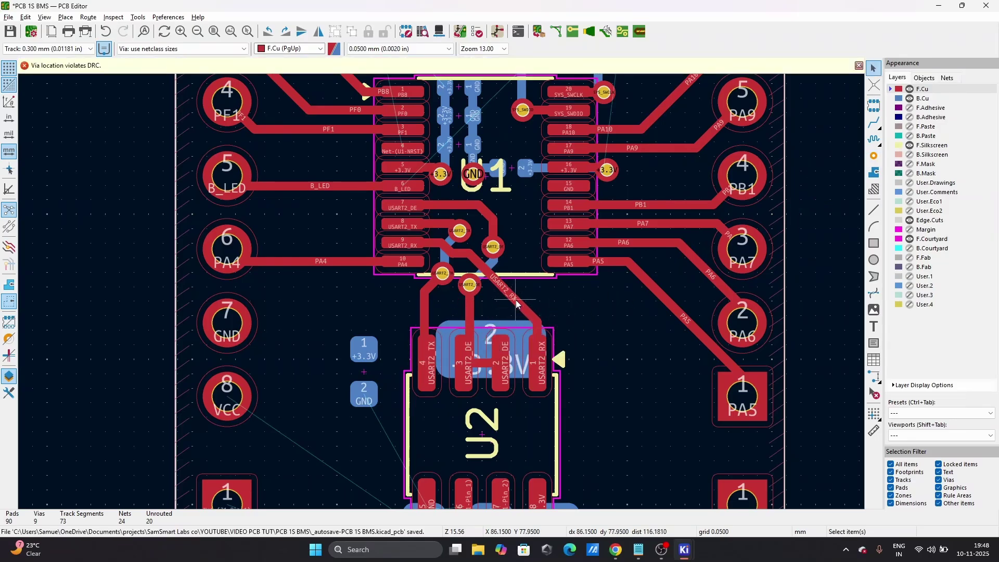
pyautogui.press('x')
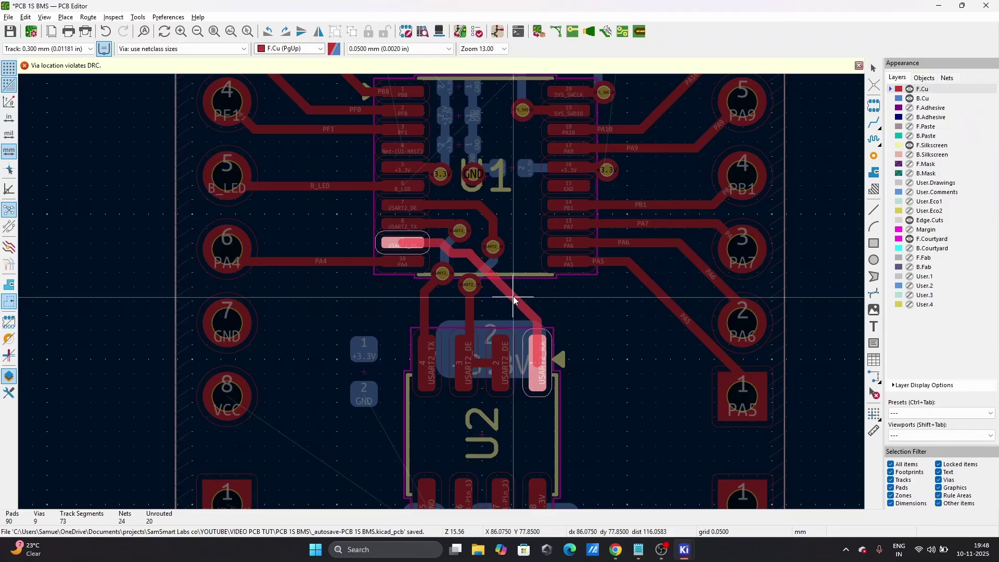
pyautogui.click(513, 300)
pyautogui.hotkey('ctrl', 'z')
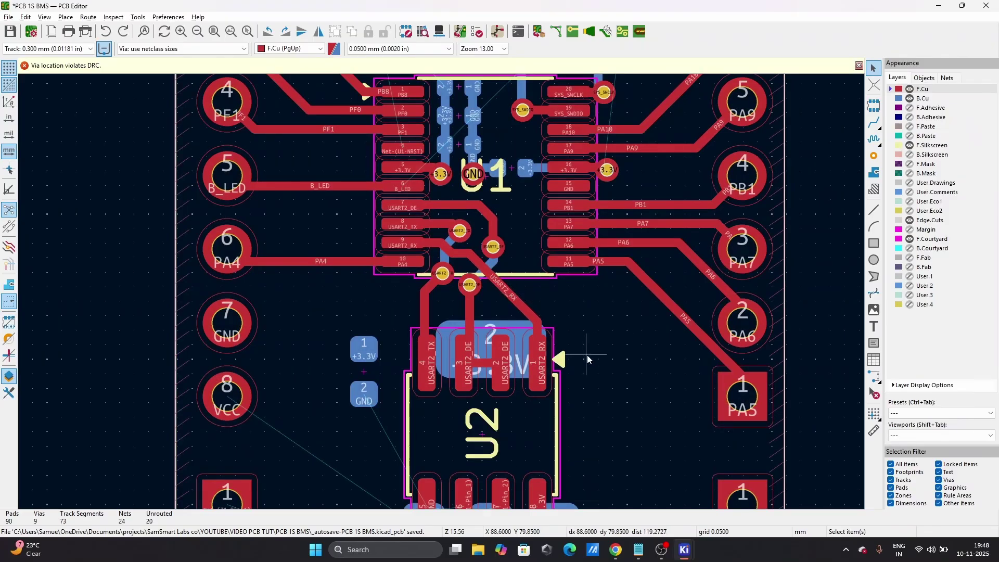
# - Examine the routed USART2 tracks and vias between U1 and U2 up close and within the whole board
pyautogui.scroll(-2, 587, 359)
pyautogui.scroll(5, 492, 341)
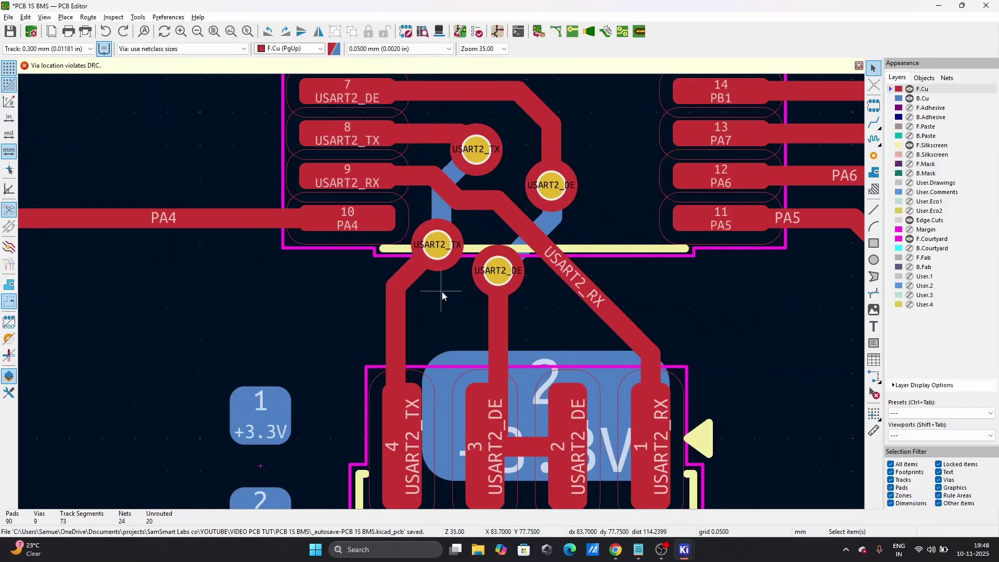
pyautogui.scroll(-3, 442, 291)
pyautogui.scroll(3, 441, 284)
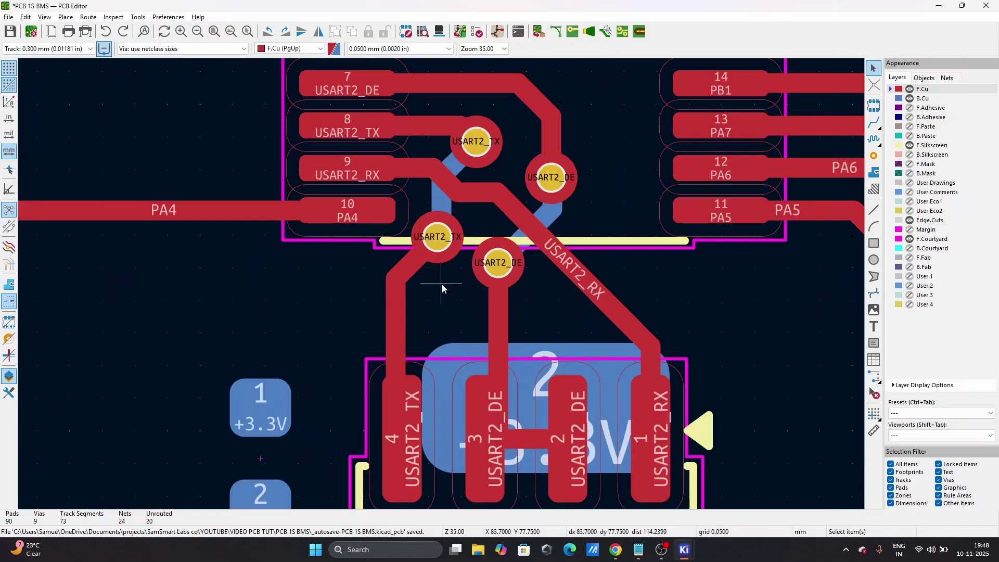
pyautogui.scroll(-5, 442, 284)
pyautogui.scroll(-2, 442, 285)
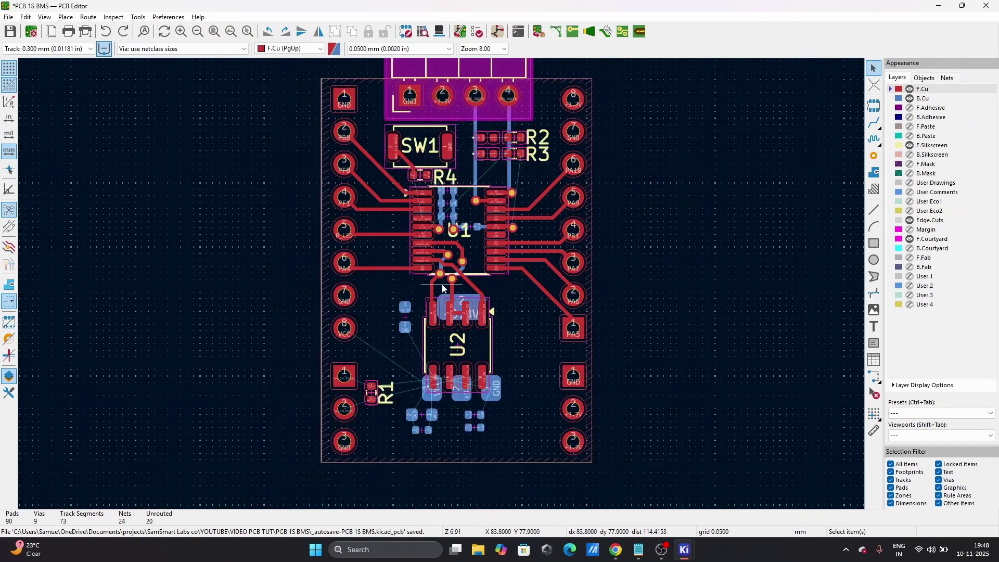
pyautogui.scroll(-2, 442, 284)
# - Route Net-(J1-Pin_1) on F.Cu from U2 pad 6 to R1 pad 1 and on to J1 pad 1
pyautogui.scroll(2, 442, 284)
pyautogui.scroll(2, 441, 285)
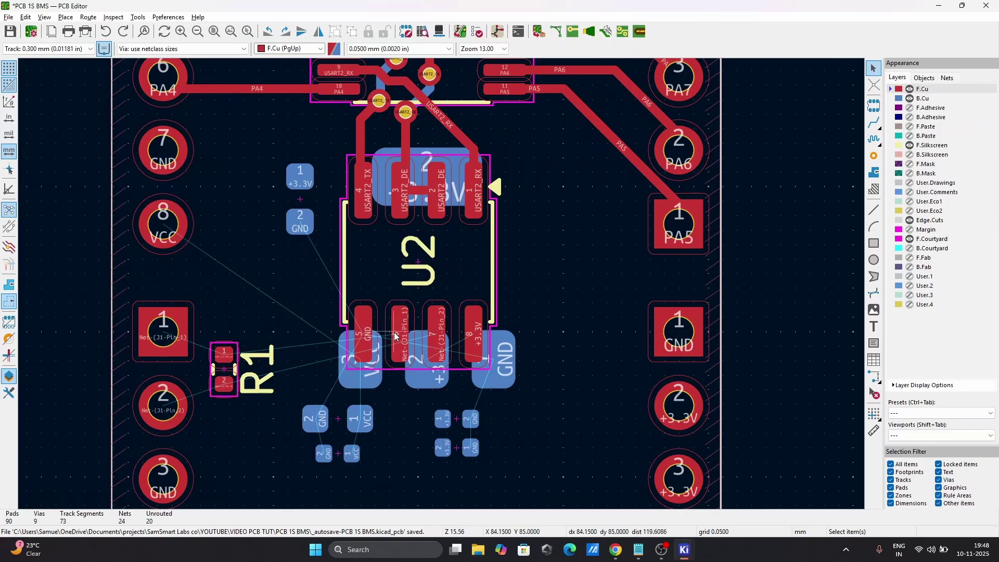
pyautogui.press('x')
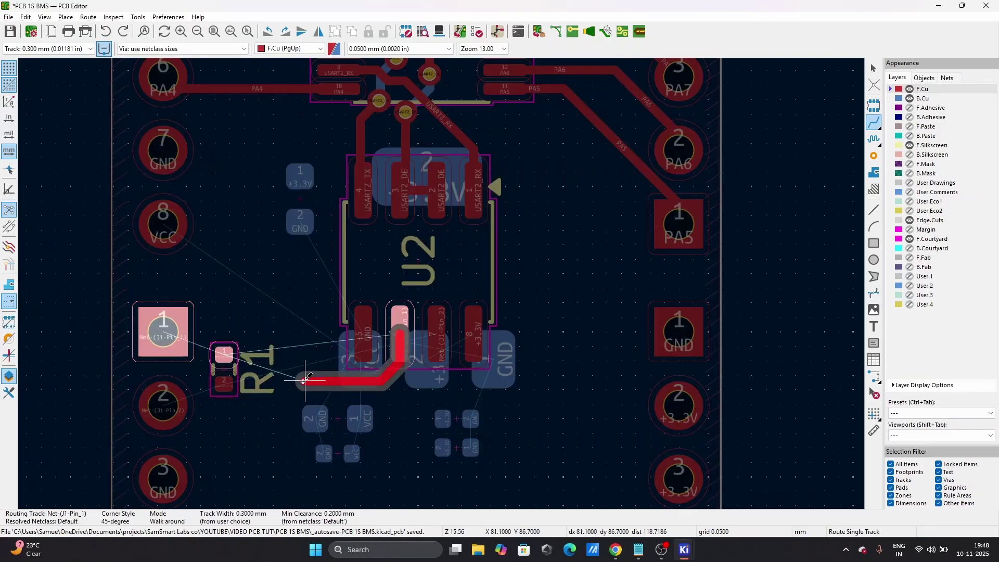
pyautogui.click(225, 354)
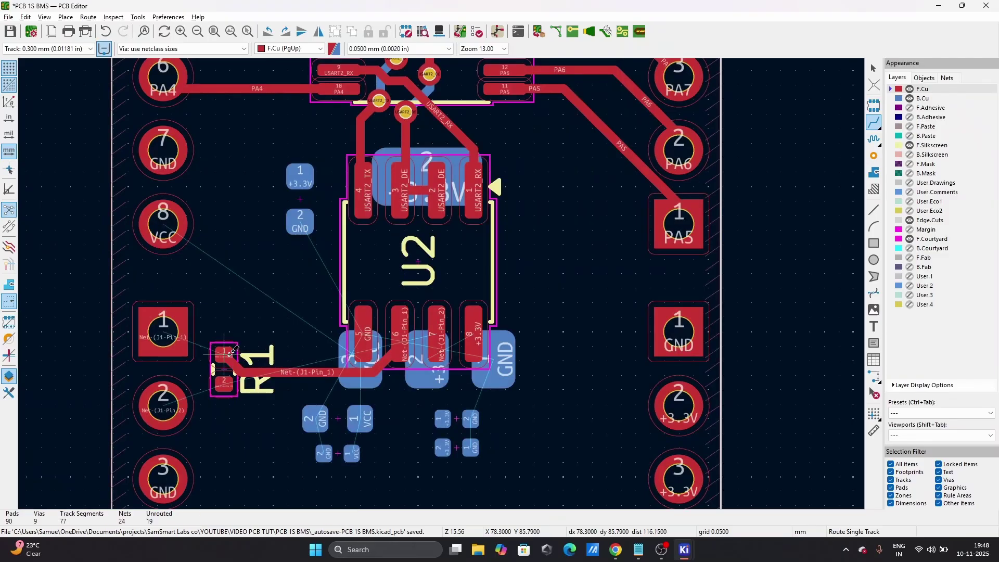
pyautogui.click(224, 354)
pyautogui.click(163, 332)
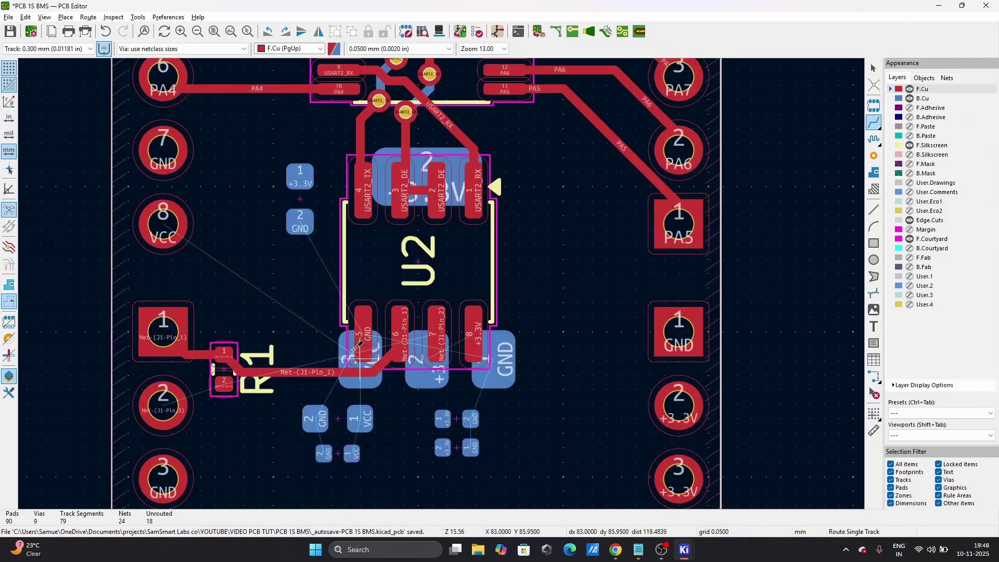
# - Route Net-(J1-Pin_2) on F.Cu from U2 pad 7 to R1 pad 2 and on to J1 pad 2
pyautogui.click(439, 335)
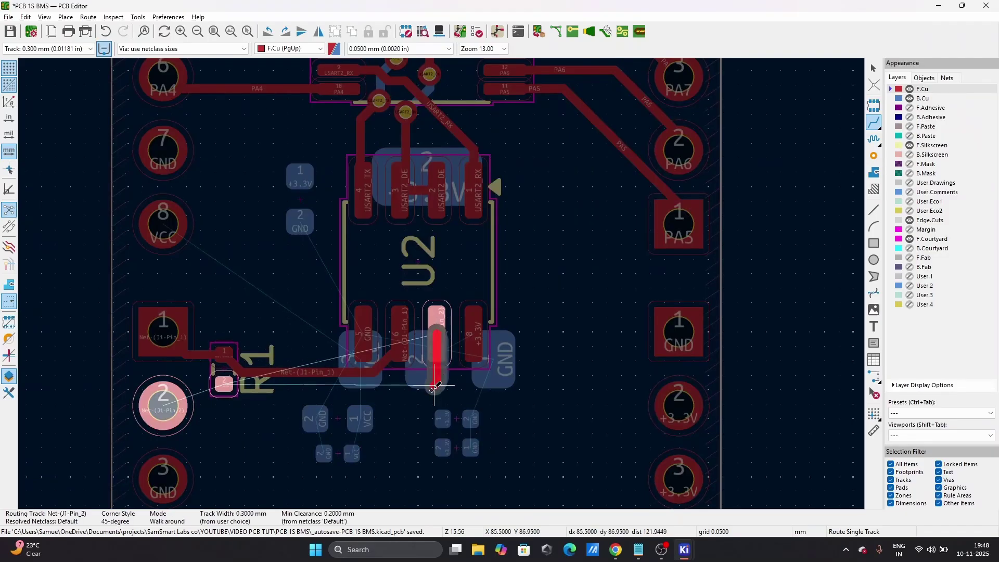
pyautogui.click(225, 383)
pyautogui.click(163, 405)
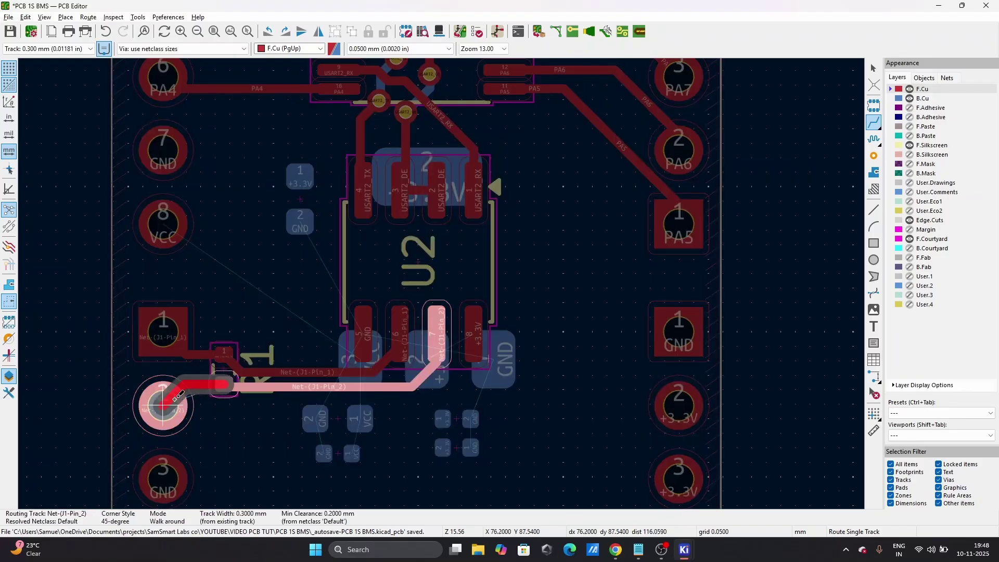
# - Examine the tracks between J1, R1 and U2 and the remaining unrouted connections around U2
pyautogui.scroll(4, 225, 384)
pyautogui.scroll(-2, 448, 281)
pyautogui.scroll(-2, 447, 281)
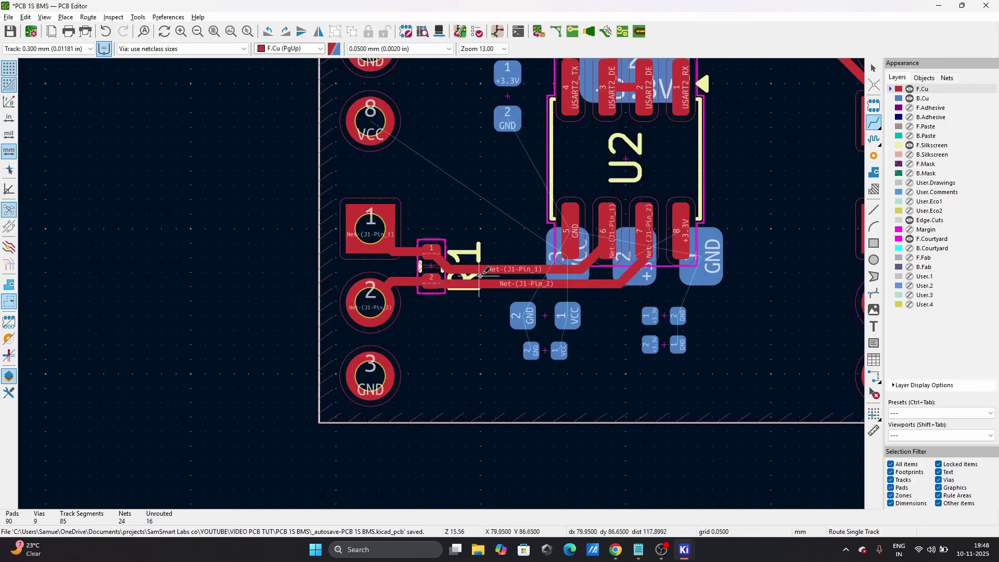
pyautogui.scroll(-3, 336, 307)
pyautogui.scroll(5, 442, 284)
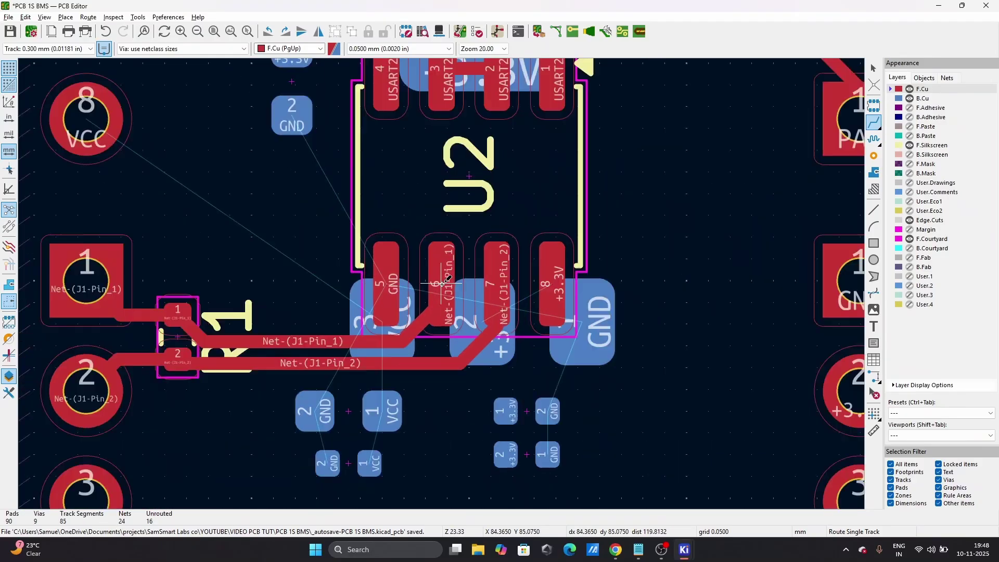
pyautogui.scroll(-4, 442, 284)
pyautogui.scroll(2, 442, 284)
pyautogui.scroll(-4, 442, 284)
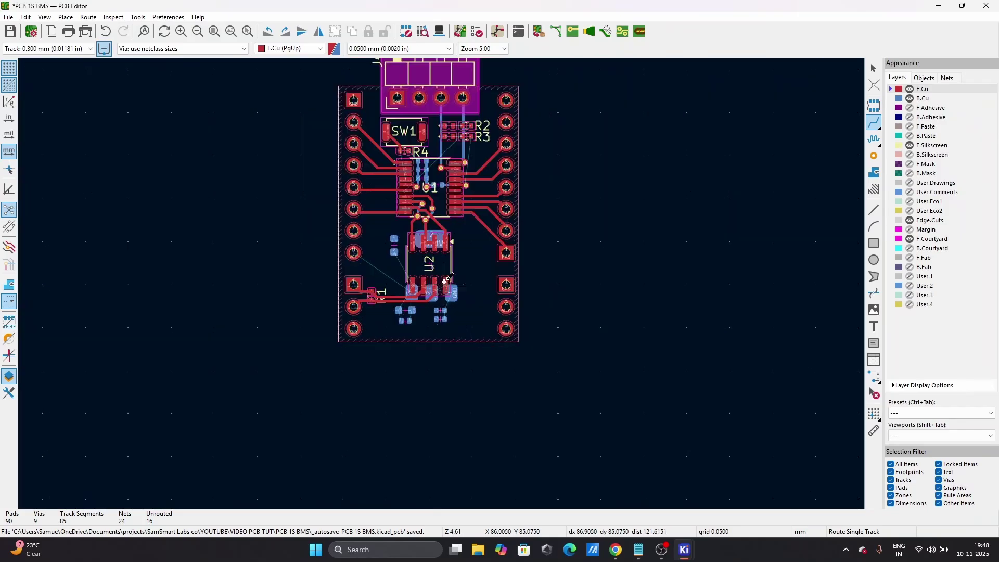
pyautogui.scroll(4, 424, 284)
pyautogui.press('Escape')
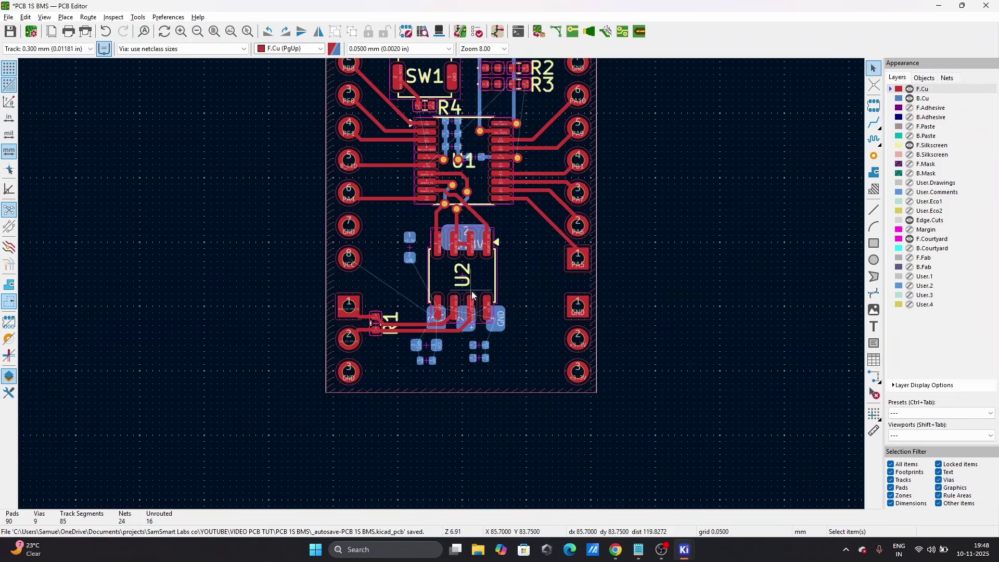
pyautogui.scroll(3, 439, 284)
pyautogui.scroll(-2, 439, 284)
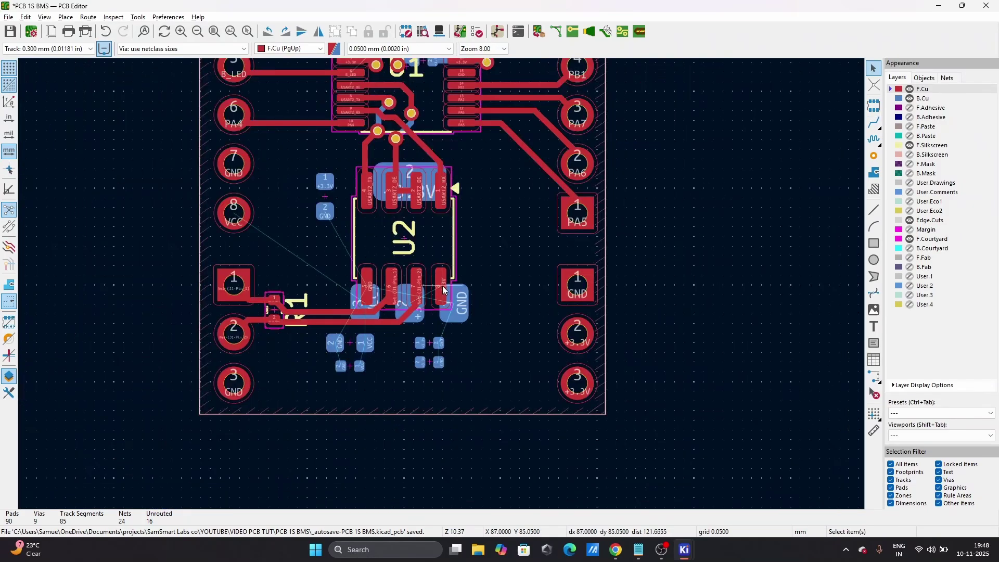
pyautogui.scroll(2, 444, 291)
pyautogui.scroll(-1, 443, 289)
pyautogui.scroll(1, 345, 192)
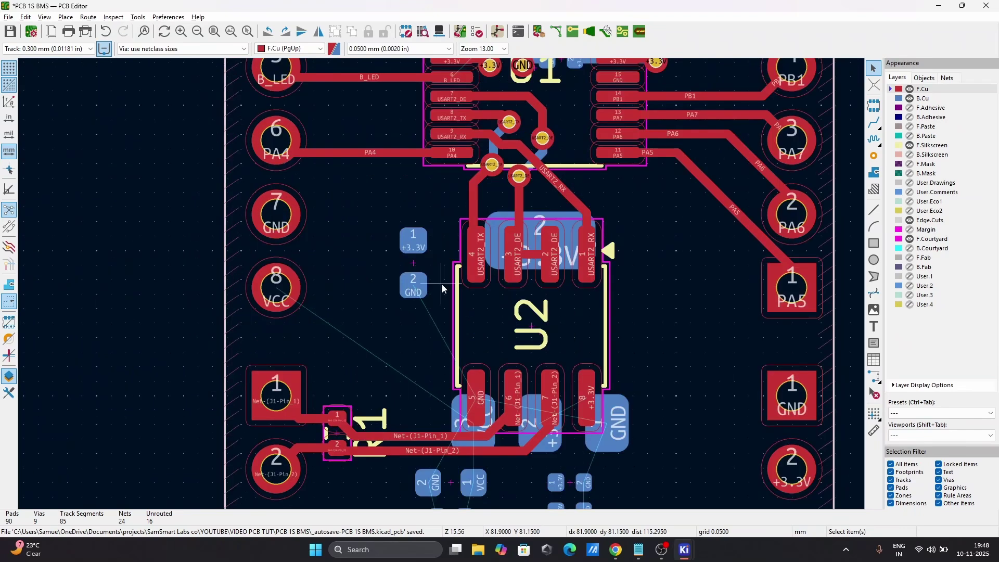
# - Make B.Cu the active layer and try to route +3.3V from the capacitor pad beside U2 to the wide +3.3V pad
pyautogui.click(897, 100)
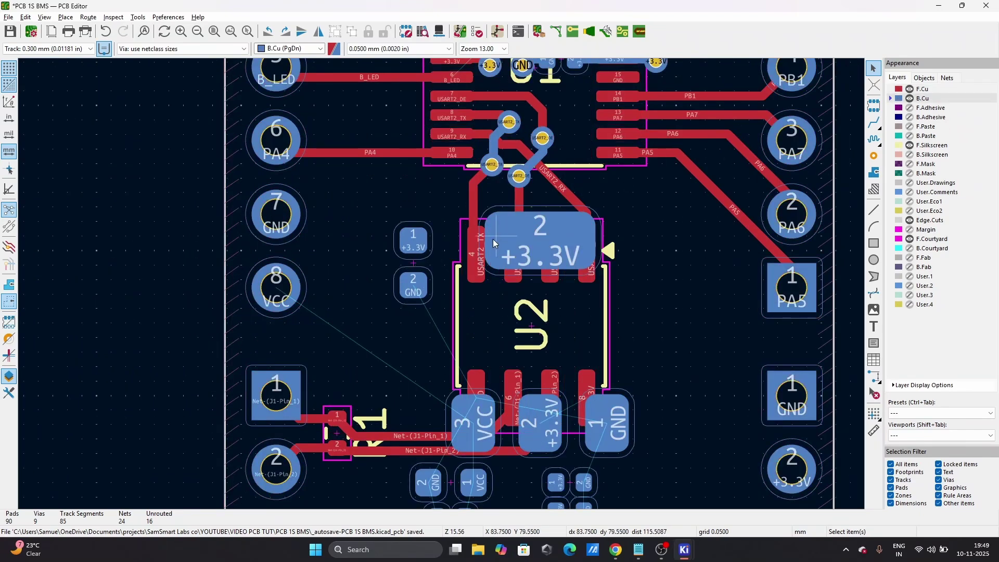
pyautogui.press('x')
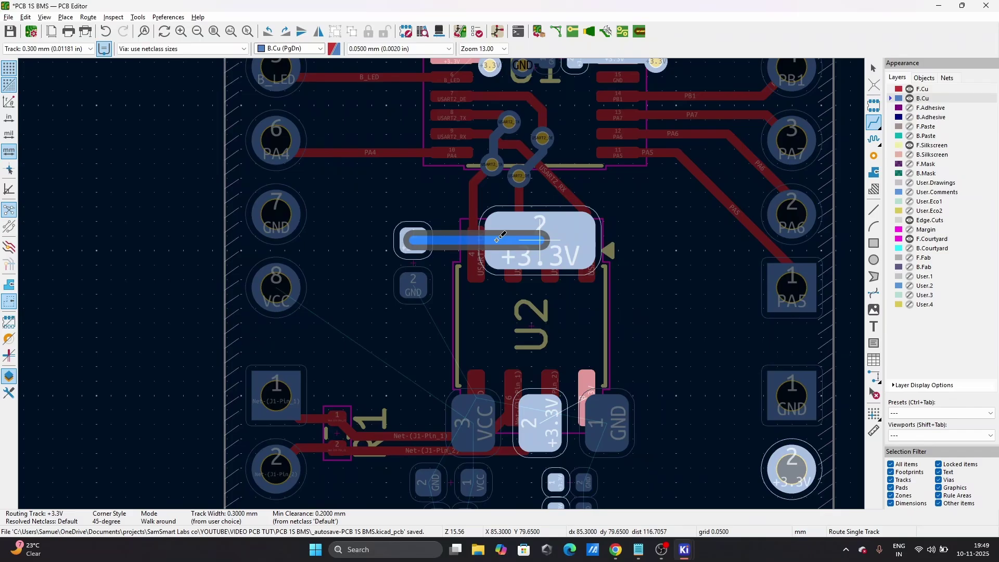
pyautogui.press('Escape')
# - On B.Cu, connect the large +3.3V and VCC pads below U2 to the matching pads of the capacitors beneath them
pyautogui.scroll(-2, 477, 387)
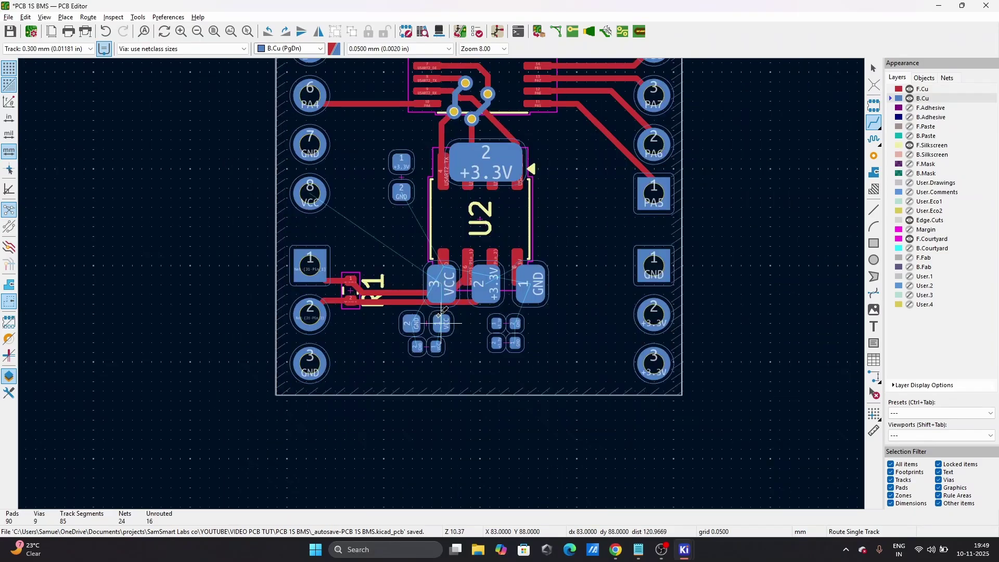
pyautogui.scroll(2, 507, 322)
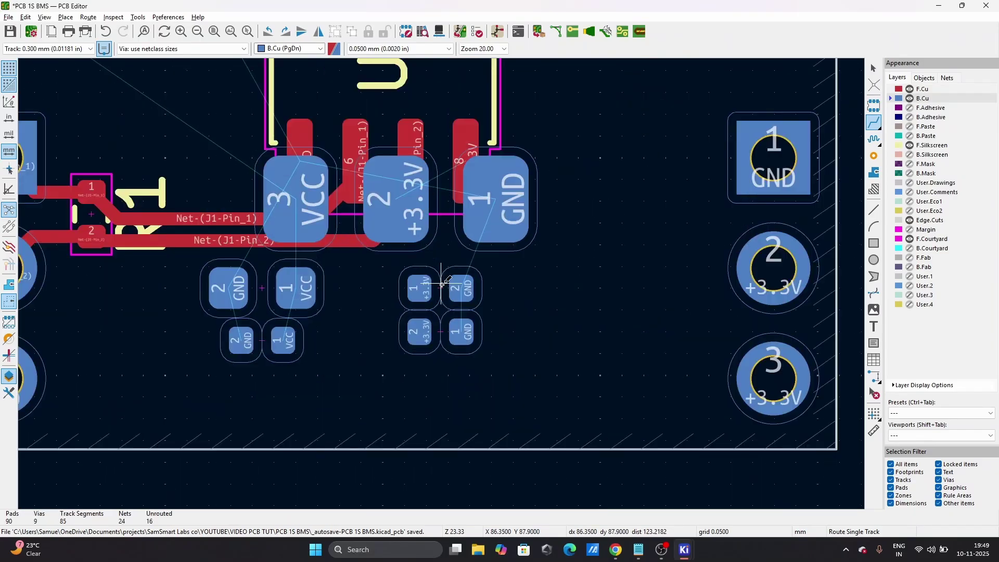
pyautogui.click(422, 322)
pyautogui.click(398, 203)
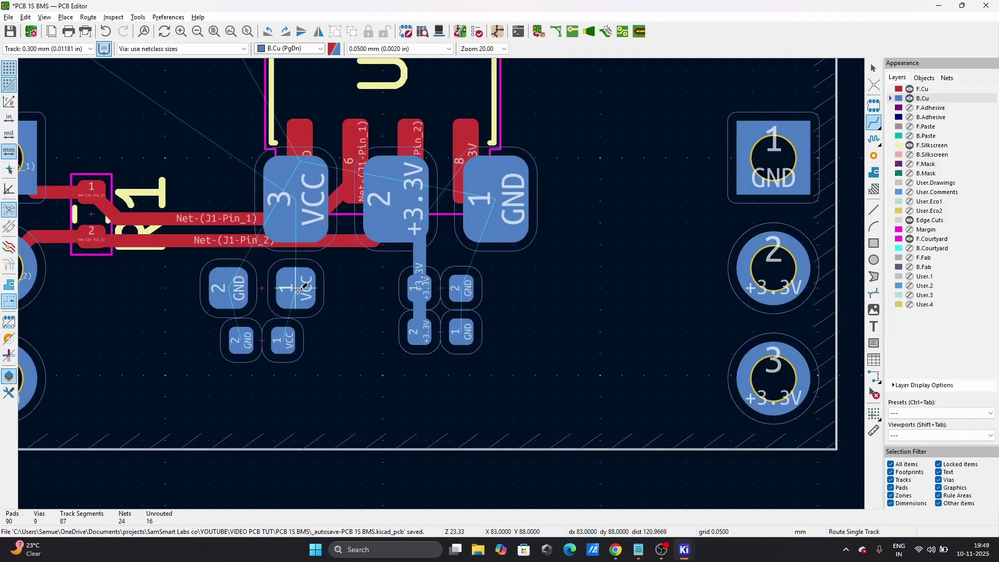
pyautogui.click(300, 195)
pyautogui.click(286, 339)
# - Route VCC on B.Cu from header pad 8 to the large VCC pad, and move the track's bend up away from R1
pyautogui.scroll(-1, 301, 195)
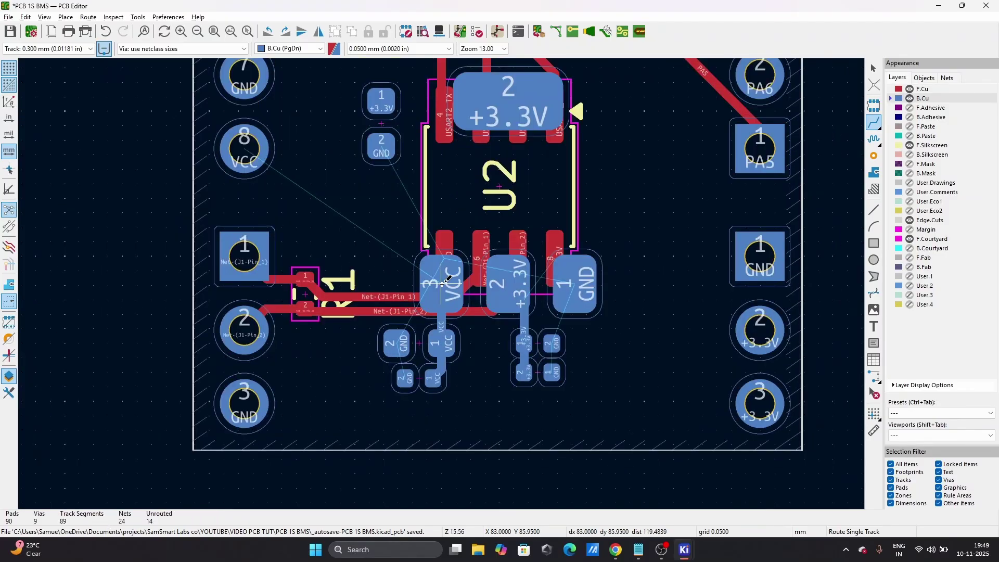
pyautogui.click(252, 153)
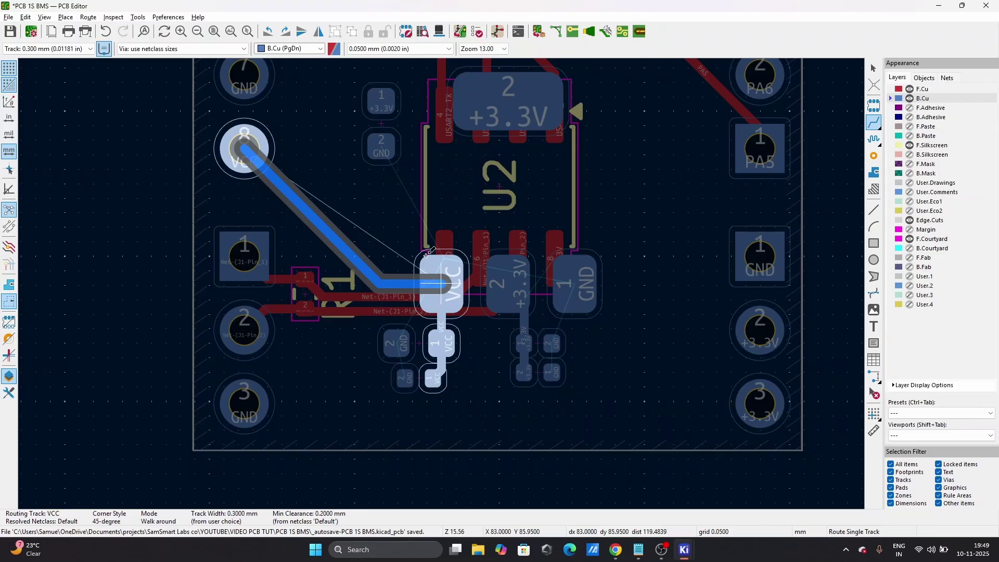
pyautogui.click(434, 279)
pyautogui.press('Escape')
pyautogui.click(368, 281)
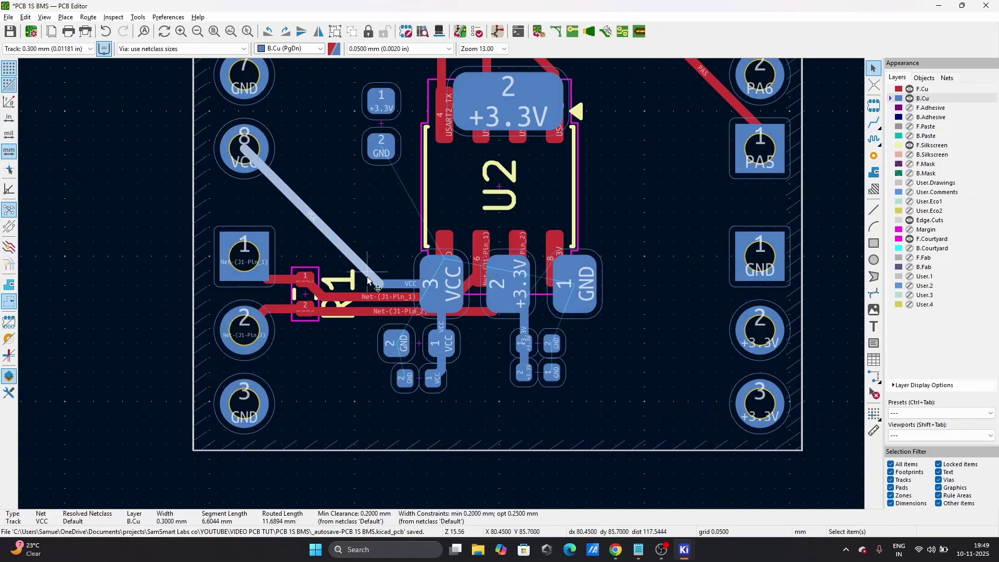
pyautogui.moveTo(368, 281); pyautogui.dragTo(385, 225)
# - Add a short B.Cu track ending in a via to the GND pad of each of the two VCC capacitors
pyautogui.press('x')
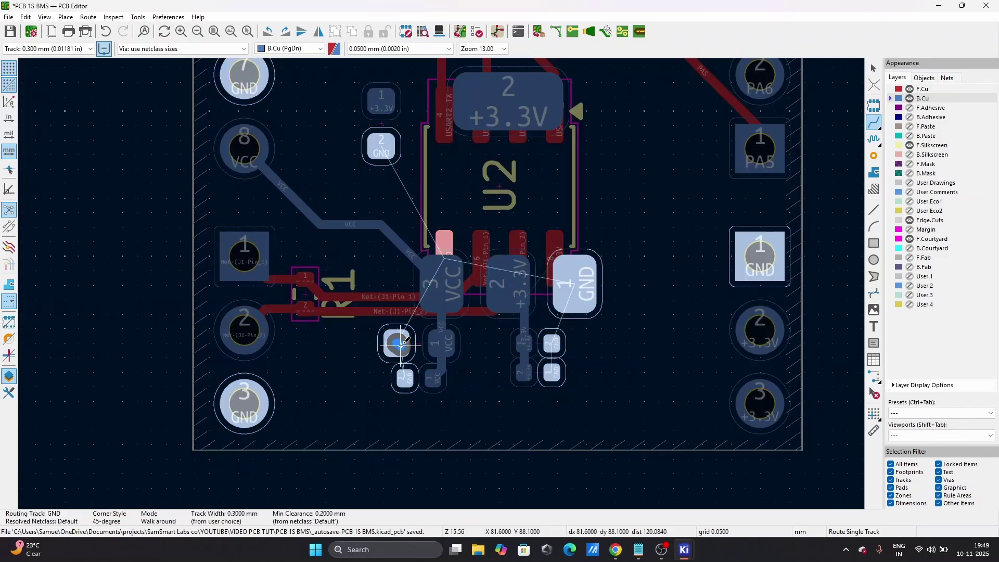
pyautogui.click(366, 343)
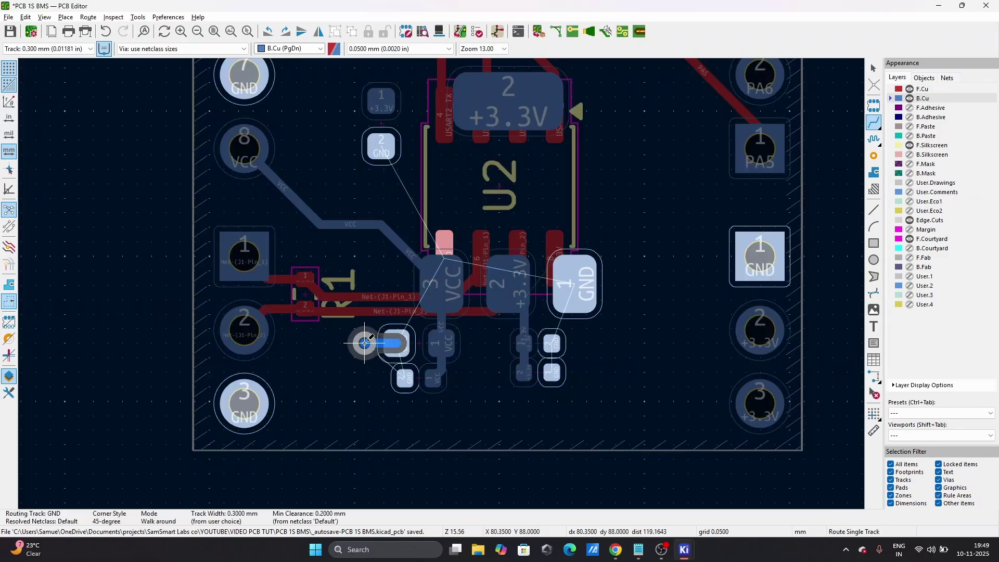
pyautogui.press('Escape')
pyautogui.click(404, 380)
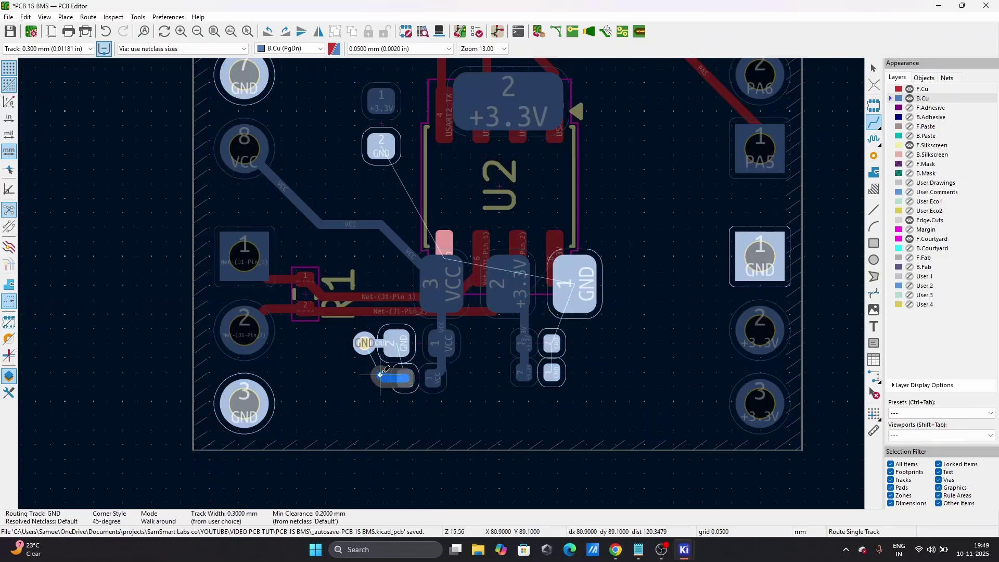
pyautogui.click(379, 378)
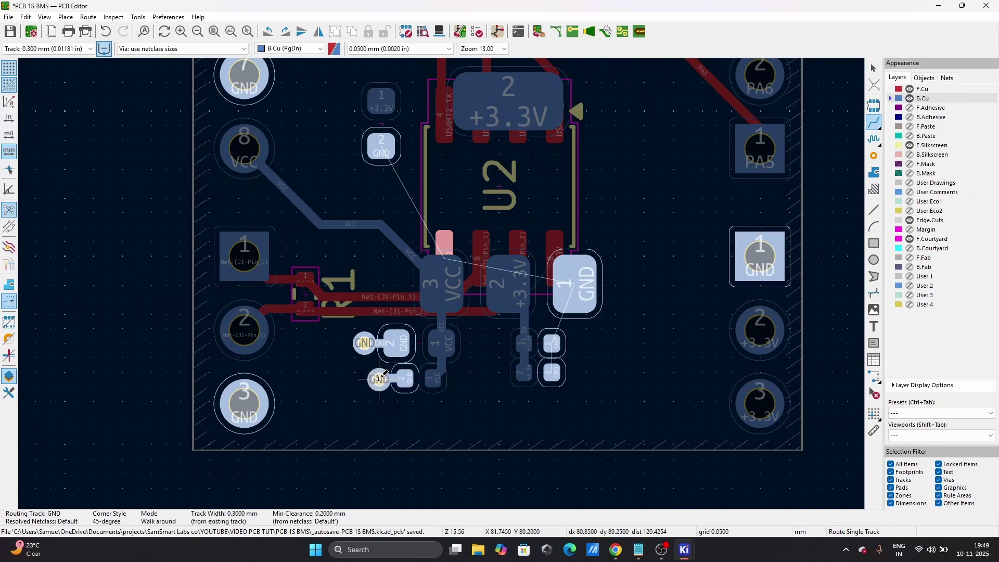
pyautogui.press('Escape')
# - Add a short B.Cu track ending in a via to the GND pad of each of the two lower +3.3V capacitors
pyautogui.click(552, 344)
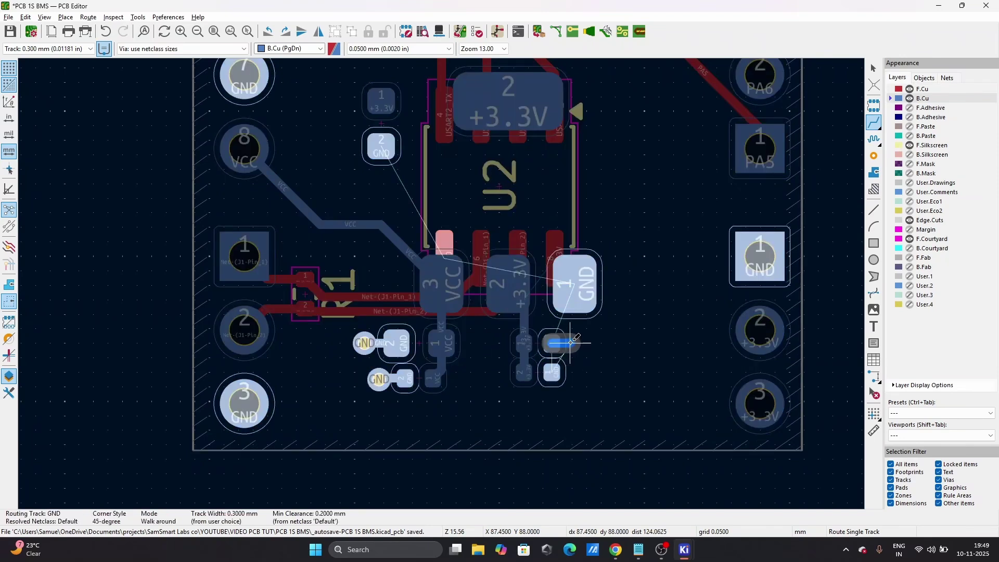
pyautogui.click(576, 342)
pyautogui.press('Escape')
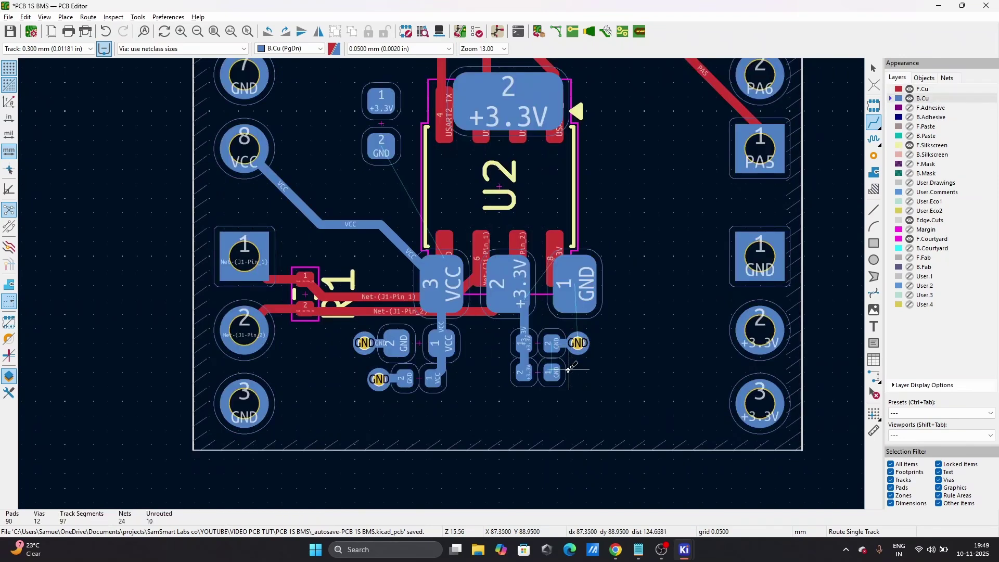
pyautogui.click(553, 372)
pyautogui.press('v')
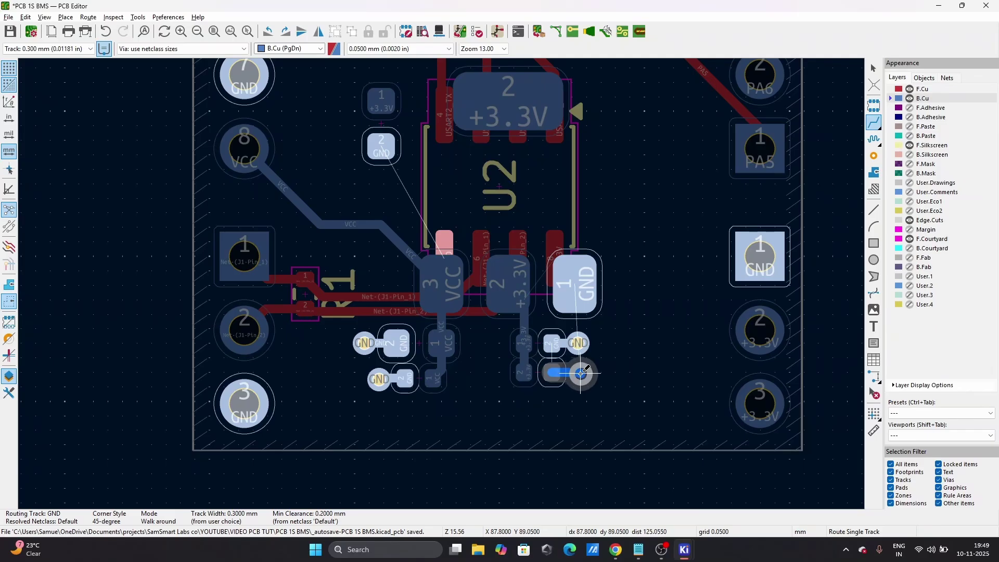
pyautogui.click(582, 373)
pyautogui.press('Escape')
# - Set the track width to 0.800 mm and route a short B.Cu track from the large GND pad to a via beside it
pyautogui.click(49, 49)
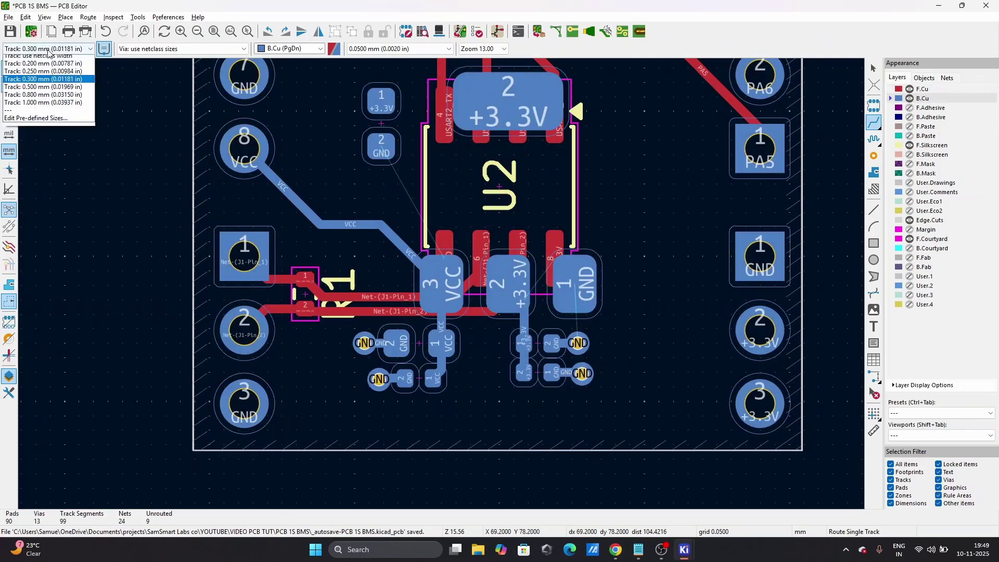
pyautogui.click(44, 99)
pyautogui.click(573, 290)
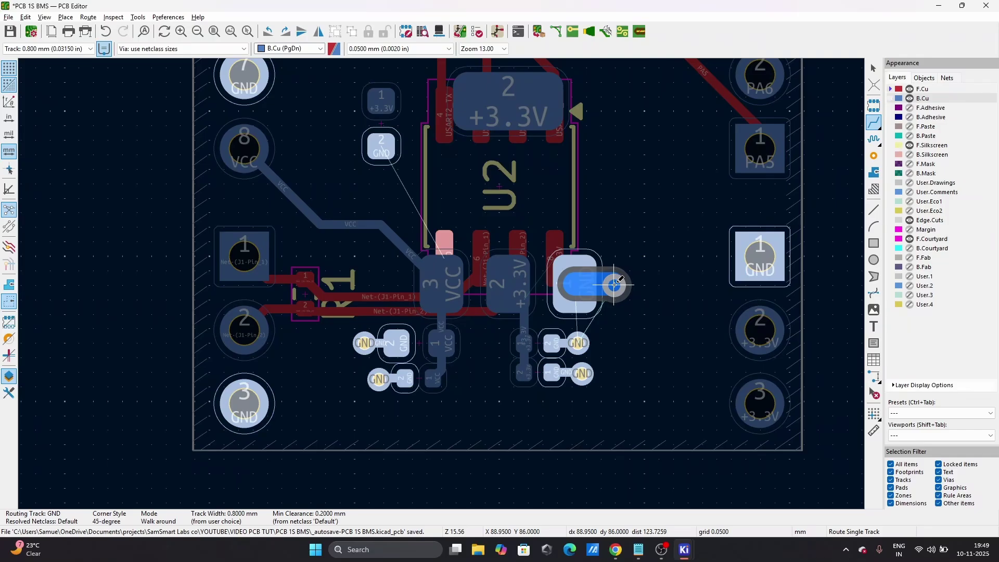
pyautogui.click(614, 285)
pyautogui.scroll(5, 614, 285)
pyautogui.scroll(-2, 615, 284)
pyautogui.scroll(1, 614, 284)
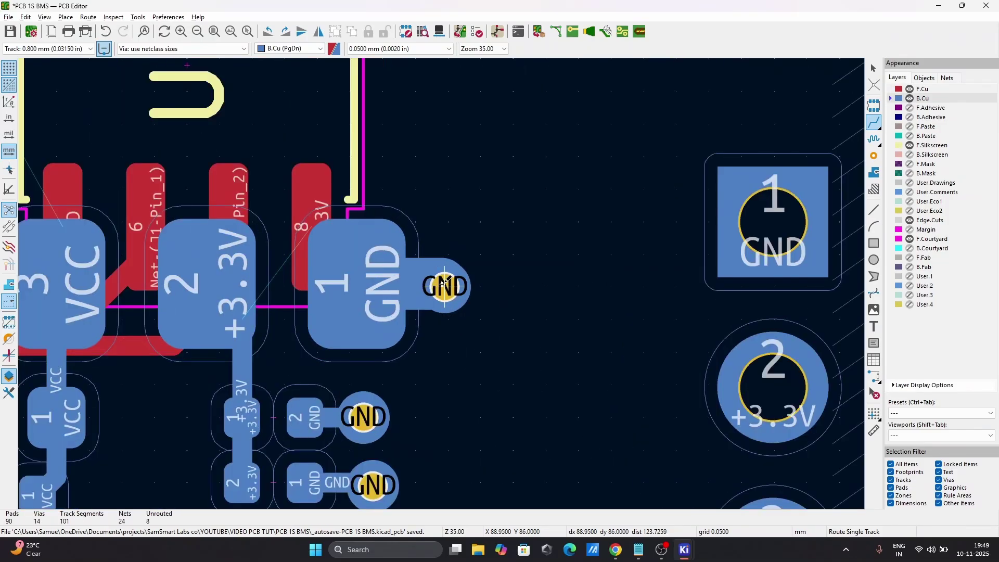
# - Check the RS485 block around U2 in the schematic for its decoupling capacitor, and return to the PCB layout
pyautogui.scroll(2, 442, 284)
pyautogui.press('Escape')
pyautogui.moveTo(442, 284); pyautogui.dragTo(446, 276)
pyautogui.scroll(-5, 446, 276)
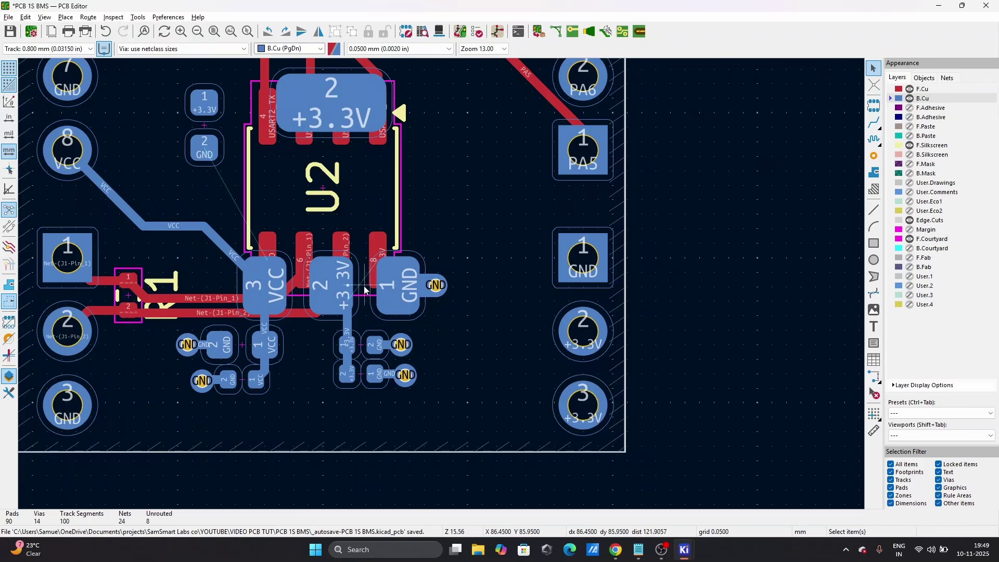
pyautogui.scroll(-2, 365, 290)
pyautogui.scroll(3, 442, 283)
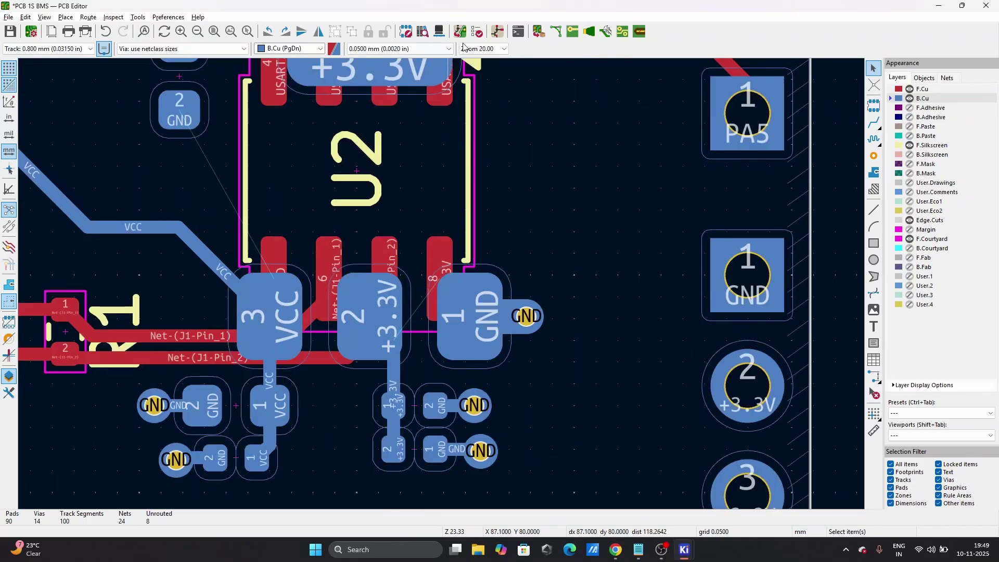
pyautogui.click(497, 32)
pyautogui.click(766, 130)
pyautogui.scroll(-3, 838, 115)
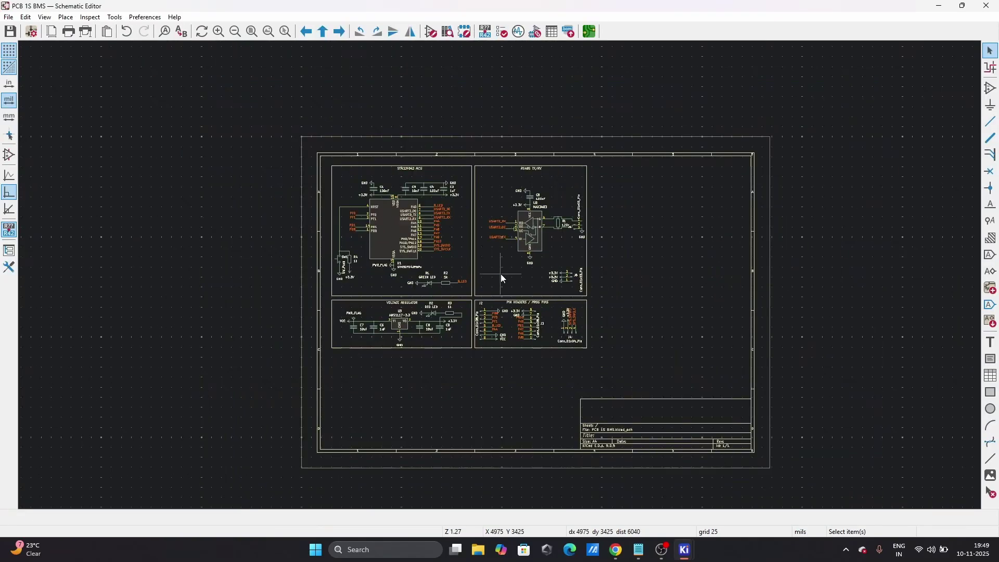
pyautogui.scroll(1, 500, 274)
pyautogui.click(541, 161)
pyautogui.click(589, 31)
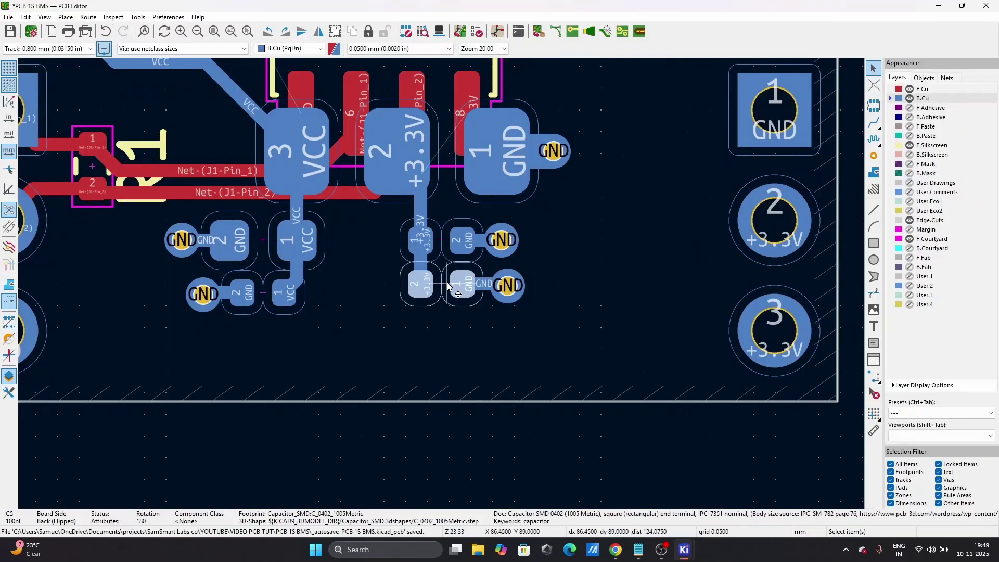
# - Move capacitor C5 beside U2's pin 8, flip it to the front side and rotate it to -90° with its +3.3V pad by the pin
pyautogui.moveTo(448, 282); pyautogui.dragTo(641, 236)
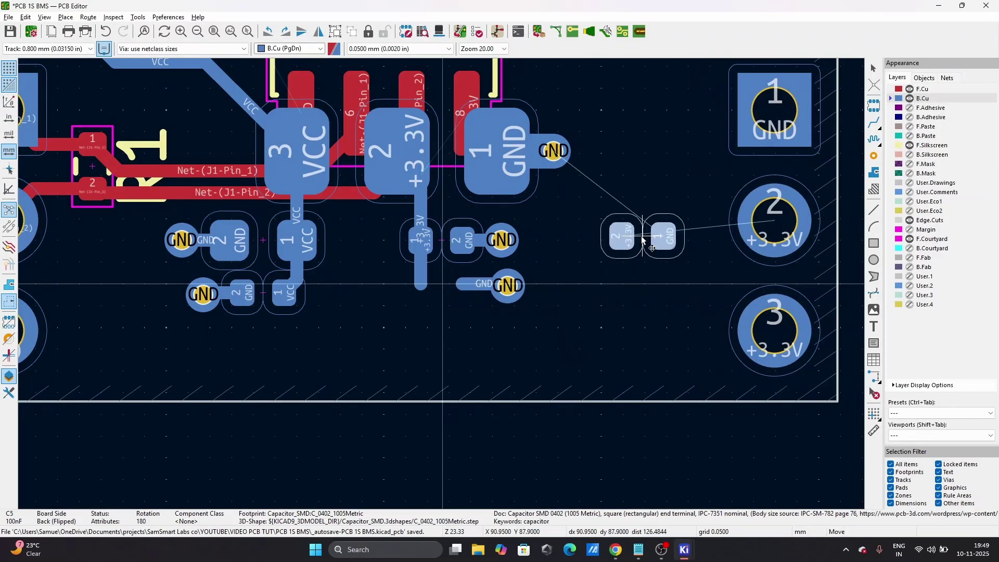
pyautogui.press('f')
pyautogui.scroll(-2, 607, 111)
pyautogui.scroll(3, 440, 283)
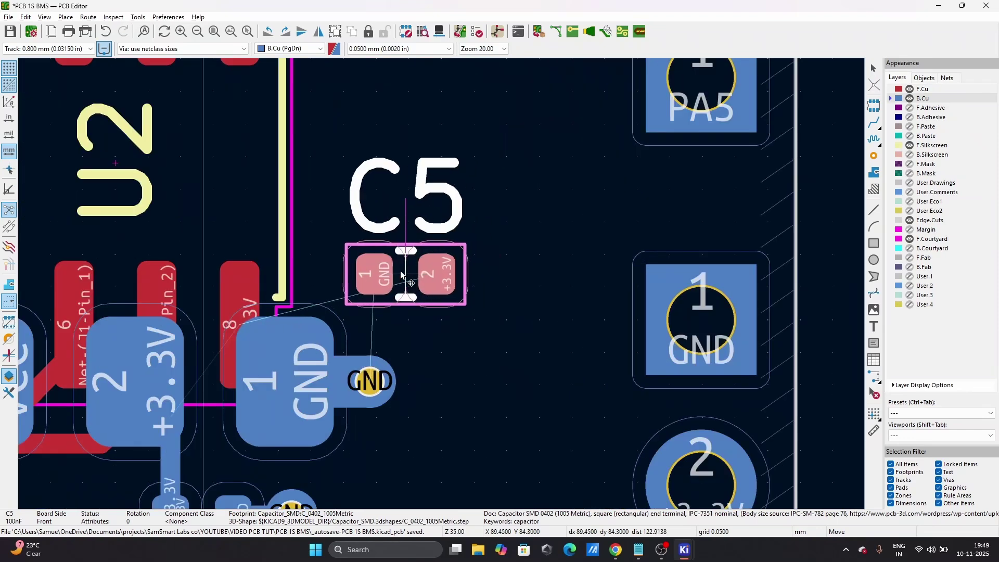
pyautogui.press('r')
pyautogui.press('r')
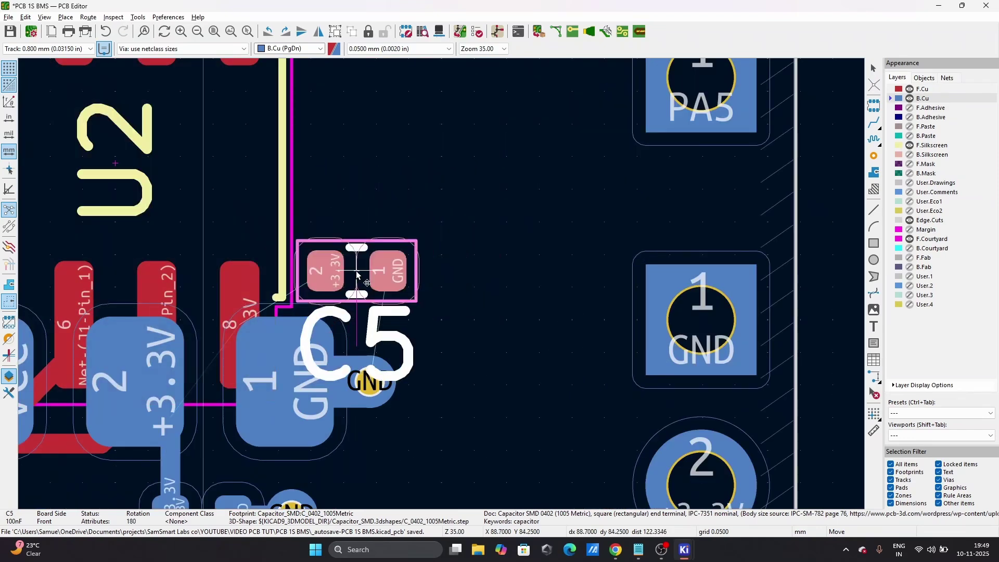
pyautogui.press('r')
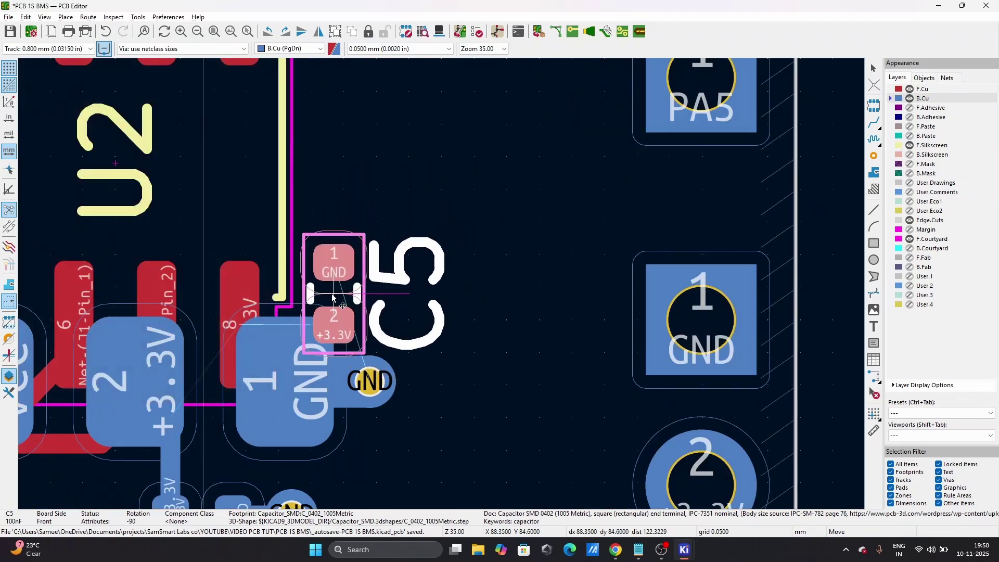
pyautogui.click(334, 305)
# - Set the track width to 0.300 mm and route +3.3V on F.Cu from C5 pad 2 to U2 pin 8
pyautogui.press('x')
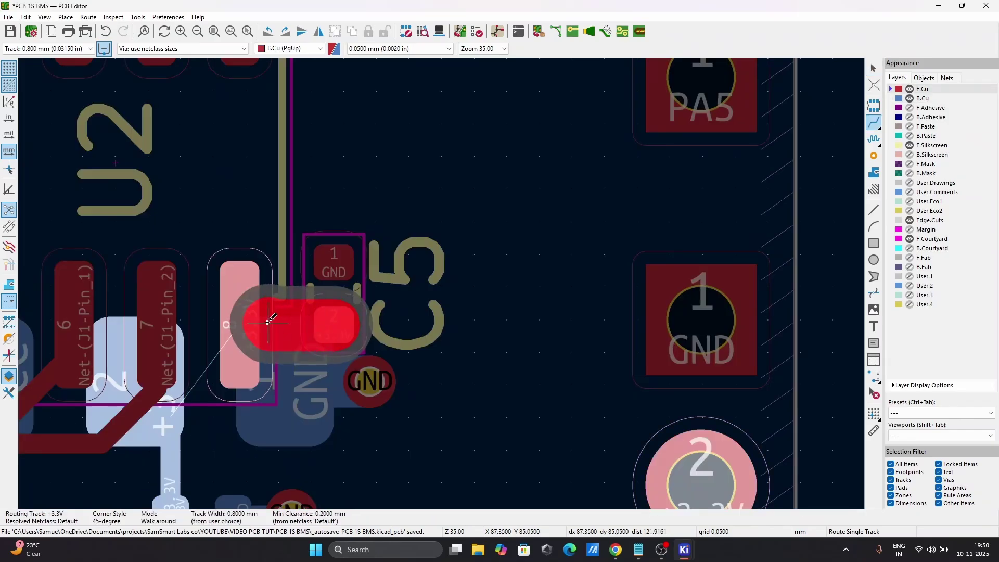
pyautogui.press('Escape')
pyautogui.click(37, 49)
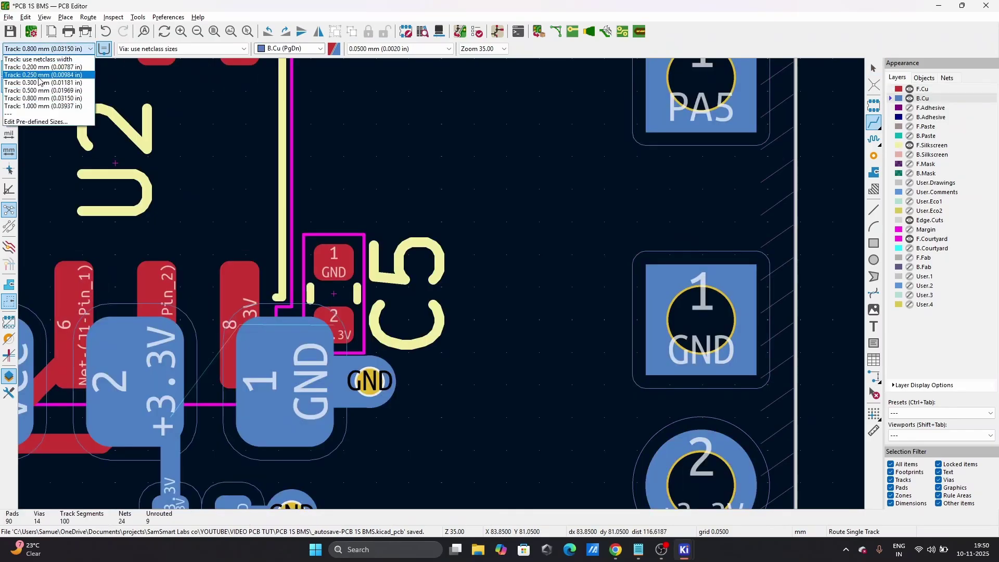
pyautogui.click(41, 81)
pyautogui.click(336, 325)
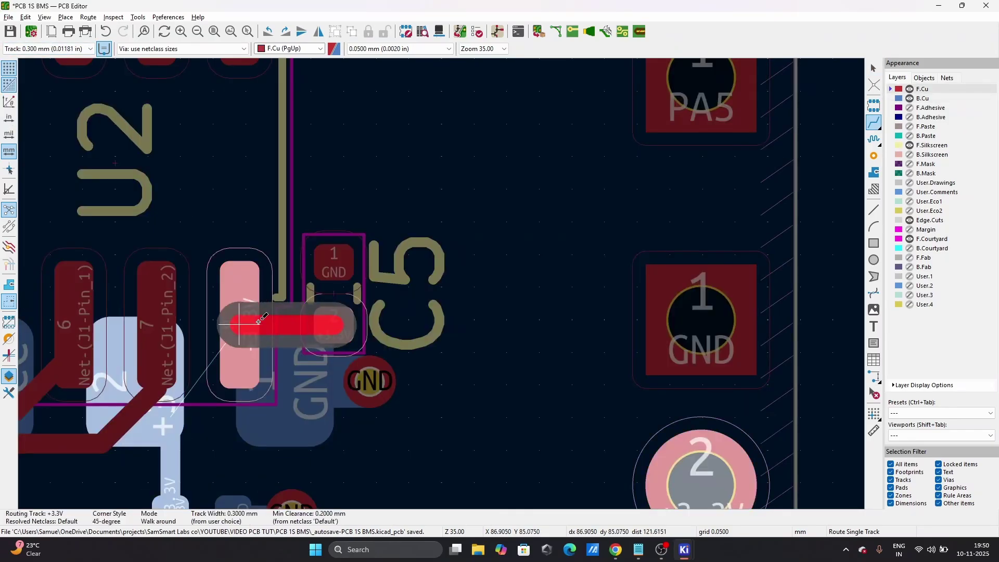
pyautogui.click(254, 321)
pyautogui.click(256, 321)
pyautogui.press('Escape')
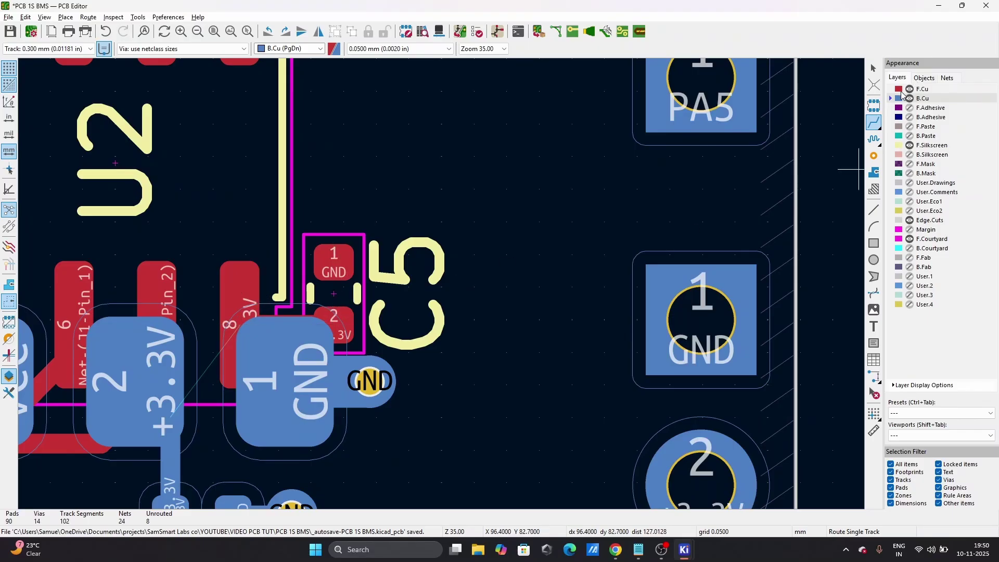
# - Make F.Cu the active layer and add a short +3.3V track from U2 pin 8 to a via inside U2's outline
pyautogui.click(902, 91)
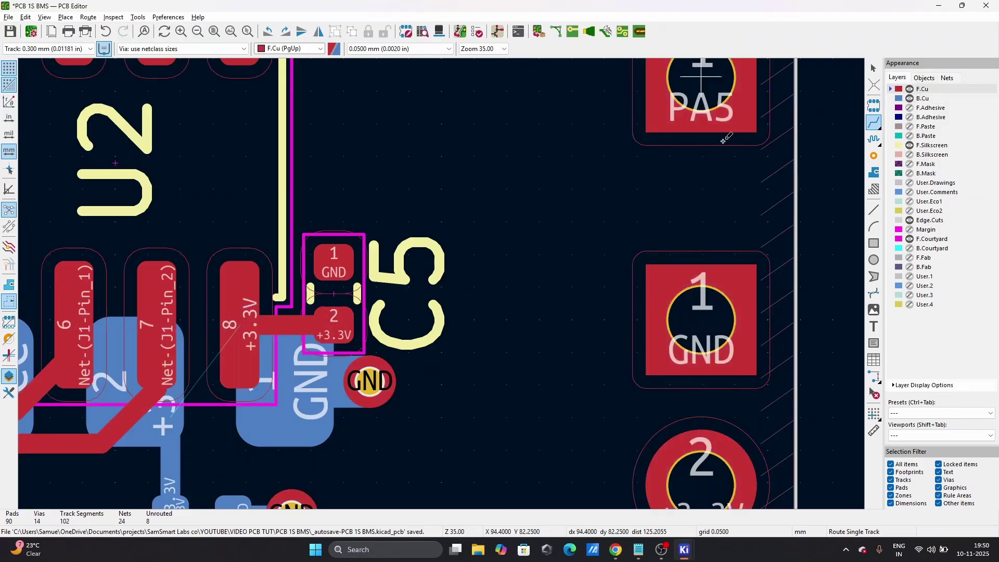
pyautogui.click(342, 333)
pyautogui.press('Escape')
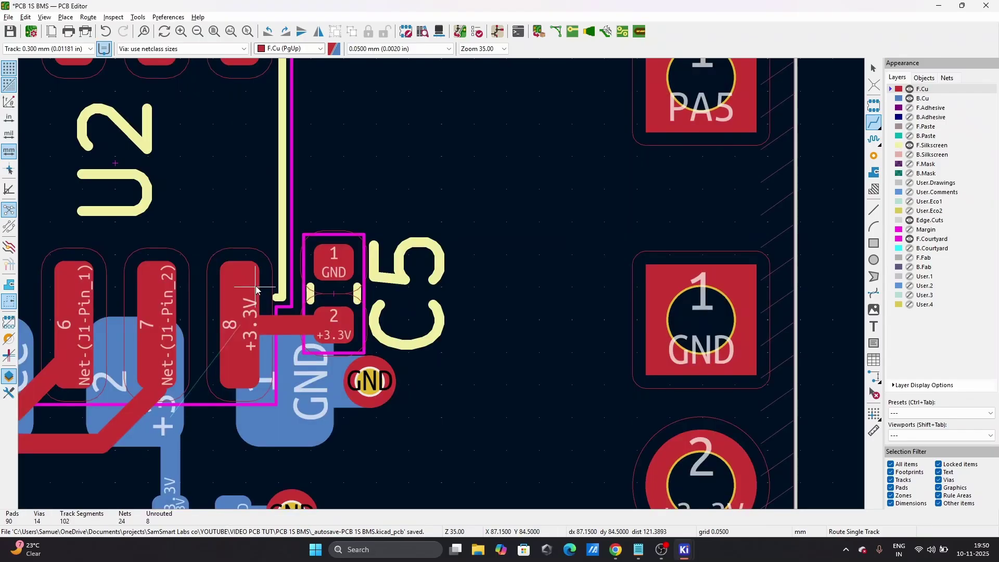
pyautogui.click(250, 299)
pyautogui.press('v')
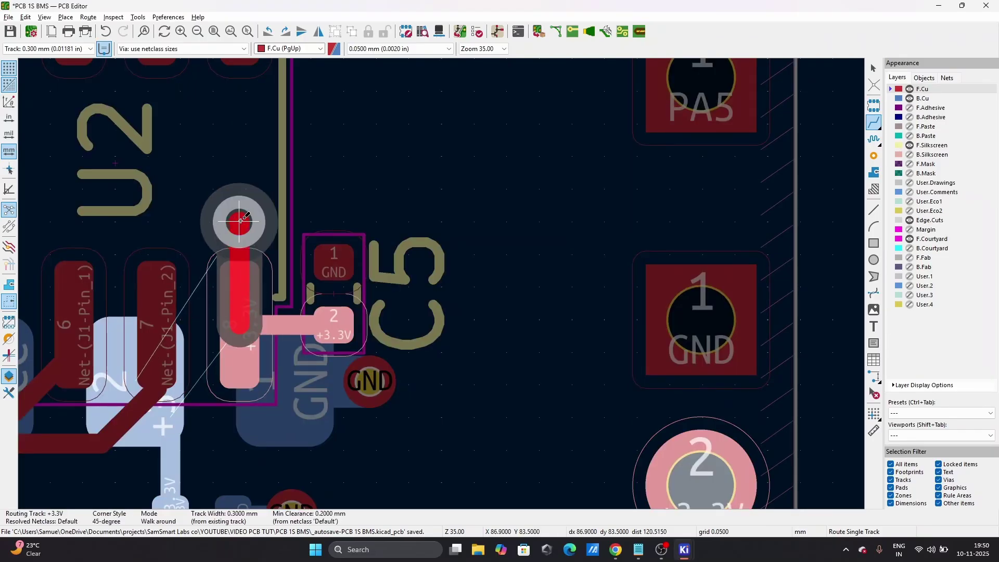
pyautogui.click(239, 222)
pyautogui.press('Escape')
pyautogui.scroll(-3, 295, 287)
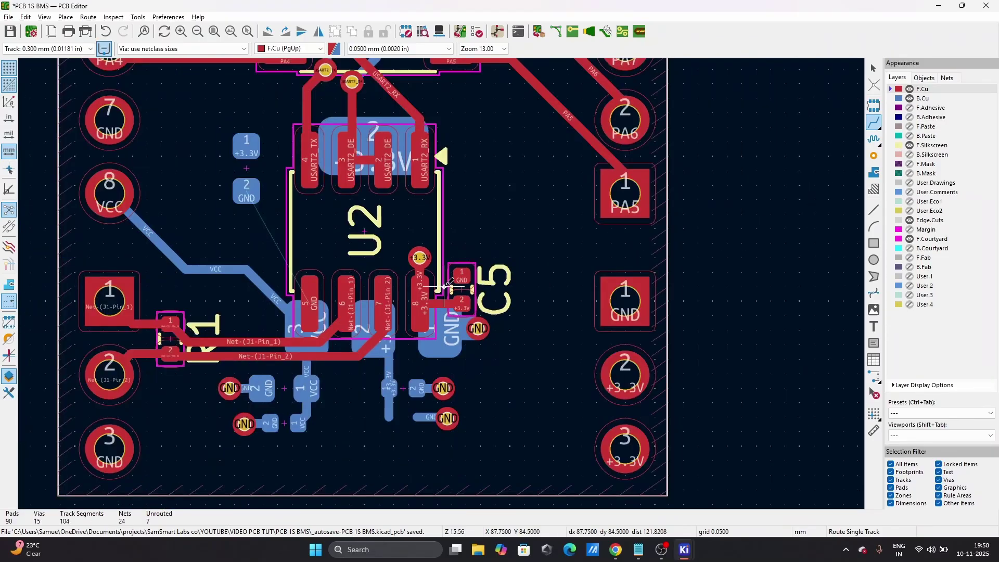
# - Delete the B.Cu track to C5's former position and reroute +3.3V from the remaining capacitor's pad 1 to the large +3.3V pad
pyautogui.scroll(-3, 458, 291)
pyautogui.scroll(4, 441, 288)
pyautogui.scroll(-2, 442, 287)
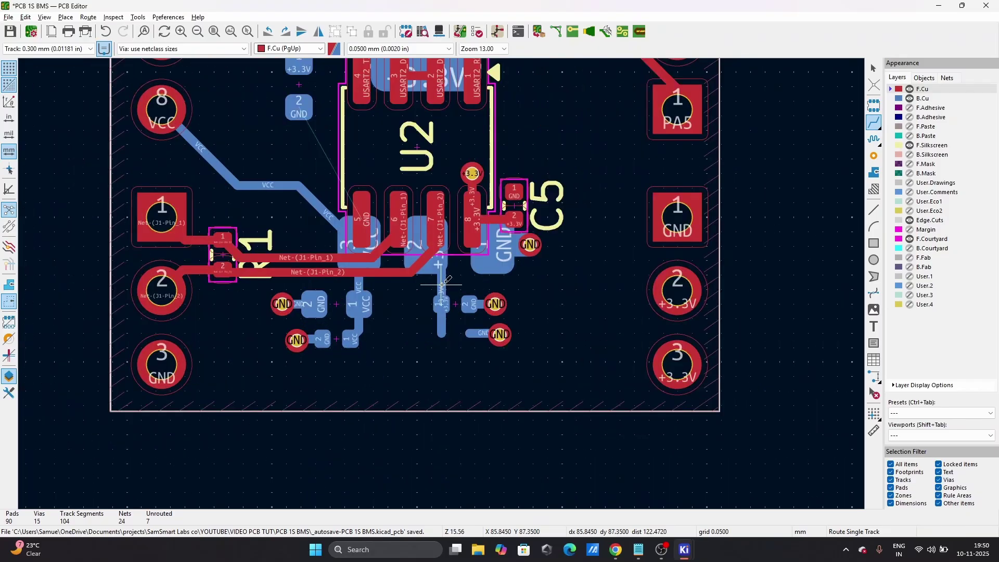
pyautogui.scroll(4, 442, 288)
pyautogui.press('Escape')
pyautogui.click(435, 372)
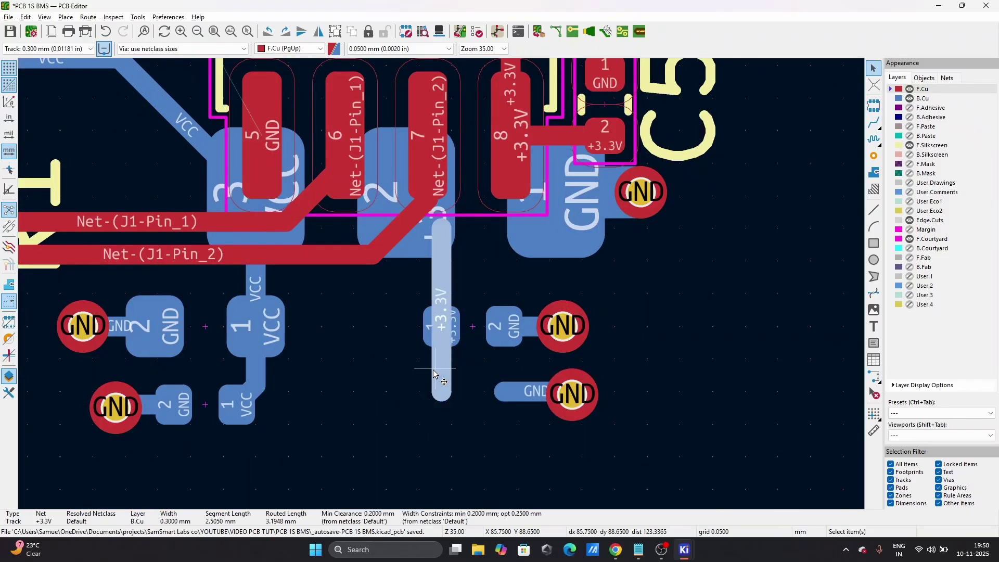
pyautogui.press('Delete')
pyautogui.press('x')
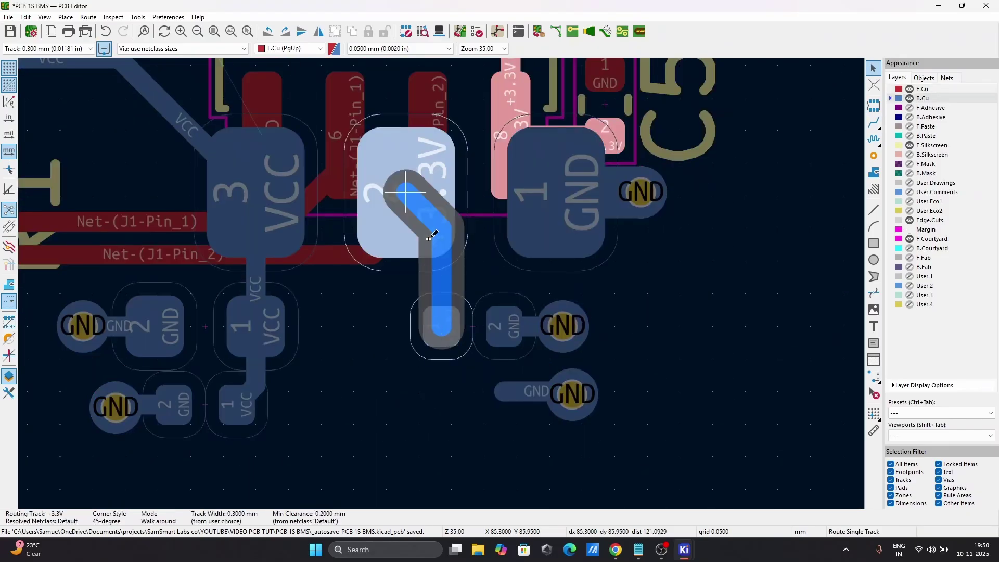
pyautogui.click(405, 193)
pyautogui.scroll(-2, 294, 323)
pyautogui.scroll(1, 424, 284)
pyautogui.scroll(-1, 442, 283)
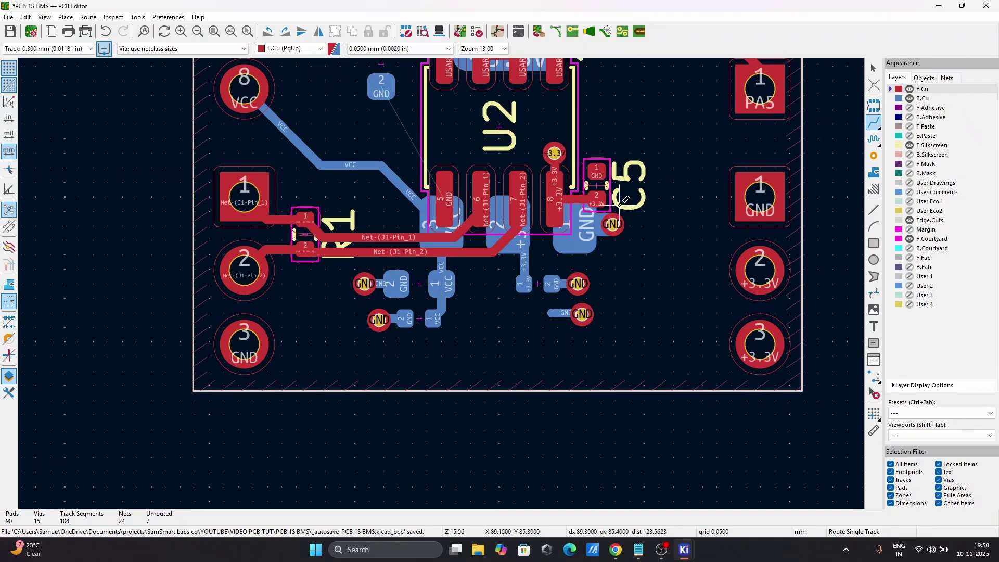
# - Try a short F.Cu track from U2's GND pin 5 to a via inside U2's outline, and undo it
pyautogui.scroll(-1, 536, 182)
pyautogui.scroll(2, 482, 286)
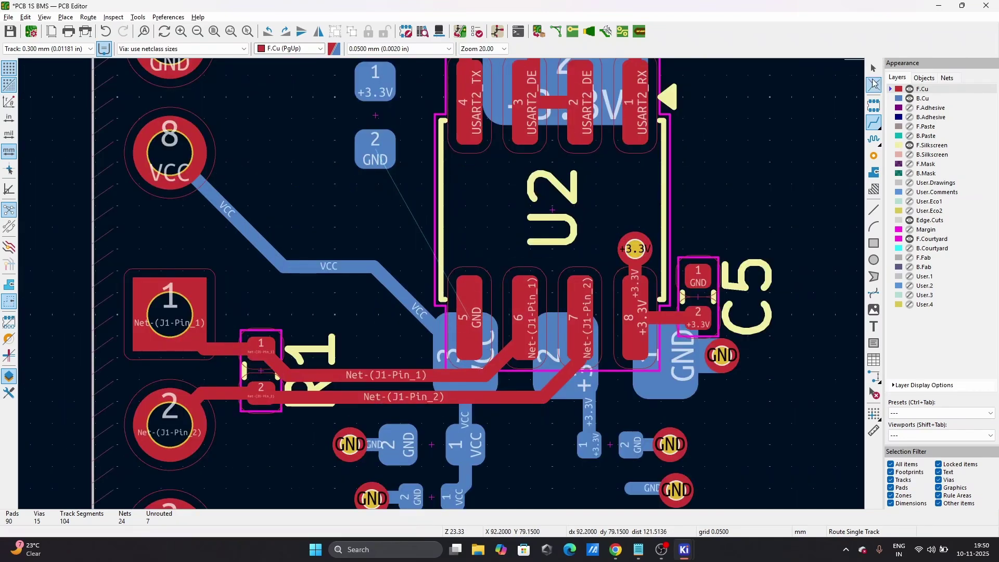
pyautogui.click(481, 288)
pyautogui.press('v')
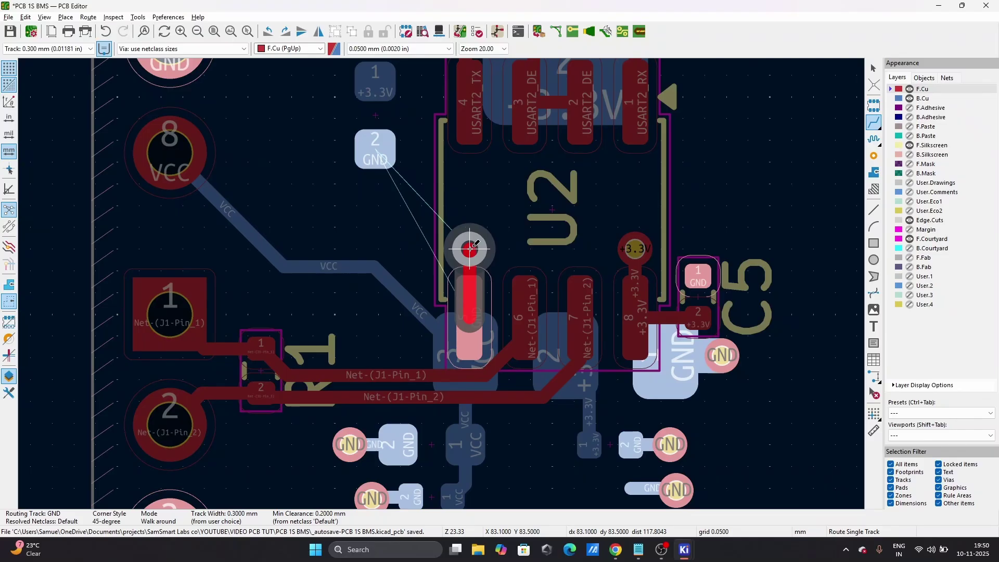
pyautogui.click(470, 249)
pyautogui.press('Escape')
pyautogui.scroll(-2, 470, 249)
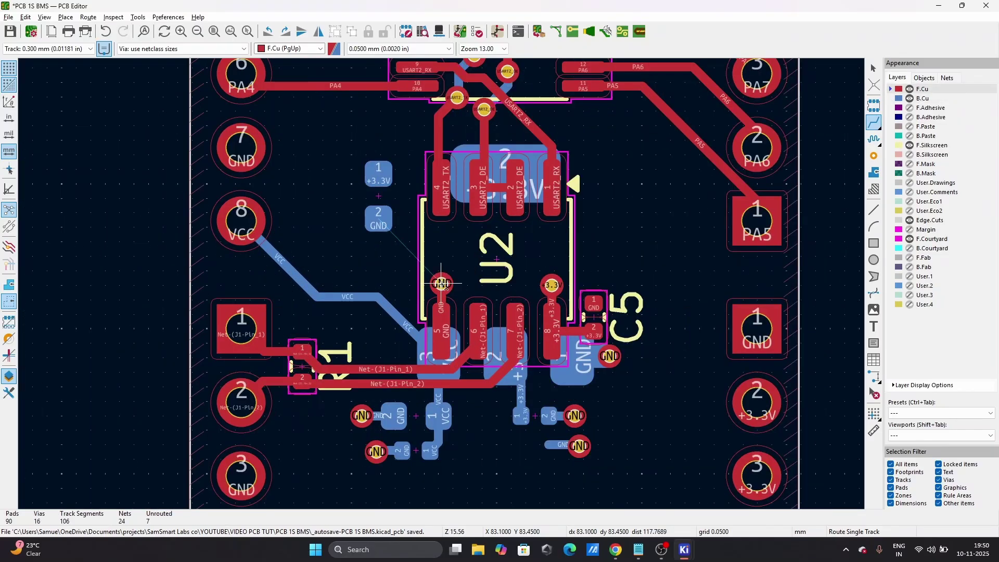
pyautogui.hotkey('ctrl', 'z')
# - Add a short B.Cu track ending in a via to GND pad 2 of the back-side capacitor between header pad 8 and U2
pyautogui.scroll(6, 442, 284)
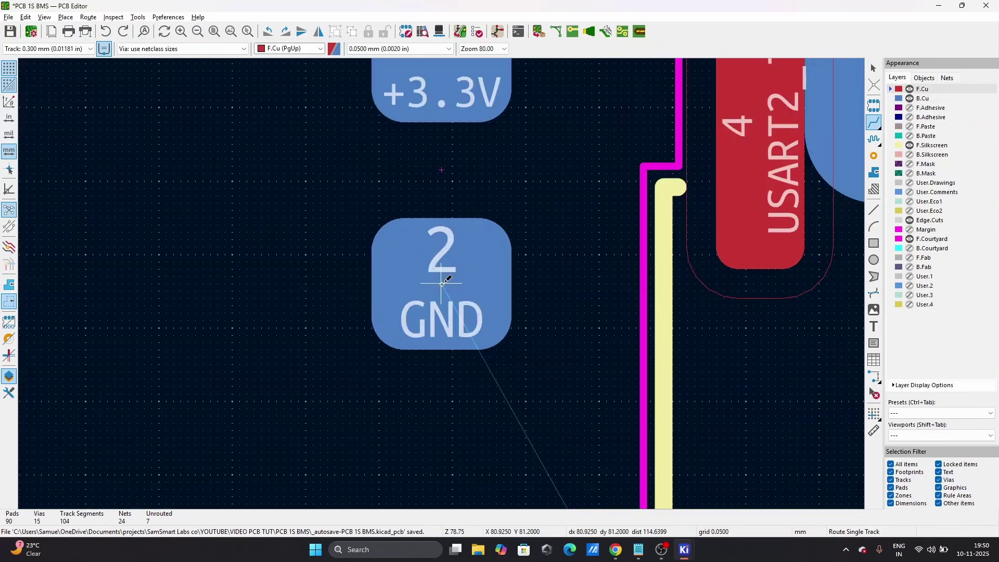
pyautogui.click(441, 283)
pyautogui.press('v')
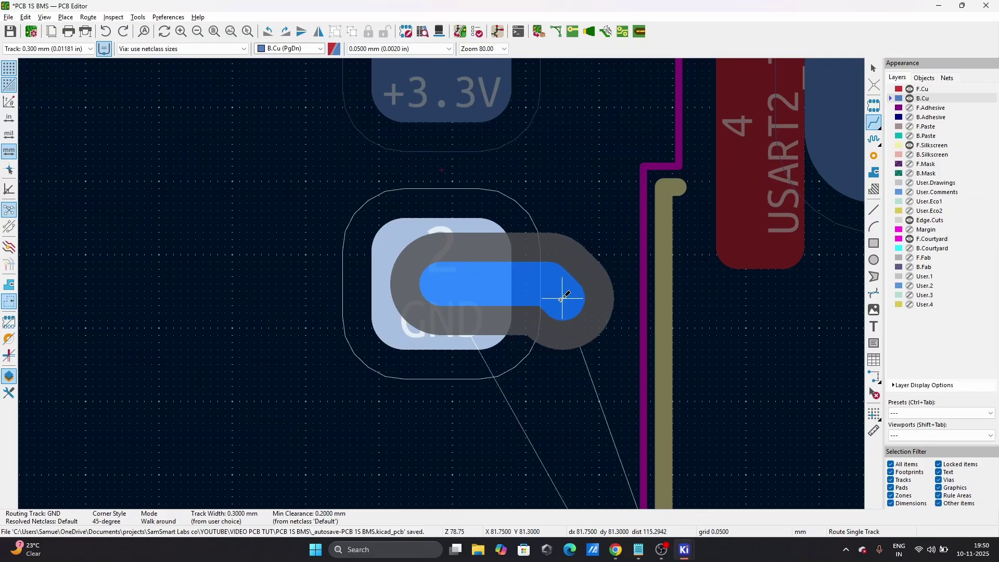
pyautogui.click(563, 297)
pyautogui.press('Escape')
pyautogui.scroll(-3, 563, 296)
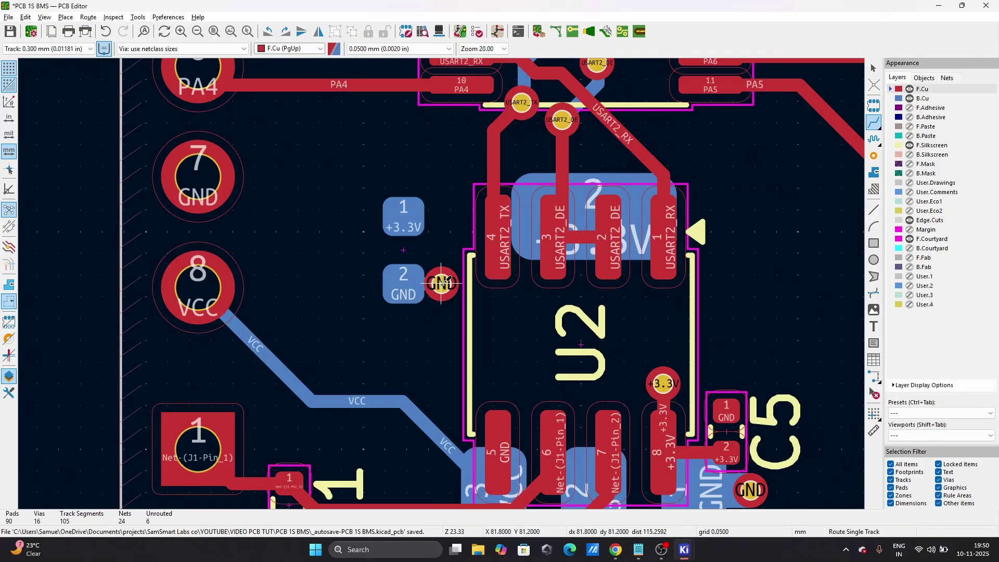
# - Display the filled copper zones across the board, and return to showing zone outlines only
pyautogui.scroll(-2, 441, 284)
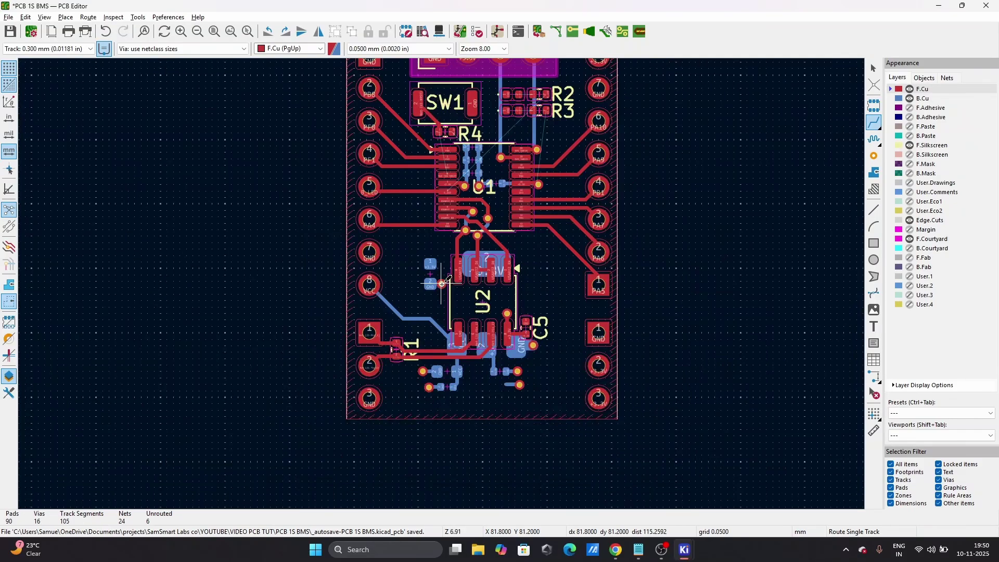
pyautogui.scroll(4, 464, 203)
pyautogui.scroll(-4, 446, 279)
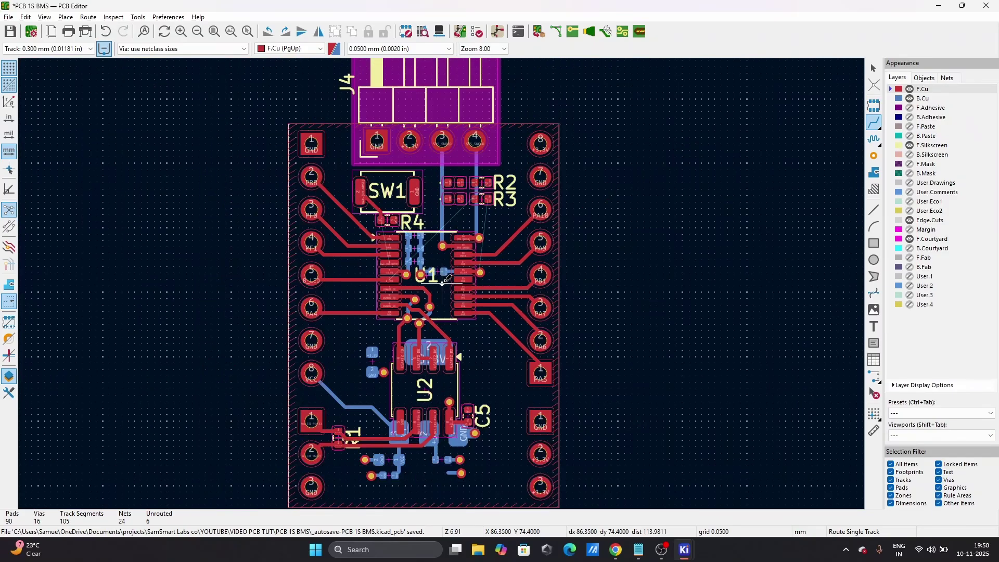
pyautogui.click(9, 290)
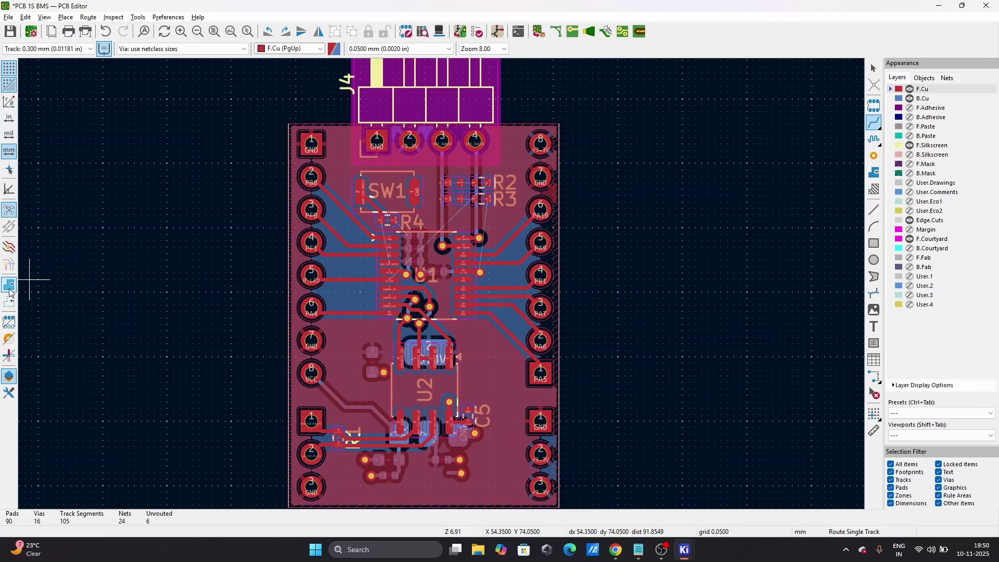
pyautogui.click(10, 301)
# - Select the 0.250 mm track width and route Net-(U1-NRST) on F.Cu from R4 pad 2 around to U1 pin 4
pyautogui.scroll(5, 522, 261)
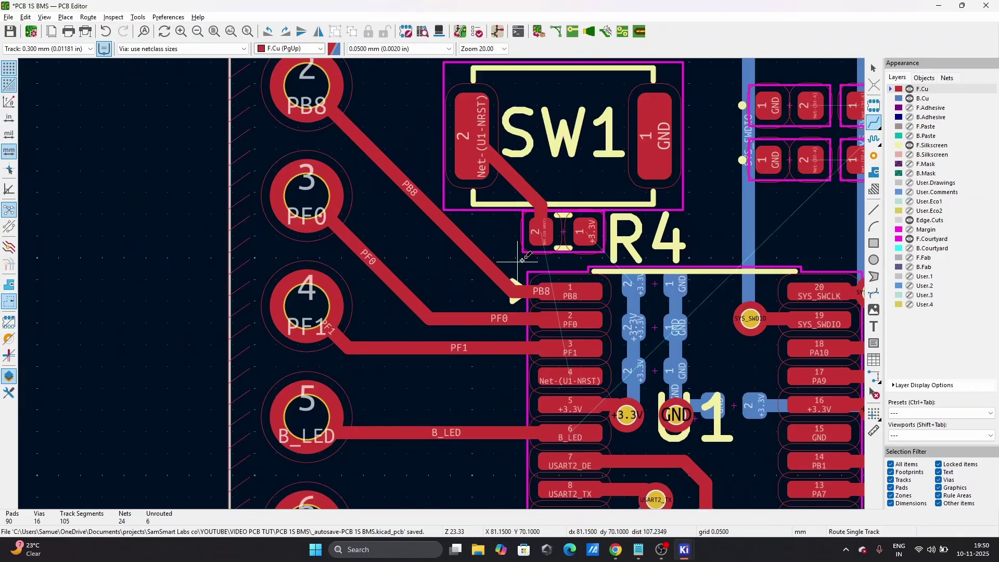
pyautogui.scroll(1, 543, 230)
pyautogui.scroll(-1, 442, 284)
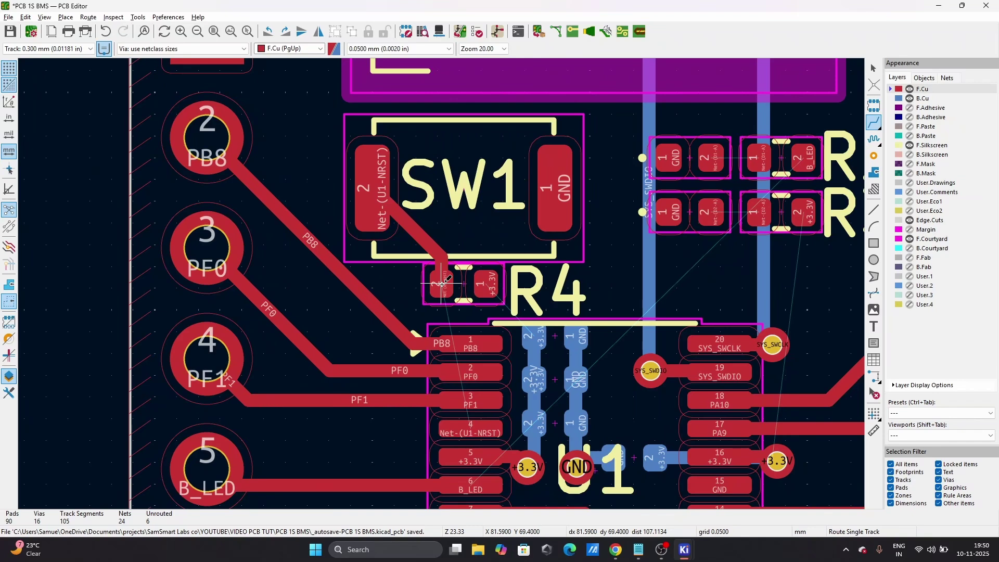
pyautogui.click(43, 49)
pyautogui.click(26, 76)
pyautogui.click(439, 288)
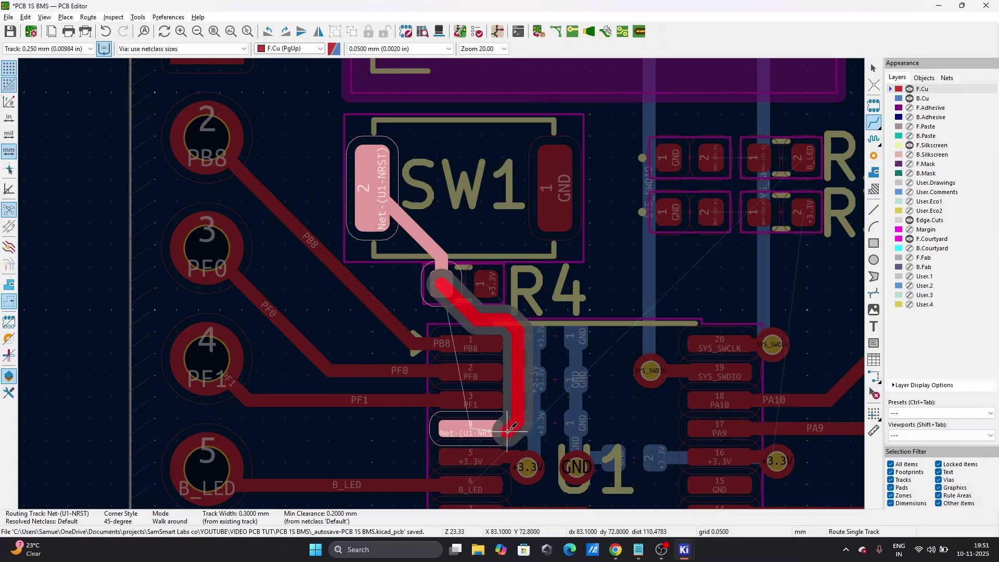
pyautogui.click(489, 431)
pyautogui.scroll(-5, 508, 442)
pyautogui.scroll(7, 442, 284)
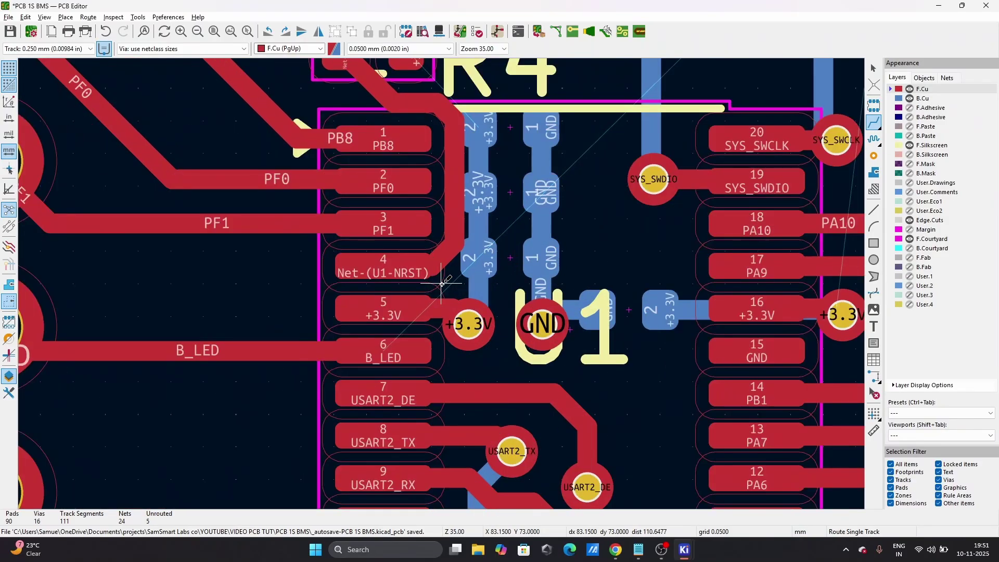
# - Shift the +3.3V via beside U1 pin 5 slightly away from the B_LED pin, keeping its tracks attached
pyautogui.click(402, 348)
pyautogui.press('Escape')
pyautogui.press('Escape')
pyautogui.click(482, 345)
pyautogui.press('d')
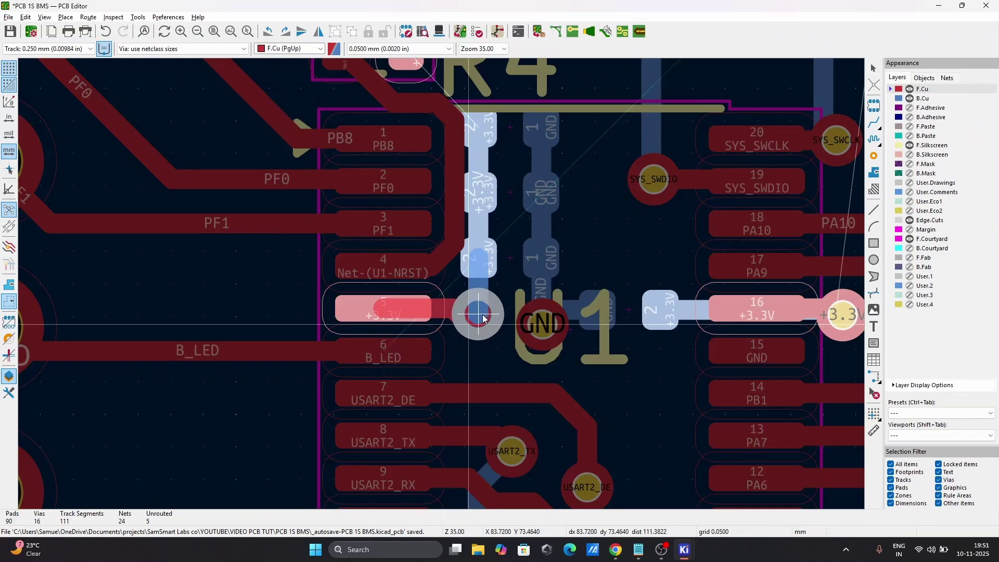
pyautogui.click(481, 312)
pyautogui.press('x')
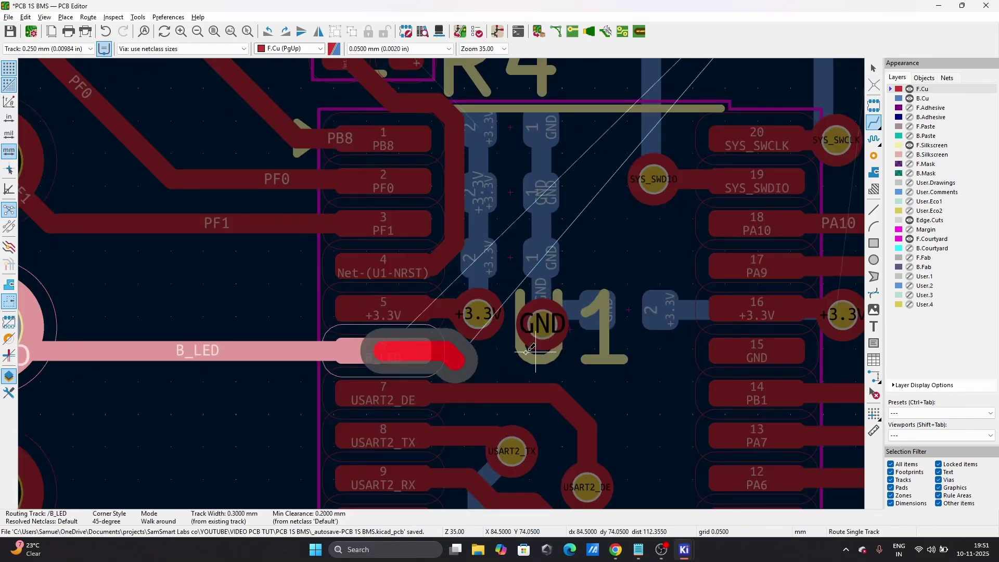
pyautogui.press('Escape')
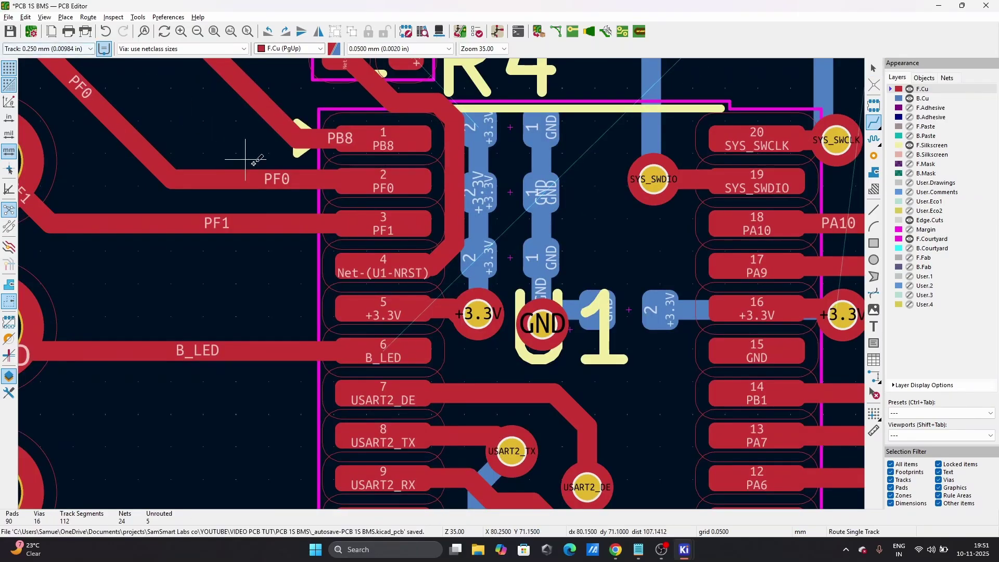
pyautogui.scroll(-3, 384, 188)
pyautogui.scroll(5, 442, 272)
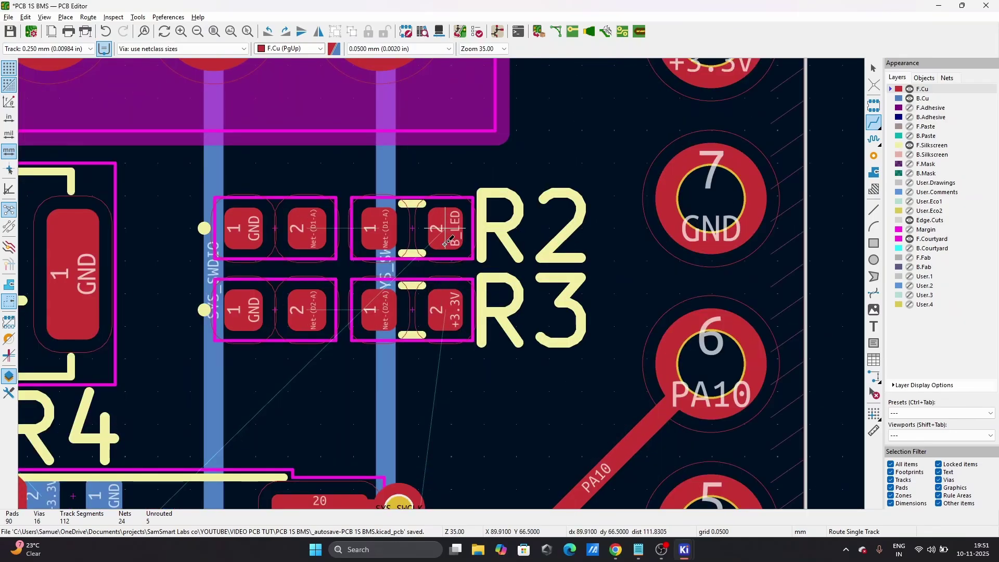
pyautogui.press('Escape')
# - Move D1 and R2 together to directly below the D2 and R3 row
pyautogui.click(286, 253)
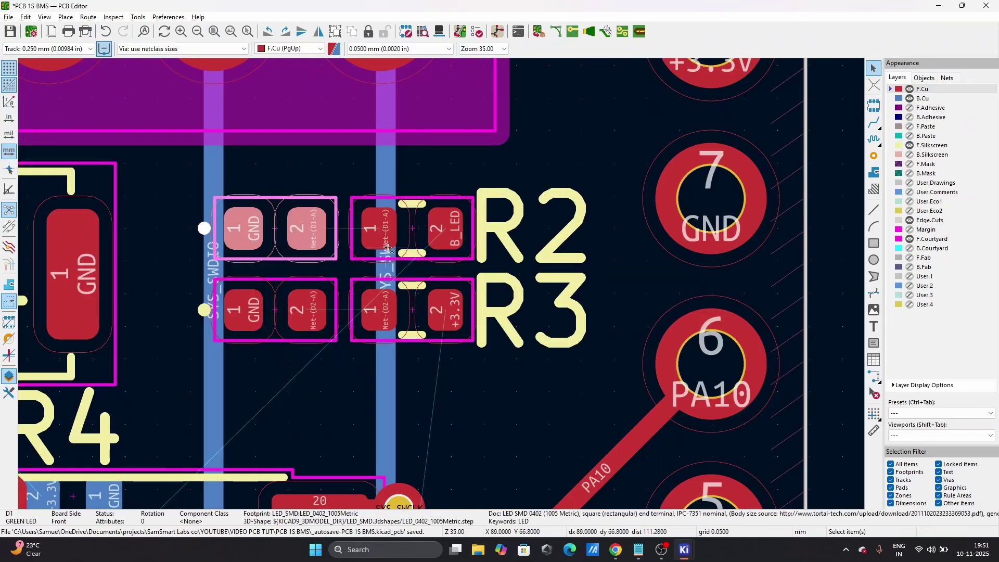
pyautogui.keyDown('shift'); pyautogui.click(421, 251); pyautogui.keyUp('shift')
pyautogui.moveTo(353, 263); pyautogui.dragTo(378, 378)
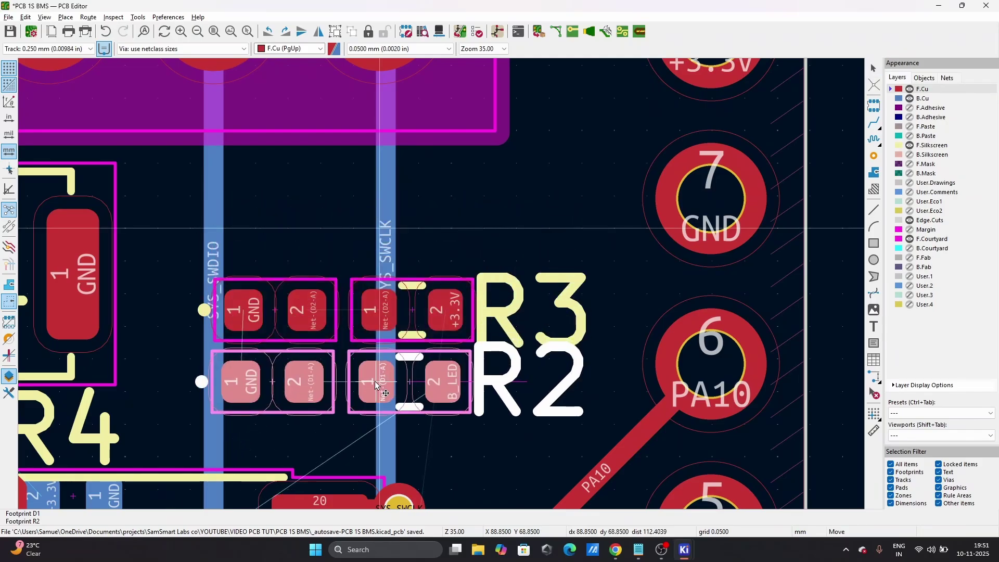
# - Try turning R2, R3, D1 and D2 together by 180 degrees, and undo both this and the preceding D1 and R2 move
pyautogui.click(336, 335)
pyautogui.keyDown('shift'); pyautogui.click(360, 334); pyautogui.keyUp('shift')
pyautogui.keyDown('shift'); pyautogui.click(351, 367); pyautogui.keyUp('shift')
pyautogui.keyDown('shift'); pyautogui.click(310, 382); pyautogui.keyUp('shift')
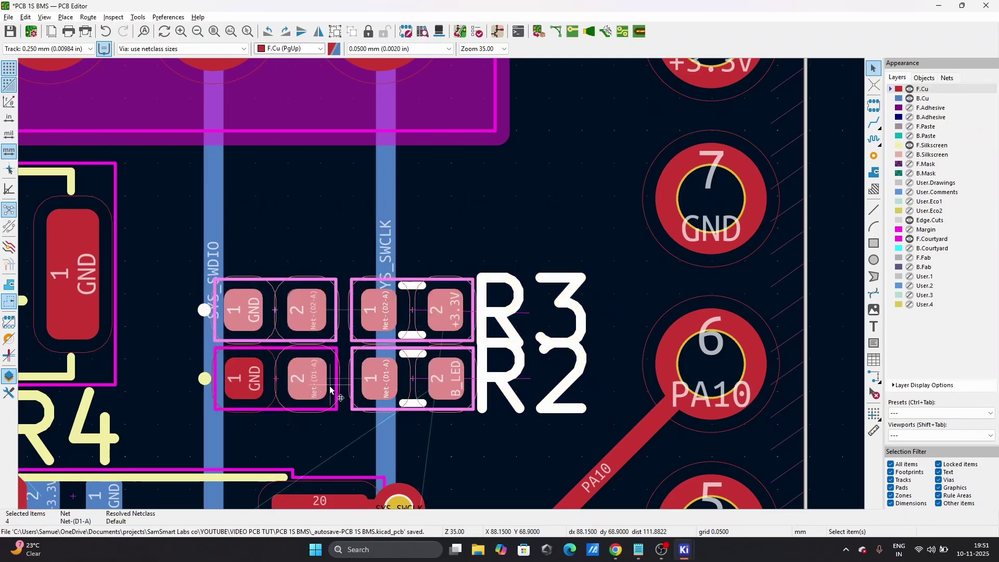
pyautogui.moveTo(311, 385); pyautogui.dragTo(387, 243)
pyautogui.press('r')
pyautogui.press('r')
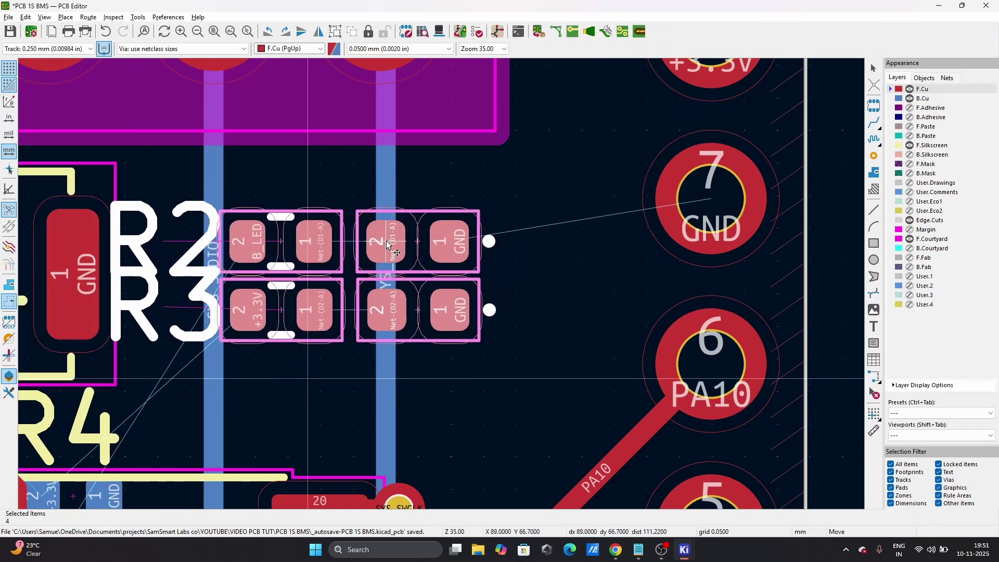
pyautogui.hotkey('ctrl', 'z')
pyautogui.hotkey('ctrl', 'z')
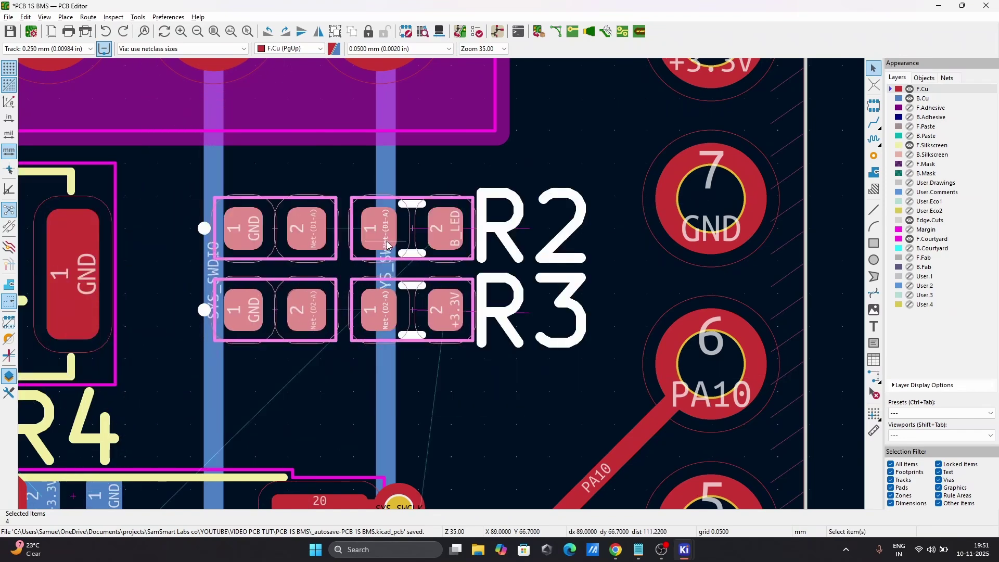
# - Rotate the selected R2, R3, D1 and D2 group by 180 degrees and place it beside SW1, with the R3 row above R2
pyautogui.press('r')
pyautogui.moveTo(372, 245); pyautogui.dragTo(292, 321)
pyautogui.press('r')
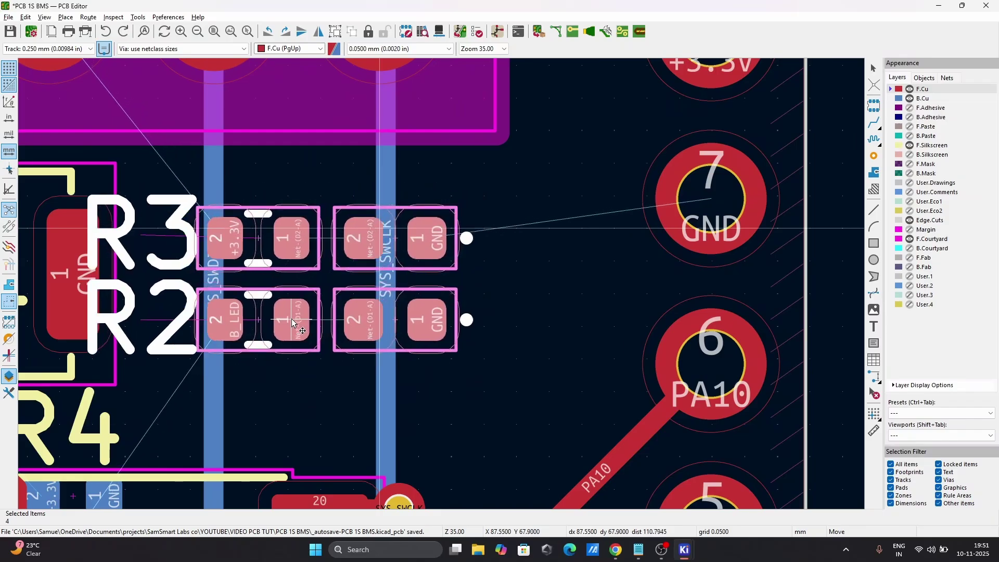
pyautogui.scroll(-1, 292, 321)
pyautogui.moveTo(442, 287); pyautogui.dragTo(440, 283)
pyautogui.click(440, 284)
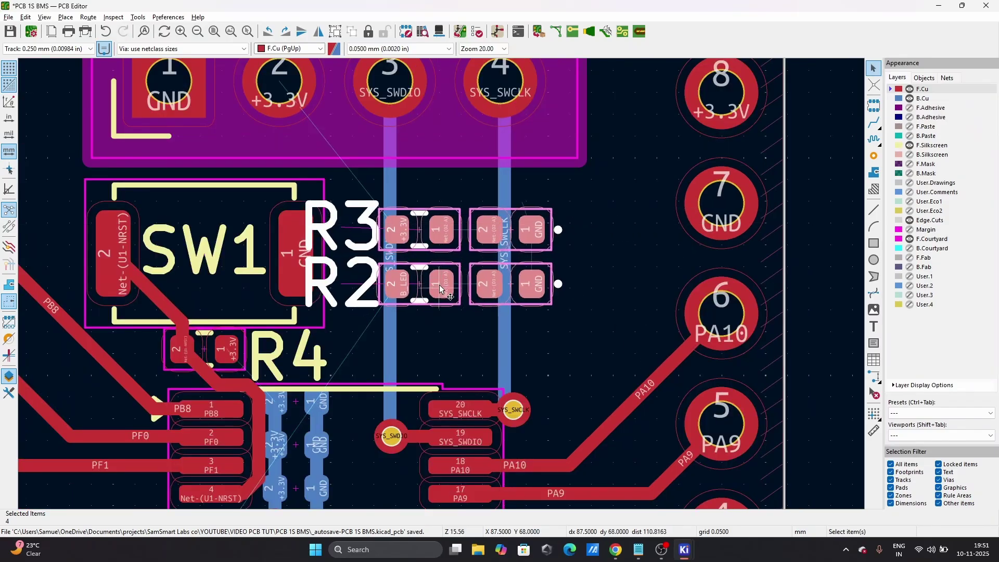
# - Route B_LED on F.Cu at 0.250 mm from R2 pad 2 down between U1's pad rows, ending just below the GND via
pyautogui.scroll(-1, 439, 285)
pyautogui.scroll(1, 428, 291)
pyautogui.press('x')
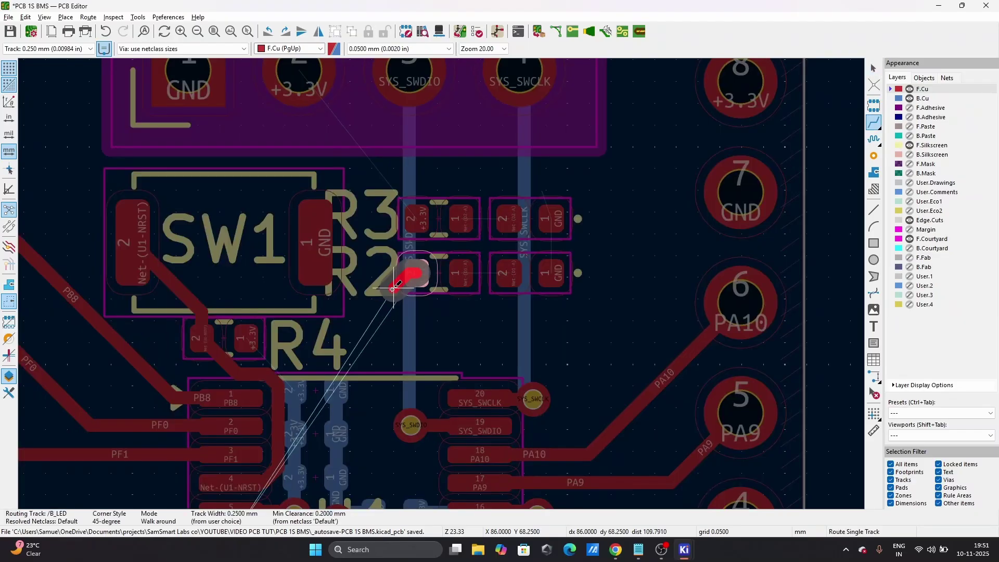
pyautogui.scroll(-1, 416, 273)
pyautogui.scroll(1, 431, 307)
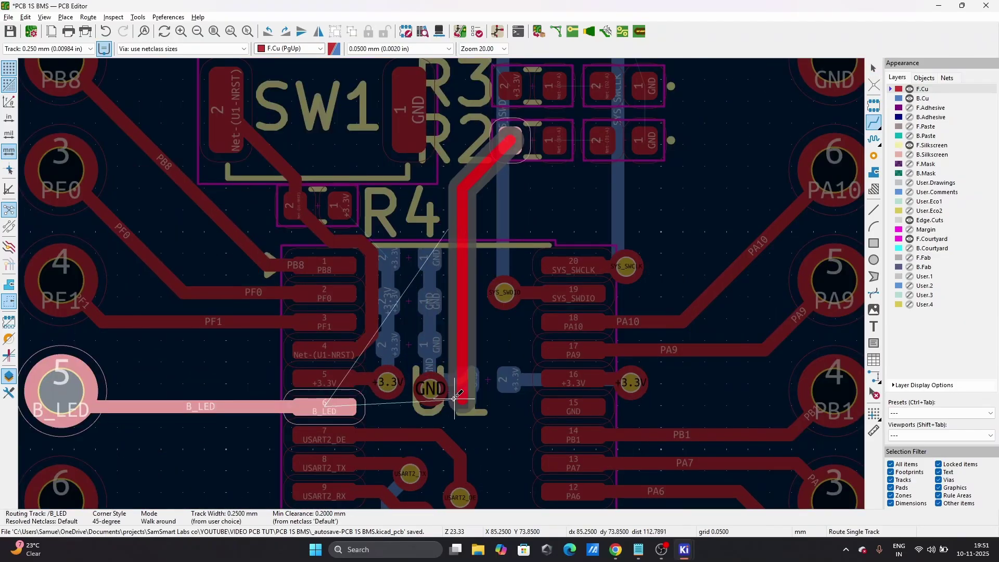
pyautogui.scroll(3, 435, 421)
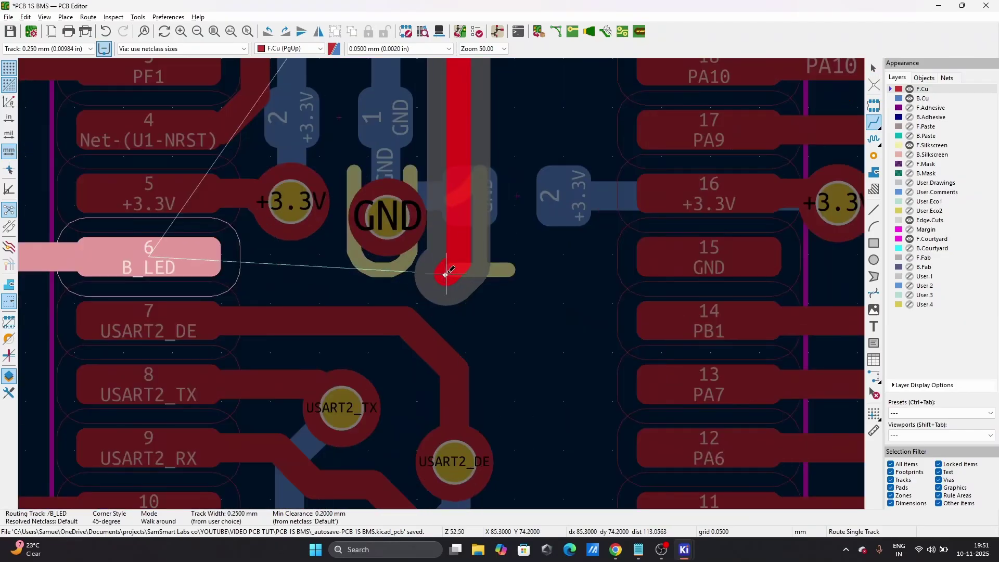
pyautogui.click(451, 273)
pyautogui.press('Escape')
pyautogui.press('Escape')
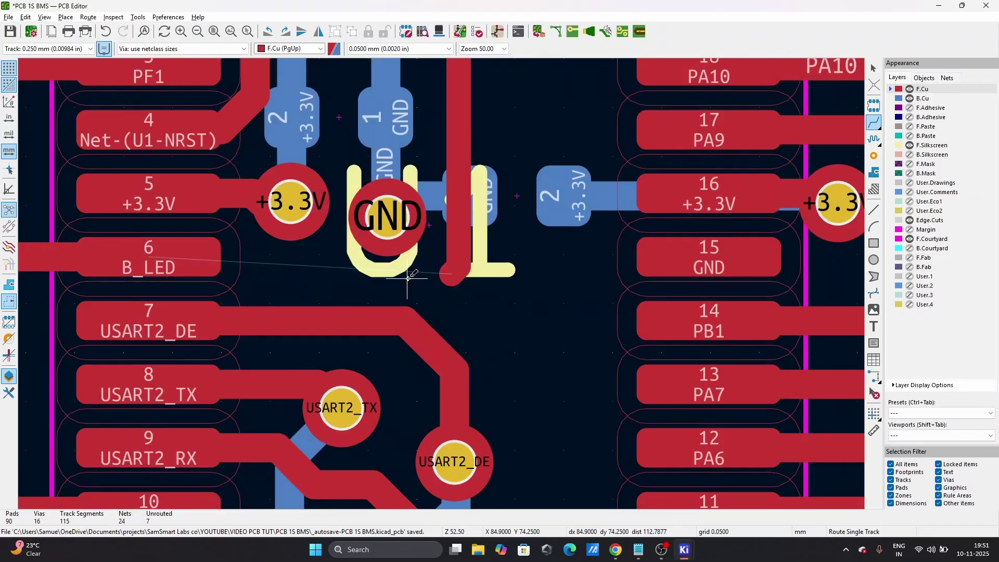
# - Shift the GND via inside U1 up toward the back-side capacitor pad and delete the leftover B.Cu track stub below it
pyautogui.click(392, 252)
pyautogui.press('d')
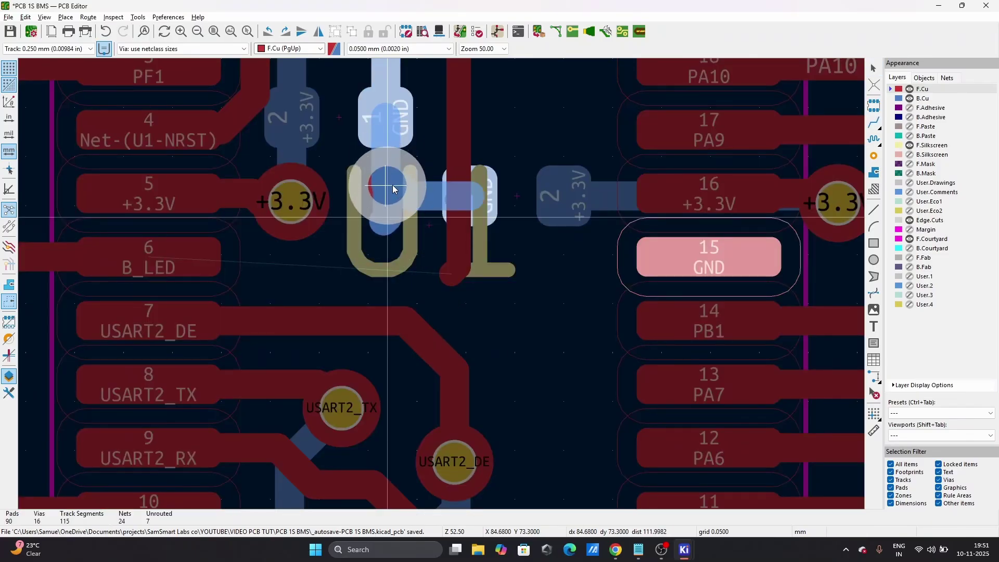
pyautogui.click(391, 186)
pyautogui.click(388, 228)
pyautogui.press('Escape')
pyautogui.click(387, 230)
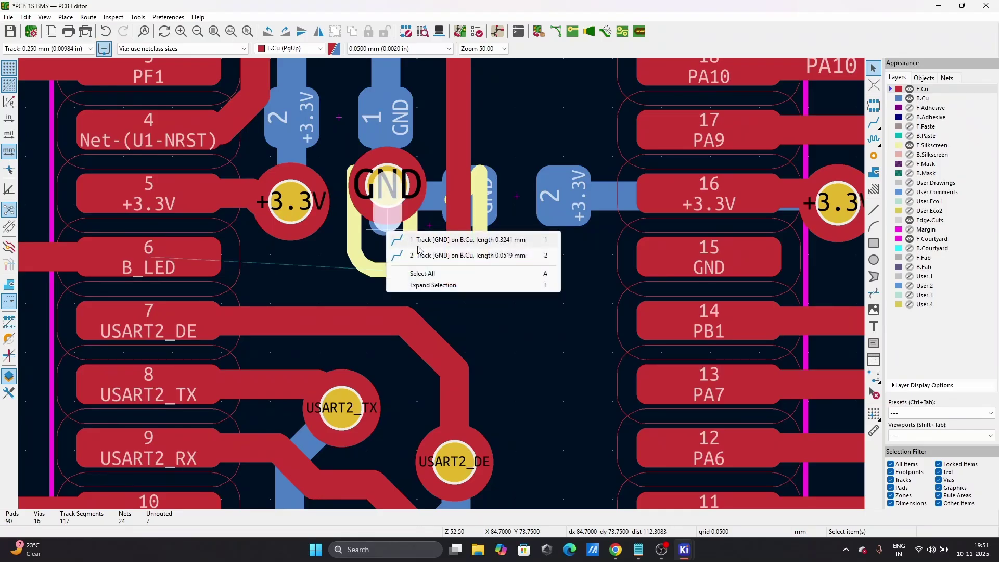
pyautogui.click(422, 261)
pyautogui.press('Delete')
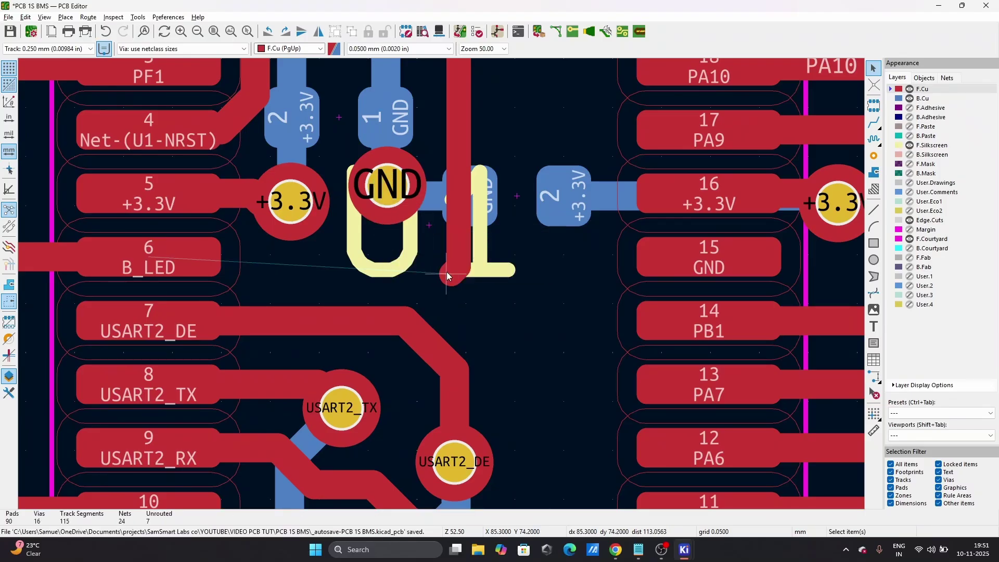
pyautogui.press('x')
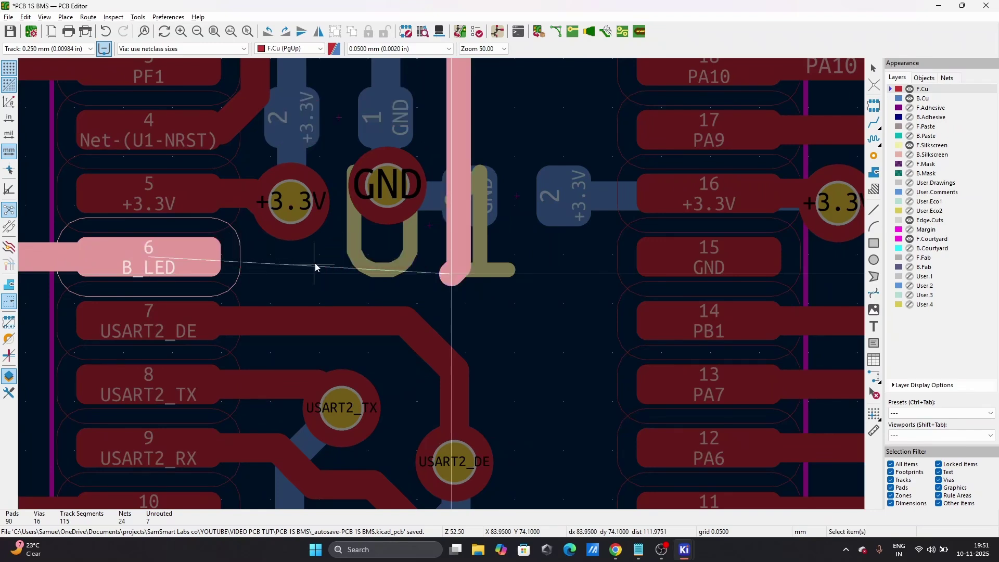
pyautogui.press('f')
pyautogui.hotkey('ctrl', 'z')
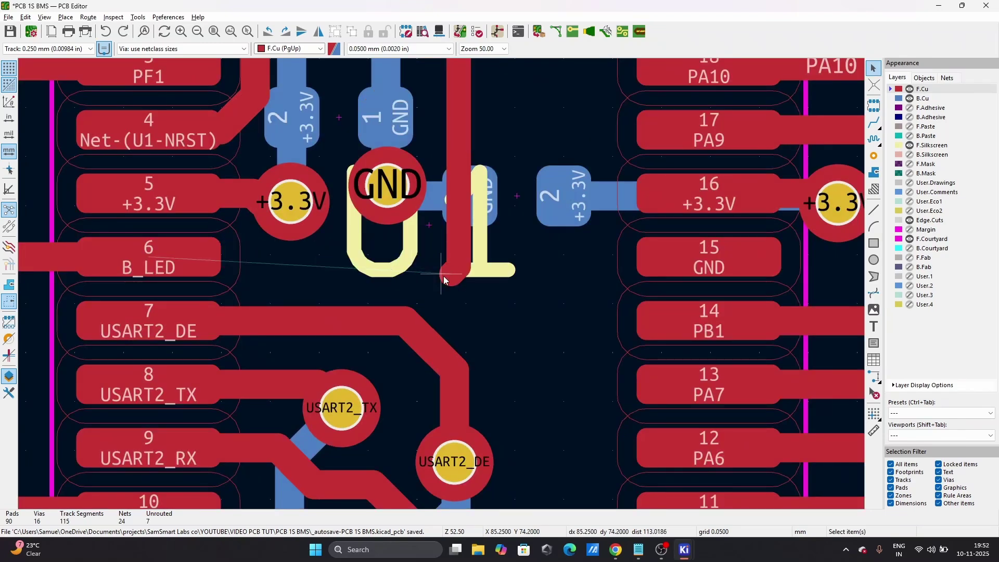
# - Connect the loose B_LED track end to U1 pin 6 with an F.Cu track passing below the GND via
pyautogui.press('x')
pyautogui.click(185, 249)
pyautogui.click(412, 284)
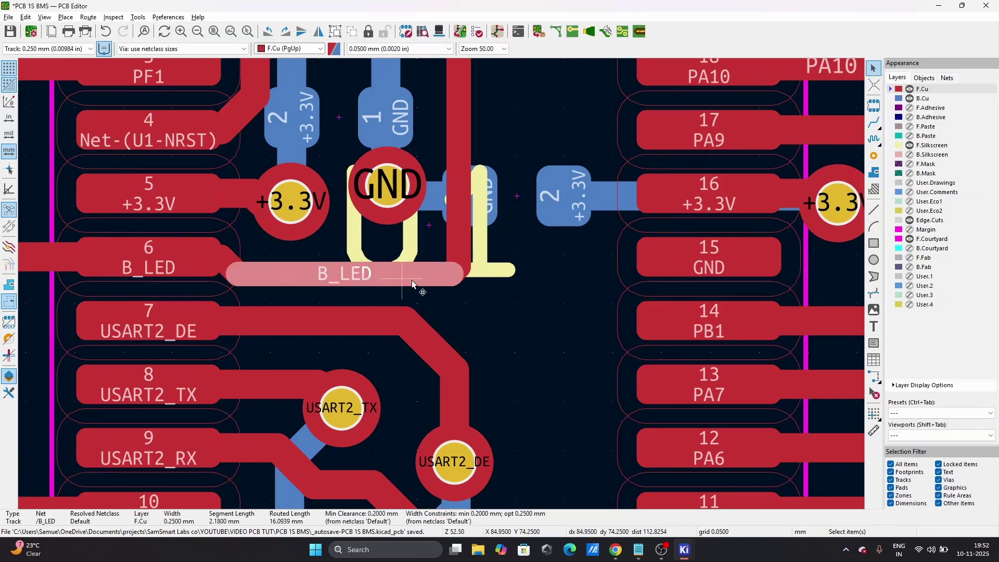
pyautogui.moveTo(412, 284)
pyautogui.mouseDown()
pyautogui.moveTo(407, 261)
pyautogui.moveTo(410, 272)
pyautogui.mouseUp()
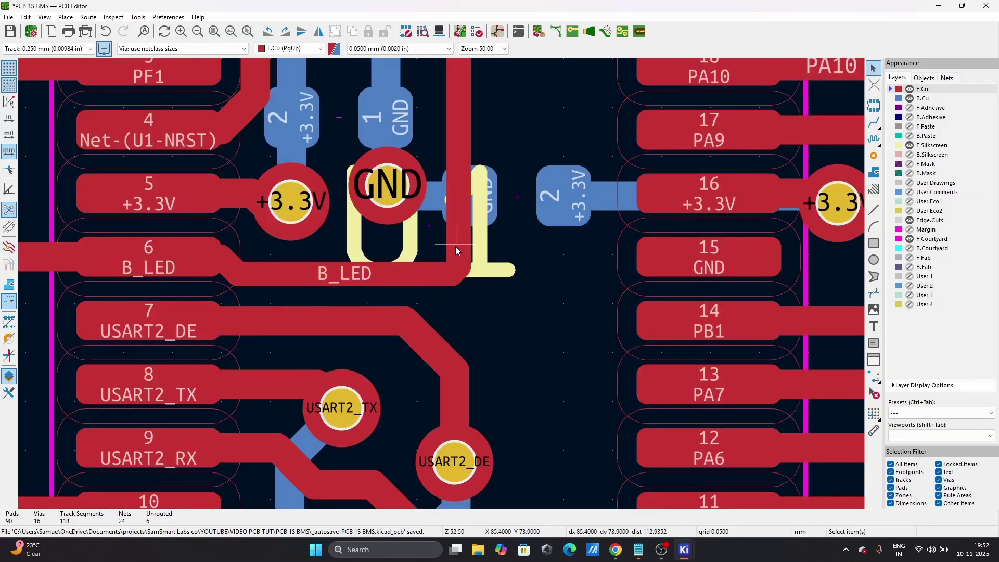
# - Route Net-(D1-A) on F.Cu from R2 pad 1 to D1 pad 2
pyautogui.scroll(-5, 455, 246)
pyautogui.scroll(2, 442, 277)
pyautogui.scroll(-2, 441, 284)
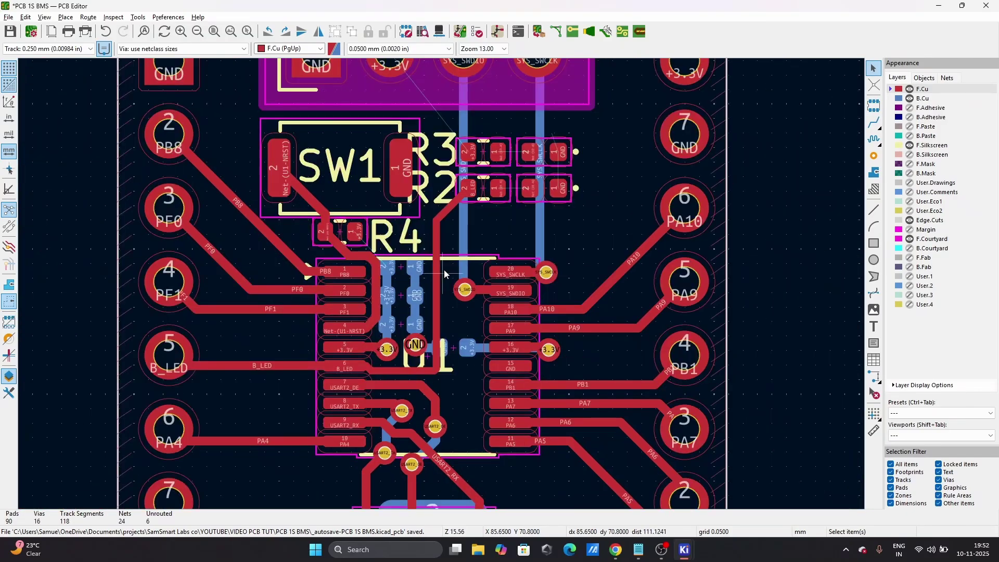
pyautogui.scroll(3, 445, 273)
pyautogui.press('x')
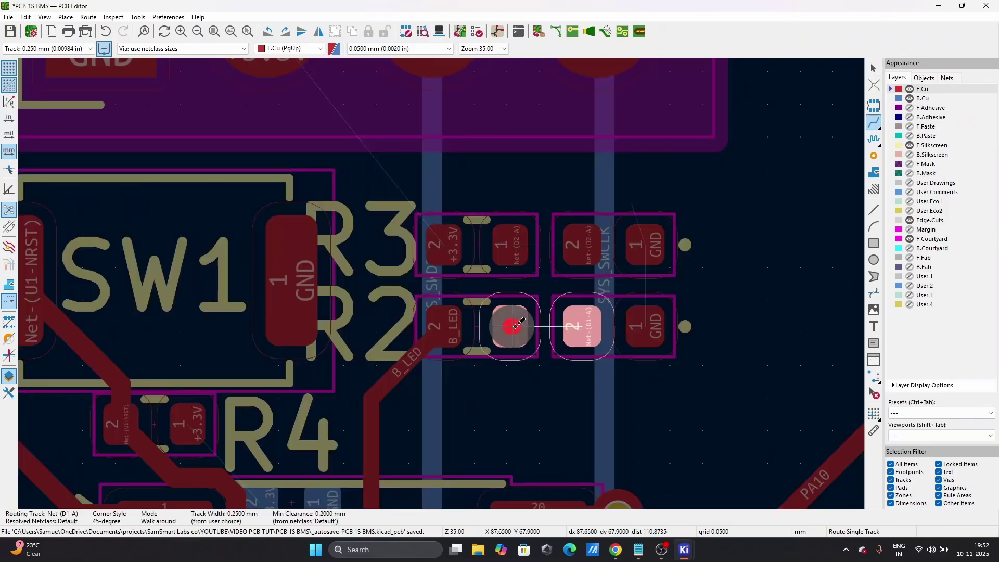
pyautogui.click(581, 326)
# - Run short GND tracks outward from pad 1 of D1 and pad 1 of D2, ending each in a via
pyautogui.click(650, 341)
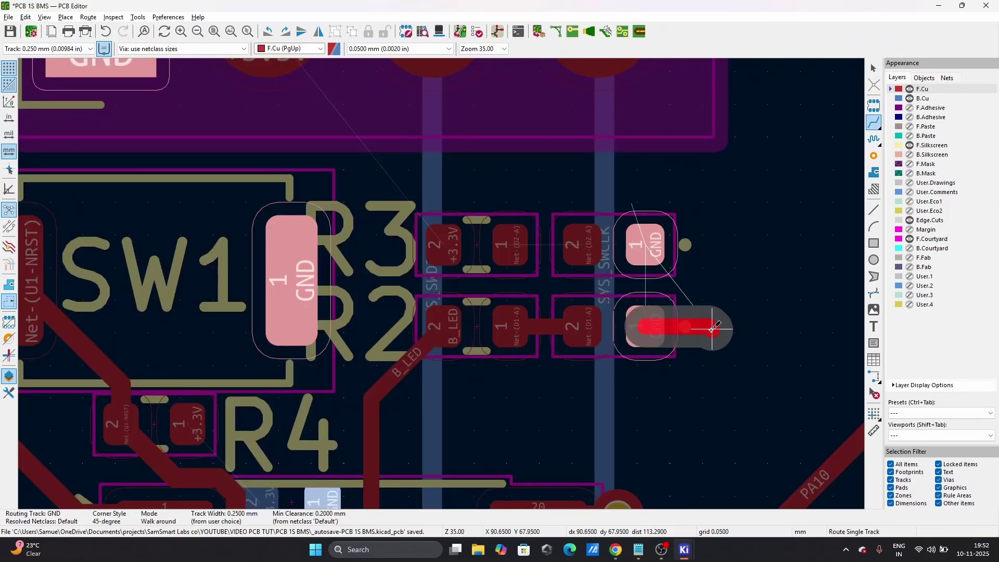
pyautogui.press('v')
pyautogui.doubleClick(724, 325)
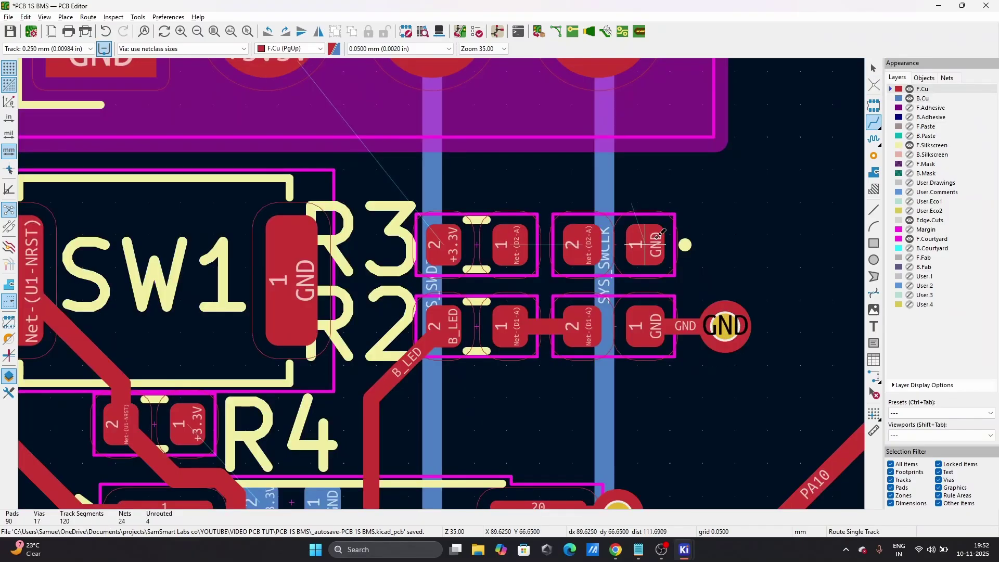
pyautogui.click(645, 245)
pyautogui.press('v')
pyautogui.doubleClick(723, 244)
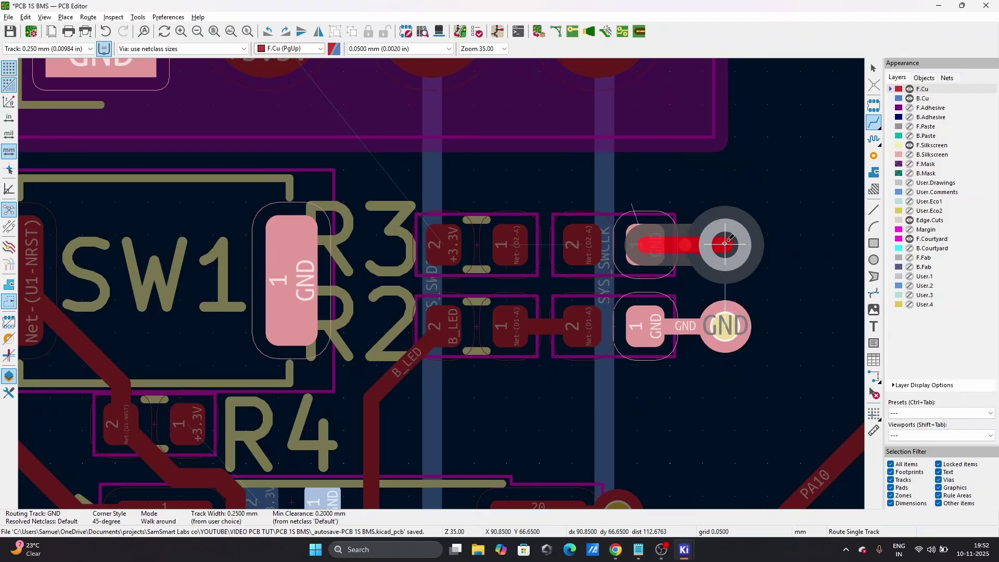
# - Route Net-(D2-A) from D2 pad 2 to R3 pad 1, and run a short +3.3V track from R3 pad 2 to a new via
pyautogui.click(595, 249)
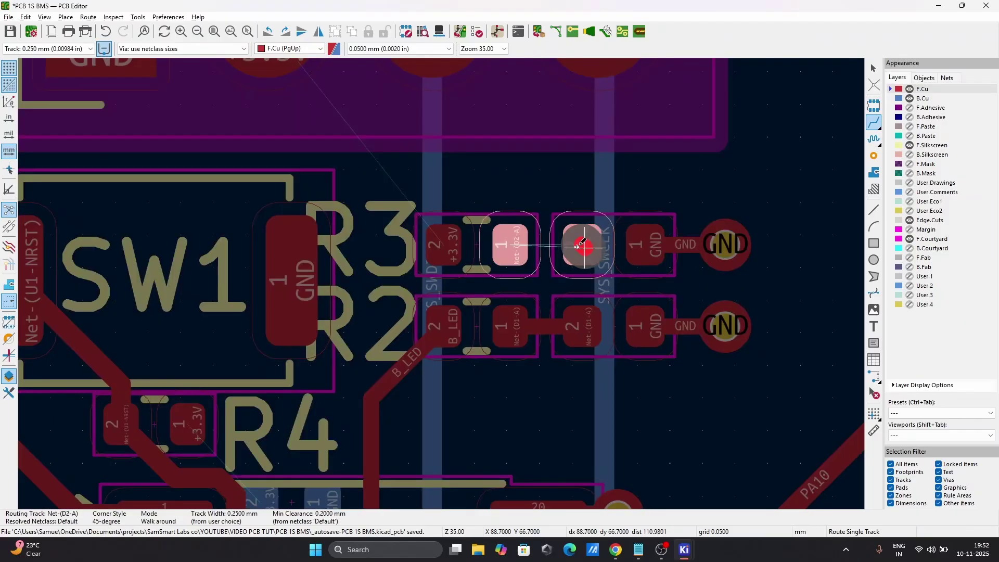
pyautogui.click(515, 249)
pyautogui.click(422, 239)
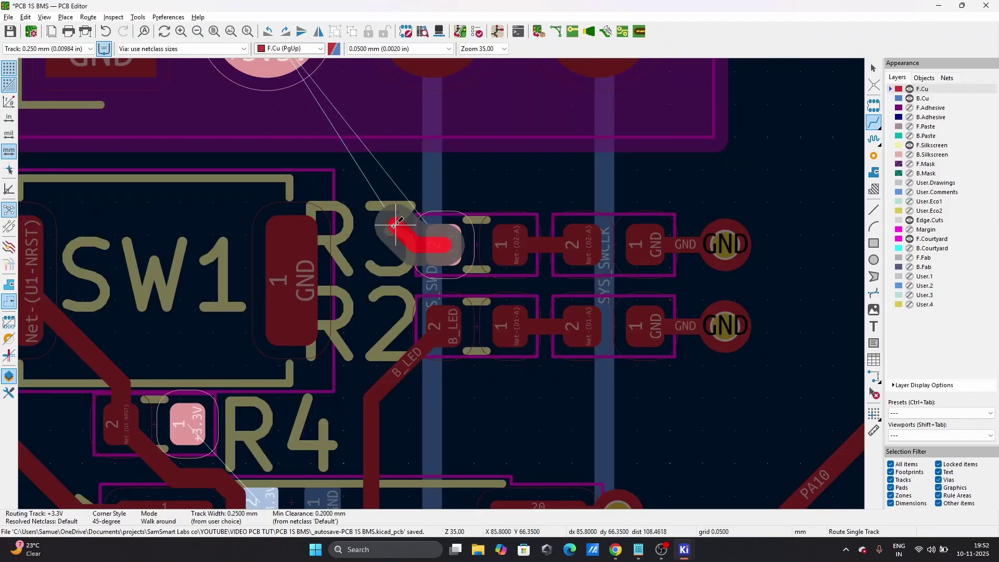
pyautogui.press('v')
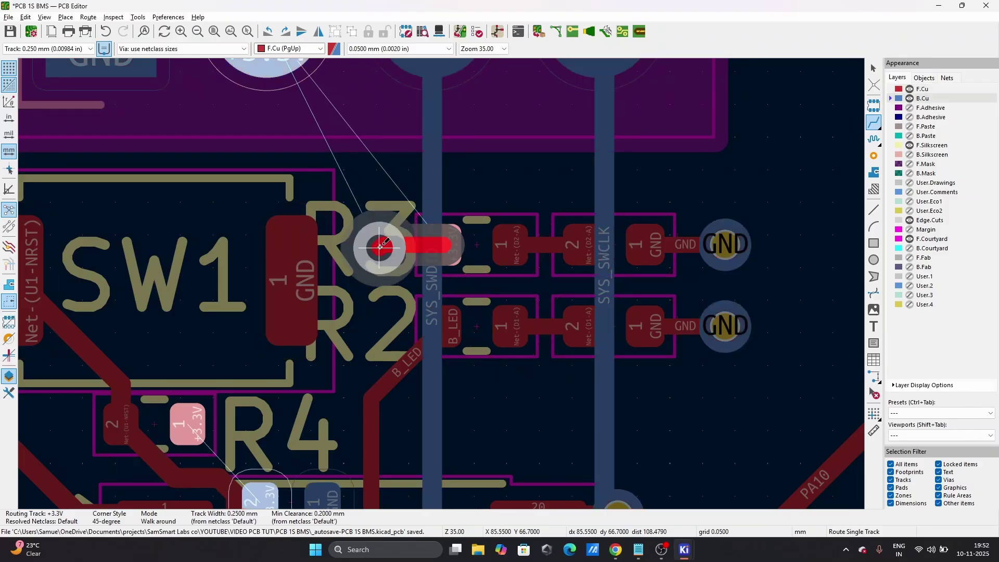
pyautogui.doubleClick(380, 246)
pyautogui.press('Escape')
# - Move the R3 reference text off the +3.3V via to just above resistor R3
pyautogui.click(407, 279)
pyautogui.press('2')
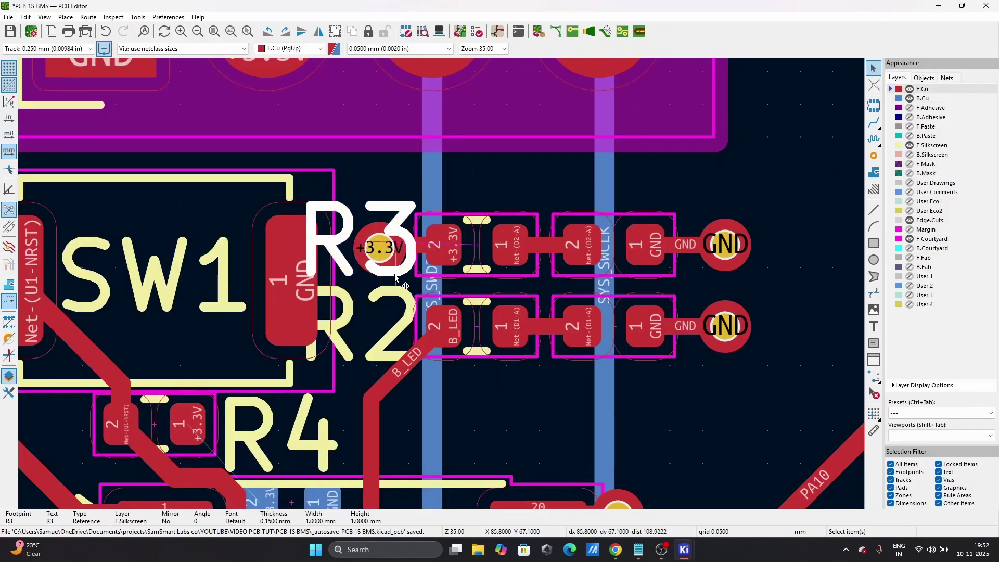
pyautogui.press('m')
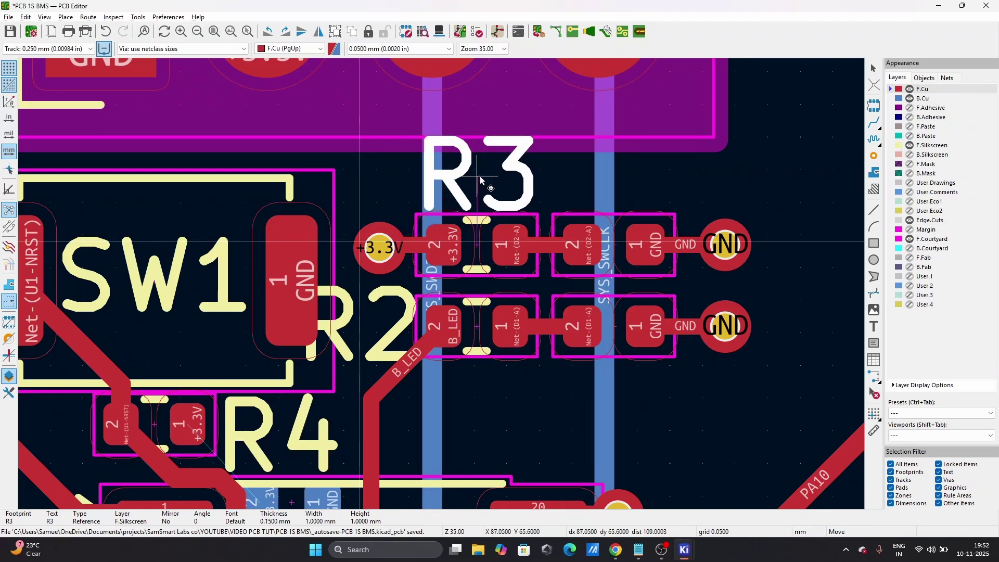
pyautogui.click(479, 179)
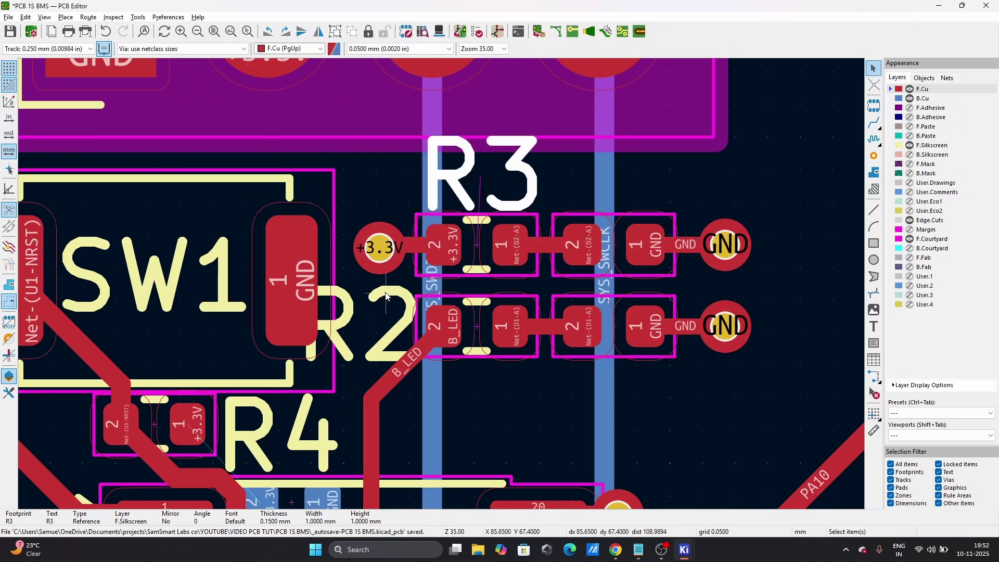
# - Set the R3 reference text's width and height to 0.8 mm each
pyautogui.rightClick(460, 187)
pyautogui.press('Escape')
pyautogui.press('e')
pyautogui.click(412, 234)
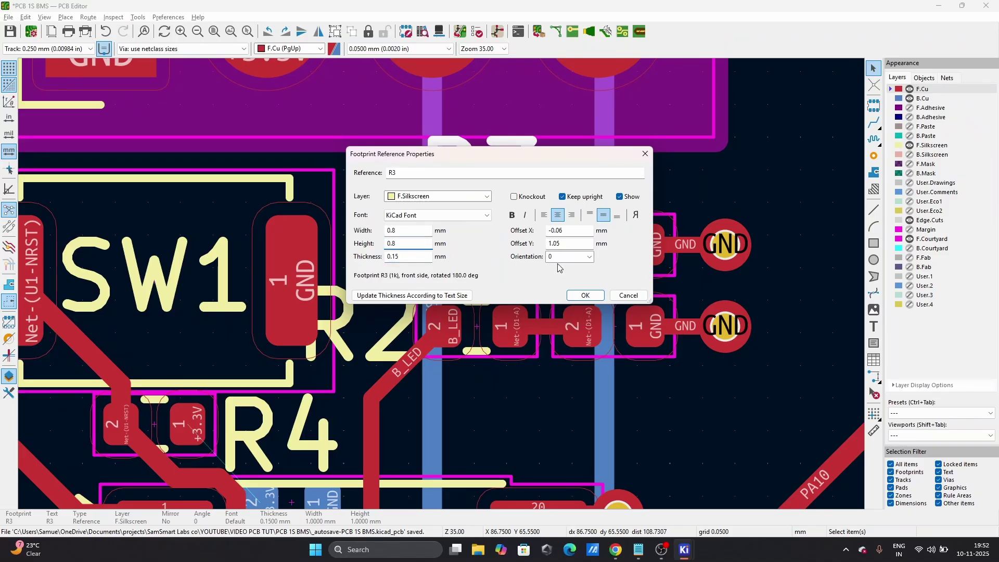
pyautogui.click(583, 296)
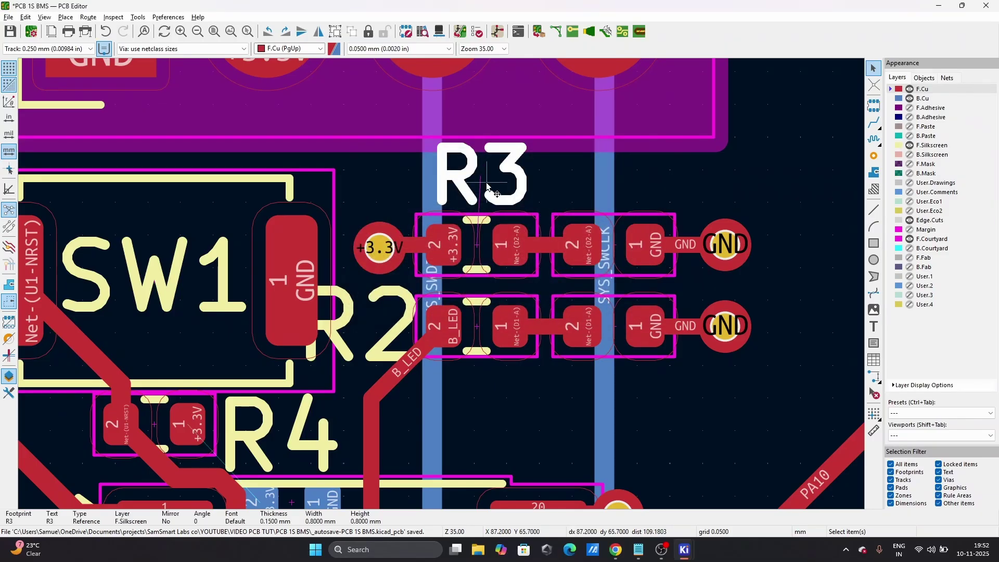
# - Check the R3 reference text's size, and set the R2 reference text's width and height to 0.8 mm each
pyautogui.doubleClick(461, 209)
pyautogui.doubleClick(394, 230)
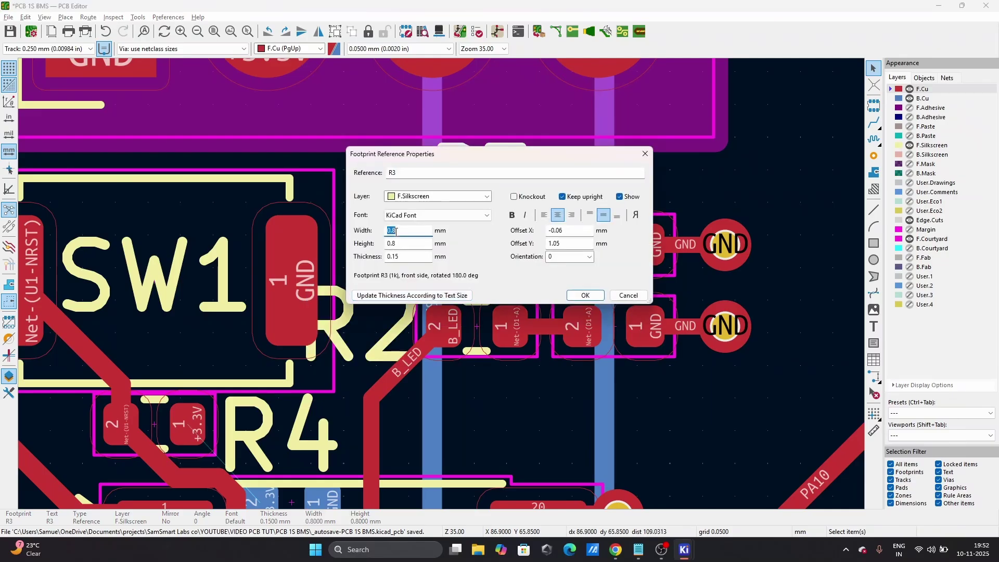
pyautogui.click(585, 295)
pyautogui.doubleClick(411, 297)
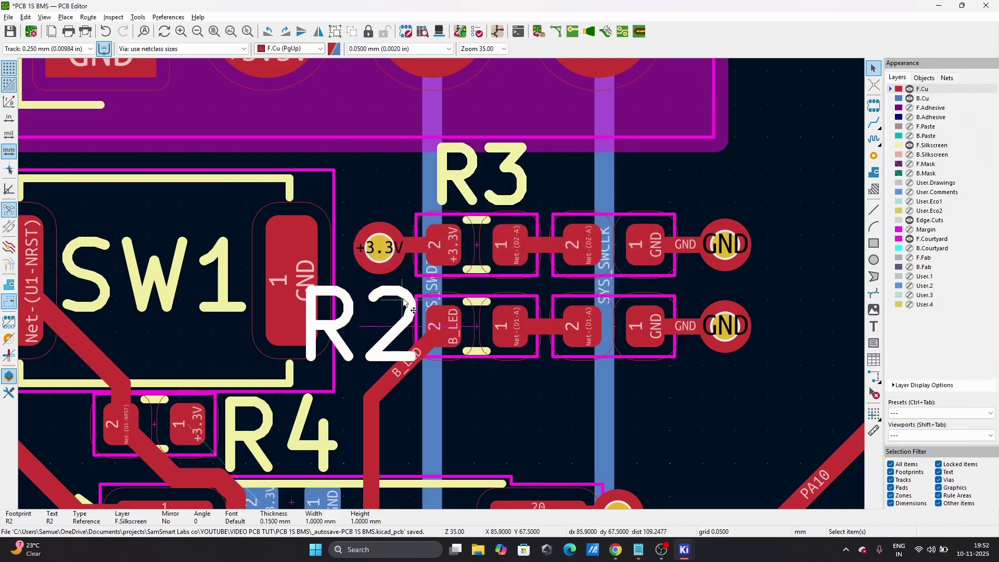
pyautogui.doubleClick(403, 230)
pyautogui.write('0.8')
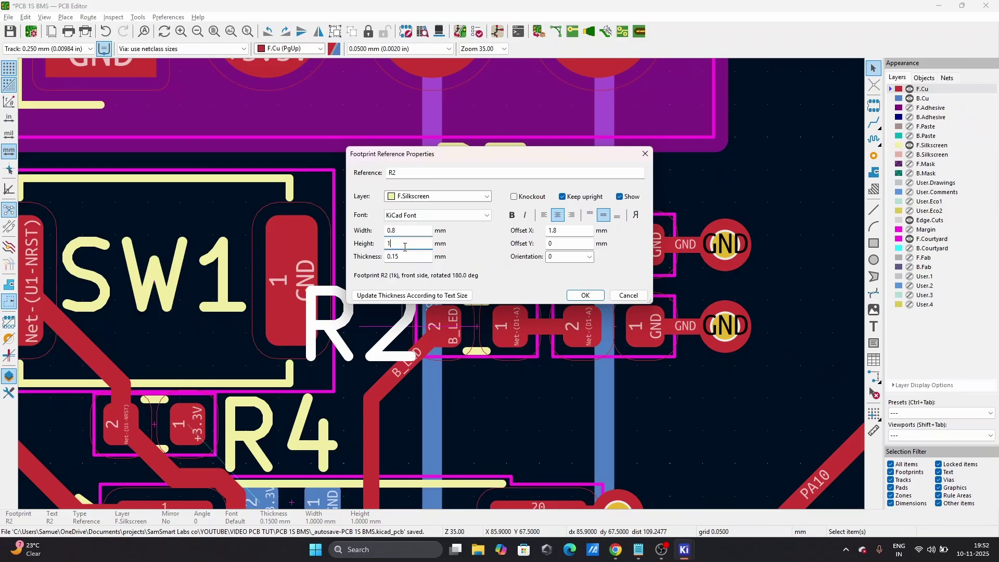
pyautogui.click(584, 295)
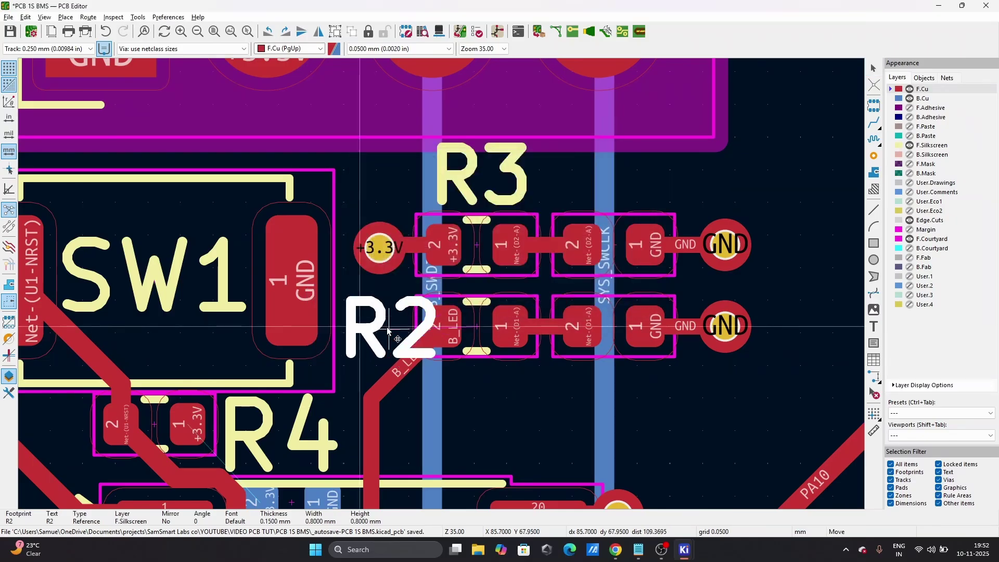
# - Move the R2 reference text beside pad 2 of resistor R2, and the R3 reference text directly above it over the +3.3V via
pyautogui.moveTo(379, 325)
pyautogui.mouseDown()
pyautogui.moveTo(488, 393)
pyautogui.moveTo(361, 343)
pyautogui.moveTo(367, 324)
pyautogui.mouseUp()
pyautogui.moveTo(447, 176); pyautogui.dragTo(373, 251)
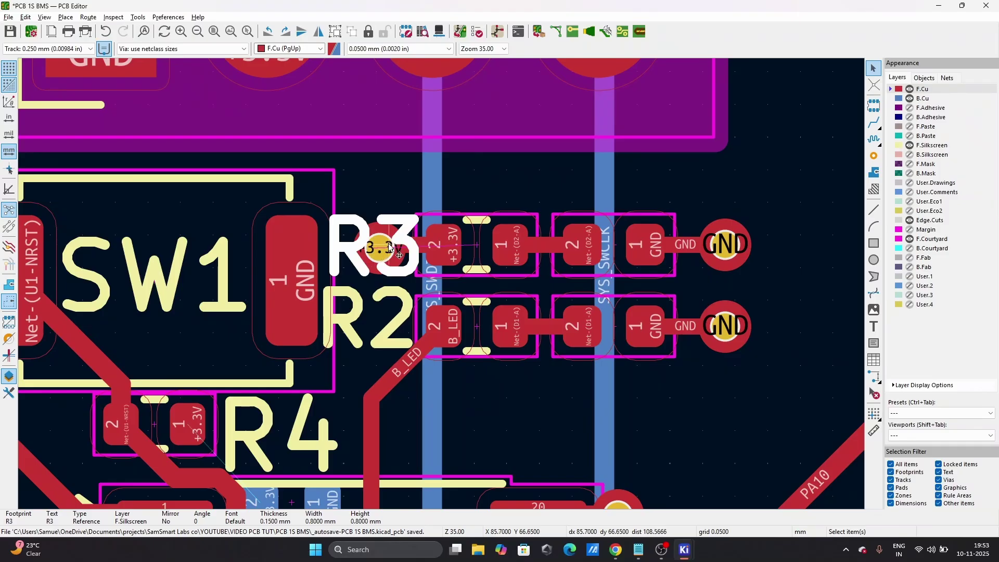
pyautogui.scroll(5, 388, 242)
pyautogui.scroll(-3, 466, 286)
pyautogui.scroll(4, 441, 283)
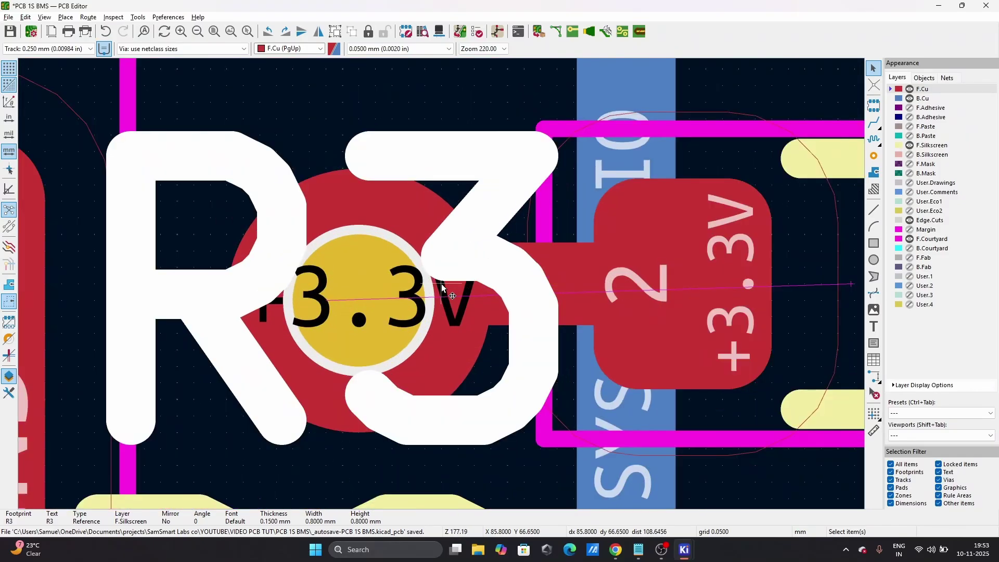
pyautogui.scroll(-1, 441, 283)
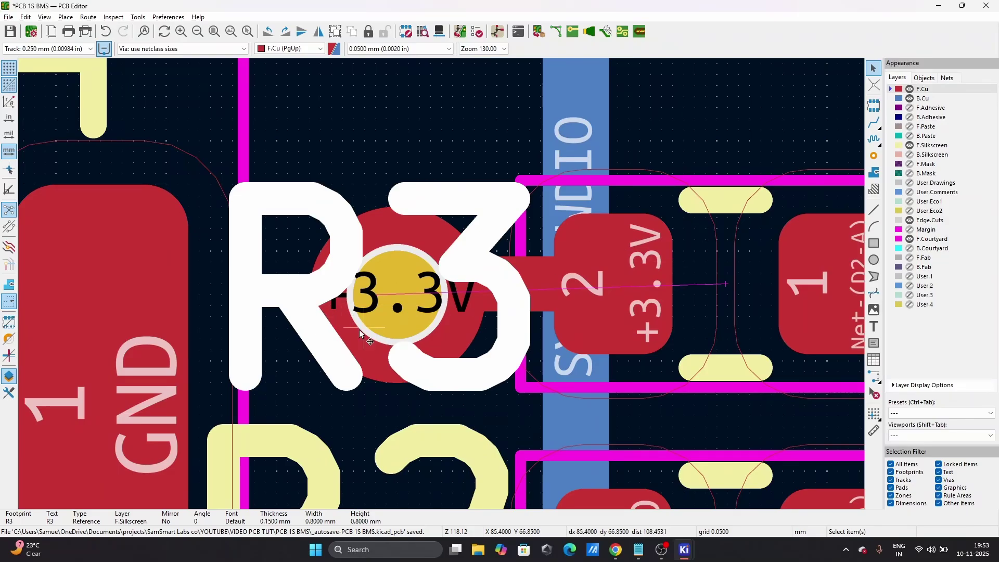
pyautogui.scroll(-7, 359, 329)
pyautogui.scroll(3, 441, 284)
pyautogui.scroll(-3, 442, 284)
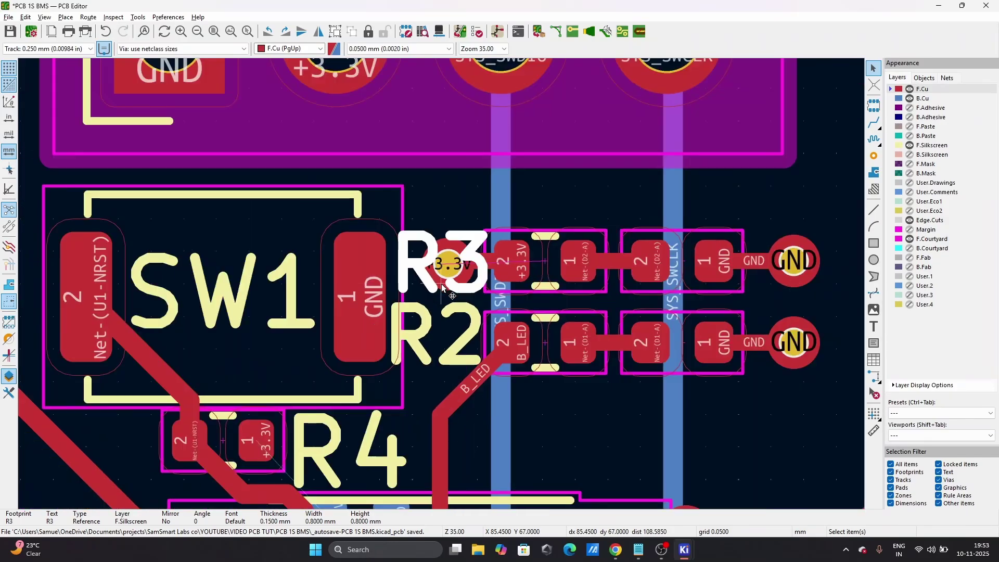
pyautogui.scroll(-5, 441, 284)
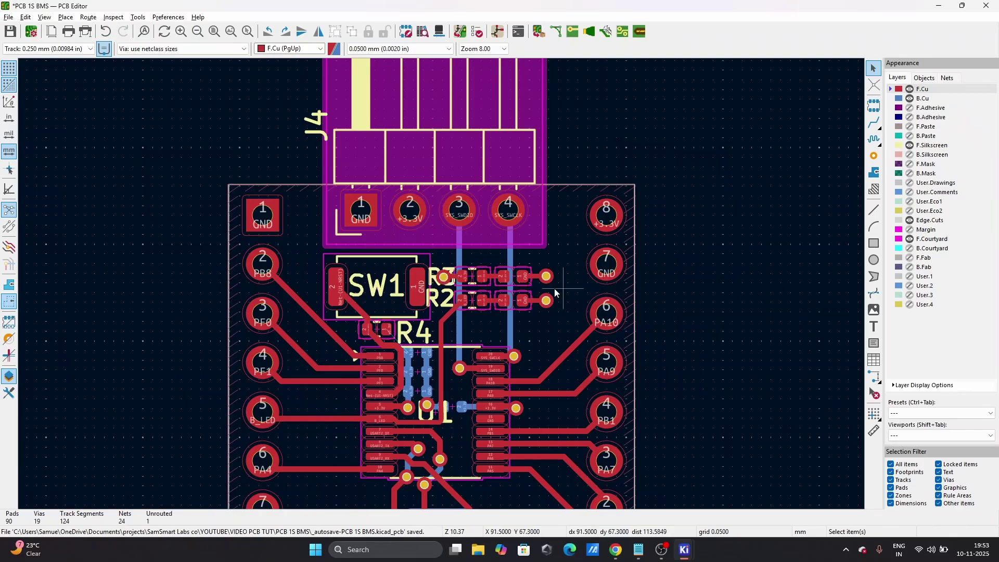
# - Start a new board text reading PWR beside the LEDs, using the Arial Rounded MT Bold font in bold italic
pyautogui.scroll(5, 554, 288)
pyautogui.click(874, 329)
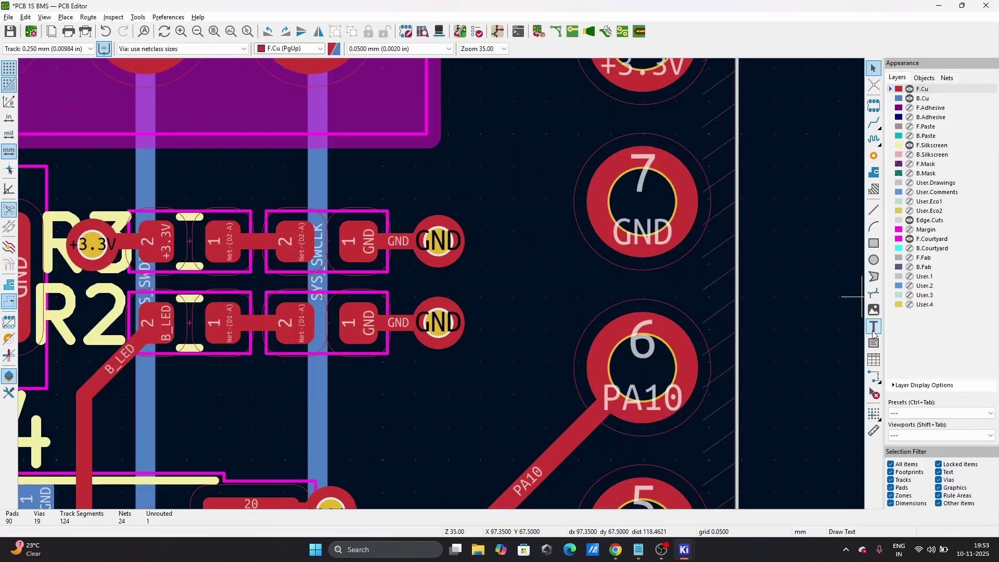
pyautogui.click(479, 251)
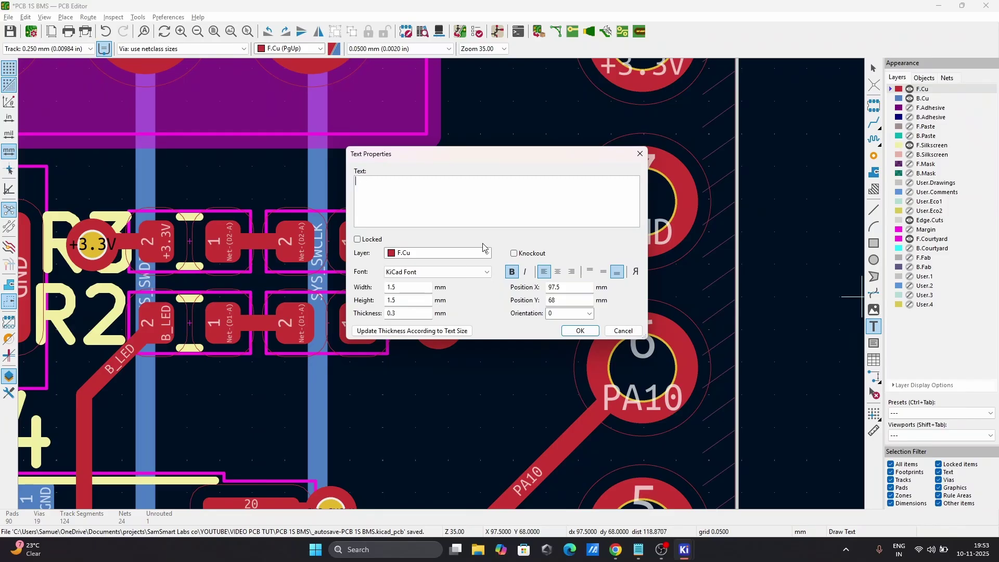
pyautogui.press('capslock')
pyautogui.write('E')
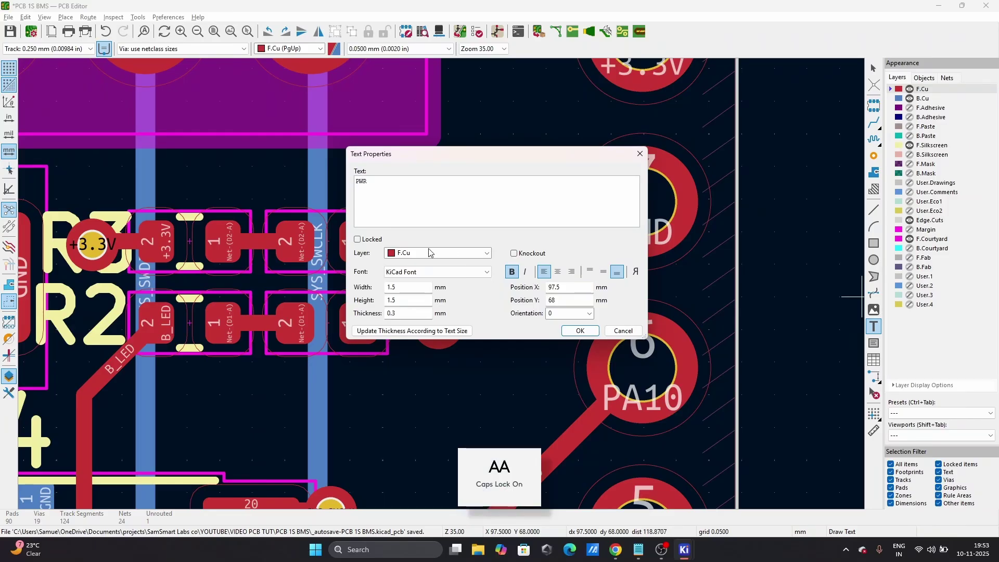
pyautogui.click(443, 272)
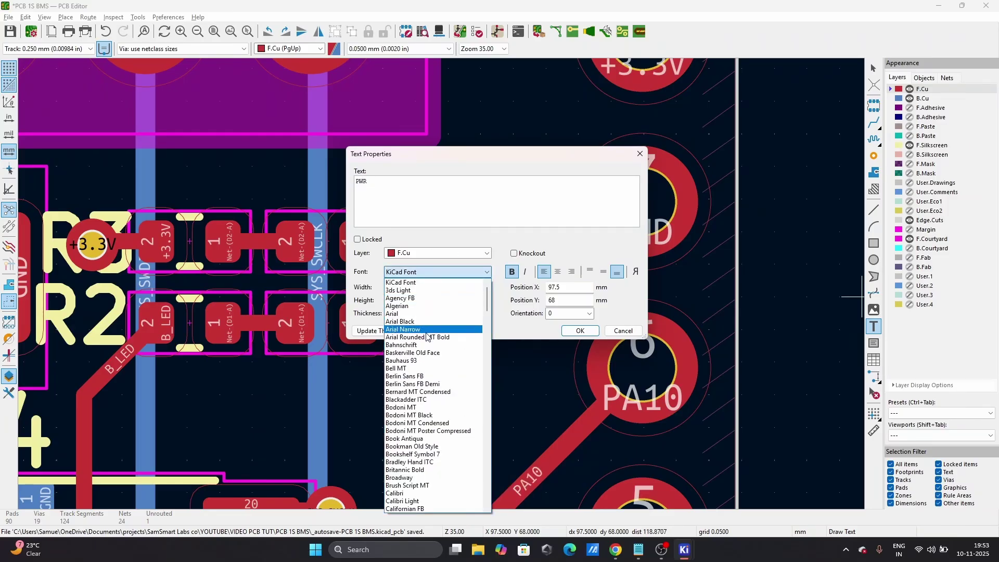
pyautogui.click(427, 337)
pyautogui.click(524, 271)
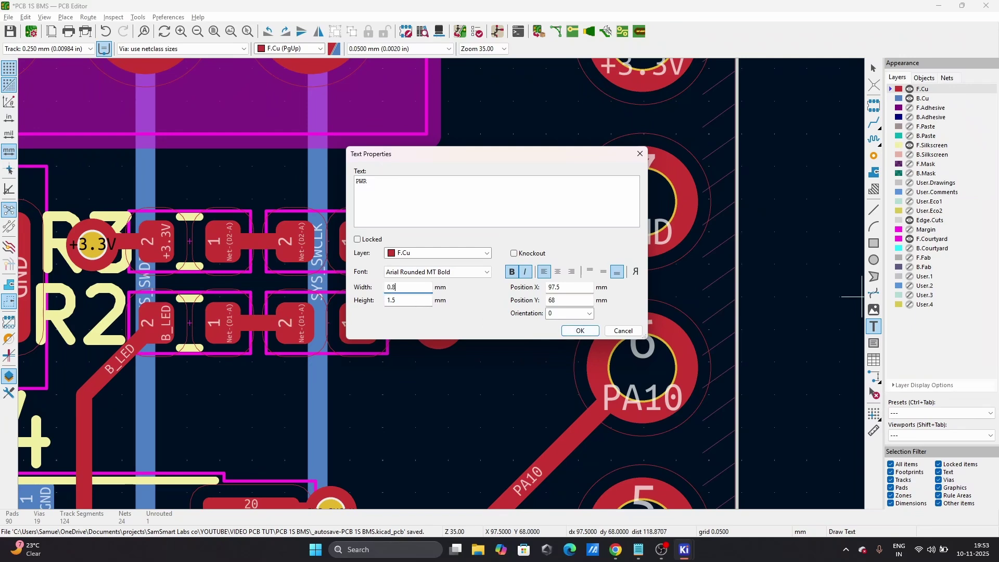
# - Set the PWR text to 0.8 mm width and height on F.Silkscreen, and place it just above LED D2
pyautogui.click(413, 301)
pyautogui.click(458, 253)
pyautogui.click(427, 315)
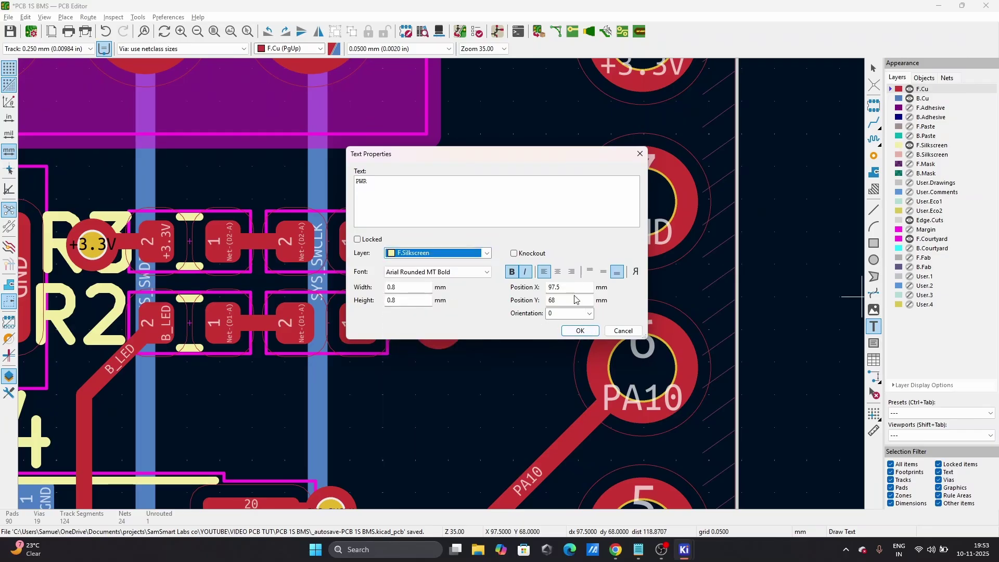
pyautogui.click(581, 330)
pyautogui.click(560, 251)
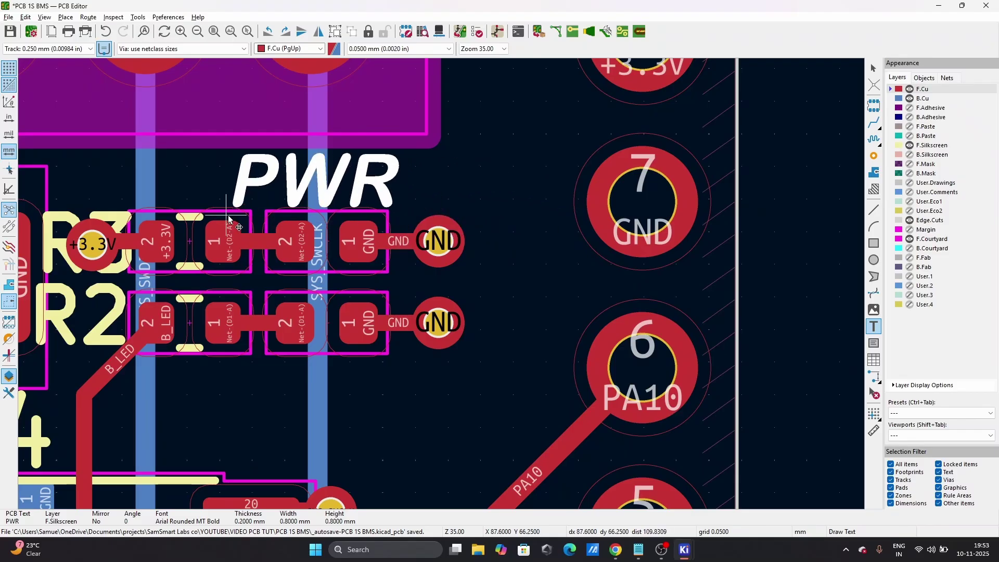
pyautogui.click(250, 218)
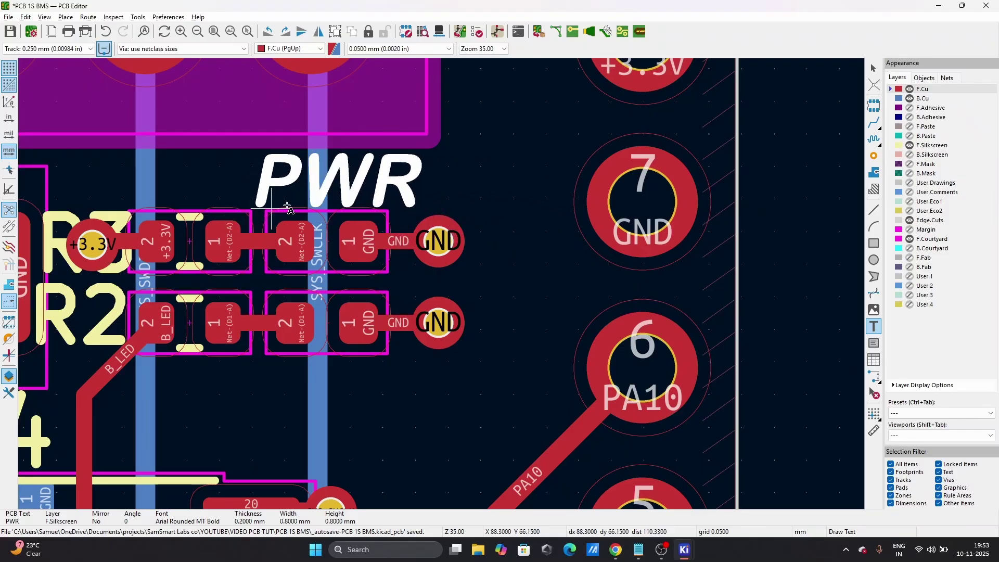
pyautogui.press('Escape')
# - Copy the PWR silkscreen text and place the duplicate just below LED D1
pyautogui.click(356, 200)
pyautogui.hotkey('ctrl', 'c')
pyautogui.hotkey('ctrl', 'v')
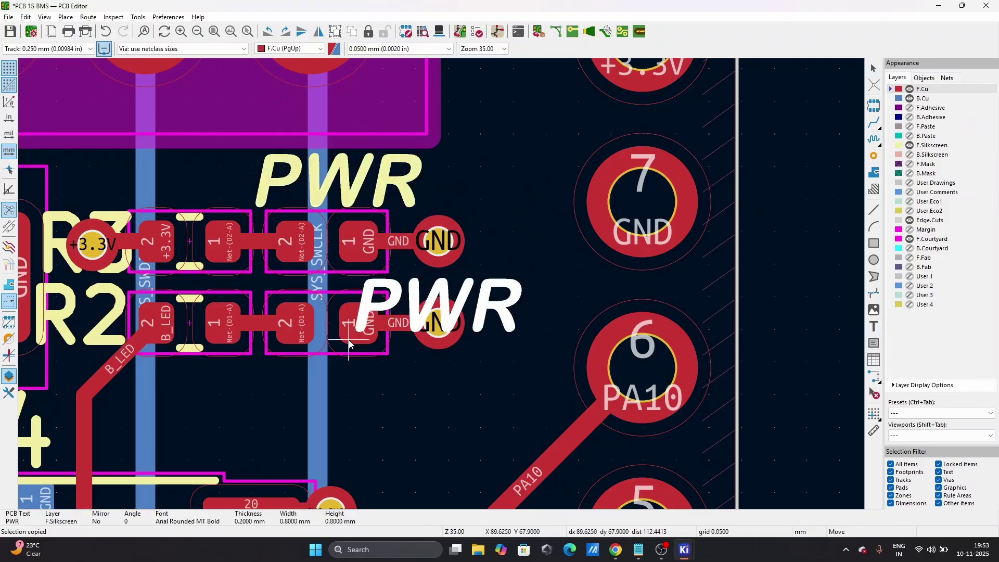
pyautogui.click(237, 427)
pyautogui.doubleClick(304, 411)
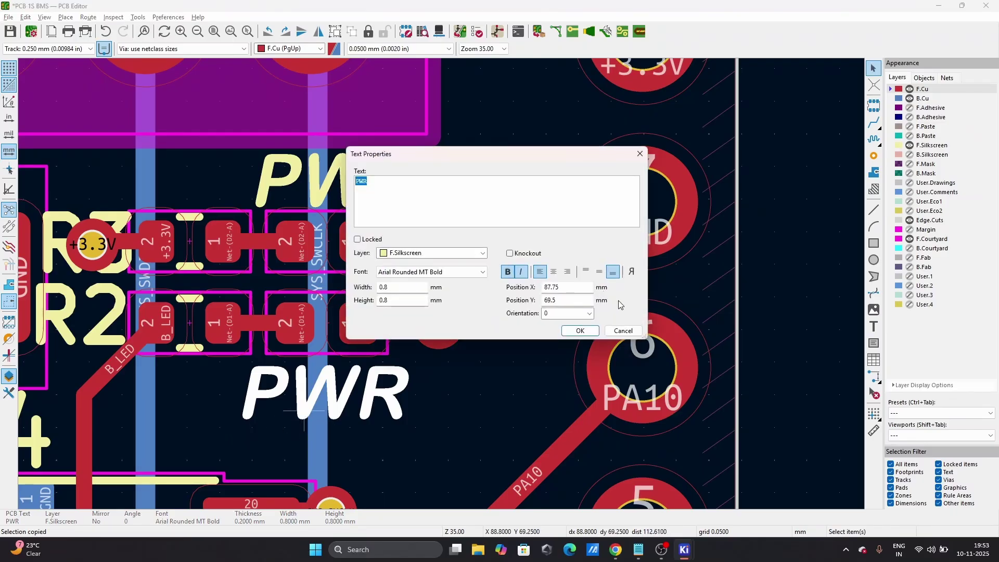
pyautogui.click(620, 327)
# - Check on the board and in the schematic which microcontroller pin drives the B_LED net
pyautogui.scroll(-5, 305, 385)
pyautogui.scroll(5, 442, 285)
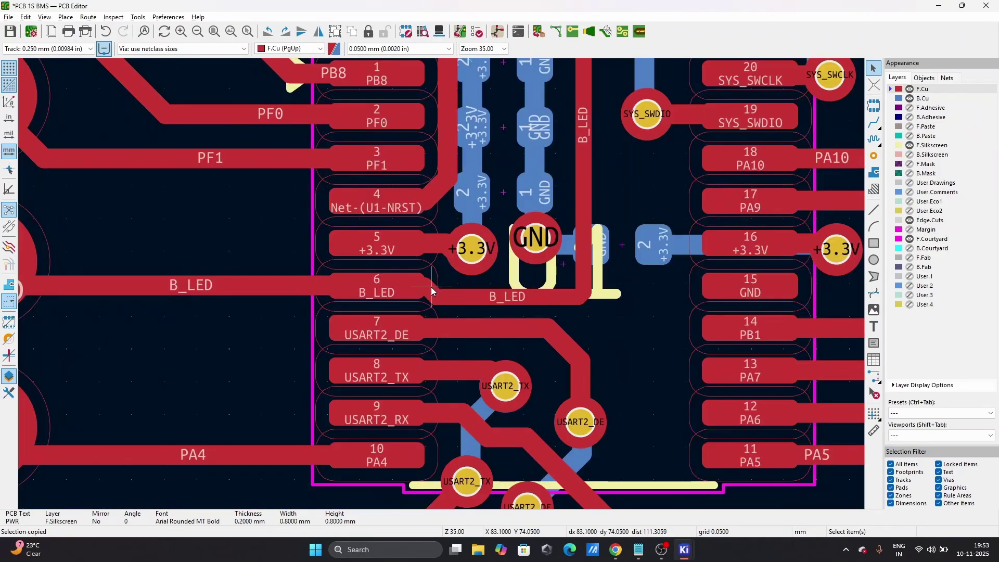
pyautogui.click(405, 279)
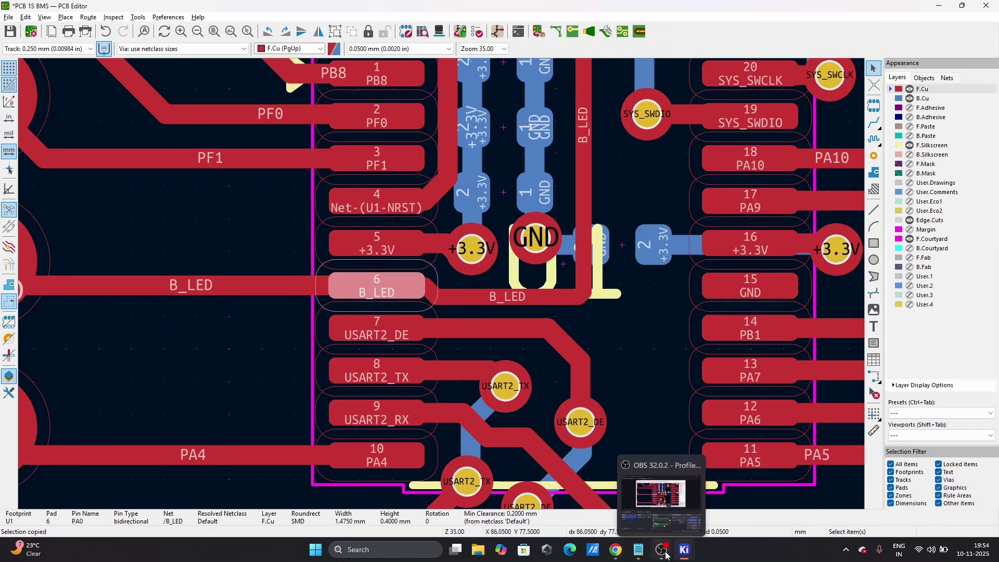
pyautogui.moveTo(685, 550)
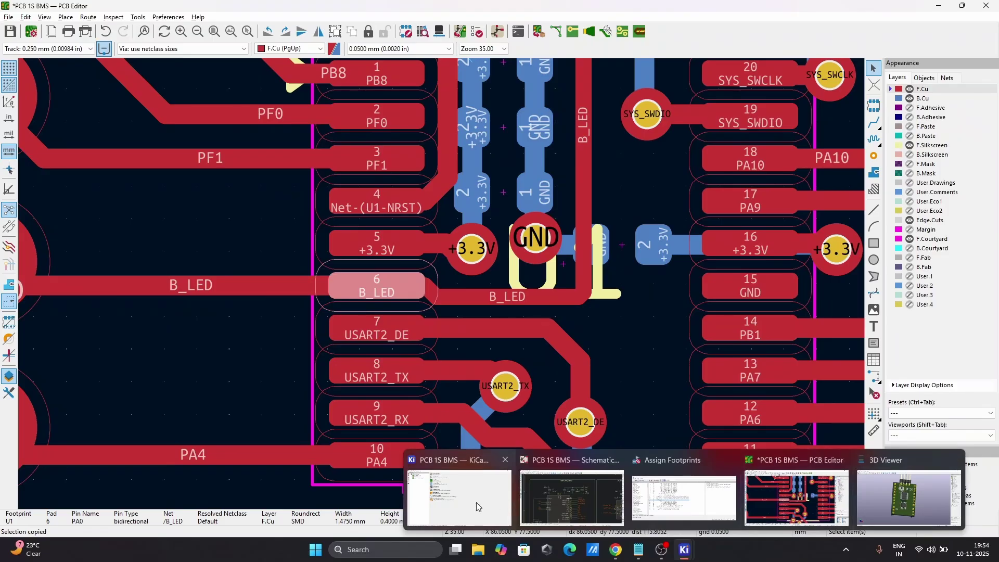
pyautogui.moveTo(567, 501)
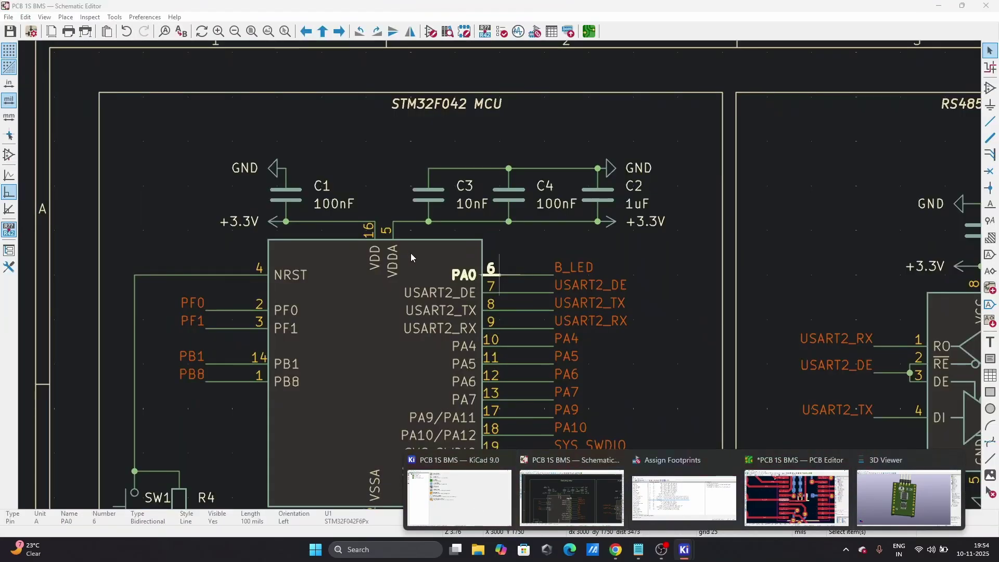
pyautogui.scroll(-4, 415, 283)
pyautogui.scroll(4, 487, 234)
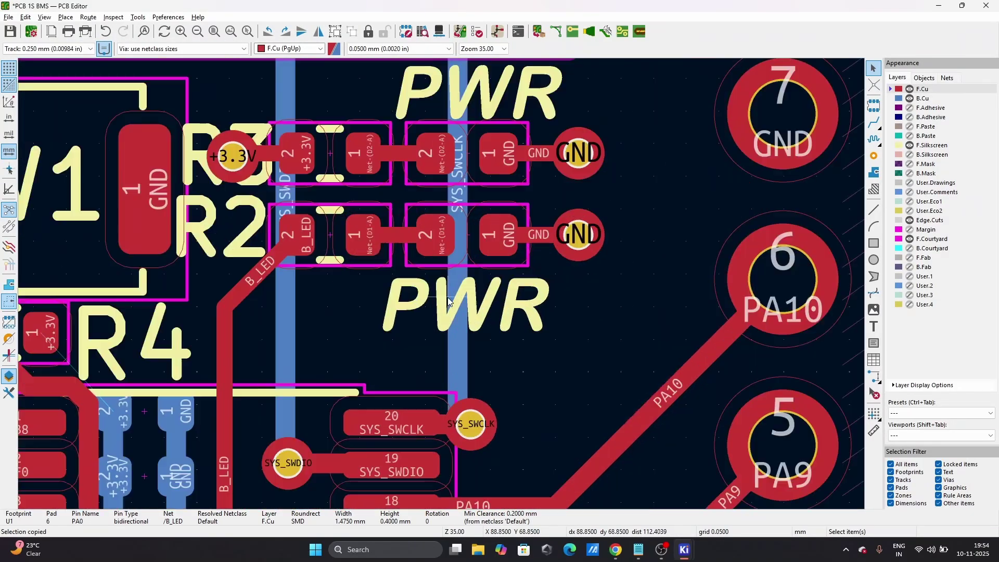
# - Change the duplicated text below LED D1 to PA0 and adjust its position under the LED
pyautogui.doubleClick(420, 306)
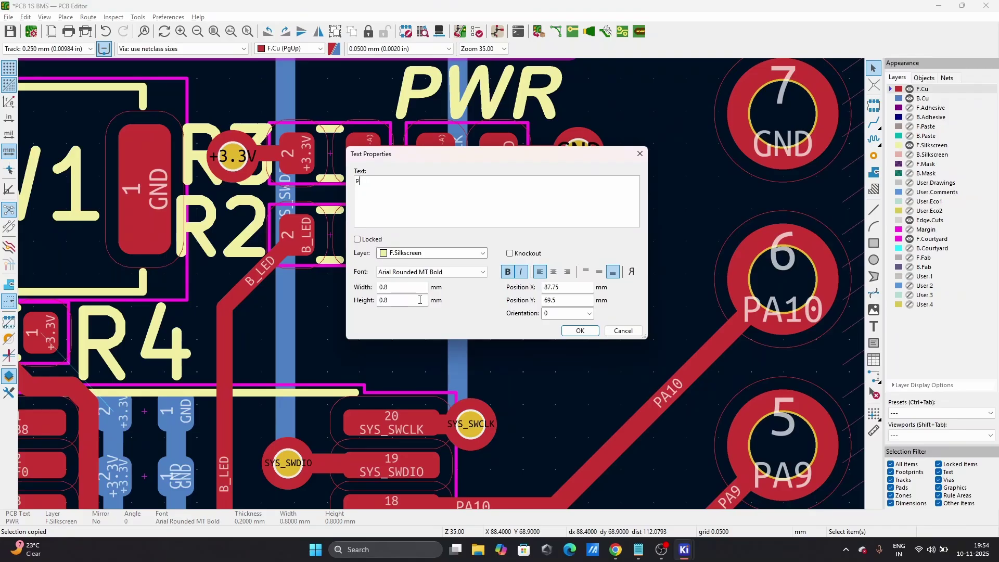
pyautogui.click(579, 331)
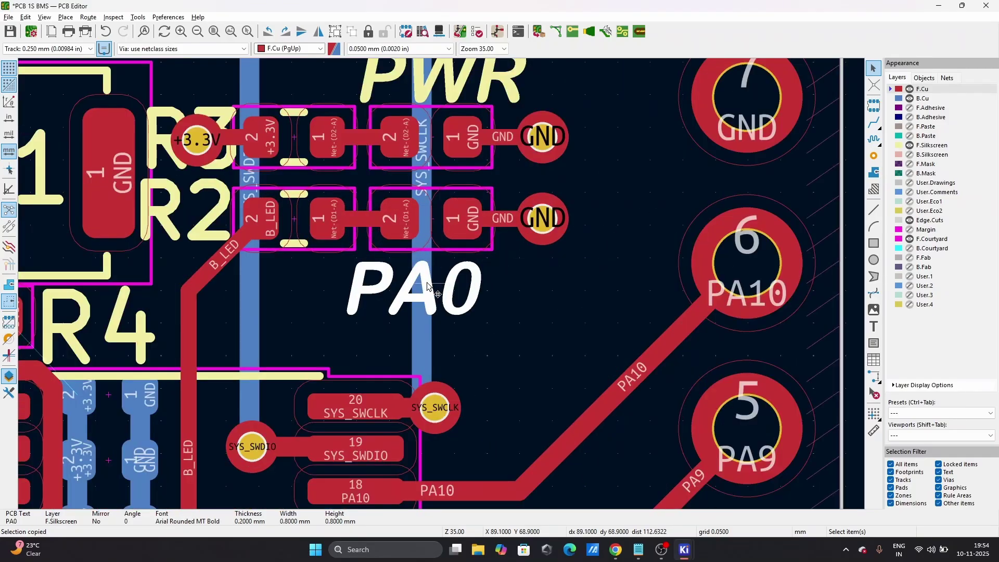
pyautogui.moveTo(427, 283); pyautogui.dragTo(346, 324)
pyautogui.click(518, 336)
# - Select the R2 and R3 reference texts and align them with each other in one vertical column
pyautogui.scroll(-4, 432, 276)
pyautogui.scroll(3, 377, 257)
pyautogui.scroll(3, 415, 281)
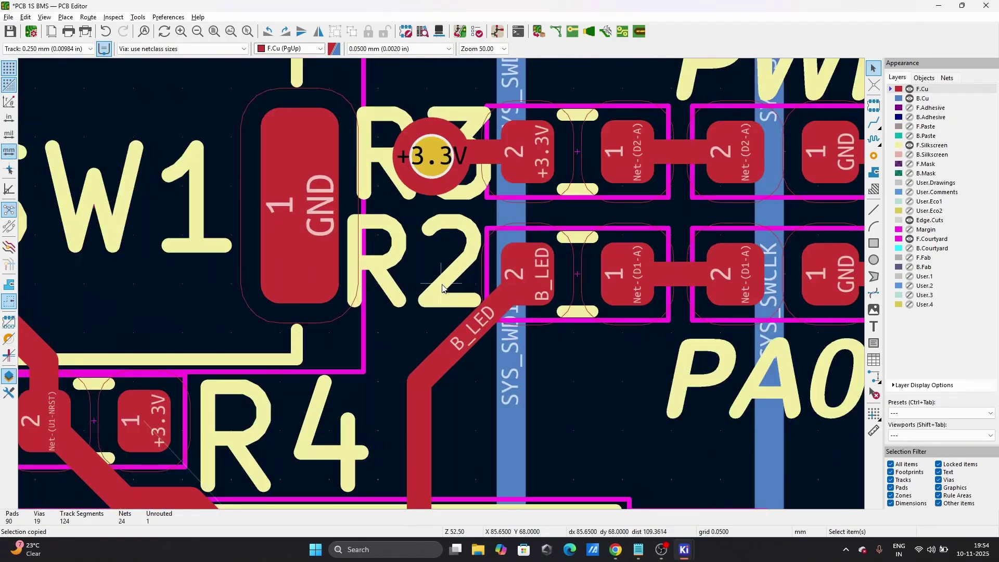
pyautogui.click(392, 249)
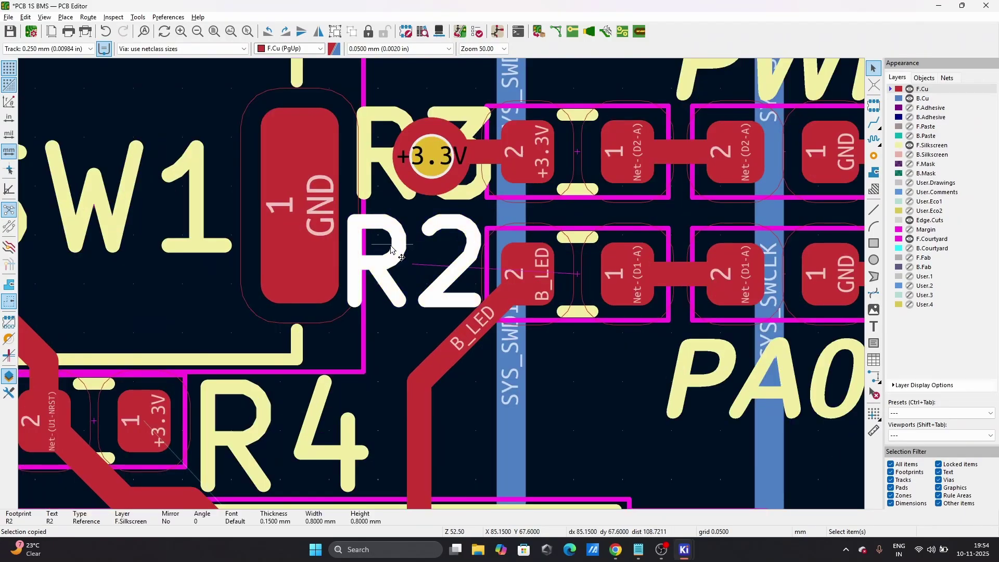
pyautogui.keyDown('shift'); pyautogui.click(384, 174); pyautogui.keyUp('shift')
pyautogui.rightClick(386, 176)
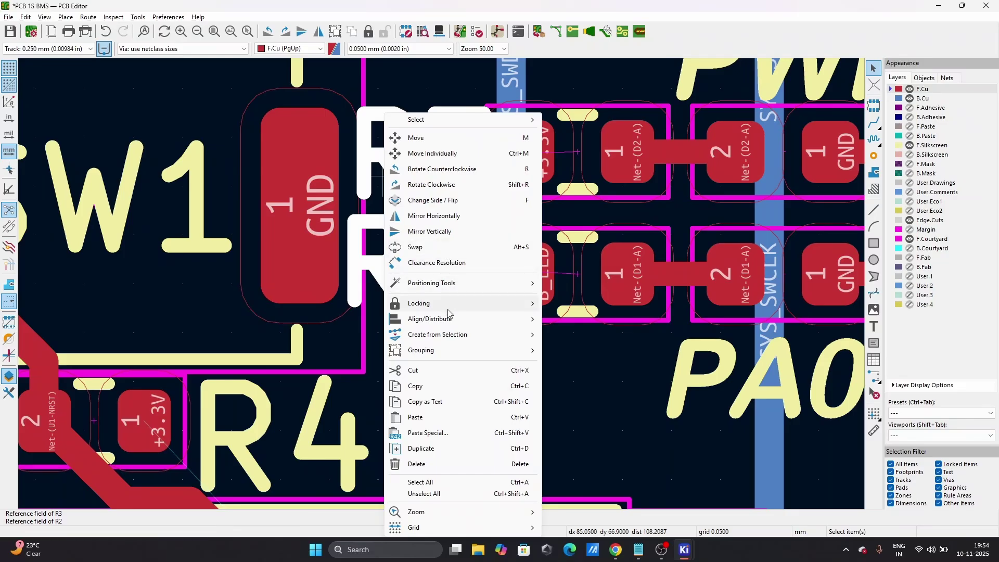
pyautogui.moveTo(453, 319)
pyautogui.click(561, 335)
pyautogui.scroll(-3, 441, 287)
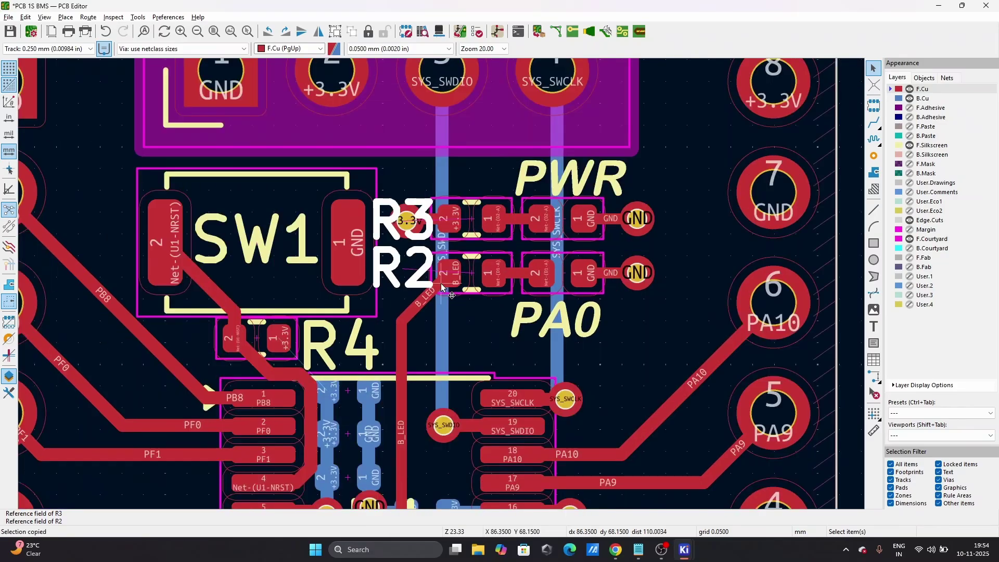
pyautogui.click(109, 207)
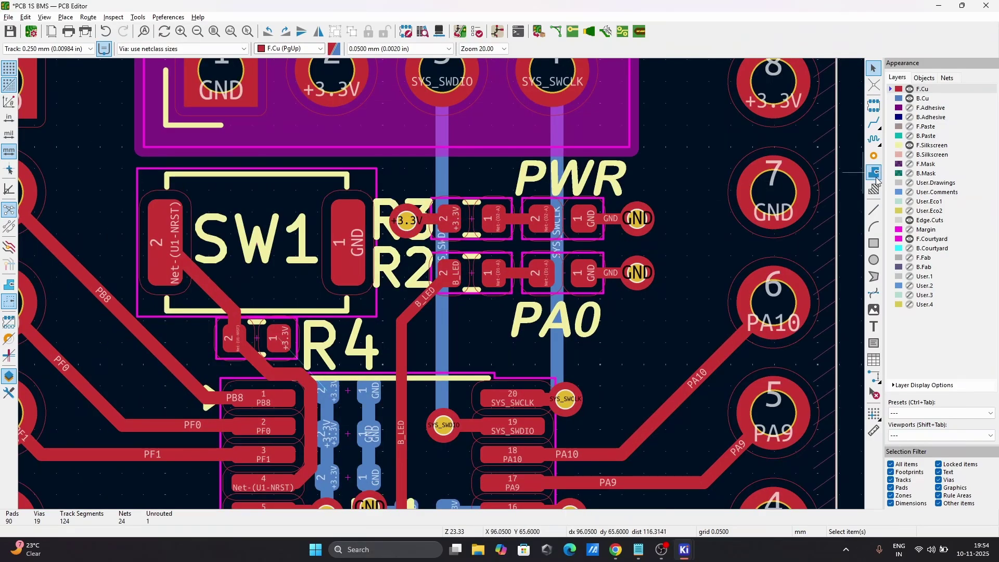
# - Route a short +3.3V track on F.Cu from R4 pad 1 and end it in a via beside the resistor
pyautogui.hotkey('ctrl', 'c')
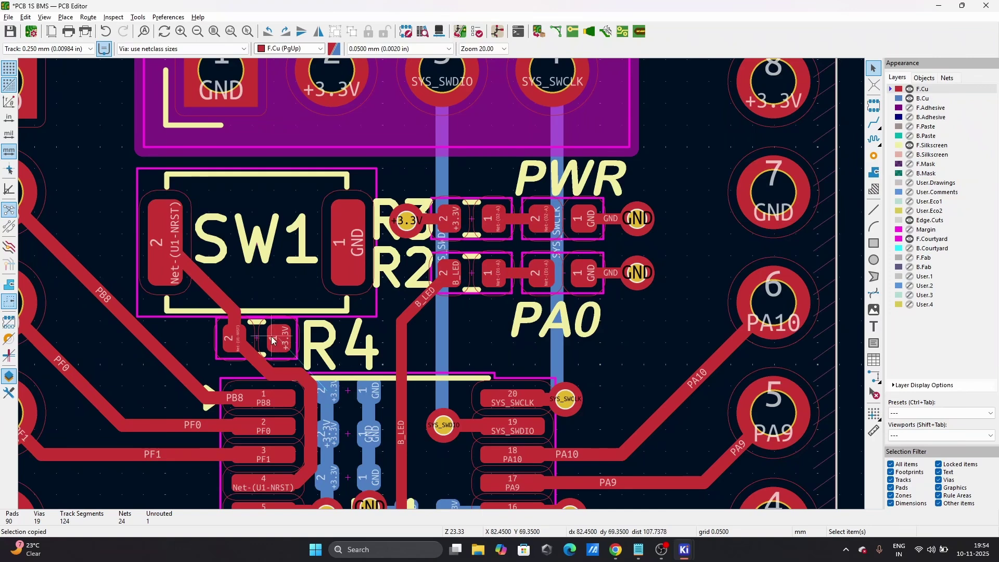
pyautogui.press('x')
pyautogui.scroll(-2, 280, 339)
pyautogui.scroll(6, 283, 340)
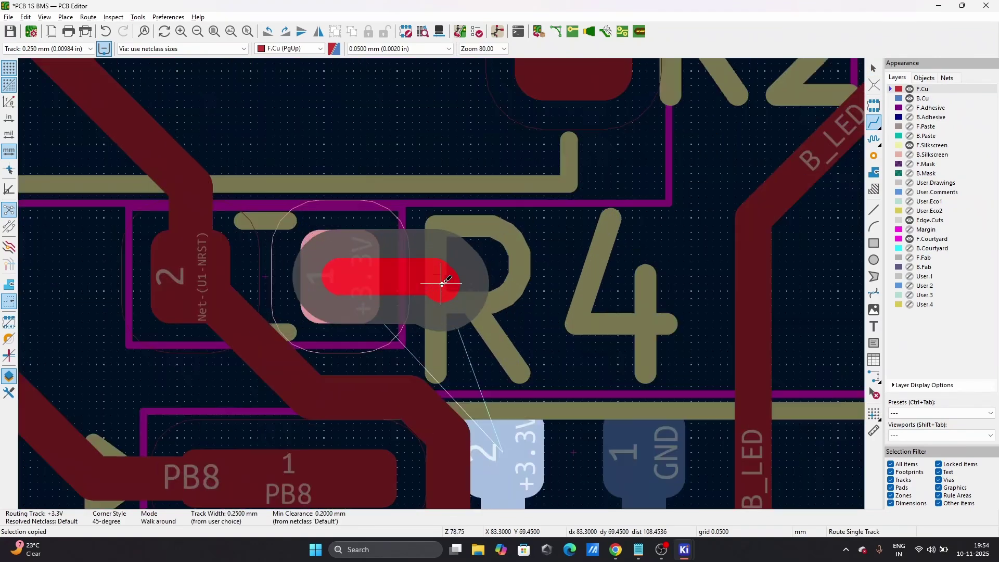
pyautogui.press('v')
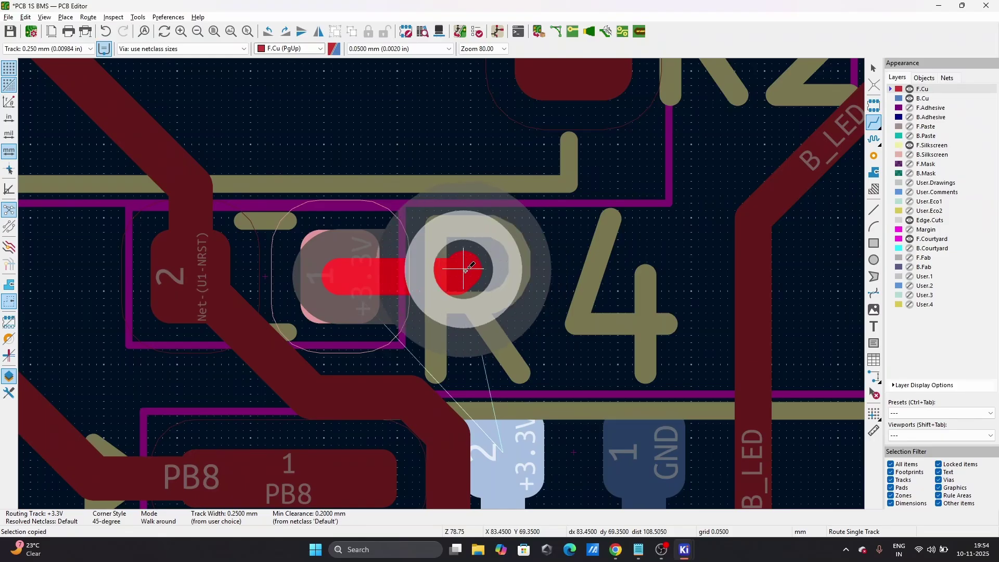
pyautogui.click(473, 268)
pyautogui.press('Escape')
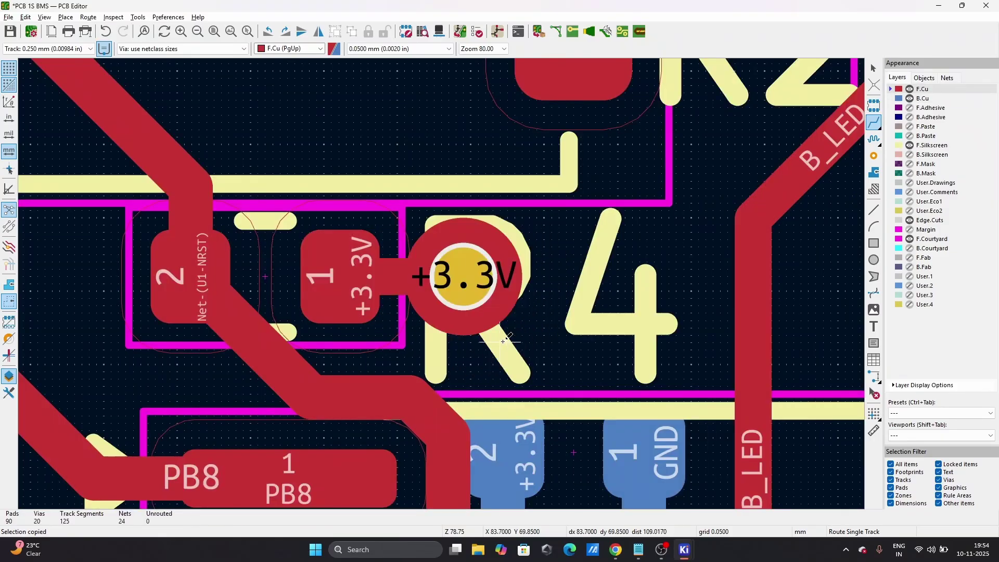
# - Move the R4 silkscreen reference text off the +3.3V via to the free area beside the resistor's pad 2
pyautogui.press('Escape')
pyautogui.press('m')
pyautogui.scroll(-2, 198, 307)
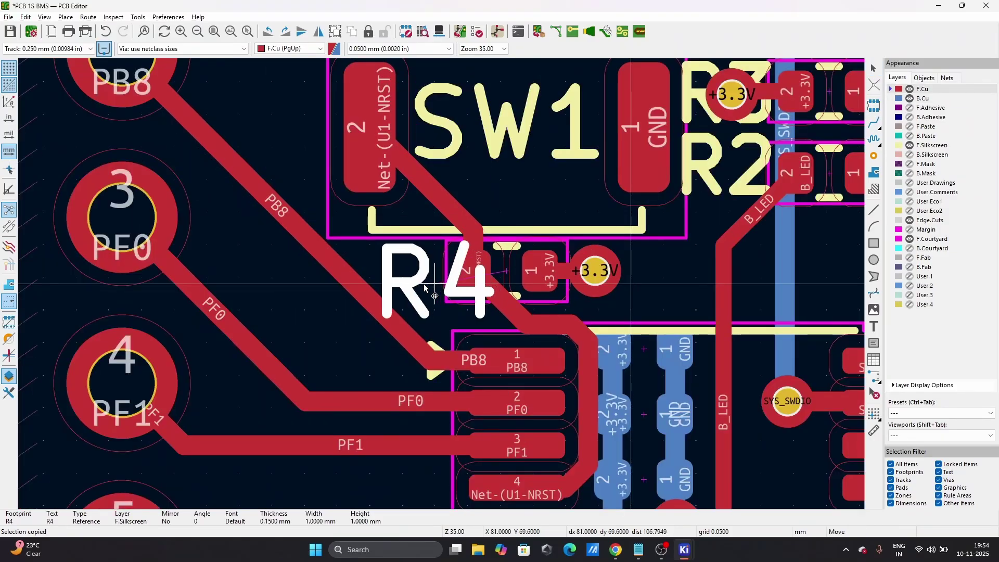
pyautogui.click(391, 284)
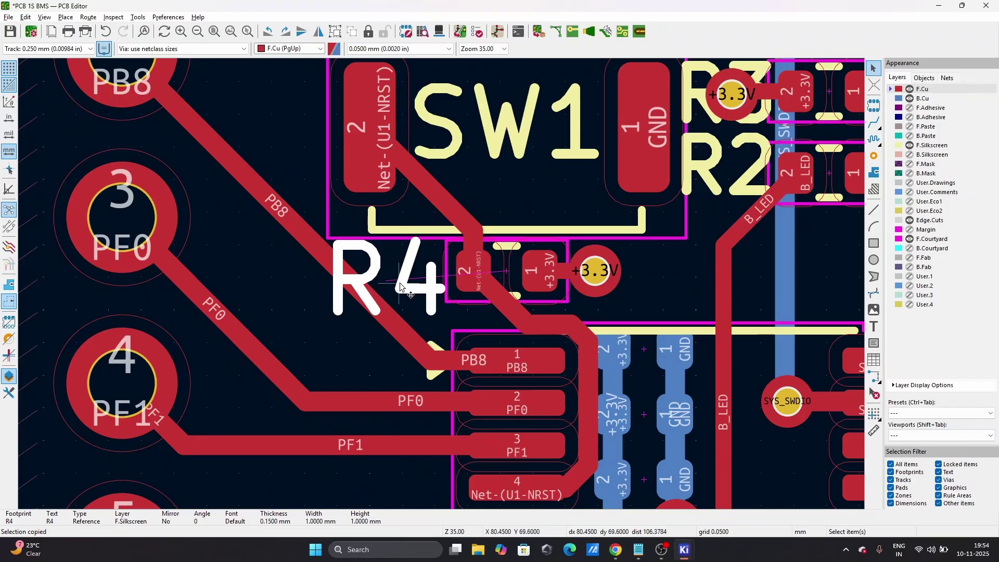
# - Set the R4 reference text to 0.8 mm width and height and bring it close to the resistor
pyautogui.press('e')
pyautogui.click(412, 232)
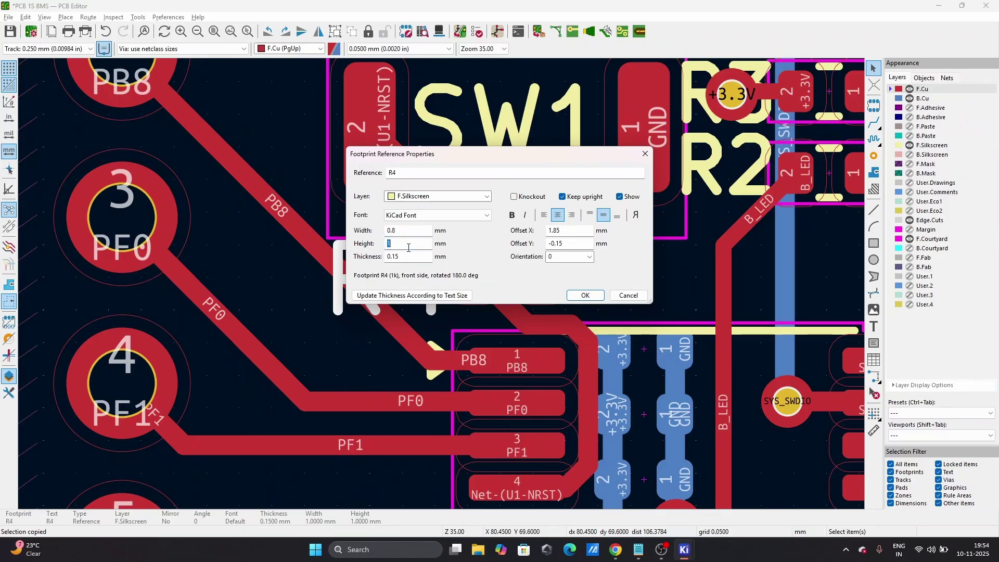
pyautogui.click(601, 296)
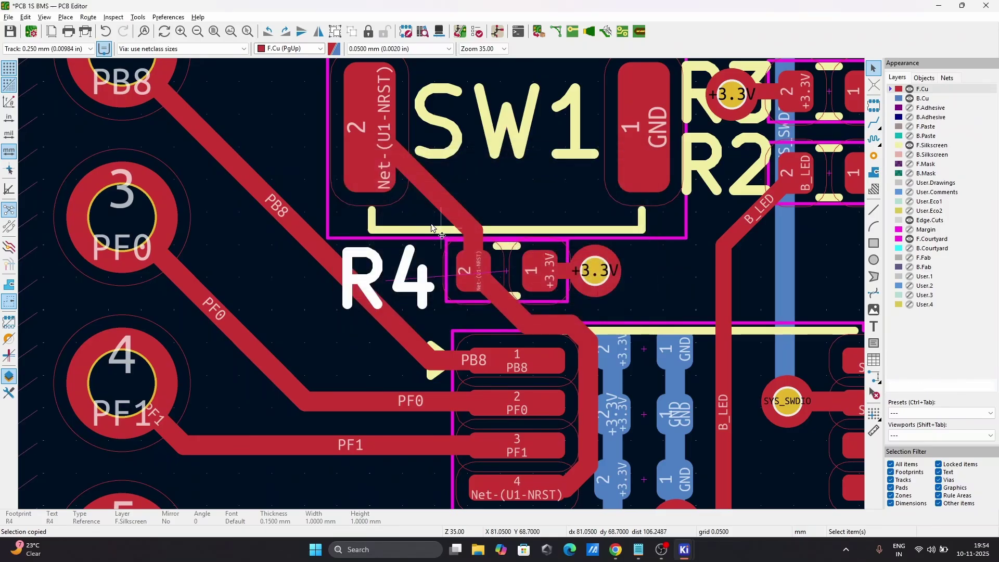
pyautogui.press('m')
pyautogui.click(396, 273)
pyautogui.scroll(-3, 396, 273)
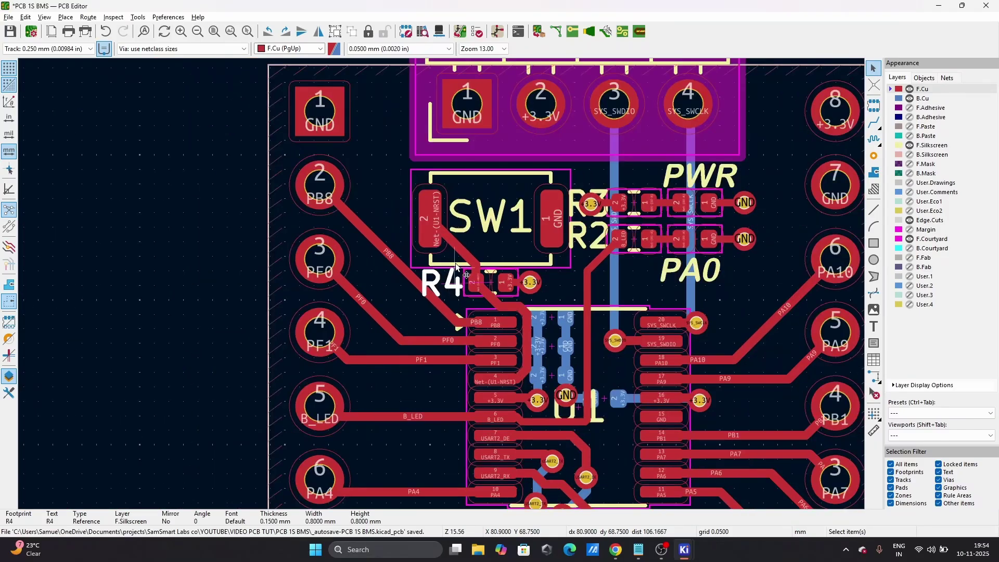
pyautogui.scroll(3, 441, 284)
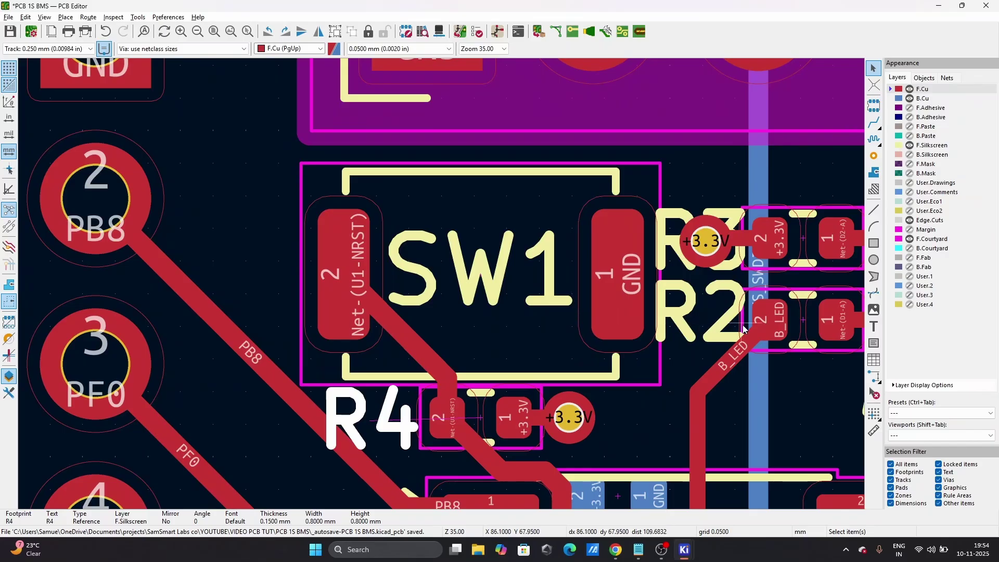
pyautogui.scroll(-3, 201, 249)
pyautogui.click(524, 316)
pyautogui.click(513, 311)
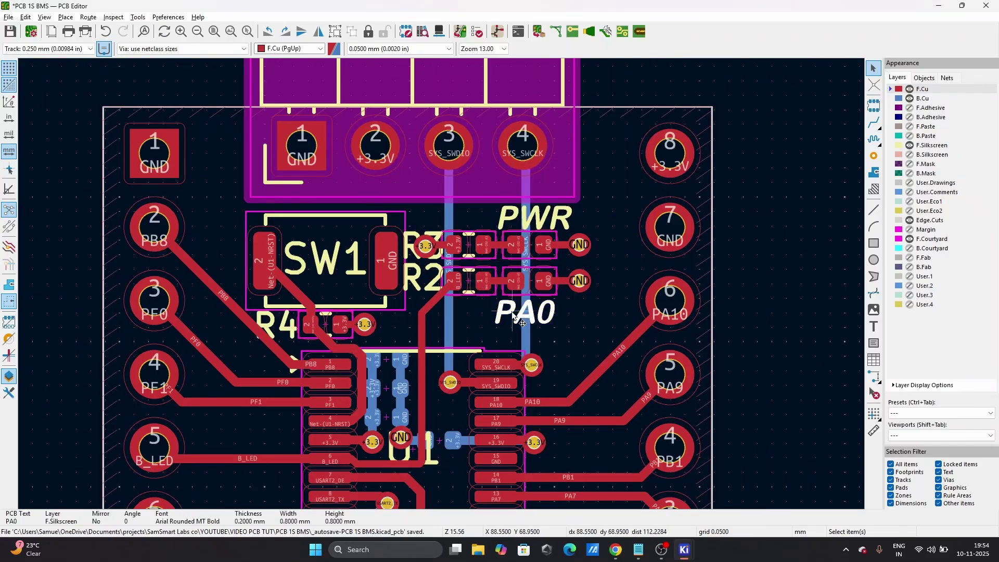
# - Set the C5 reference text to 0.8 mm width and height and place it above the capacitor's pad 1
pyautogui.scroll(-3, 513, 312)
pyautogui.scroll(3, 442, 284)
pyautogui.scroll(-2, 465, 280)
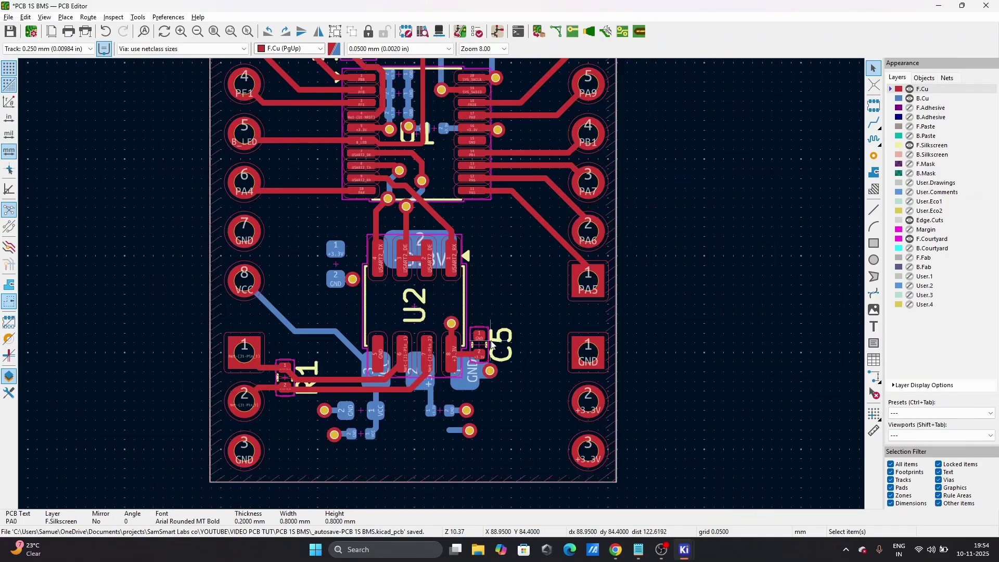
pyautogui.doubleClick(504, 339)
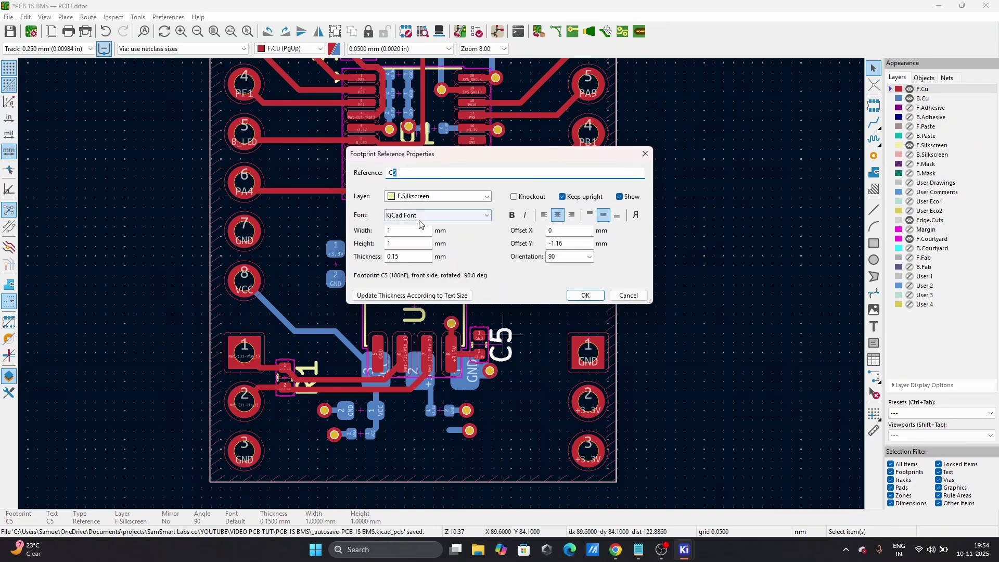
pyautogui.doubleClick(409, 233)
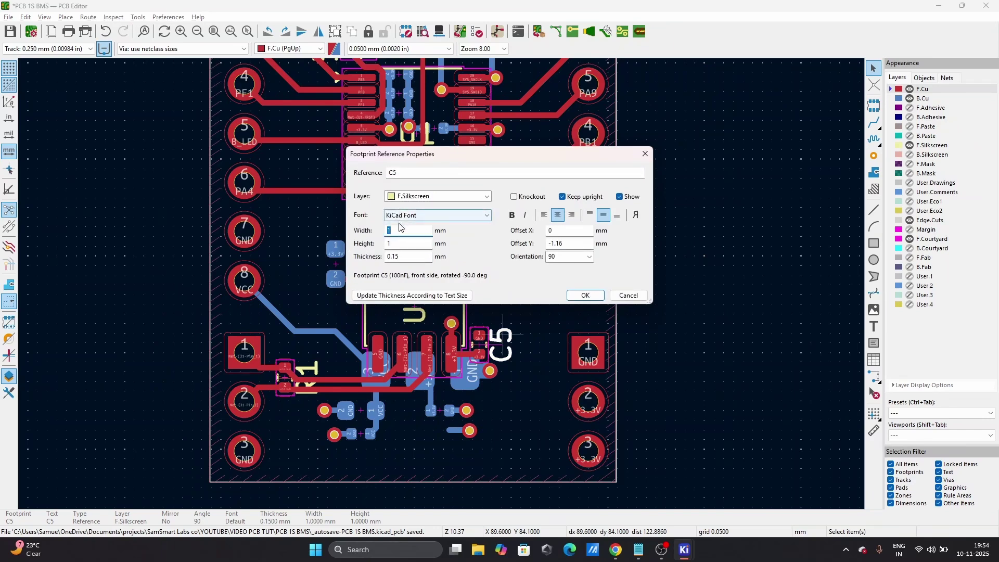
pyautogui.doubleClick(405, 246)
pyautogui.click(588, 300)
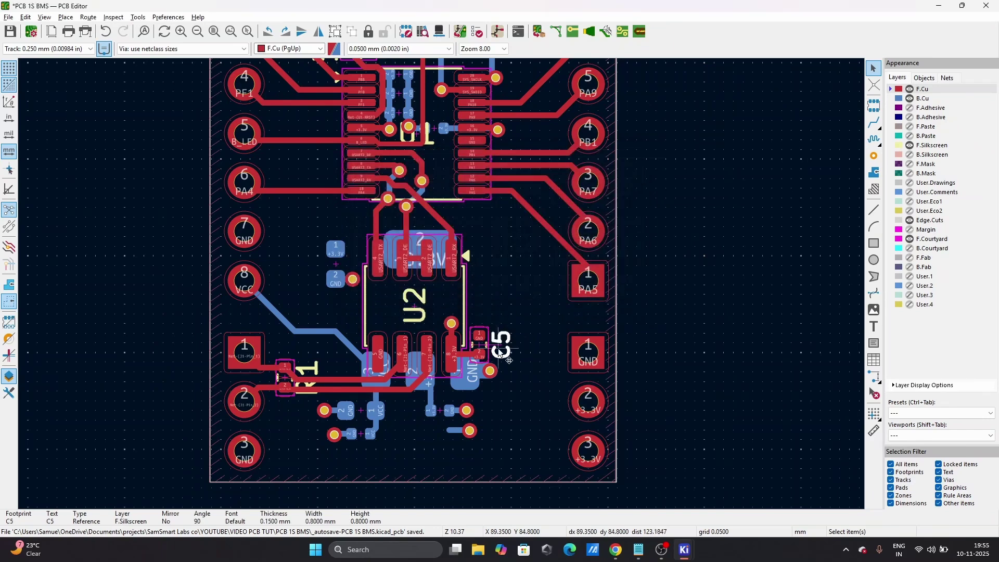
pyautogui.moveTo(501, 344); pyautogui.dragTo(479, 311)
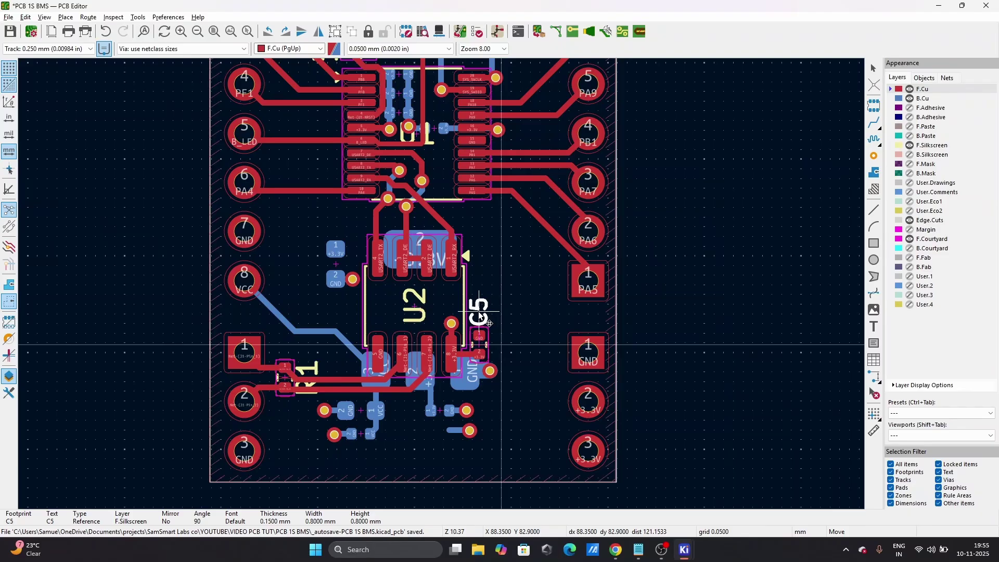
pyautogui.click(489, 324)
# - Set the R1 reference text's width and height to 0.8 mm
pyautogui.doubleClick(306, 374)
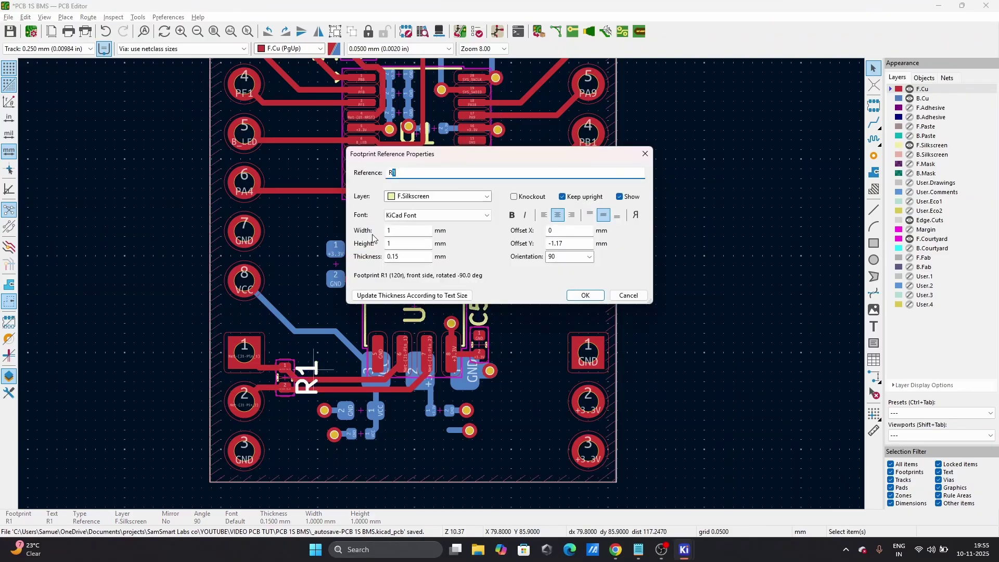
pyautogui.doubleClick(391, 231)
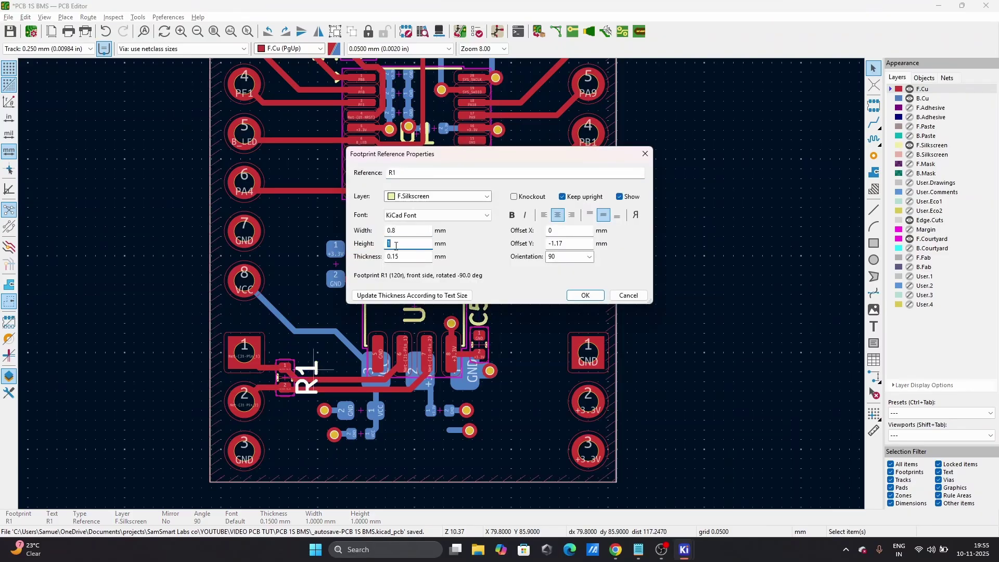
pyautogui.click(585, 295)
# - Shift R1 slightly down and drag the Net-(J1-Pin_2) track between J1 pad 2 and R1 into line with the resistor pad
pyautogui.scroll(8, 442, 284)
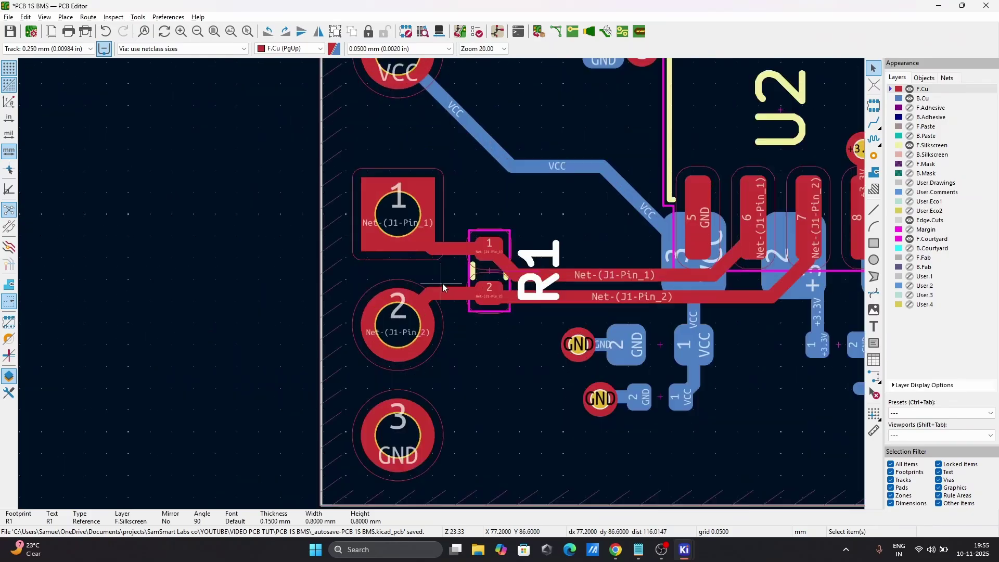
pyautogui.scroll(-3, 499, 288)
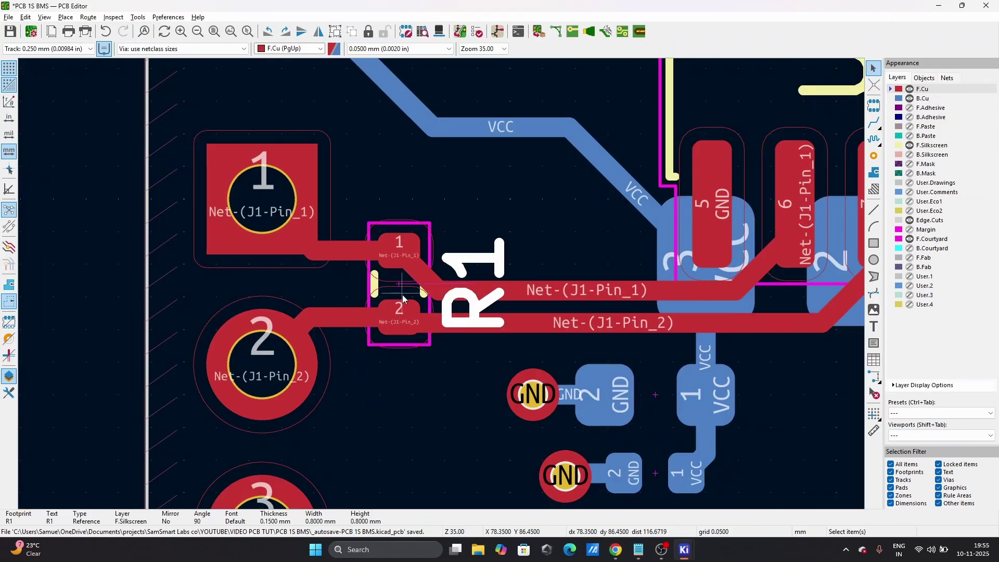
pyautogui.click(397, 292)
pyautogui.moveTo(397, 291); pyautogui.dragTo(400, 305)
pyautogui.click(335, 328)
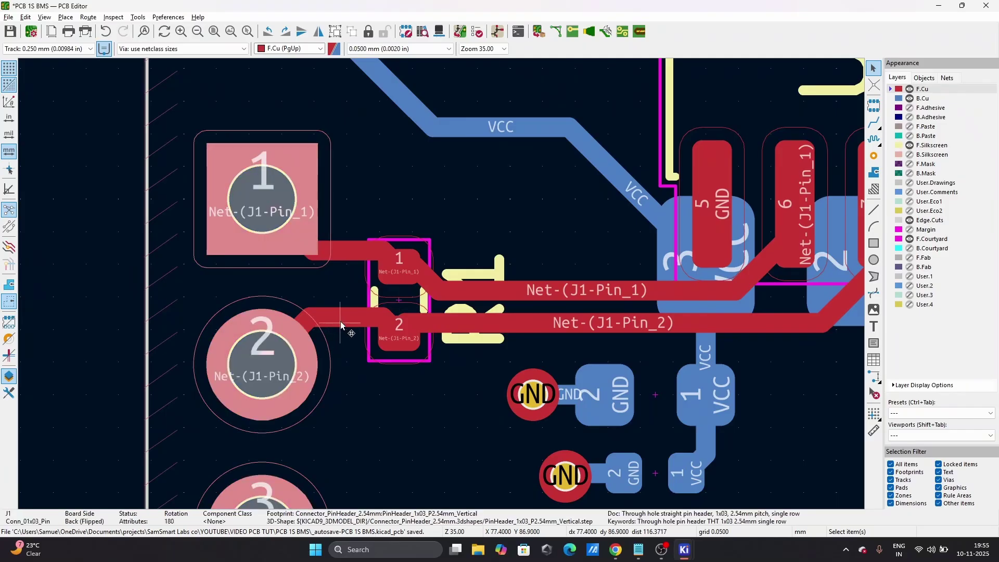
pyautogui.click(347, 322)
pyautogui.press('d')
pyautogui.click(352, 333)
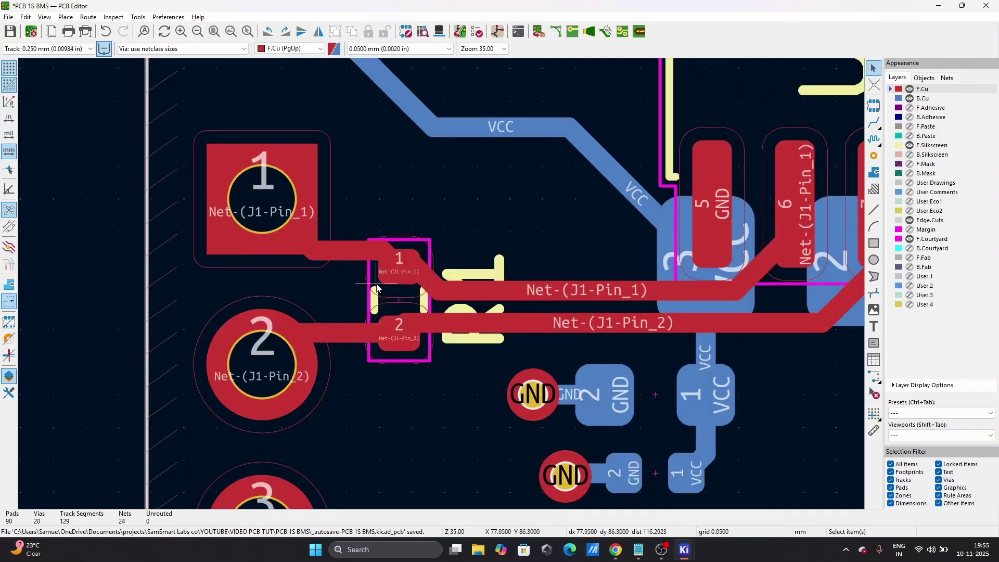
# - Flip R1 to the back side of the board and return it to the front
pyautogui.click(391, 300)
pyautogui.press('f')
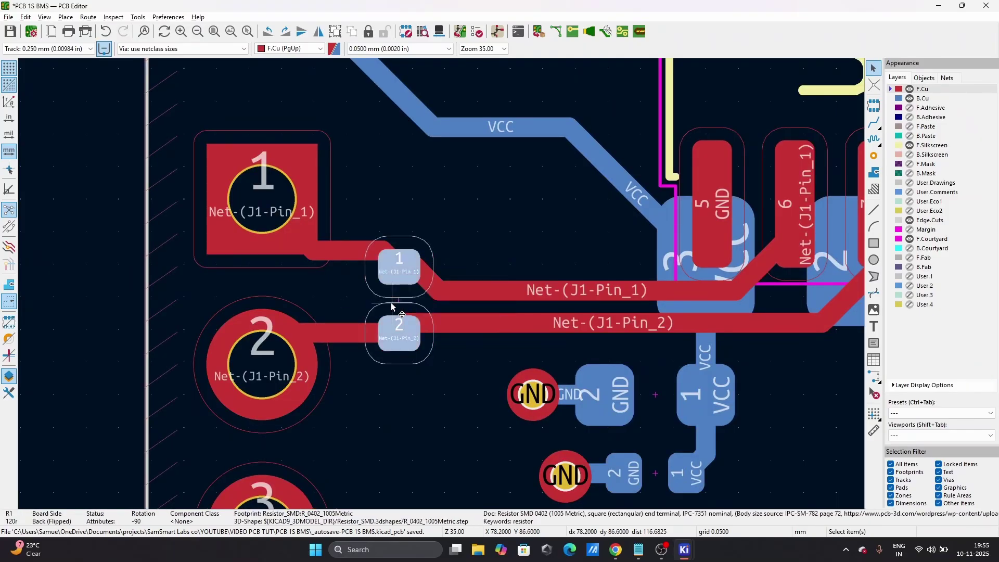
pyautogui.press('f')
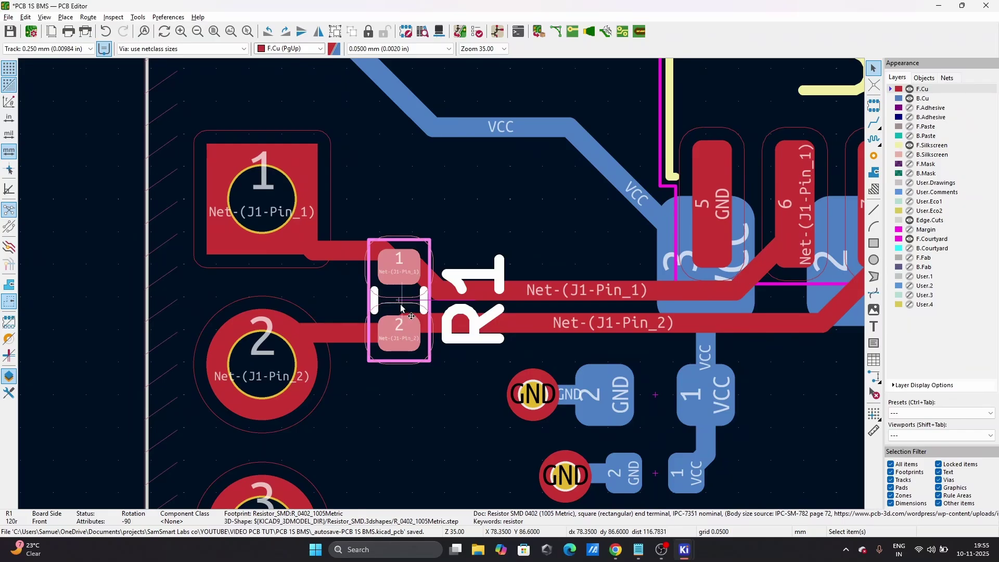
# - Drag R1 further down with its tracks attached and lower the Net-(J1-Pin_1) track between J1 pad 1 and R1
pyautogui.press('d')
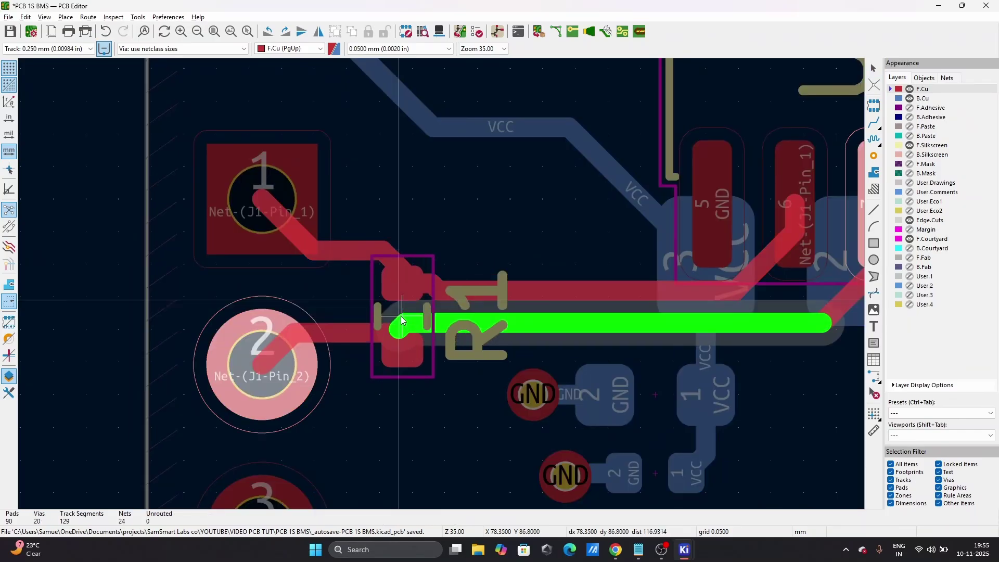
pyautogui.click(398, 311)
pyautogui.click(433, 283)
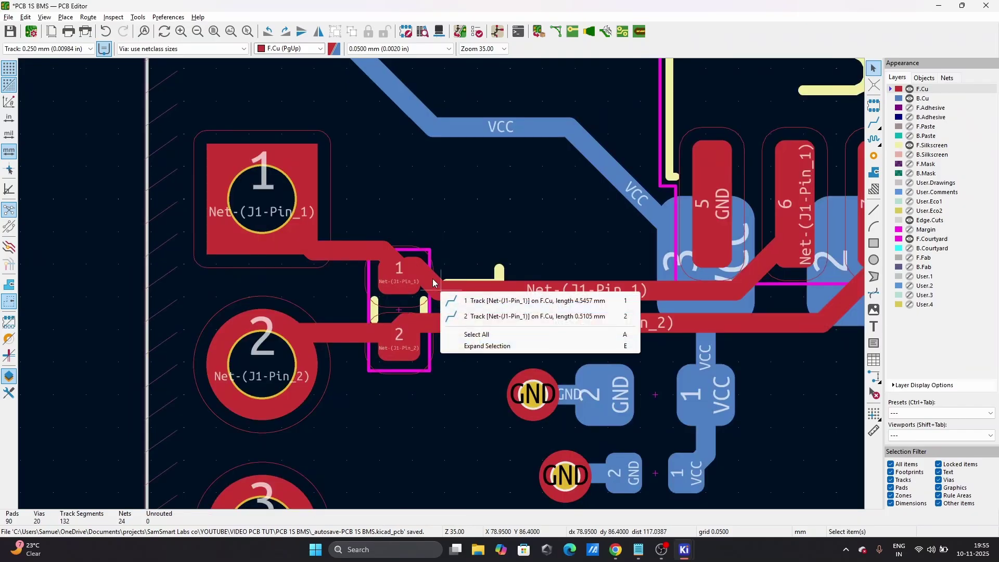
pyautogui.press('1')
pyautogui.press('d')
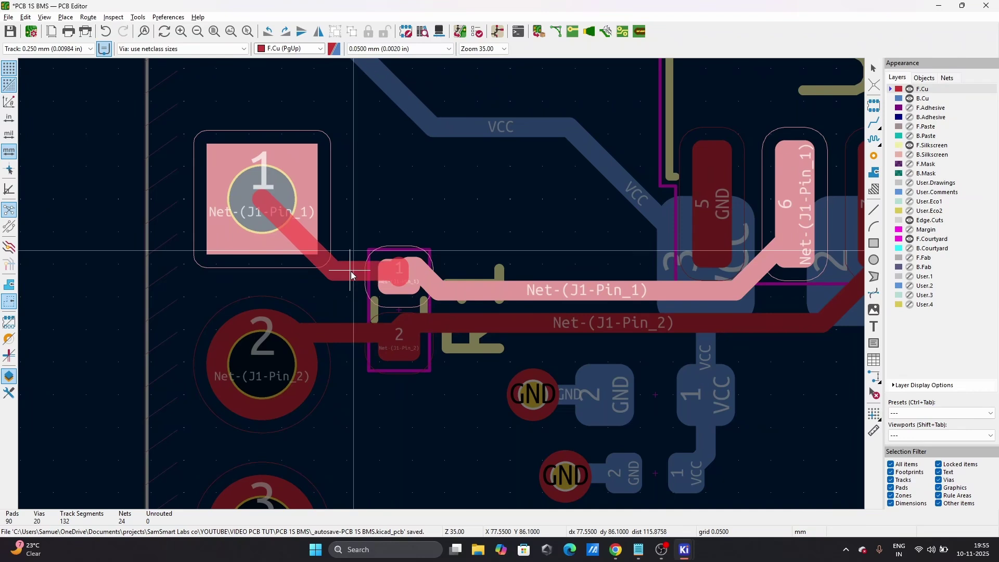
pyautogui.click(351, 271)
pyautogui.click(351, 269)
# - Unroute the Net-(J1-Pin_1) and Net-(J1-Pin_2) tracks between connector J1 and R1
pyautogui.rightClick(352, 267)
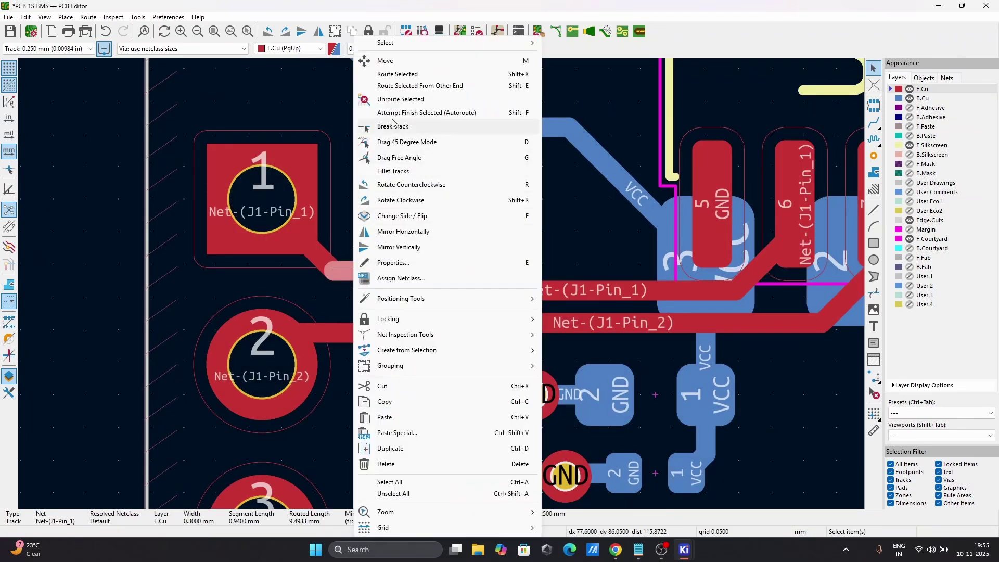
pyautogui.click(397, 103)
pyautogui.click(364, 332)
pyautogui.rightClick(365, 333)
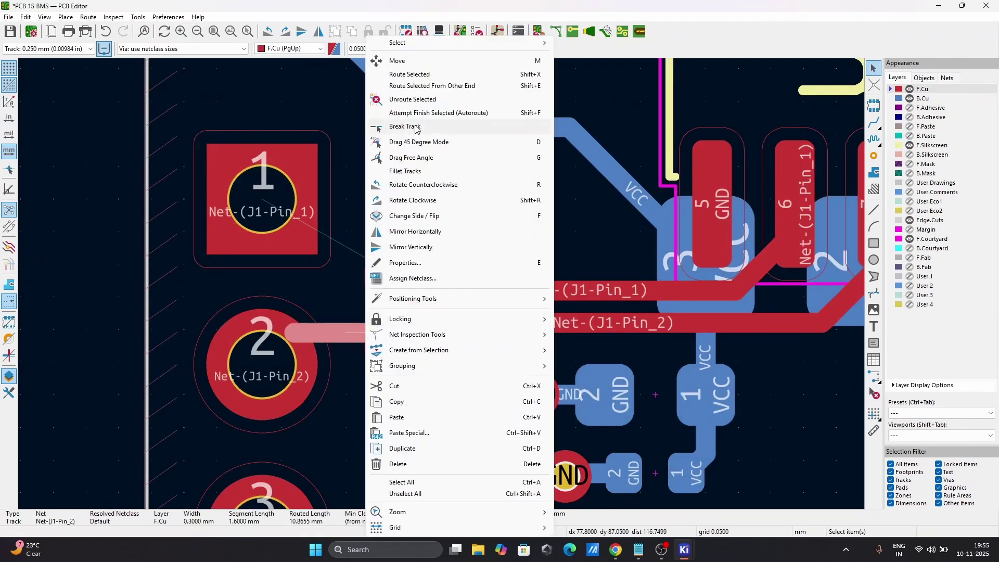
pyautogui.click(412, 113)
# - Nudge R1 upward and unroute both remaining J1 net tracks running from R1 to U2 pins 6 and 7
pyautogui.click(389, 311)
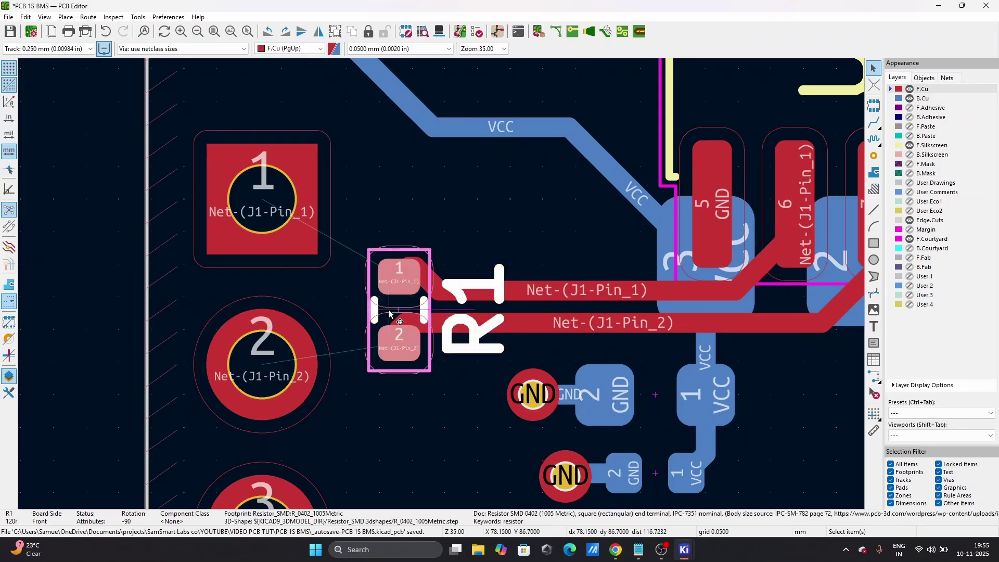
pyautogui.press('m')
pyautogui.click(397, 295)
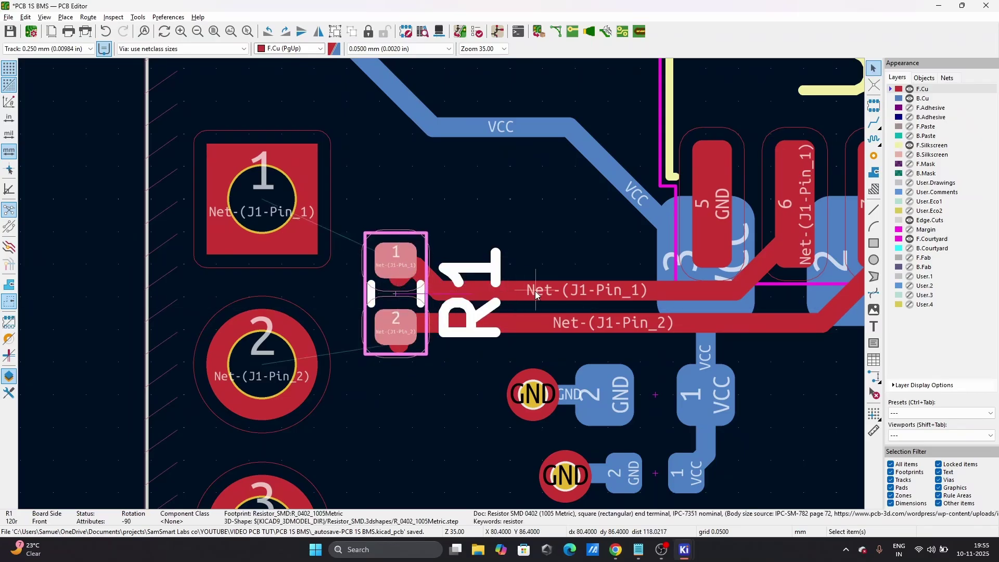
pyautogui.rightClick(539, 290)
pyautogui.click(596, 97)
pyautogui.rightClick(554, 307)
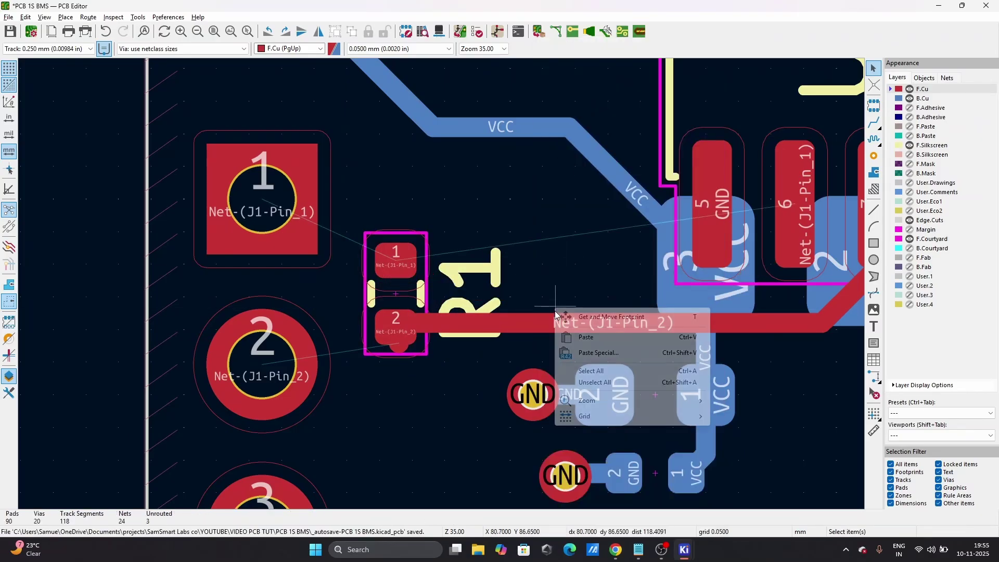
pyautogui.rightClick(542, 320)
pyautogui.click(588, 100)
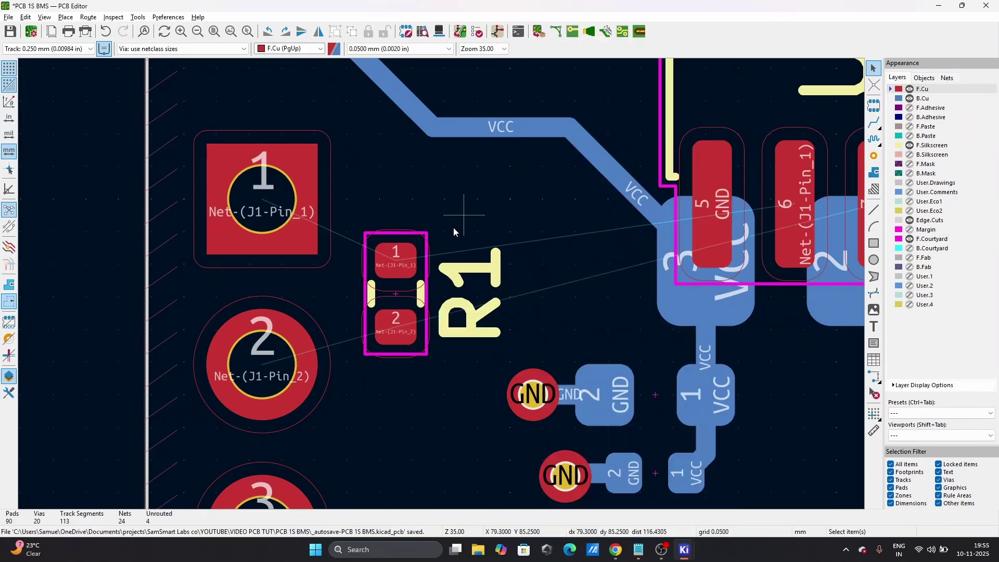
# - Rotate R1 to horizontal and place it directly below U2's pins 6 and 7
pyautogui.click(397, 298)
pyautogui.press('m')
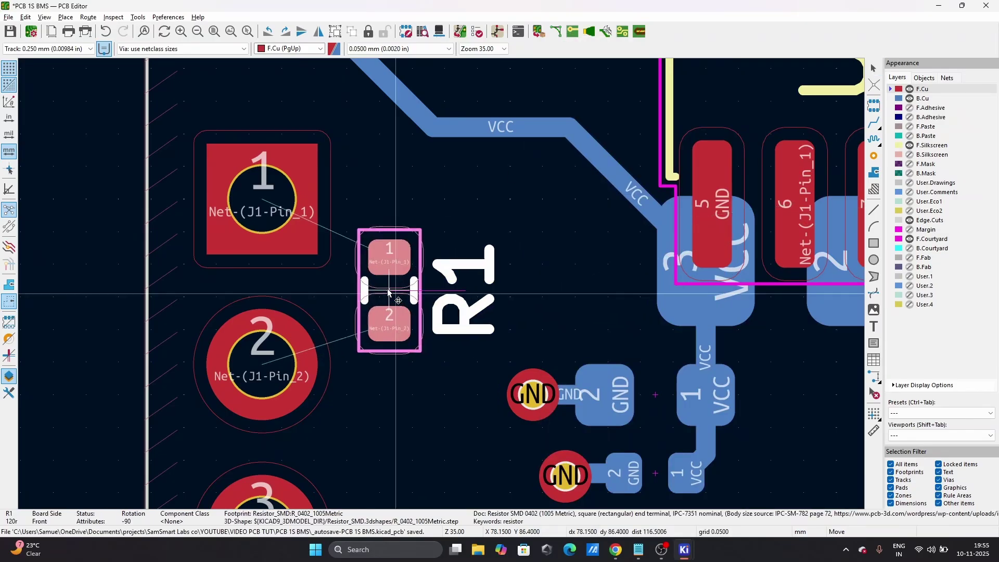
pyautogui.scroll(-4, 389, 293)
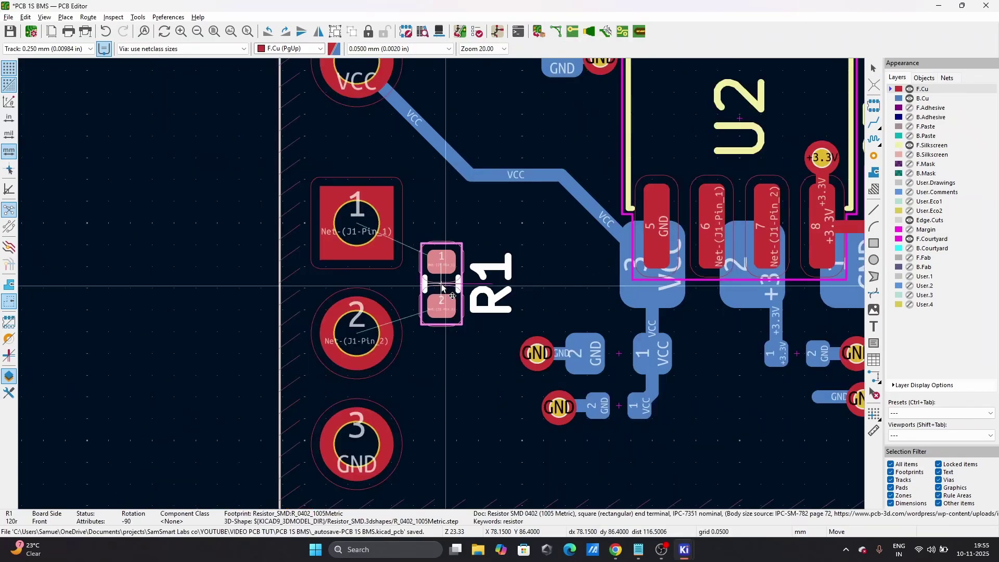
pyautogui.scroll(4, 442, 288)
pyautogui.press('r')
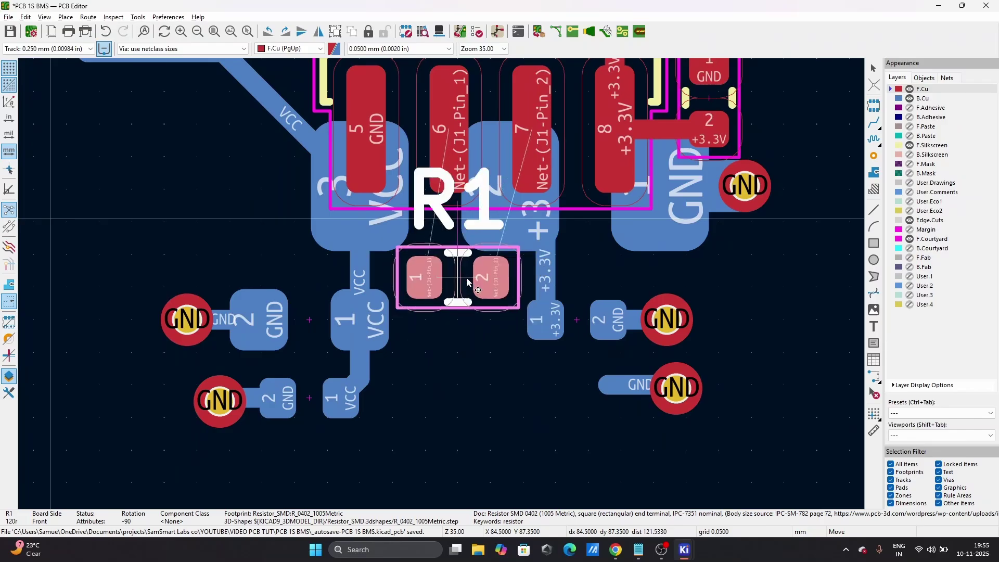
pyautogui.click(493, 263)
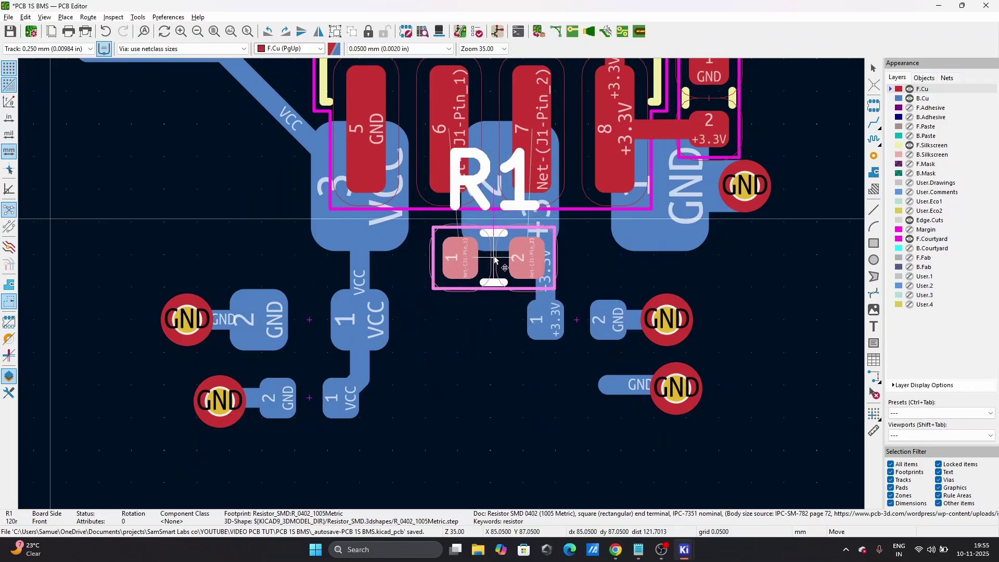
pyautogui.scroll(-3, 493, 263)
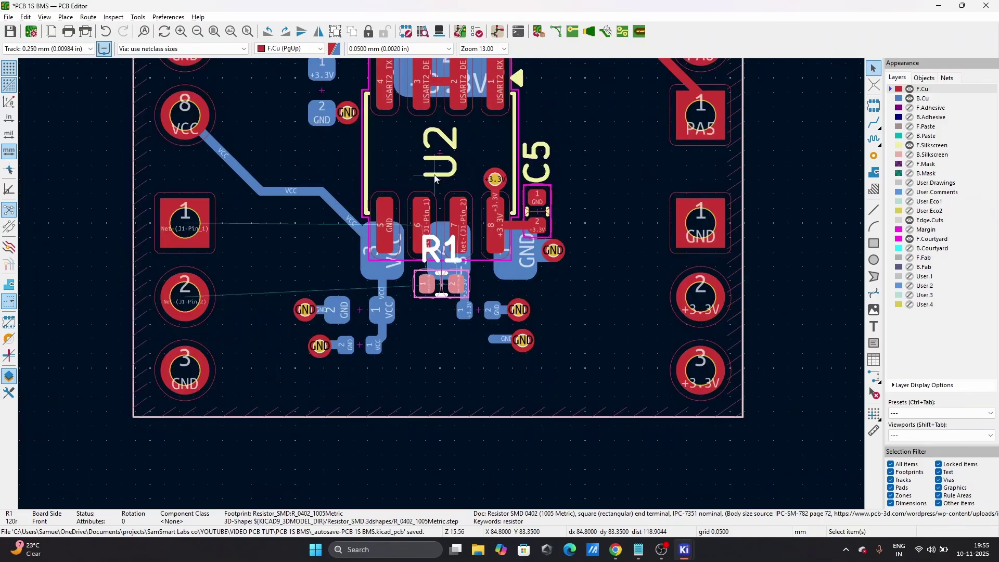
pyautogui.click(435, 179)
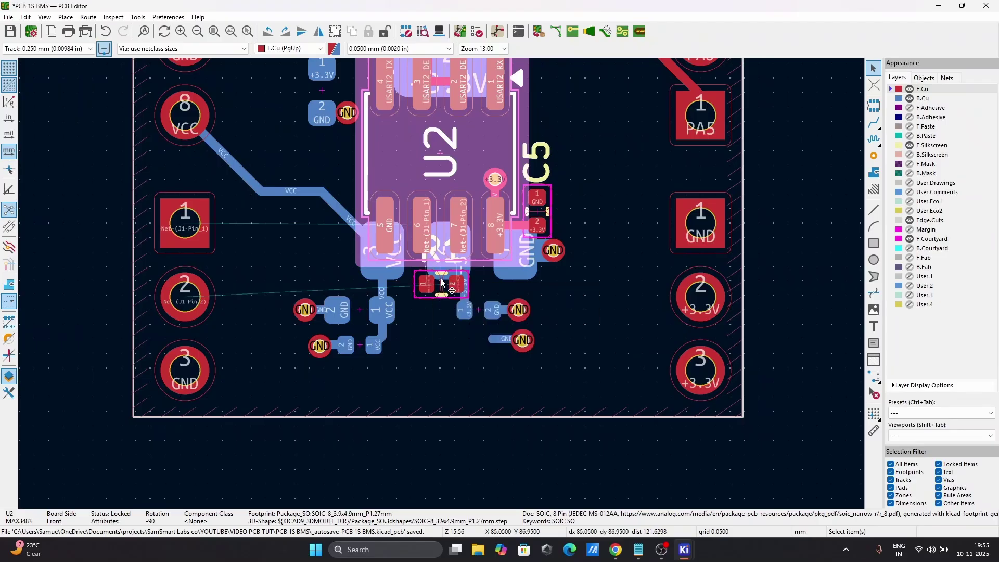
# - Move R1 beside connector J1's pads 1 and 2 and rotate it vertical with pad 1 facing up
pyautogui.click(442, 283)
pyautogui.rightClick(422, 182)
pyautogui.click(388, 186)
pyautogui.moveTo(443, 286); pyautogui.dragTo(272, 285)
pyautogui.press('r')
pyautogui.press('r')
pyautogui.press('r')
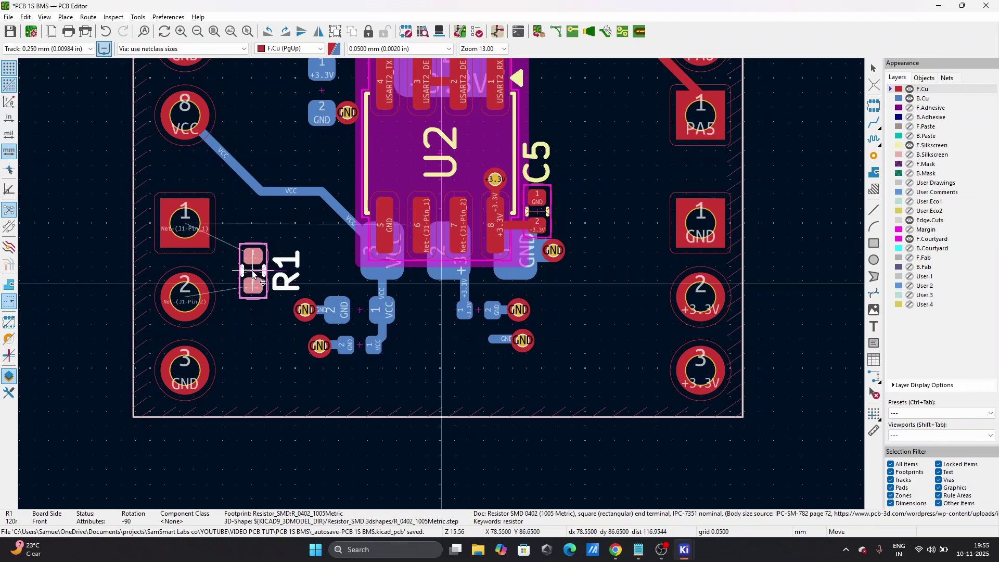
pyautogui.scroll(4, 274, 289)
pyautogui.moveTo(430, 275); pyautogui.dragTo(421, 277)
pyautogui.click(421, 276)
pyautogui.scroll(-4, 423, 277)
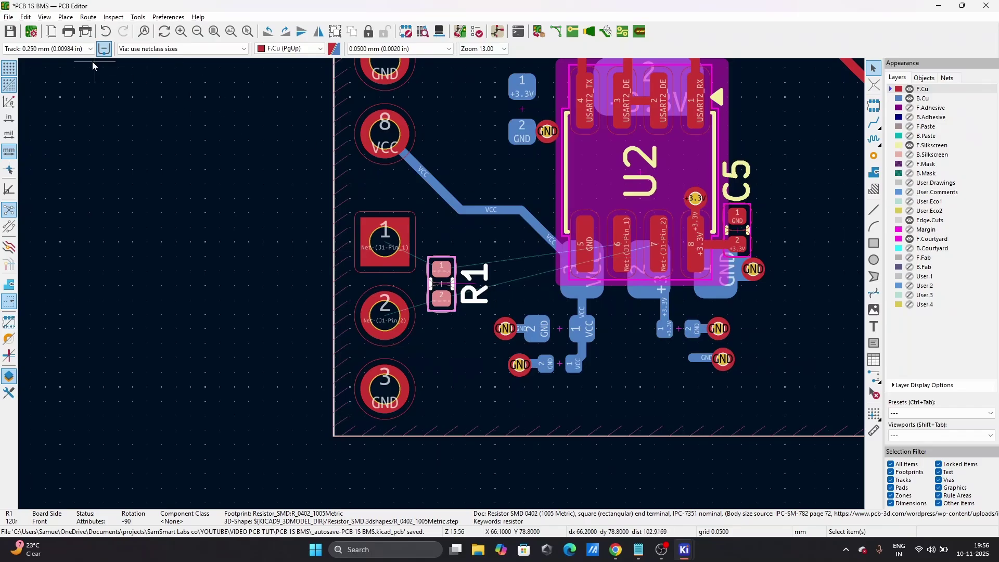
# - Set the track width to 0.300 mm and route J1 pads 1 and 2 to R1 pads 1 and 2 on F.Cu
pyautogui.click(46, 49)
pyautogui.click(41, 83)
pyautogui.scroll(4, 598, 278)
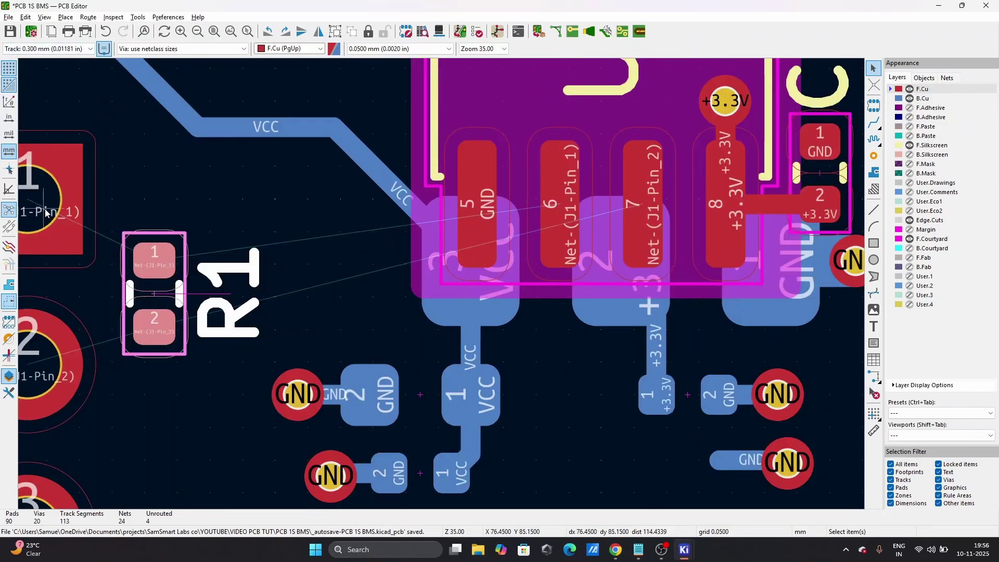
pyautogui.press('x')
pyautogui.click(150, 261)
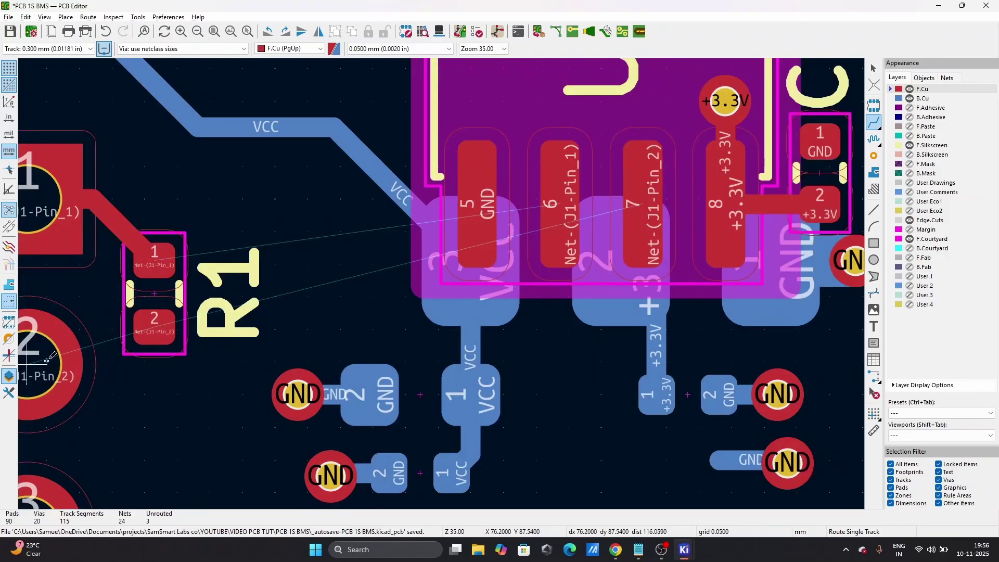
pyautogui.click(154, 327)
pyautogui.click(92, 372)
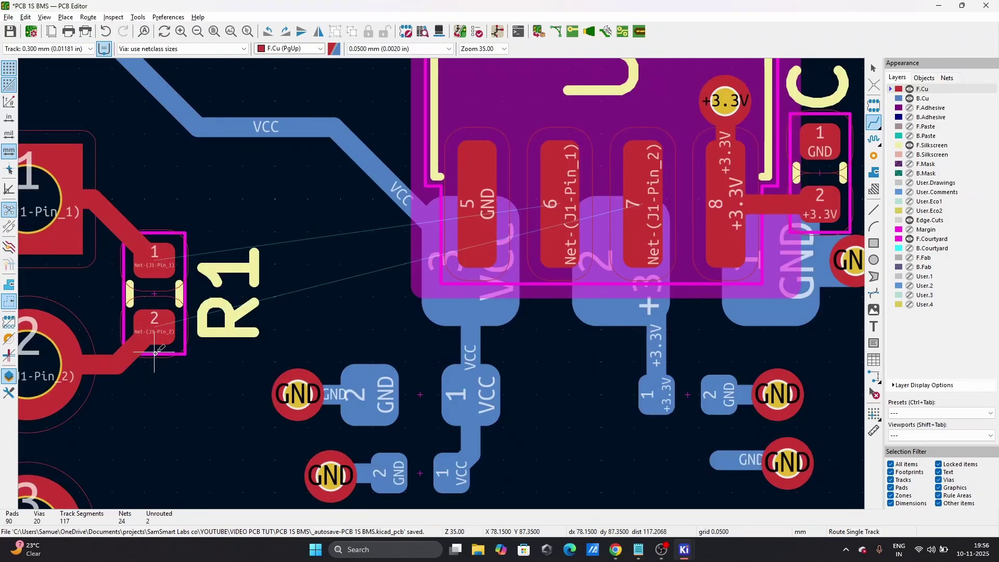
# - Reroute both J1-to-R1 tracks so they enter R1's pads horizontally
pyautogui.click(93, 369)
pyautogui.click(87, 331)
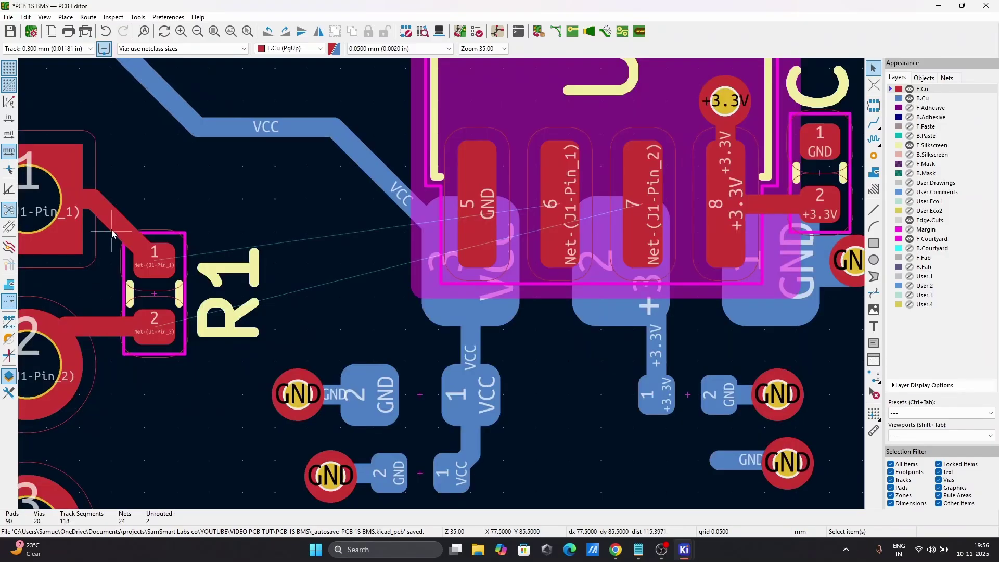
pyautogui.click(72, 271)
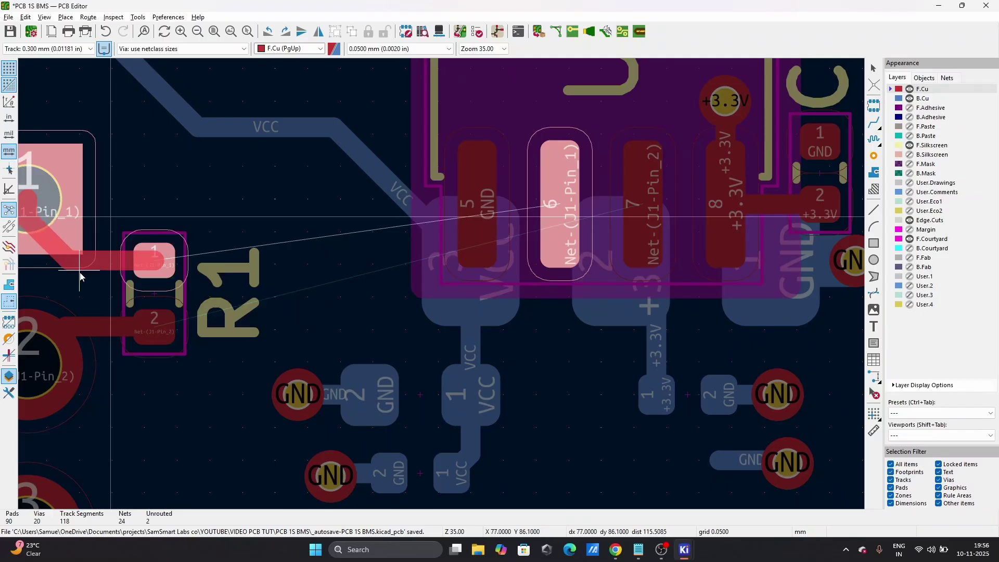
pyautogui.click(80, 271)
pyautogui.press('Escape')
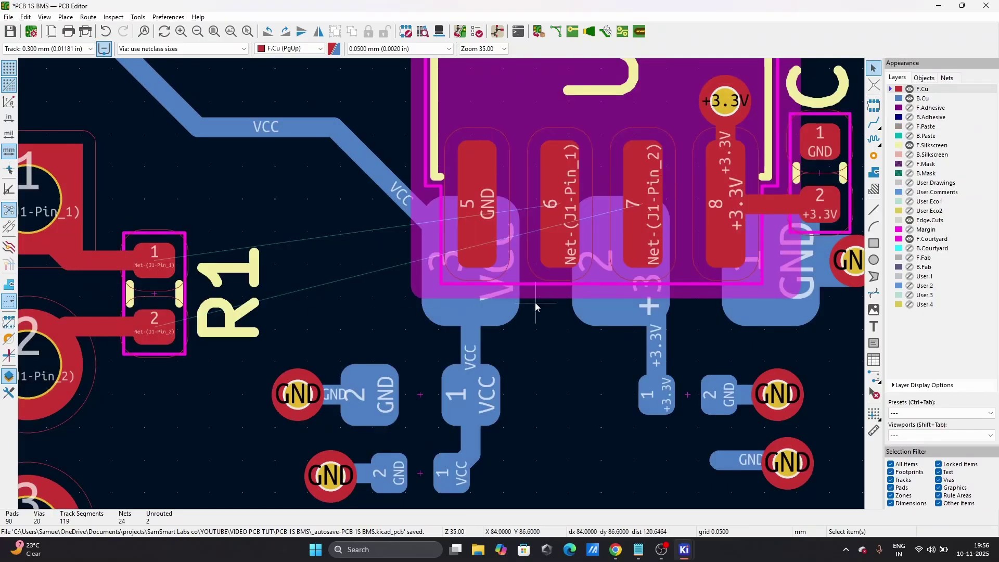
# - Route Net-(J1-Pin_1) between R1 pad 1 and U2 pin 6, and Net-(J1-Pin_2) from R1 pad 2 to U2 pin 7
pyautogui.press('x')
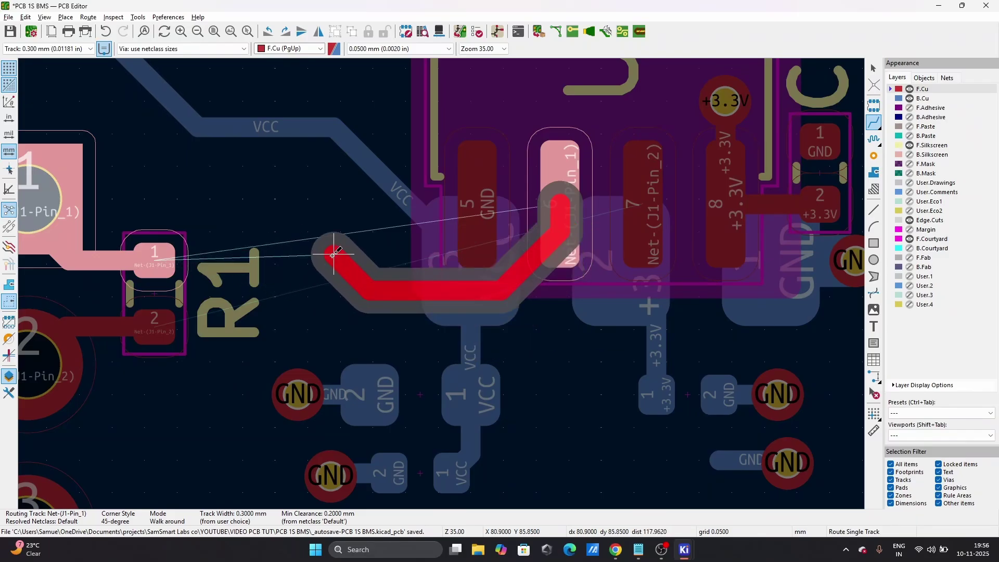
pyautogui.click(154, 253)
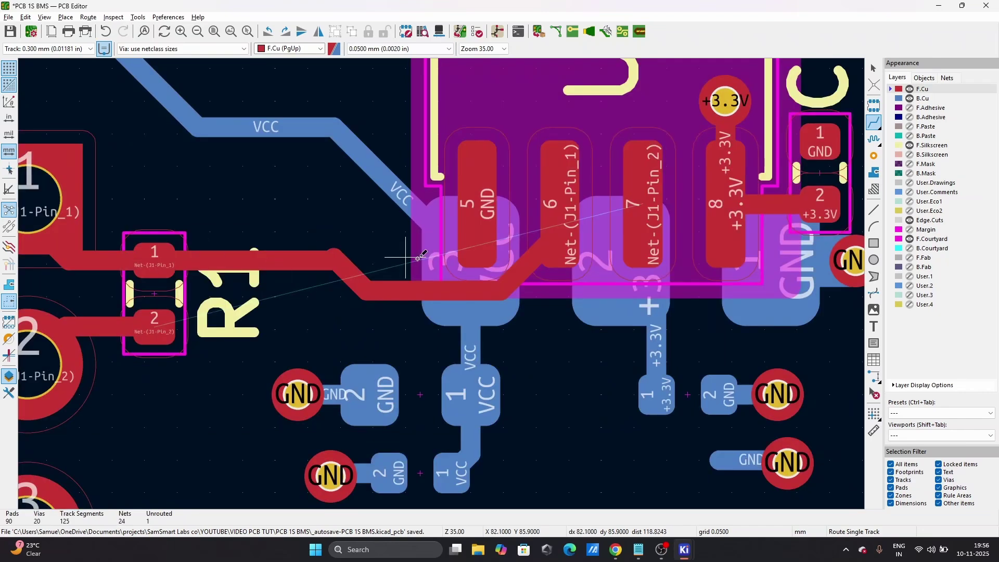
pyautogui.click(156, 331)
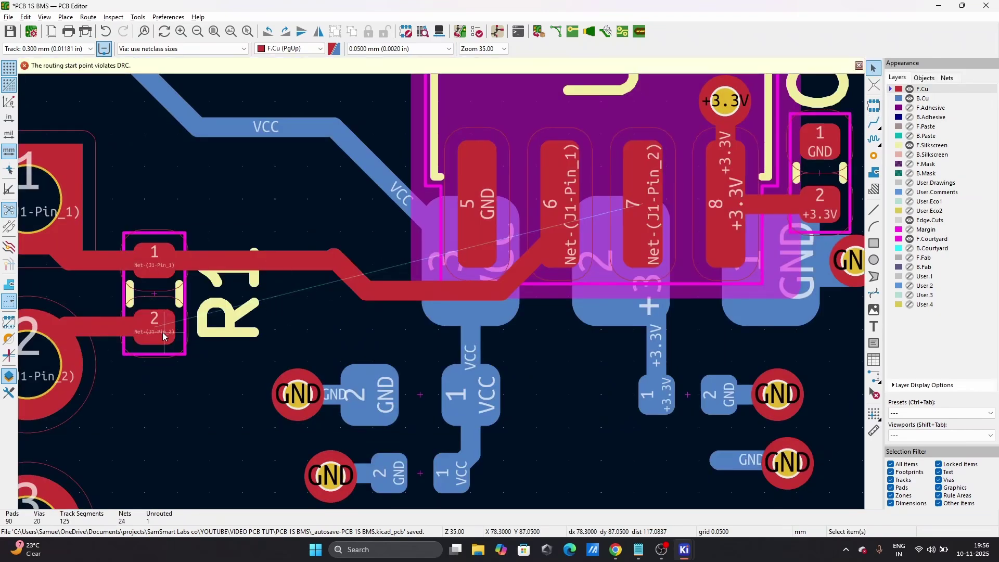
pyautogui.click(161, 330)
pyautogui.click(655, 250)
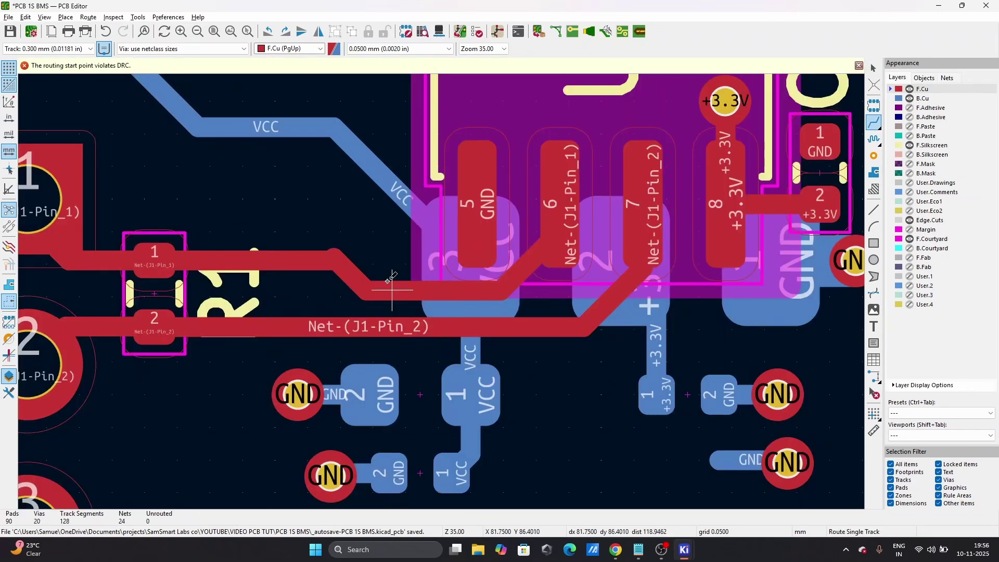
# - Clean up the tiny 0.0566 mm segment at the bend of the Net-(J1-Pin_1) track beside R1
pyautogui.click(307, 264)
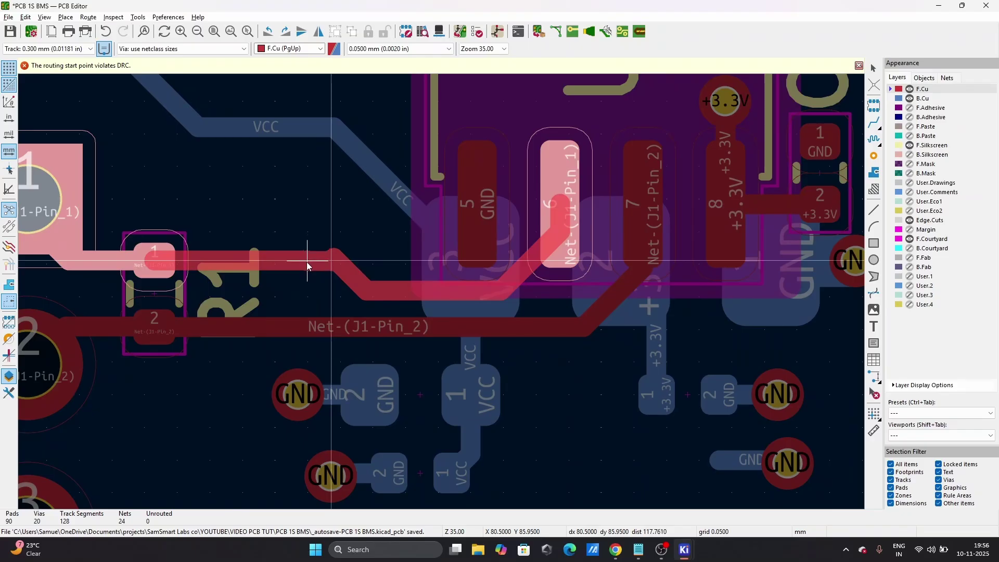
pyautogui.press('Escape')
pyautogui.press('Escape')
pyautogui.click(336, 259)
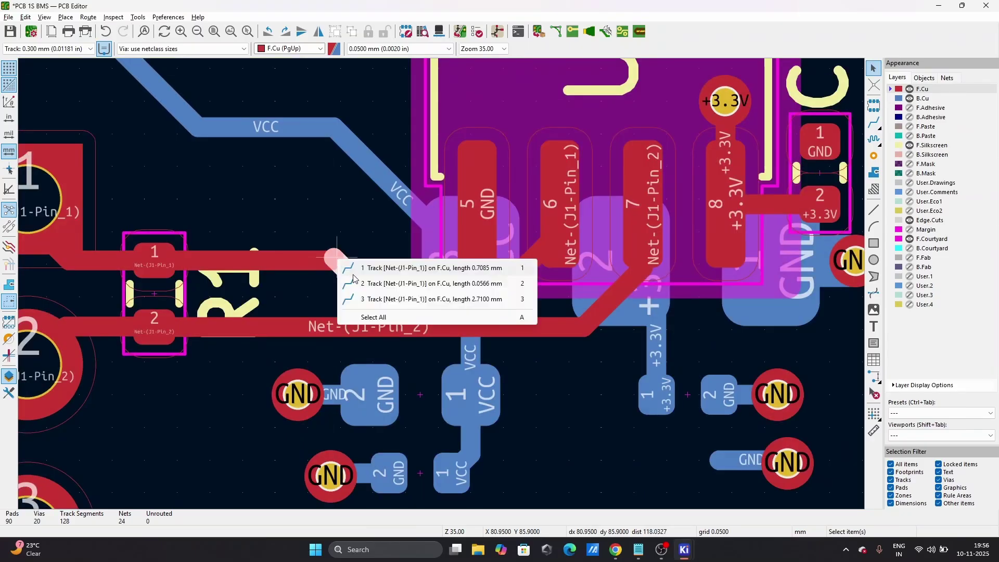
pyautogui.click(360, 283)
pyautogui.moveTo(336, 260); pyautogui.dragTo(338, 266)
# - Examine the rerouted J1 tracks near R1 and U2, and check the layout of the whole board
pyautogui.scroll(-5, 441, 284)
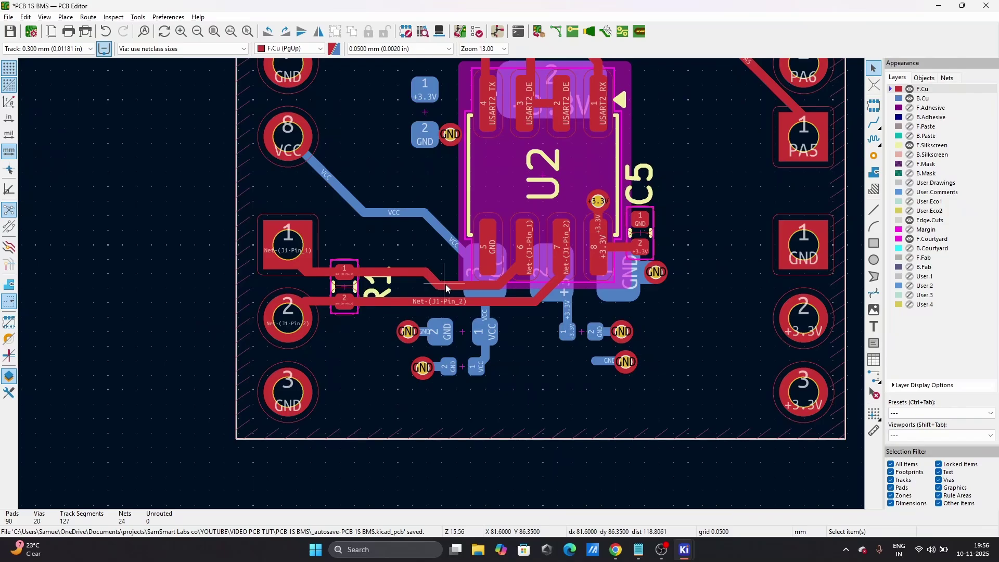
pyautogui.scroll(5, 442, 285)
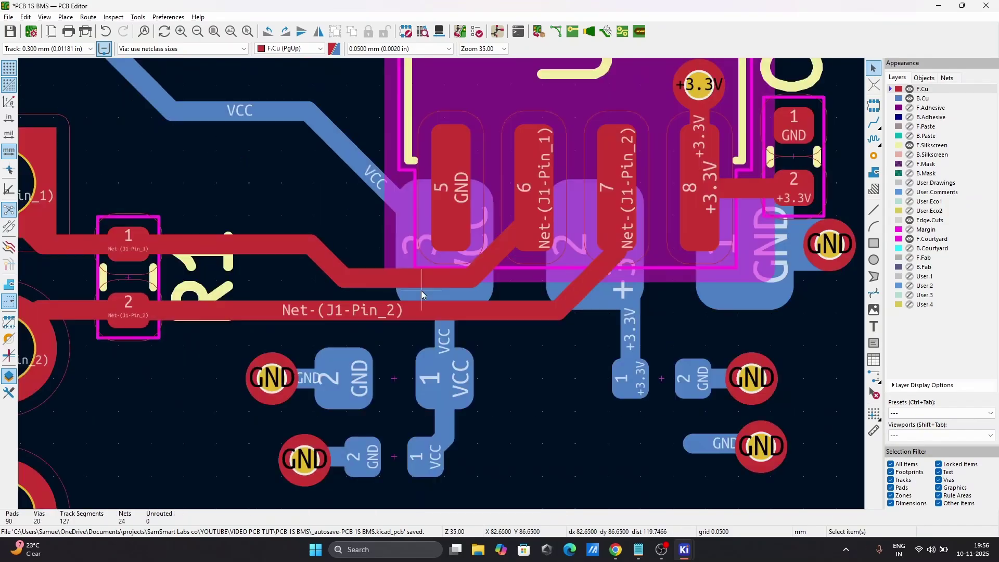
pyautogui.scroll(-6, 421, 290)
pyautogui.scroll(3, 442, 284)
pyautogui.scroll(-4, 442, 284)
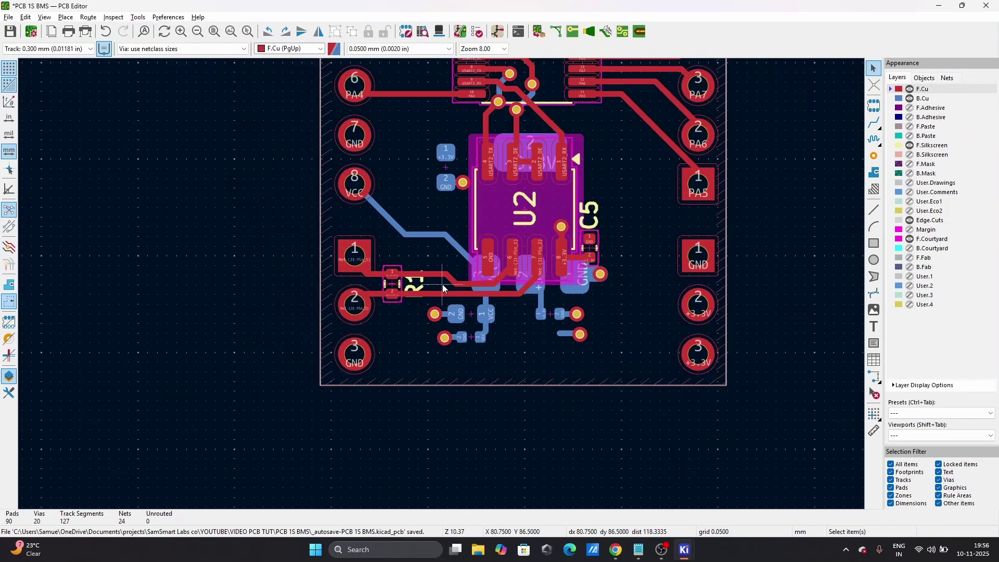
pyautogui.scroll(4, 442, 284)
pyautogui.scroll(2, 443, 288)
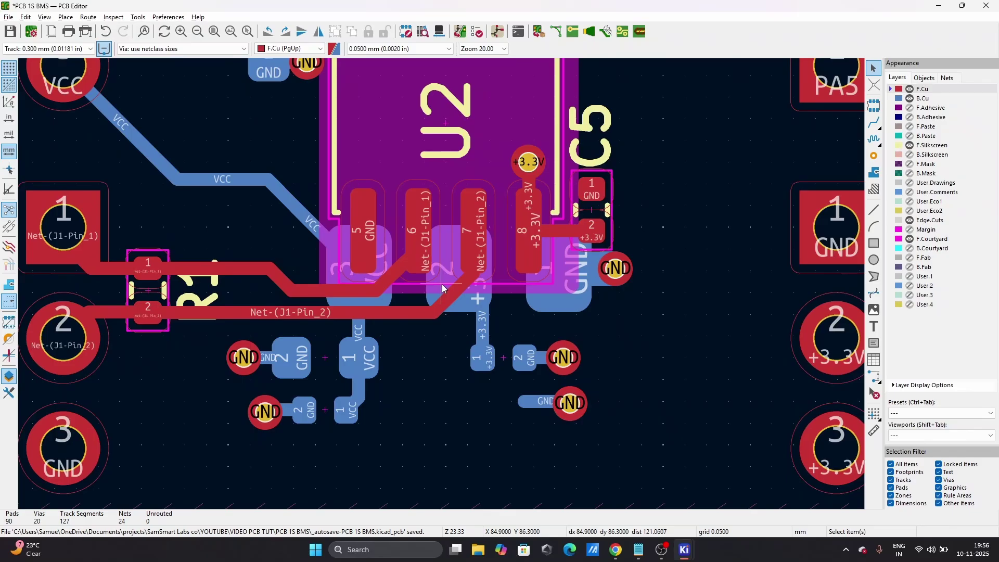
pyautogui.scroll(-5, 442, 284)
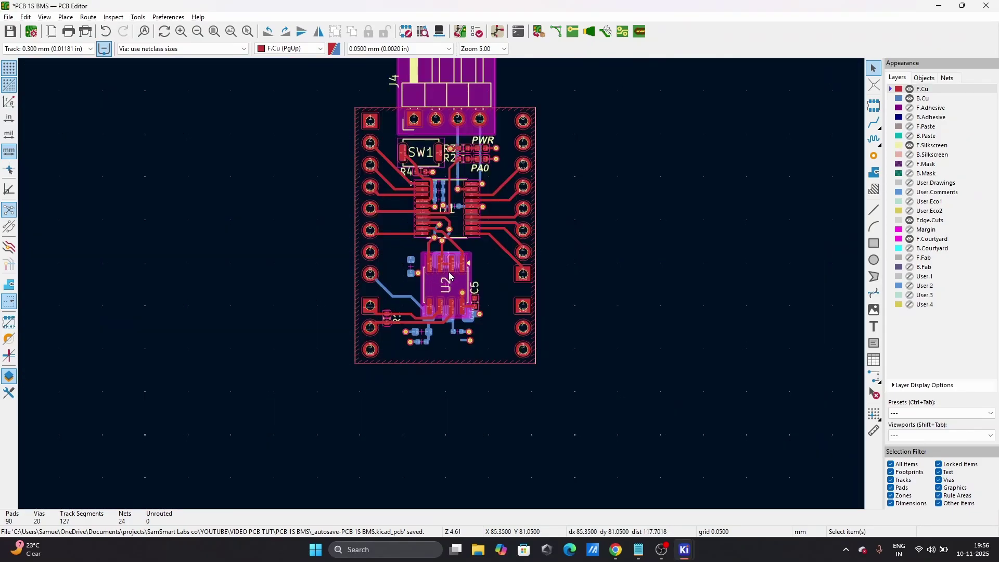
pyautogui.scroll(3, 446, 279)
pyautogui.scroll(-3, 458, 296)
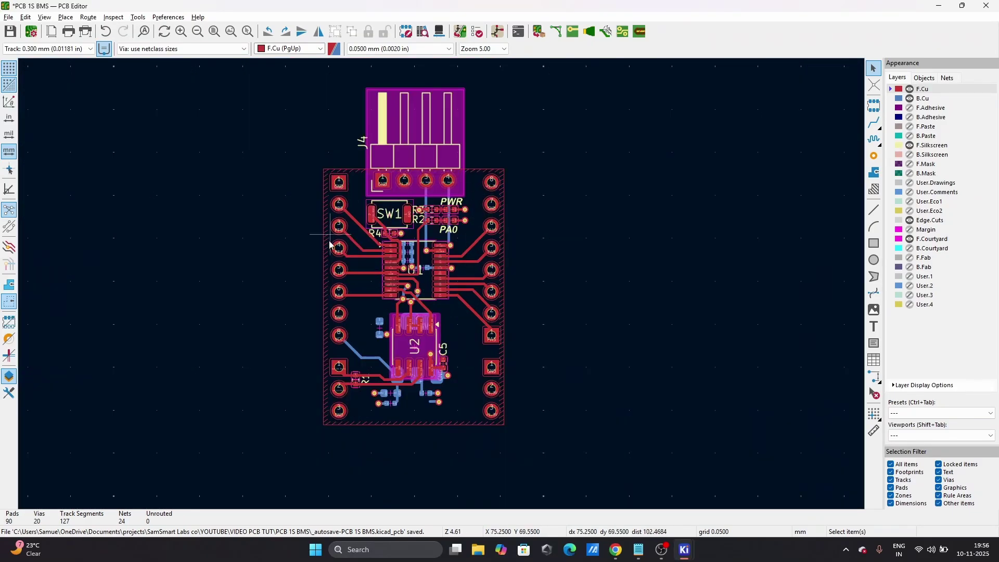
pyautogui.scroll(3, 443, 289)
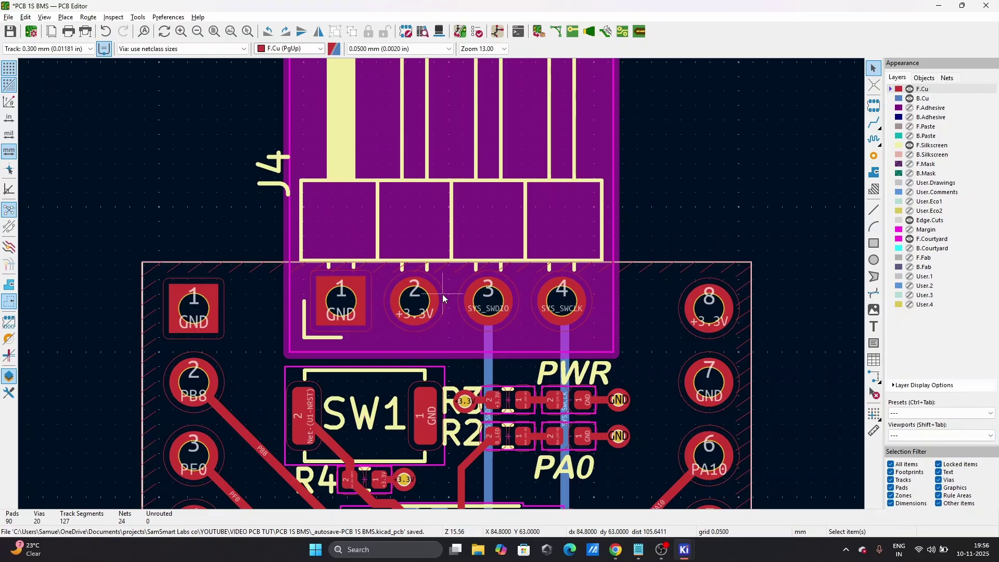
pyautogui.scroll(-3, 443, 289)
pyautogui.scroll(2, 443, 289)
pyautogui.scroll(-5, 442, 284)
# - Inspect the populated board from an angle in the 3D viewer and return to the PCB layout
pyautogui.hotkey('alt', '3')
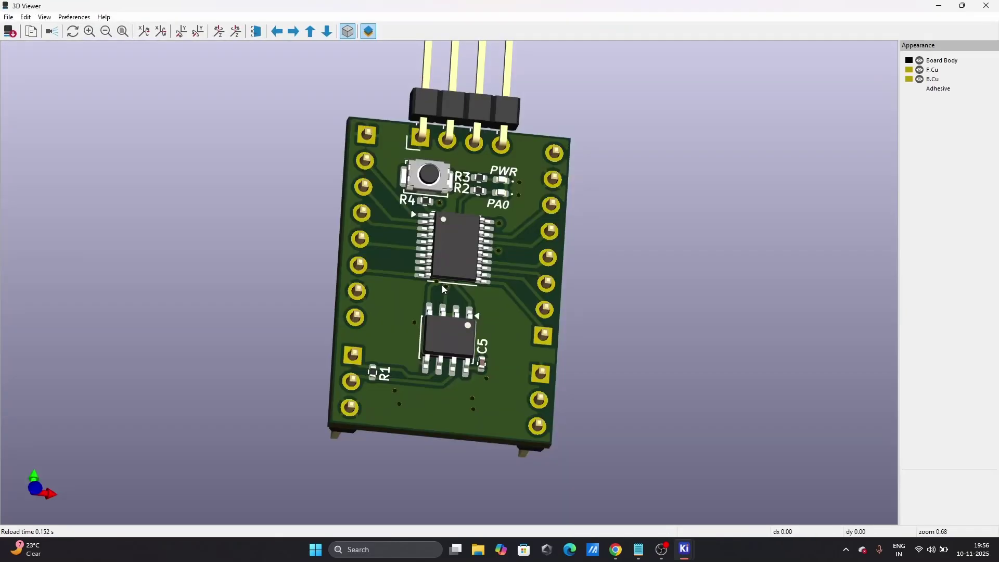
pyautogui.moveTo(455, 314); pyautogui.dragTo(580, 369)
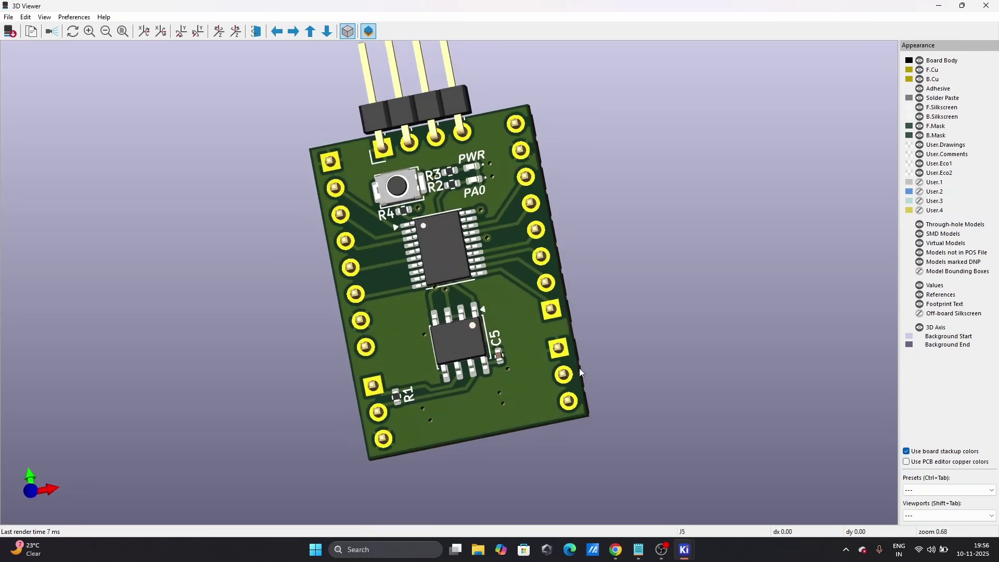
pyautogui.click(984, 5)
# - Examine the component placement and track routing around U1 and U2
pyautogui.scroll(4, 427, 312)
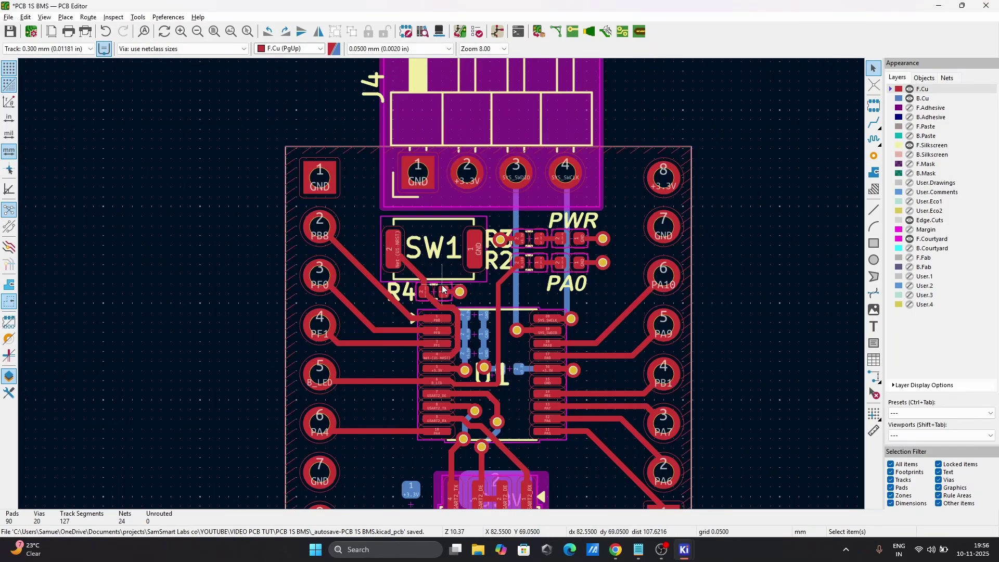
pyautogui.scroll(-4, 442, 284)
pyautogui.scroll(3, 440, 375)
pyautogui.scroll(2, 442, 284)
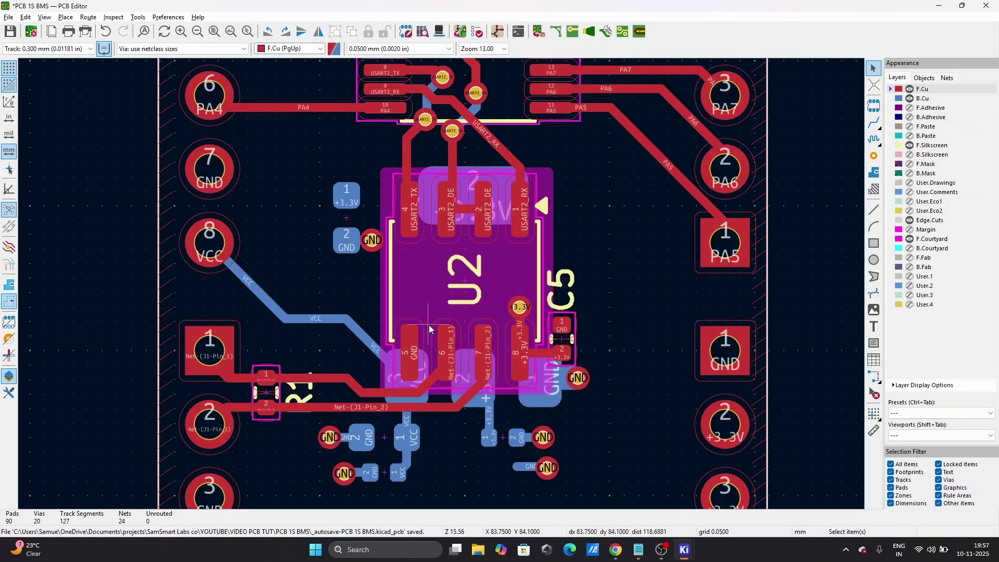
pyautogui.scroll(-4, 448, 207)
pyautogui.scroll(4, 451, 133)
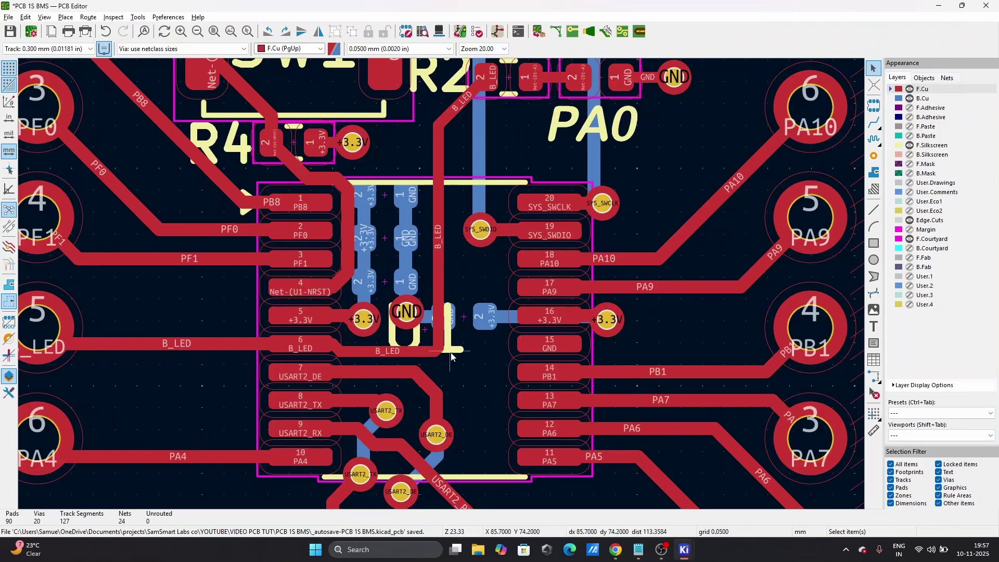
pyautogui.scroll(-1, 451, 357)
pyautogui.scroll(-2, 596, 333)
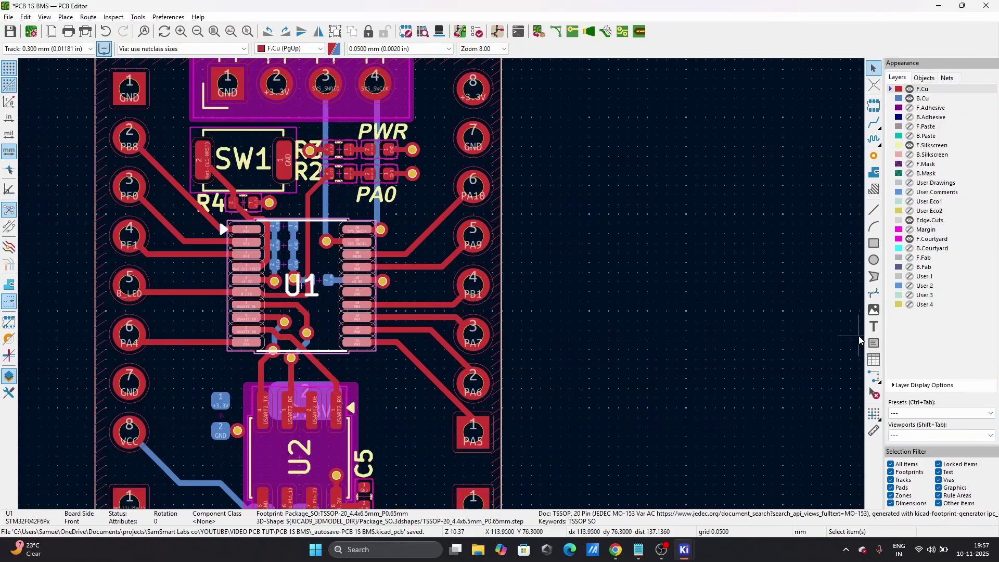
pyautogui.click(876, 327)
pyautogui.click(396, 373)
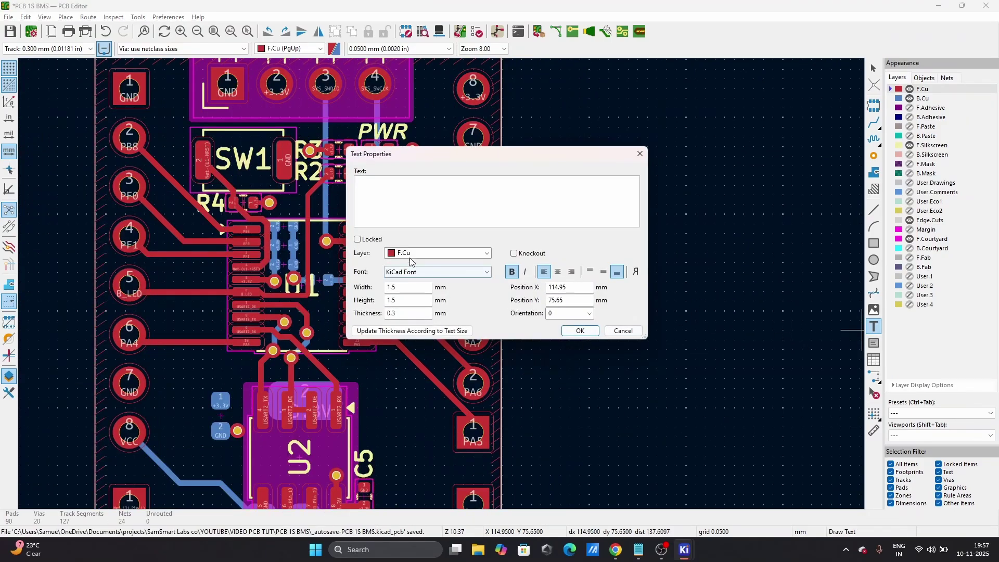
pyautogui.click(628, 333)
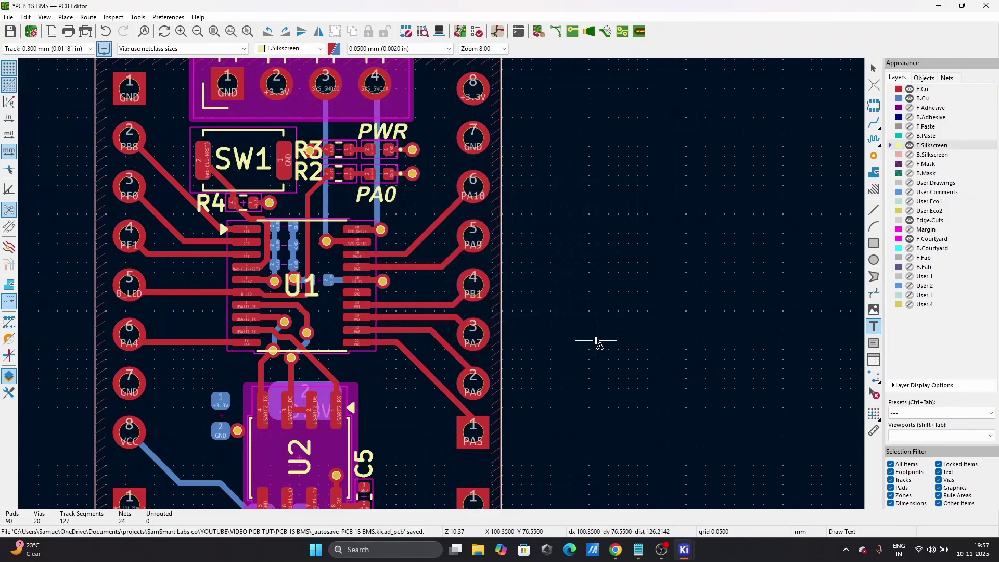
# - Create the text "SSL NODE" on F.Silkscreen in italic Arial Rounded MT Bold, 0.8 mm wide and high
pyautogui.click(563, 334)
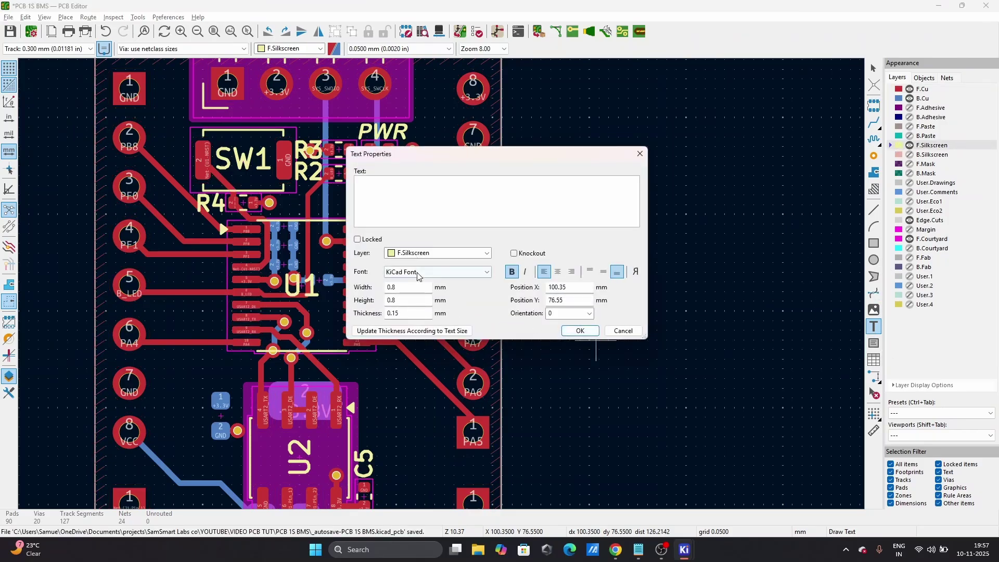
pyautogui.click(418, 273)
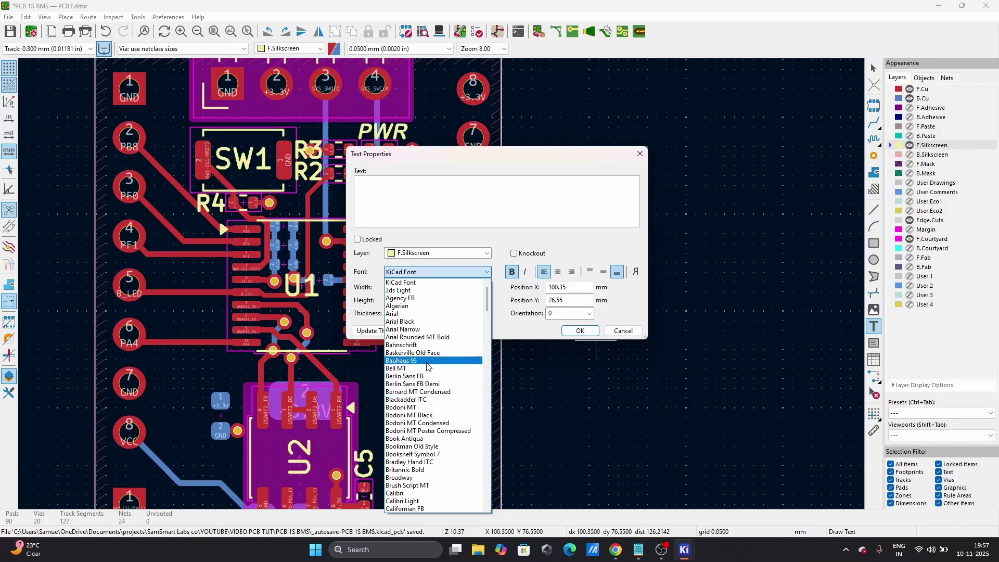
pyautogui.click(439, 337)
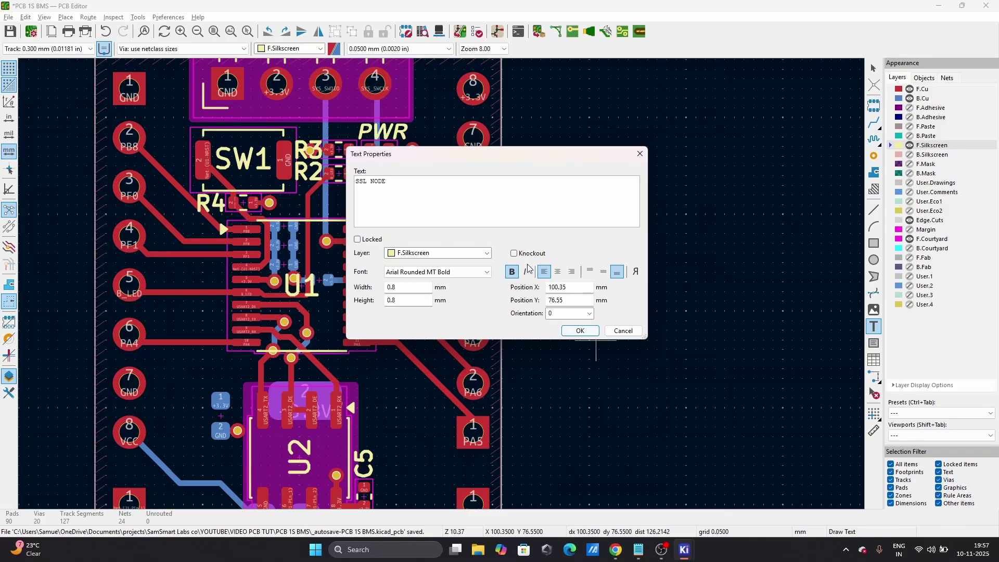
pyautogui.click(587, 331)
# - Place the "SSL NODE" text centred just above the board's lower edge, between the two pin-3 pads
pyautogui.scroll(-2, 385, 432)
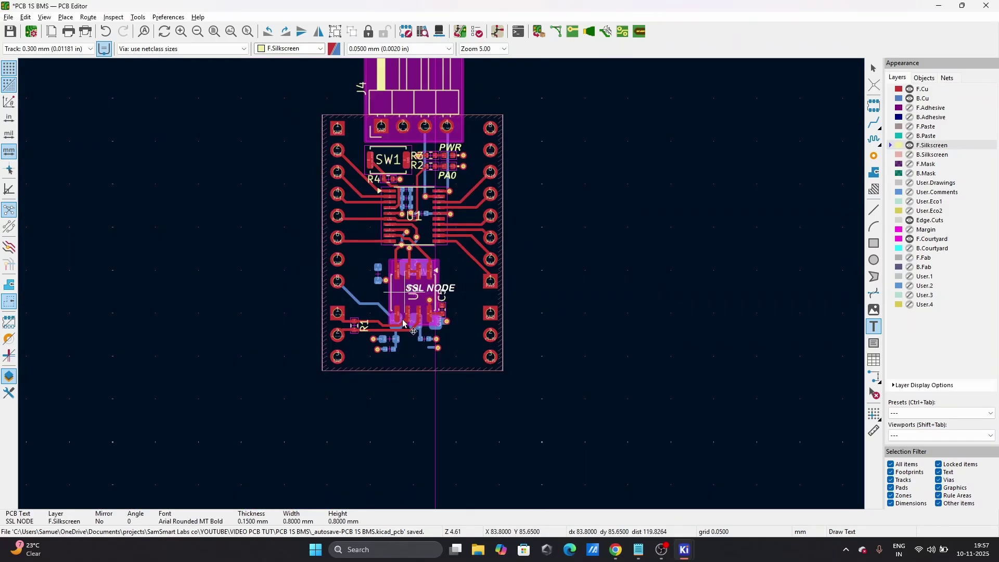
pyautogui.scroll(2, 403, 334)
pyautogui.scroll(2, 432, 315)
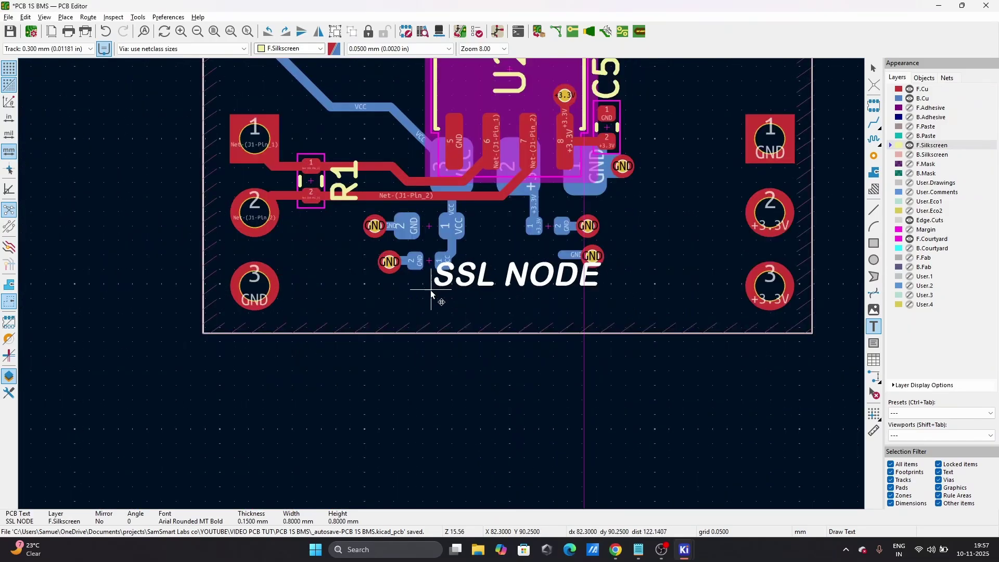
pyautogui.click(427, 323)
pyautogui.click(512, 302)
pyautogui.press('Escape')
pyautogui.press('Escape')
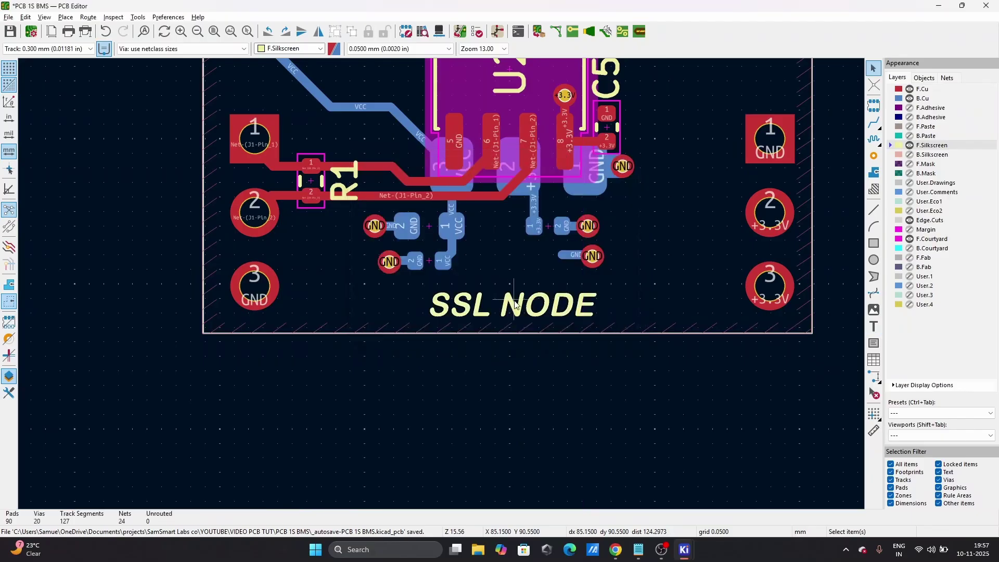
# - Change the "SSL NODE" silkscreen text to "SSL NODE MINE" and shift it so it sits roughly mid-board above the lower edge
pyautogui.doubleClick(521, 303)
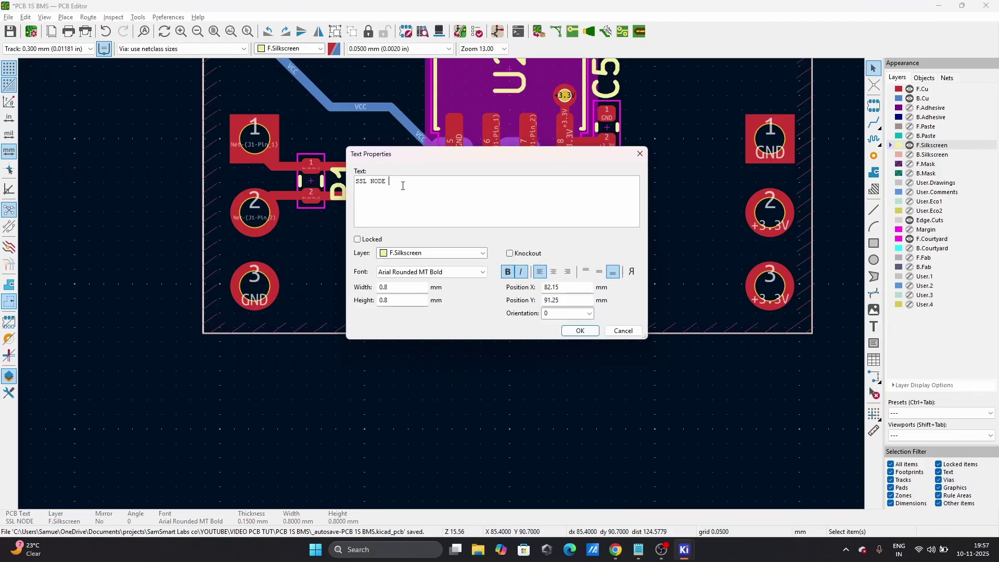
pyautogui.click(571, 334)
pyautogui.moveTo(522, 315); pyautogui.dragTo(371, 321)
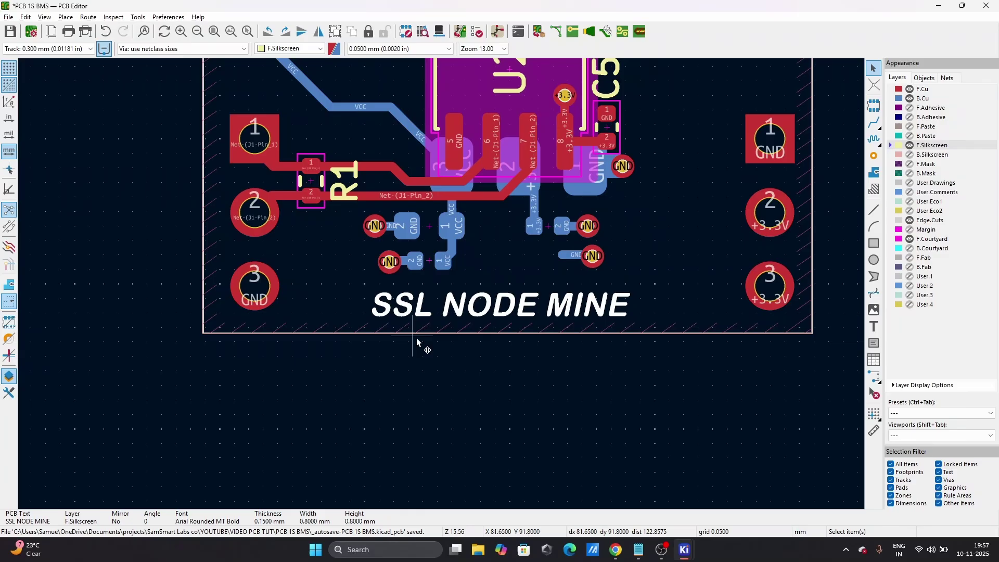
# - Align the board-name text with the board outline's horizontal centre
pyautogui.click(466, 333)
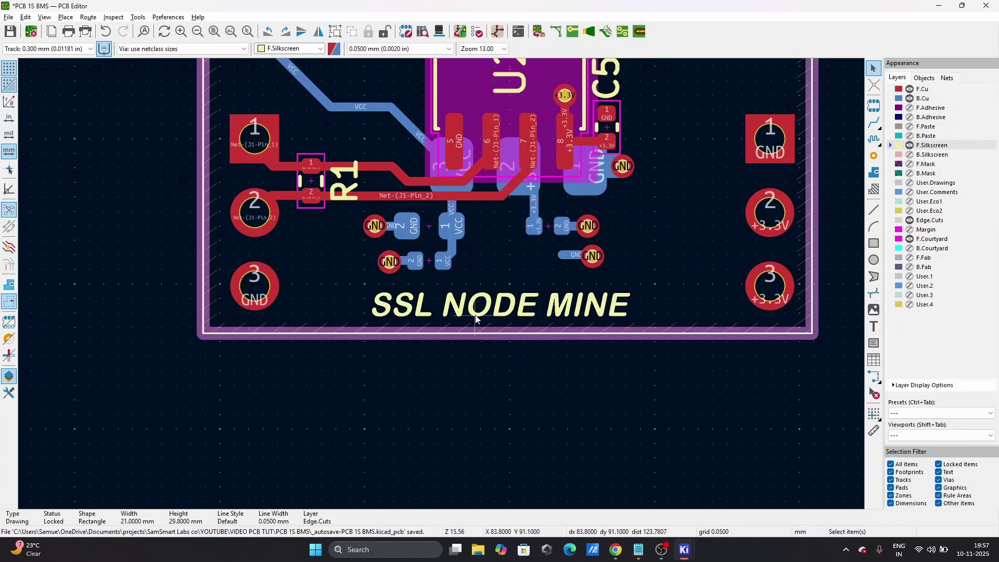
pyautogui.click(476, 319)
pyautogui.rightClick(486, 334)
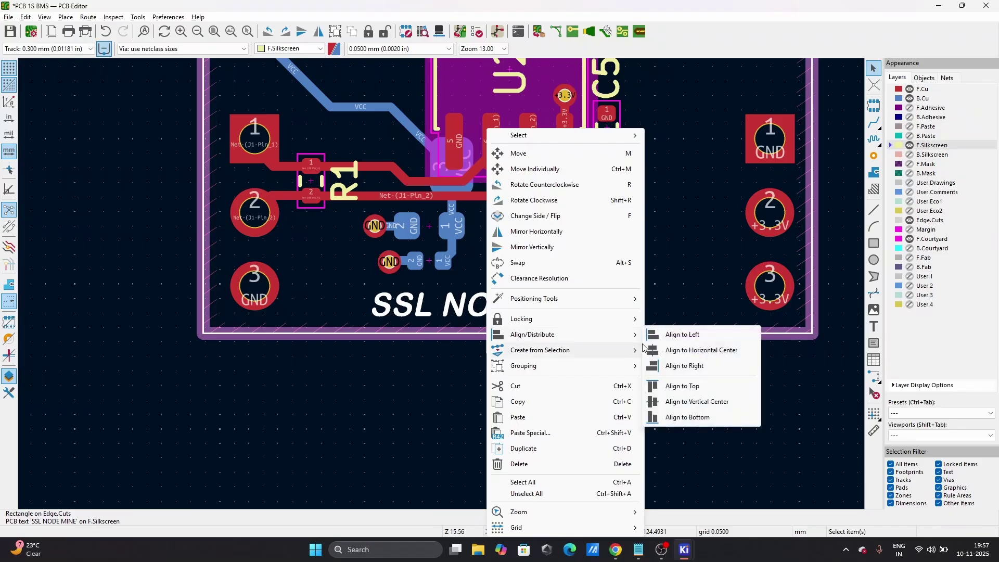
pyautogui.click(669, 349)
pyautogui.scroll(-5, 520, 350)
pyautogui.scroll(5, 443, 250)
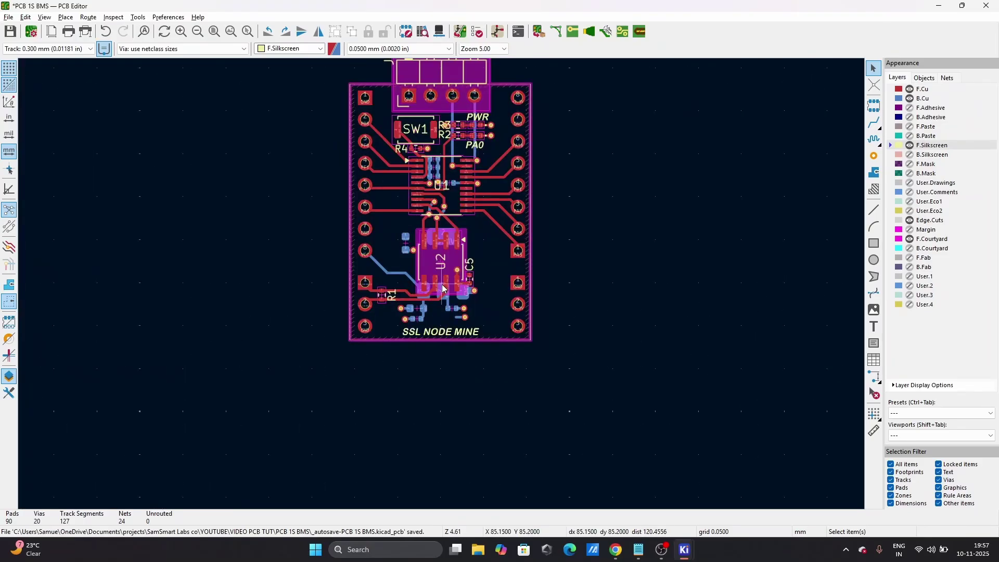
# - Correct the board-name silkscreen text to "SSL NODE MINI"
pyautogui.doubleClick(477, 354)
pyautogui.click(417, 182)
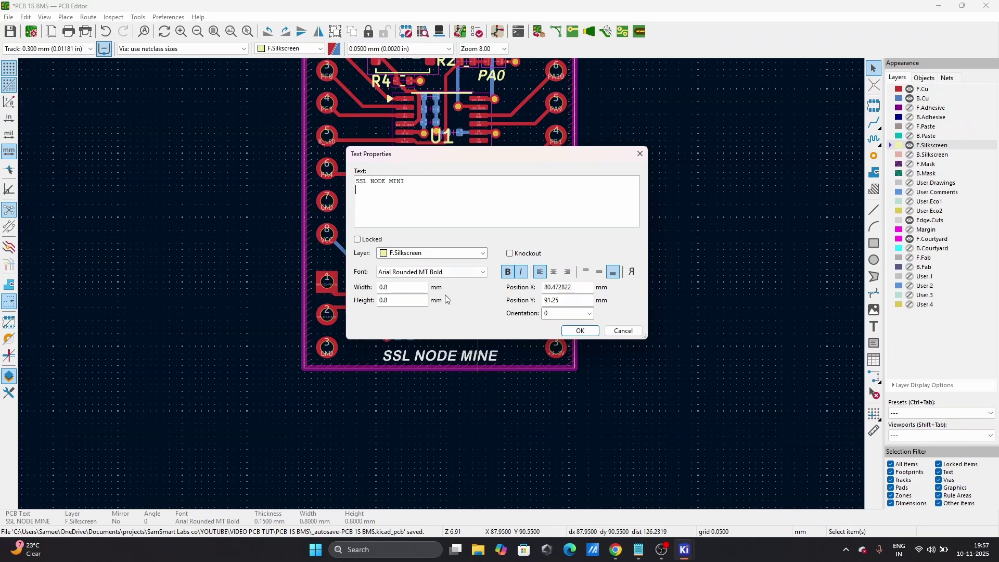
pyautogui.click(579, 331)
pyautogui.scroll(-3, 510, 439)
pyautogui.scroll(5, 444, 276)
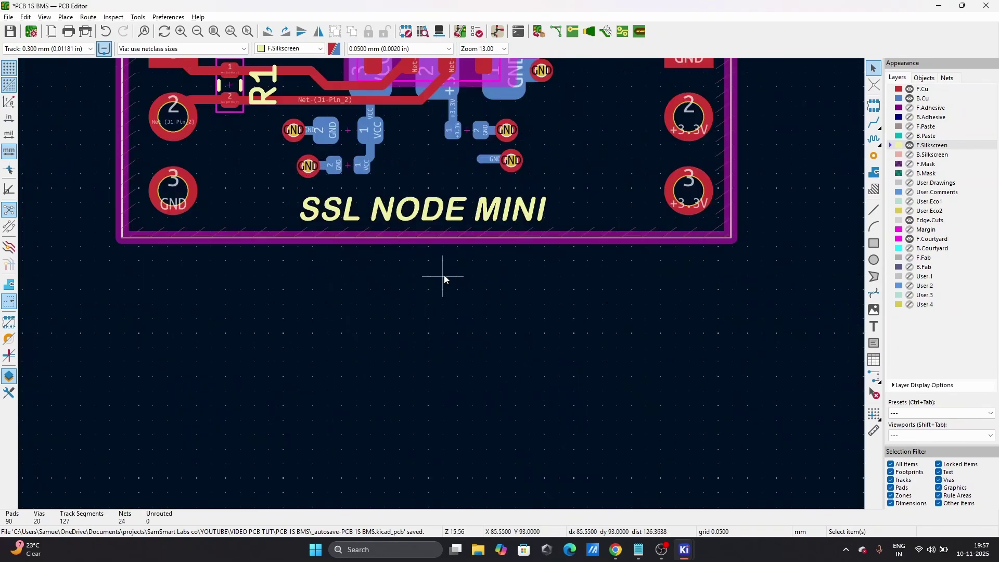
pyautogui.scroll(-4, 442, 281)
# - Duplicate the "PA0" silkscreen label, rotate the copy 90 degrees and place it between header pin PB8 and SW1
pyautogui.scroll(3, 474, 211)
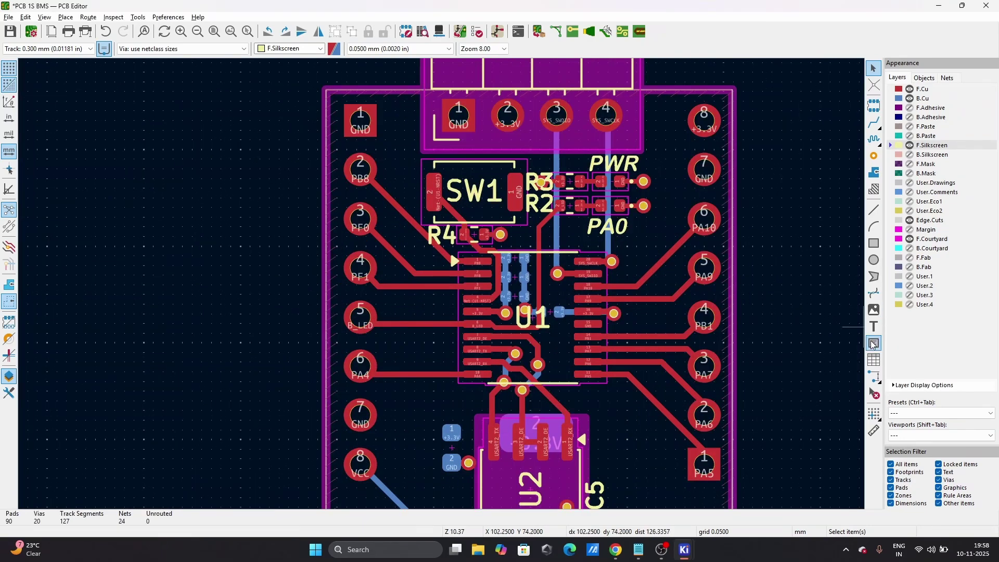
pyautogui.click(609, 231)
pyautogui.hotkey('ctrl', 'c')
pyautogui.hotkey('ctrl', 'v')
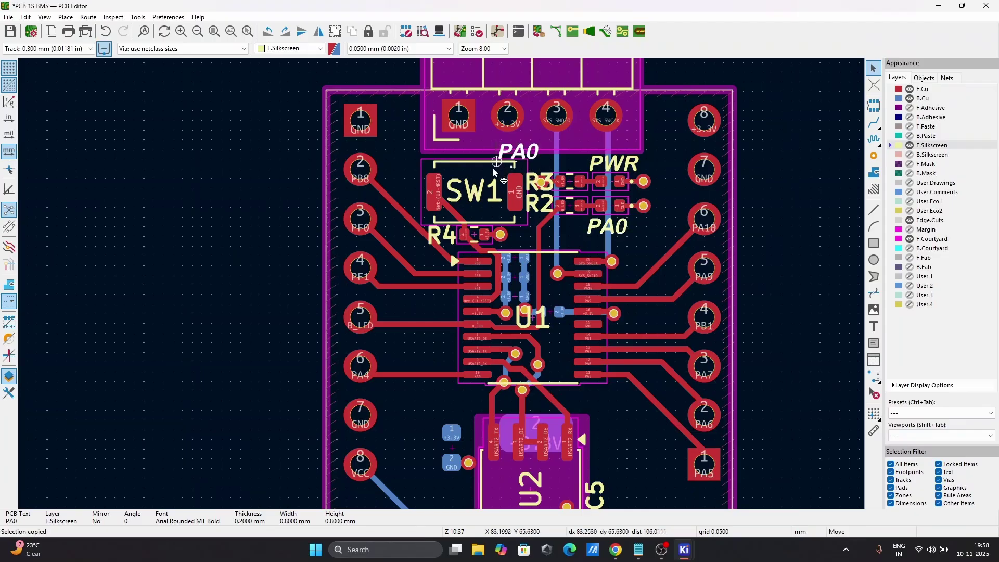
pyautogui.scroll(5, 385, 206)
pyautogui.press('r')
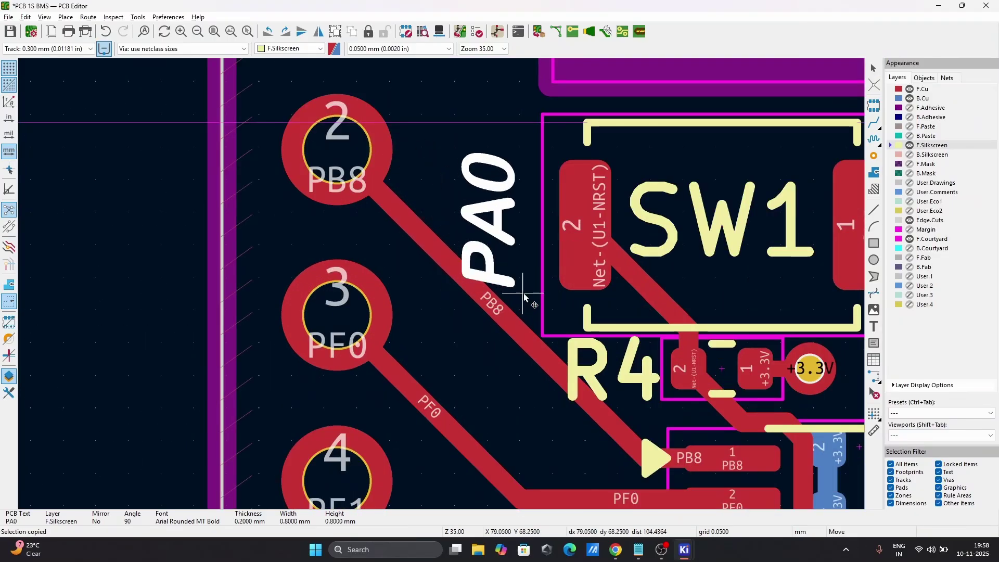
pyautogui.click(523, 301)
# - Change the rotated label's text to "RST" and move it right beside SW1's pad 2
pyautogui.press('e')
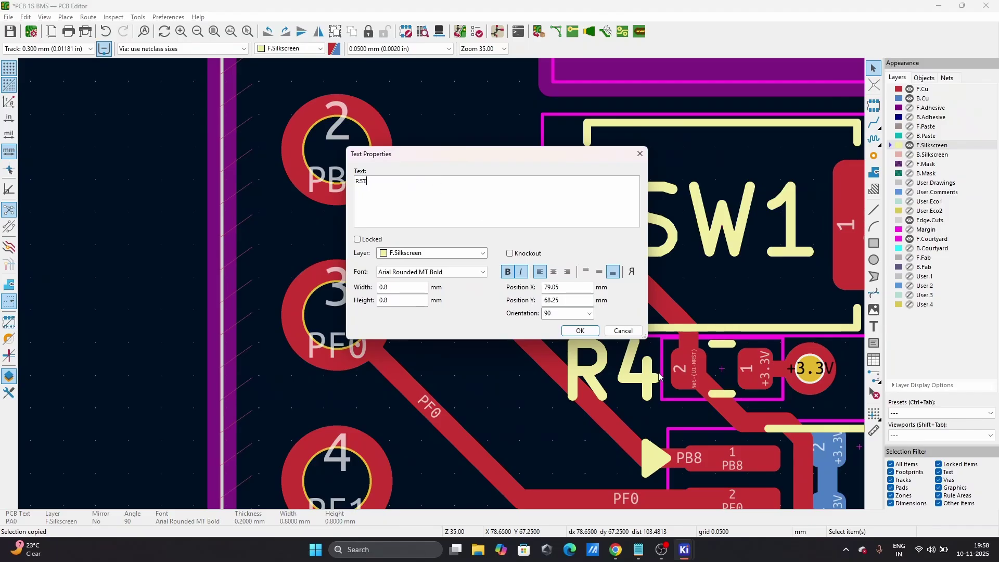
pyautogui.click(580, 331)
pyautogui.press('m')
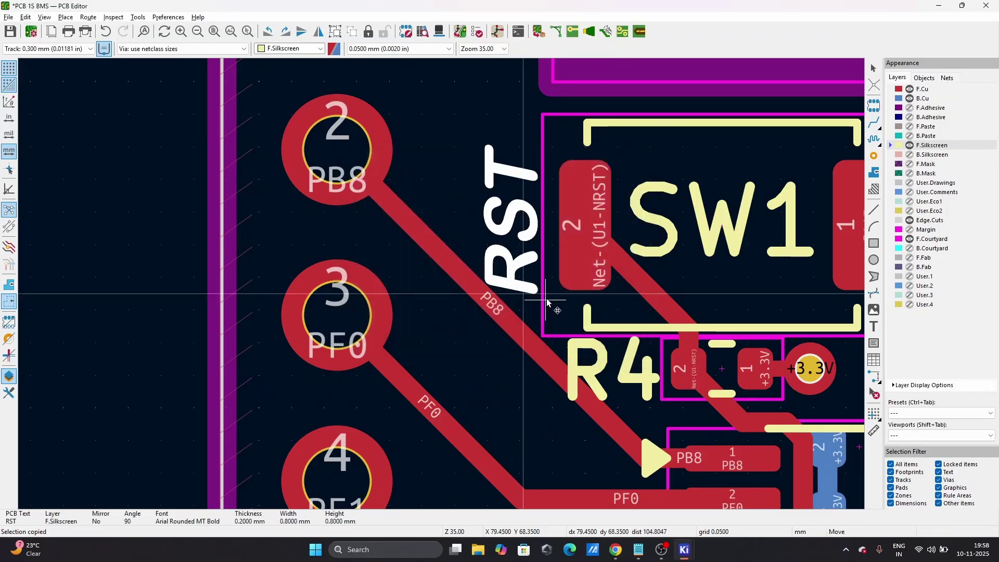
pyautogui.click(546, 301)
pyautogui.scroll(-5, 425, 281)
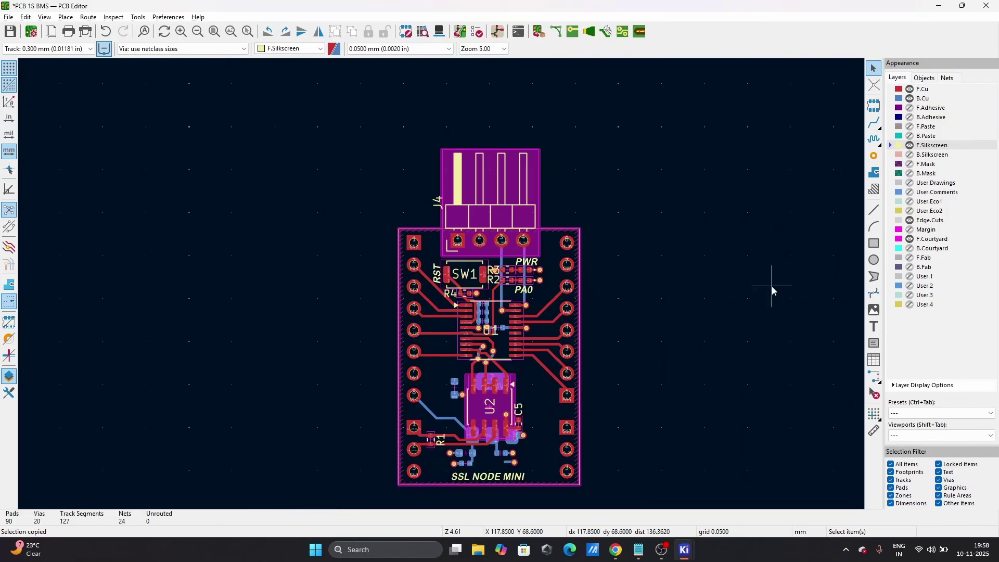
# - Place the "ssl 12x12" logo footprint from the LOGO SSS library outside the board and delete its reference text
pyautogui.click(874, 105)
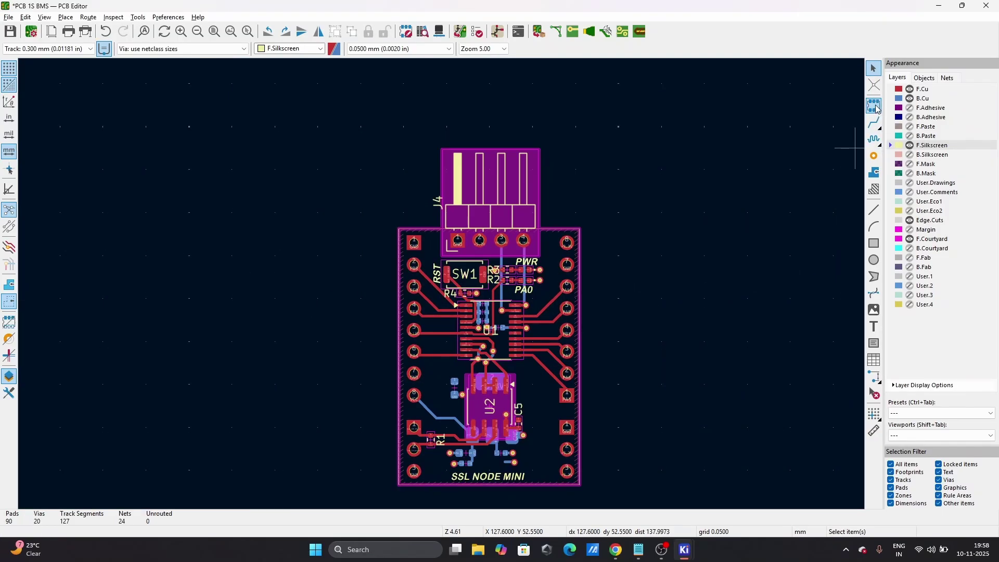
pyautogui.click(242, 180)
pyautogui.write('SS')
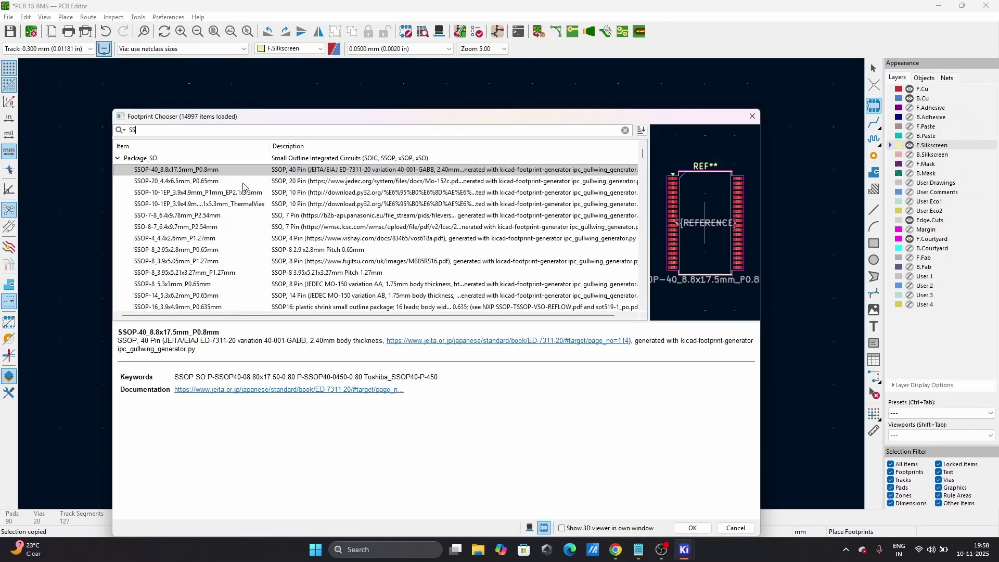
pyautogui.write('L')
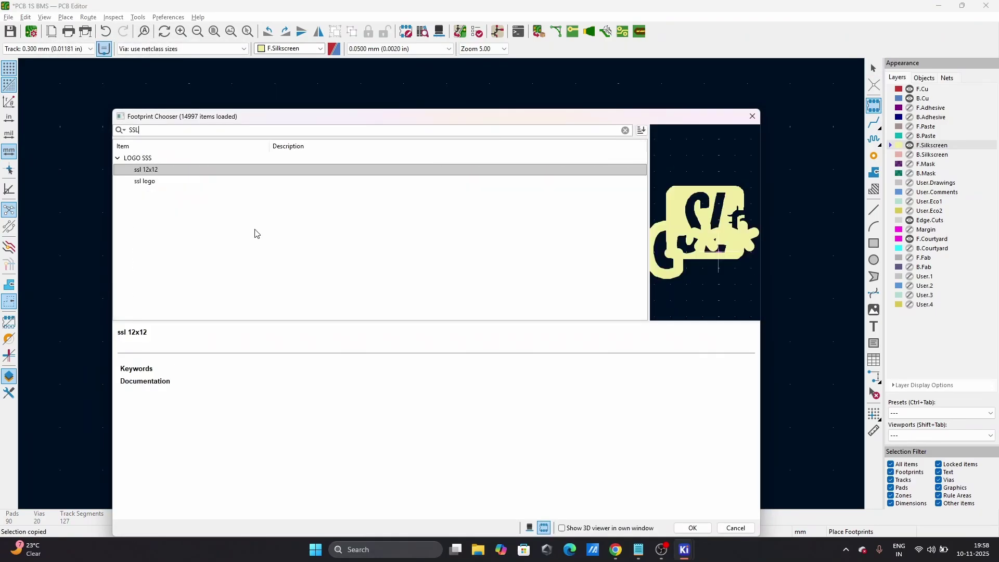
pyautogui.click(161, 182)
pyautogui.press('Up')
pyautogui.click(692, 529)
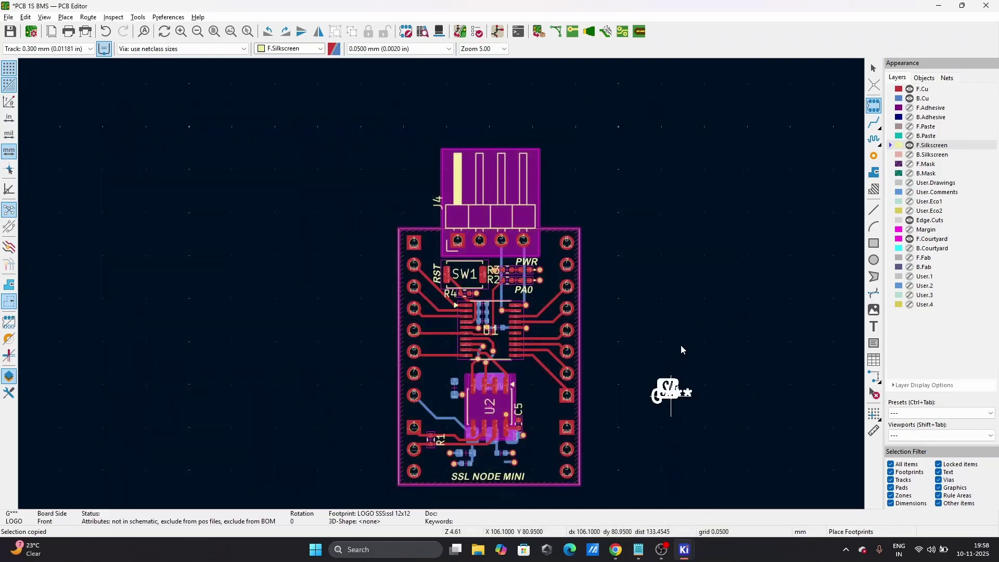
pyautogui.scroll(3, 665, 390)
pyautogui.click(403, 295)
pyautogui.press('Delete')
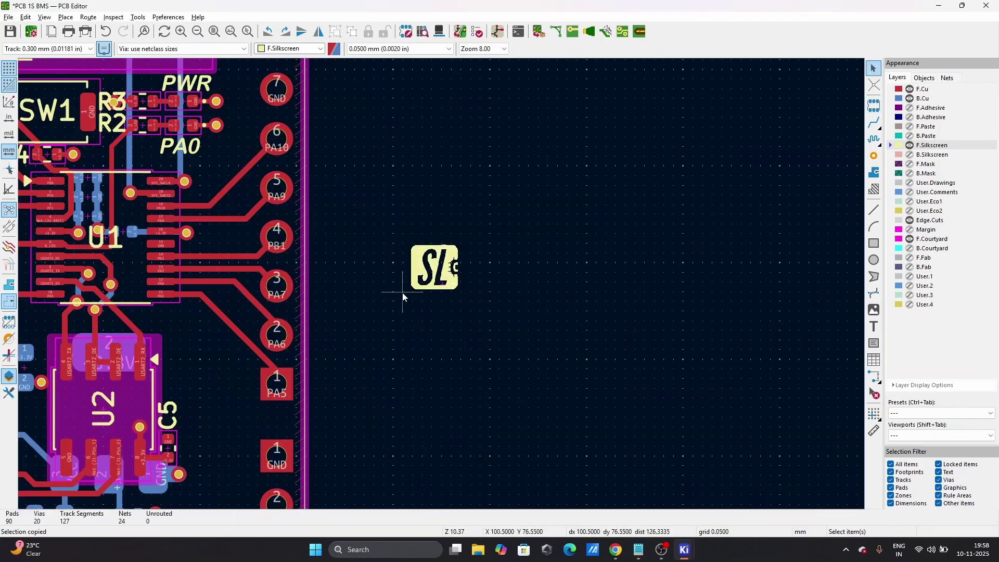
# - Move the SL logo onto the board, just above C5 between U2 and the PA6 header pin
pyautogui.click(424, 284)
pyautogui.press('m')
pyautogui.scroll(-3, 260, 411)
pyautogui.scroll(3, 436, 289)
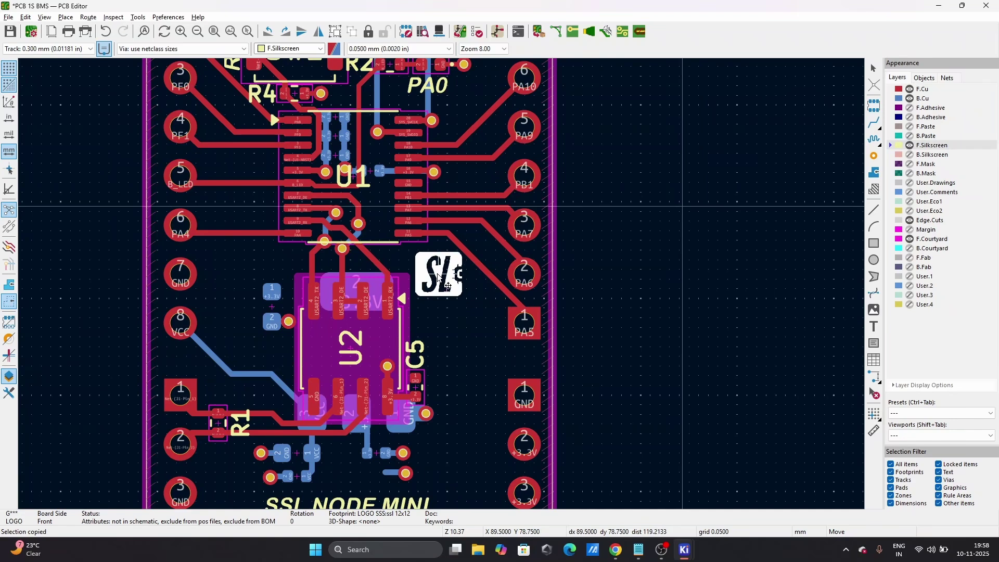
pyautogui.click(435, 269)
pyautogui.scroll(-3, 427, 291)
pyautogui.scroll(-1, 408, 285)
pyautogui.scroll(1, 366, 279)
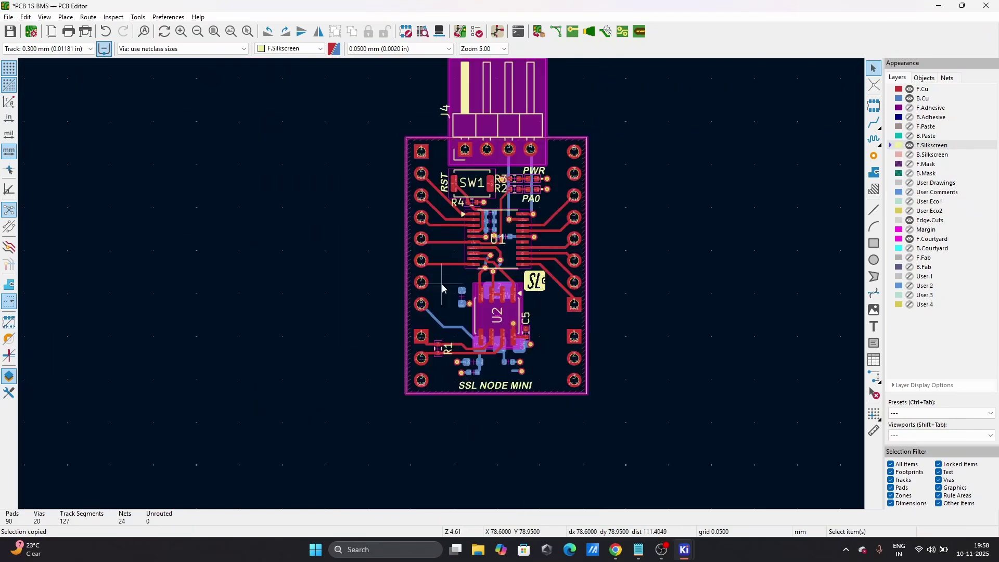
# - Examine the board's silkscreen labels, logo placement and routing from J4 down to the board name
pyautogui.scroll(3, 592, 284)
pyautogui.scroll(-3, 287, 291)
pyautogui.scroll(3, 444, 289)
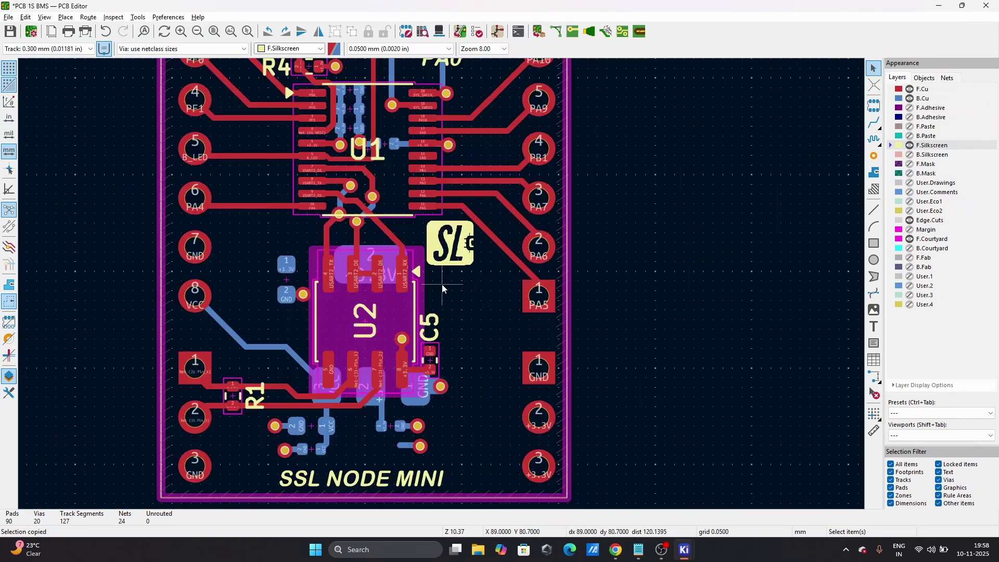
pyautogui.scroll(-2, 442, 284)
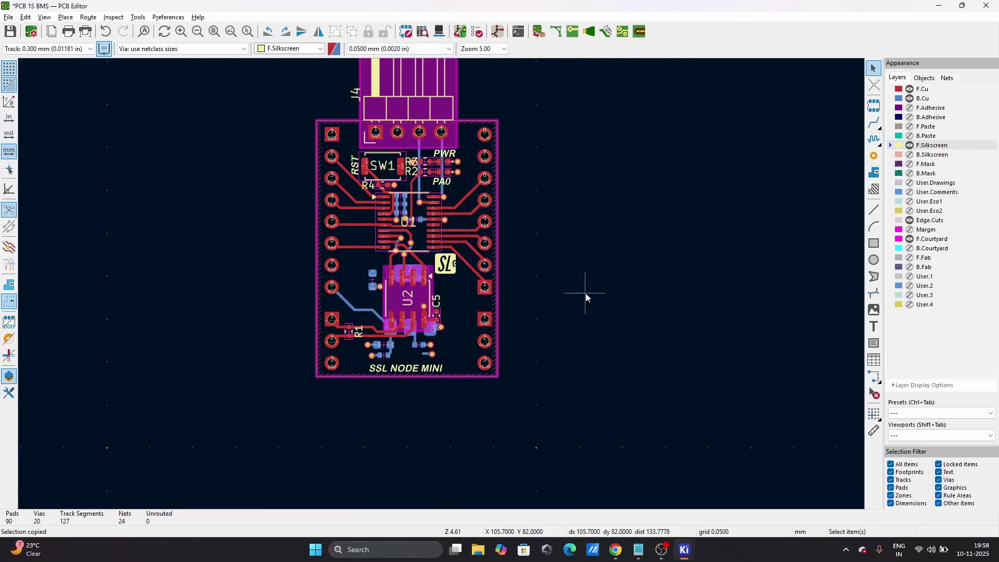
pyautogui.scroll(3, 442, 288)
pyautogui.scroll(-1, 444, 284)
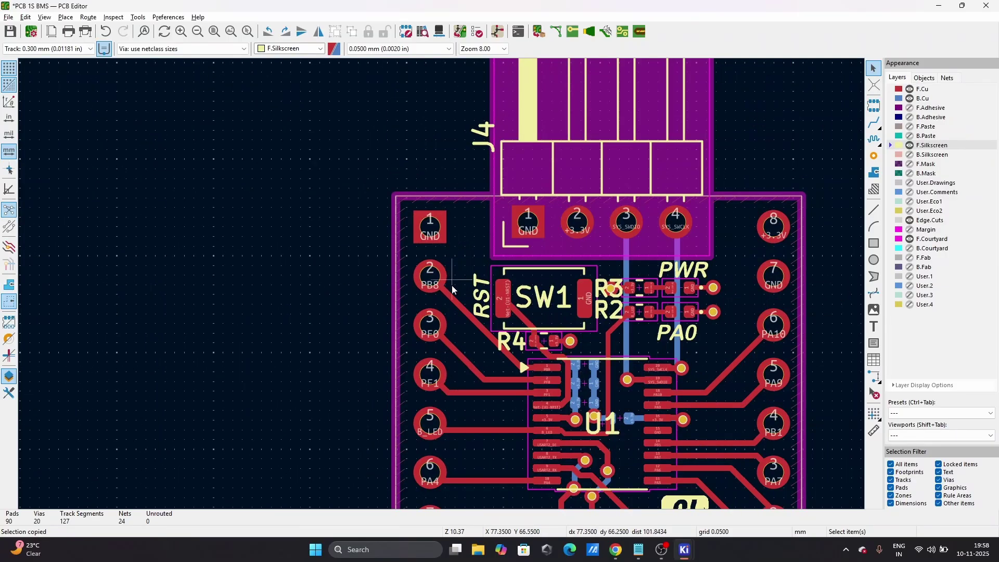
pyautogui.scroll(-4, 452, 286)
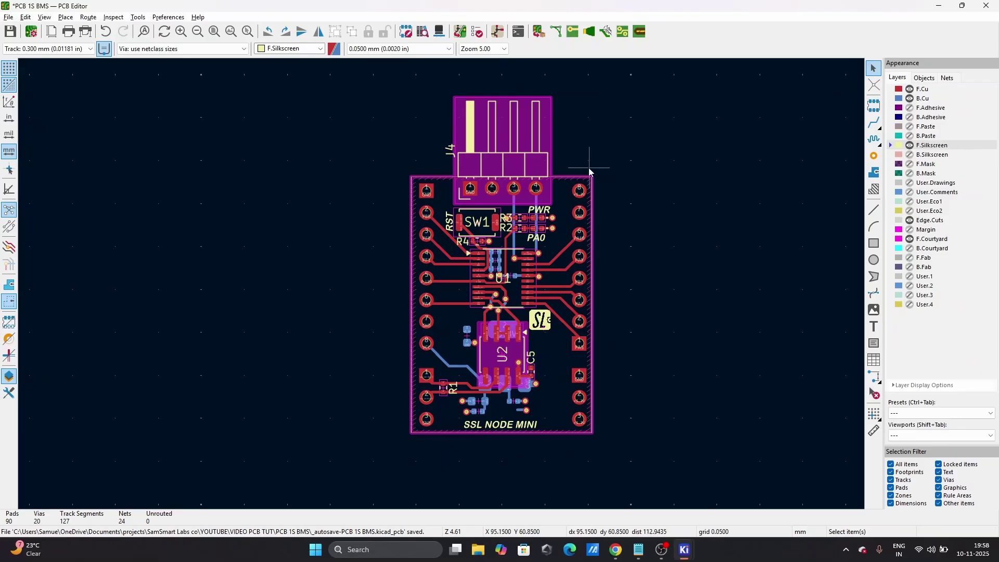
pyautogui.scroll(5, 300, 317)
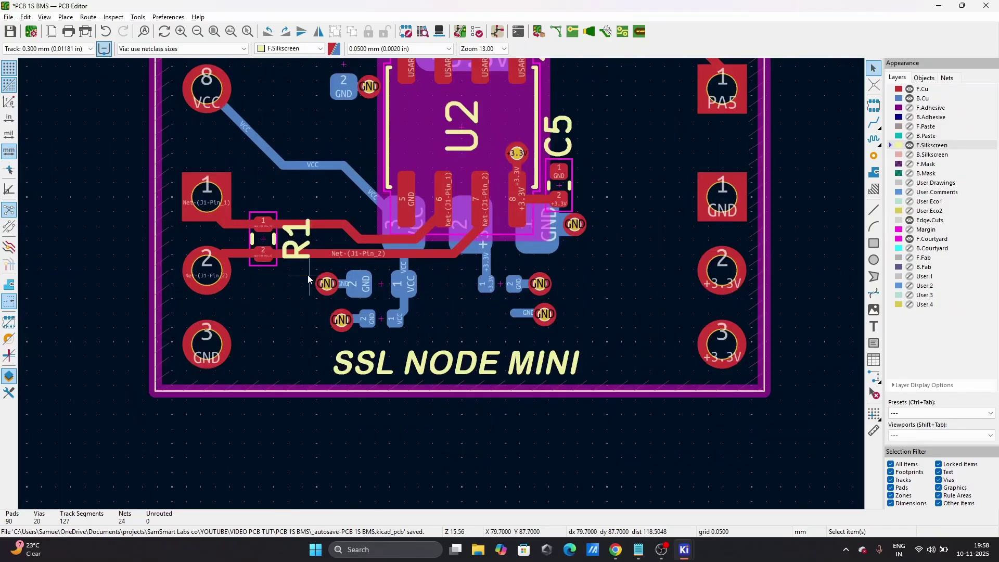
pyautogui.scroll(-5, 299, 212)
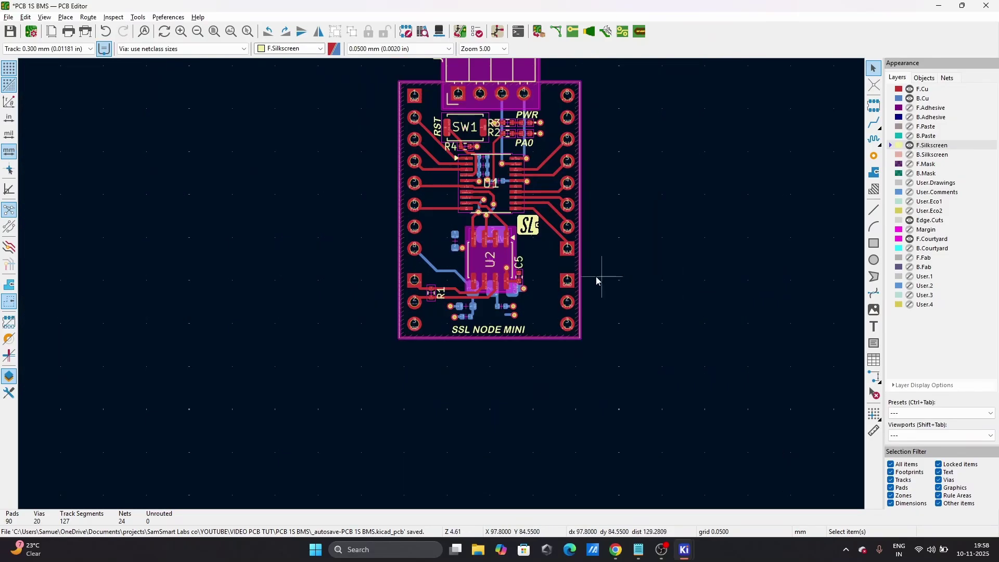
pyautogui.scroll(3, 442, 284)
pyautogui.scroll(-3, 378, 261)
pyautogui.scroll(-3, 329, 241)
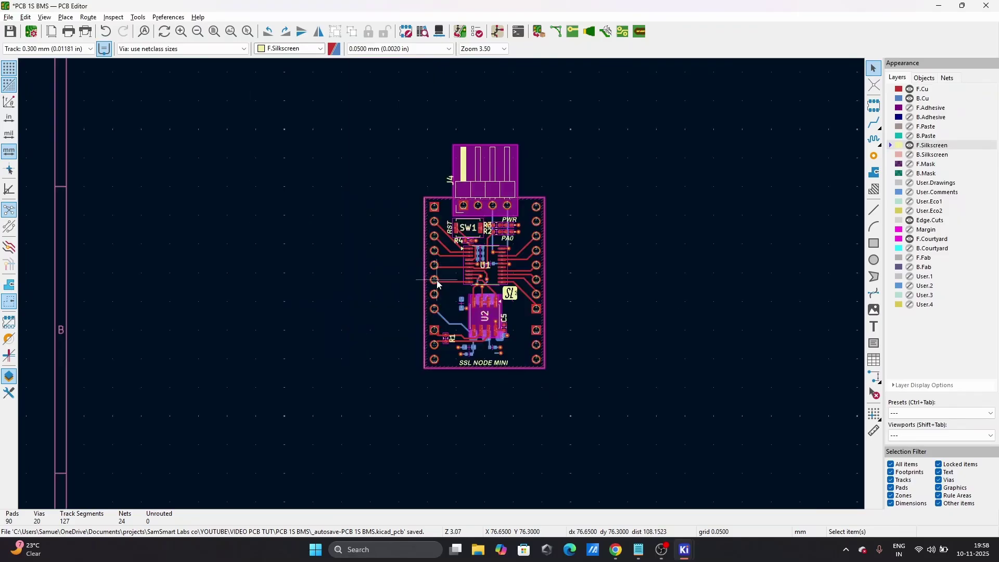
pyautogui.scroll(4, 444, 281)
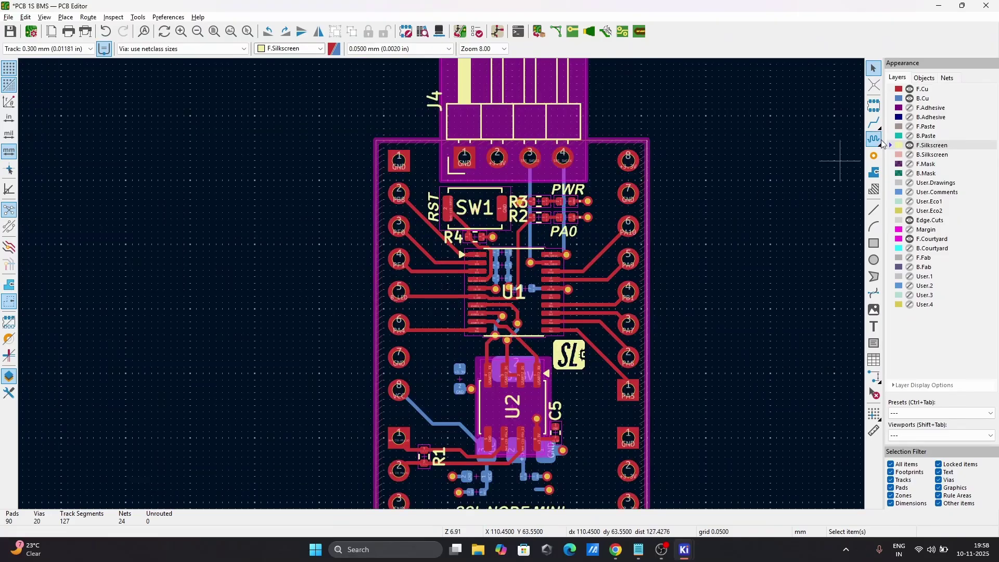
# - Add a GND via in the free area between J4 pin 4 and the +3.3V and GND header pins 8 and 7
pyautogui.click(874, 155)
pyautogui.scroll(4, 624, 178)
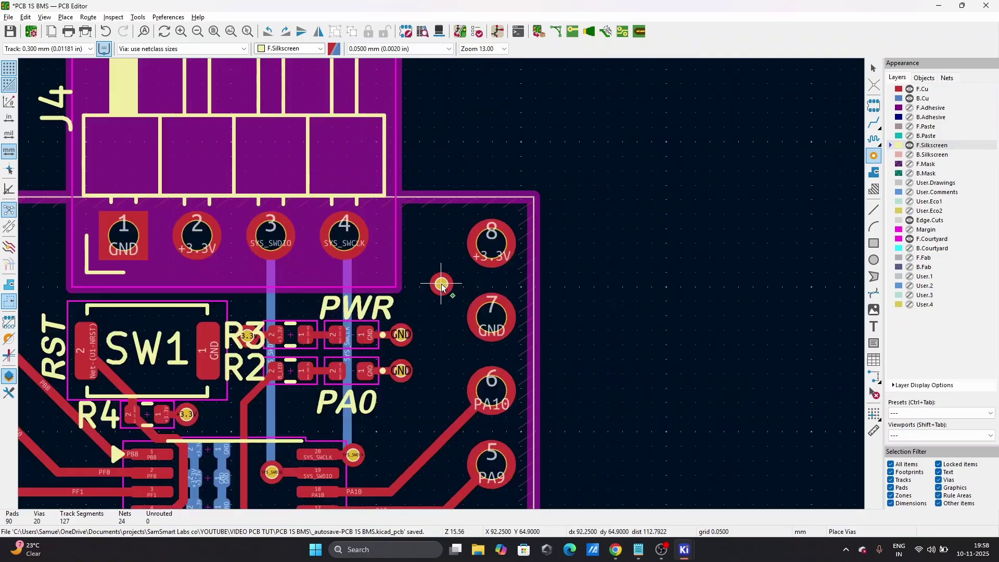
pyautogui.click(437, 276)
pyautogui.press('Escape')
pyautogui.scroll(-4, 440, 289)
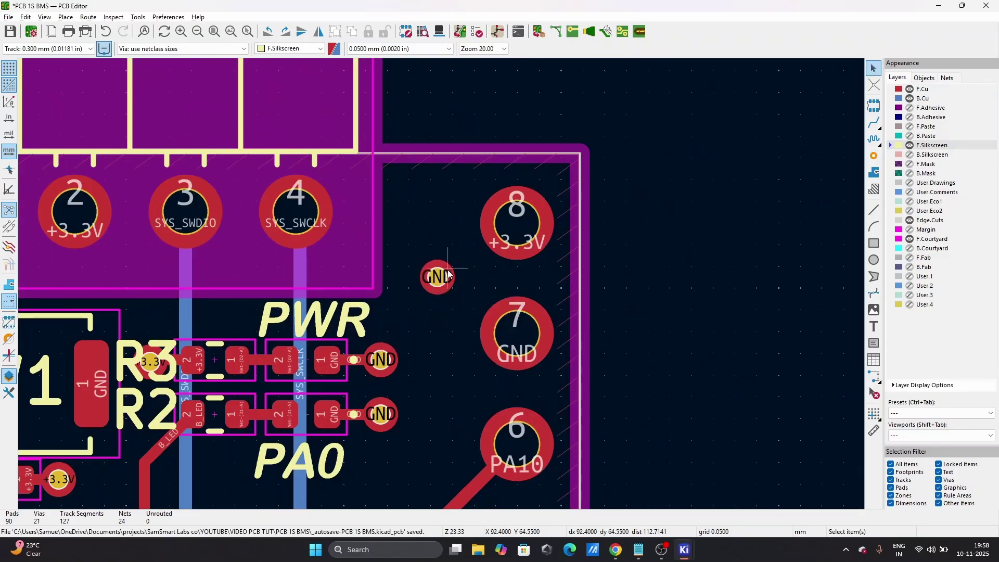
# - Copy the new GND via into the gap between the GND header pin 1 and J4, above the RST label
pyautogui.click(439, 284)
pyautogui.hotkey('ctrl', 'c')
pyautogui.scroll(-1, 441, 286)
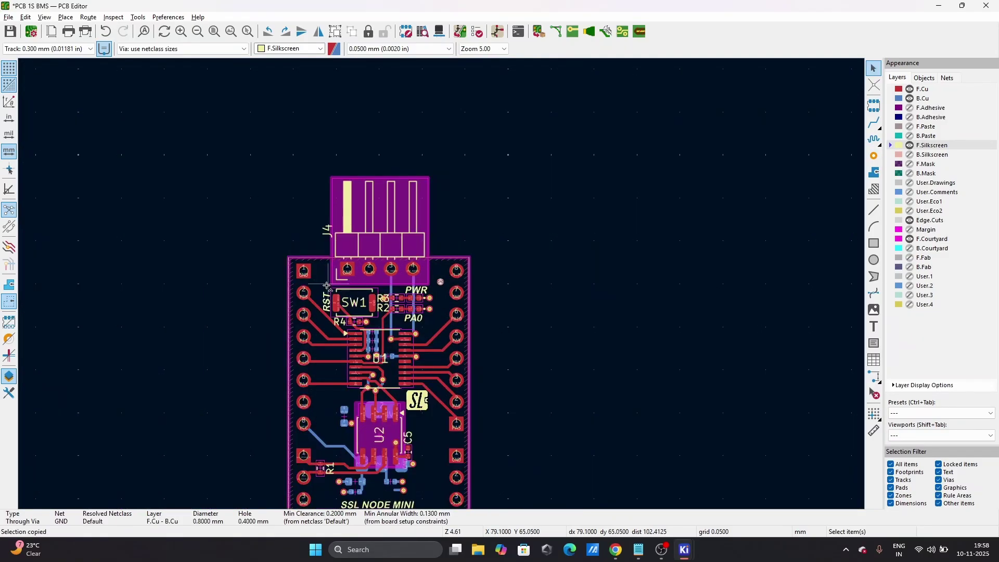
pyautogui.hotkey('ctrl', 'v')
pyautogui.scroll(4, 319, 286)
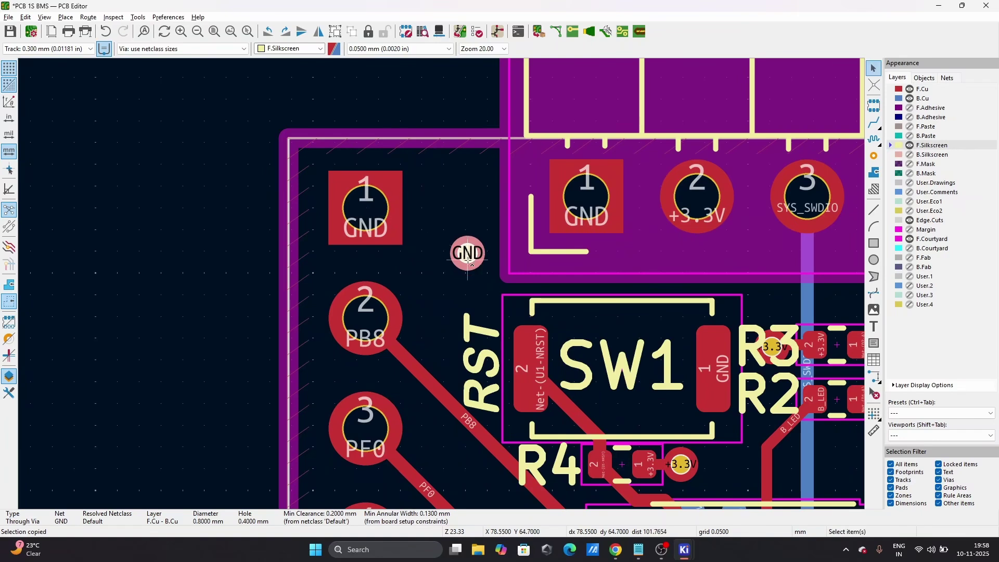
# - Paste two GND vias between the header and U1, one between the B_LED and PA4 tracks and one between PF1 and B_LED
pyautogui.scroll(-8, 458, 268)
pyautogui.scroll(6, 443, 285)
pyautogui.click(442, 284)
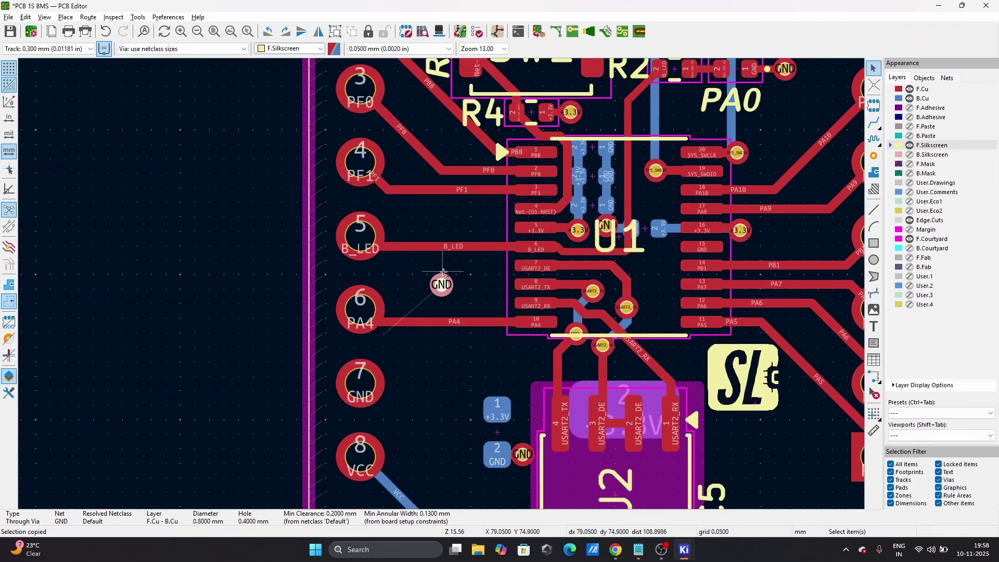
pyautogui.hotkey('ctrl', 'v')
pyautogui.click(442, 216)
# - Paste two GND vias beside U2, one between C5 and the PA5 header pin, one between header pin 7 and the +3.3V/GND capacitor
pyautogui.hotkey('ctrl', 'v')
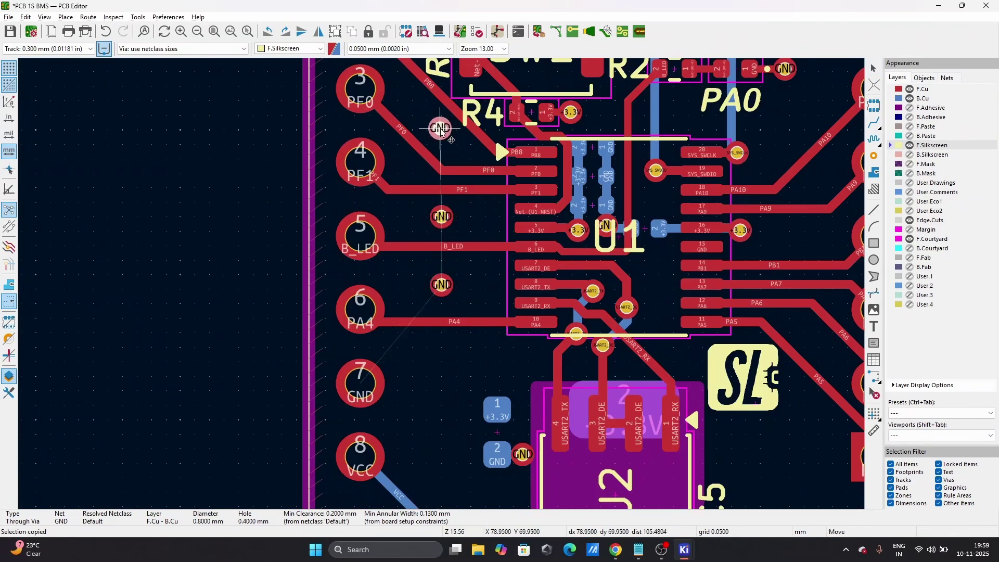
pyautogui.scroll(-3, 542, 228)
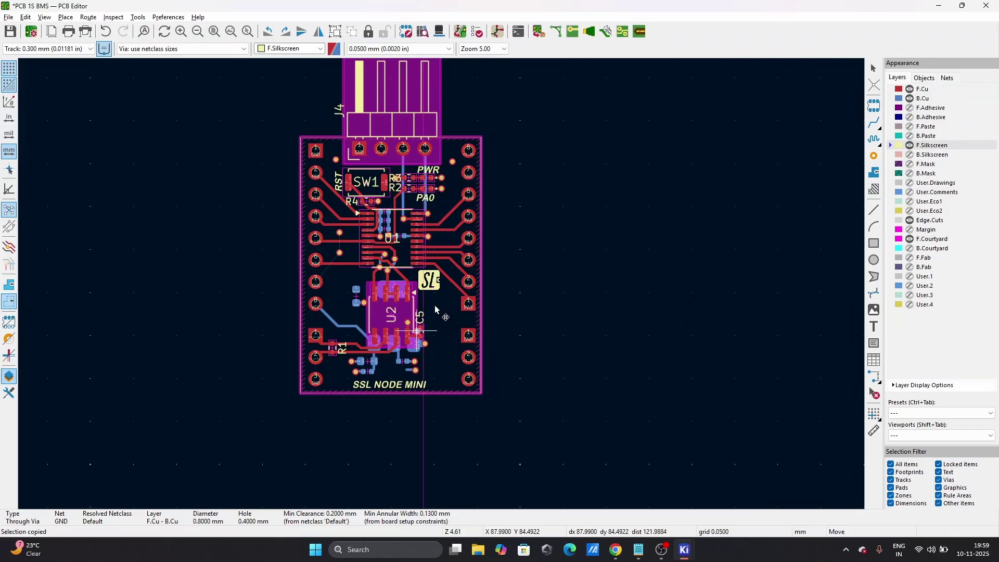
pyautogui.click(446, 310)
pyautogui.hotkey('ctrl', 'v')
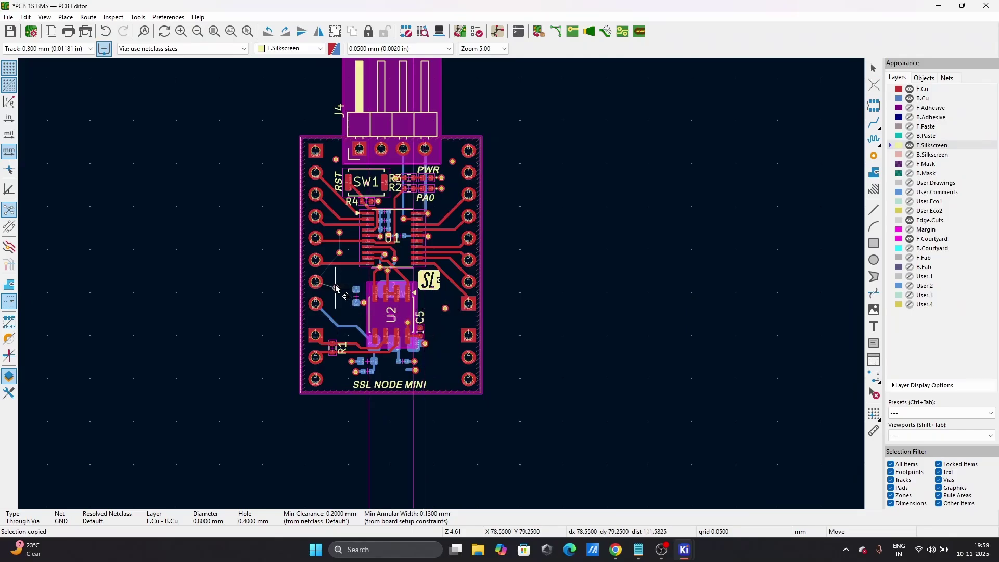
pyautogui.click(337, 291)
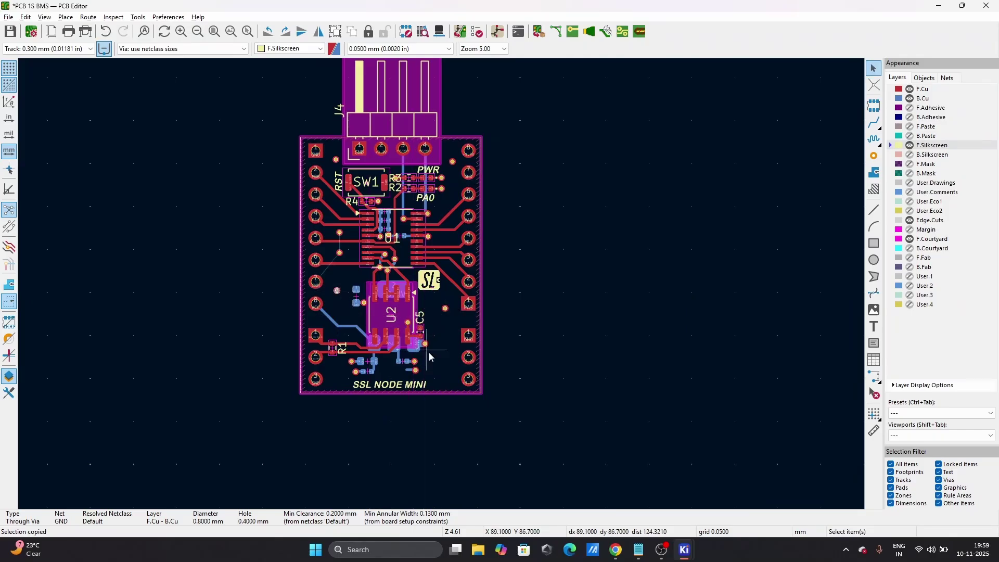
# - Paste two GND vias near the board name, one inside the +3.3V pin of the three-pin header, one below R1 beside GND pin 3
pyautogui.hotkey('ctrl', 'v')
pyautogui.click(446, 367)
pyautogui.hotkey('ctrl', 'v')
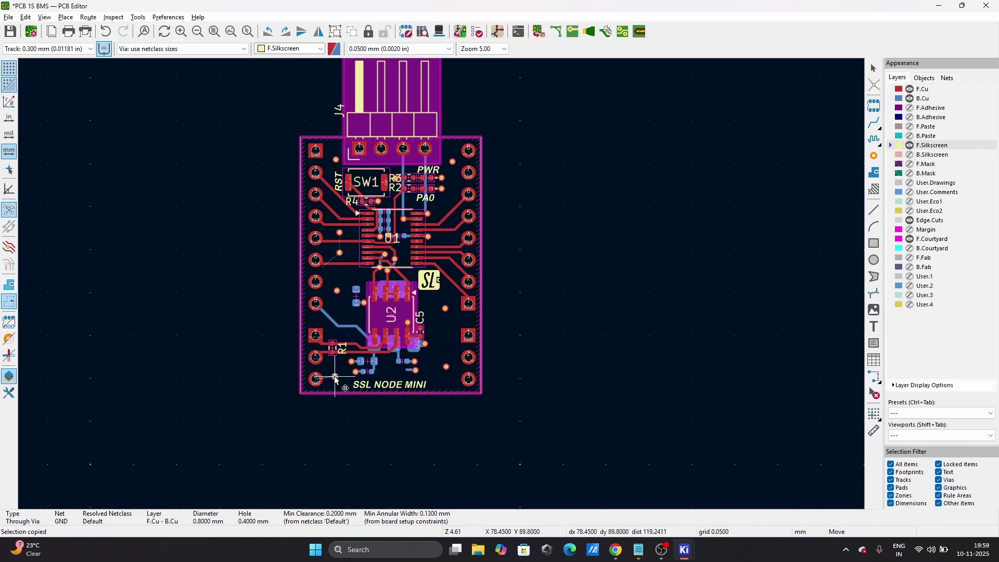
pyautogui.click(334, 375)
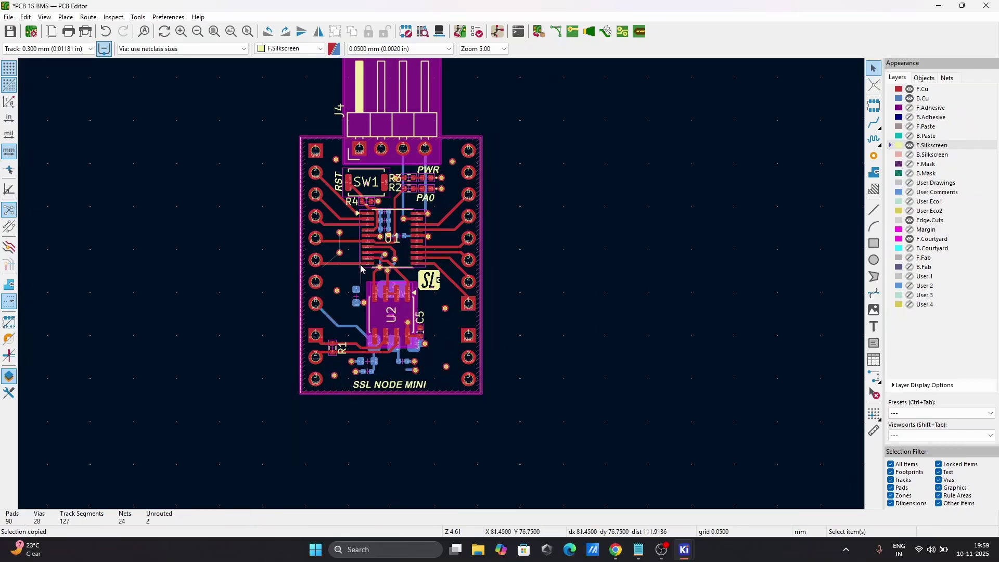
# - Delete the two GND vias next to the B_LED track between the header and U1
pyautogui.scroll(5, 363, 269)
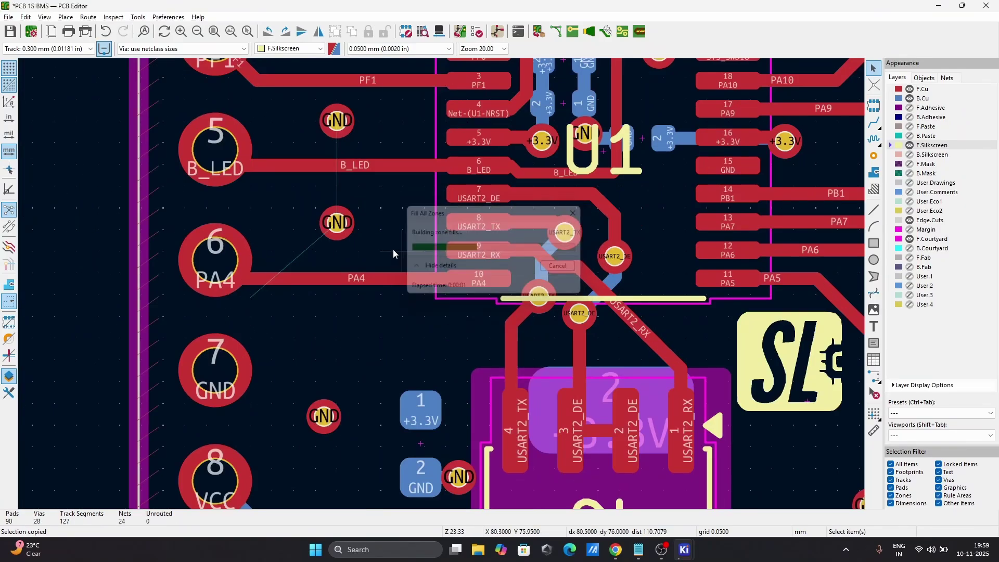
pyautogui.click(330, 234)
pyautogui.press('Delete')
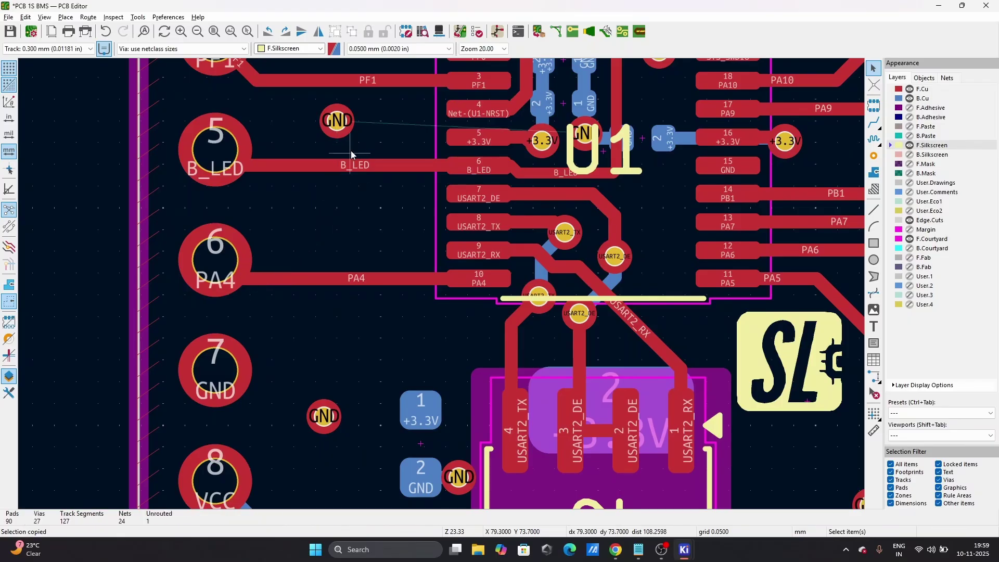
pyautogui.press('Escape')
pyautogui.scroll(-3, 442, 284)
pyautogui.scroll(2, 441, 284)
pyautogui.scroll(-1, 442, 285)
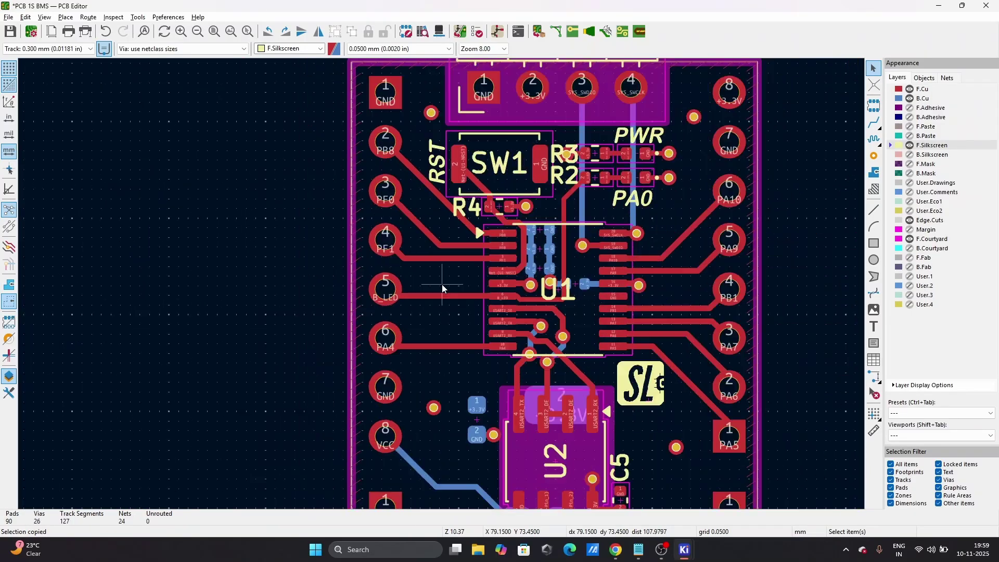
# - Refill all copper zones and inspect the board's underside in the 3D viewer
pyautogui.press('b')
pyautogui.scroll(-1, 486, 264)
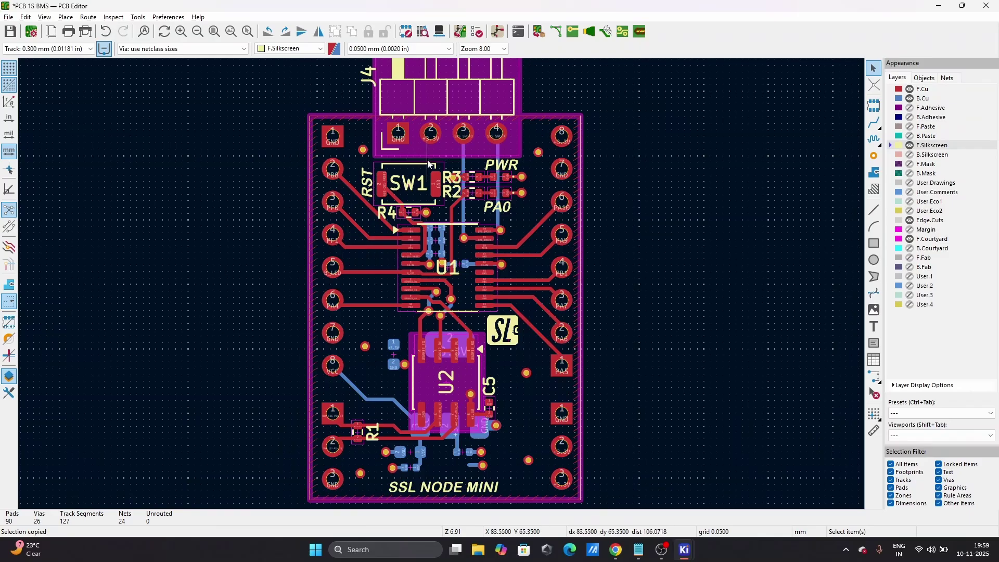
pyautogui.hotkey('alt', '3')
pyautogui.moveTo(494, 398); pyautogui.dragTo(566, 405)
pyautogui.moveTo(213, 324); pyautogui.dragTo(728, 314)
pyautogui.moveTo(377, 313); pyautogui.dragTo(815, 251)
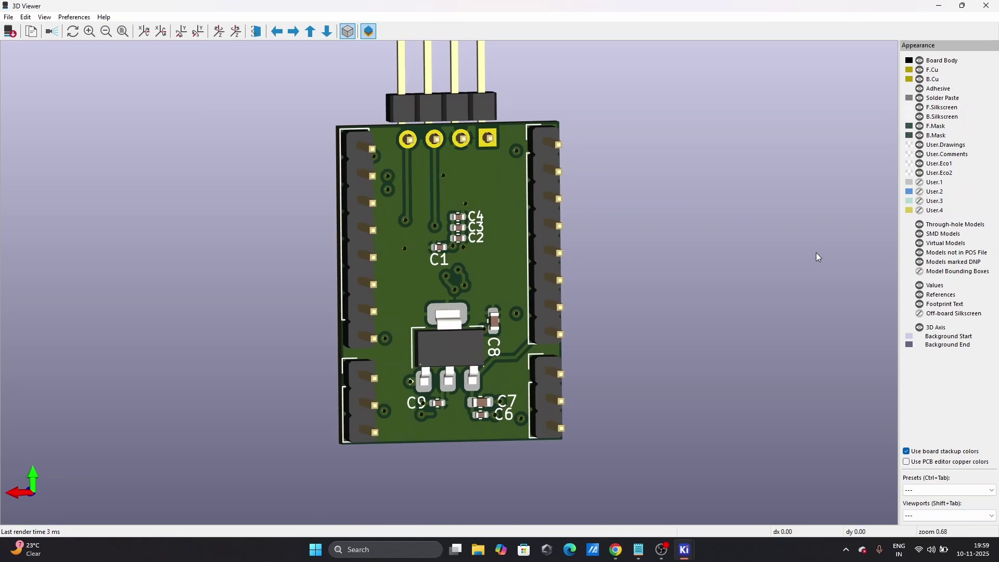
pyautogui.click(938, 6)
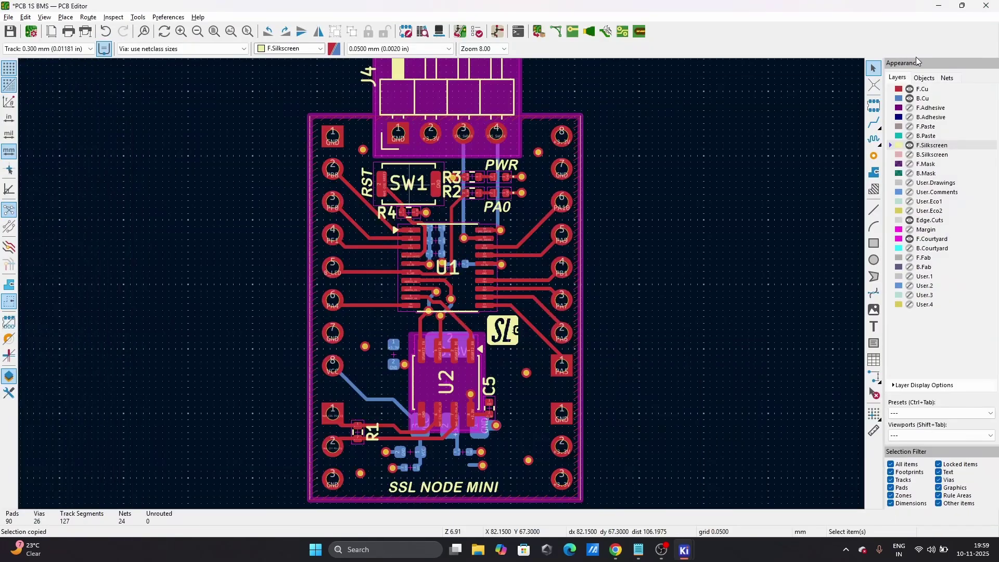
# - Show the B.Silkscreen layer and hide F.Silkscreen to work on the back-side reference labels
pyautogui.click(909, 154)
pyautogui.click(909, 146)
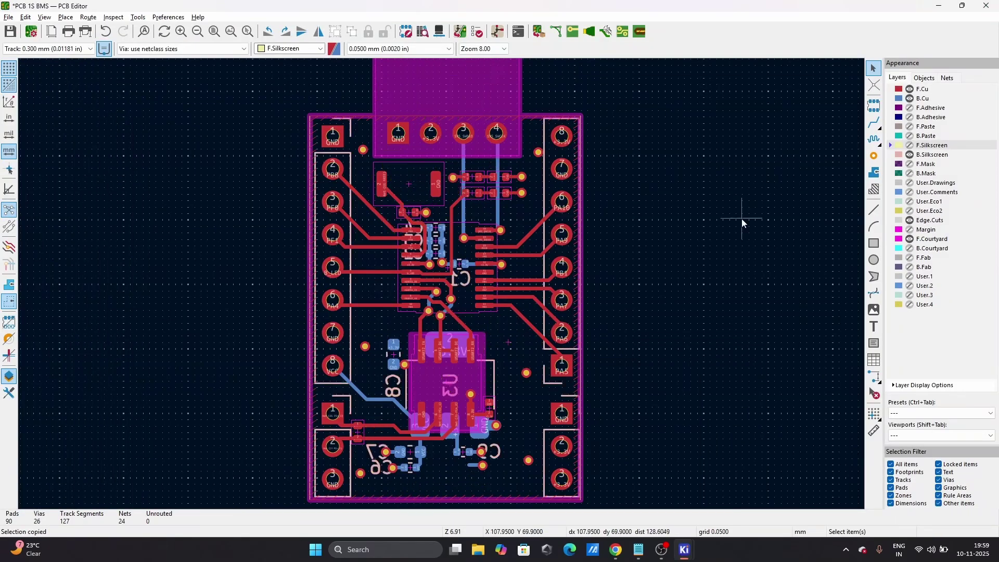
pyautogui.scroll(-2, 458, 78)
pyautogui.scroll(5, 442, 290)
# - Move the C6 and C7 reference labels on the back silkscreen closer to their capacitors' GND pads
pyautogui.click(443, 290)
pyautogui.press('m')
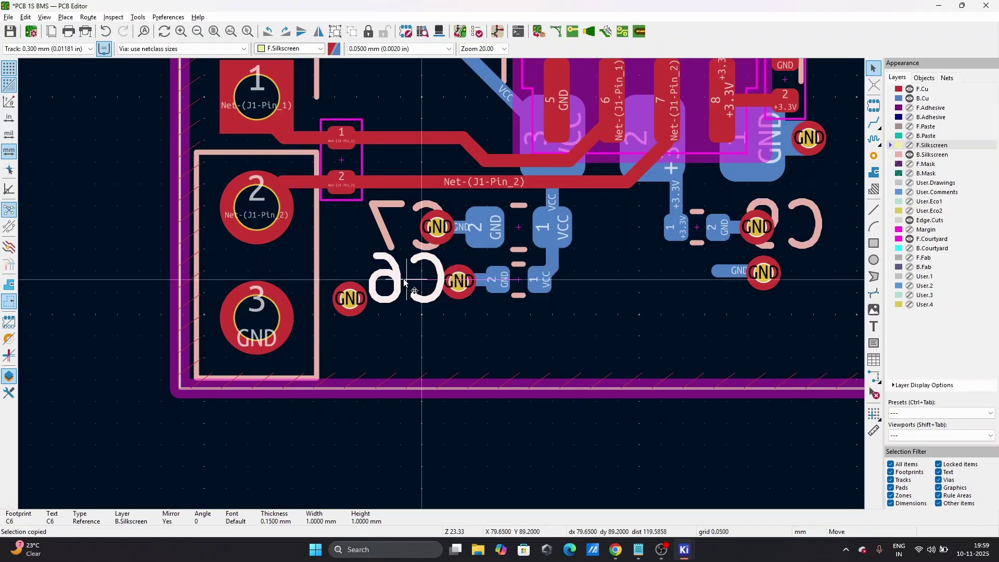
pyautogui.click(404, 281)
pyautogui.click(408, 228)
pyautogui.press('m')
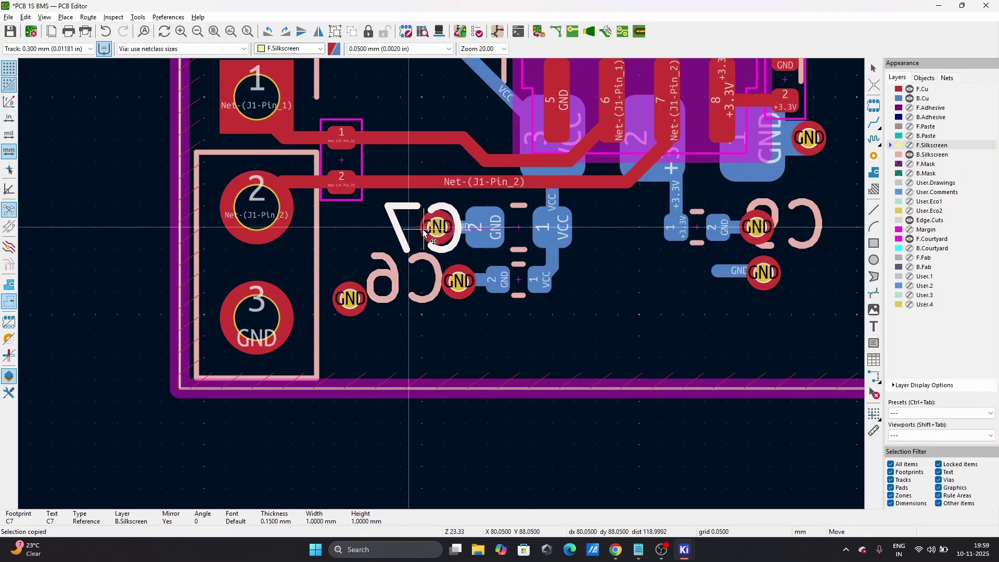
pyautogui.click(424, 232)
pyautogui.click(421, 272)
pyautogui.press('m')
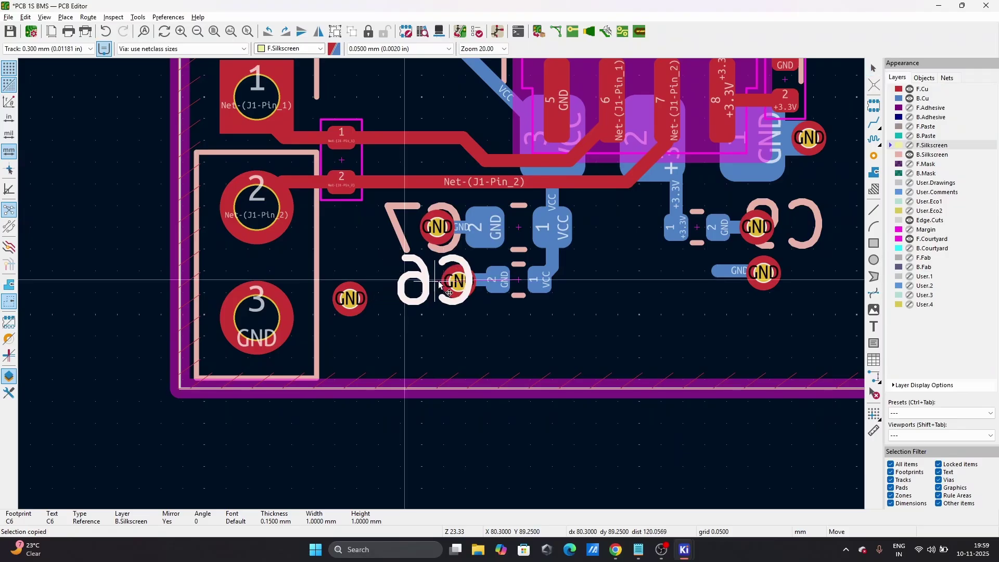
pyautogui.click(441, 285)
# - Shift the C9 reference label on the back silkscreen slightly closer to its capacitor and deselect it
pyautogui.click(818, 229)
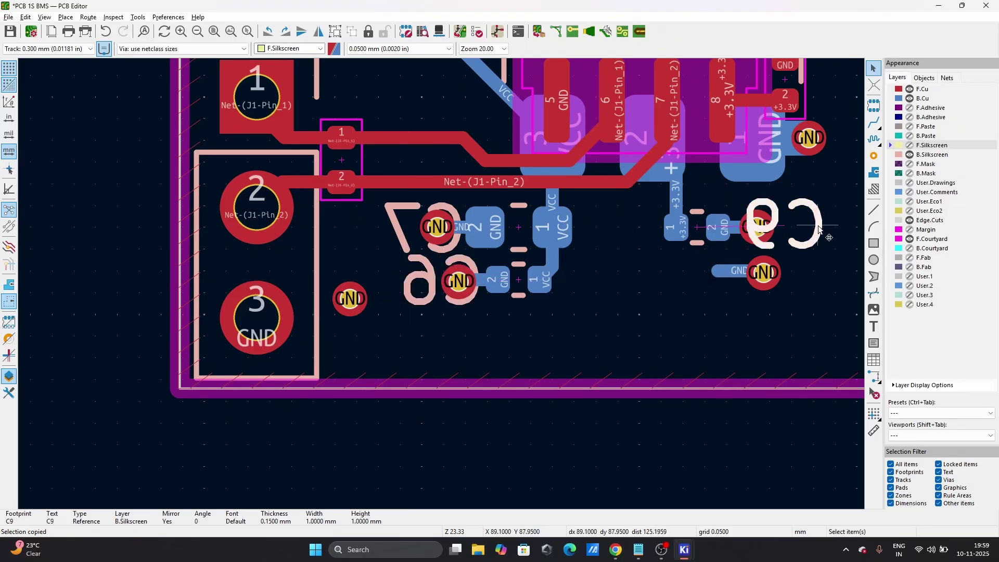
pyautogui.press('m')
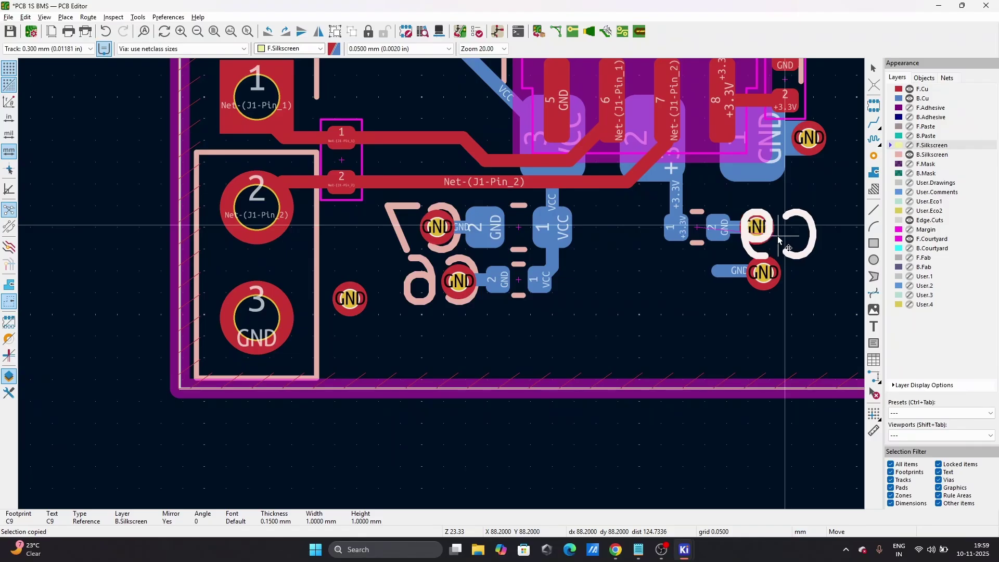
pyautogui.click(788, 248)
pyautogui.scroll(-4, 826, 268)
pyautogui.scroll(-2, 439, 284)
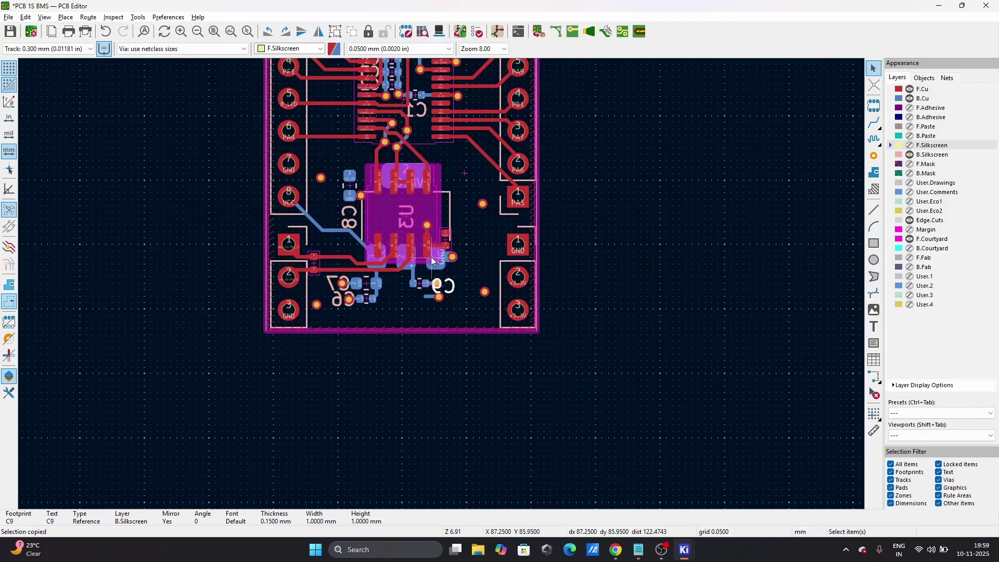
pyautogui.scroll(4, 470, 203)
pyautogui.scroll(-3, 436, 286)
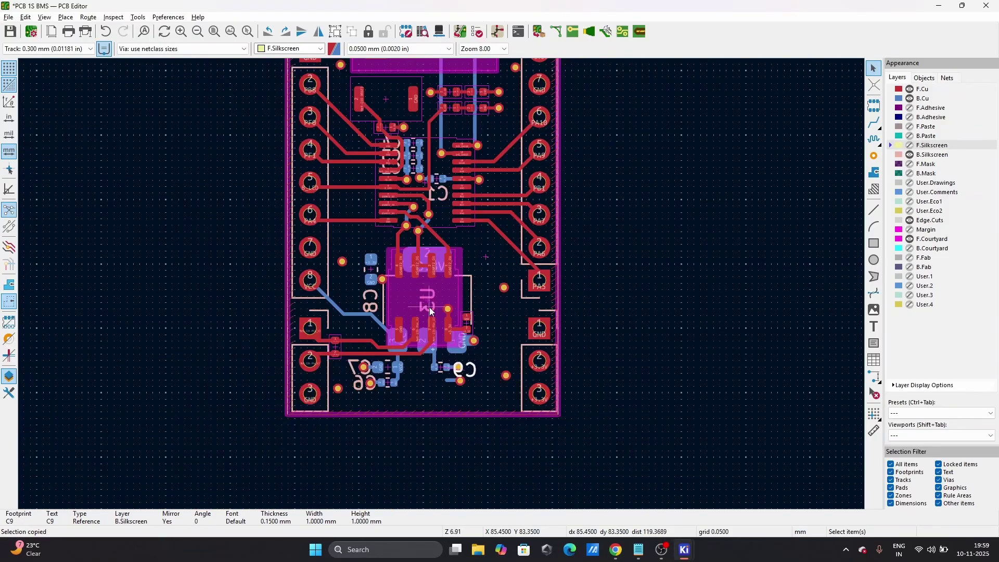
pyautogui.click(565, 286)
# - Inspect the finished board from both sides in the 3D viewer, checking labels, the SL logo, vias and component placement
pyautogui.scroll(-3, 431, 281)
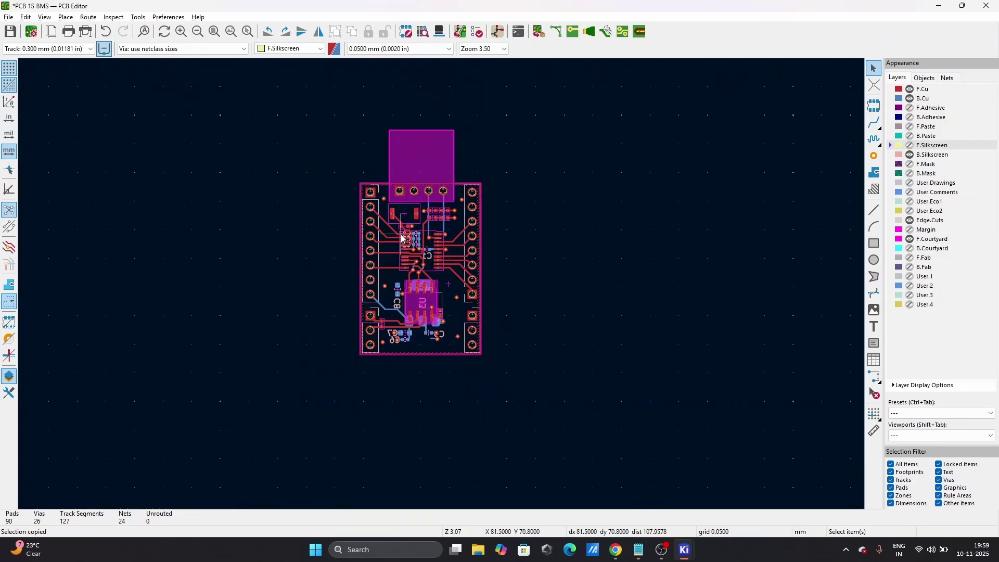
pyautogui.scroll(3, 442, 284)
pyautogui.scroll(-3, 442, 284)
pyautogui.scroll(3, 442, 286)
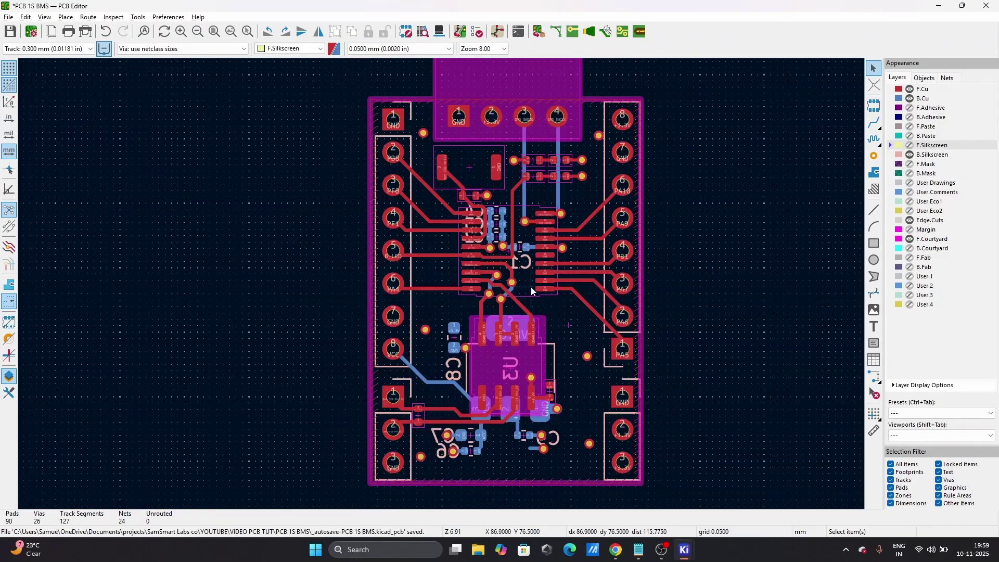
pyautogui.hotkey('alt', '3')
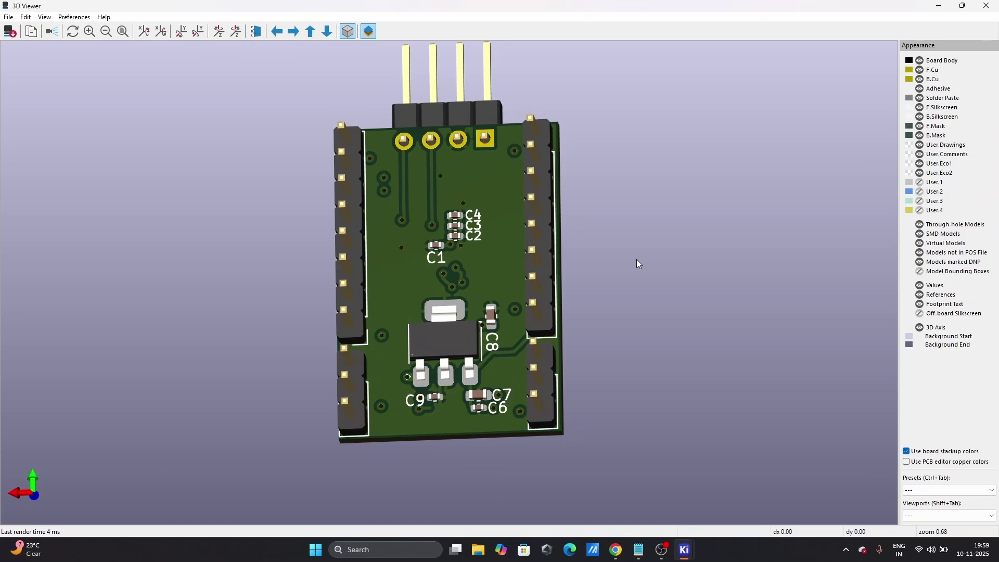
pyautogui.moveTo(635, 259); pyautogui.dragTo(474, 252)
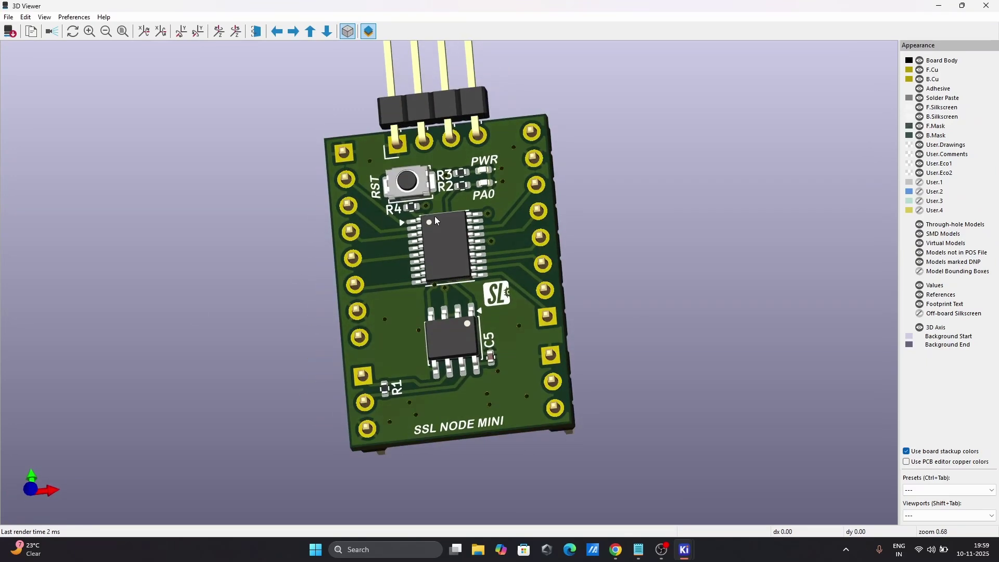
pyautogui.moveTo(539, 235); pyautogui.dragTo(561, 250)
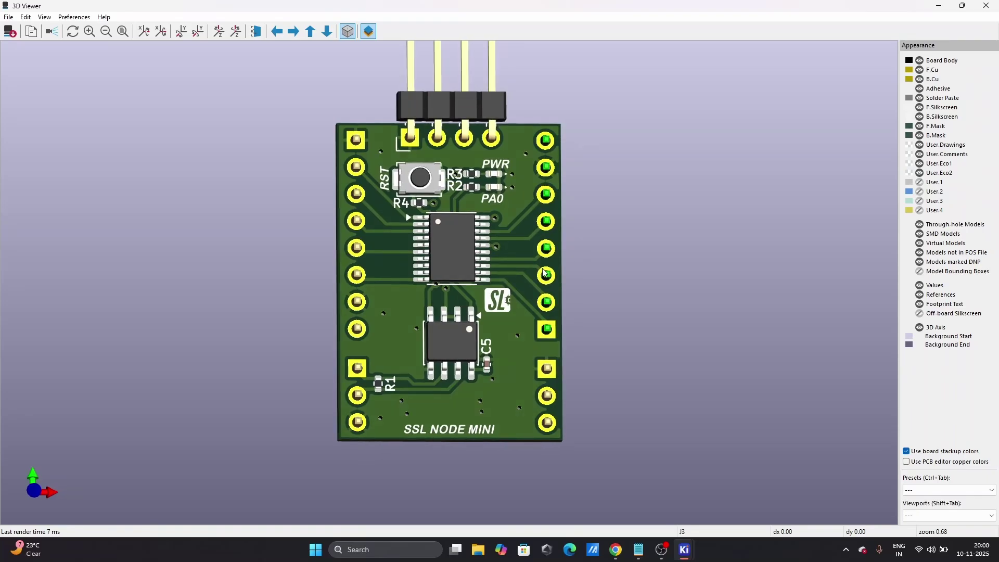
pyautogui.moveTo(454, 334); pyautogui.dragTo(454, 292)
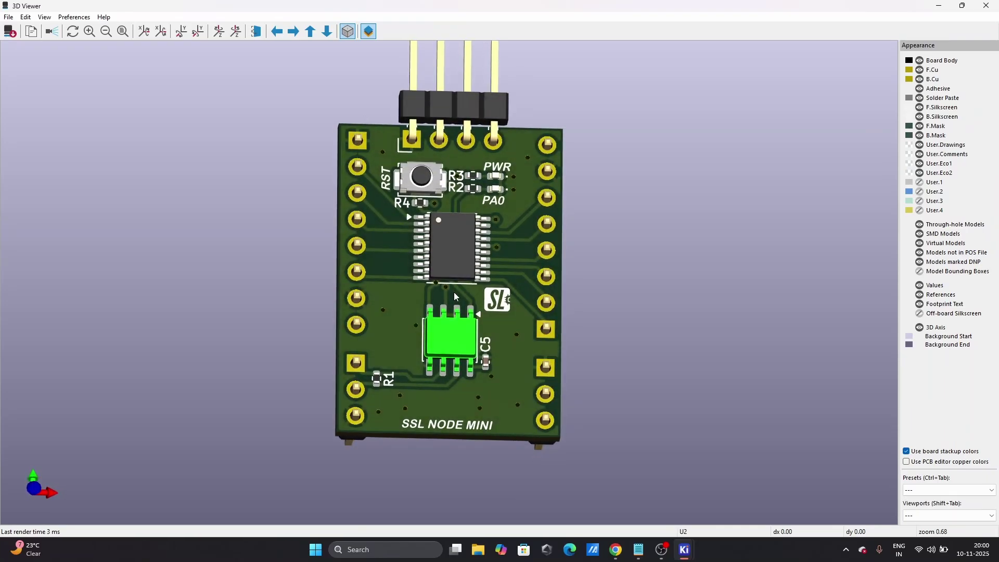
pyautogui.moveTo(500, 264); pyautogui.dragTo(338, 367)
pyautogui.moveTo(553, 270)
pyautogui.mouseDown()
pyautogui.moveTo(304, 294)
pyautogui.moveTo(538, 262)
pyautogui.mouseUp()
pyautogui.moveTo(449, 359); pyautogui.dragTo(454, 433)
pyautogui.moveTo(414, 377); pyautogui.dragTo(404, 364)
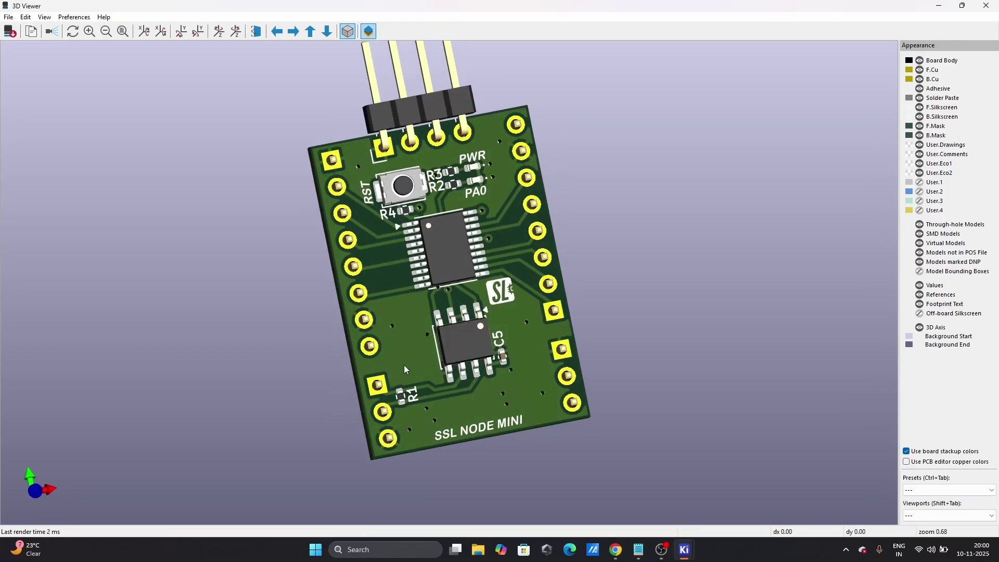
pyautogui.moveTo(323, 345); pyautogui.dragTo(261, 351)
pyautogui.moveTo(552, 300); pyautogui.dragTo(354, 315)
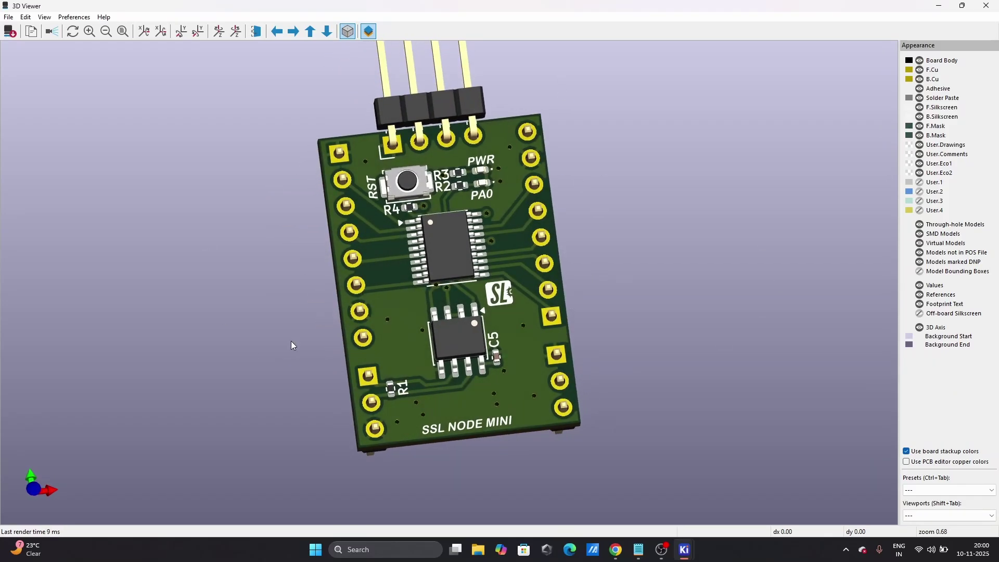
pyautogui.moveTo(592, 281); pyautogui.dragTo(634, 260)
pyautogui.moveTo(479, 333); pyautogui.dragTo(317, 287)
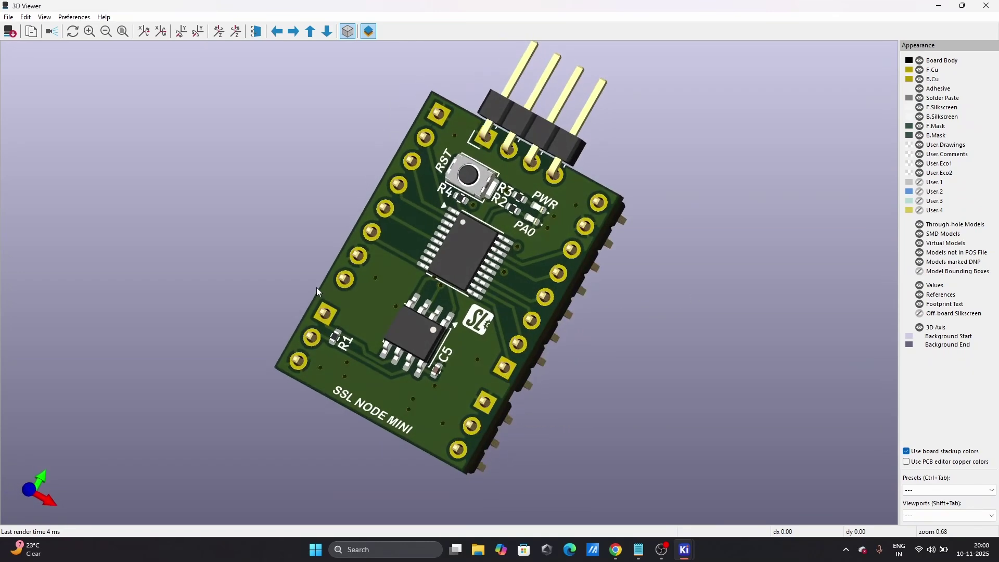